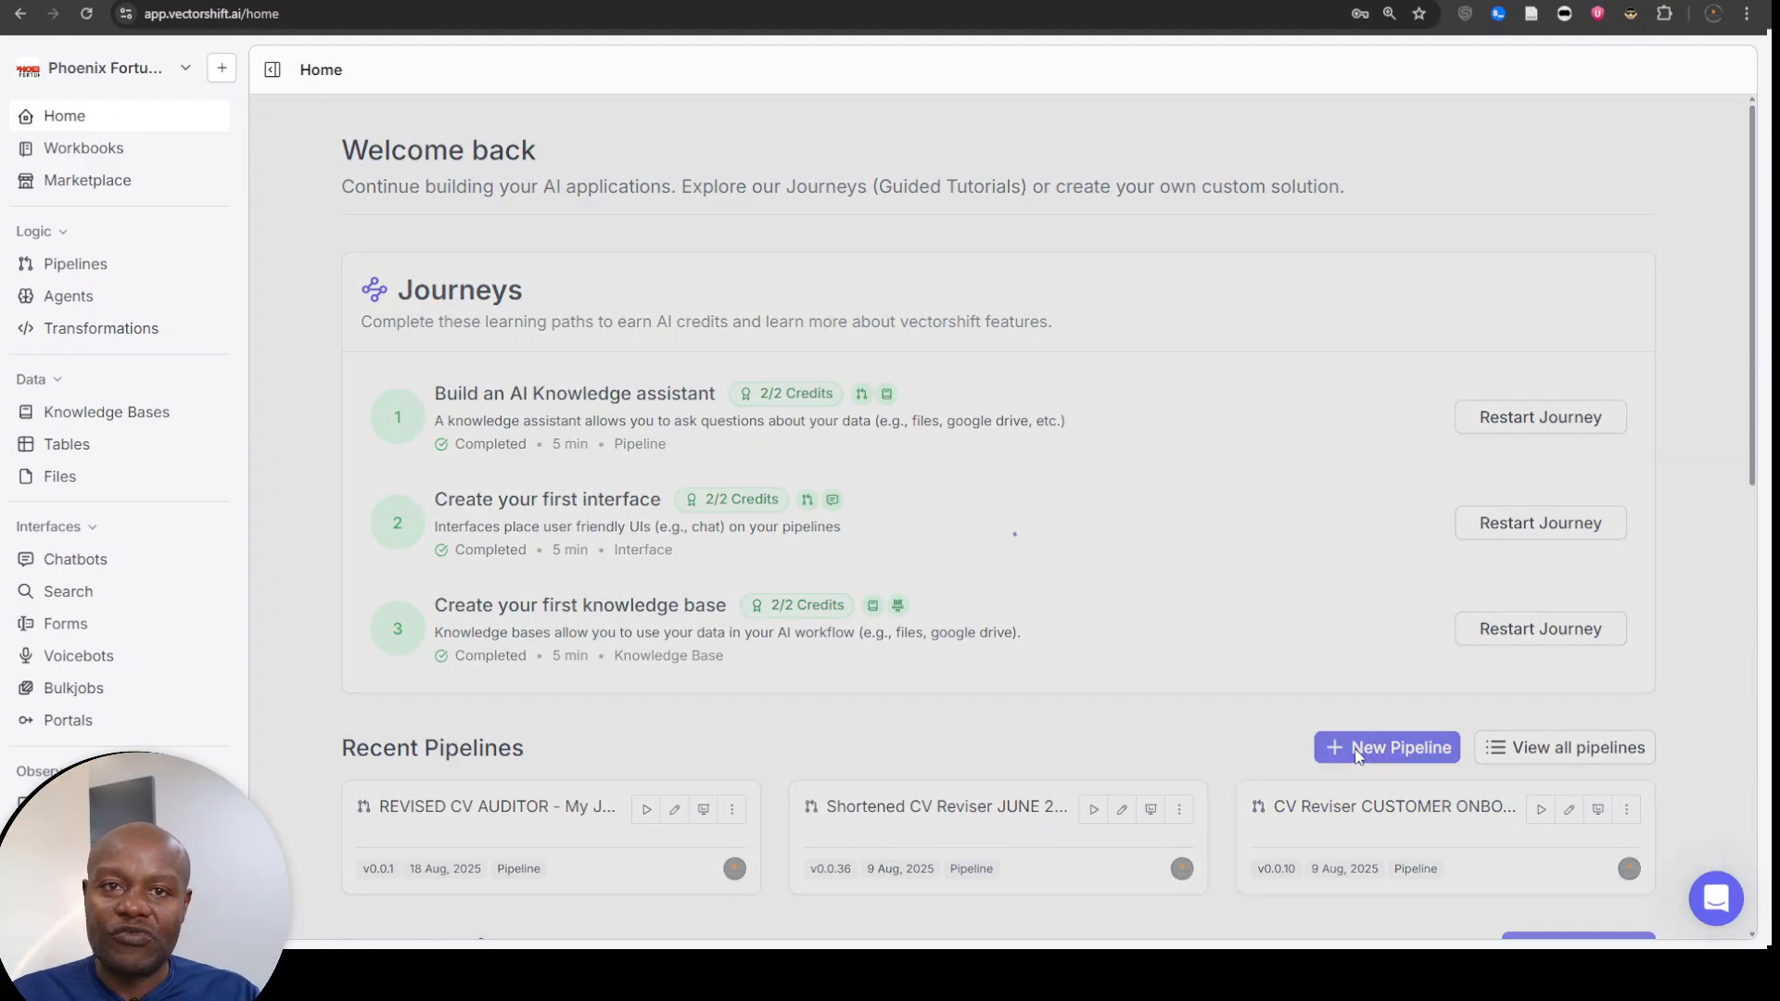
- Create a new pipeline from scratch rather than from a template
click(1359, 747)
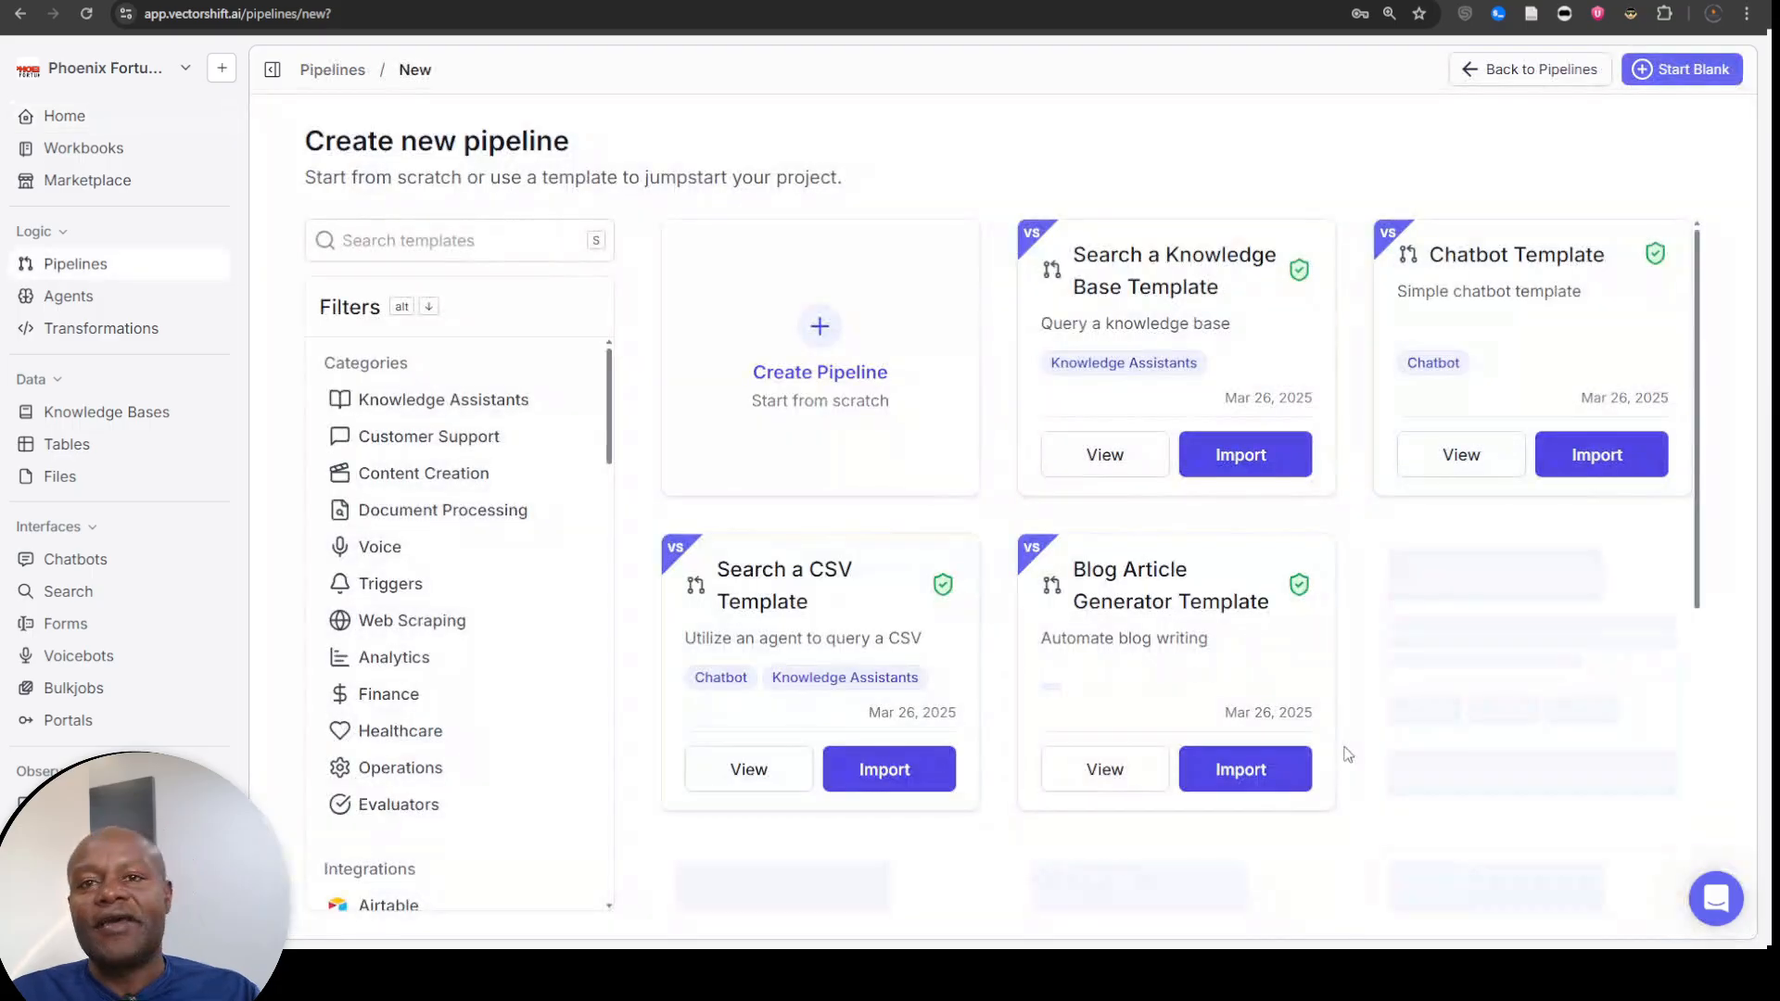
click(815, 343)
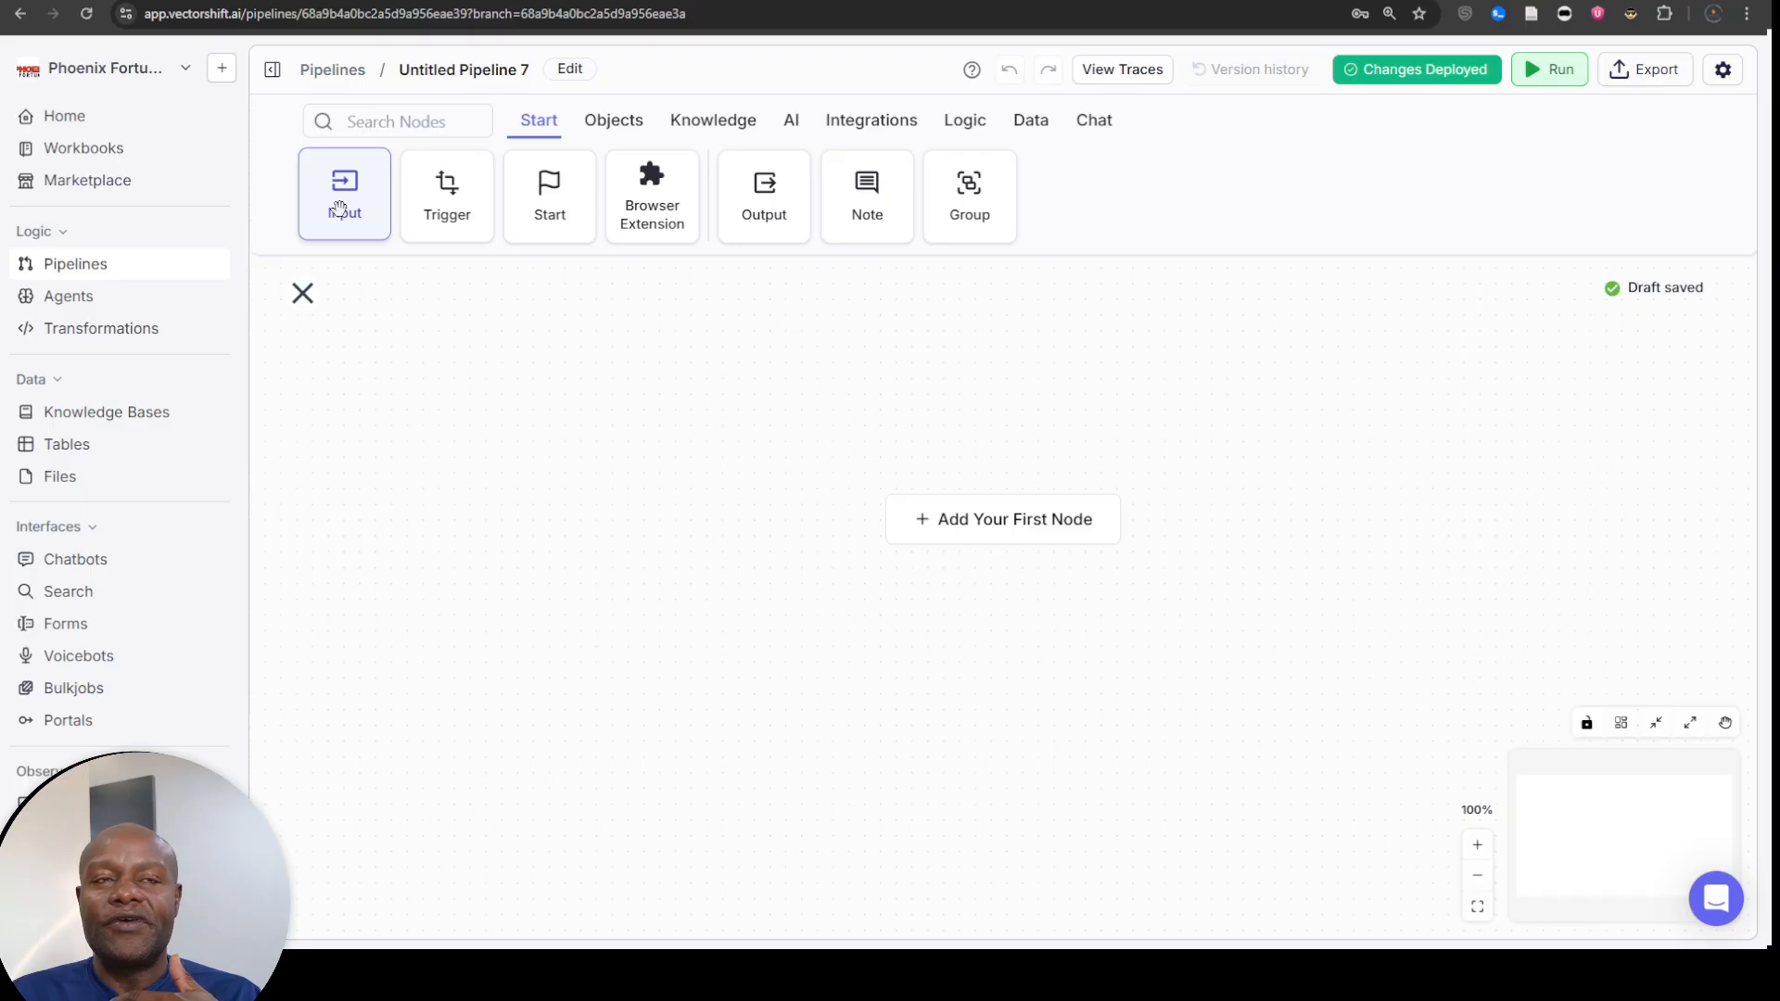
drag(341, 210, 591, 516)
drag(984, 456, 601, 456)
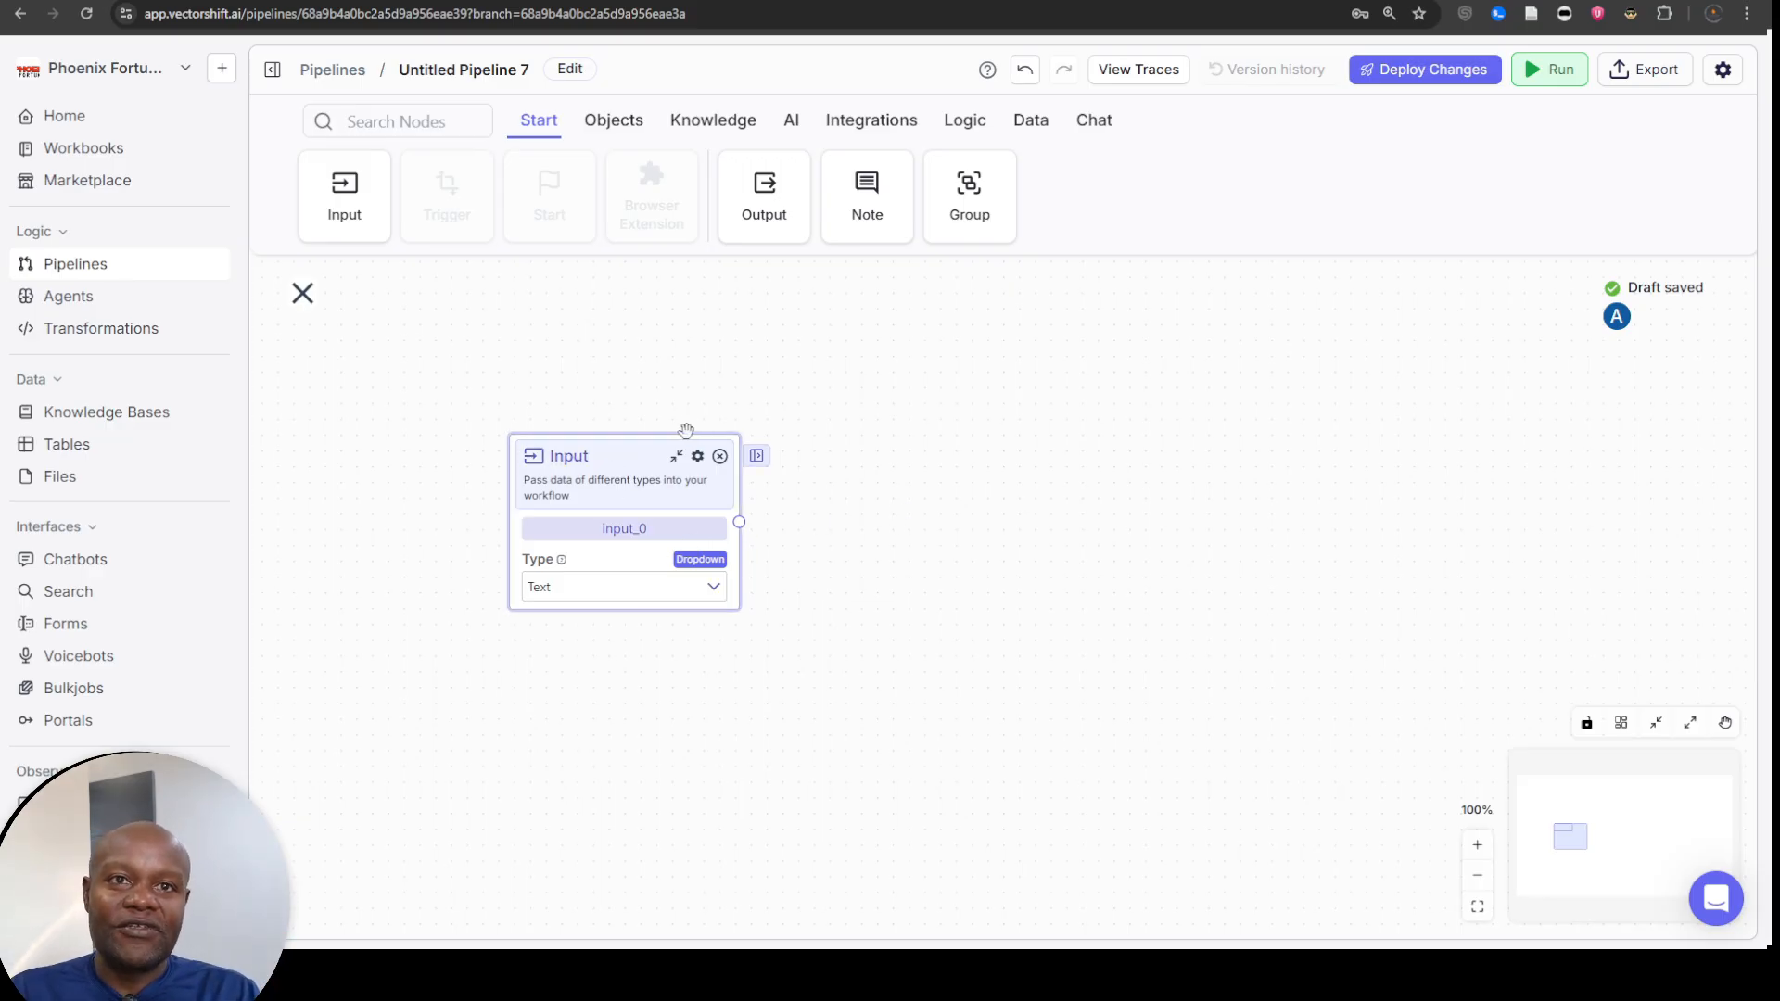
click(725, 466)
click(724, 467)
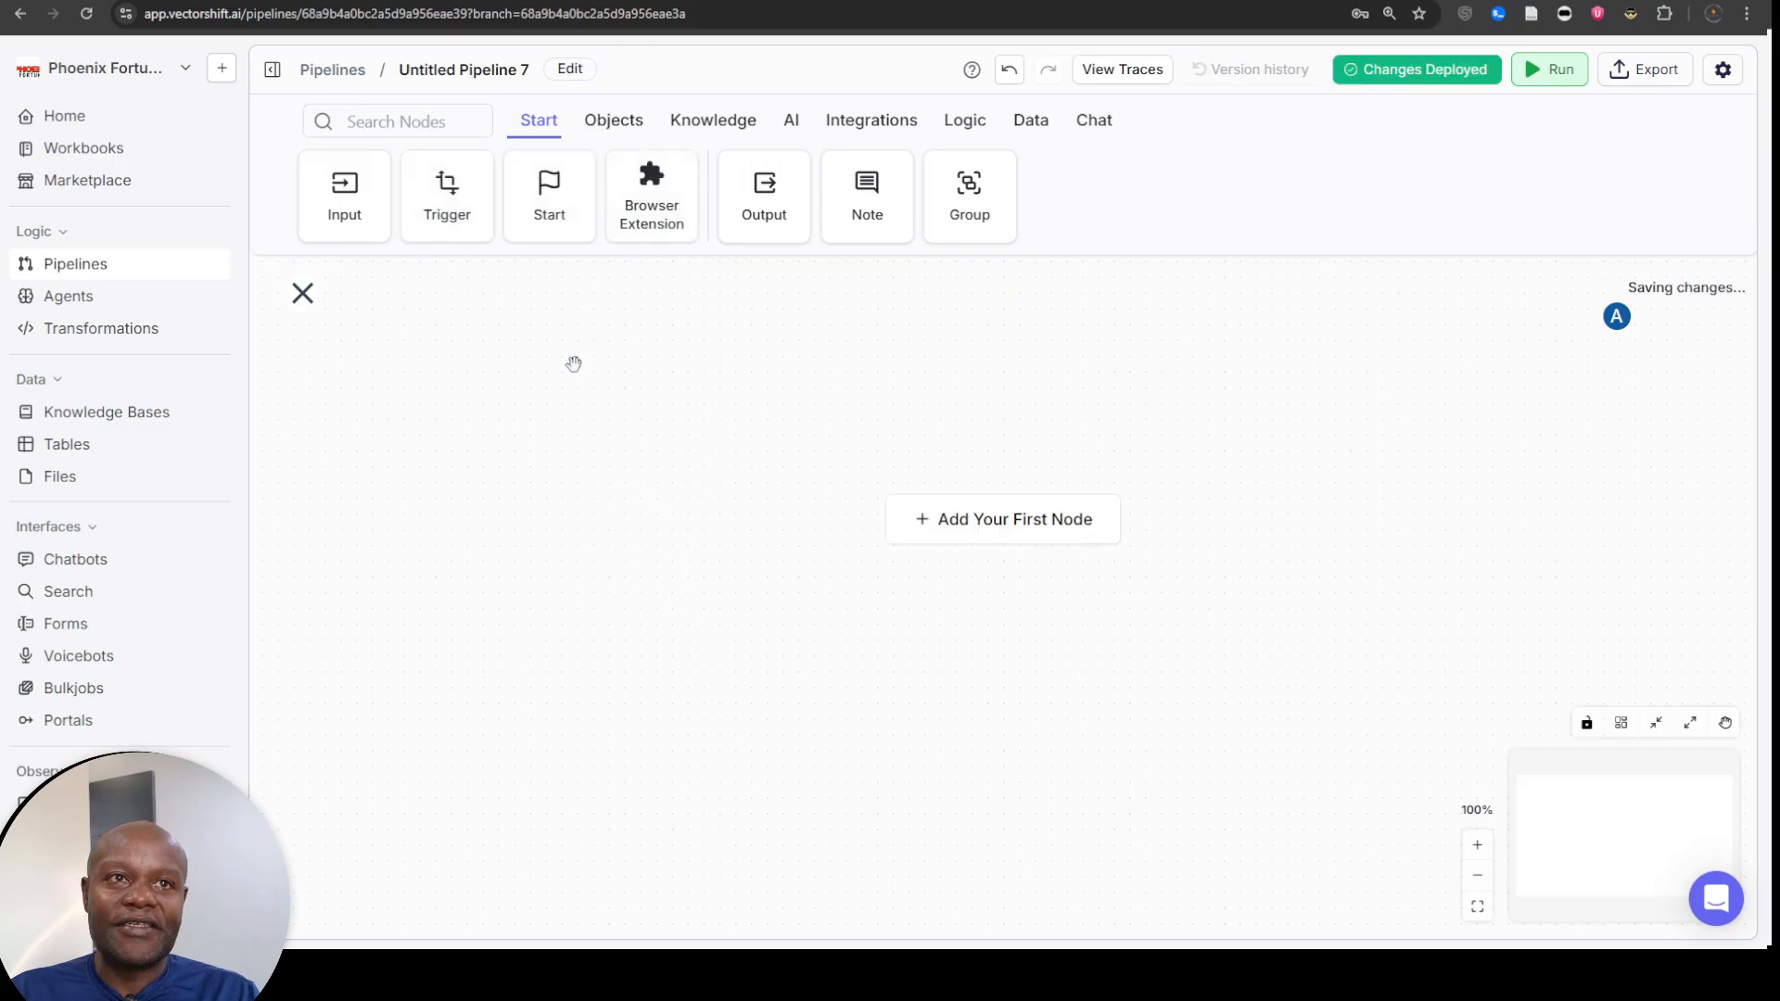
- Add a text Input node on the left side of the canvas and name it Topic
drag(329, 201, 646, 546)
double_click(742, 638)
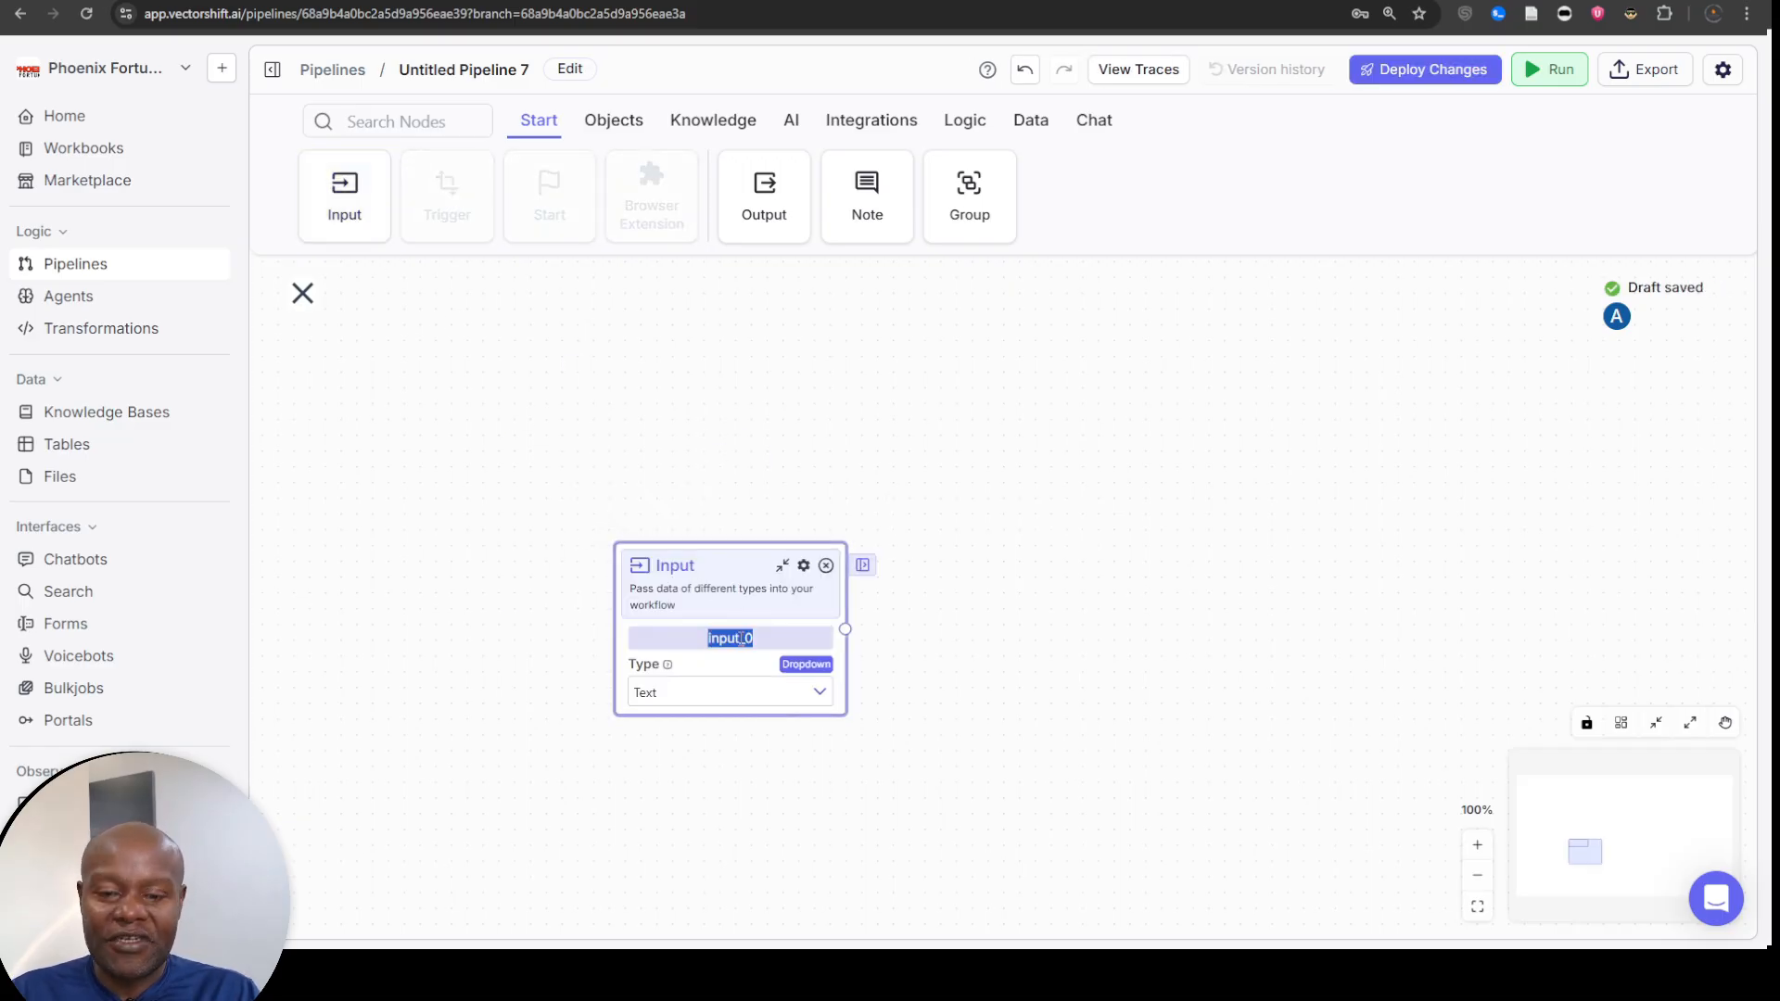
text(Topic)
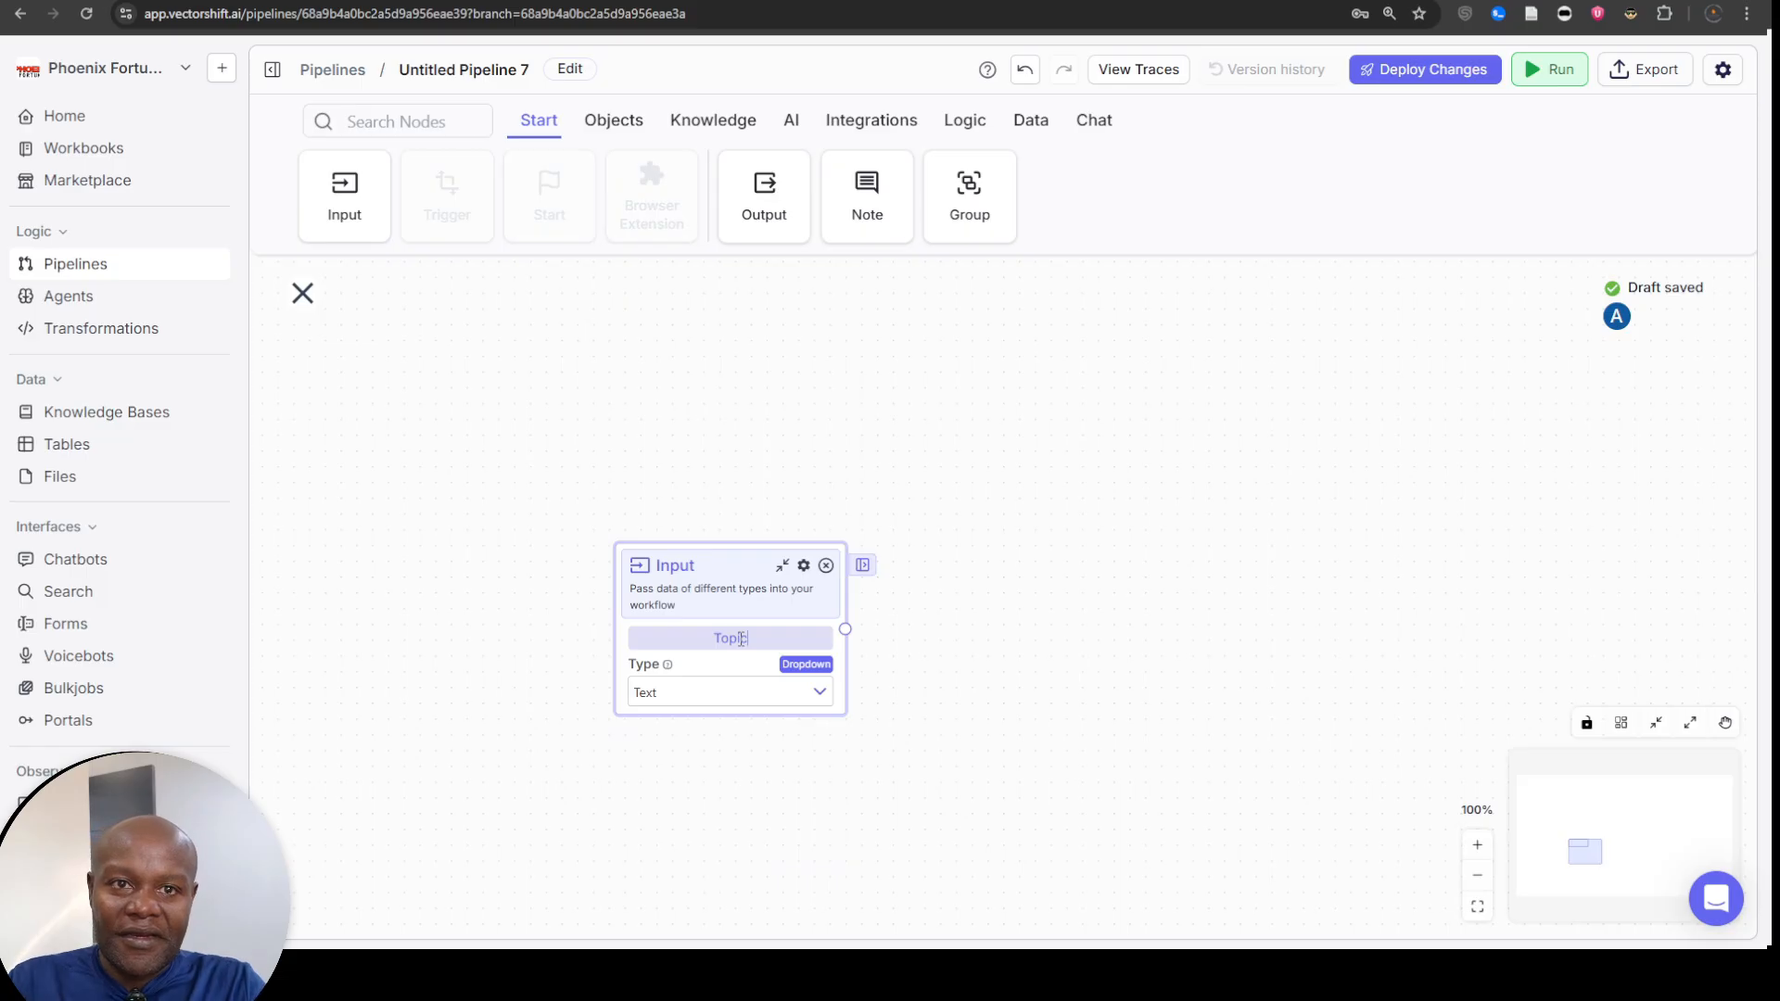
drag(732, 570, 577, 493)
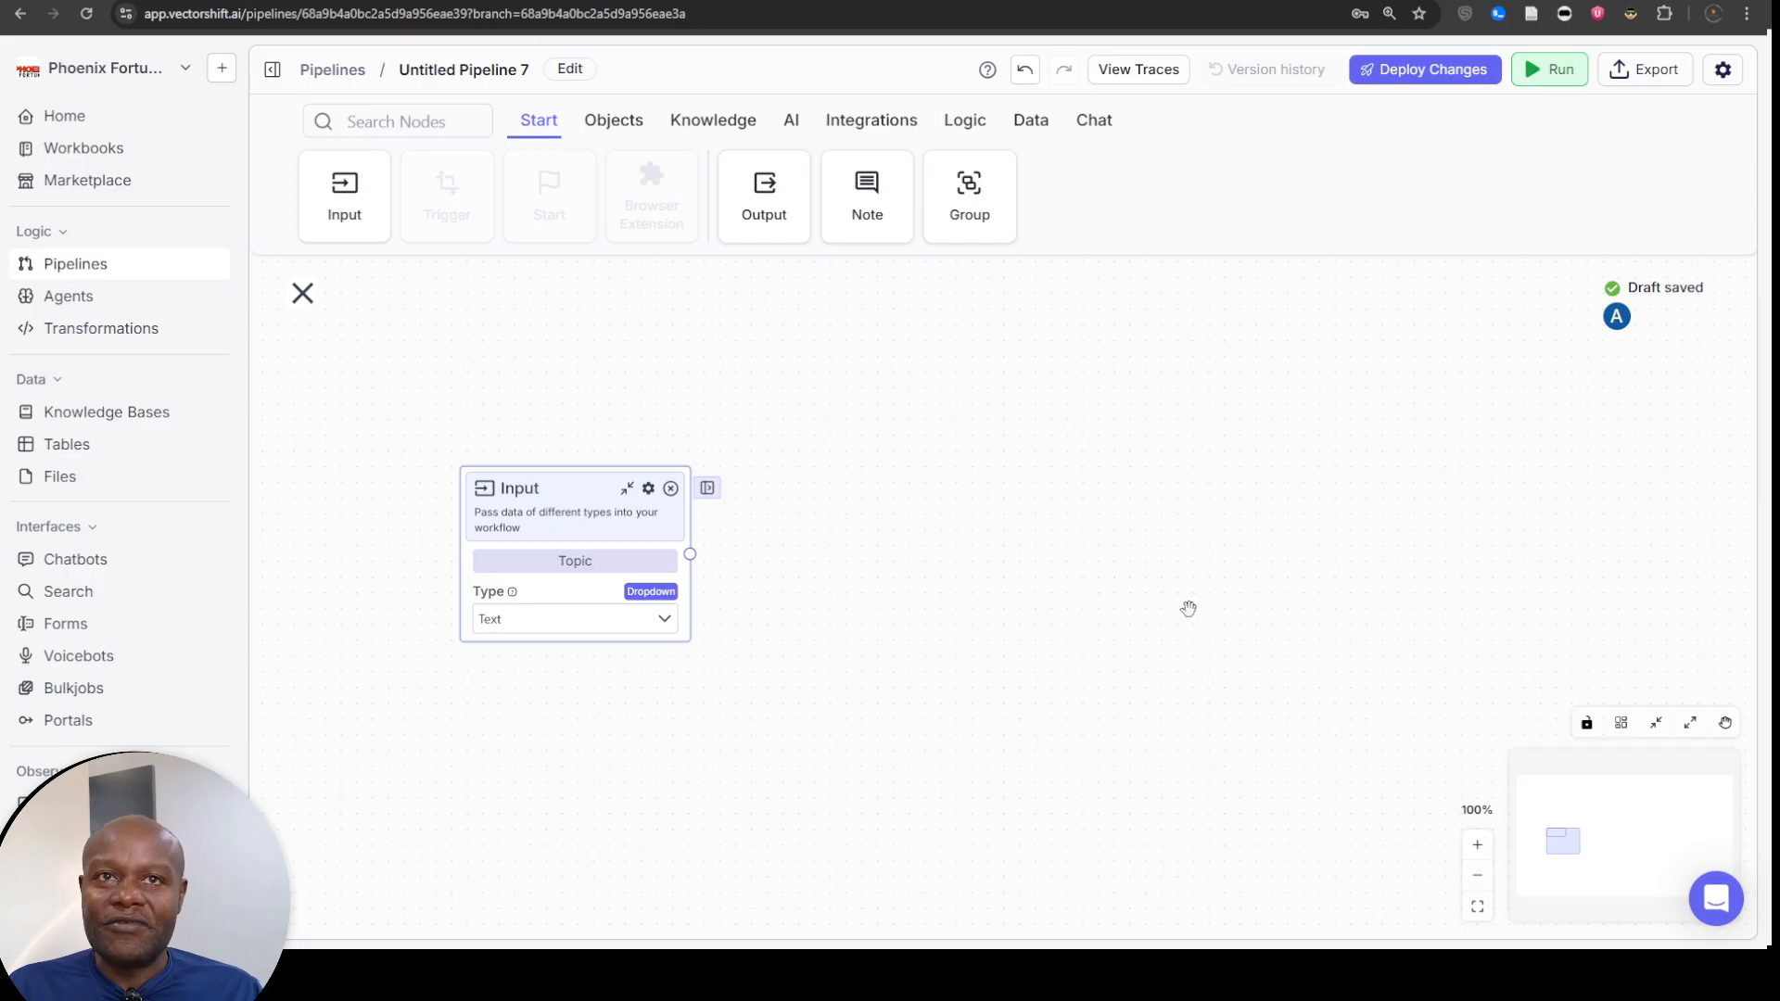
drag(604, 500, 544, 489)
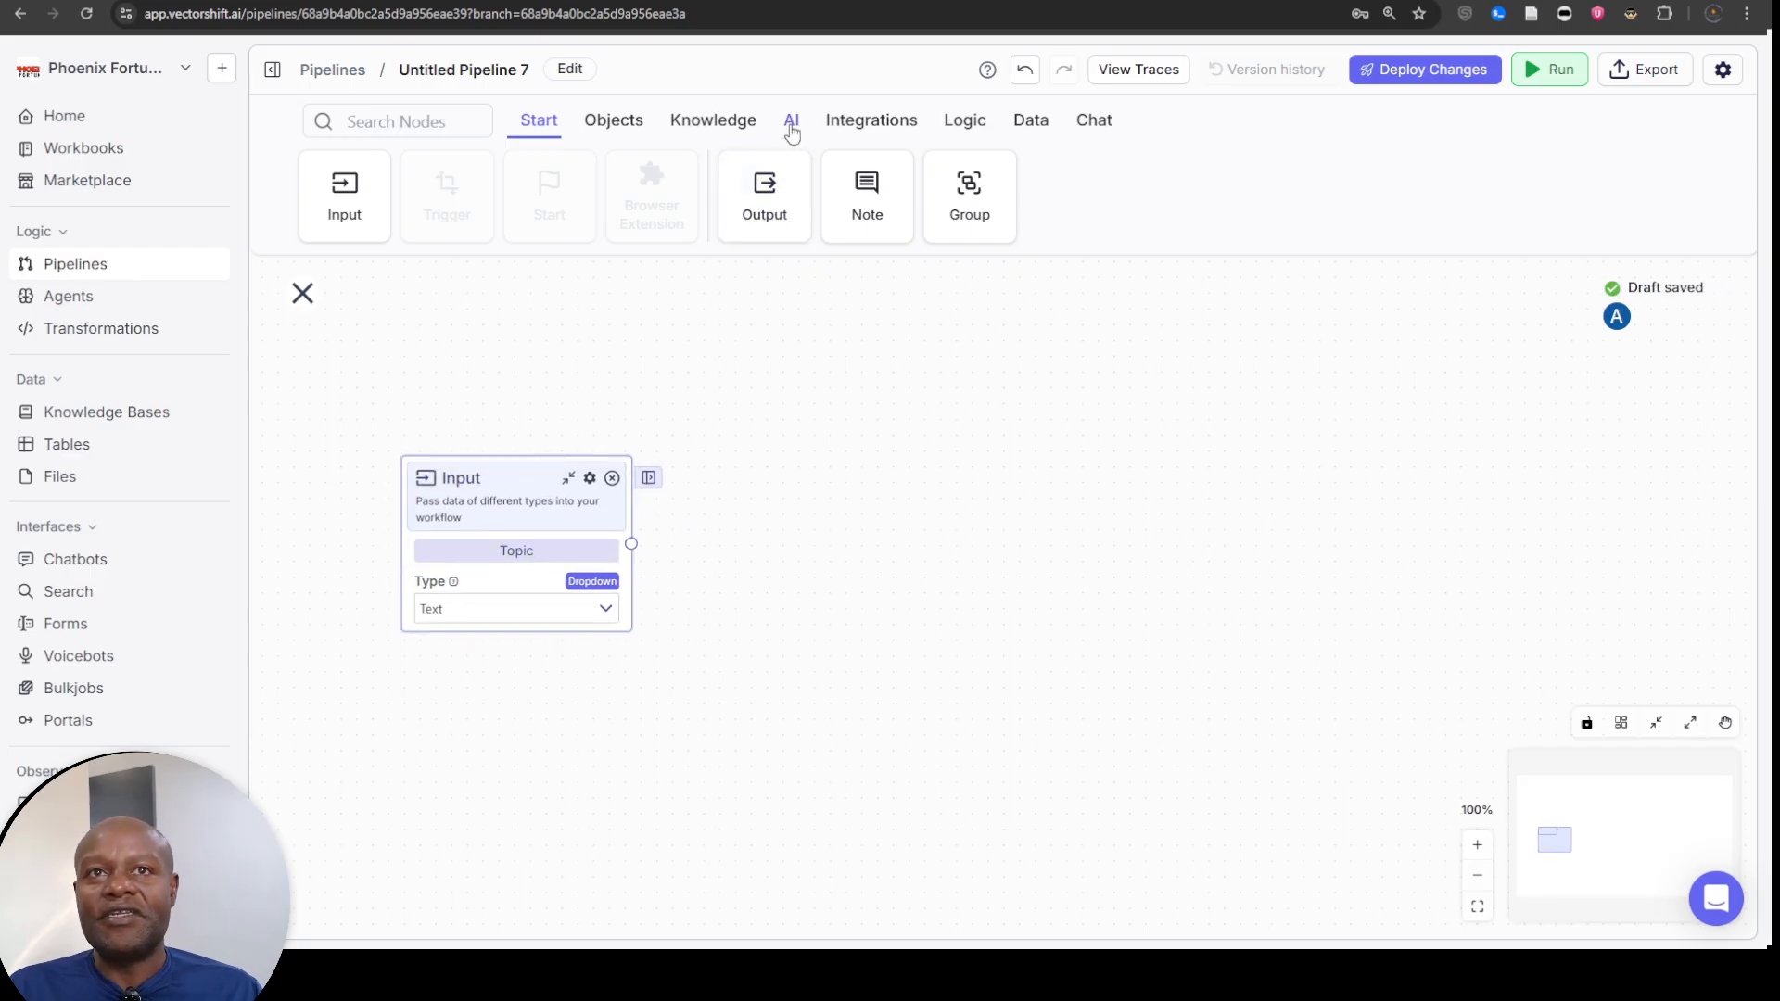
- Add an OpenAI node to the right of the Topic input node and name it Researcher
click(791, 130)
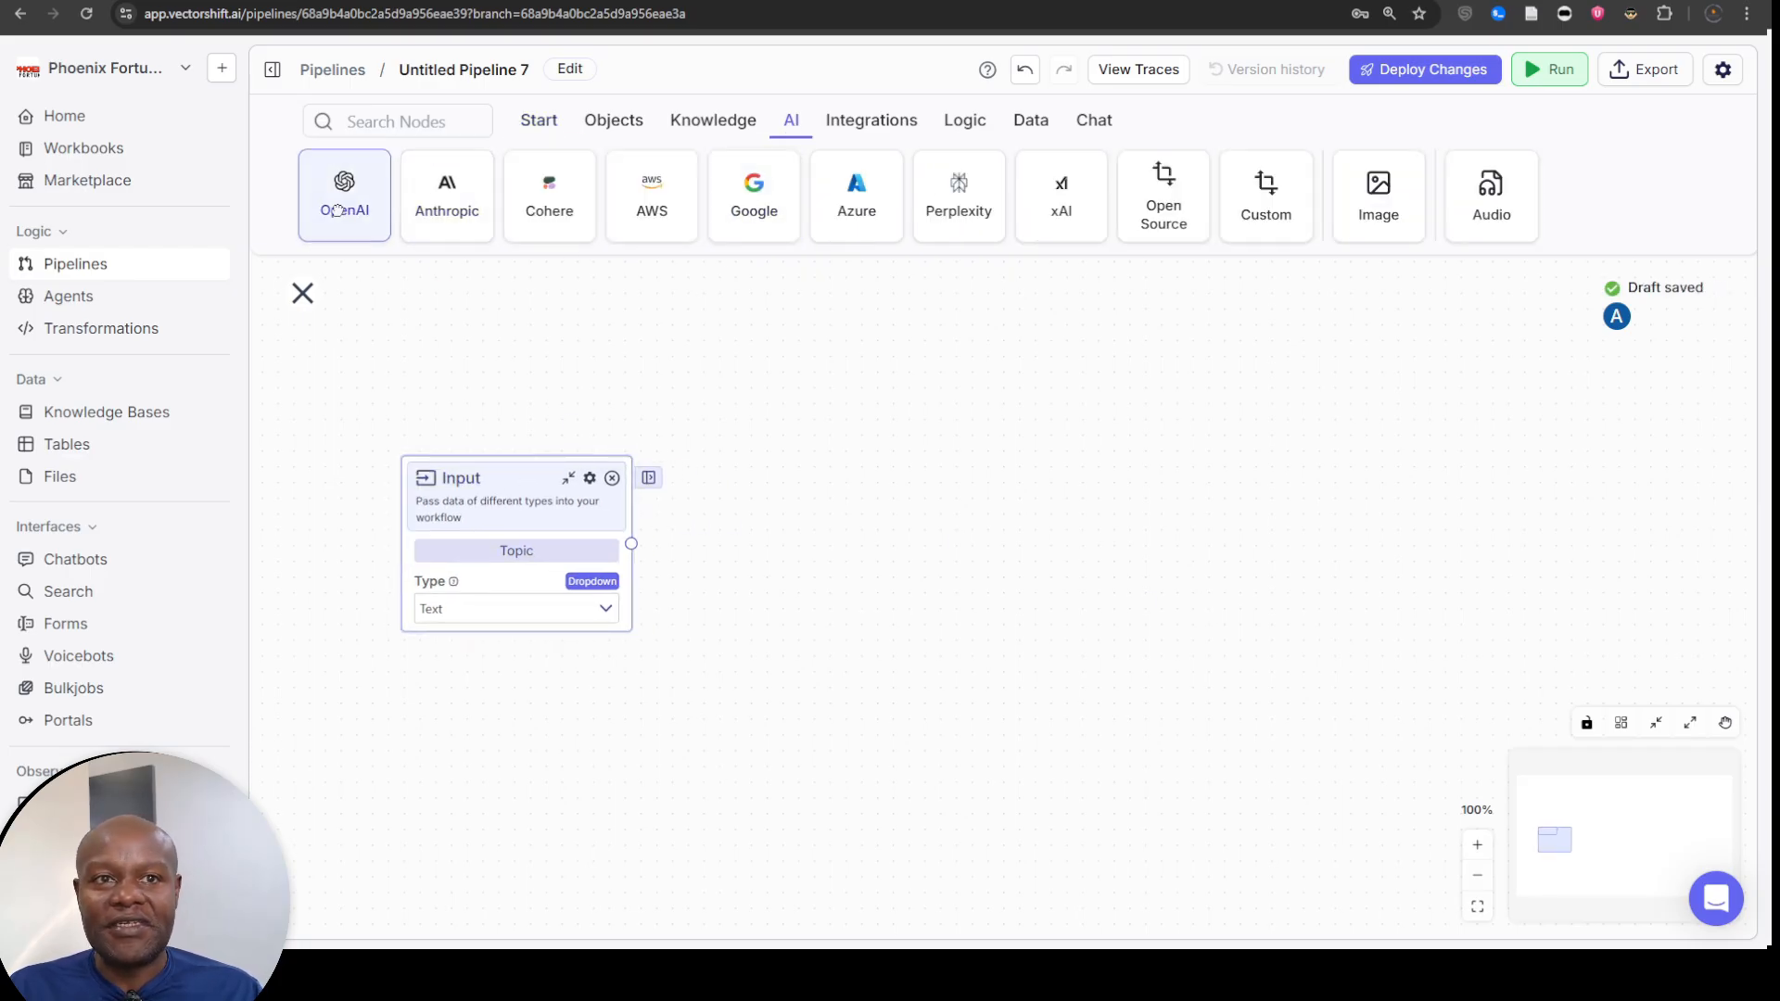
drag(339, 211, 916, 506)
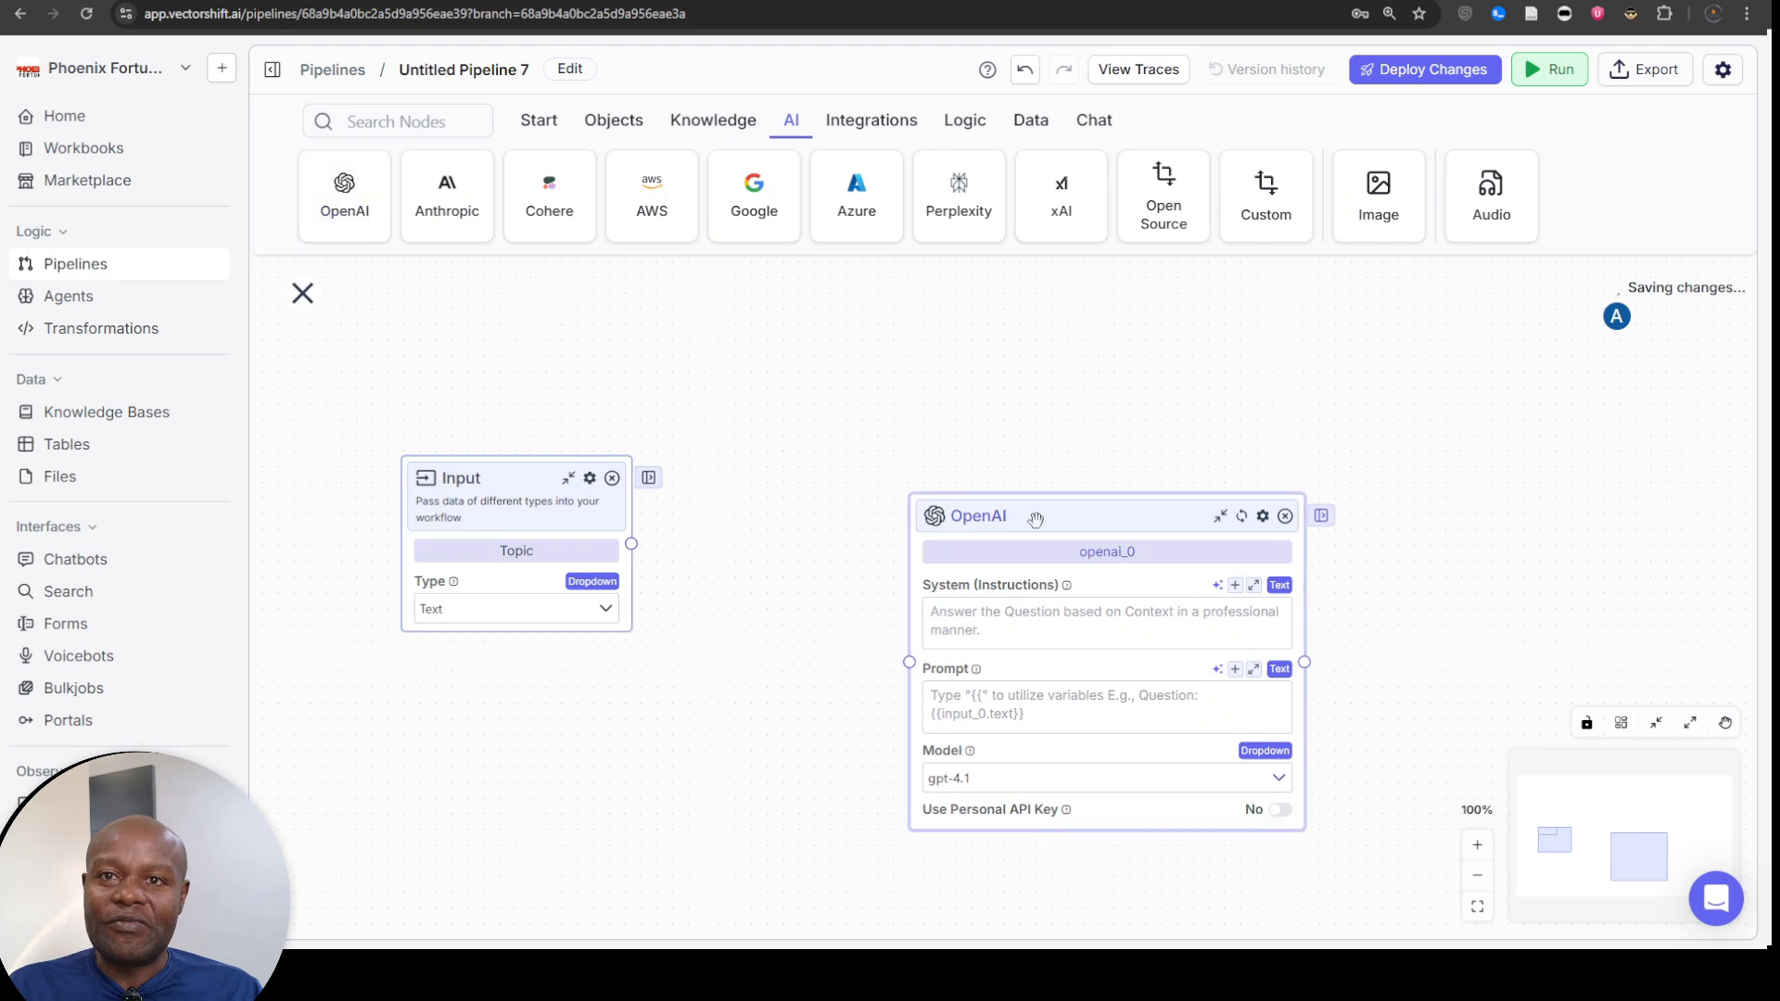
drag(1035, 519, 928, 426)
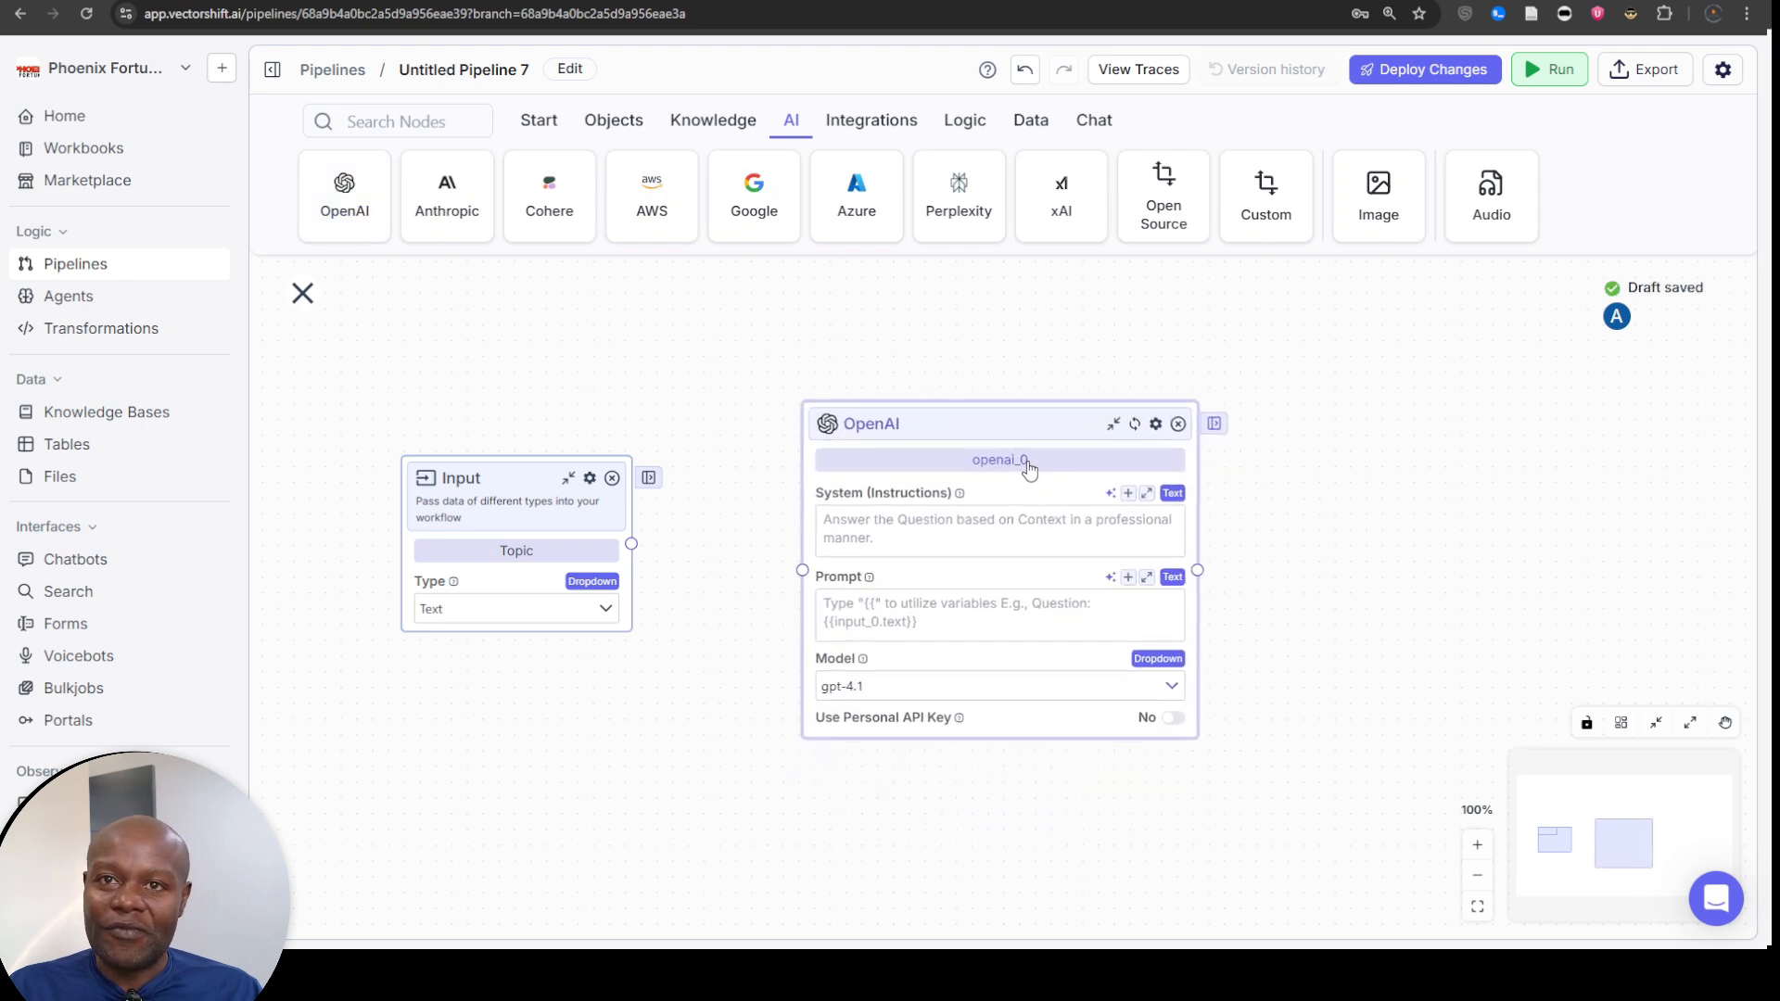
double_click(1028, 461)
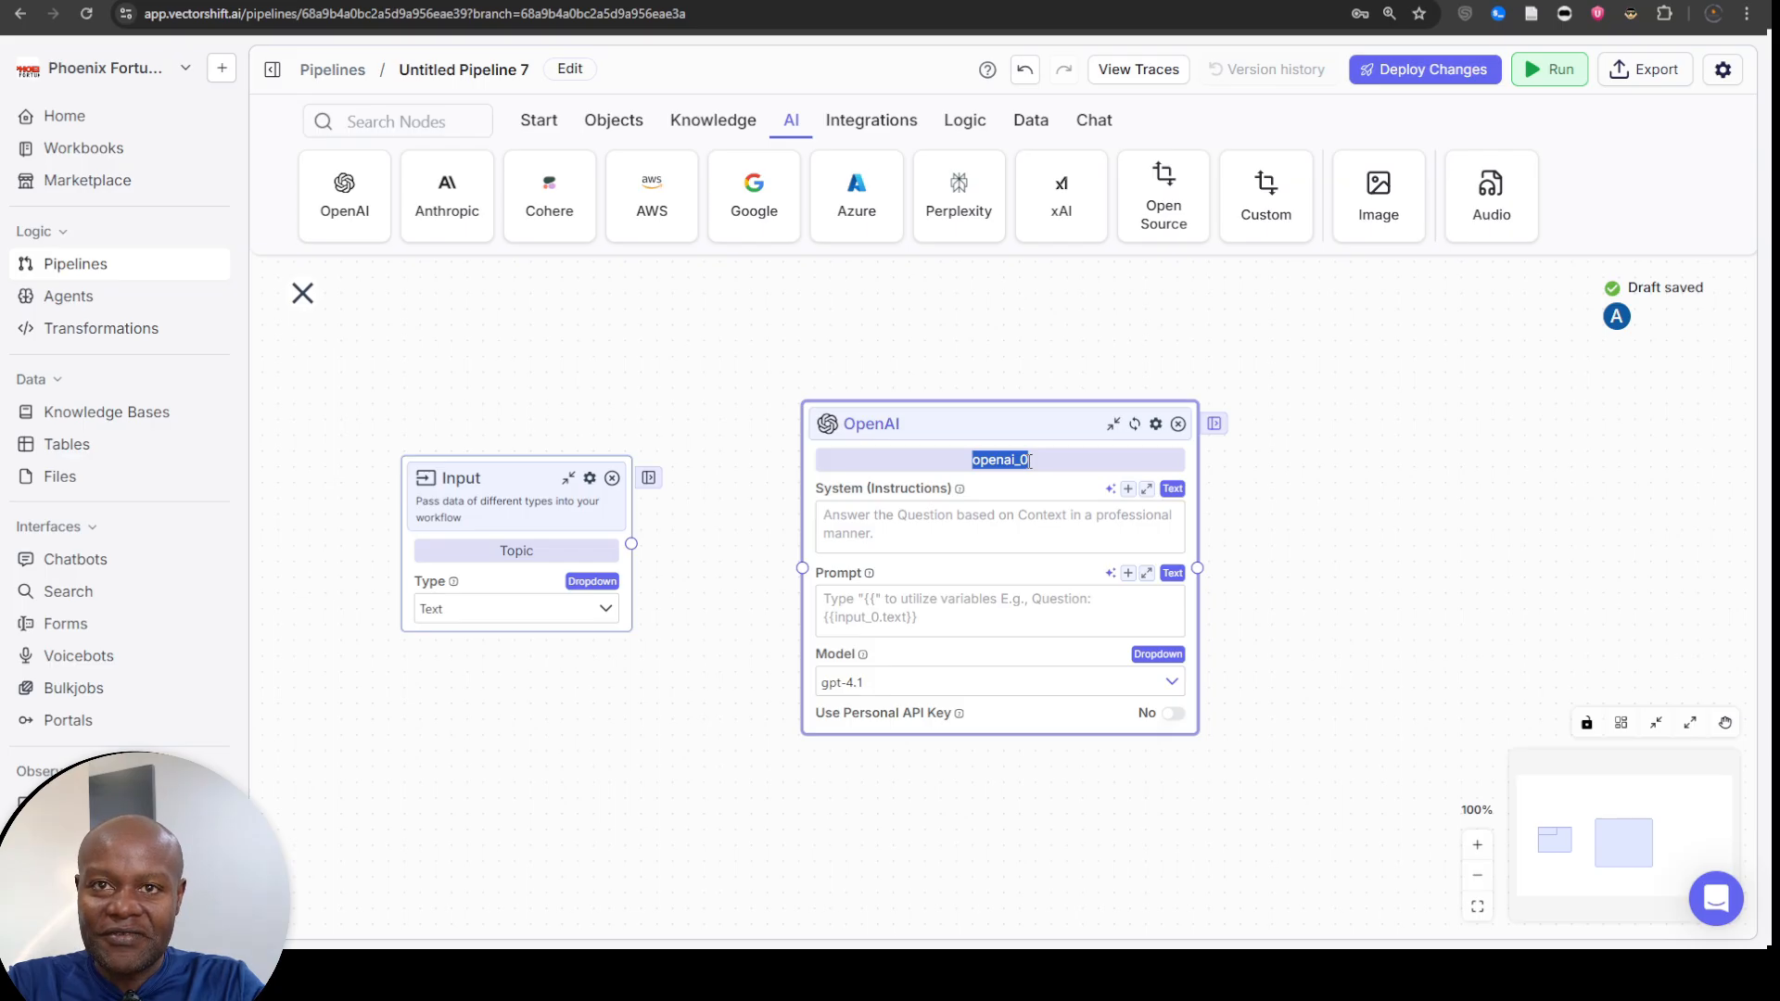
text(Researcher)
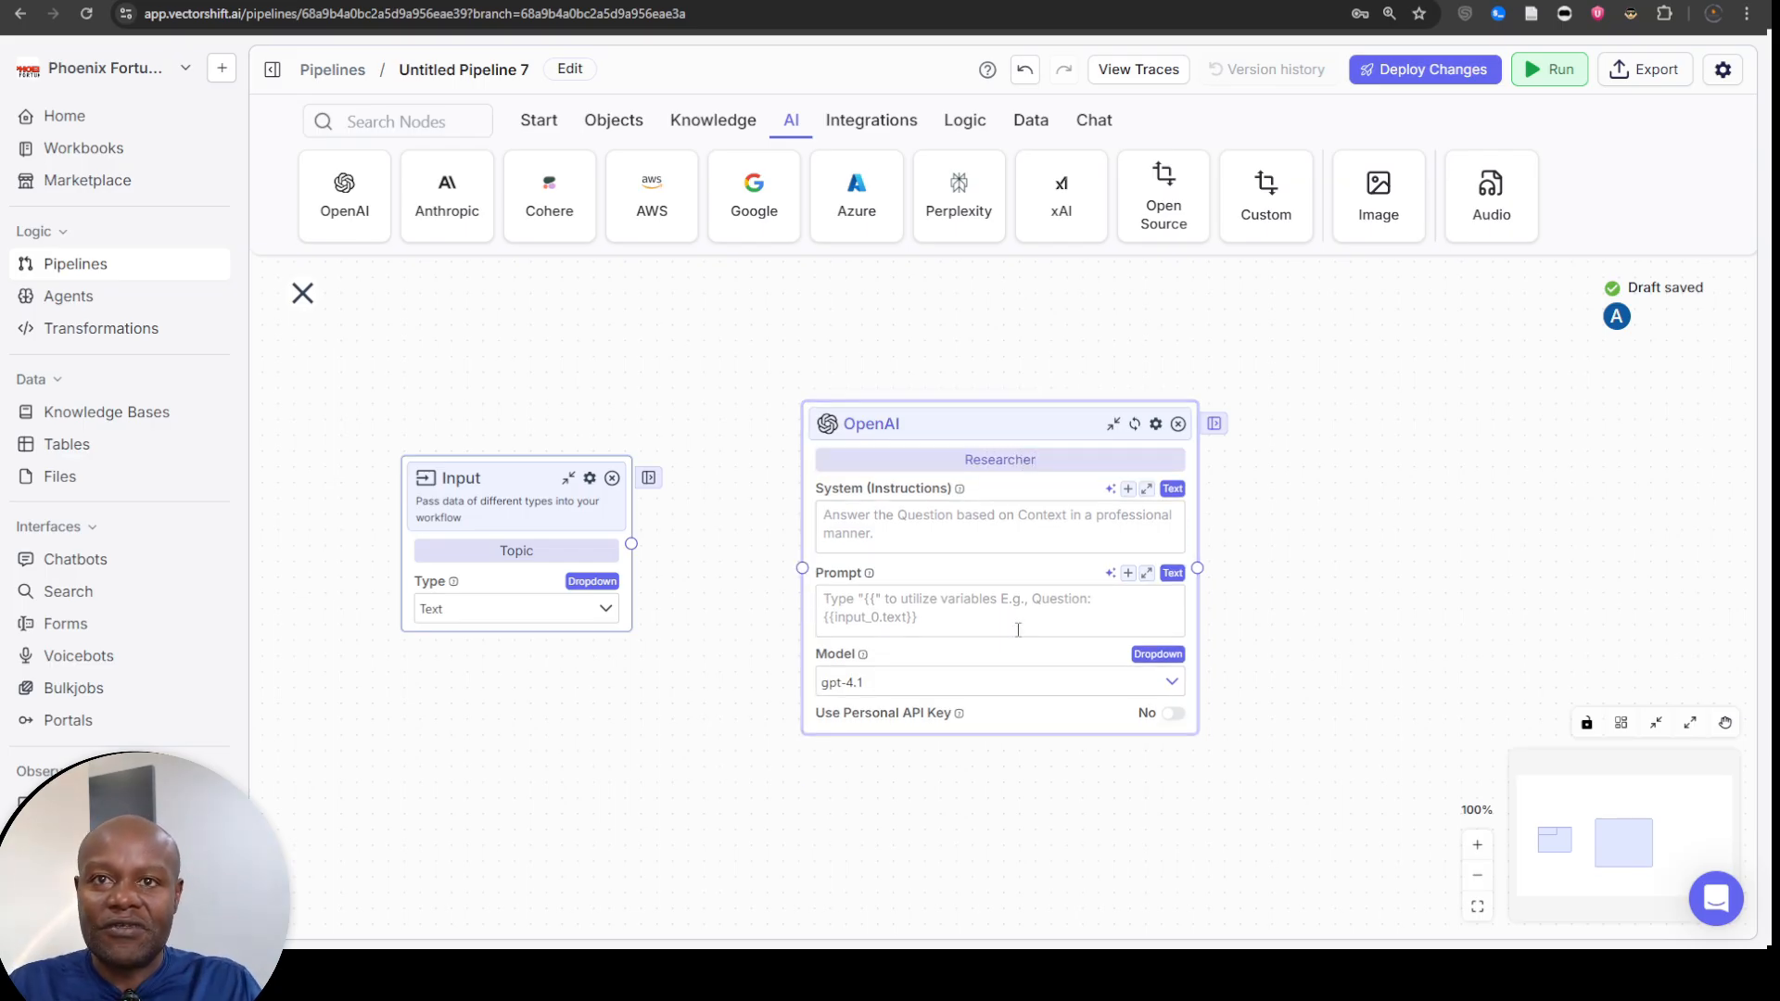
- Shift the Topic input node up and to the left and nudge the Researcher node slightly left
click(991, 525)
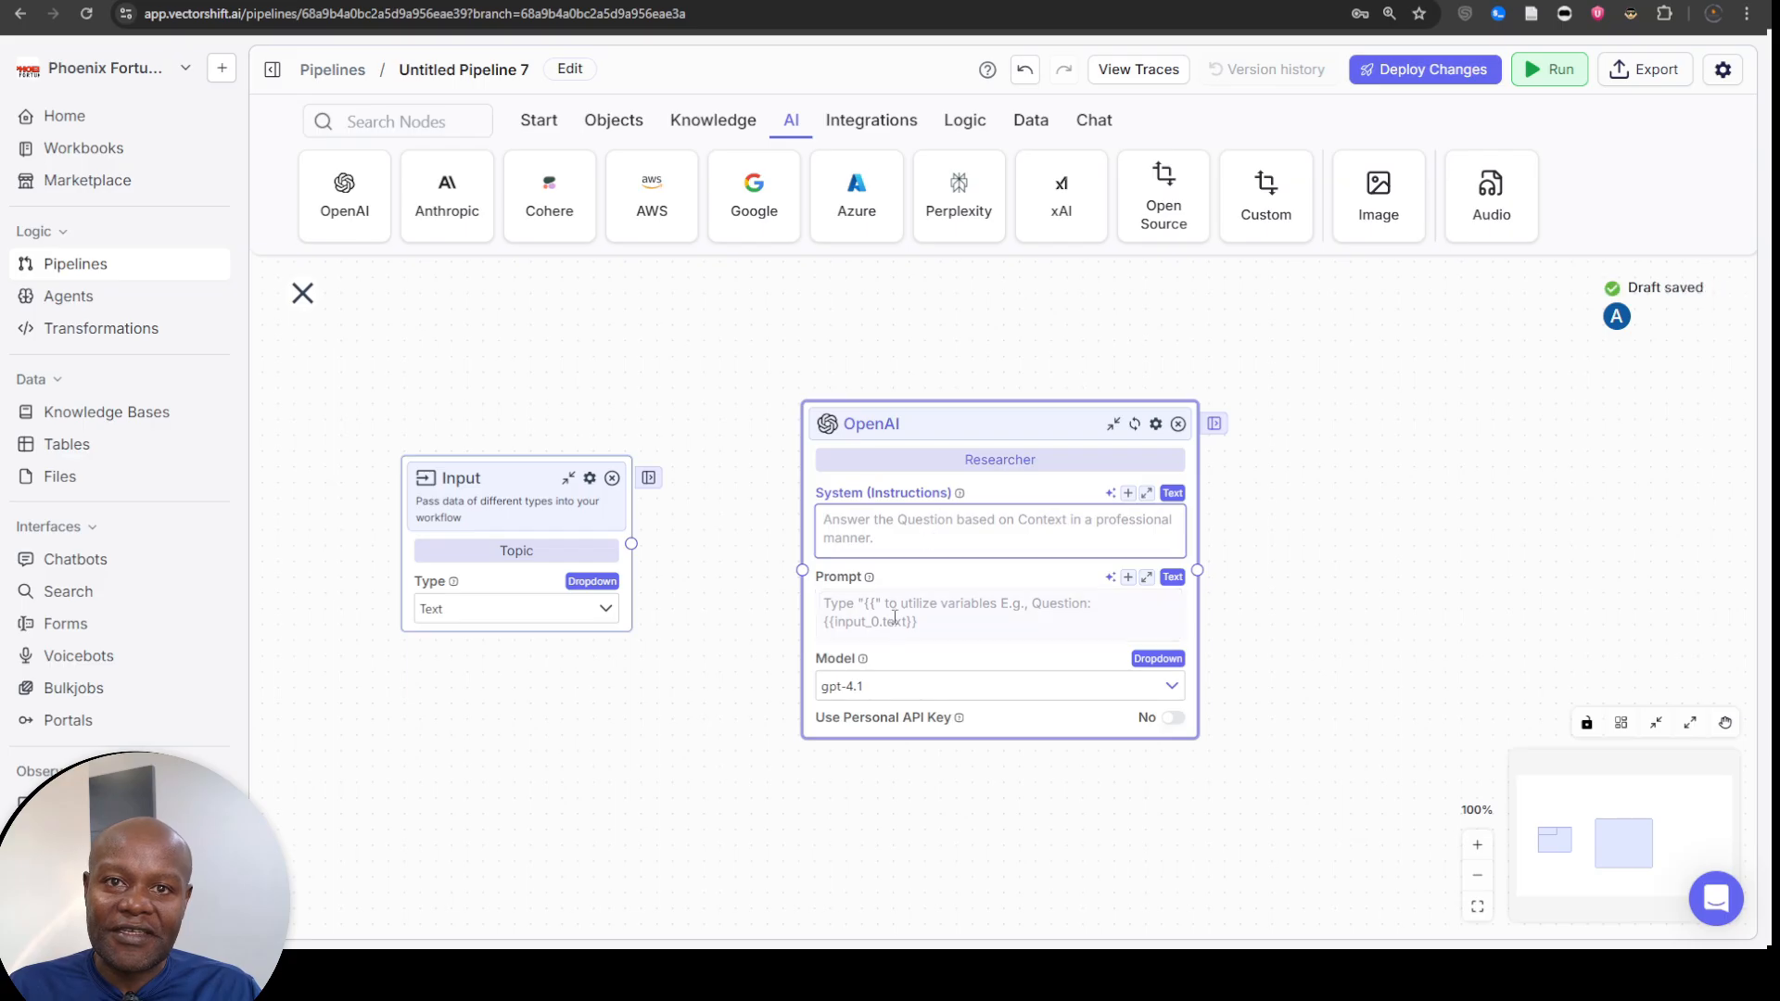
click(515, 456)
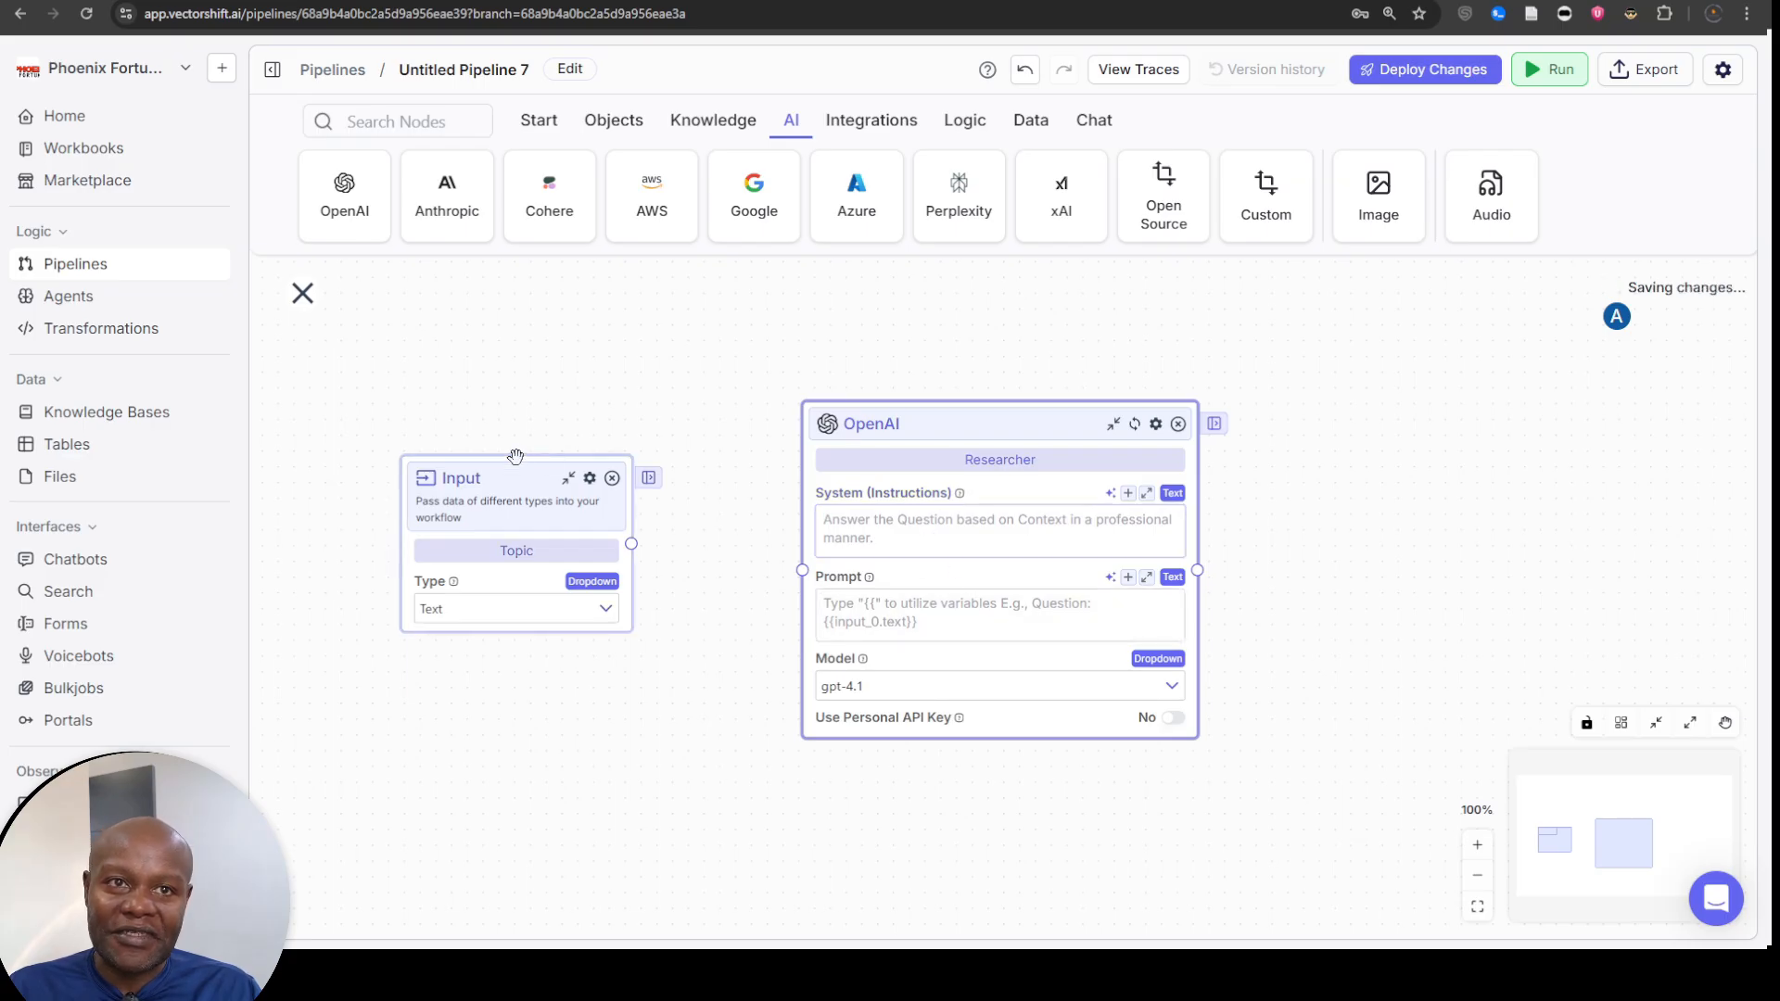
drag(515, 456, 490, 420)
drag(880, 412, 862, 415)
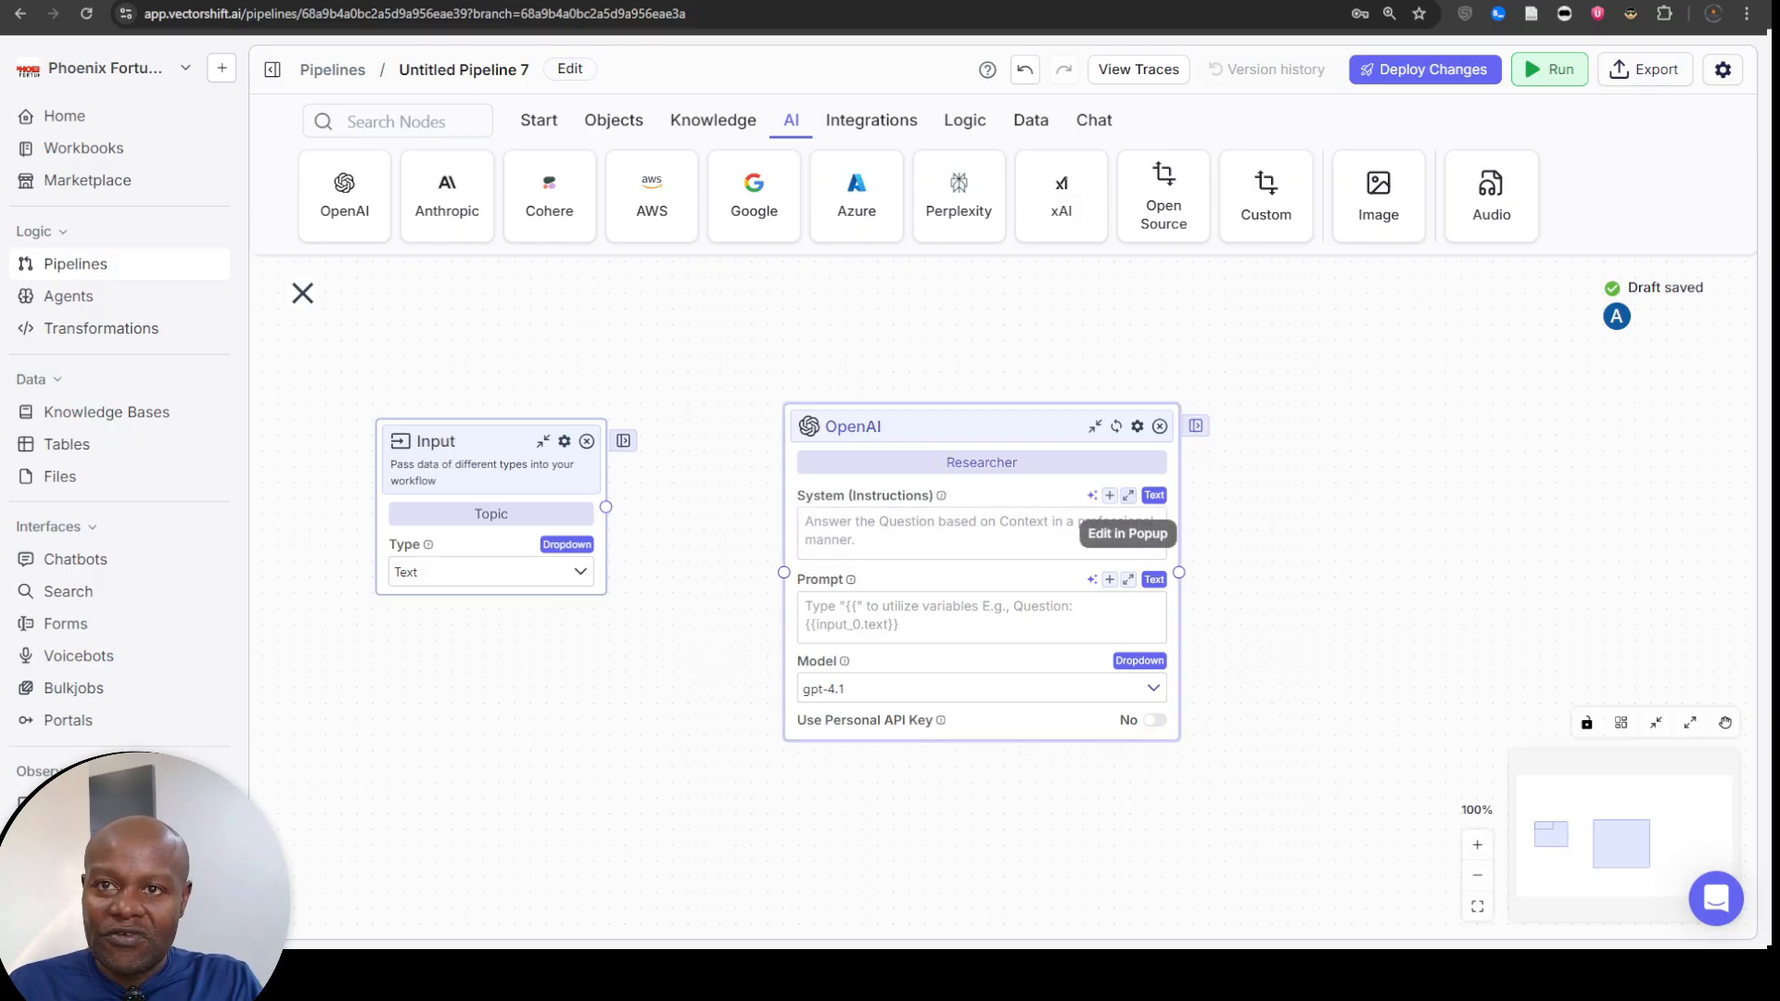
- Write Researcher's system instructions: an expert HR researcher and practitioner deep-researches Topic, producing a report with key findings, recommendations and an APA 7th edition reference list
click(1129, 495)
click(722, 387)
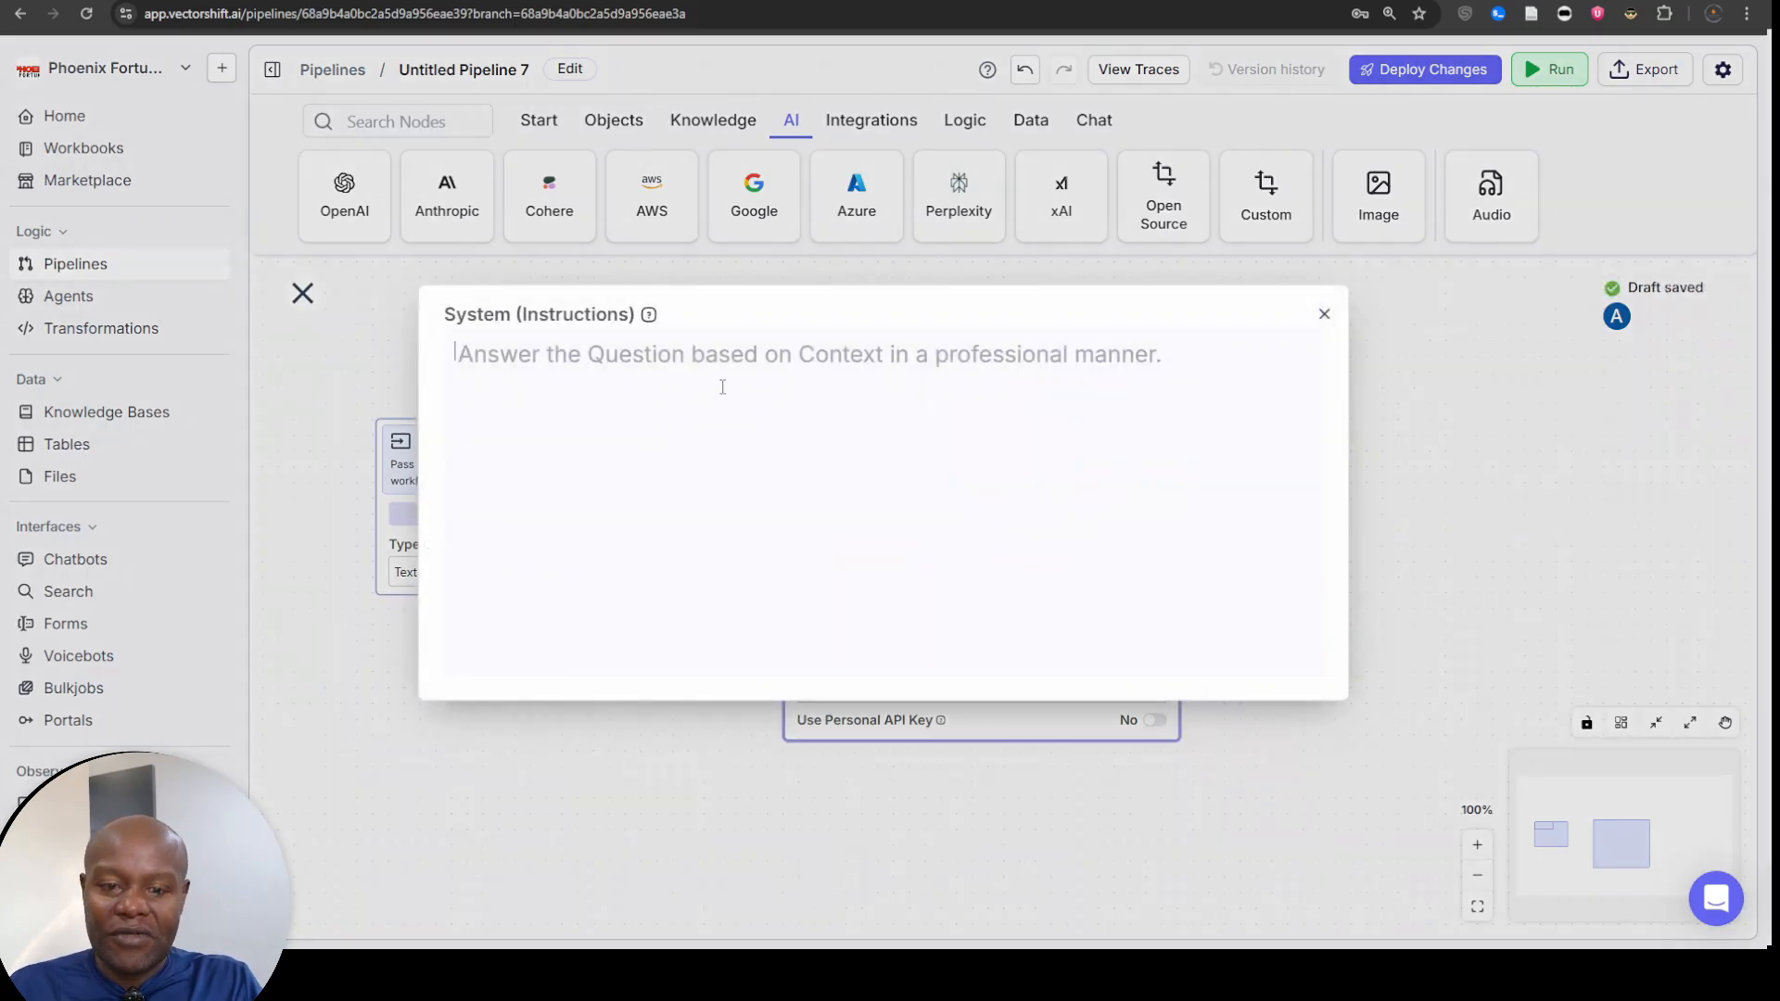
text(You are an expert HR researcher and practitioner. You take topic and conduct deep research on the topic and produce a research report with key findings, recommendations for HR practitioners and a reference list using APA 7th edition style.)
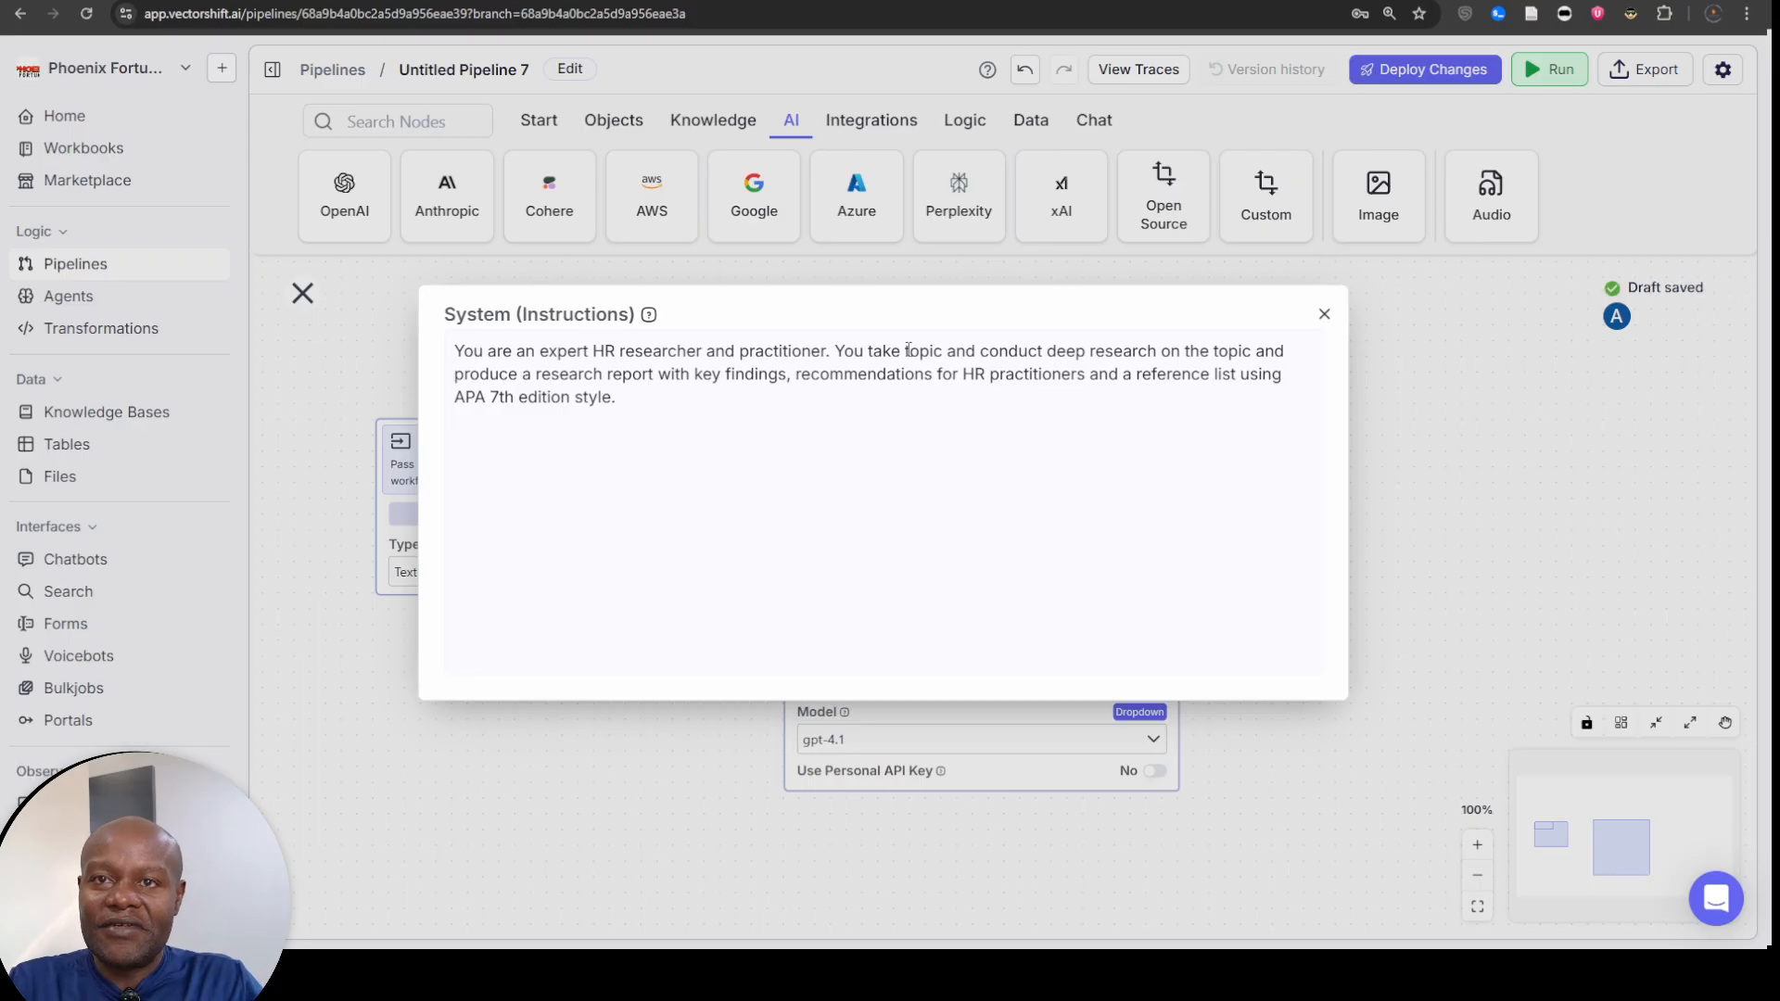
click(908, 350)
key(BackSpace)
text(T)
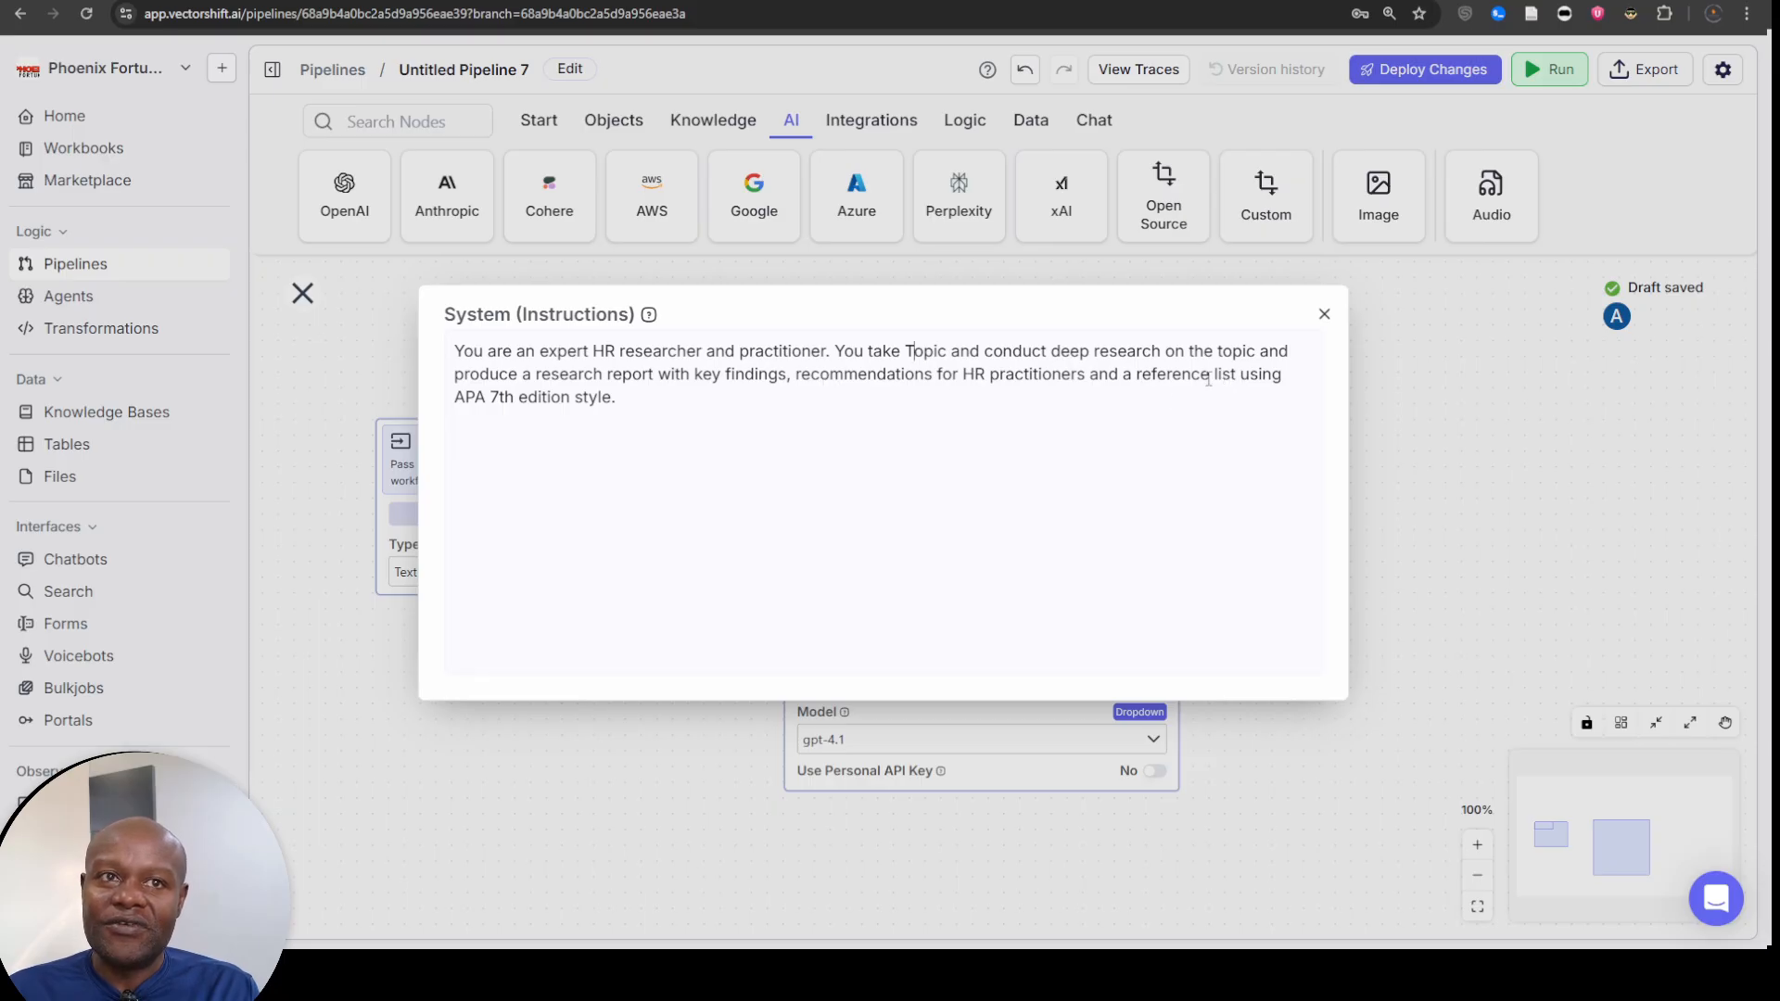
click(1325, 315)
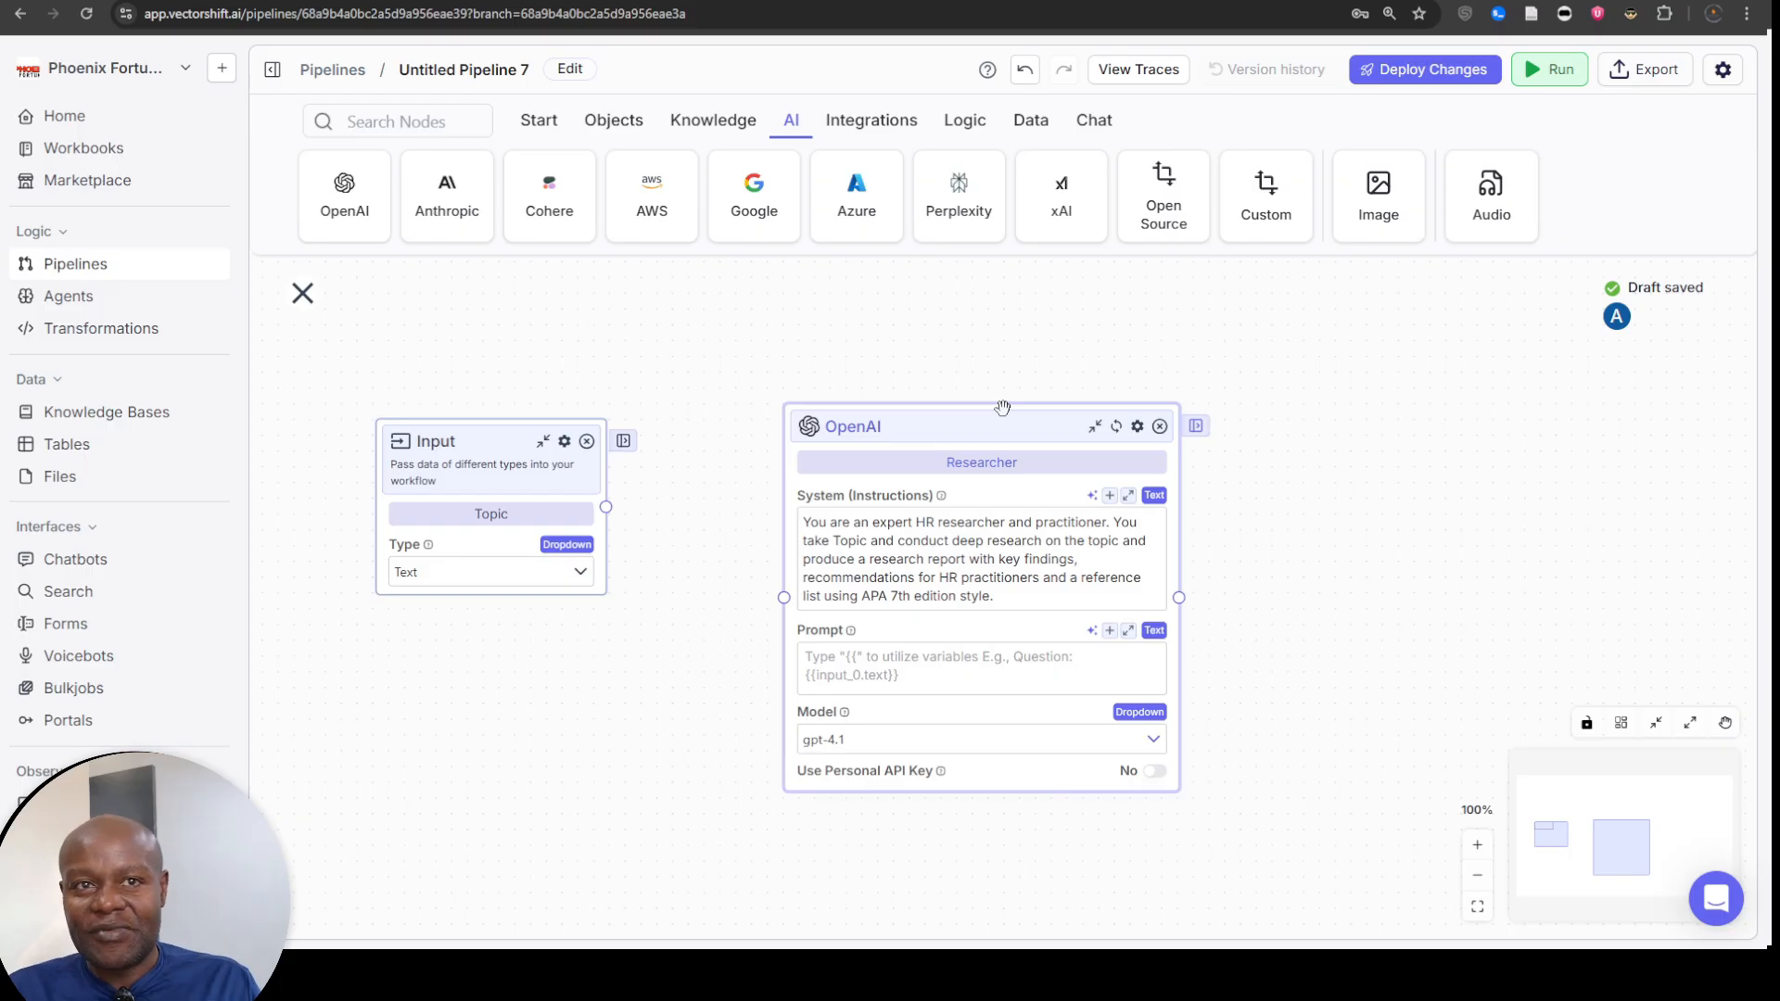
- Set the Researcher prompt to "Topic:" followed by the Topic.text variable on a new line, and tidy the positions of both nodes
drag(470, 433, 458, 396)
drag(925, 413, 904, 419)
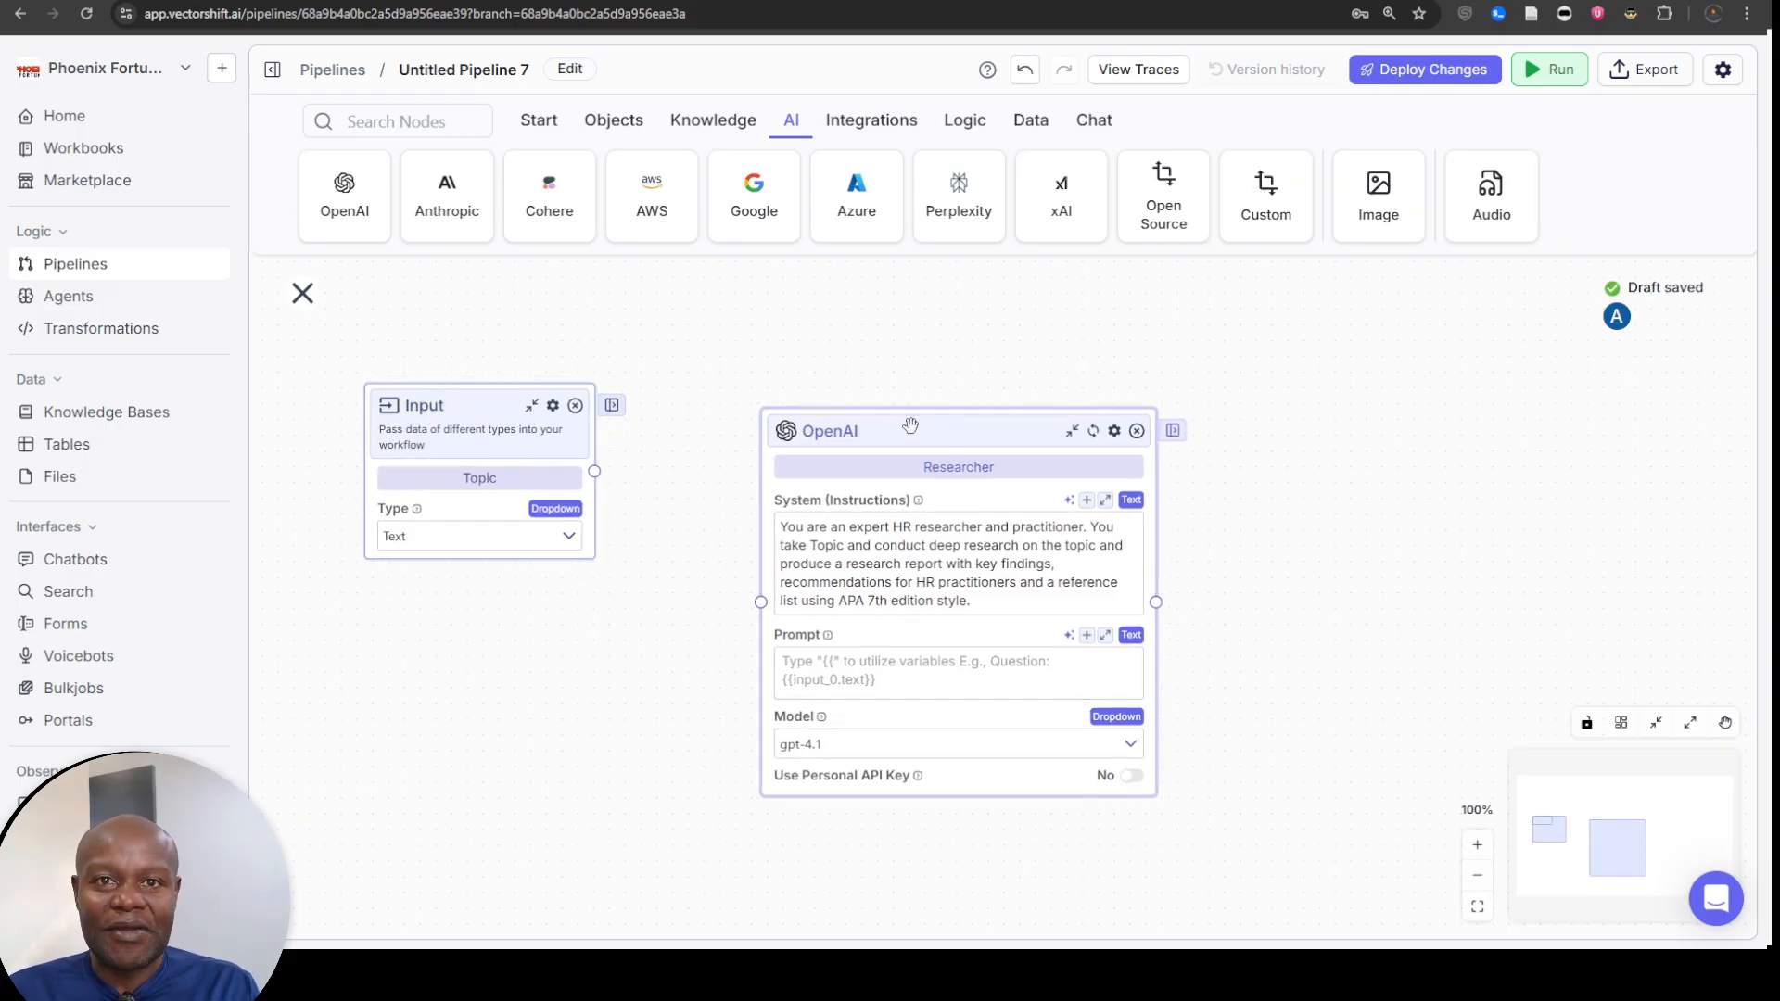
click(832, 665)
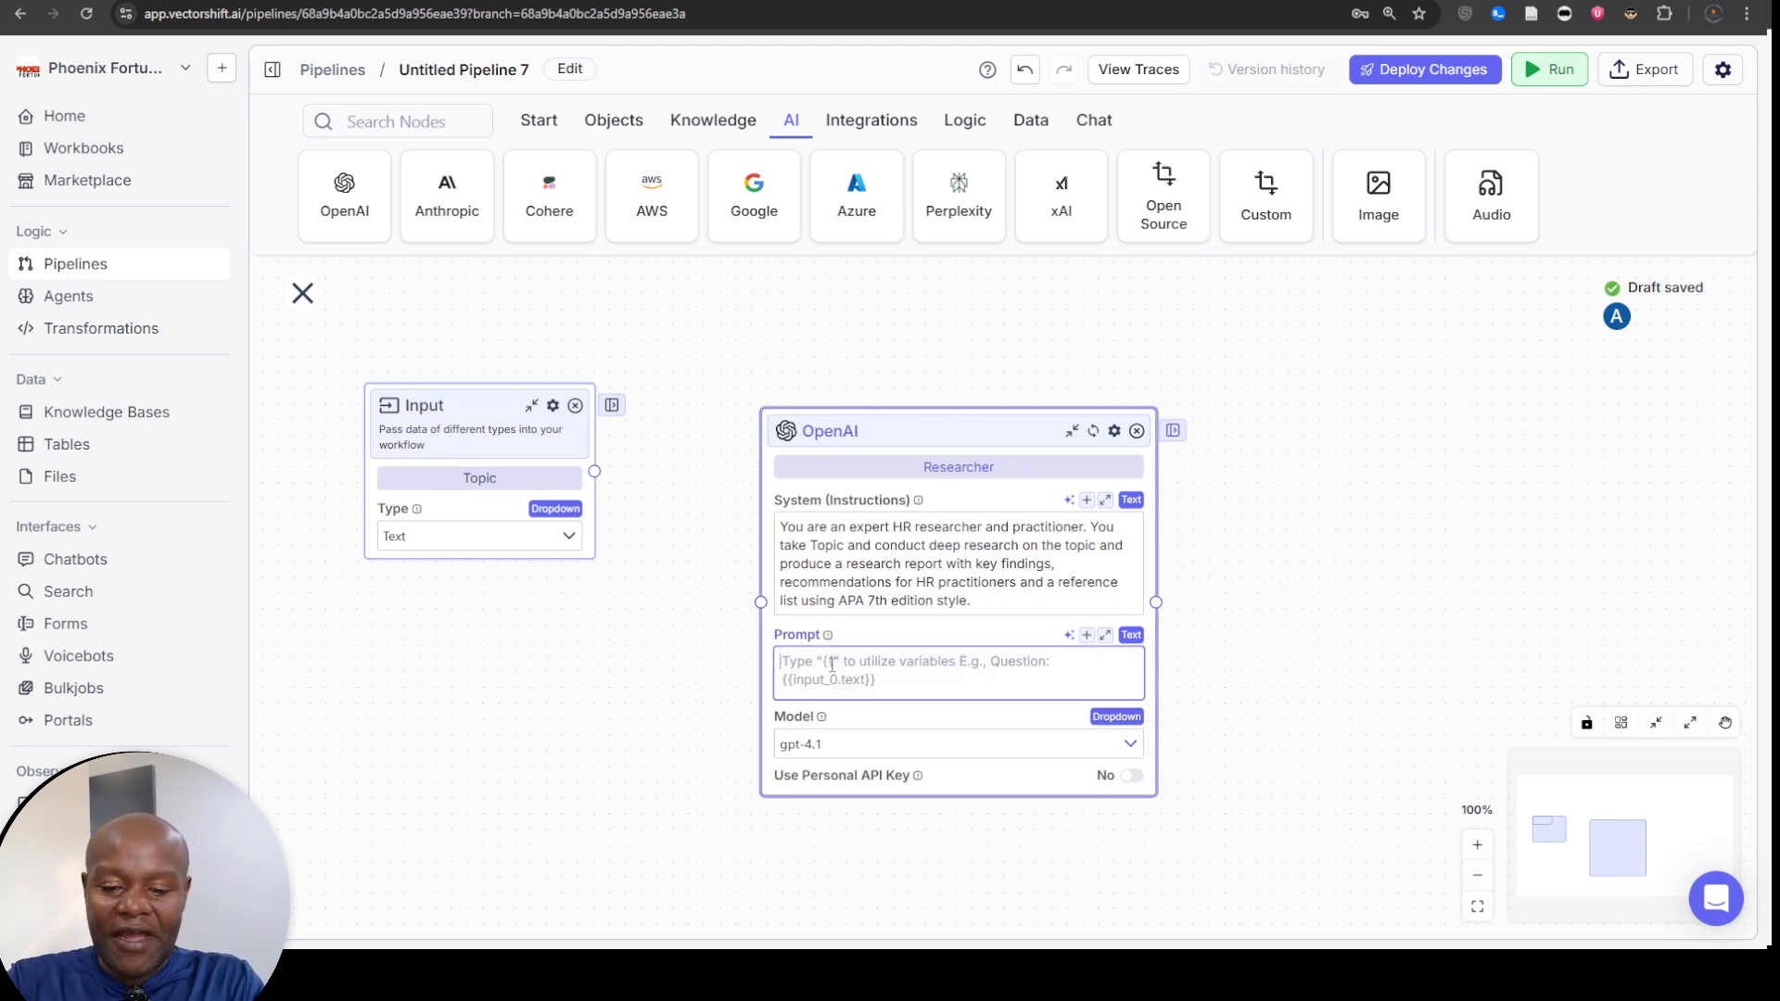
text(Topic:)
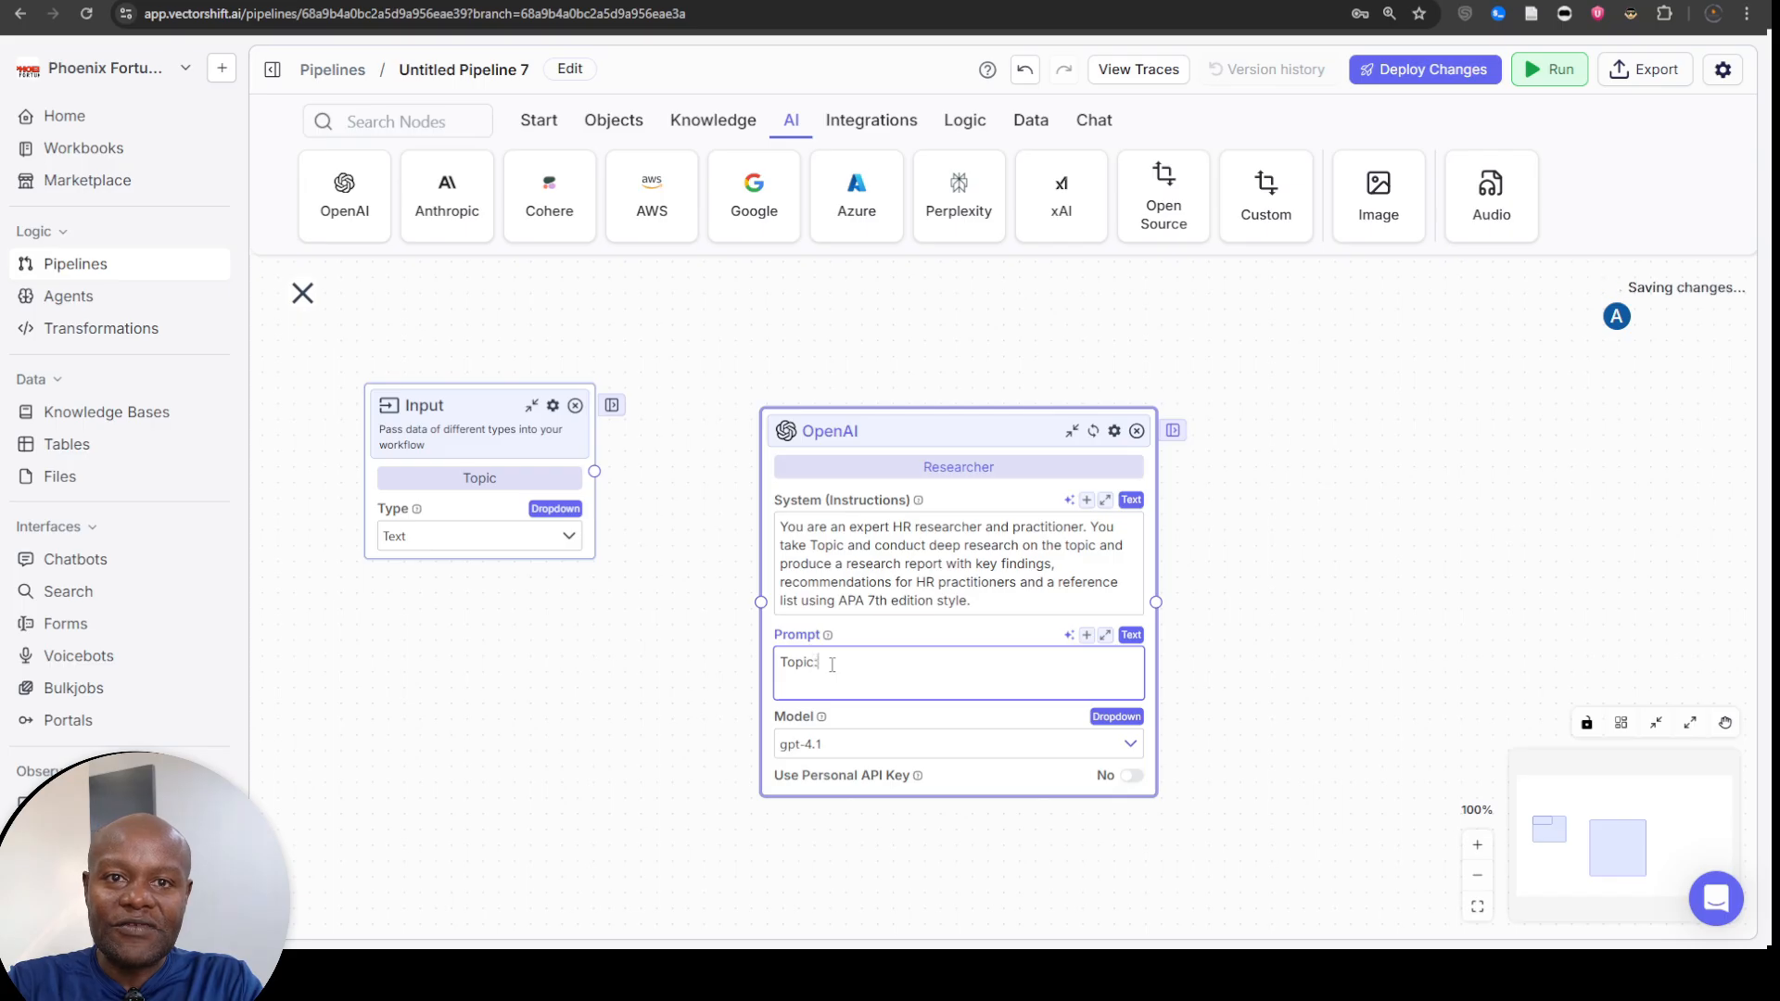
key(Return)
text({{)
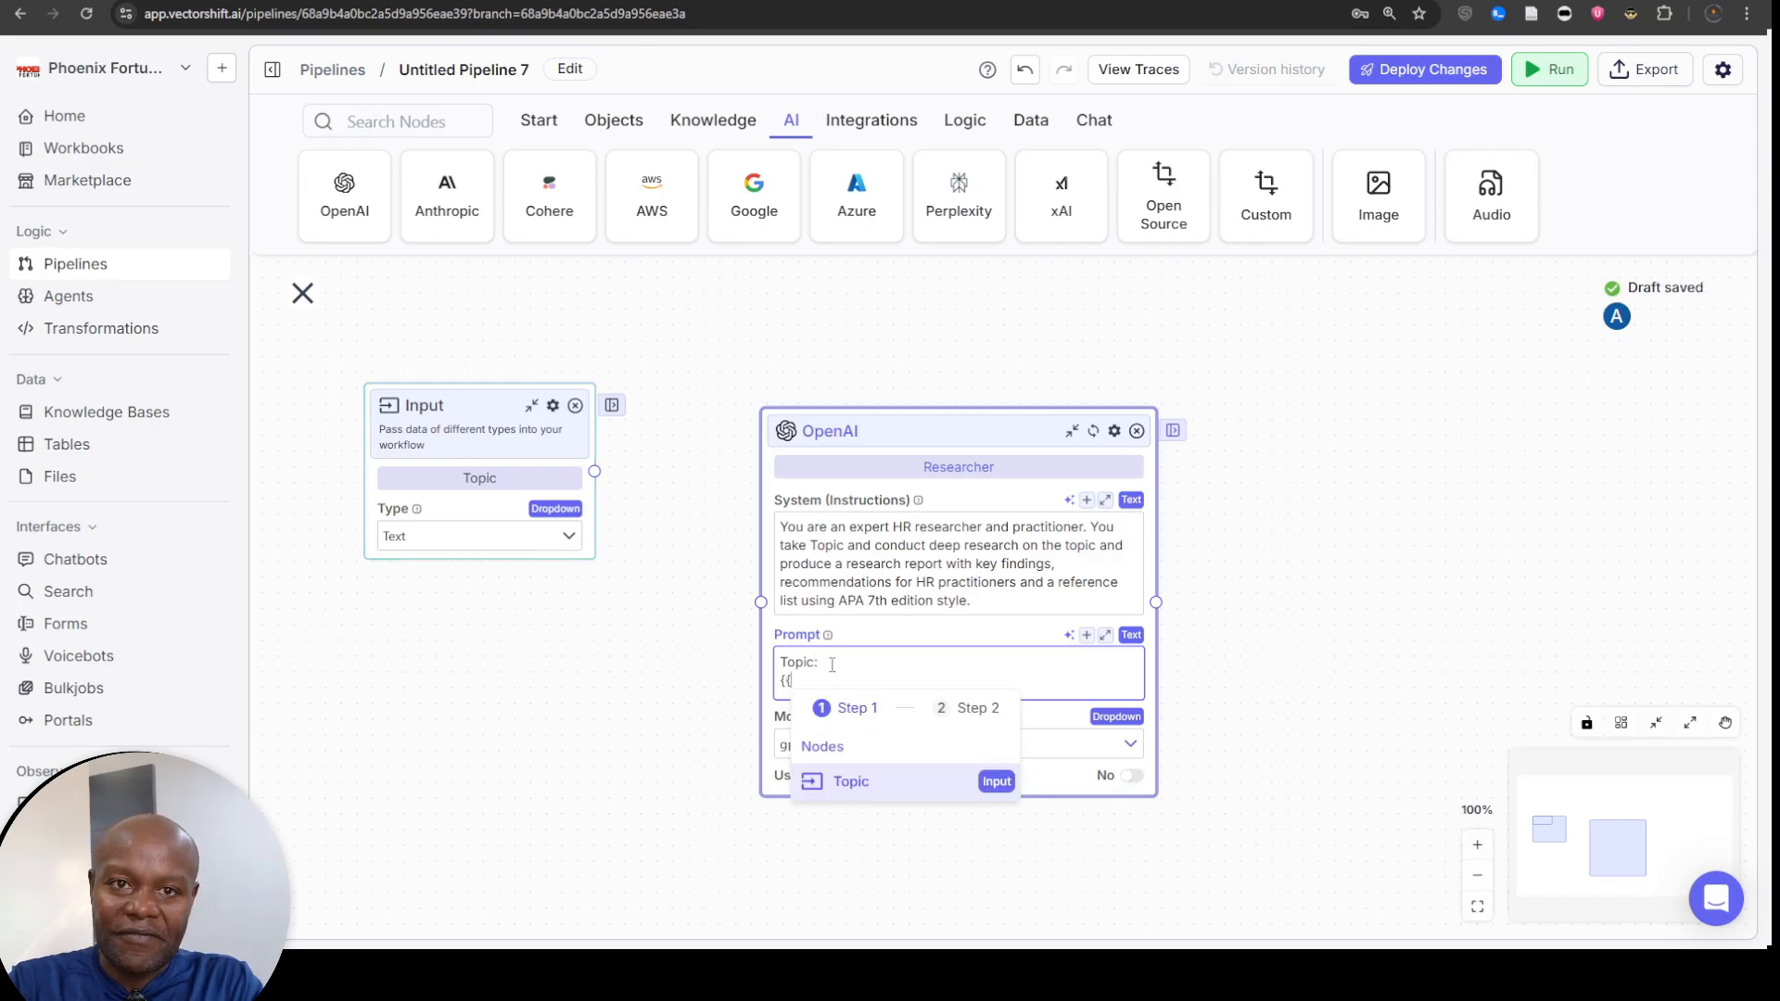
click(830, 783)
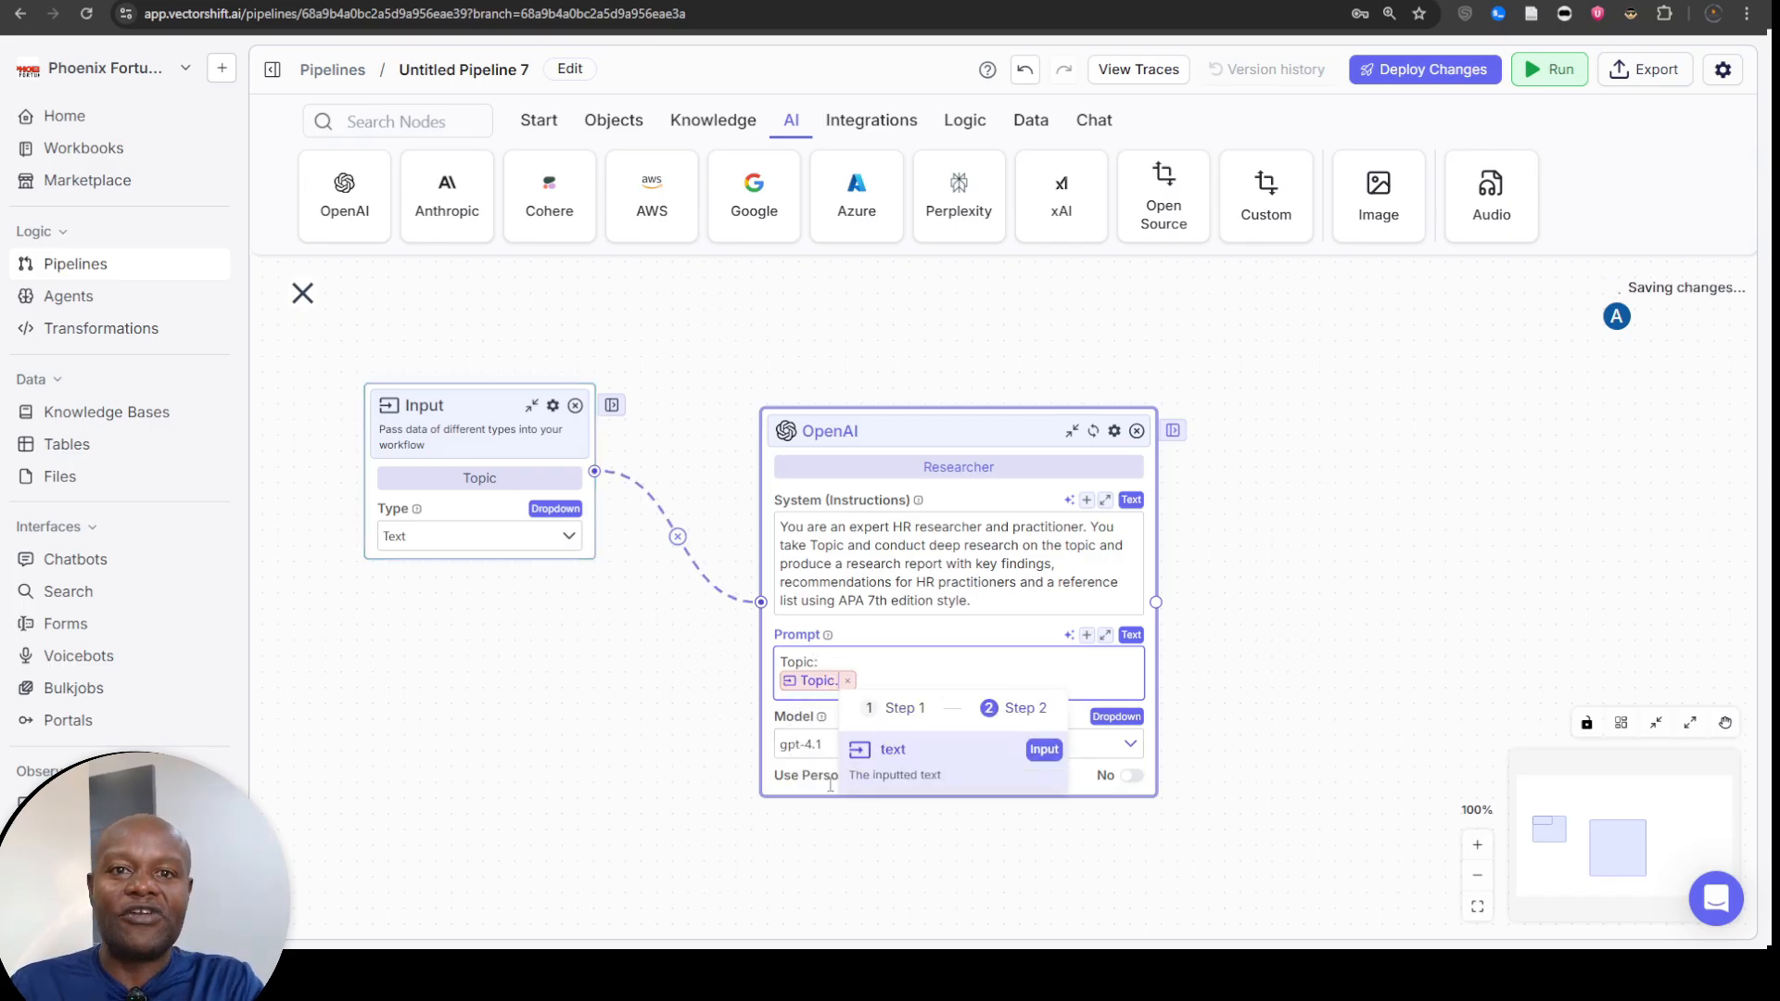
click(906, 767)
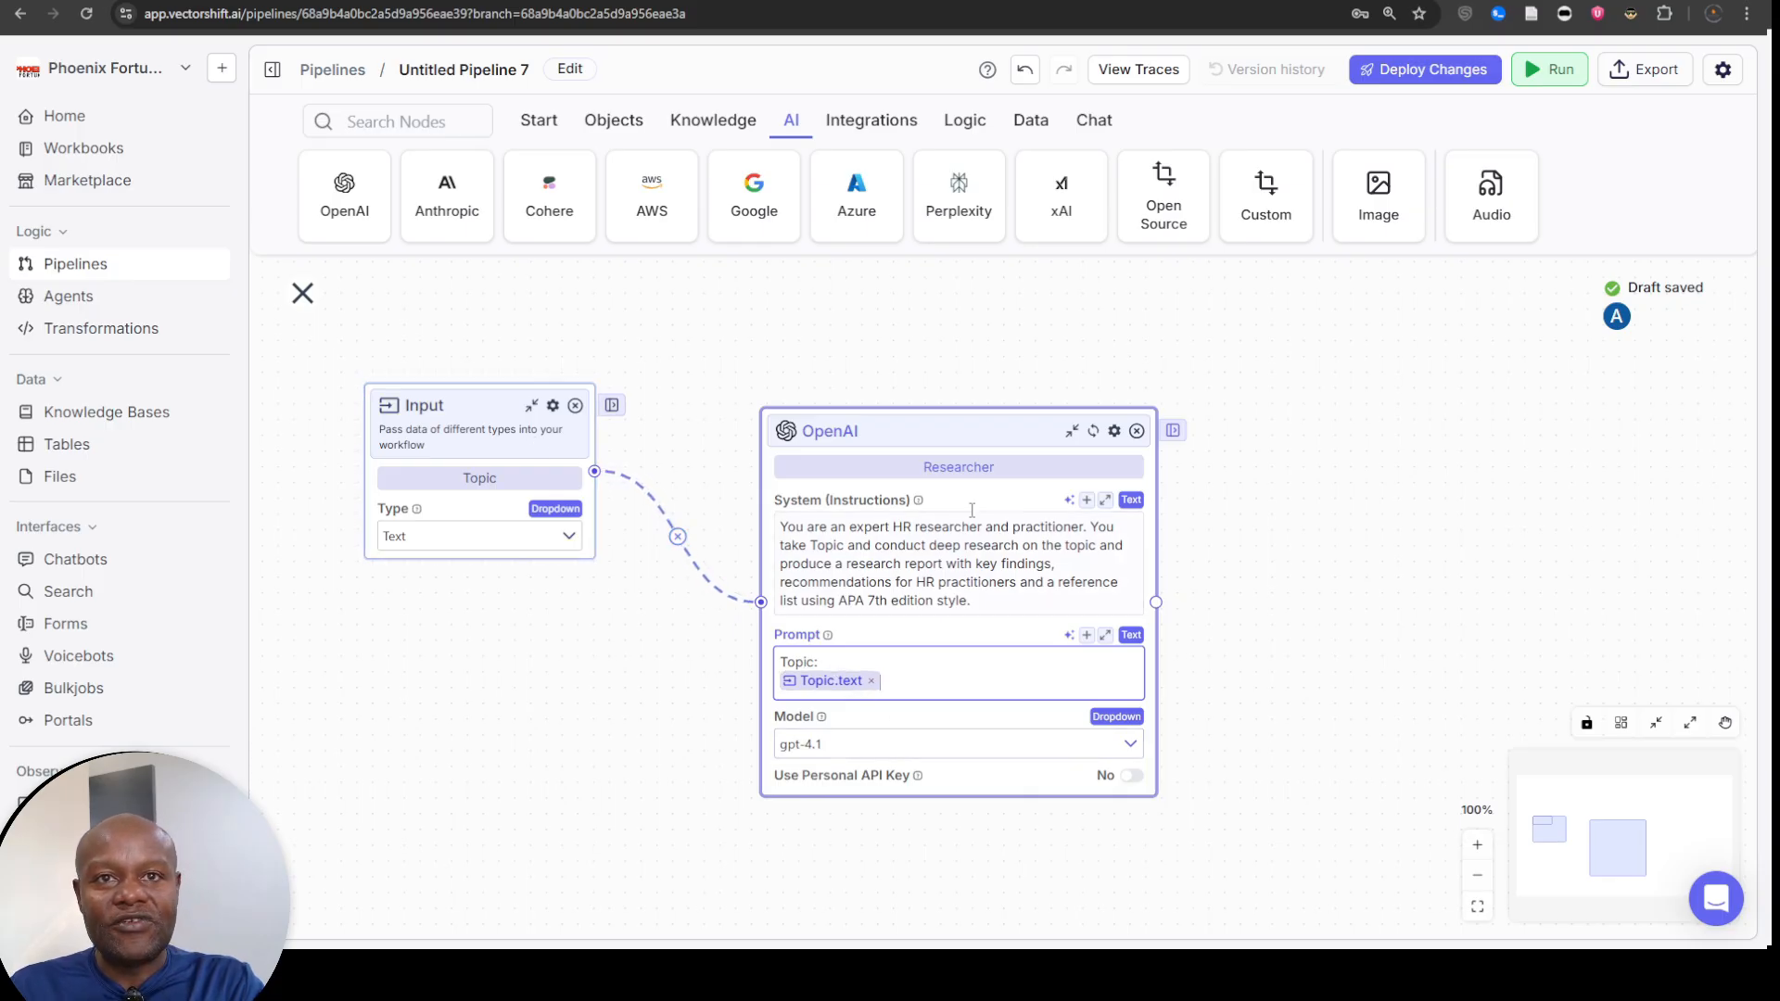
drag(974, 426, 949, 356)
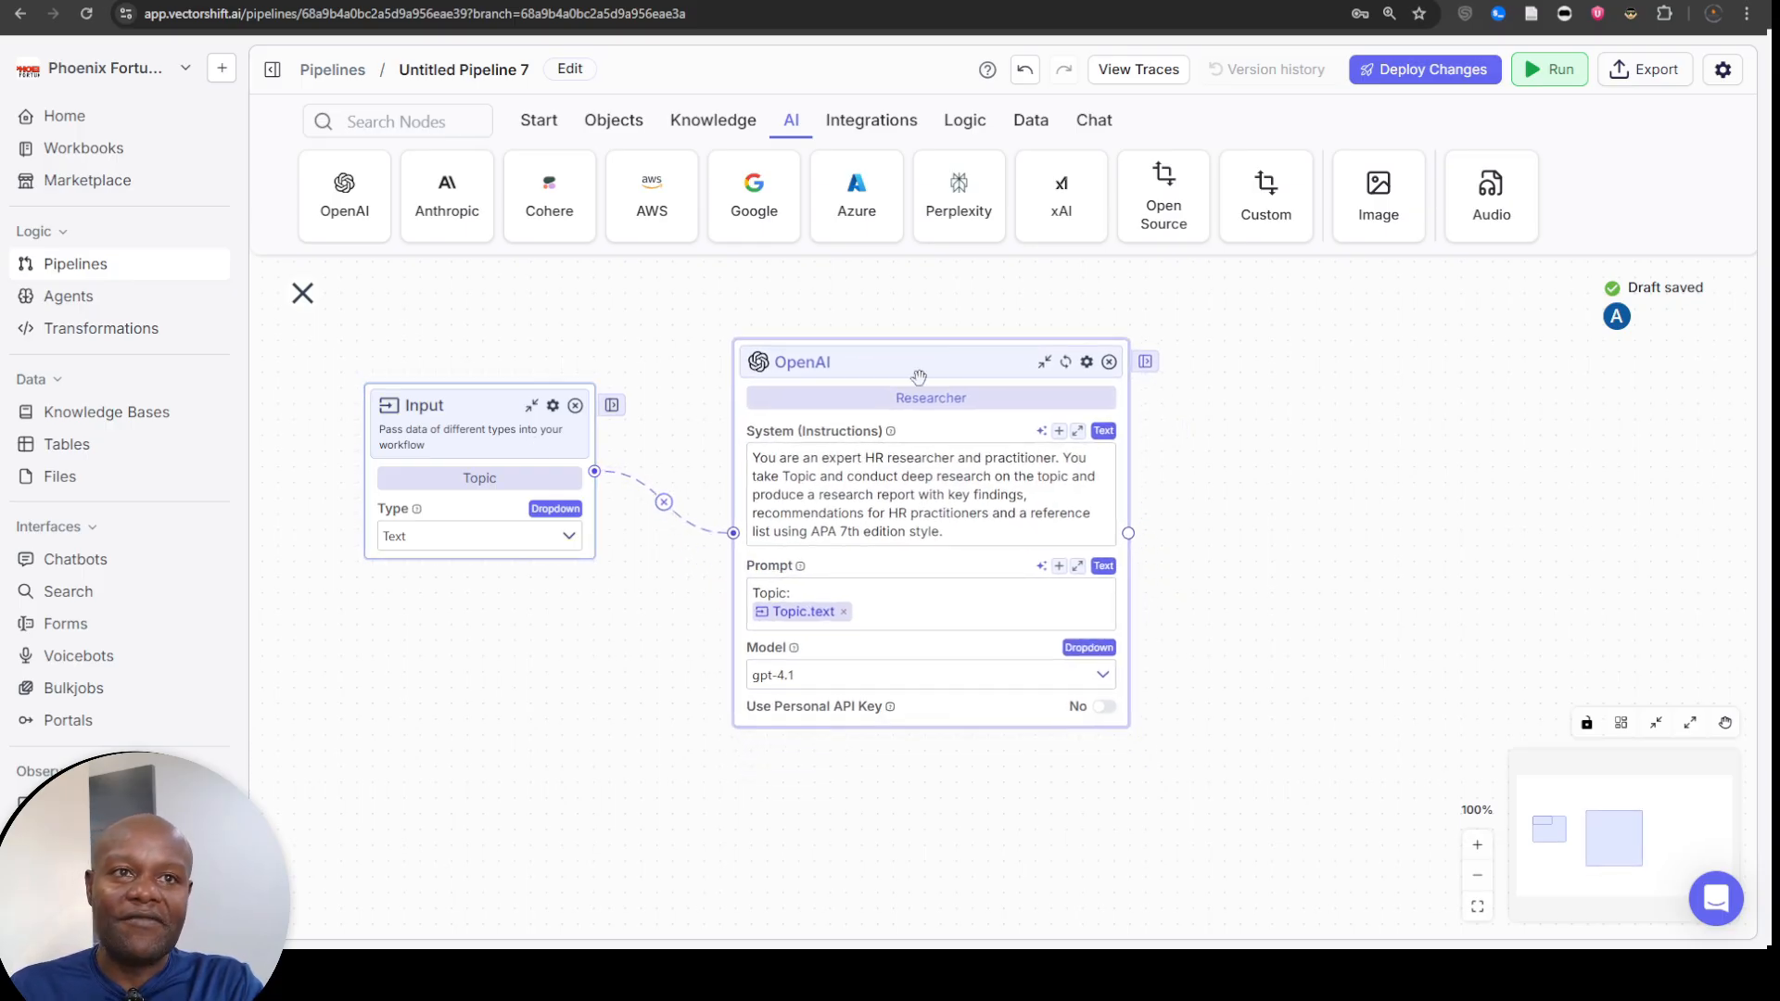
- Rename the pipeline as "LinkedIn Poster AI4HR"
click(507, 72)
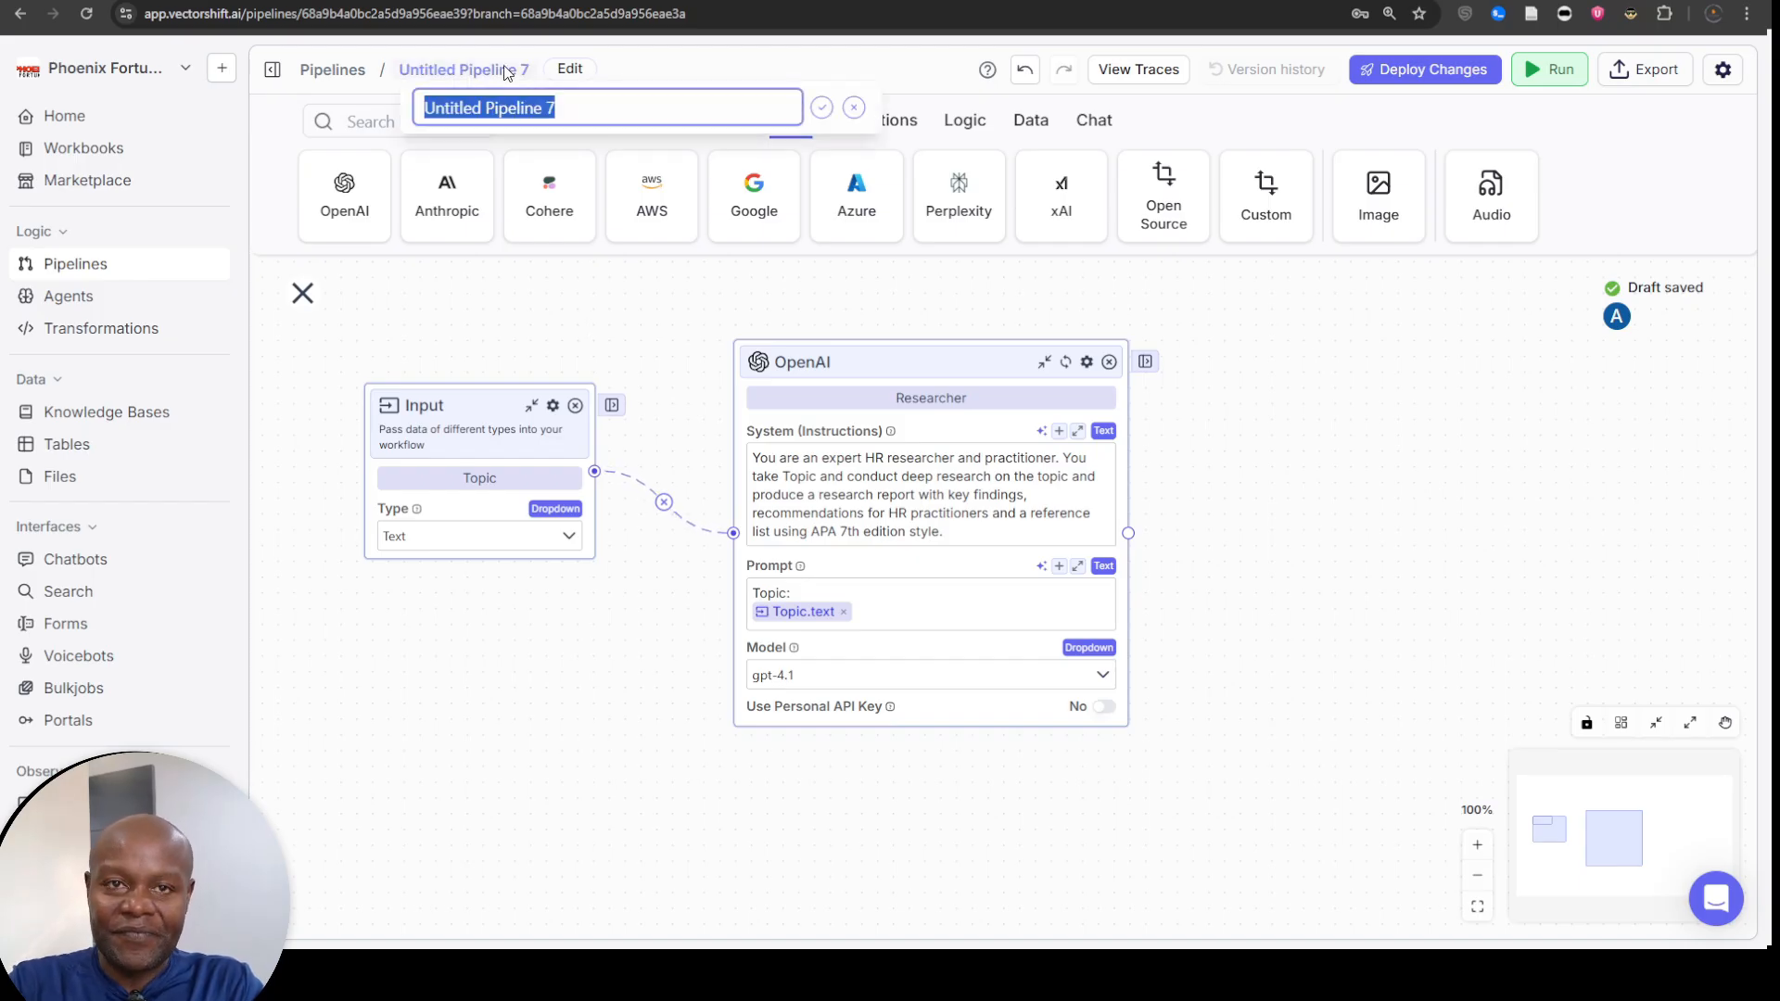
text(L&D)
key(BackSpace)
key(BackSpace)
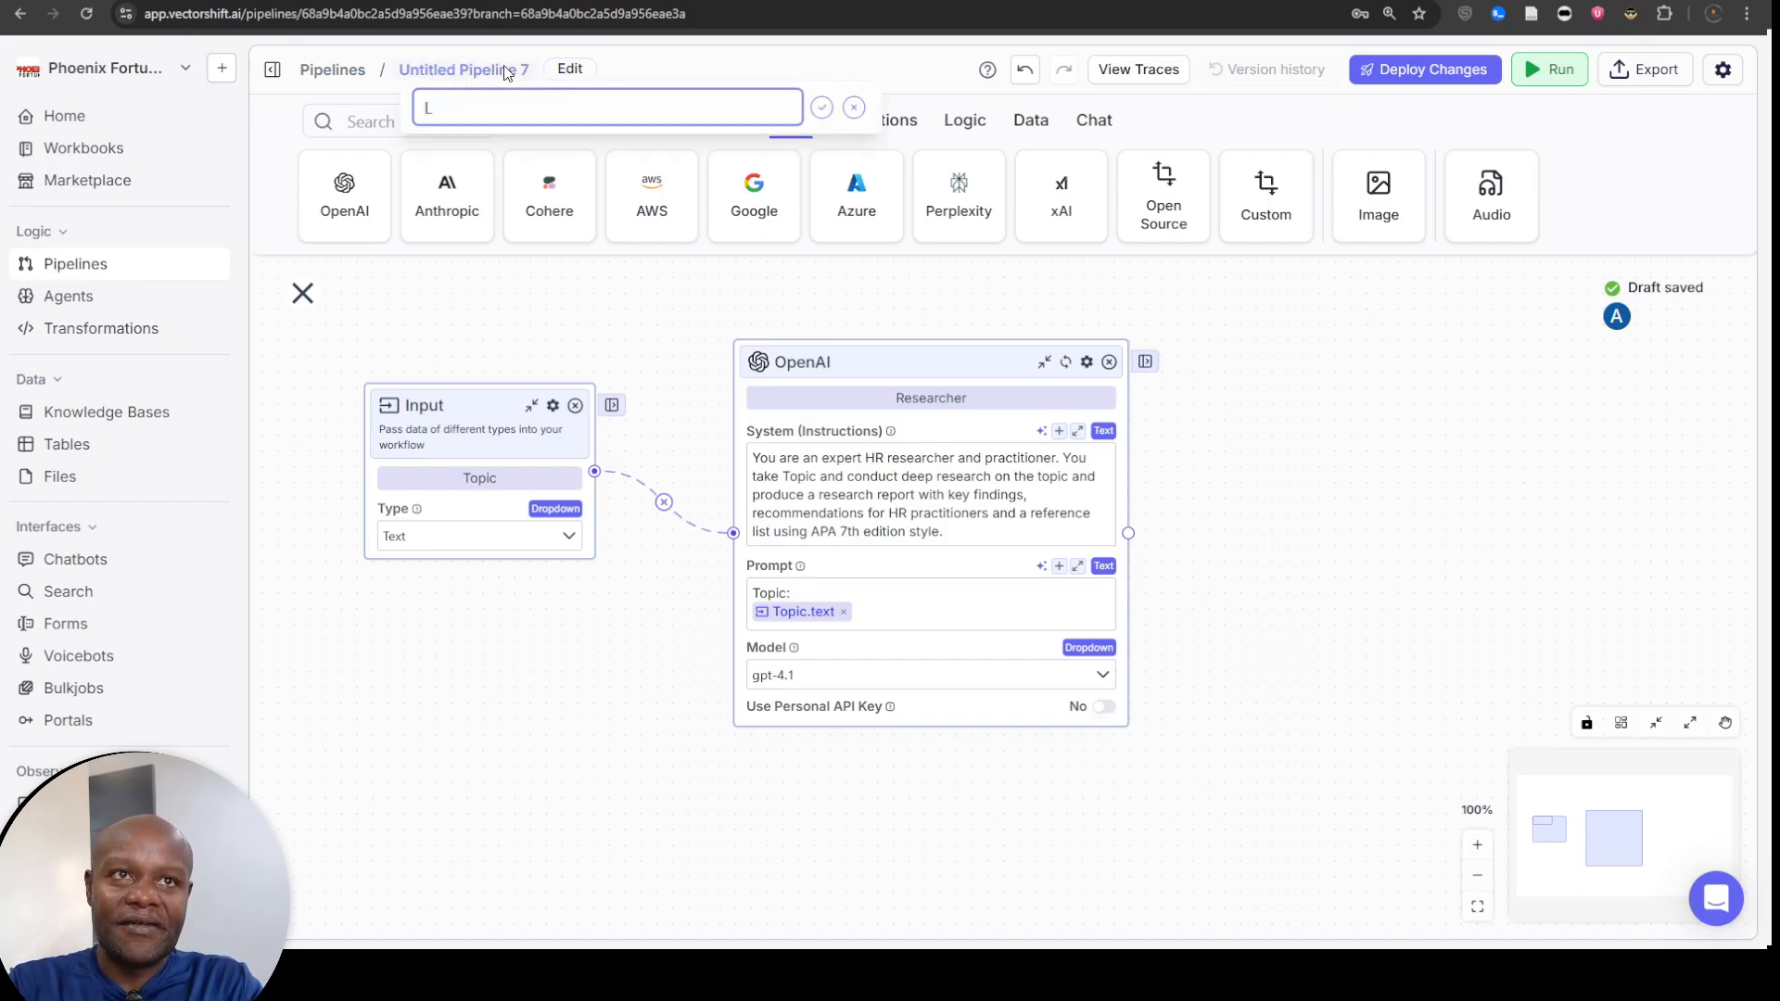
text(inkedI)
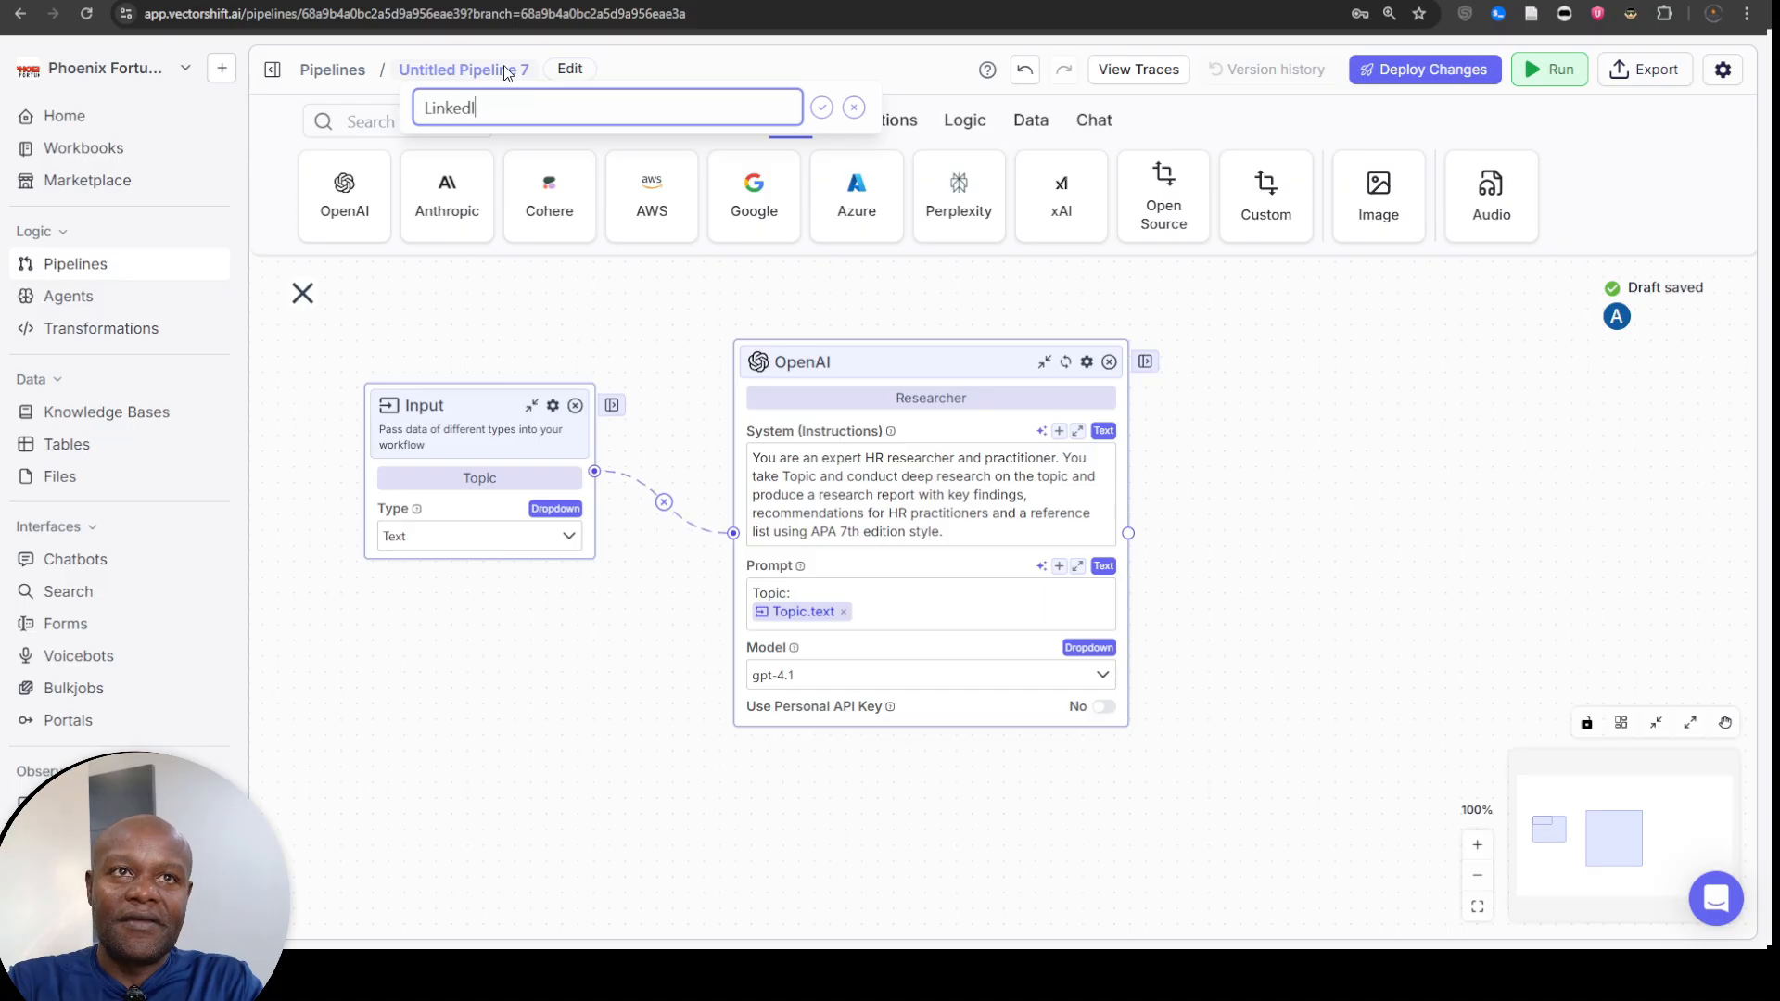
text(n Poster )
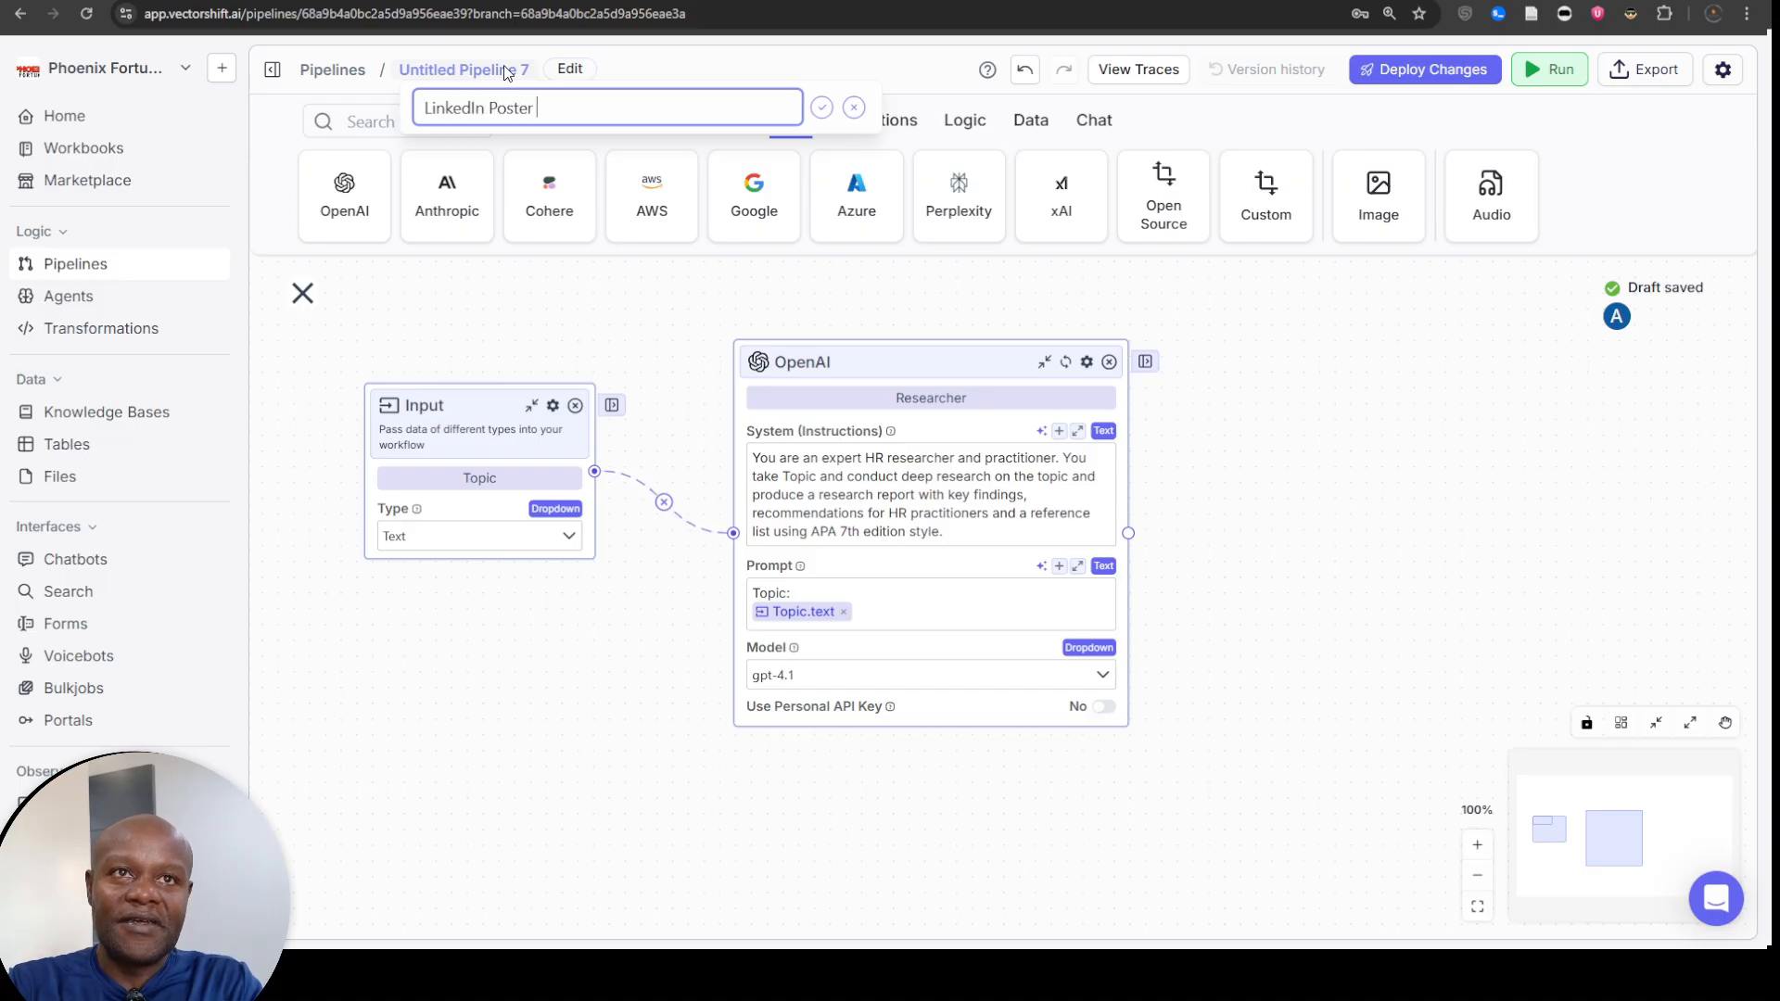
text(AI4HR)
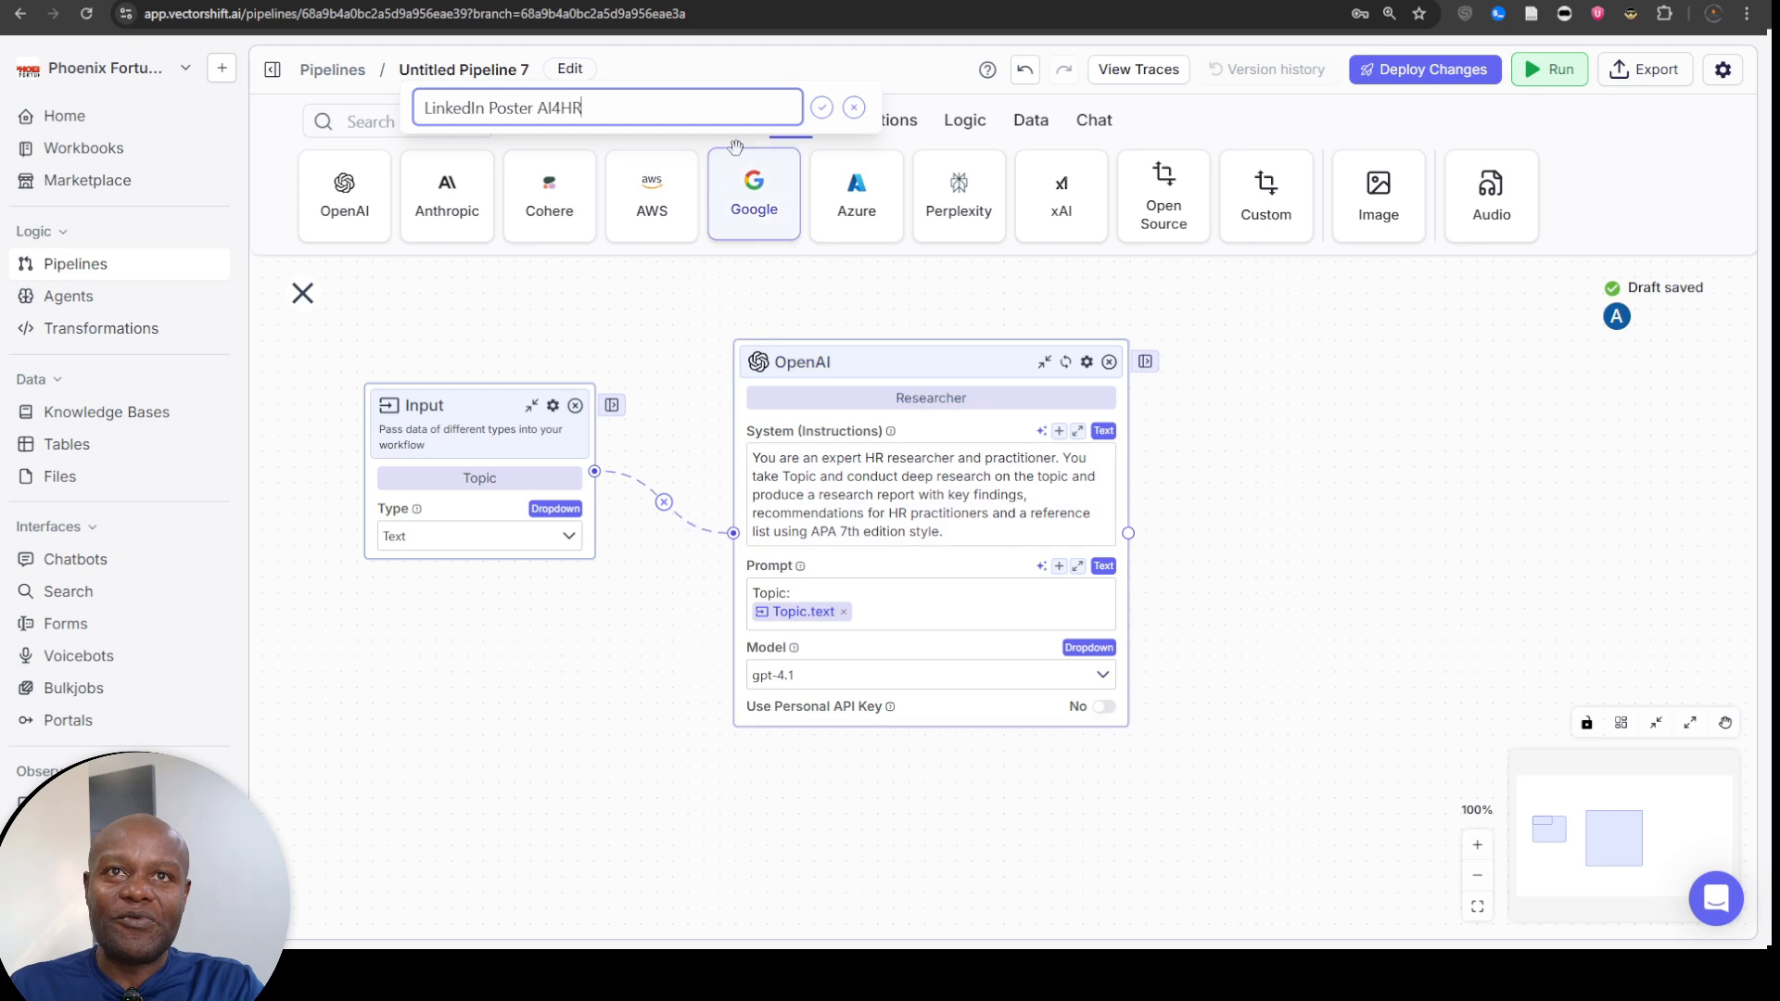
click(820, 110)
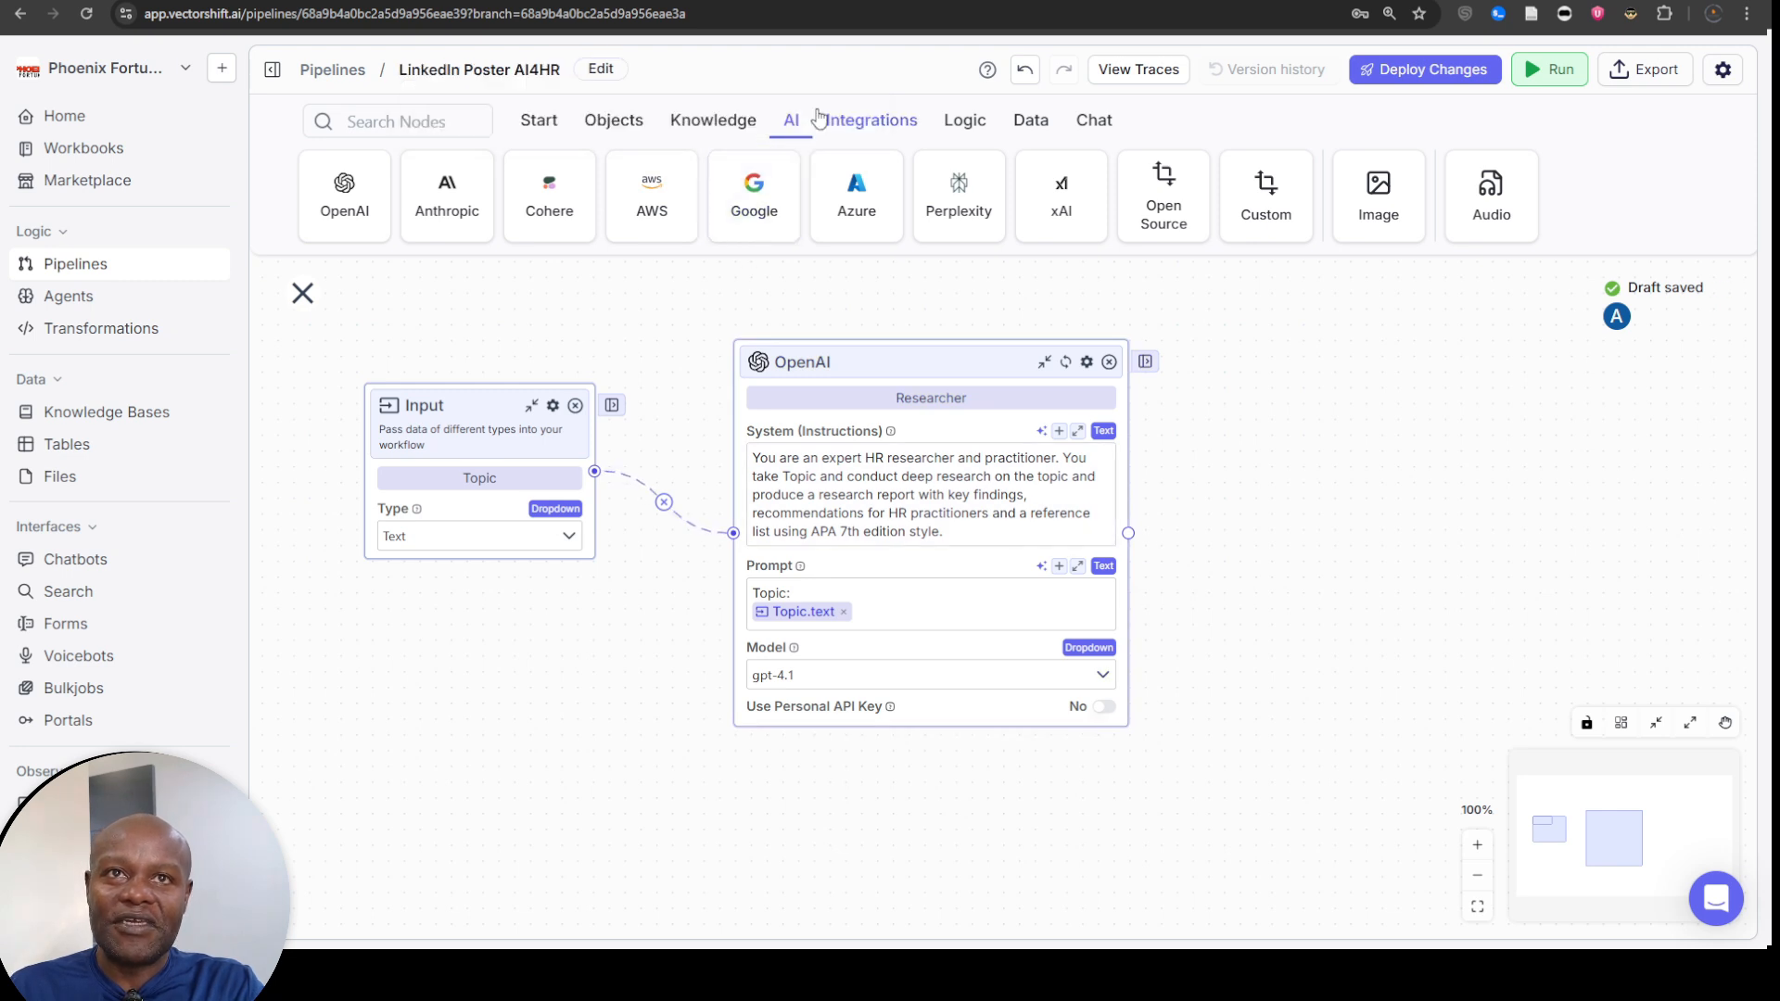
- Add a second OpenAI node to the canvas, to the right of and below the Researcher node
drag(1303, 603, 1207, 584)
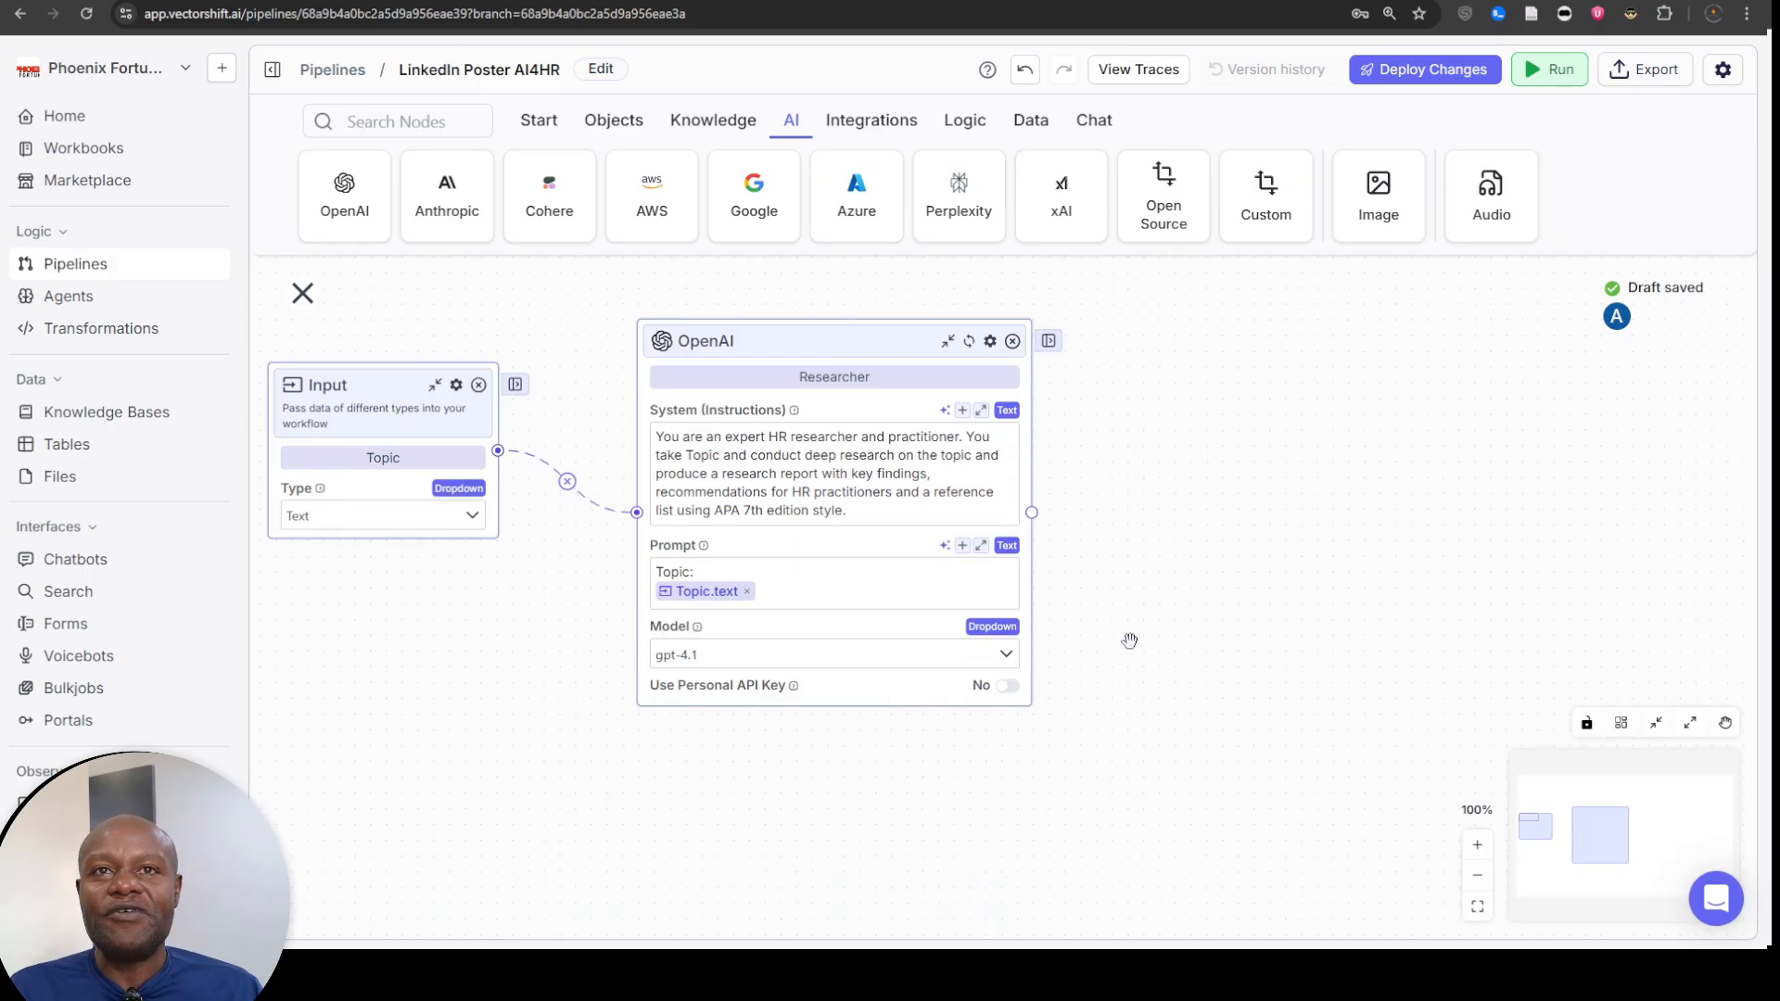
drag(1375, 572, 1313, 596)
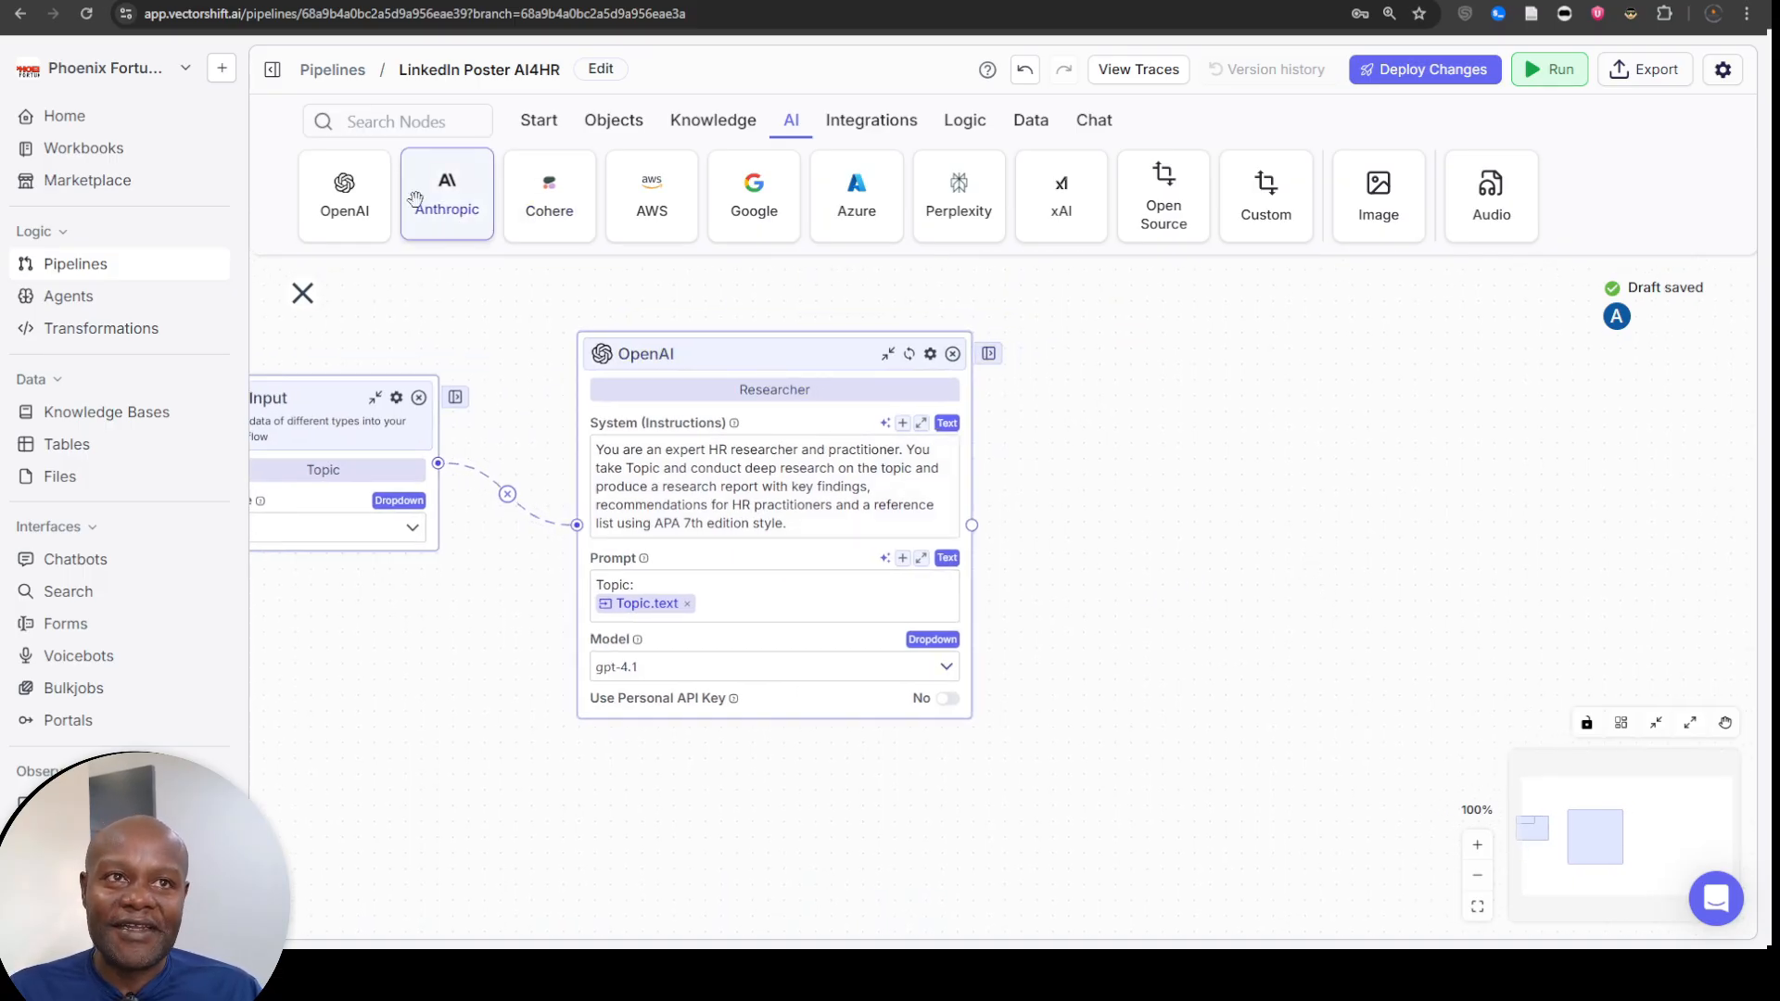
drag(346, 183, 1210, 556)
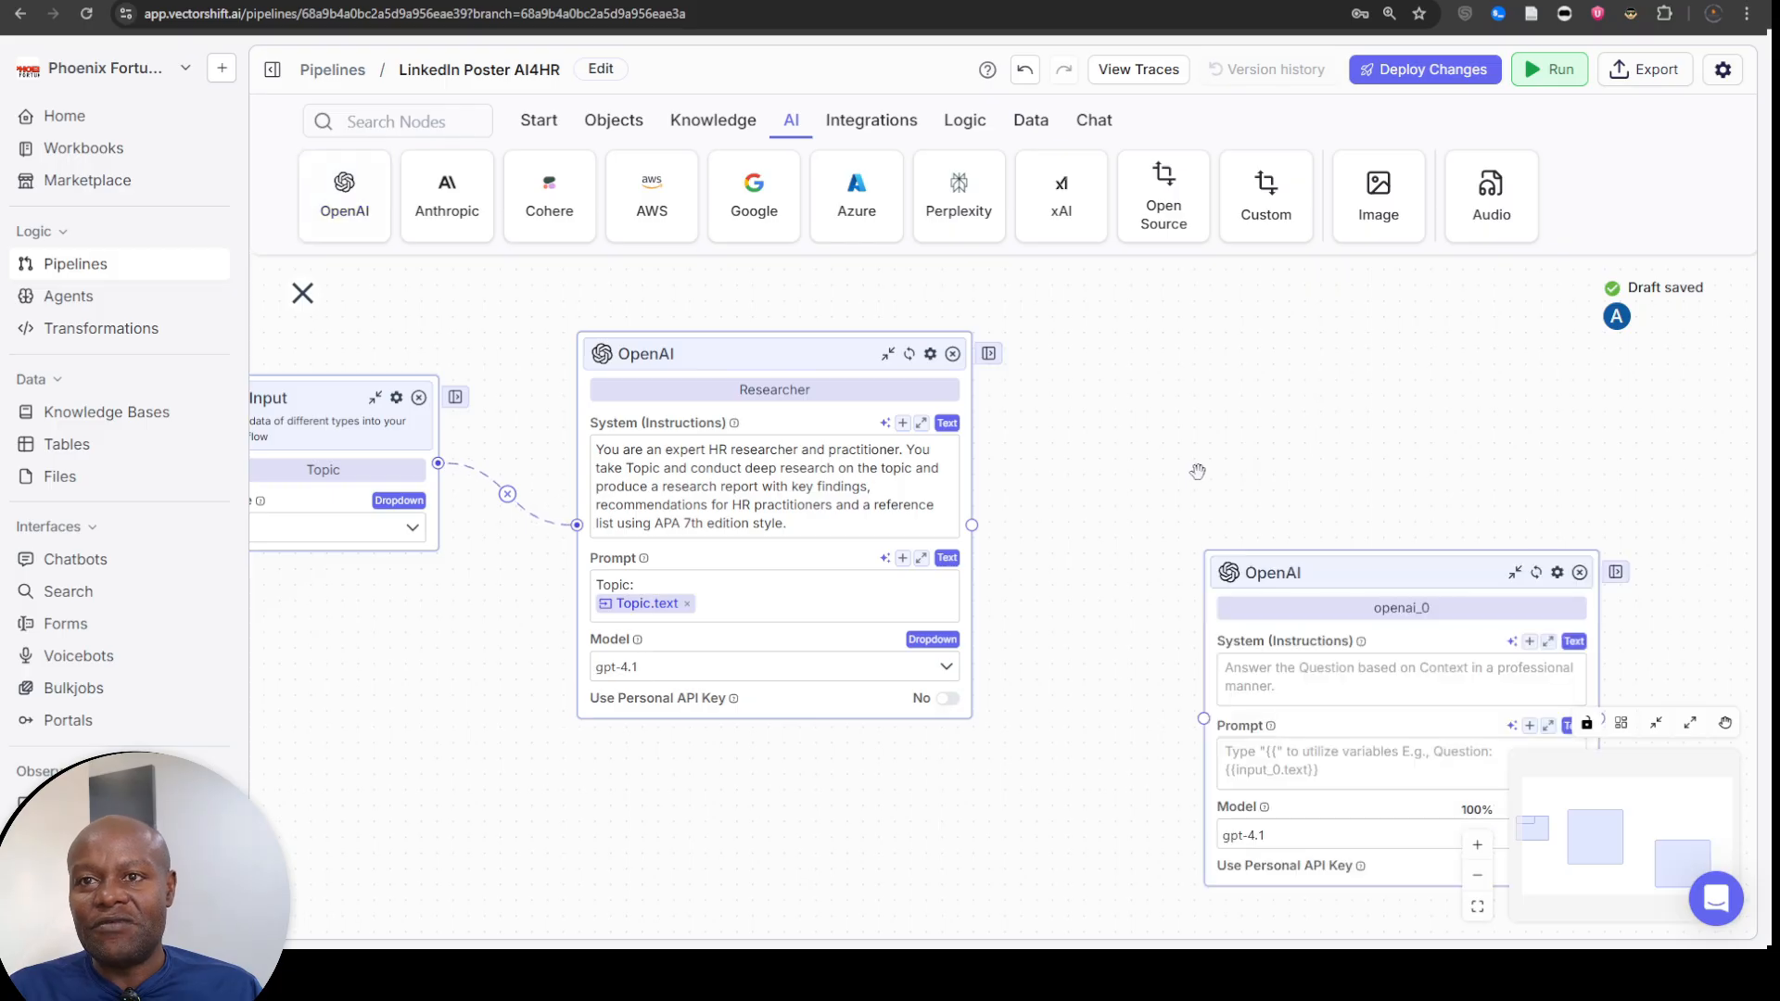
- Rename the new OpenAI node as "LinkedIn_Post_Creator"
click(1190, 535)
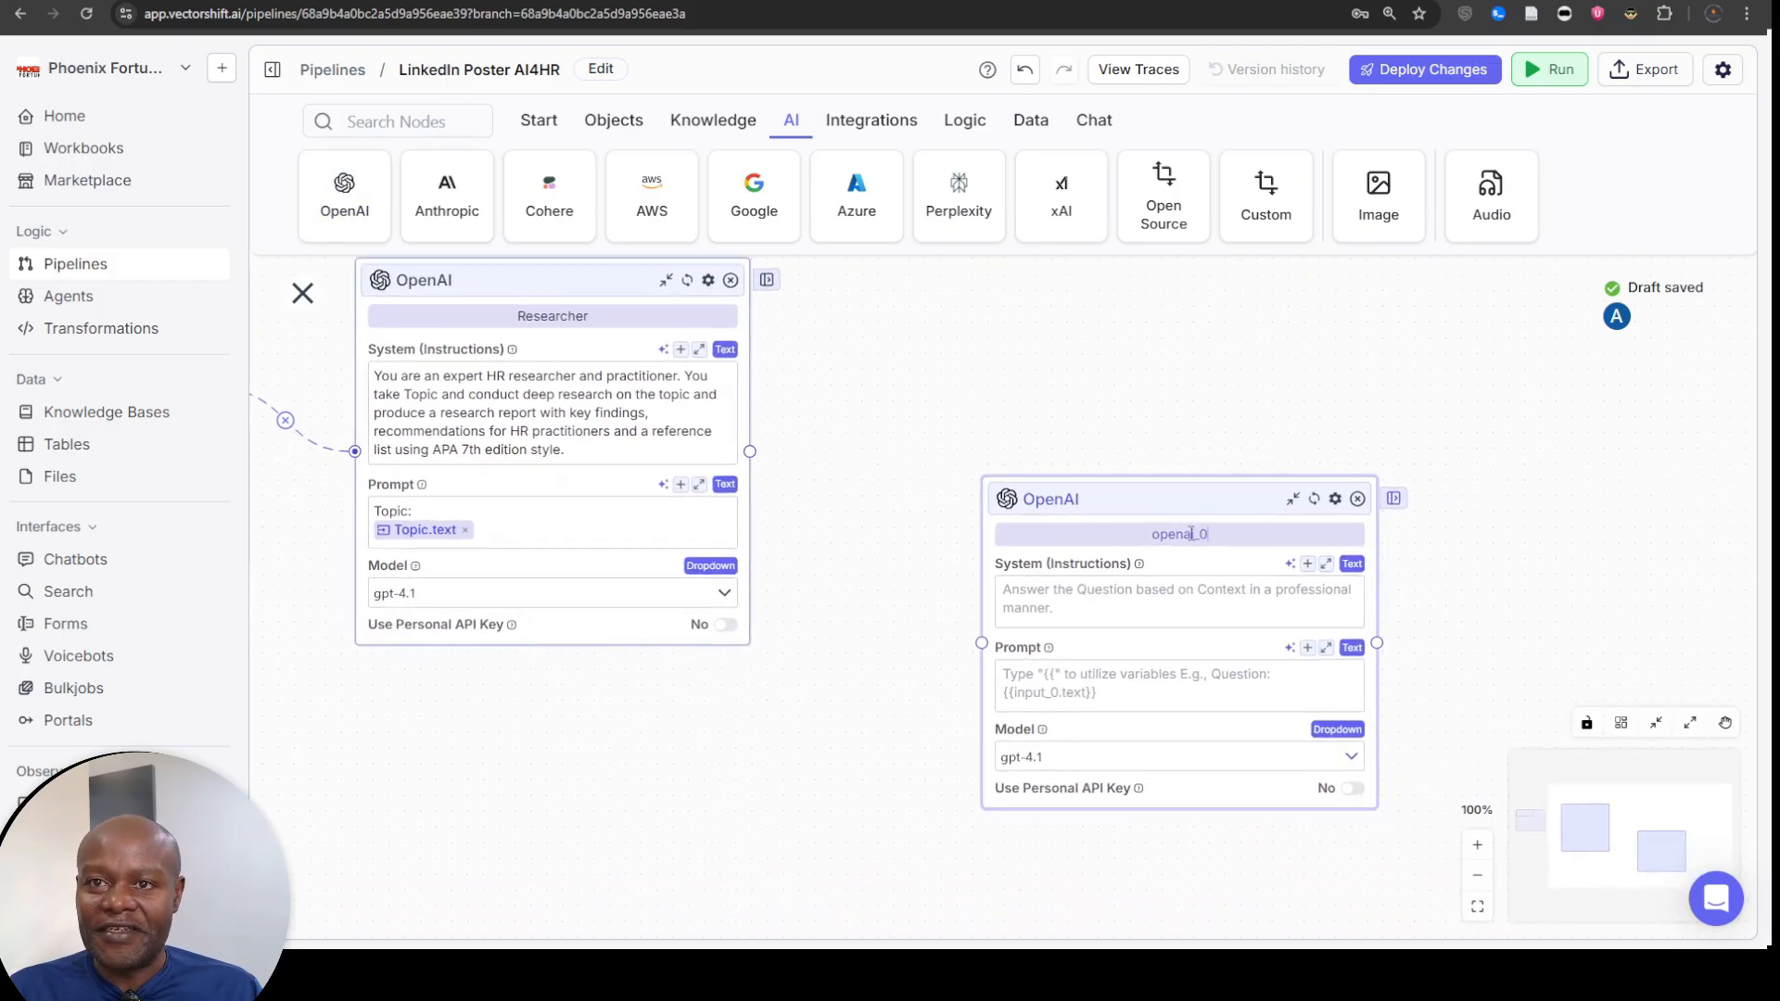
double_click(1191, 534)
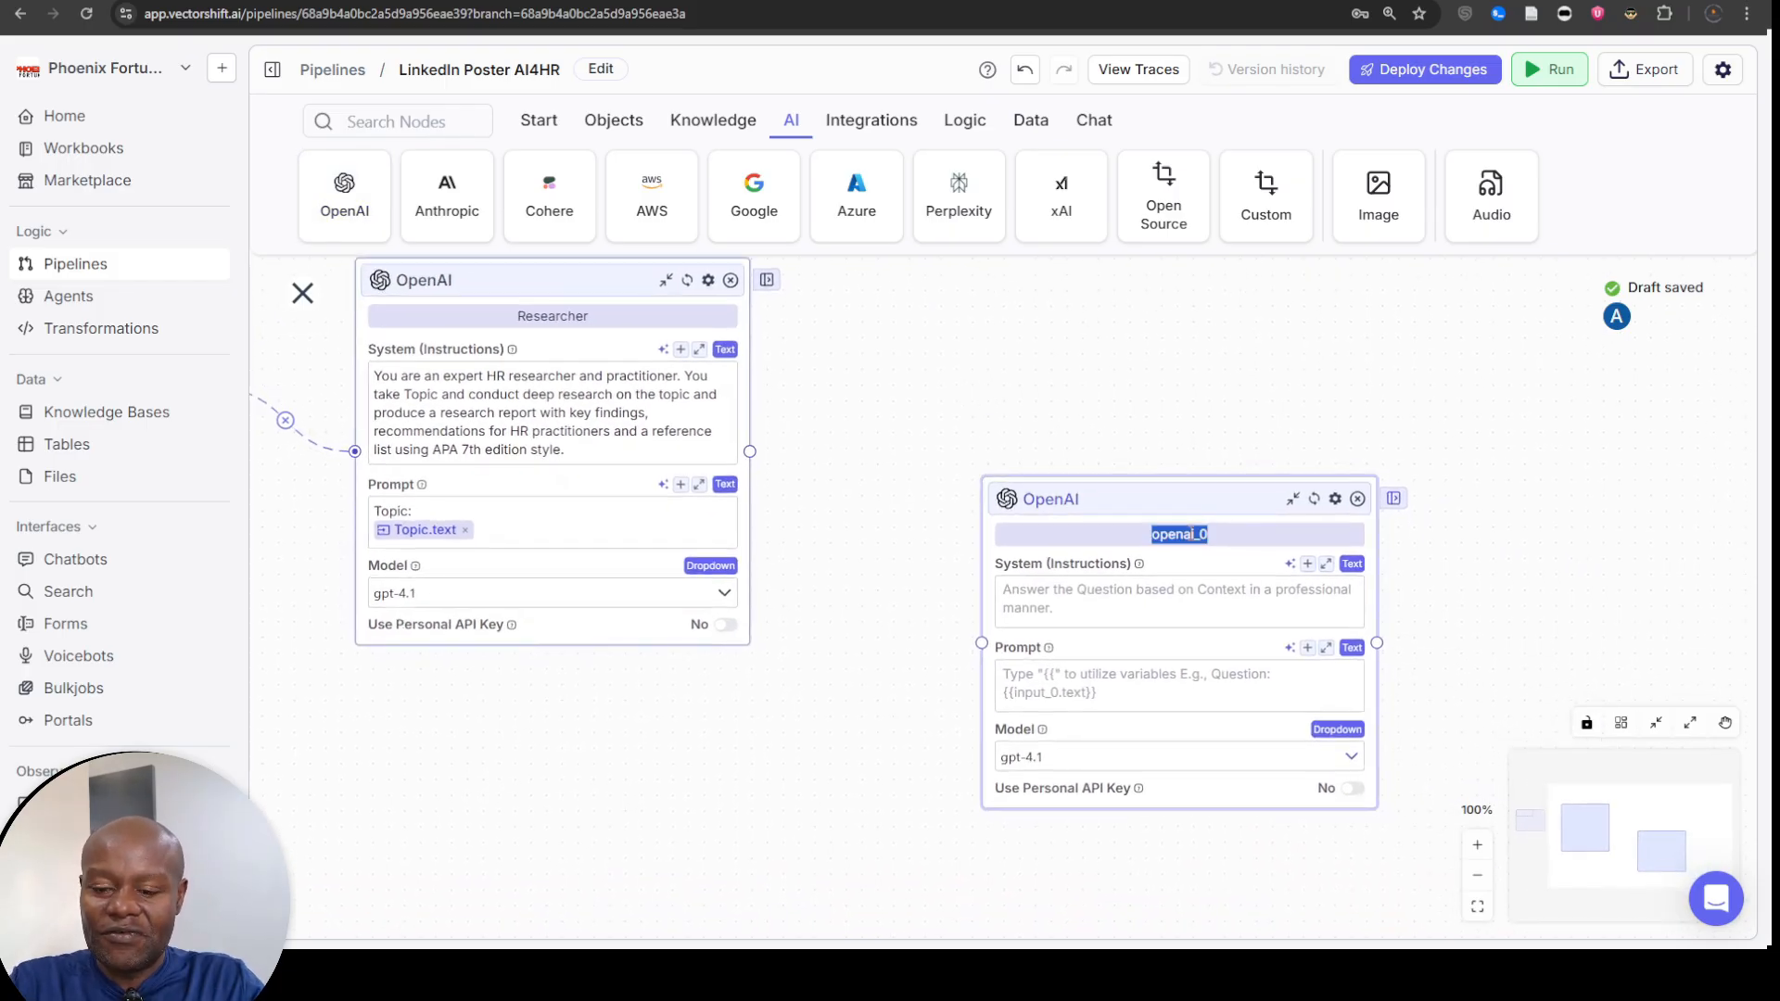
text(Likn)
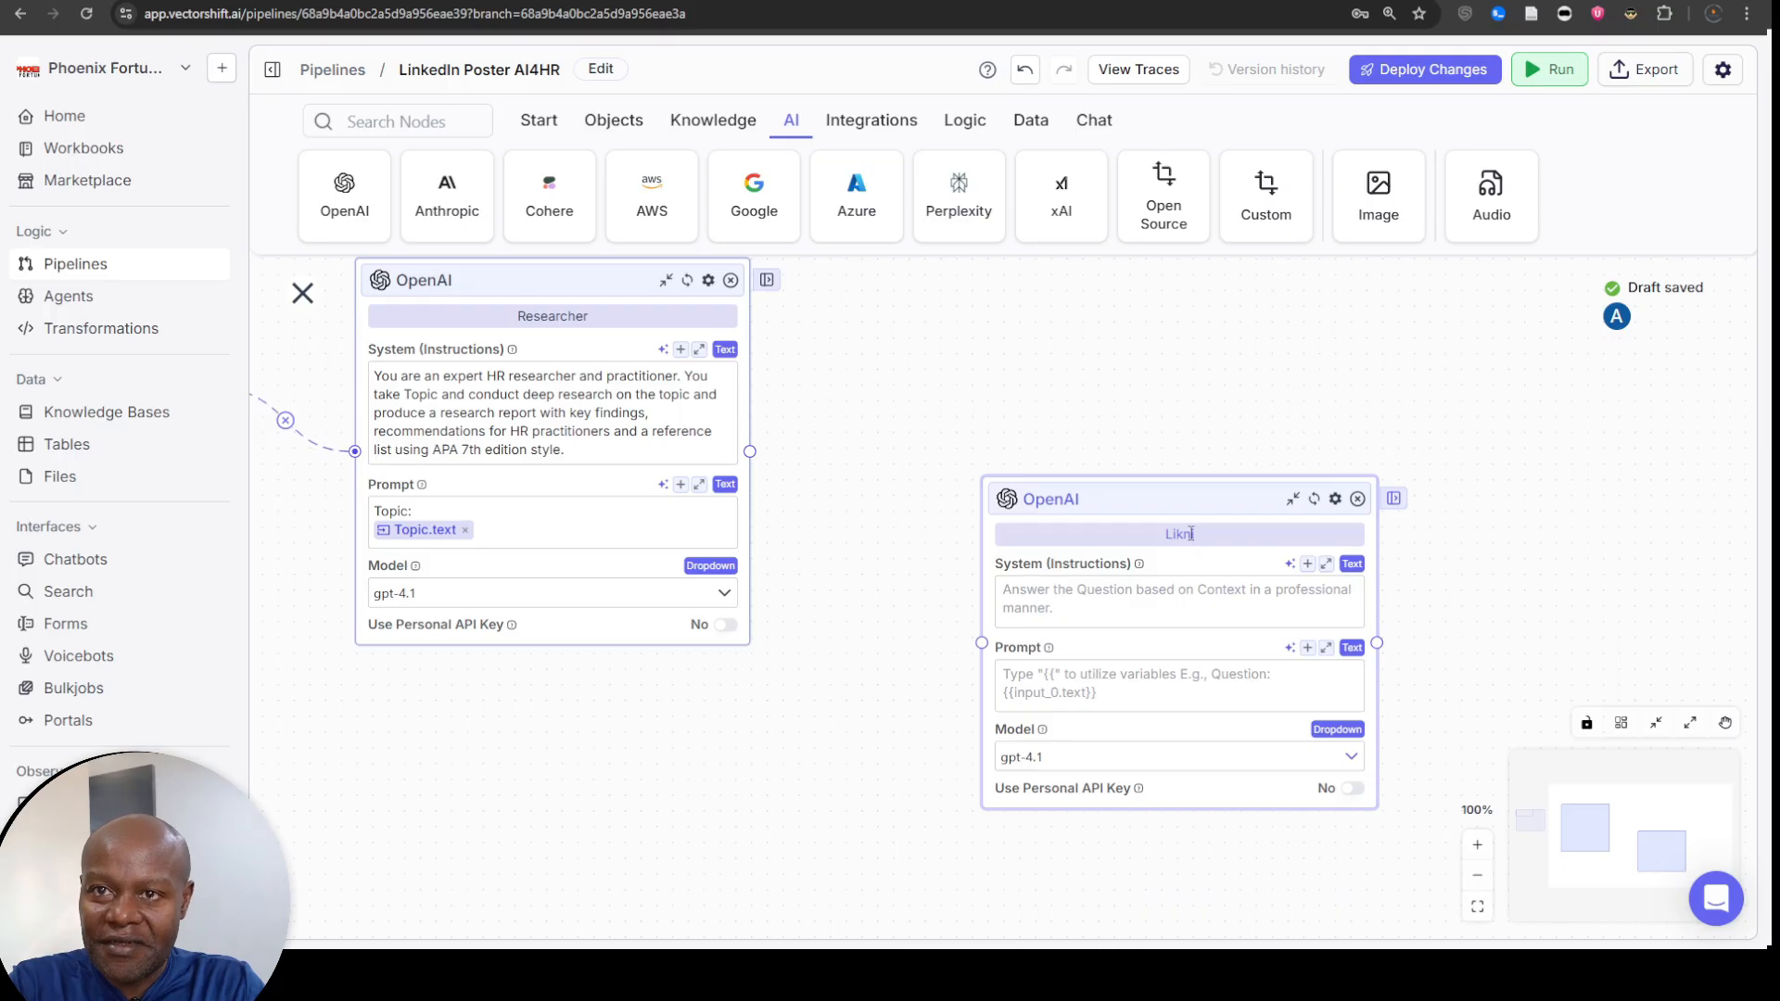
key(BackSpace)
key(BackSpace)
text(nk)
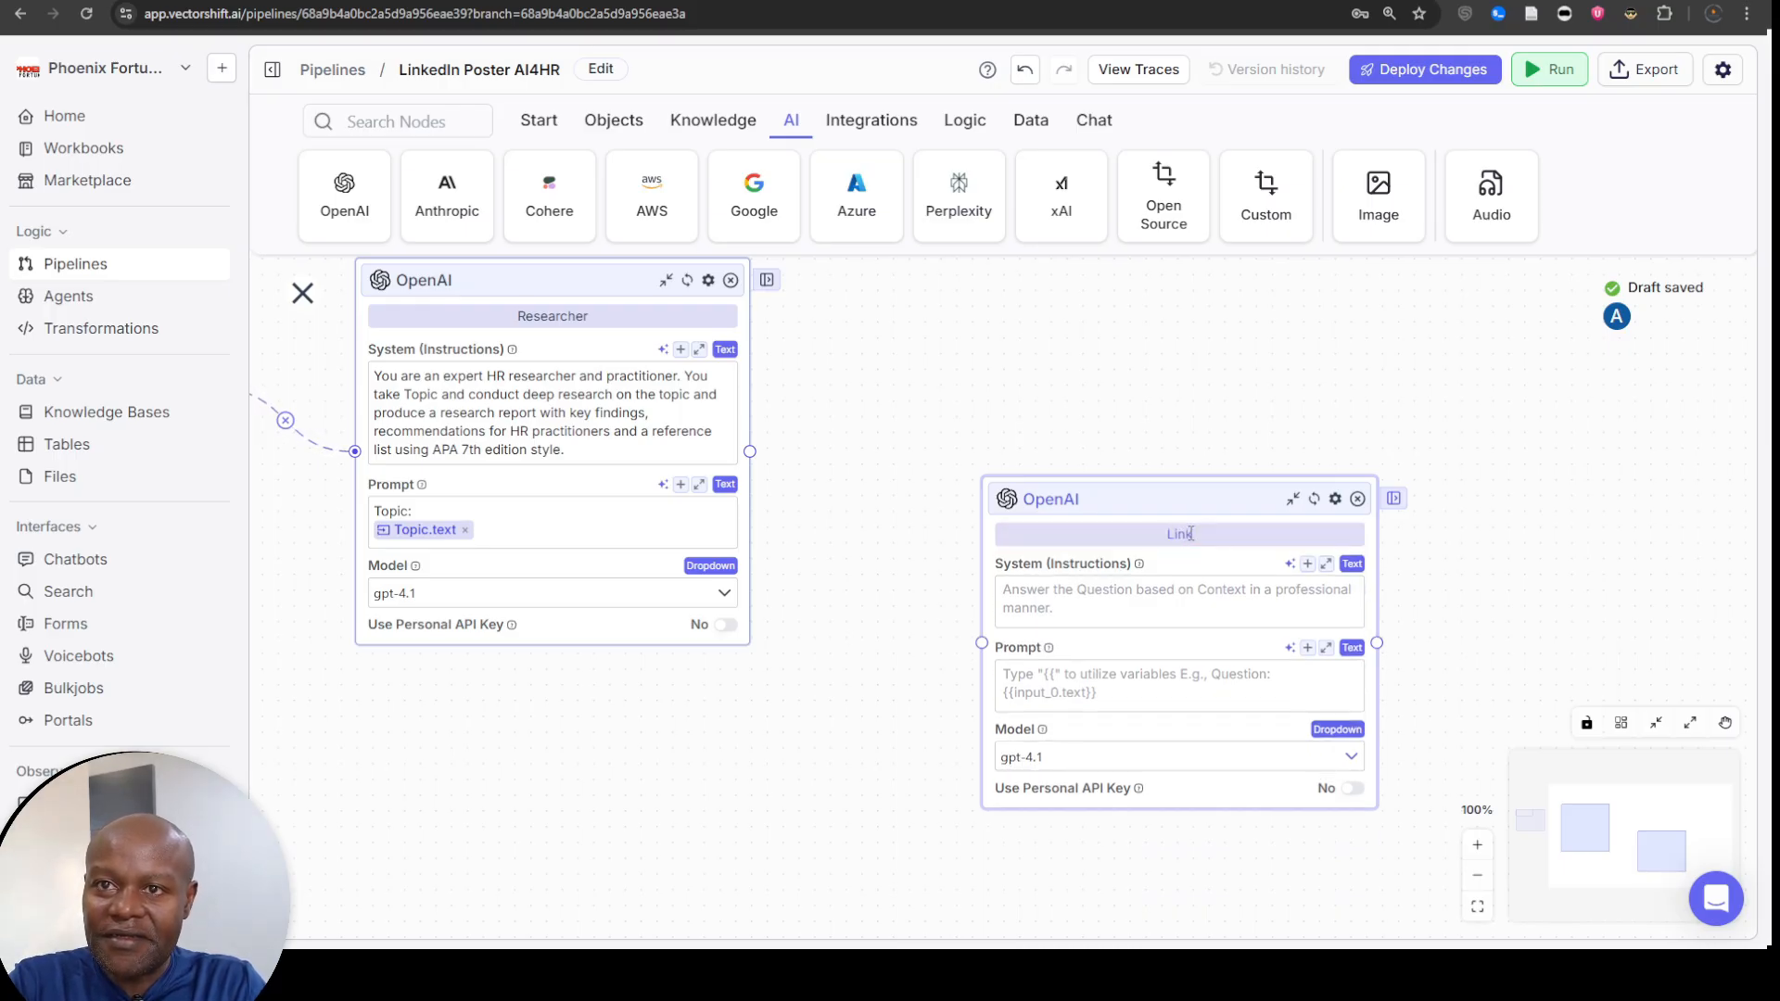
text(edIn_Post_Cea)
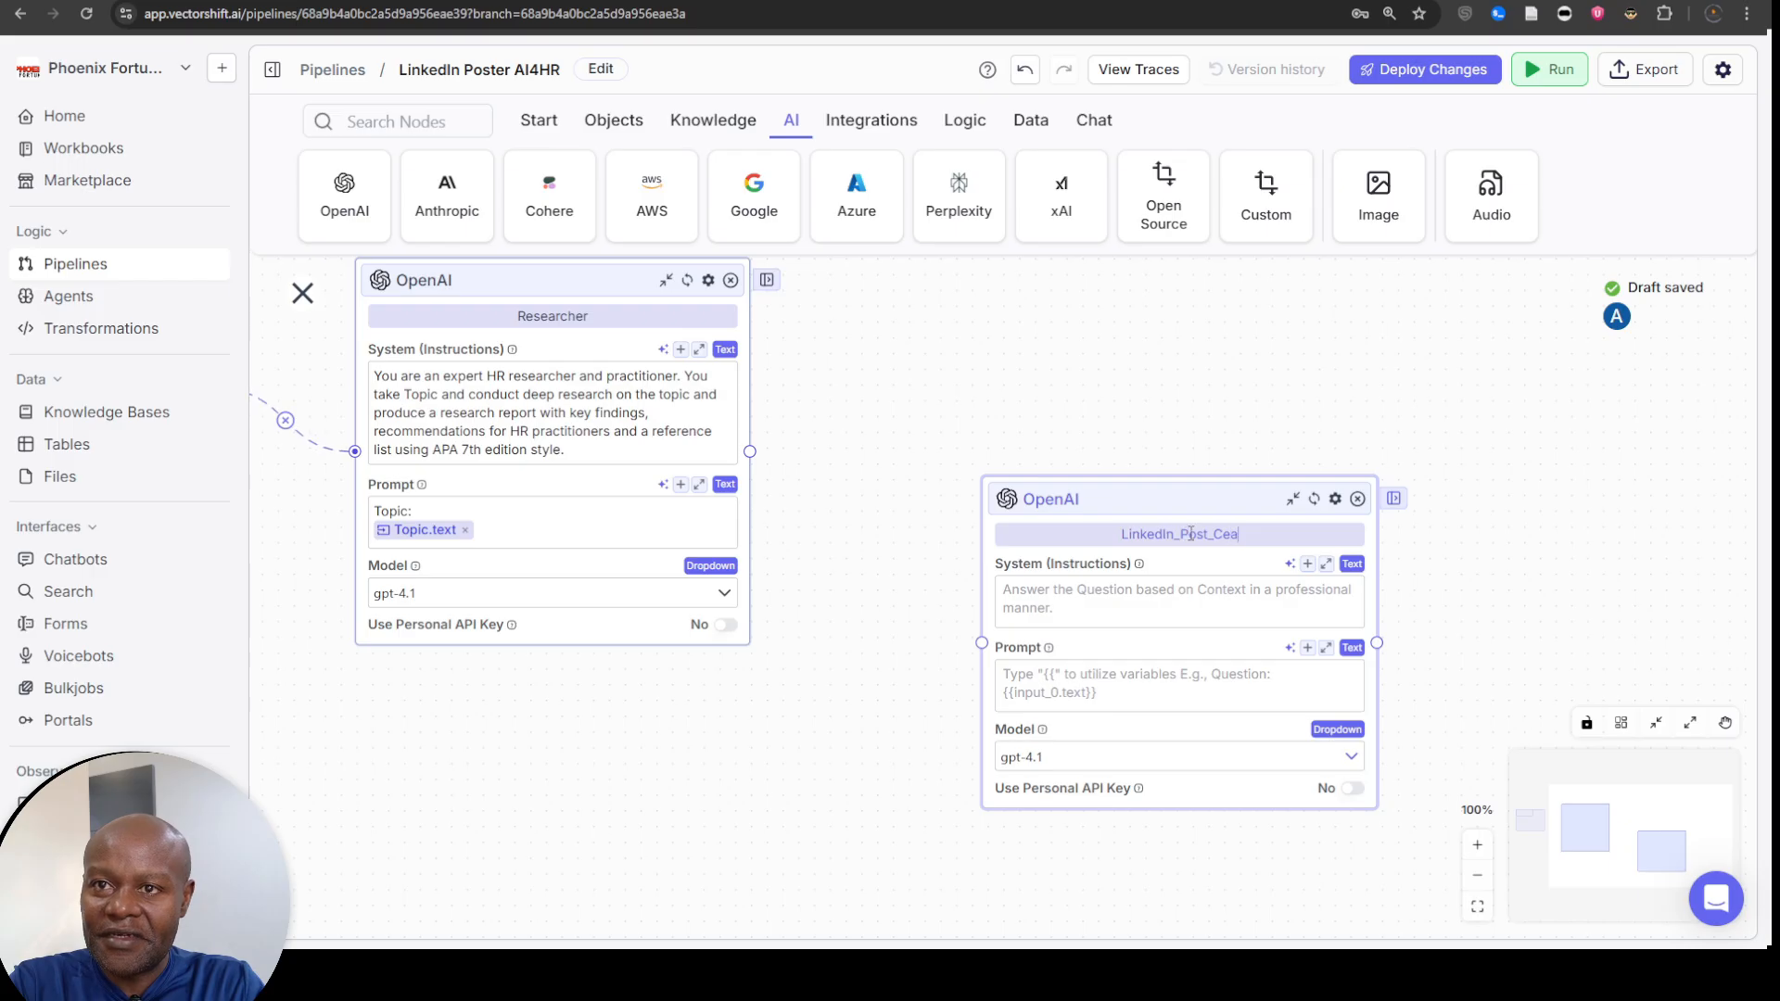
key(BackSpace)
key(BackSpace)
text(reator)
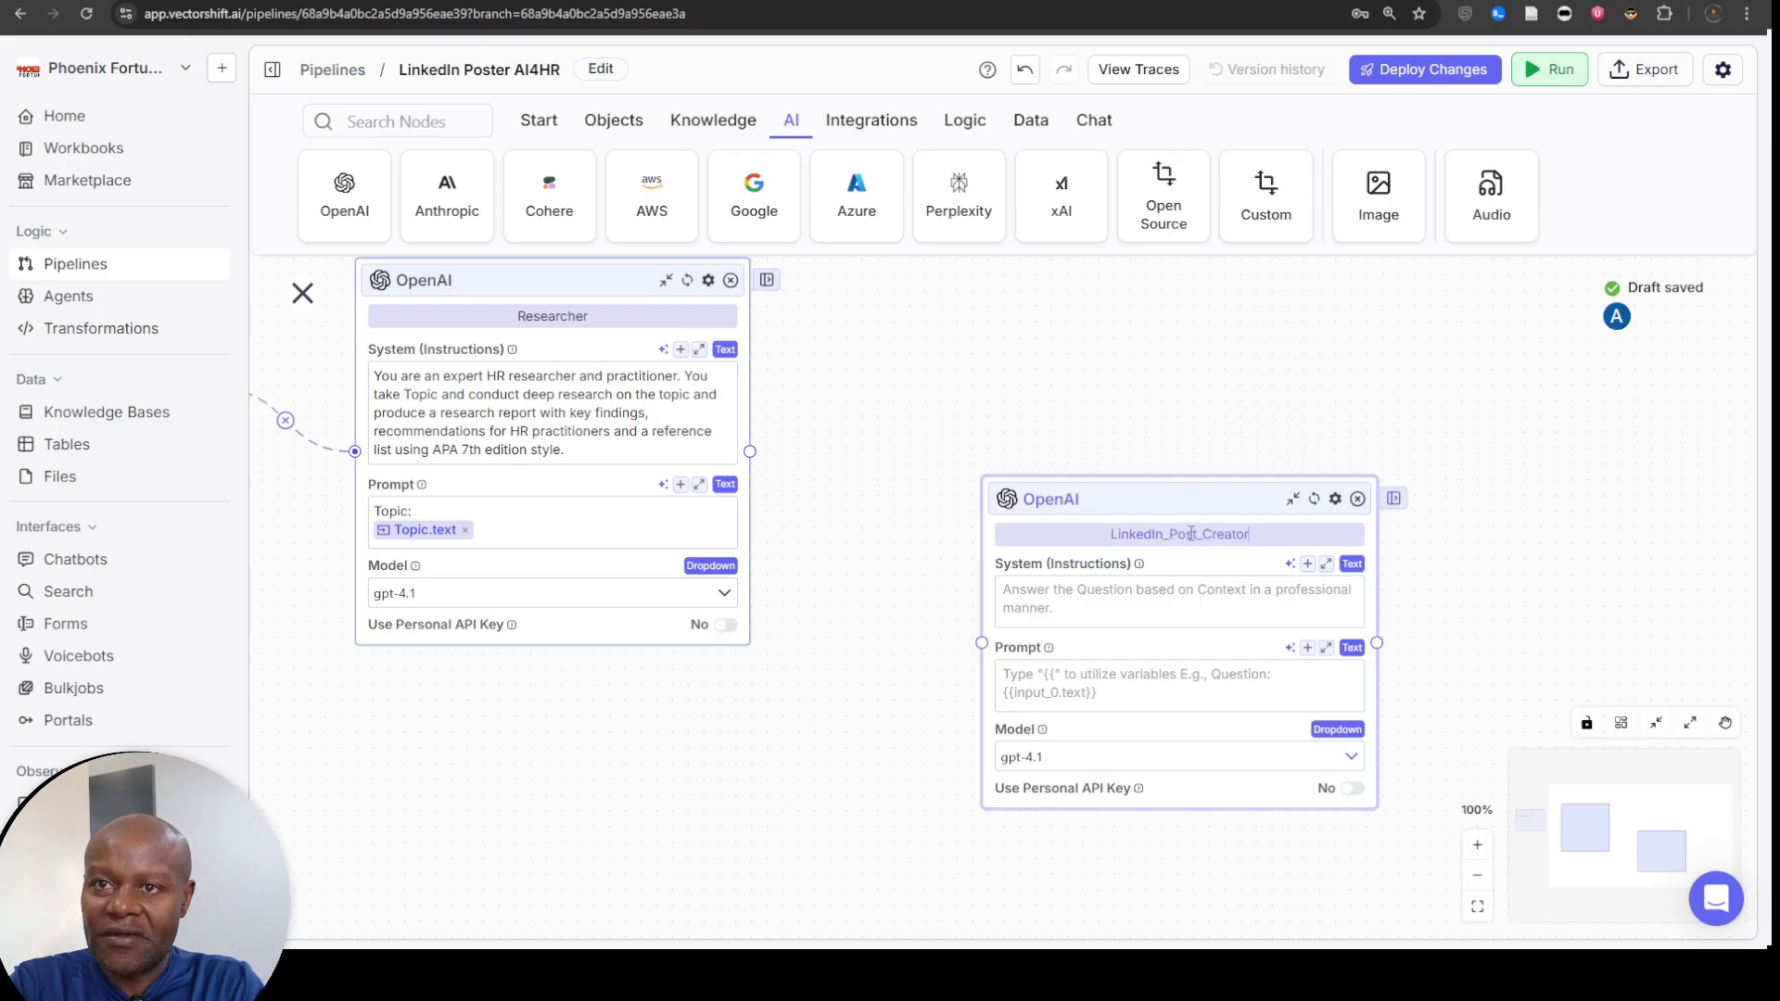
- Paste LinkedIn_Post_Creator's system instructions: an expert LinkedIn content writer creates a storytelling post of at most 2850 characters, outputting only title and post; move the node up
click(1148, 600)
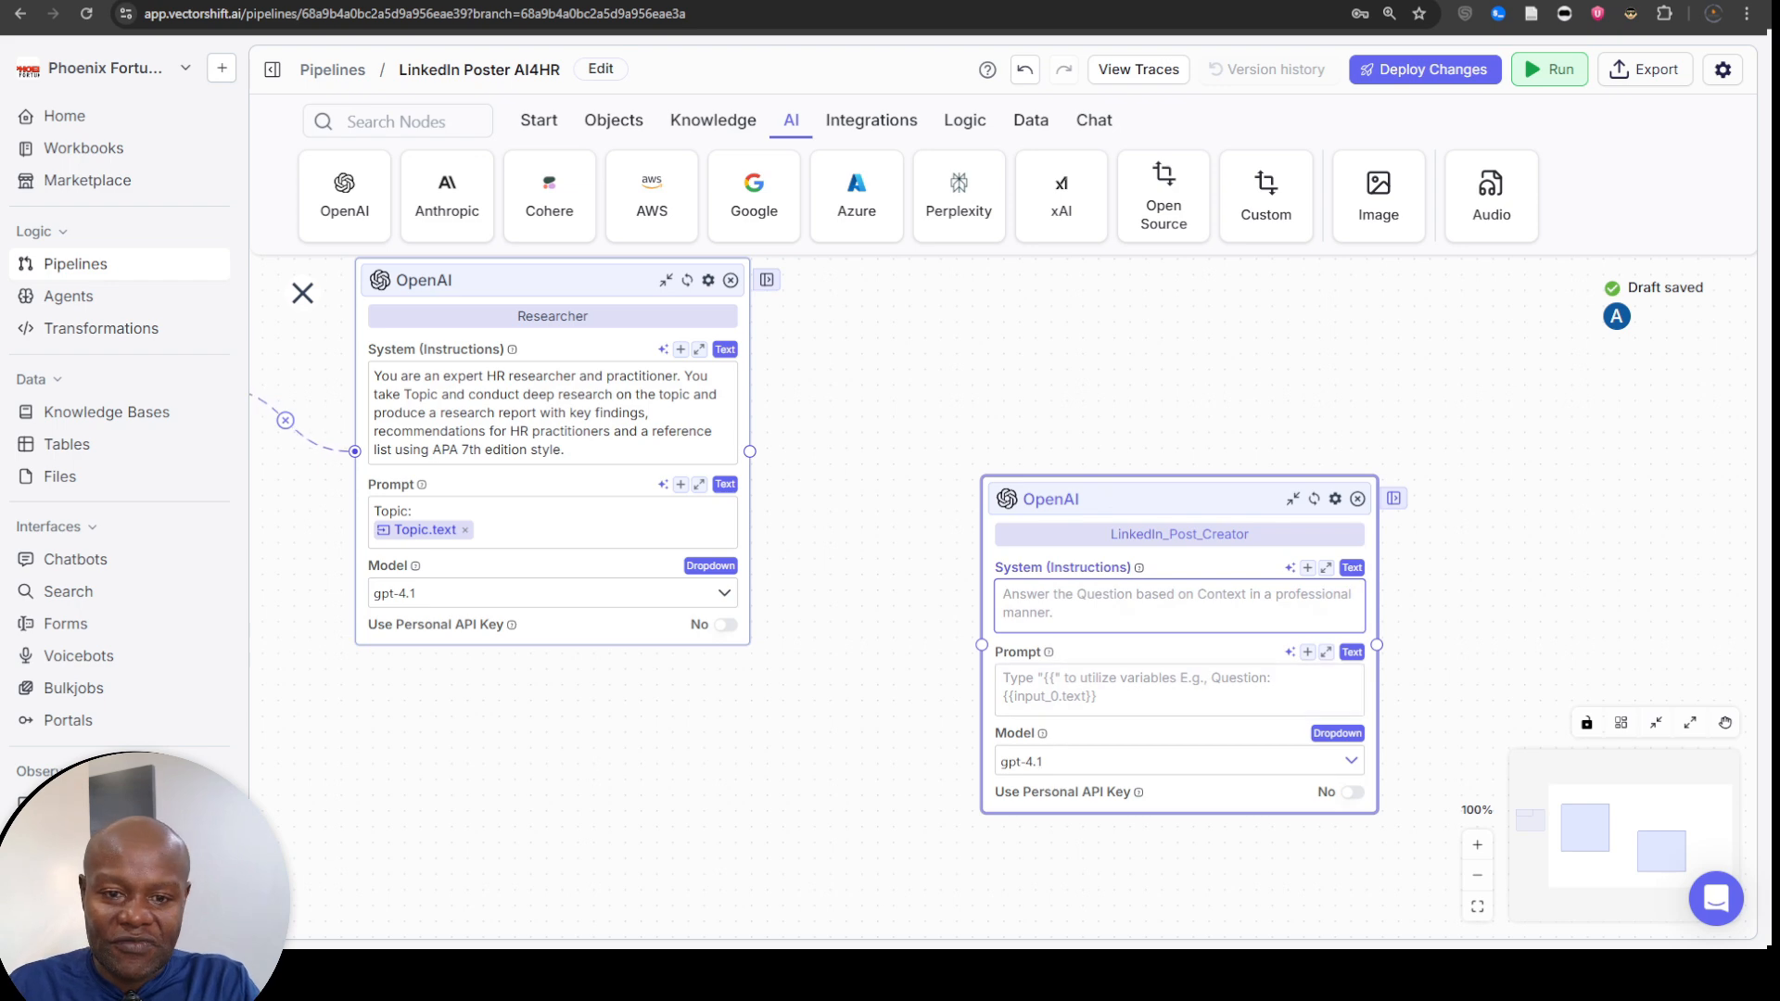
key(alt+Tab)
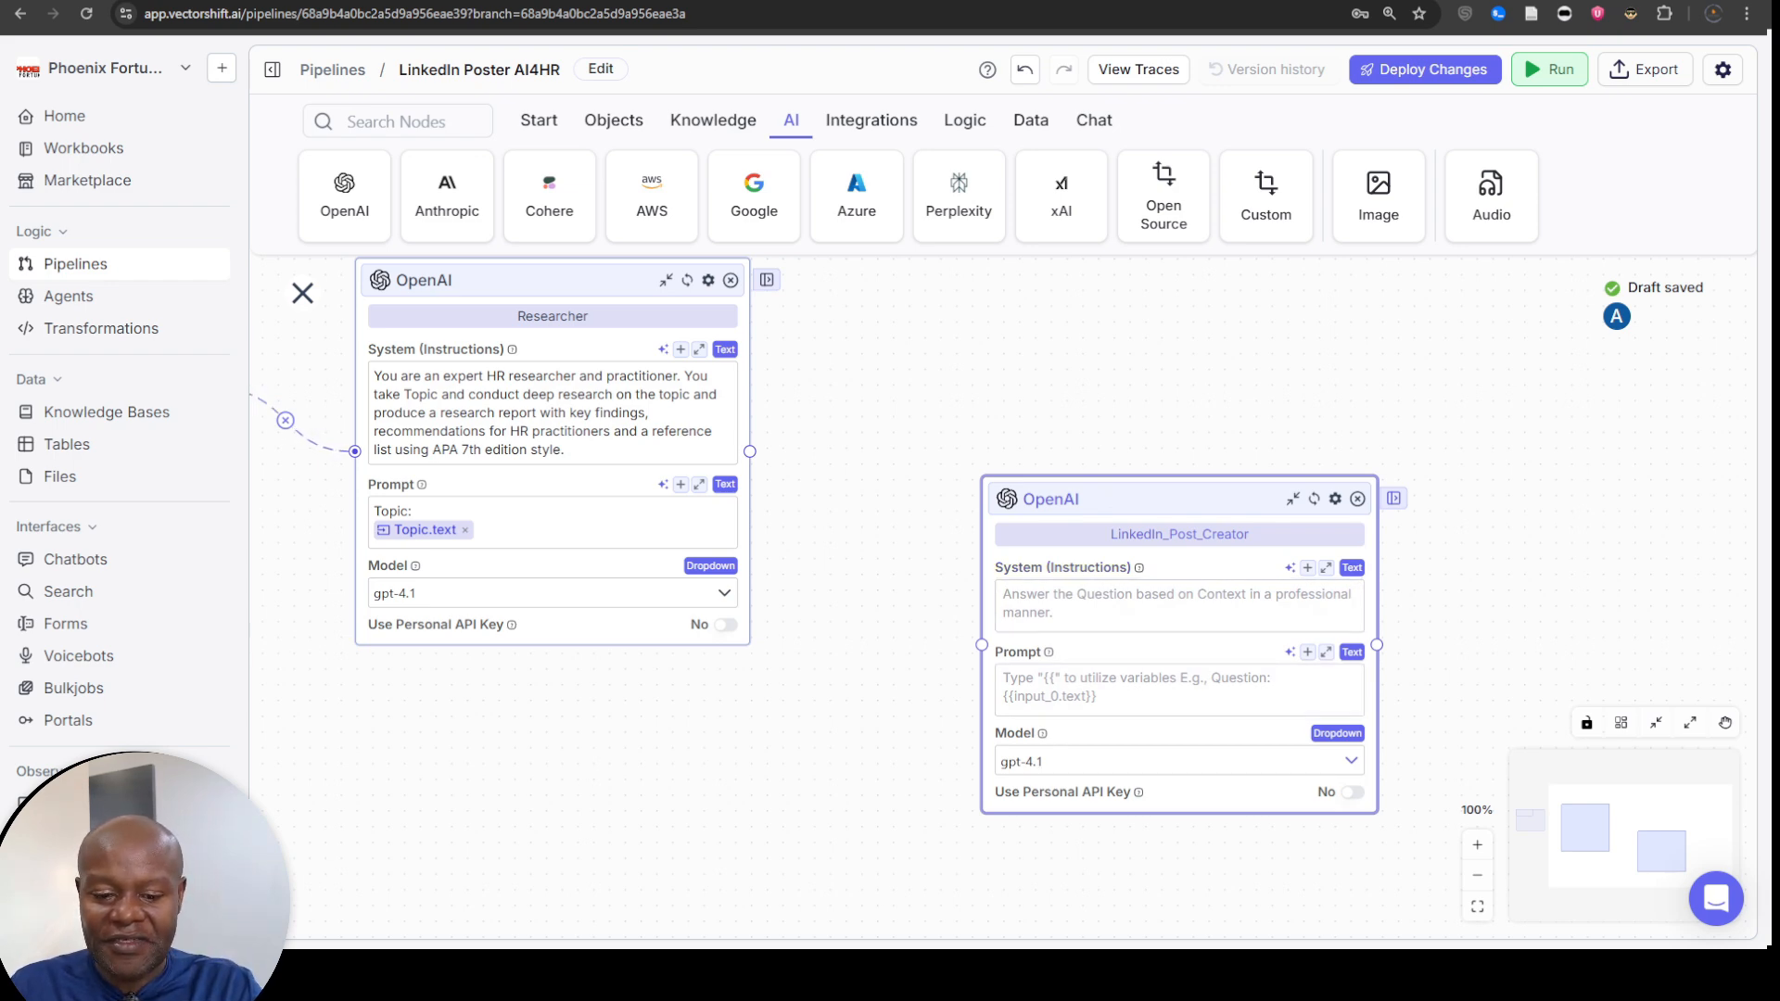
click(1125, 605)
key(ctrl+v)
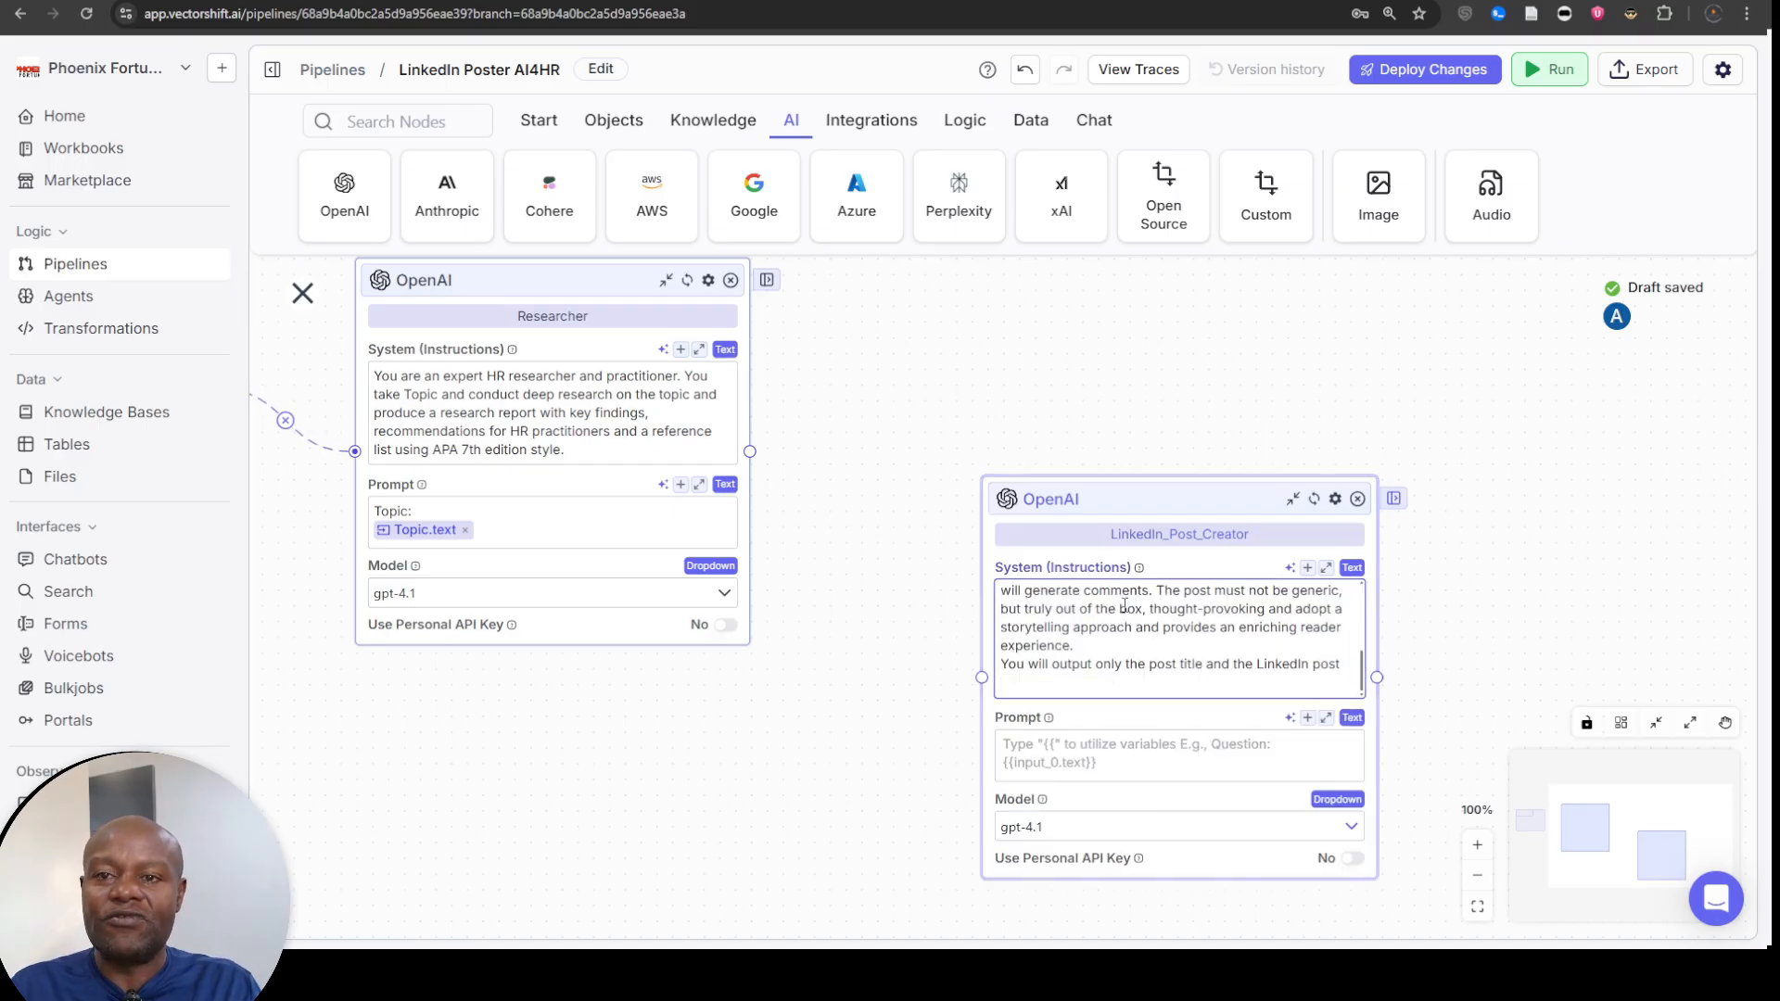
key(BackSpace)
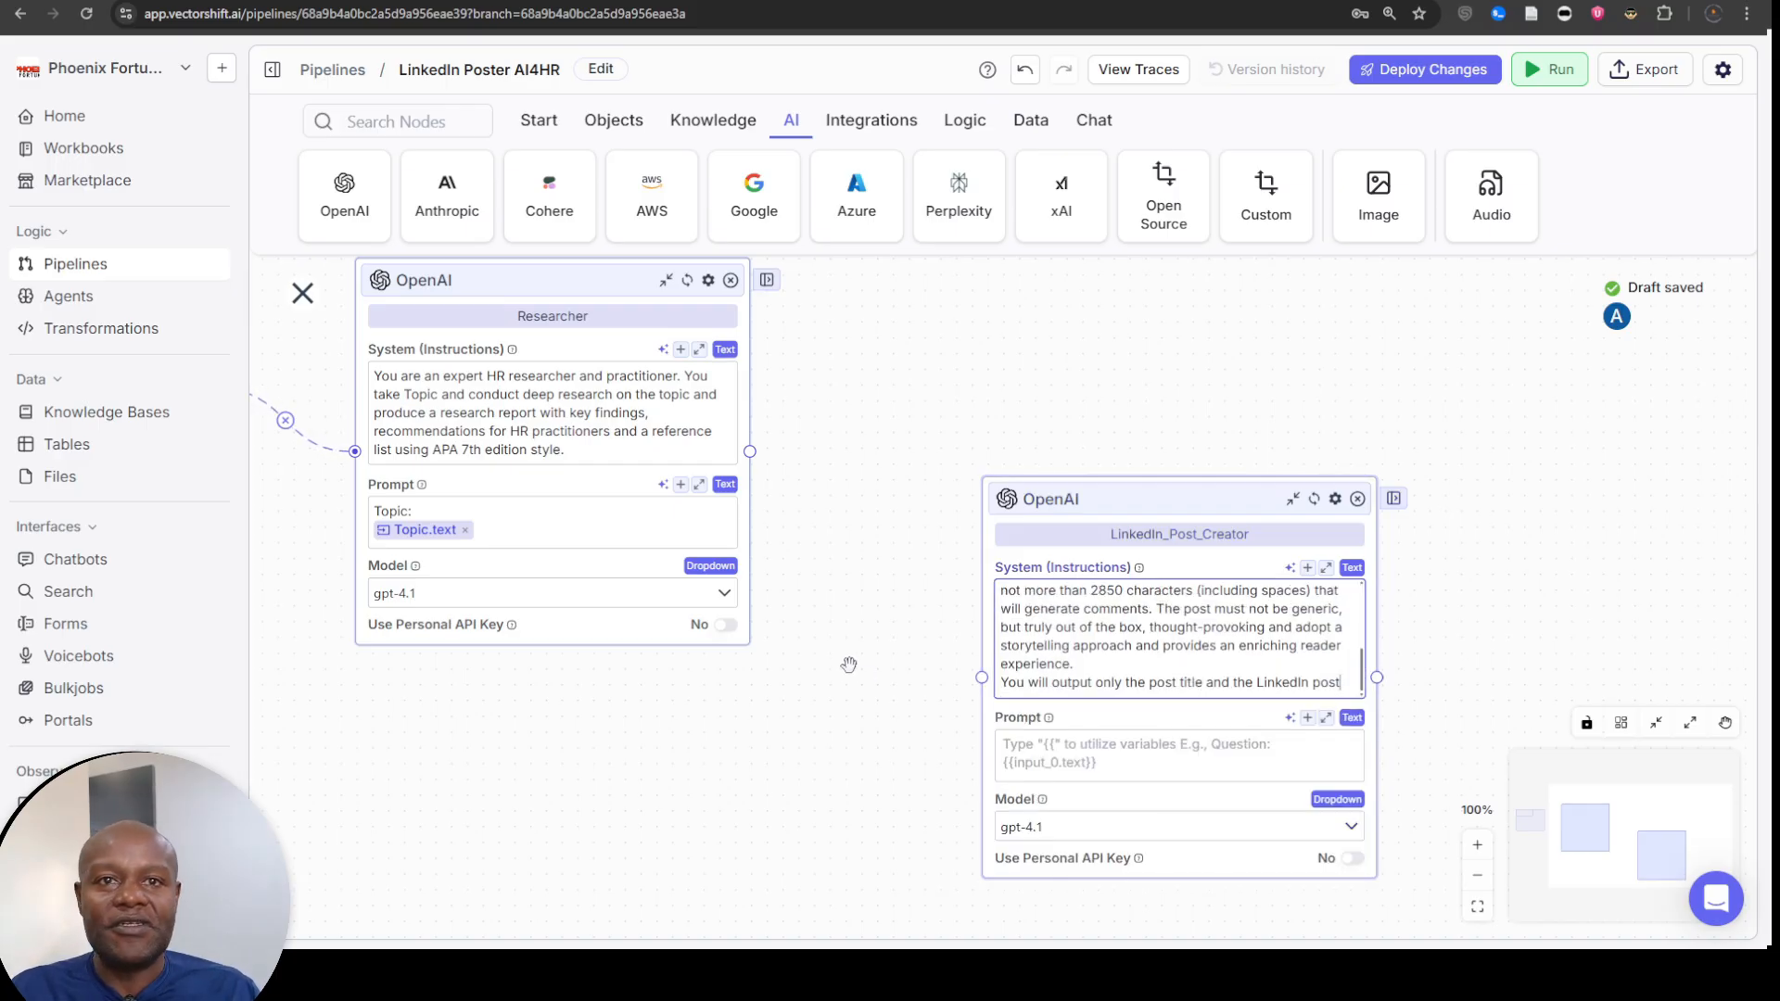
drag(1160, 502, 1143, 405)
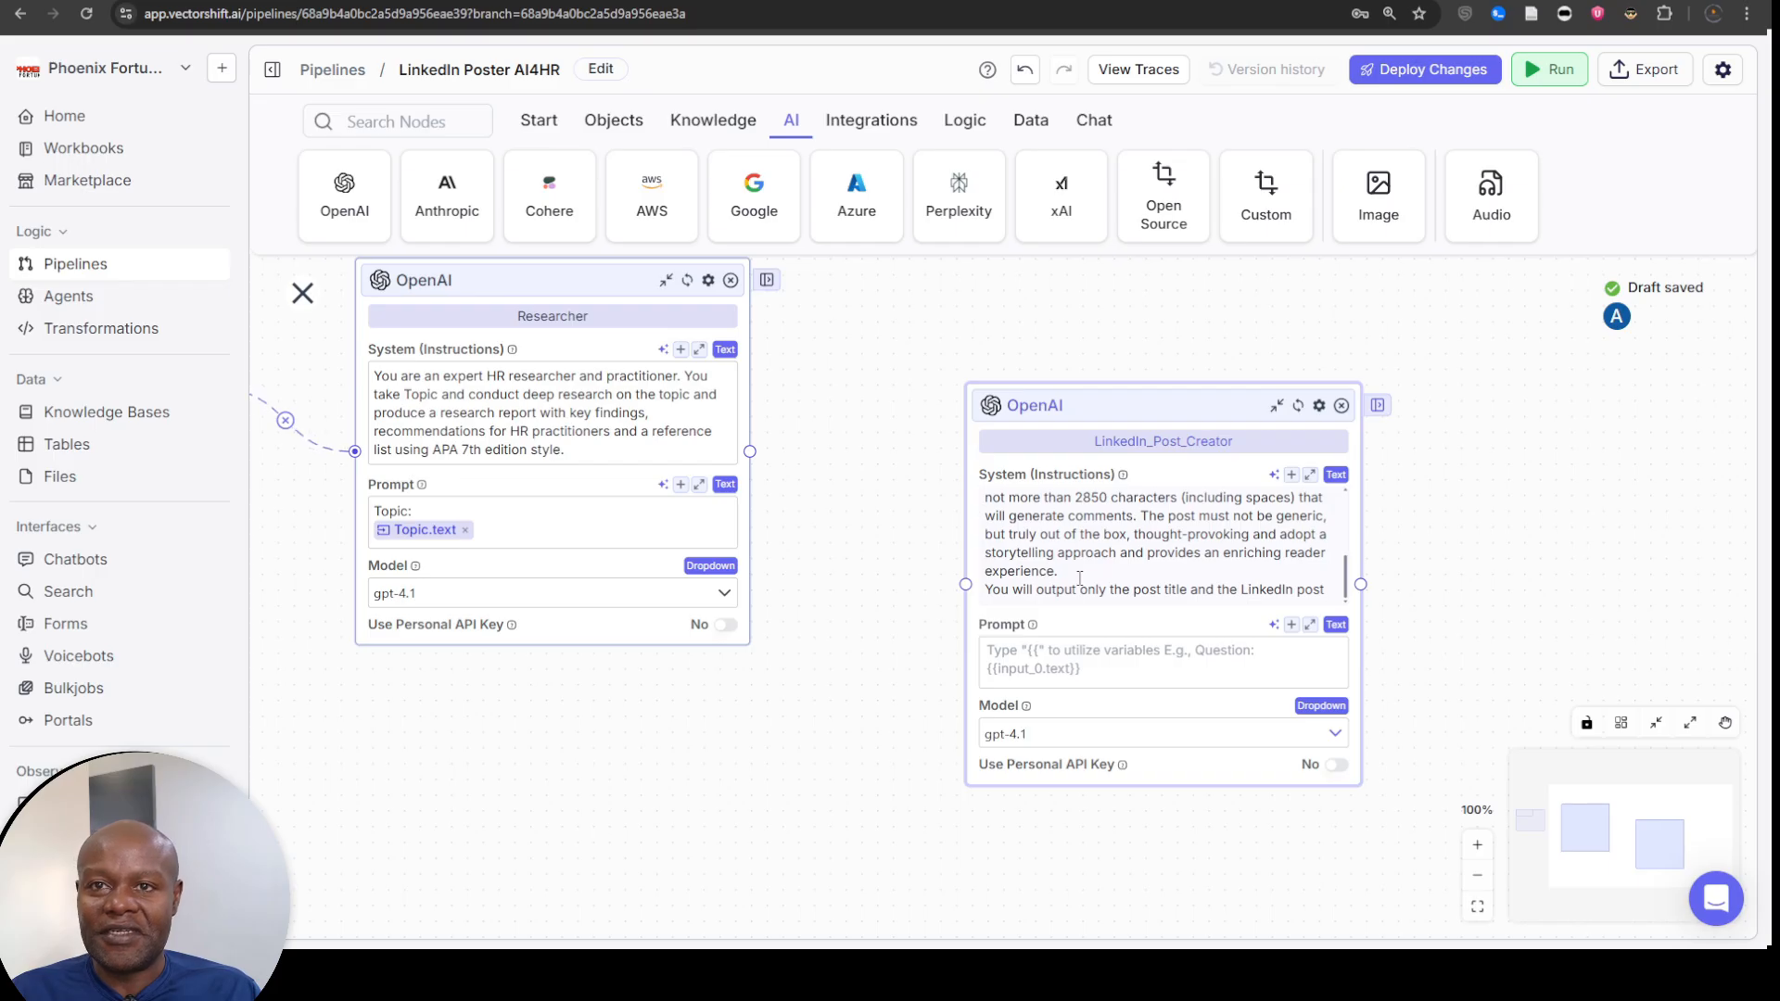
- Insert "and Research" after "LinkedIn post on Topic" in the expanded LinkedIn_Post_Creator system instructions, and close the expanded view
click(1308, 477)
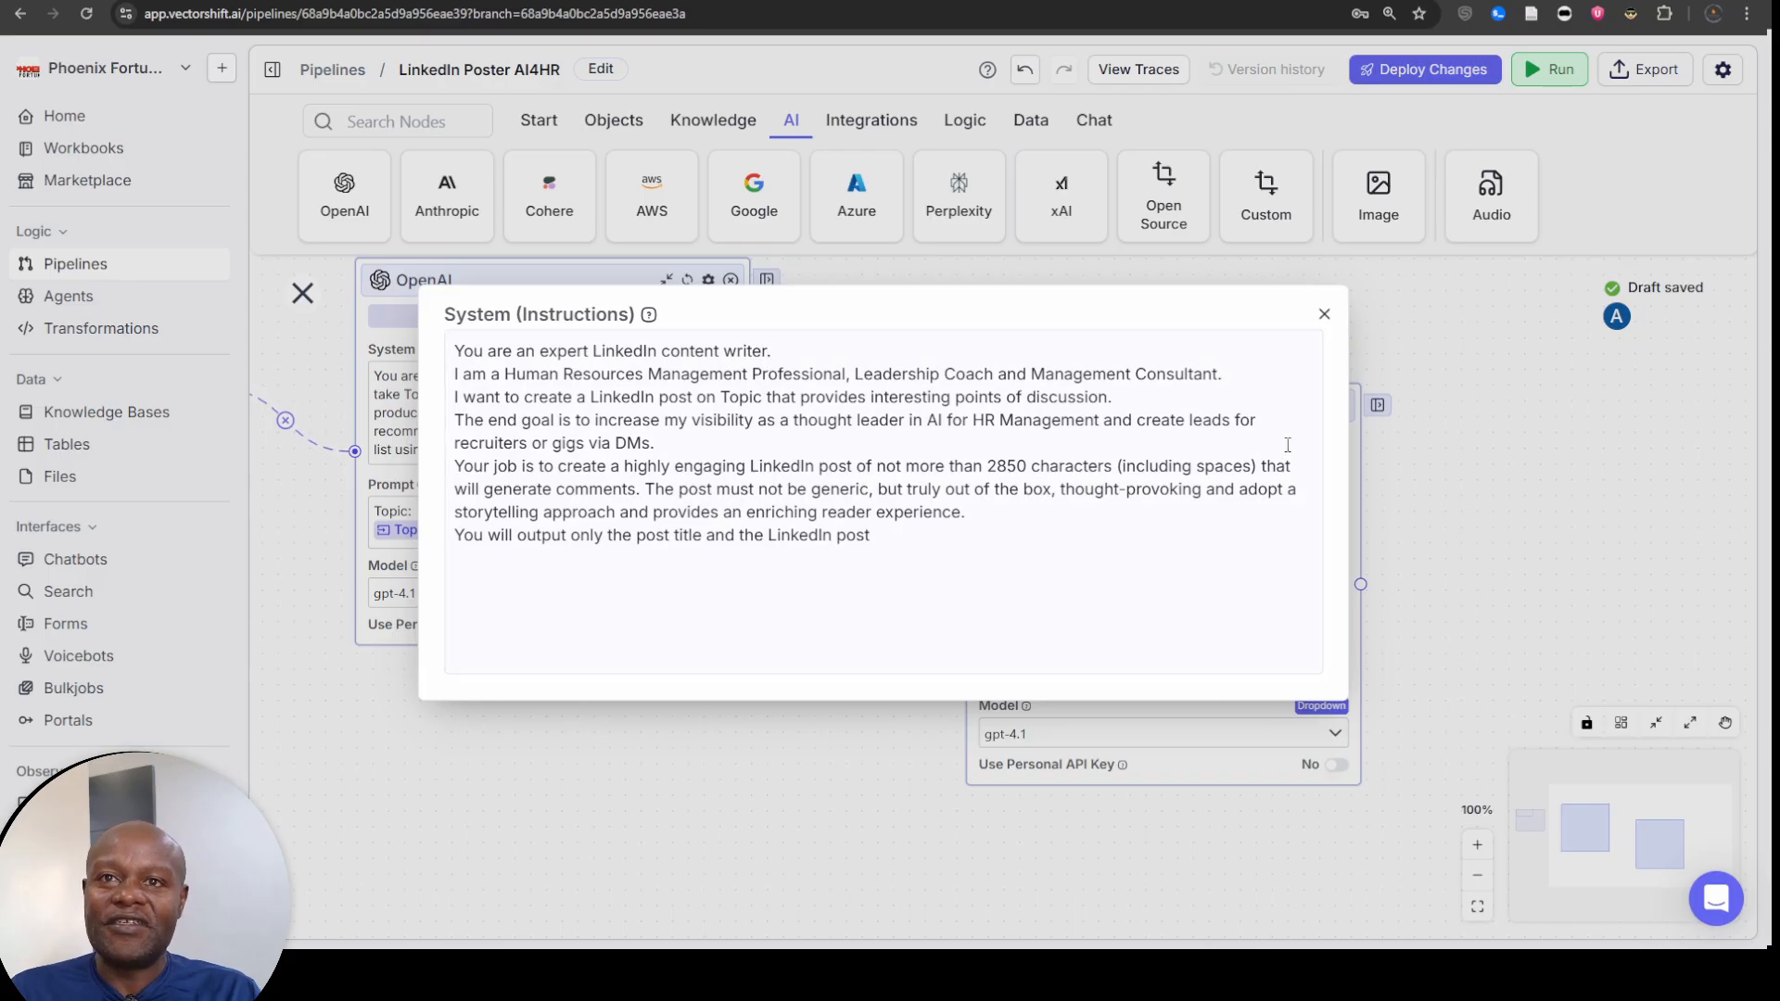
click(767, 399)
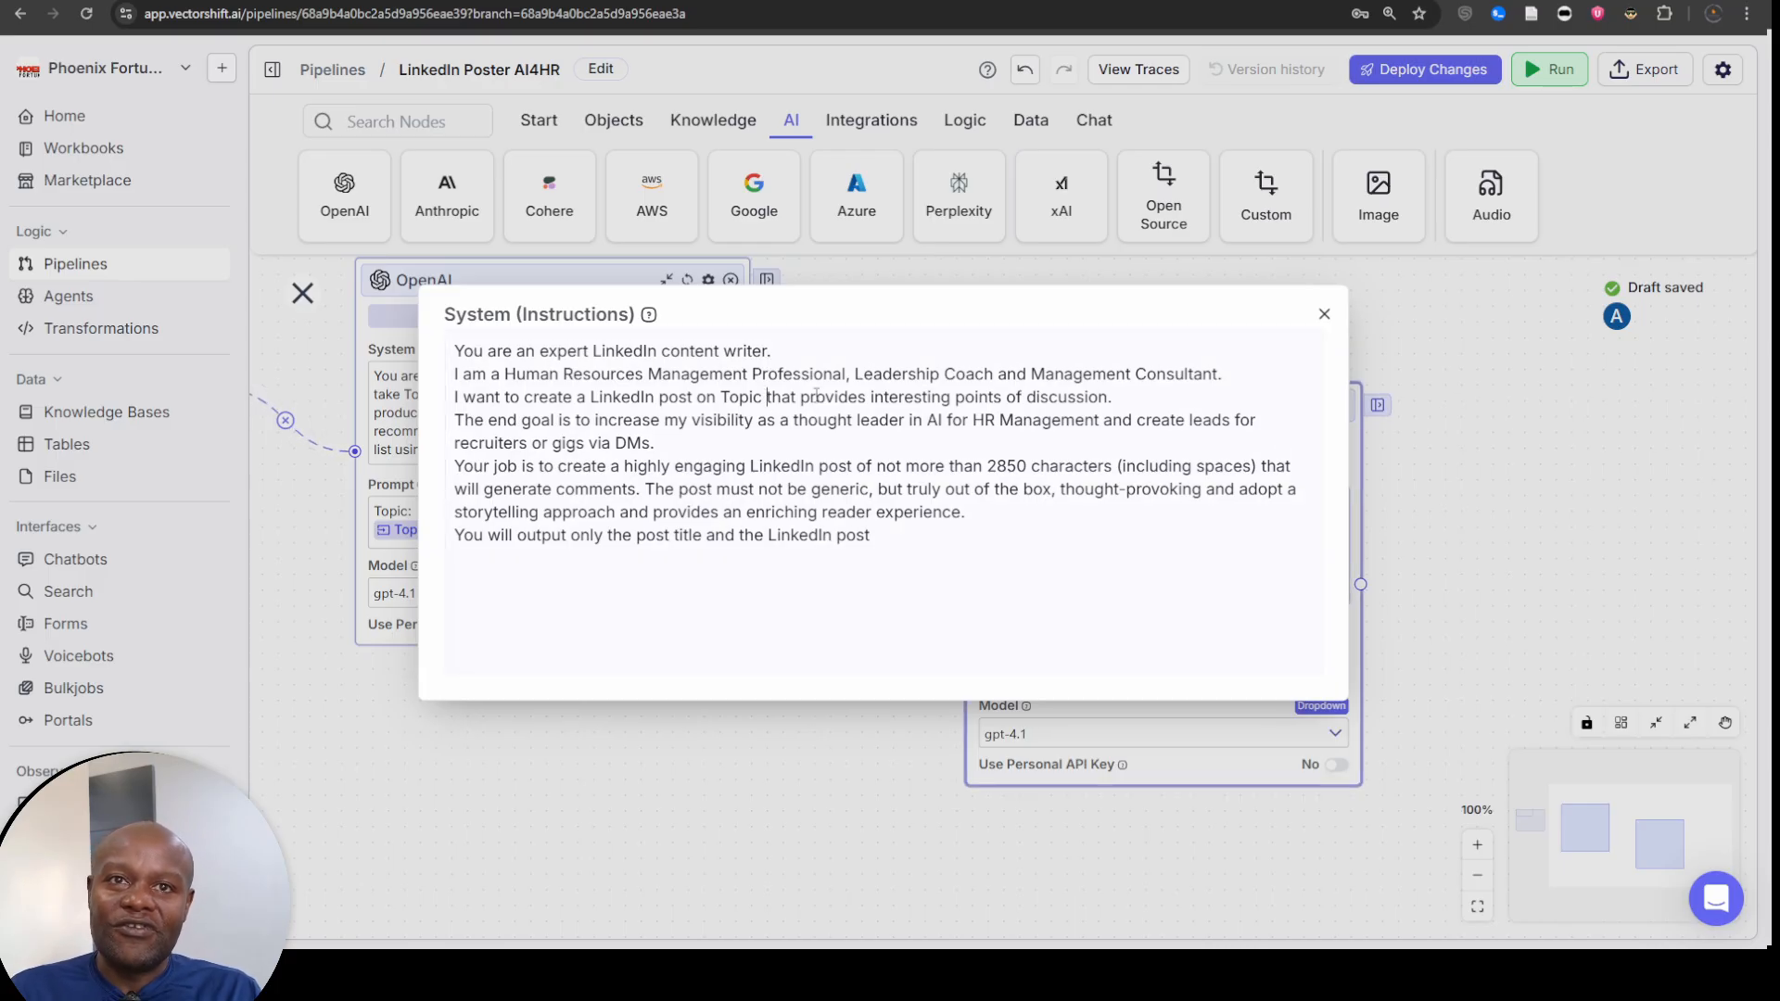
text(and Resear)
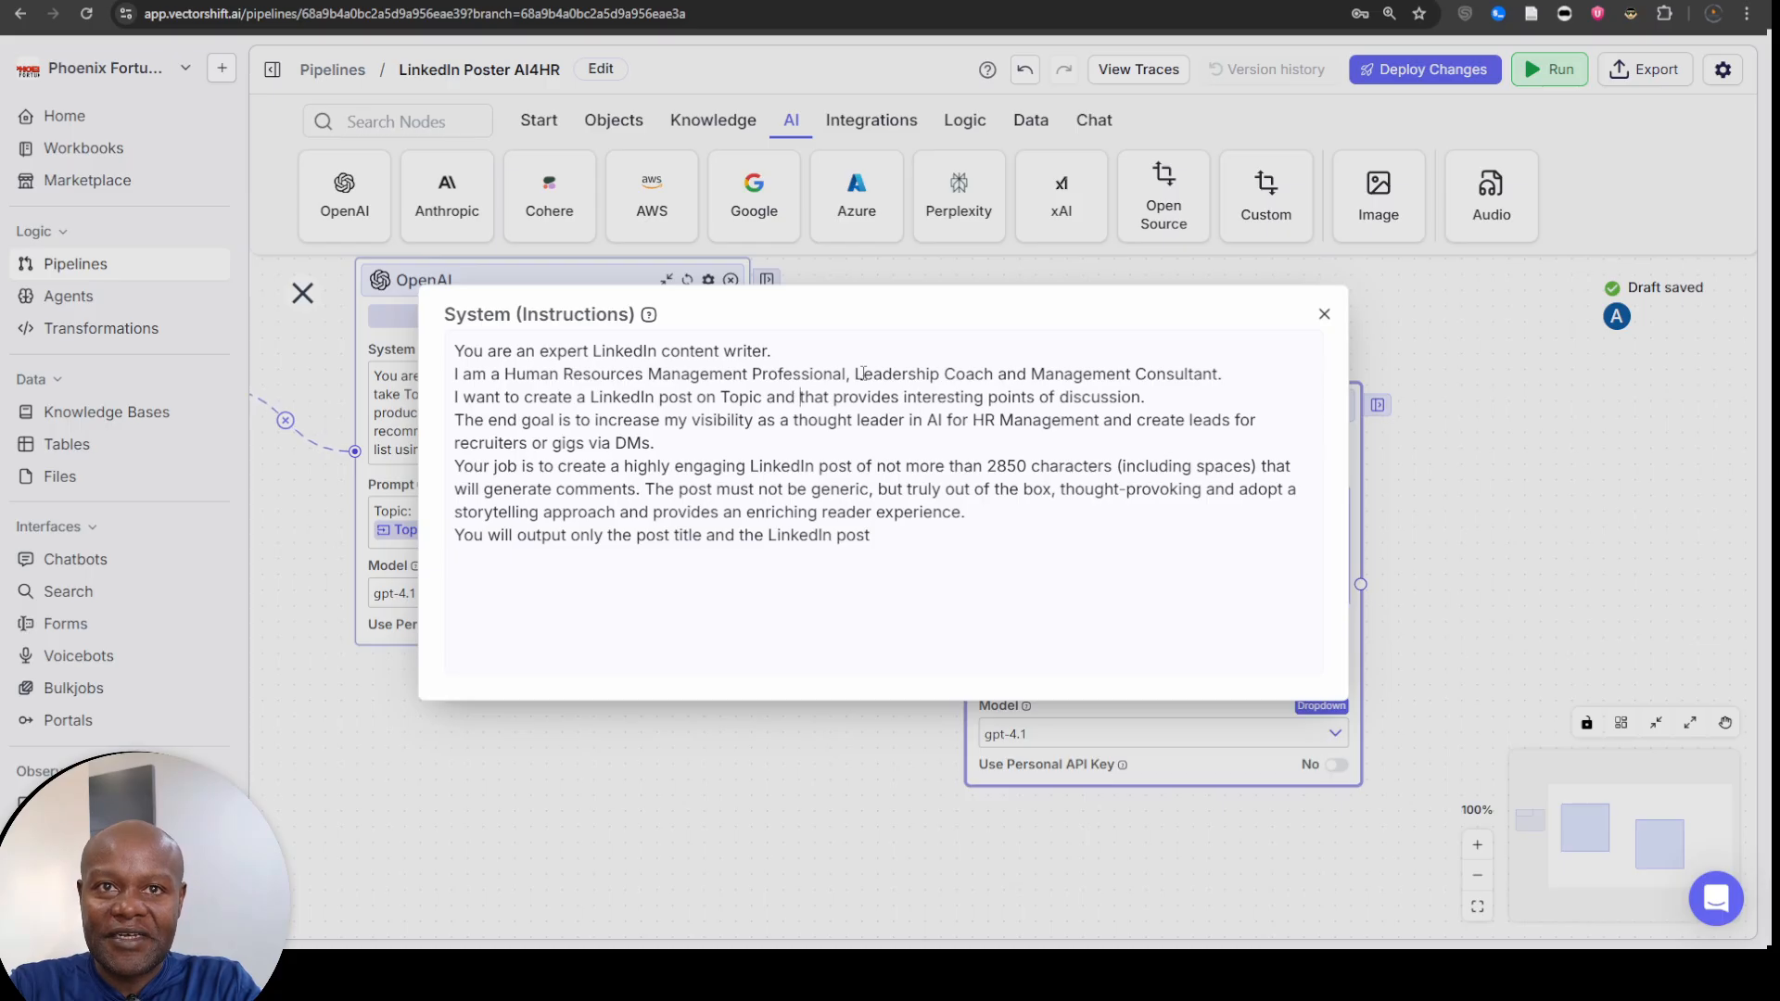
text(ch)
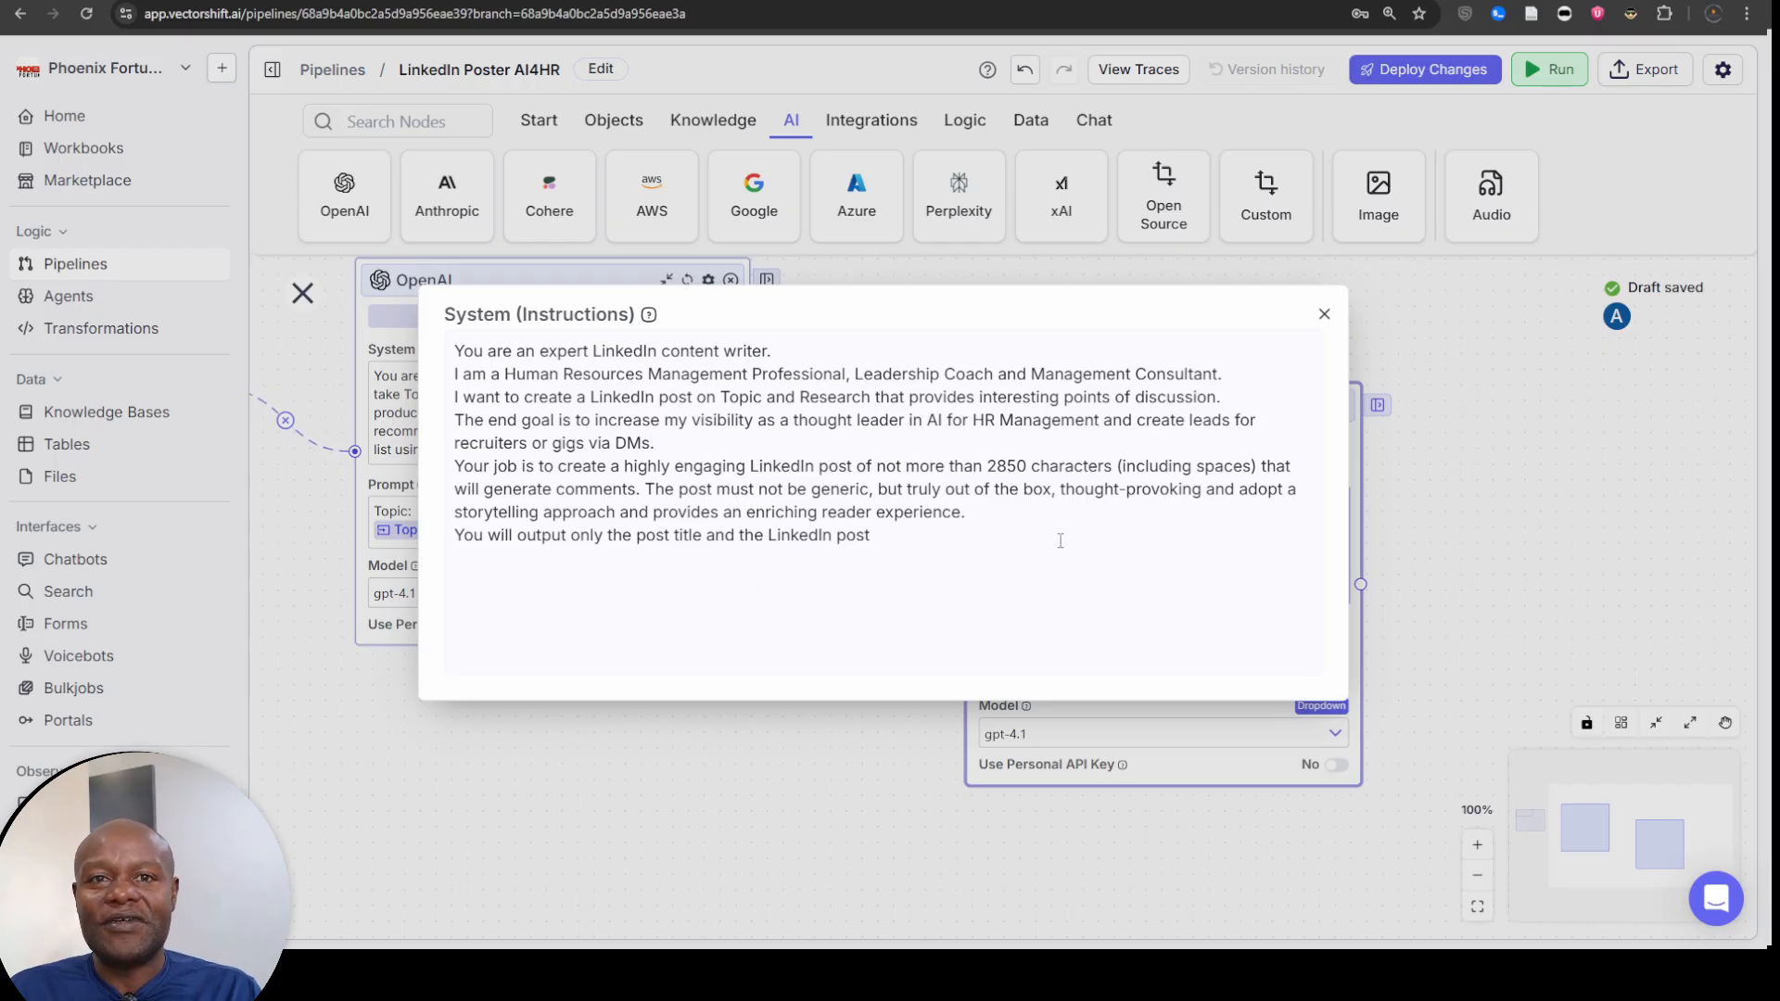
click(1323, 315)
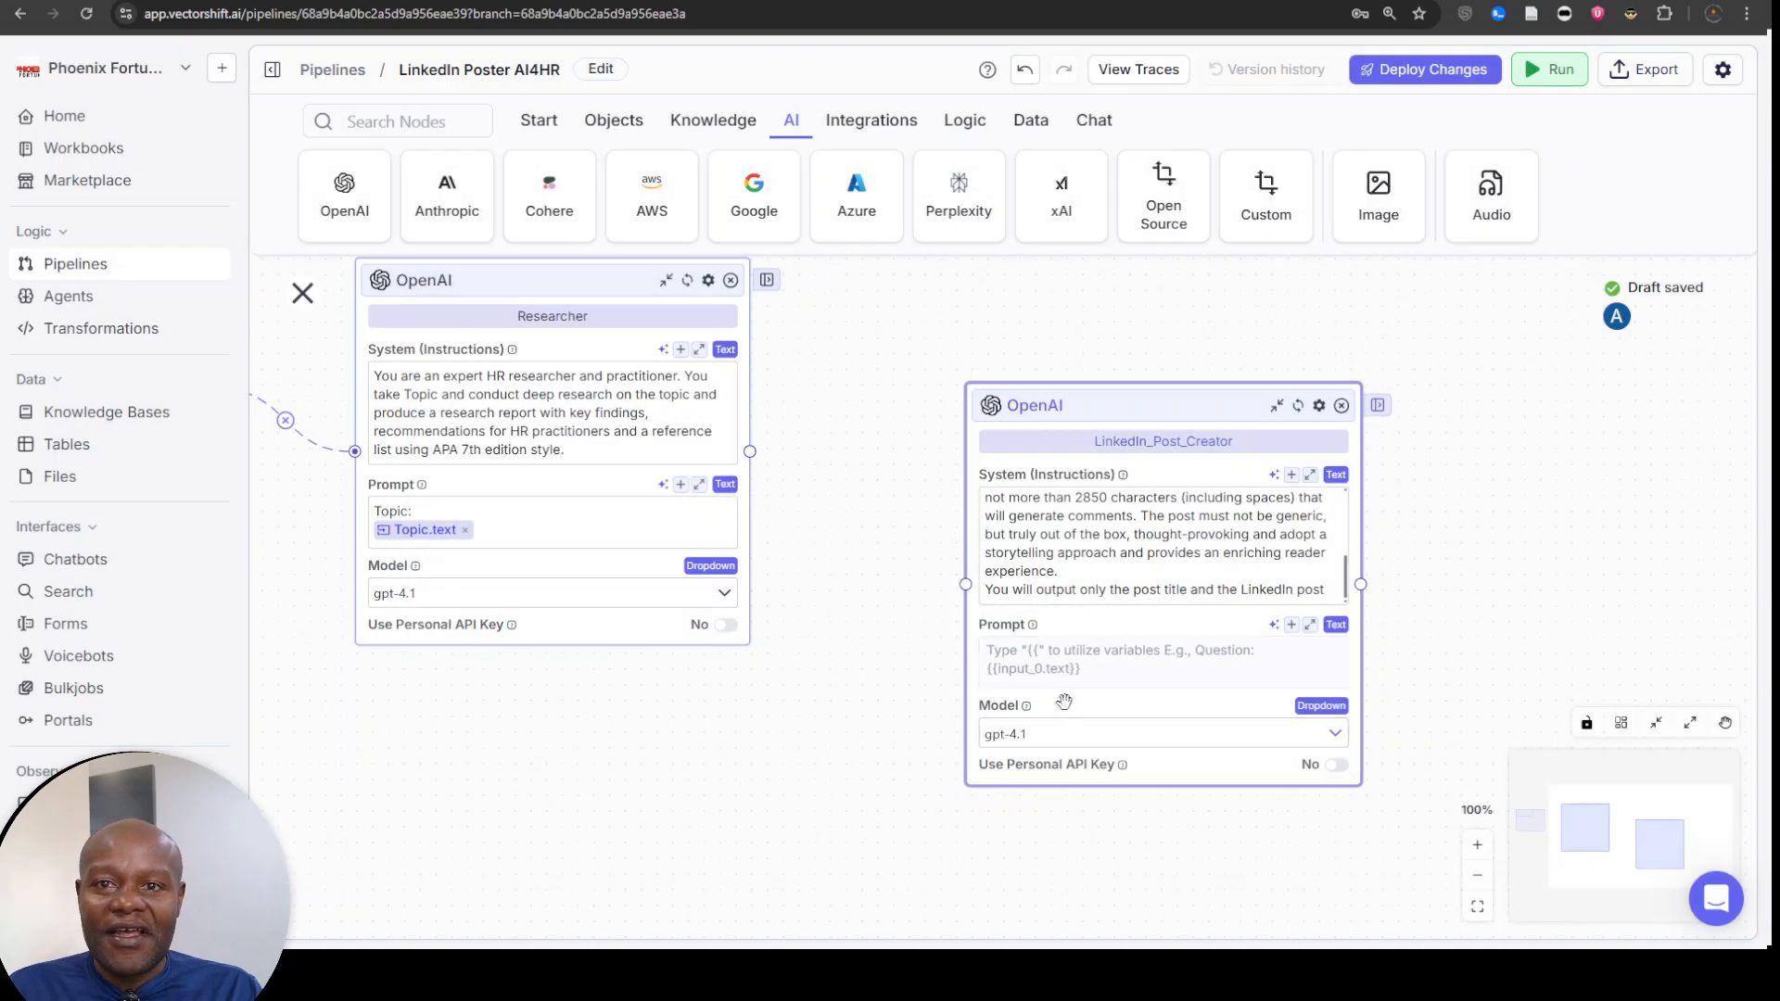
- Enter "Topic:" in the LinkedIn_Post_Creator prompt with the Topic.text variable on the line below
click(1078, 652)
text(Topic: )
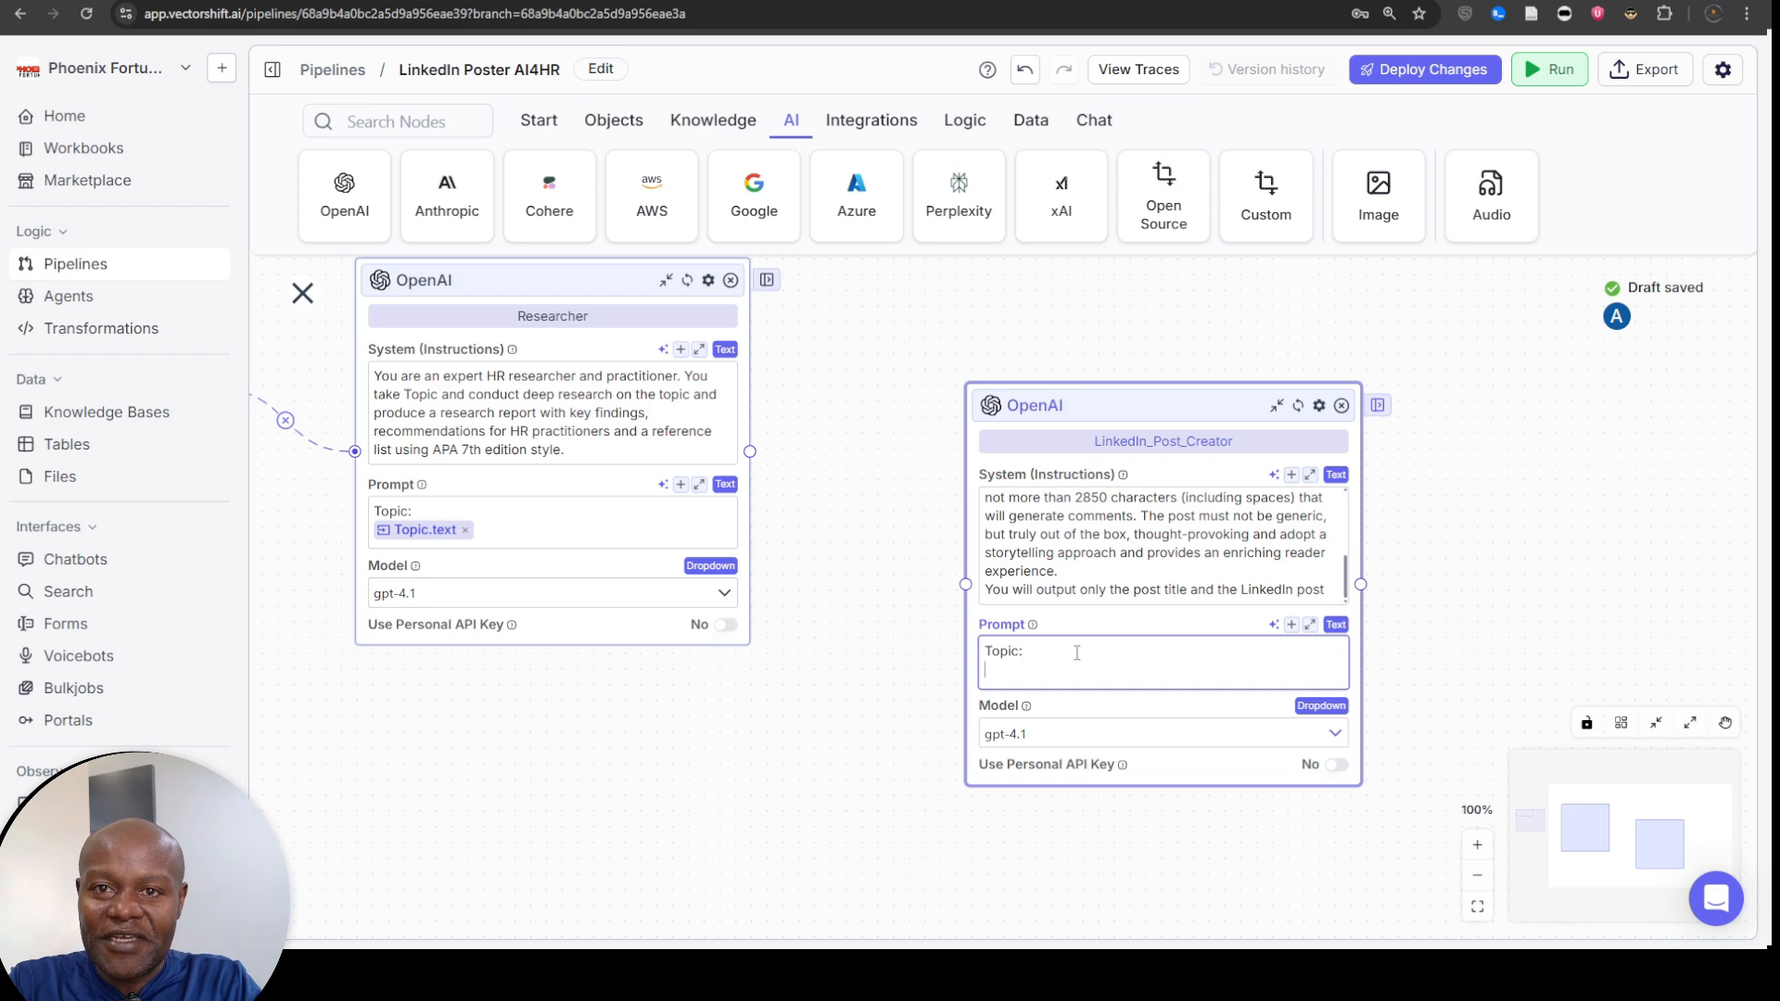
text({{)
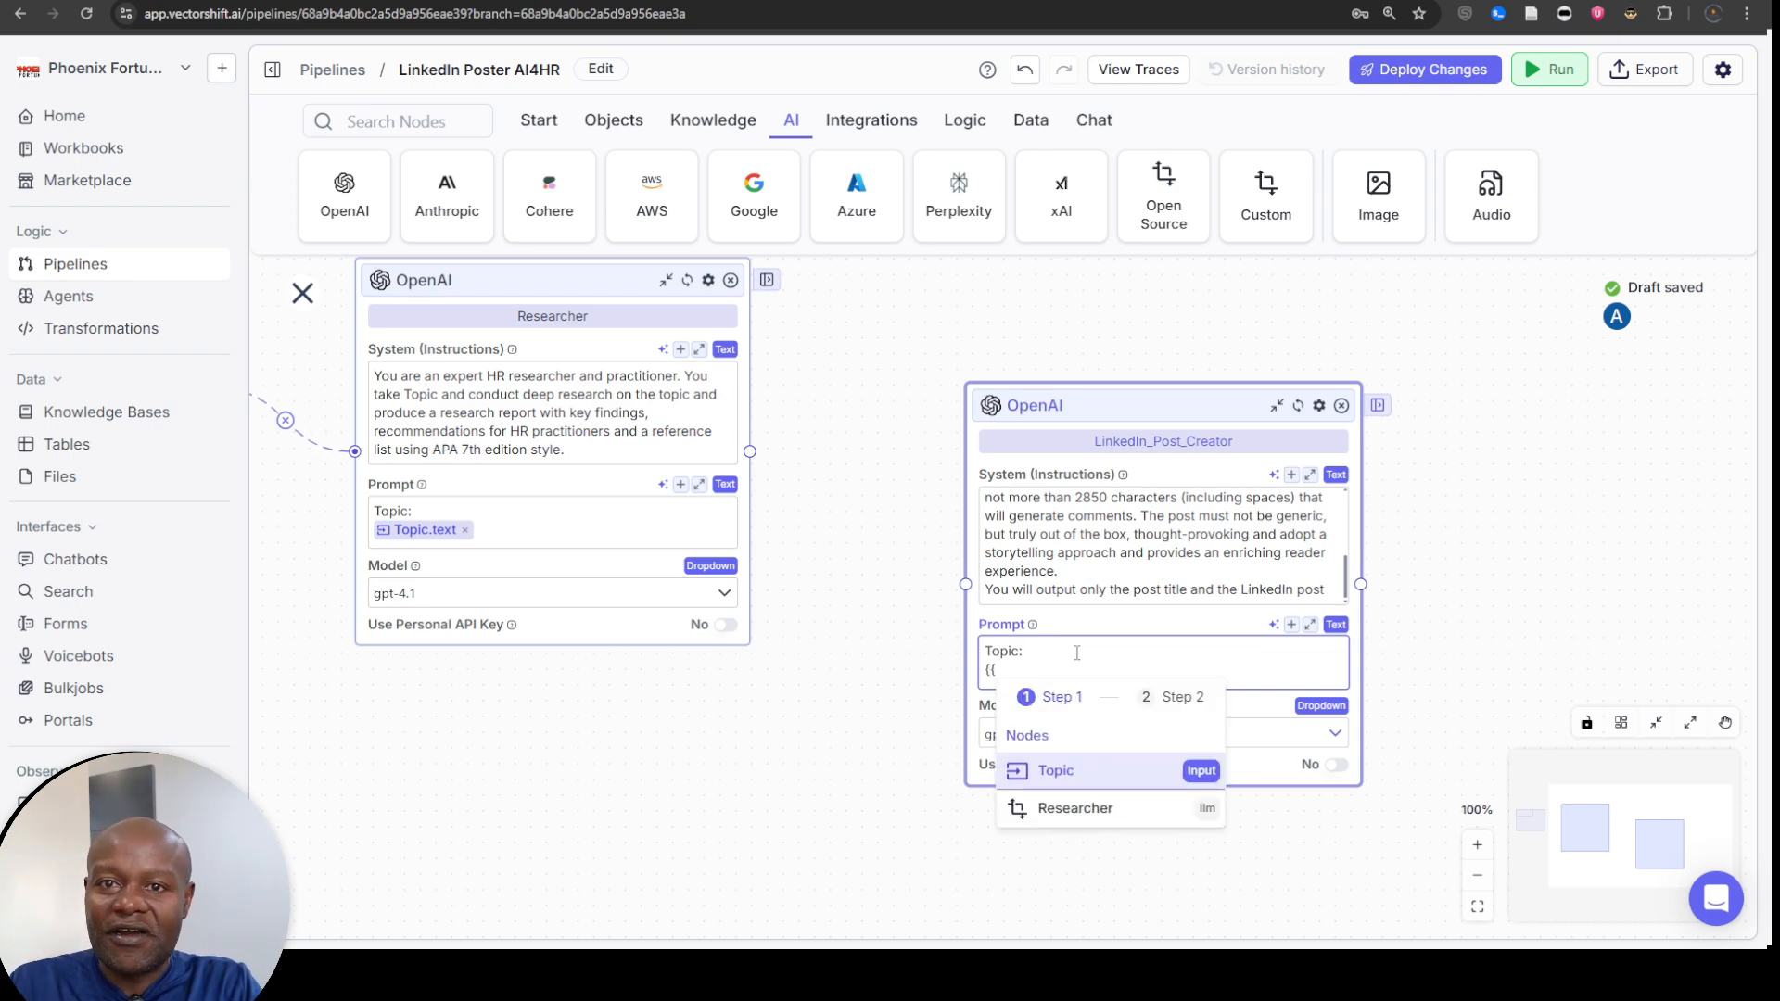
click(1087, 780)
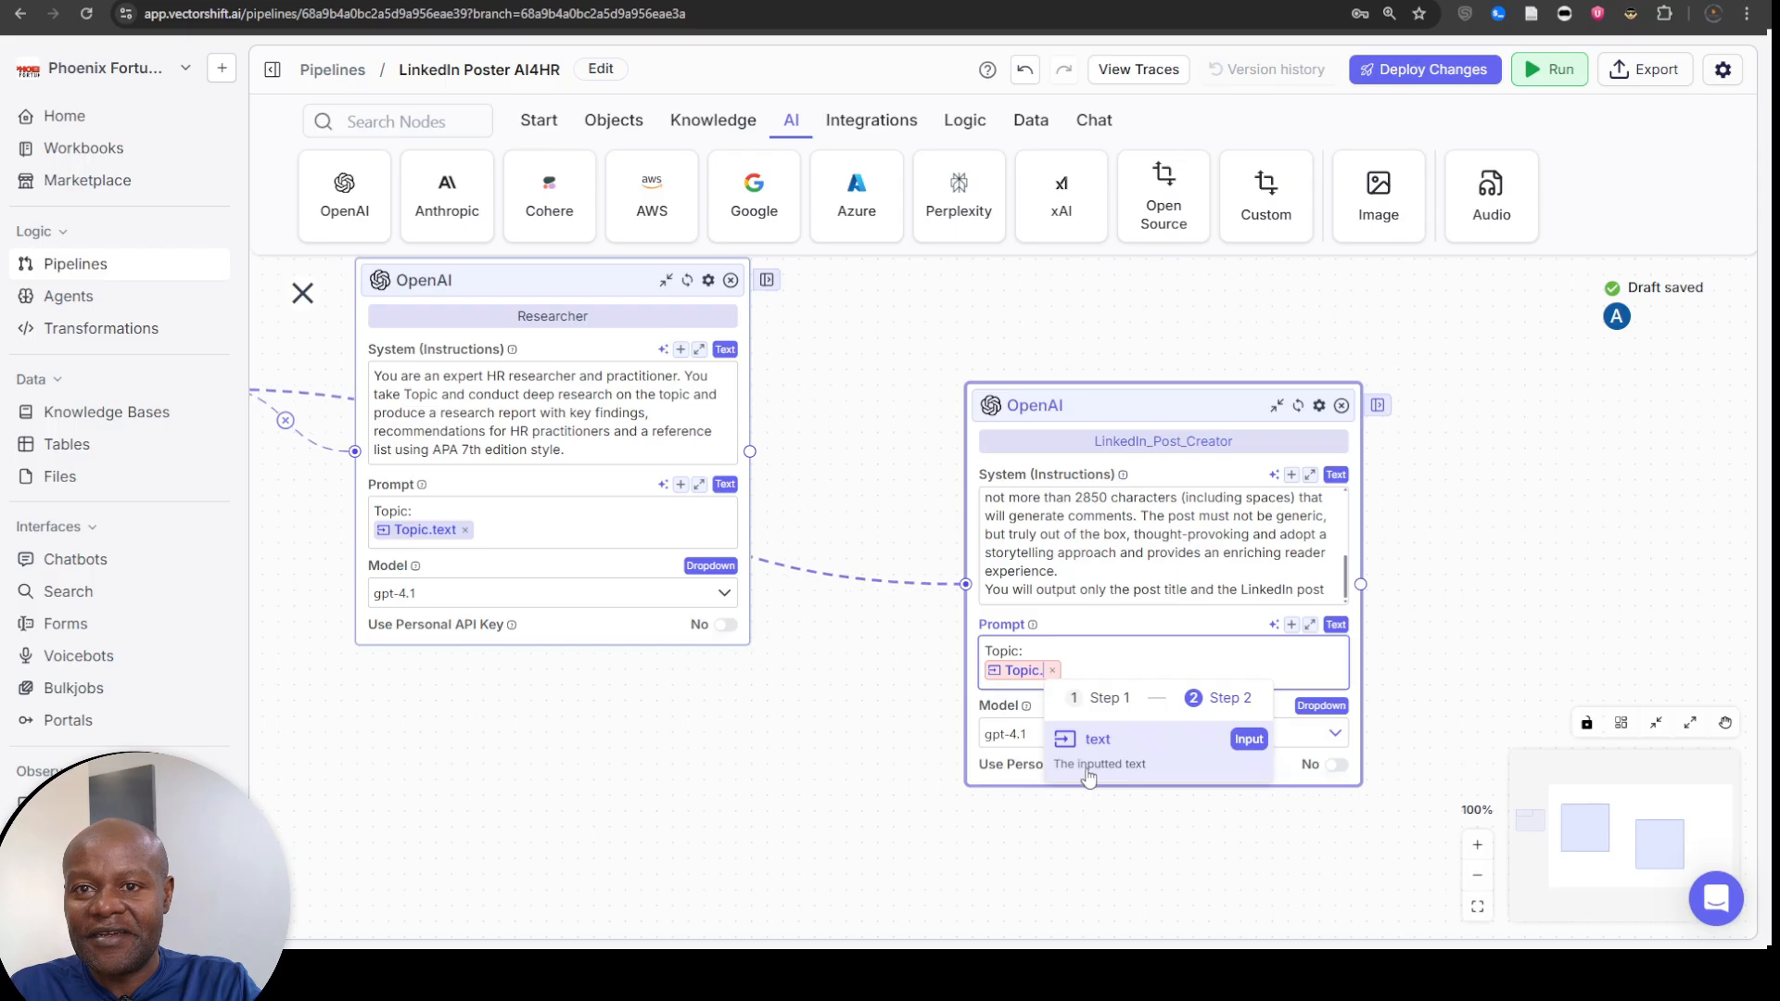
click(1099, 741)
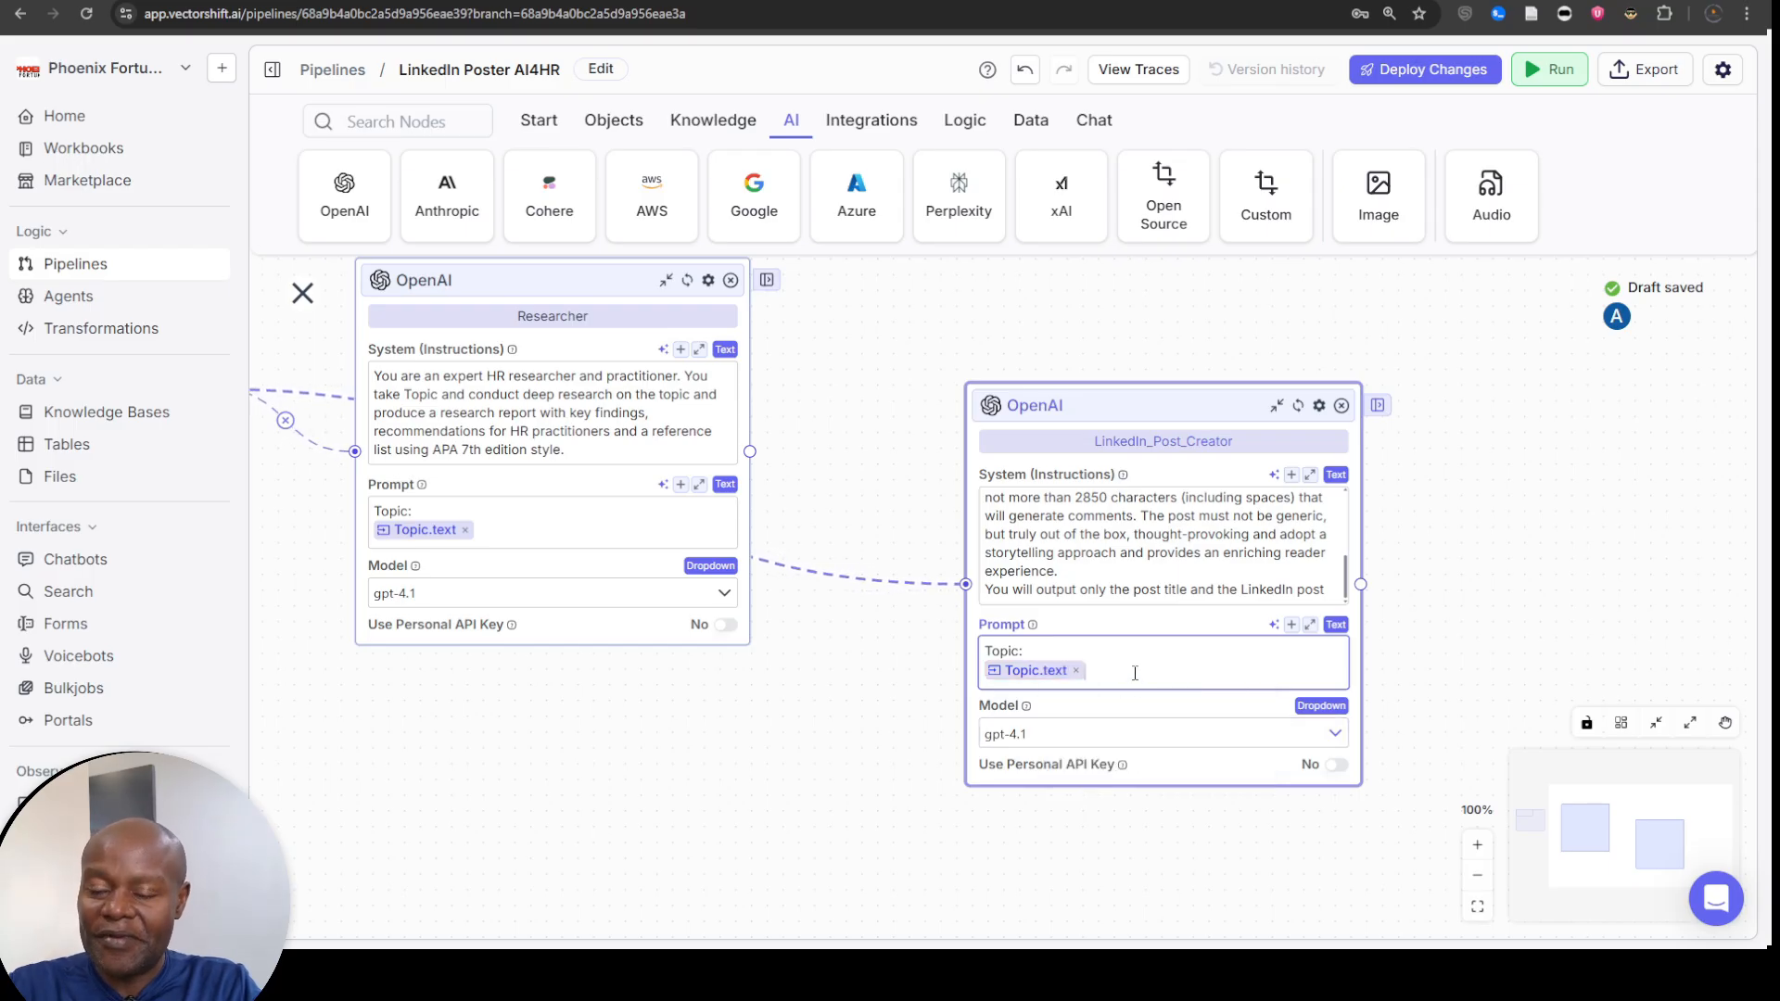
- Add "Research:" to the LinkedIn_Post_Creator prompt after a blank line, with the Researcher.response variable on the line below
key(Return)
key(Return)
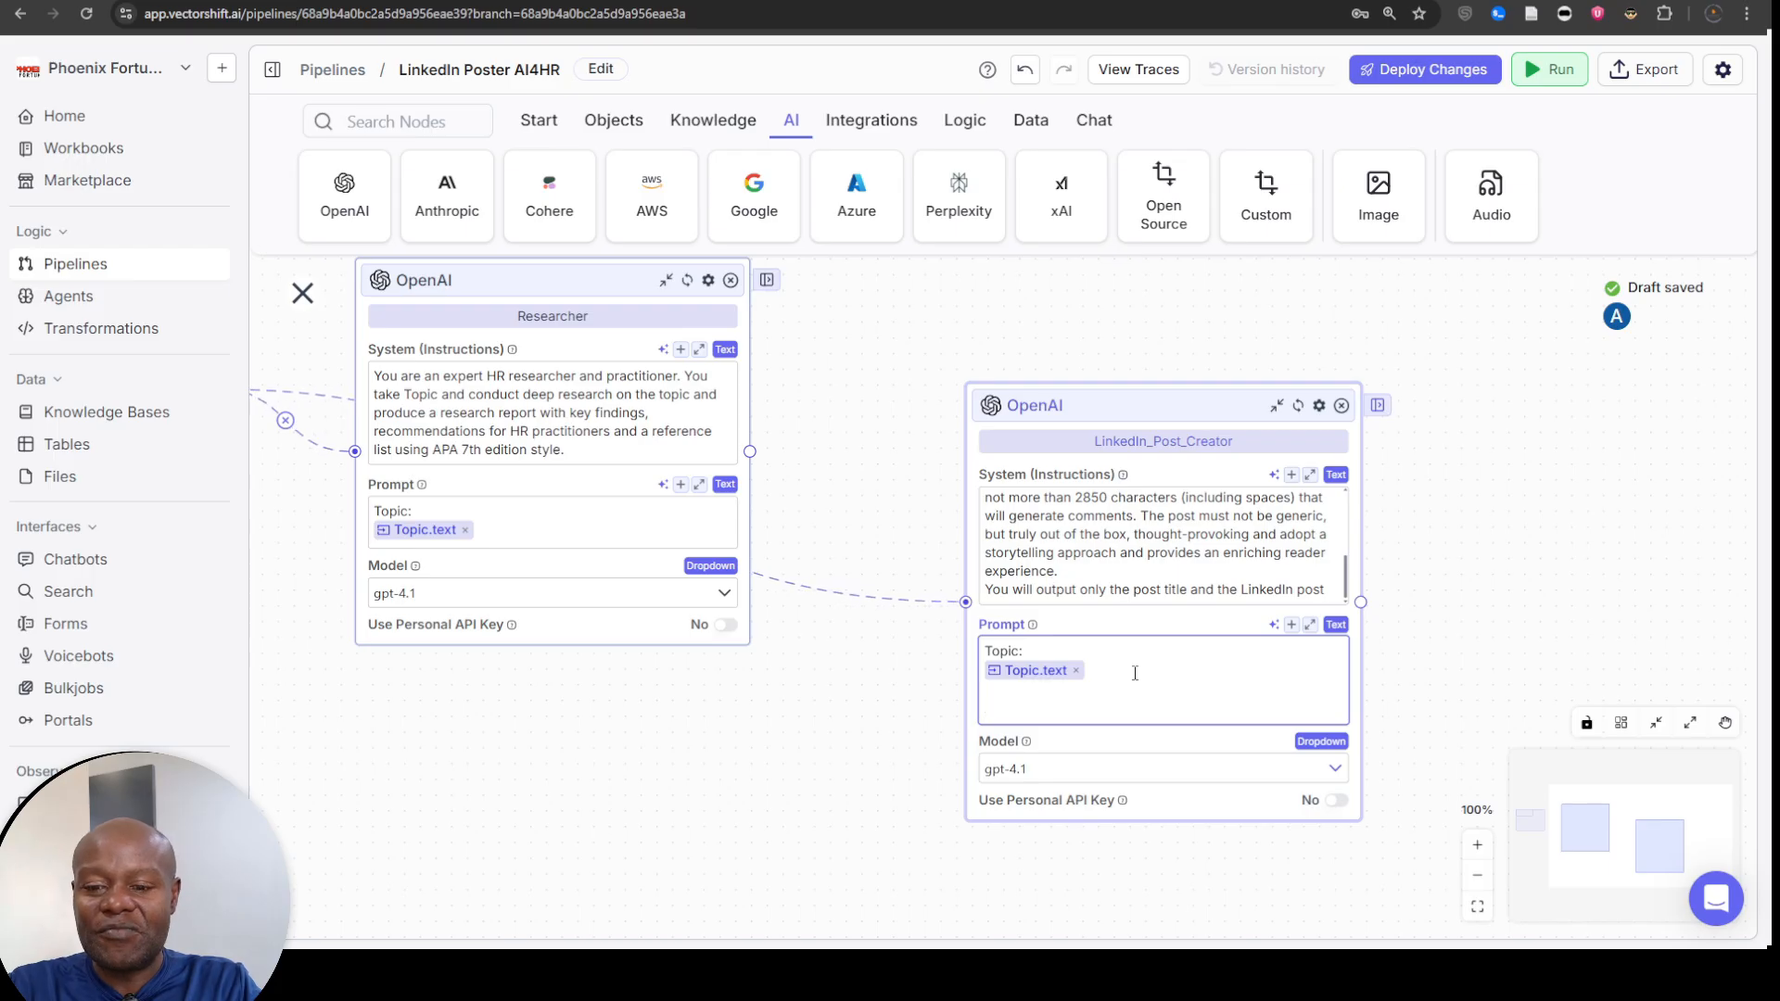
text(Resea)
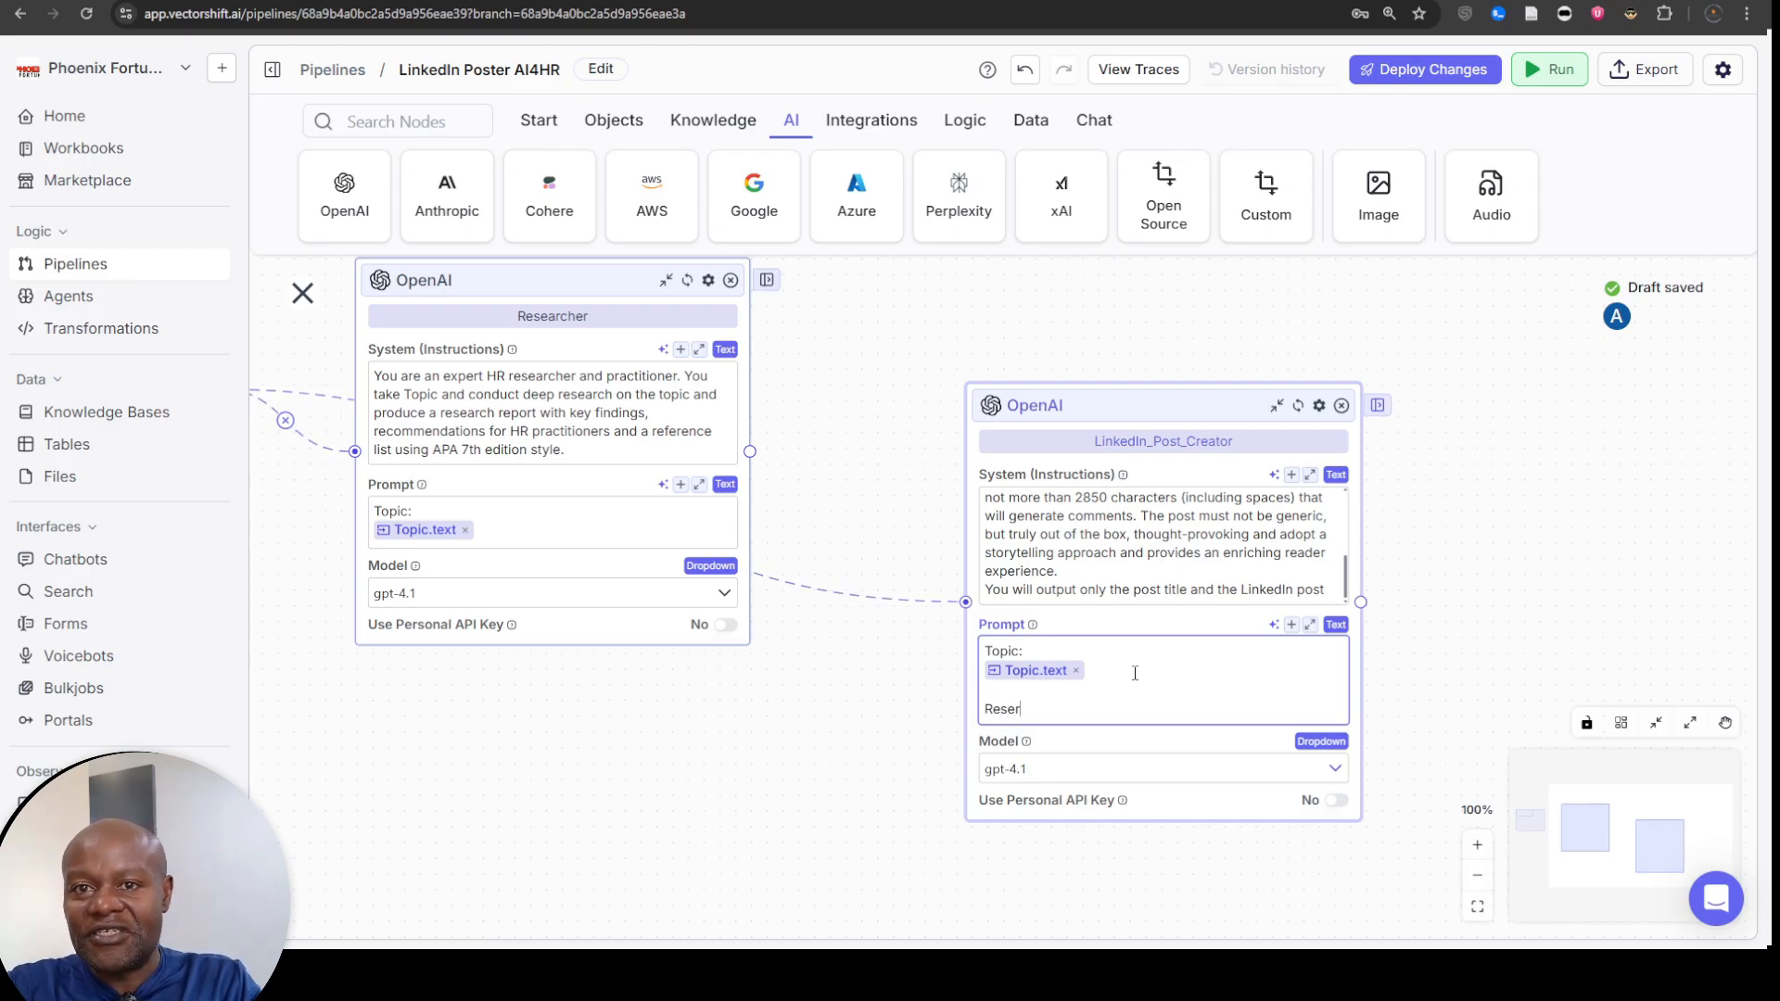
text(r)
key(BackSpace)
text(arch)
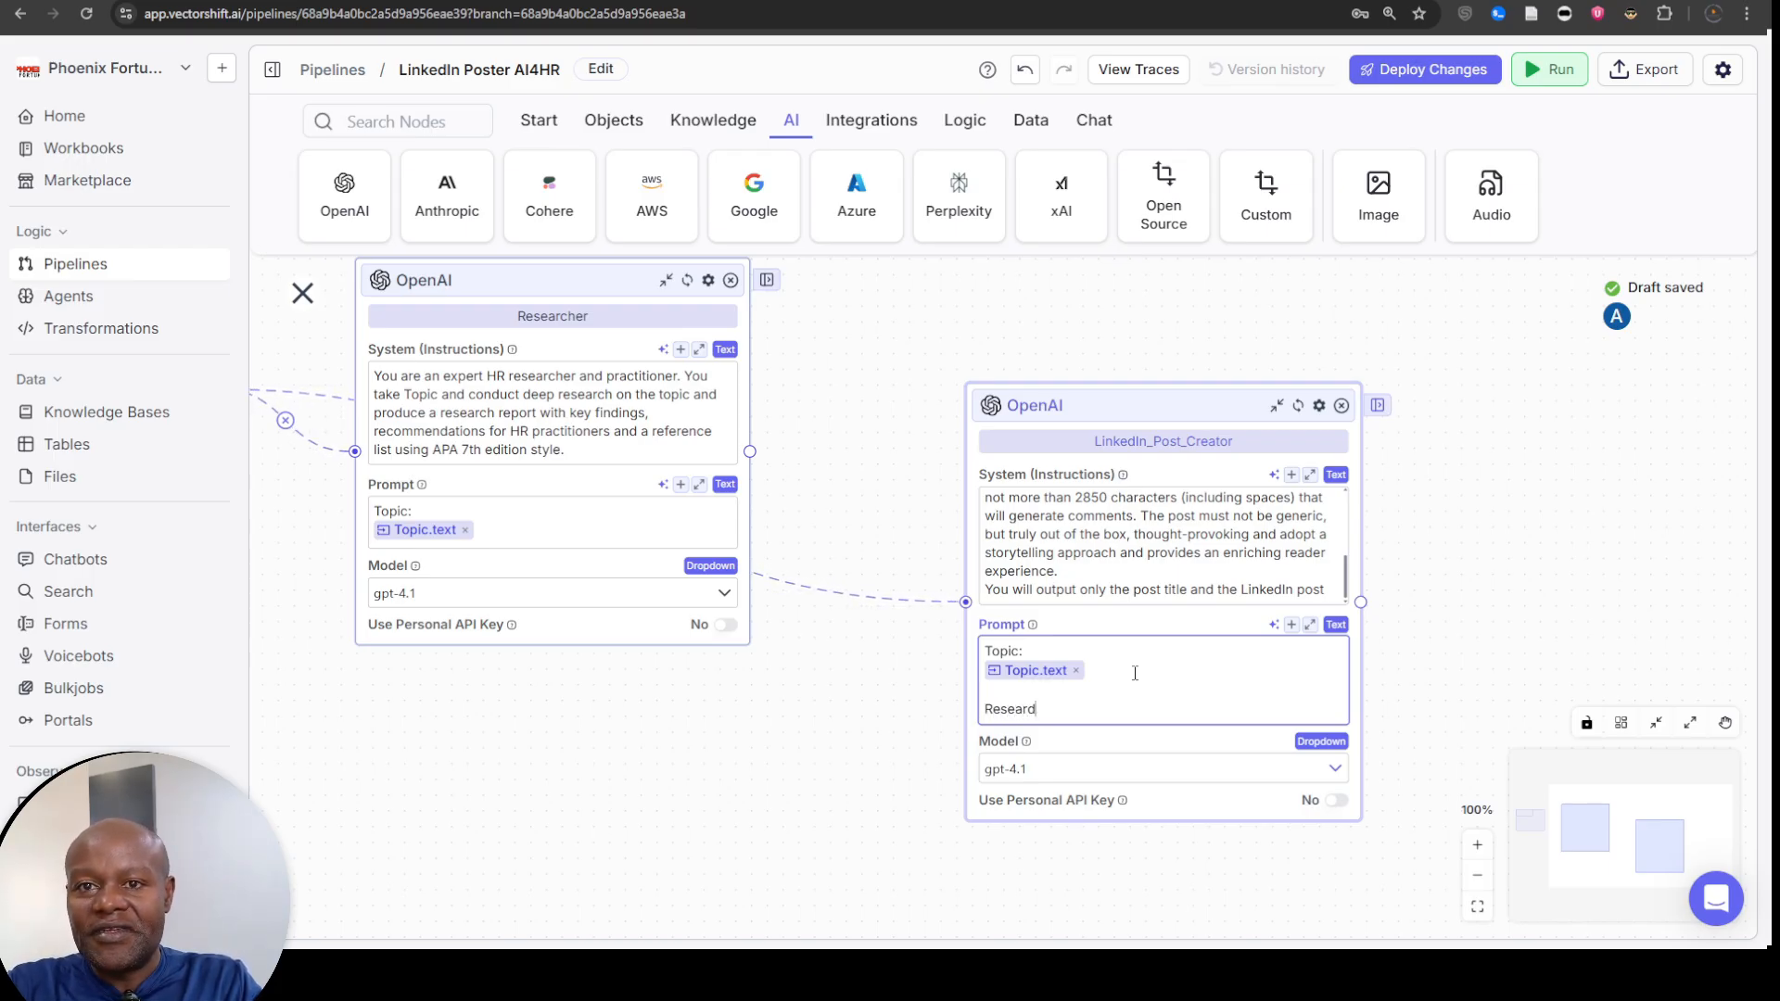
text(:)
key(Return)
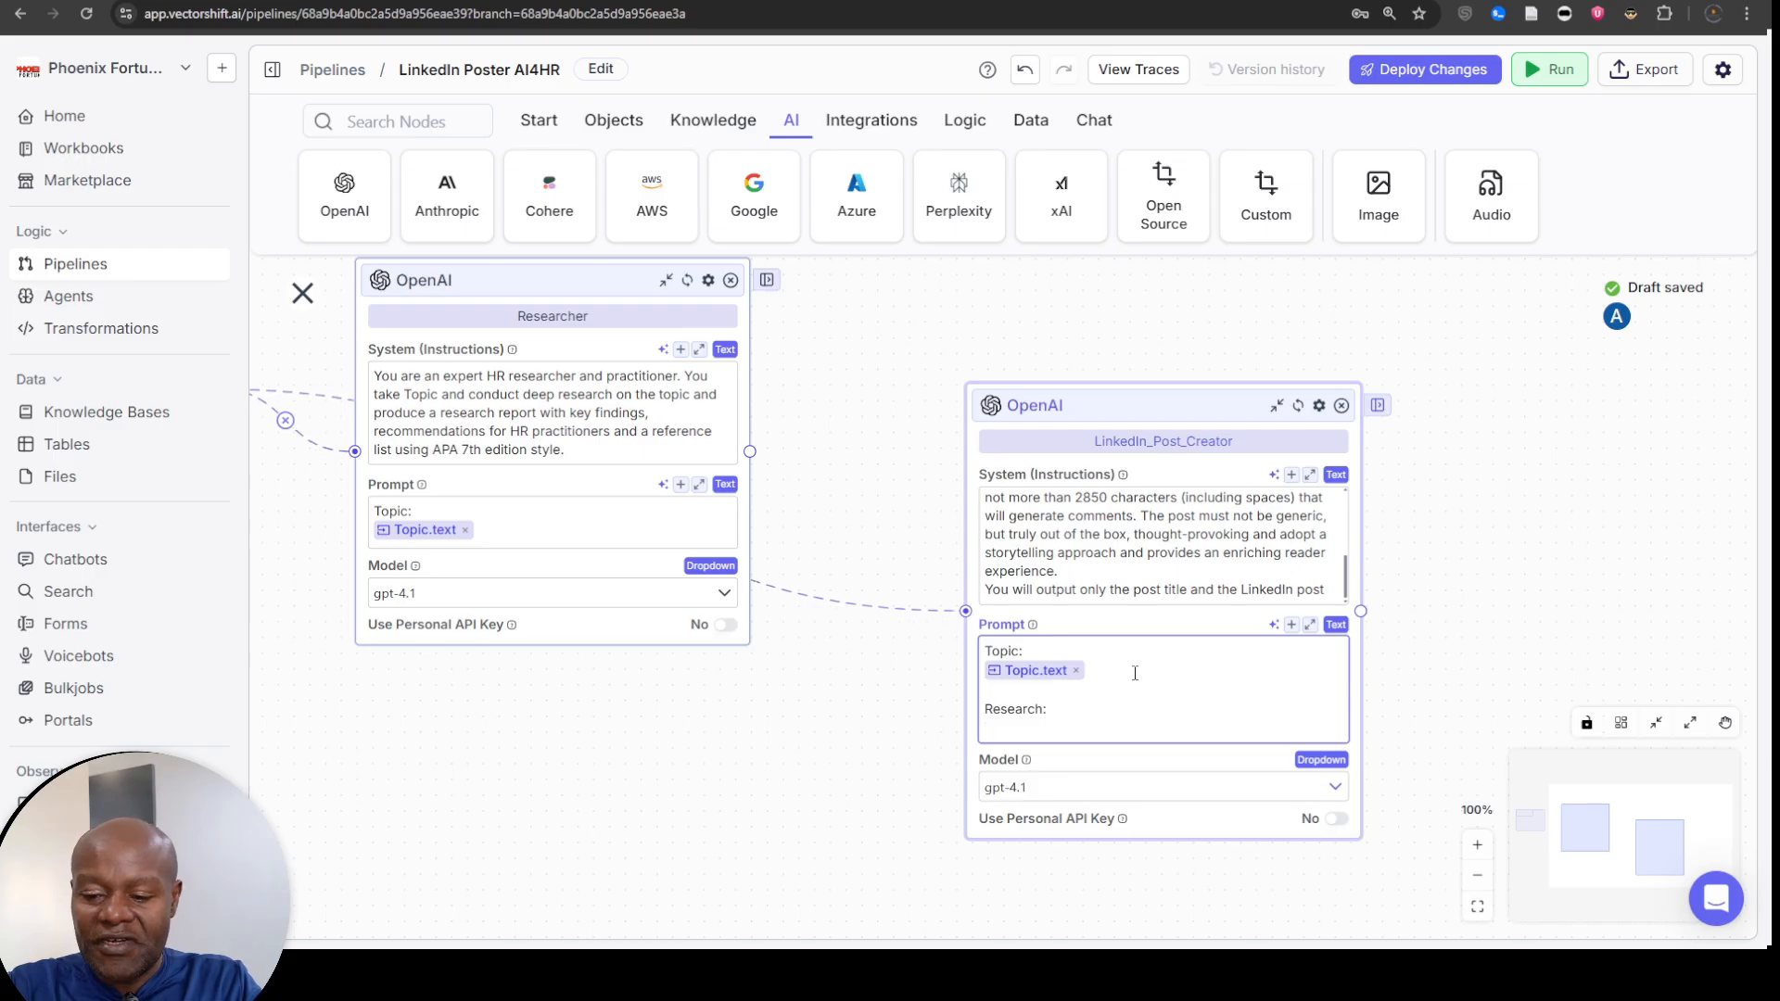
text({{)
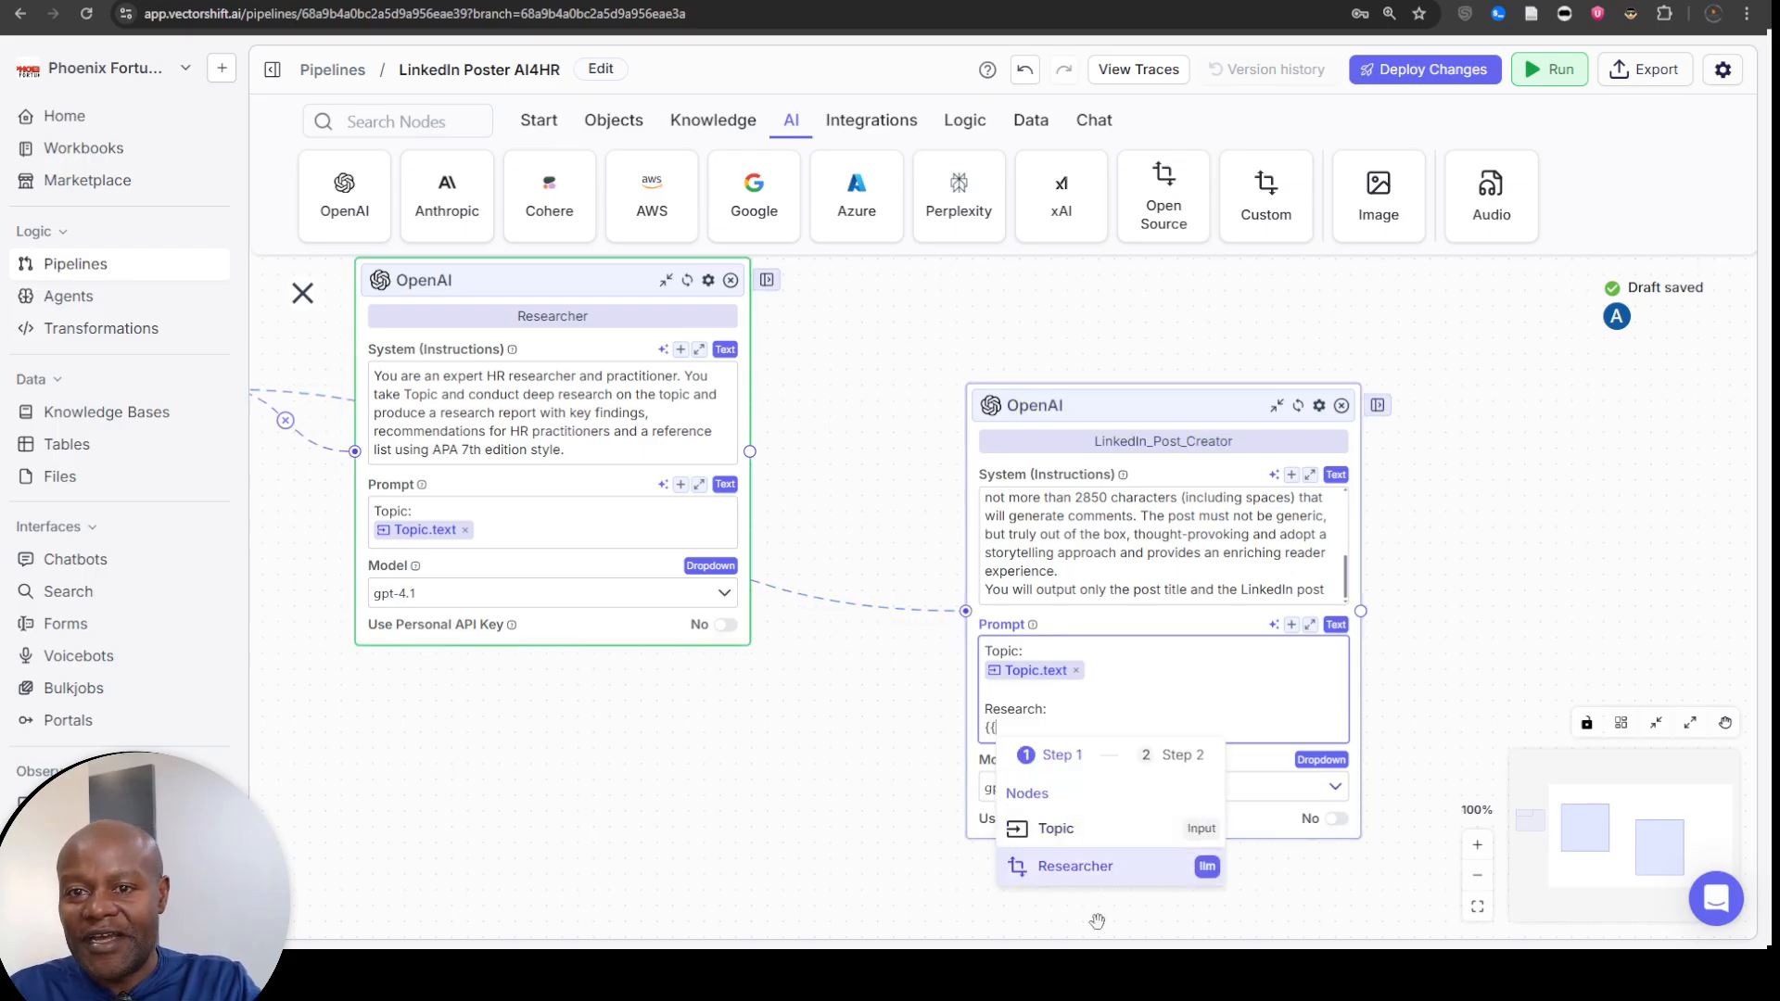
click(1101, 867)
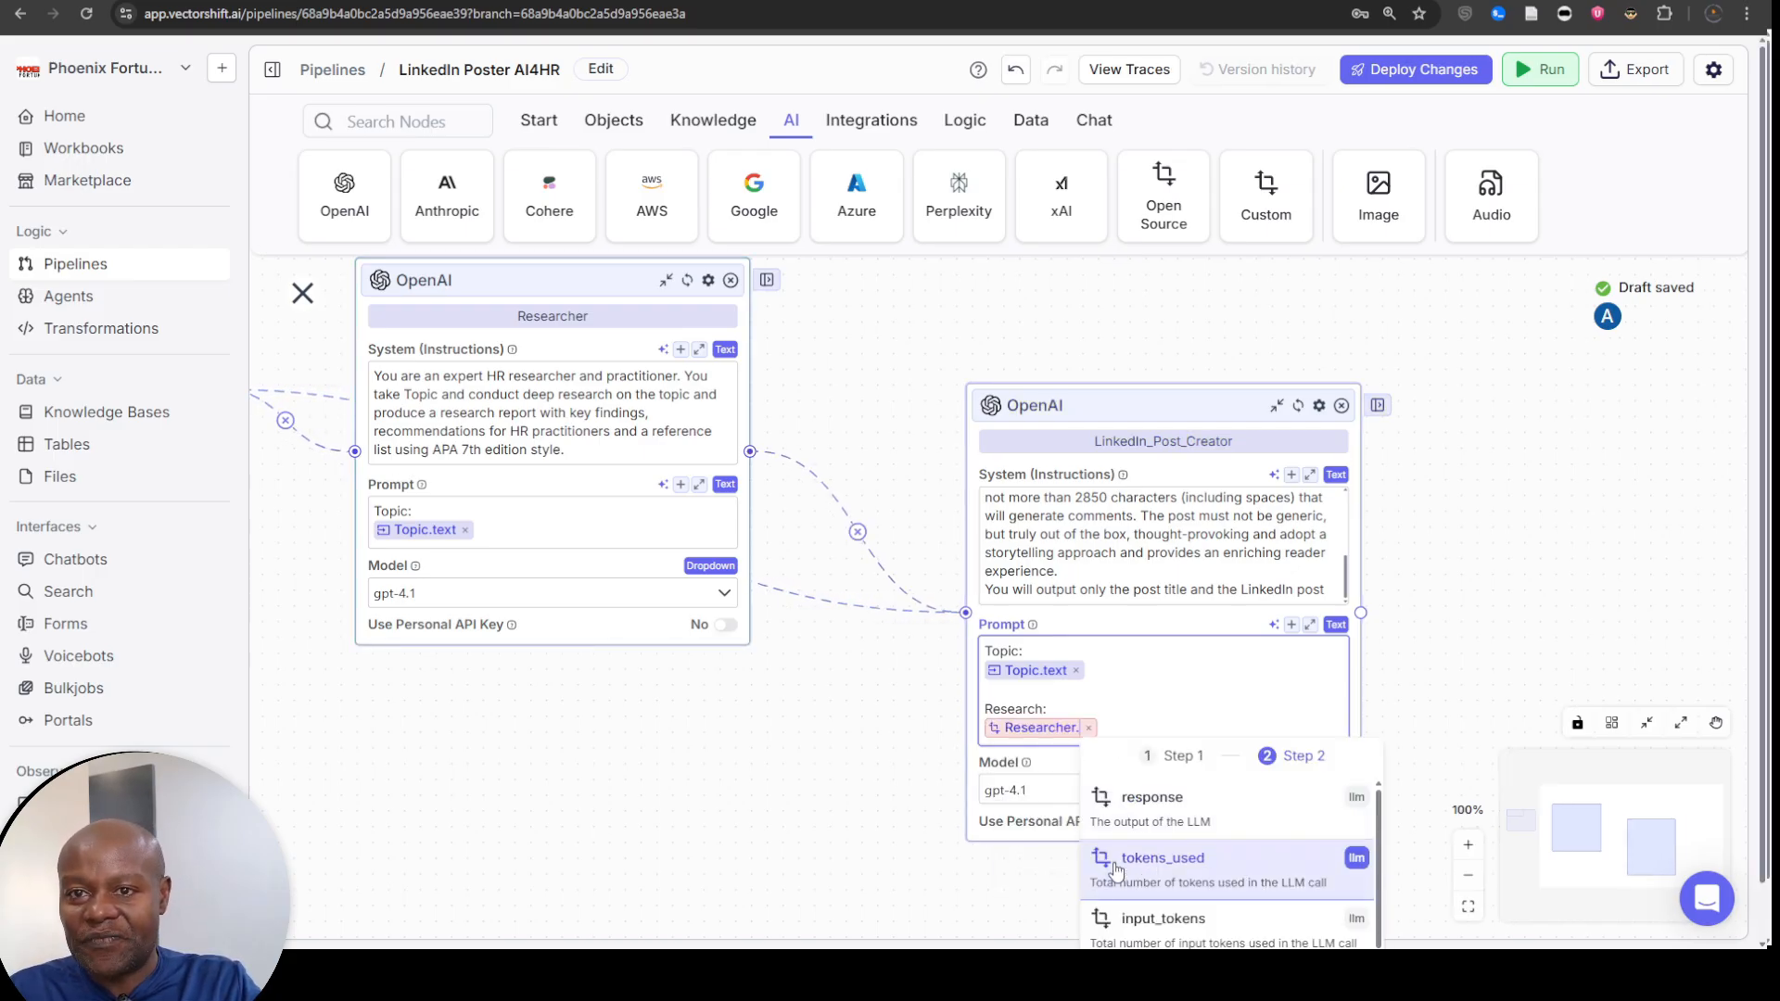
click(1183, 816)
- Move the LinkedIn_Post_Creator node down and to the left, closer to the Researcher node
mouse_move(670, 812)
mouse_down()
mouse_move(905, 887)
mouse_move(876, 829)
mouse_move(967, 848)
mouse_move(688, 801)
mouse_up()
drag(1185, 401, 1025, 532)
drag(1303, 548, 1093, 481)
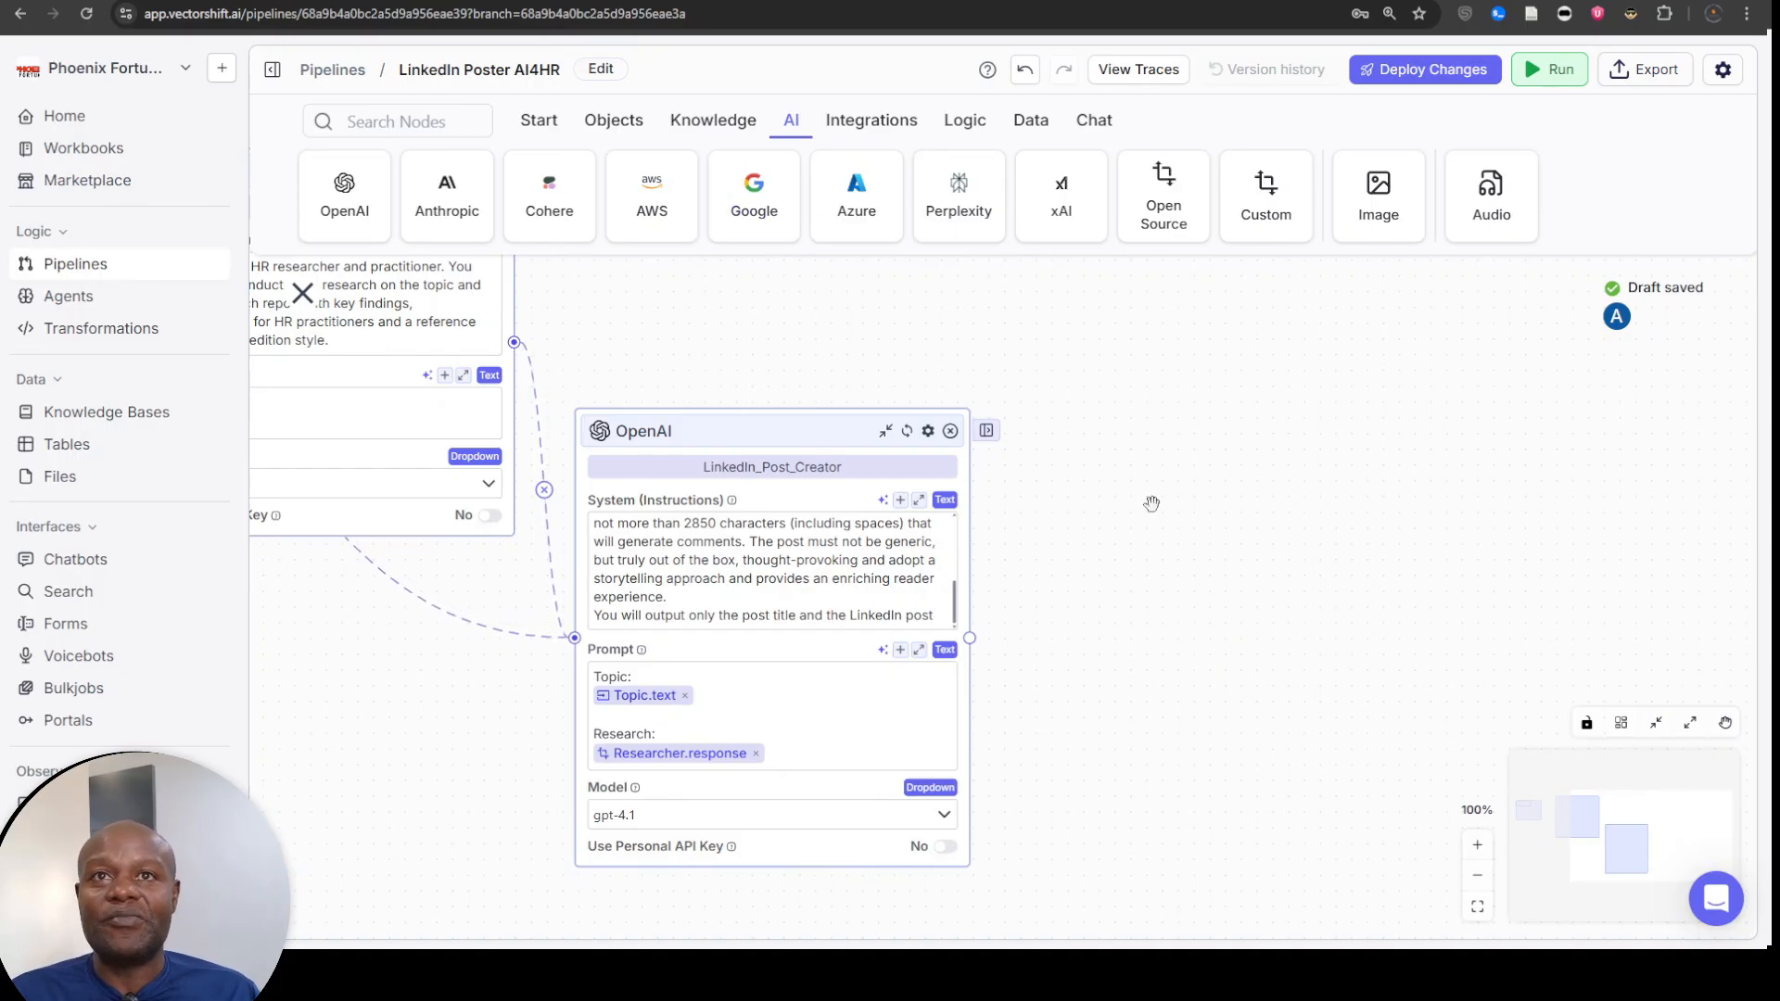
- Add a LinkedIn integration node to the right of LinkedIn_Post_Creator and align it near the top of that node
click(863, 127)
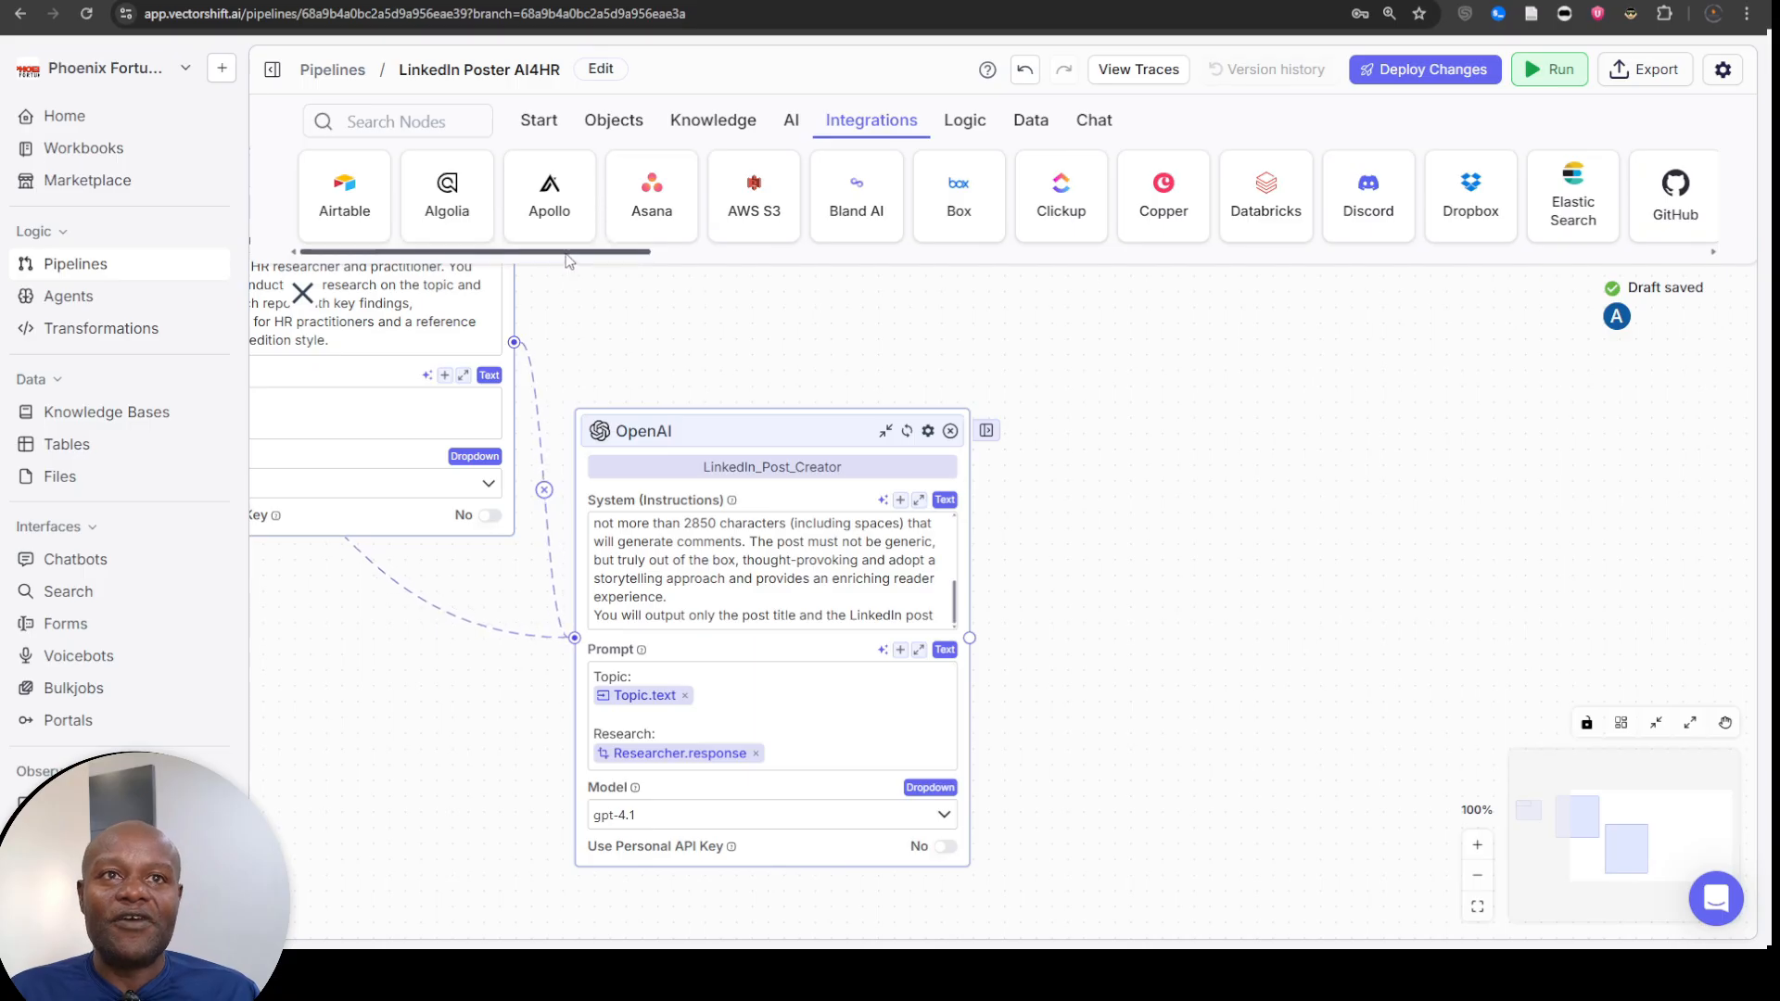
drag(567, 251, 1165, 324)
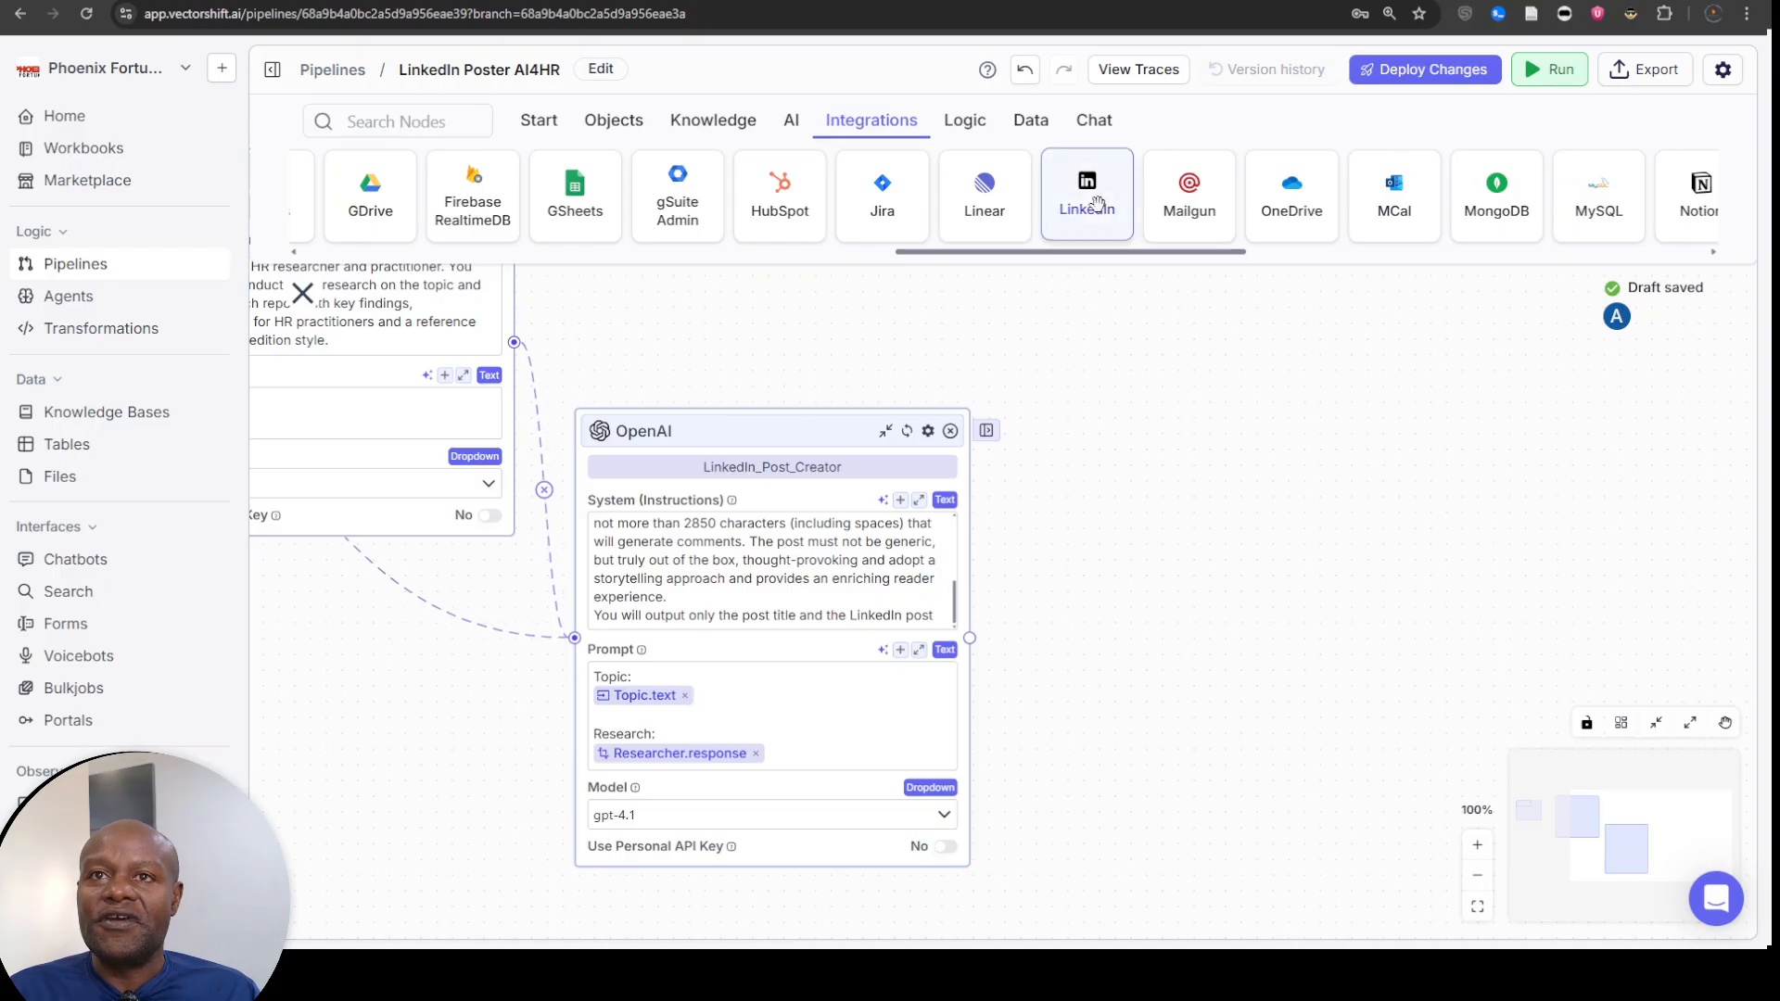
drag(1094, 192, 1243, 545)
drag(1243, 547, 1244, 542)
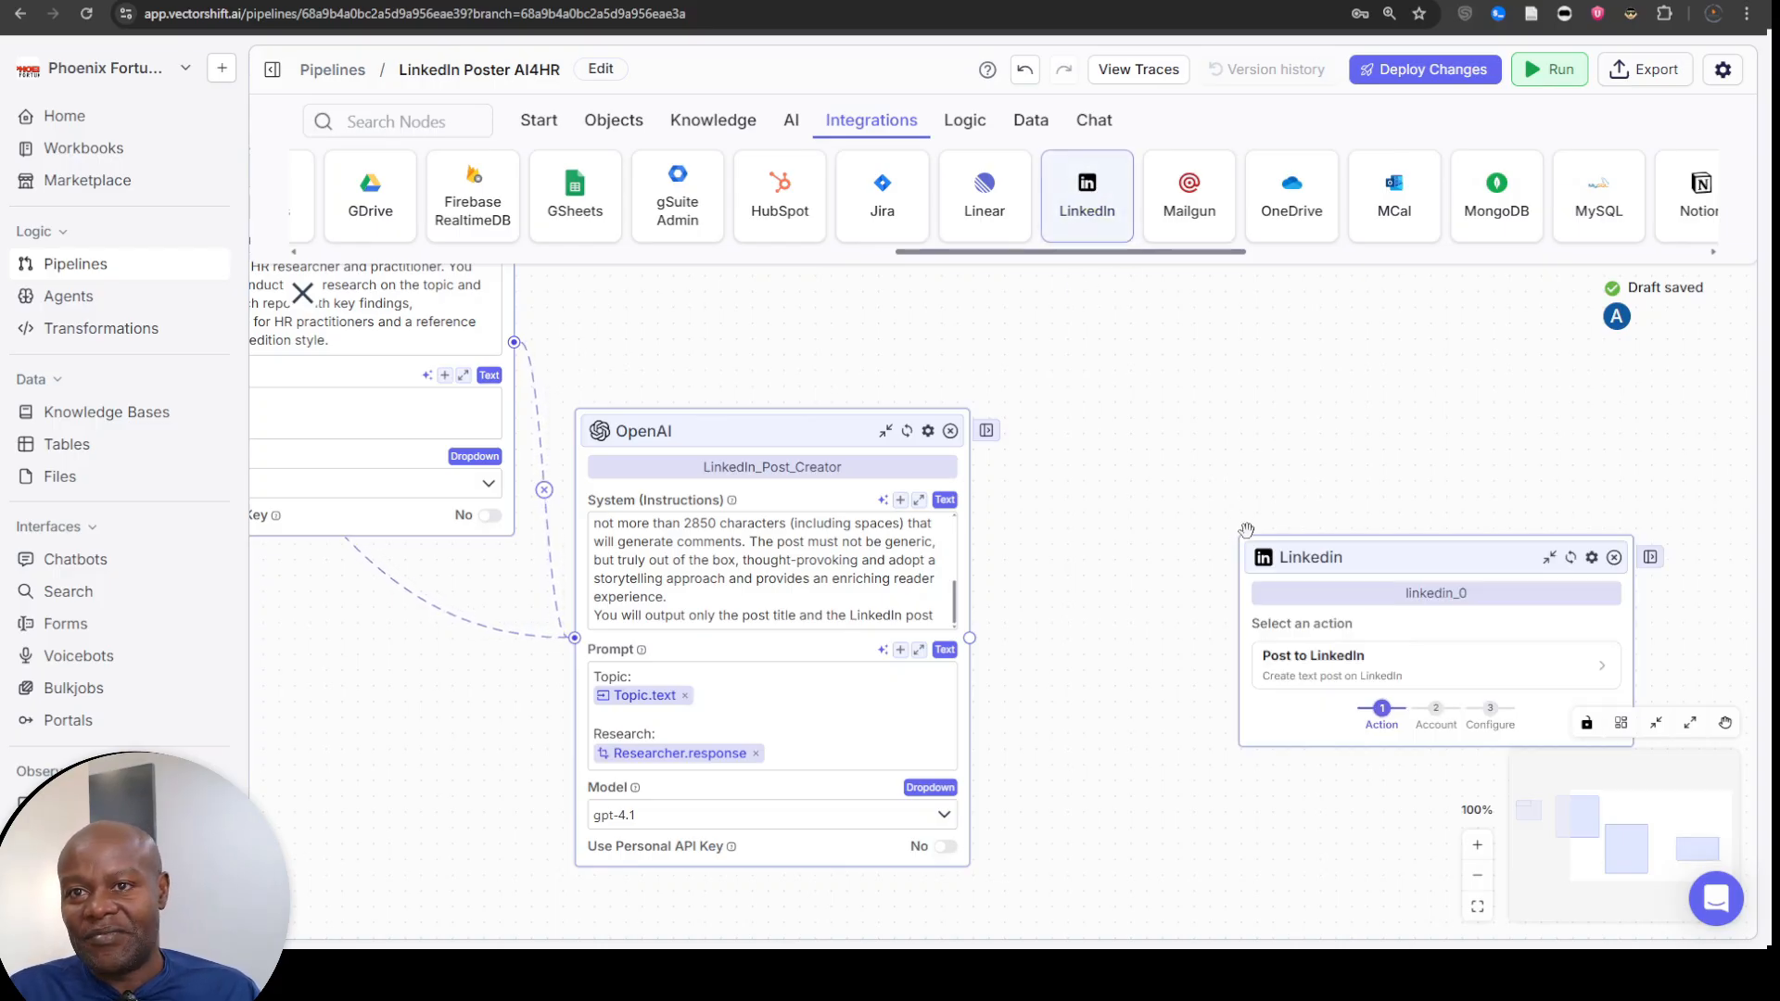
drag(1382, 549, 1294, 464)
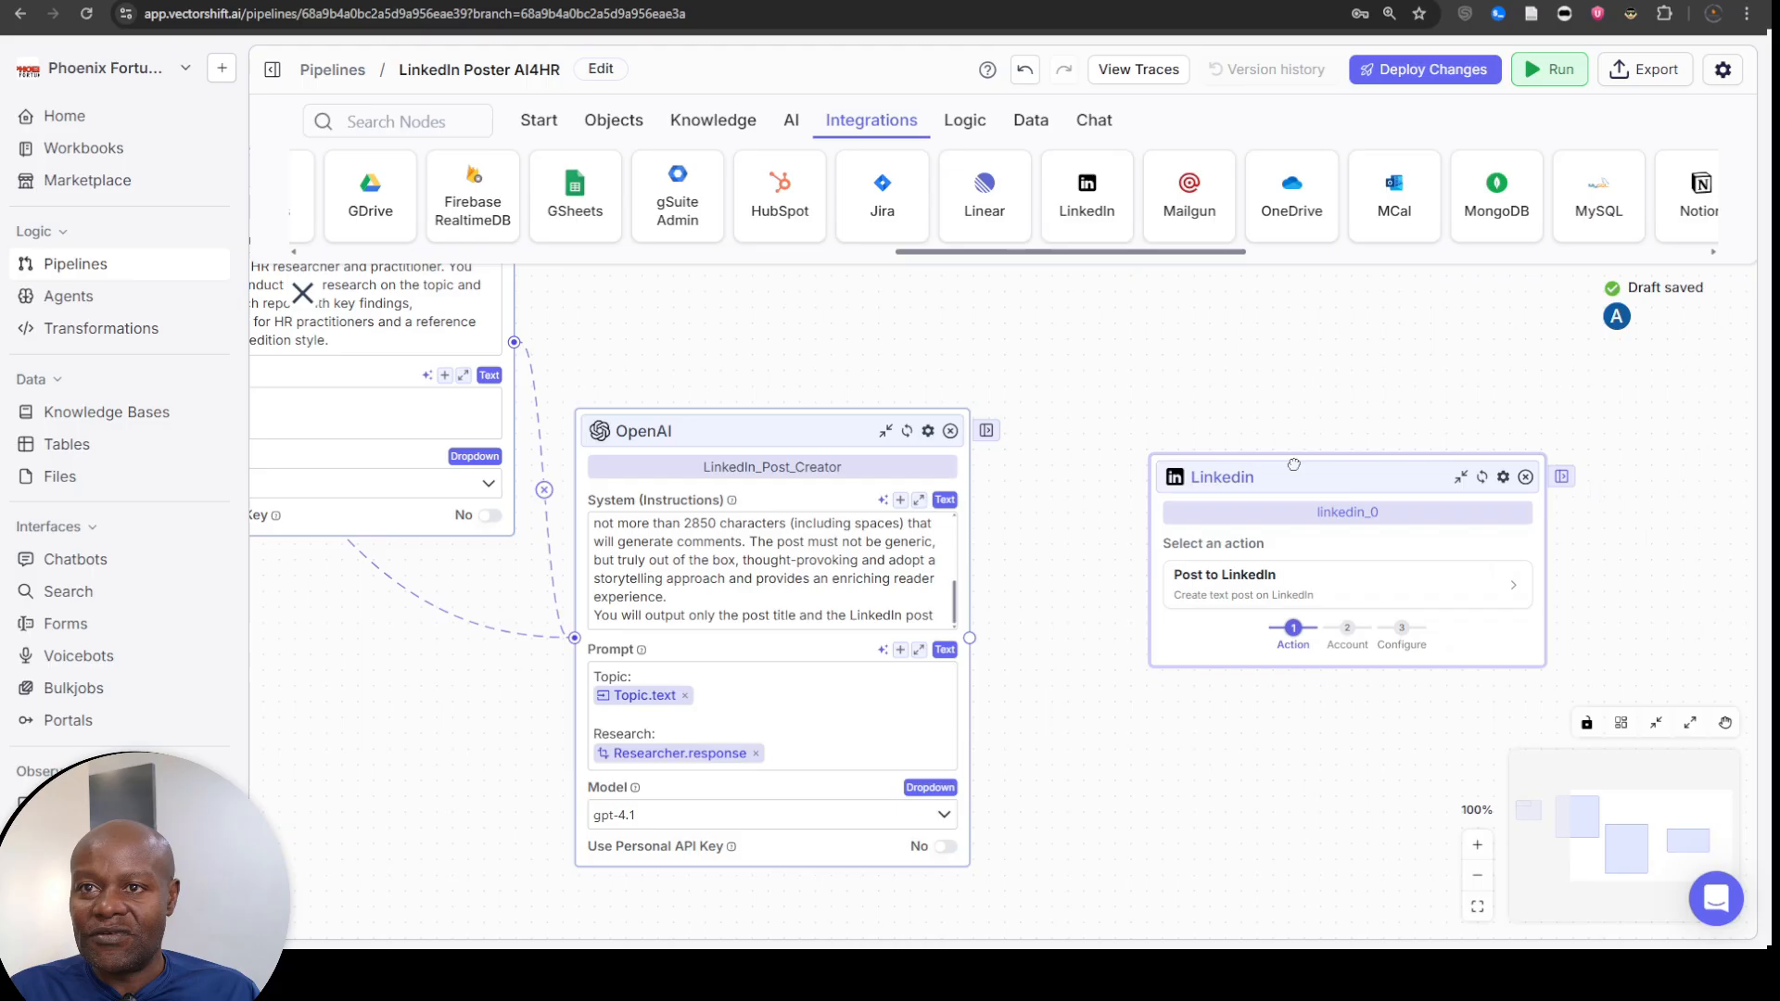
- Rename the new LinkedIn node with the account owner's title and name, followed by "_Linkedin"
double_click(1382, 509)
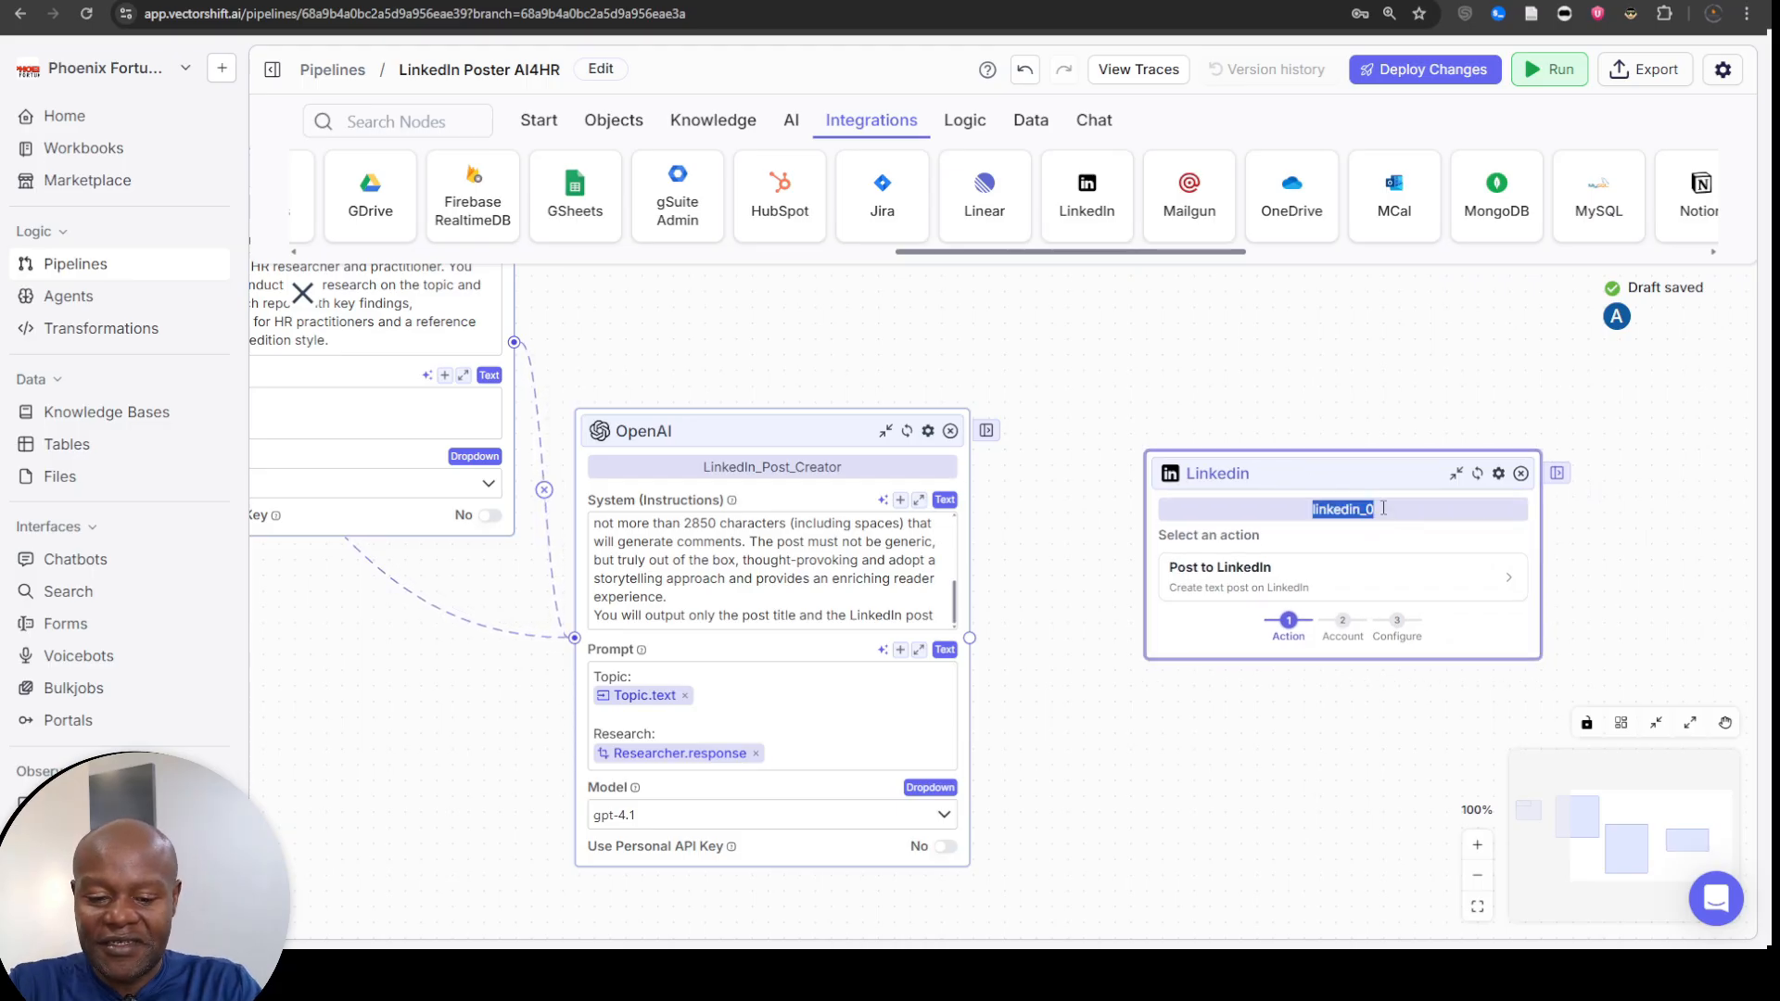
text(Coach_Andeh_Linkedin)
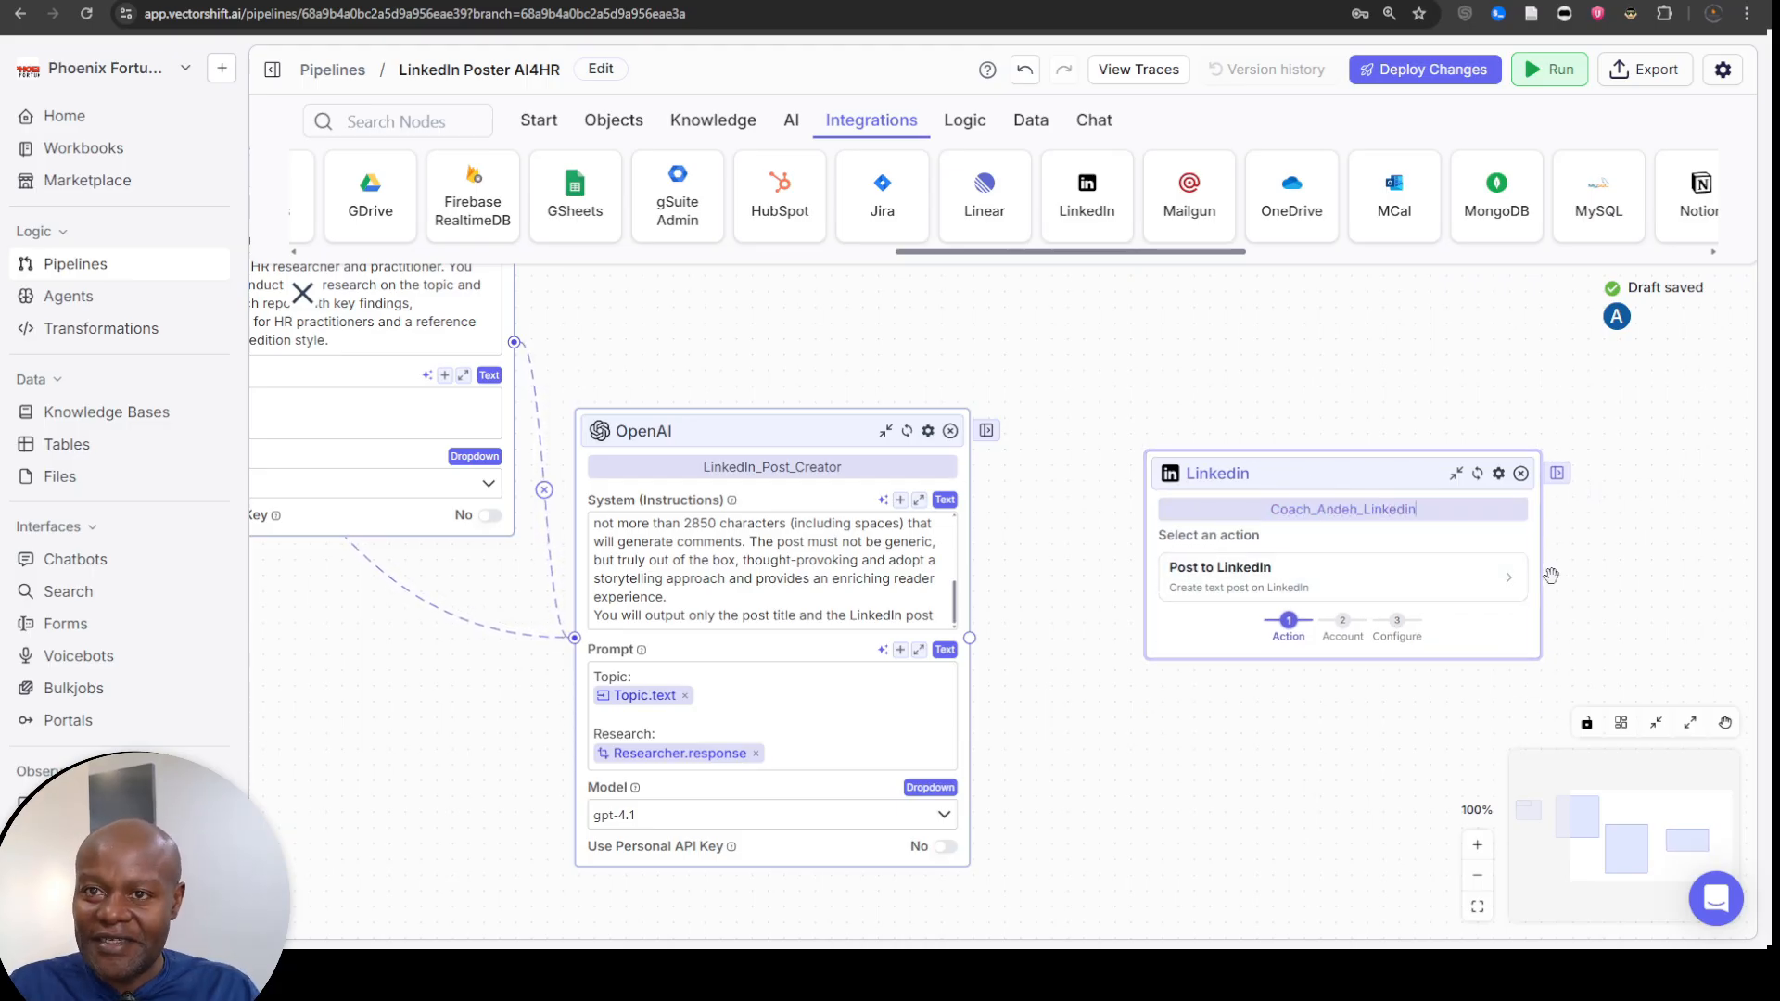
click(1615, 577)
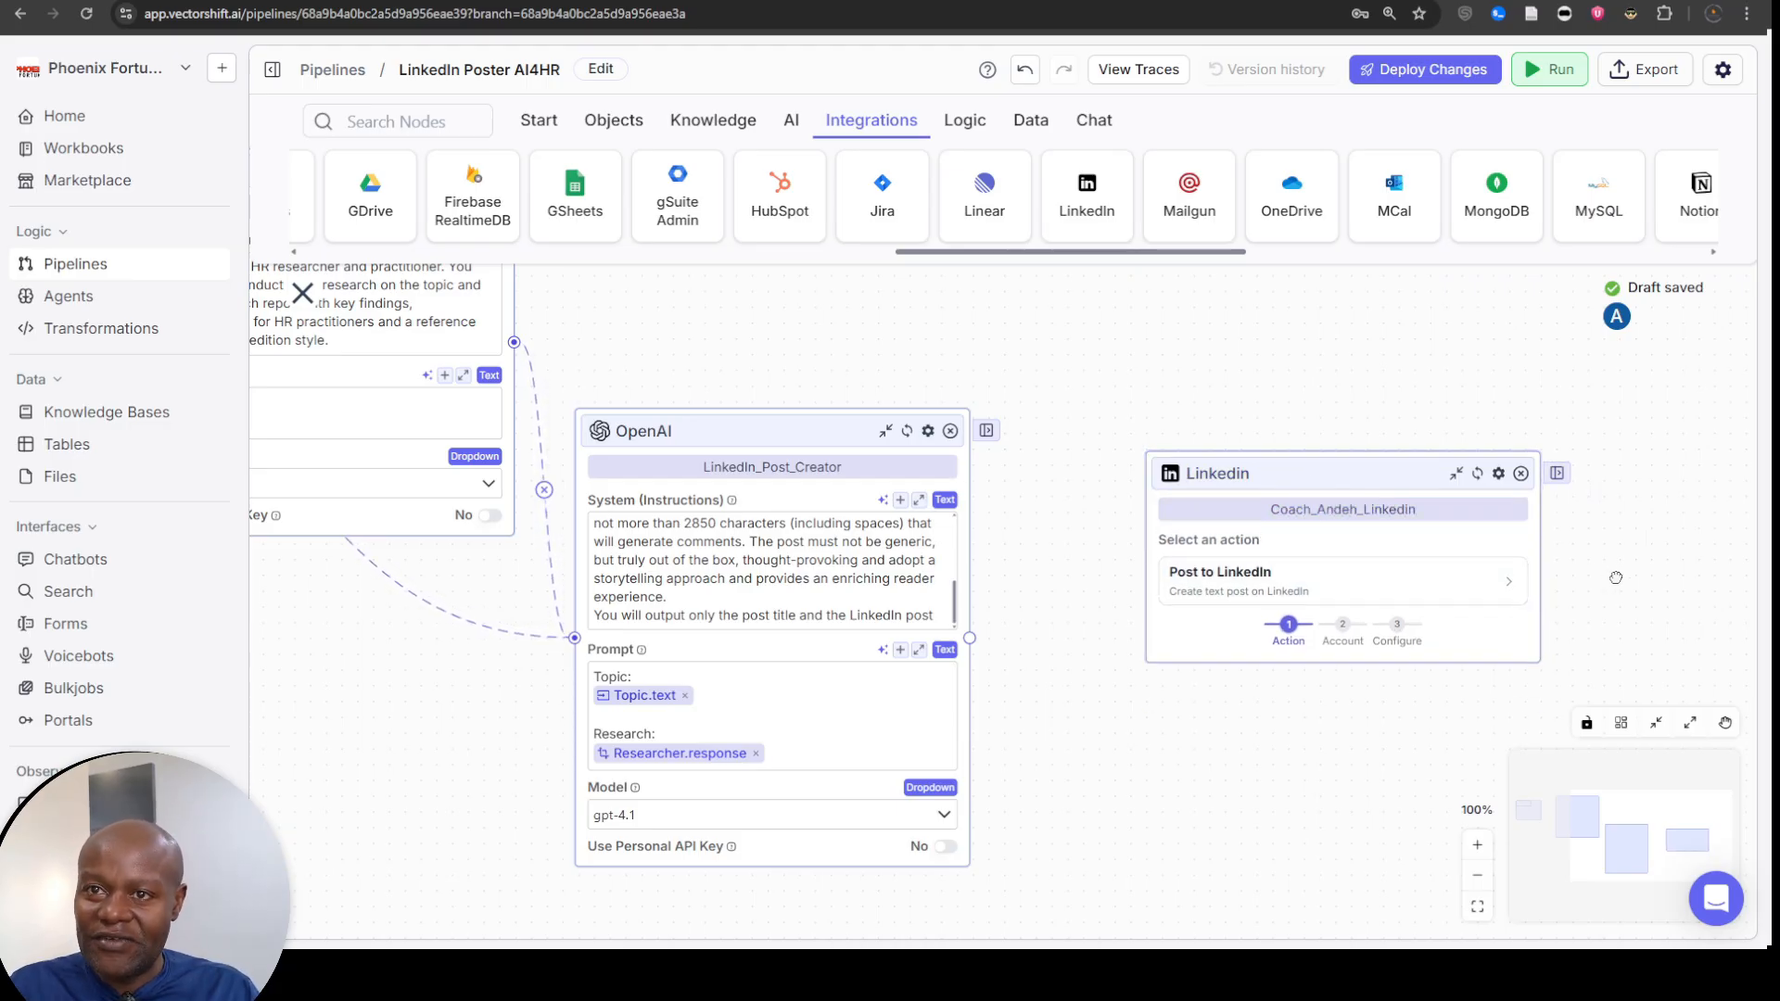
- Configure the LinkedIn node for Post to LinkedIn with the connected account, using the LinkedIn_Post_Creator.response variable as the post text
click(1358, 590)
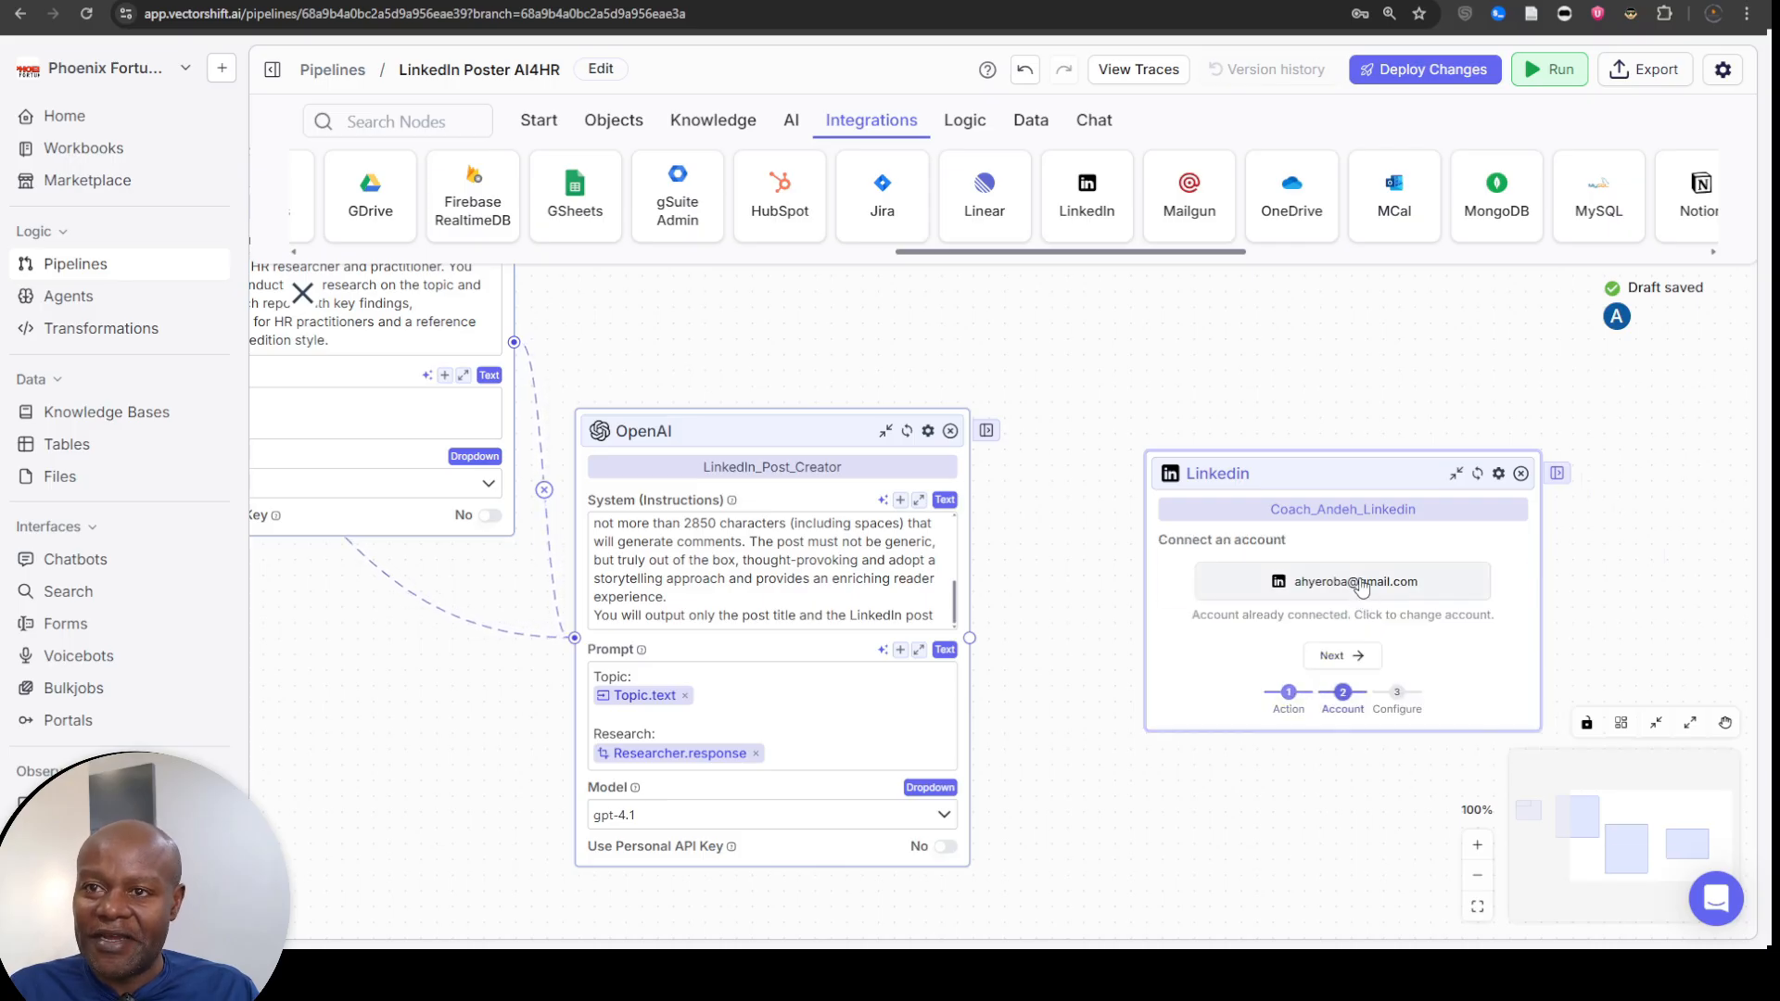
click(1344, 658)
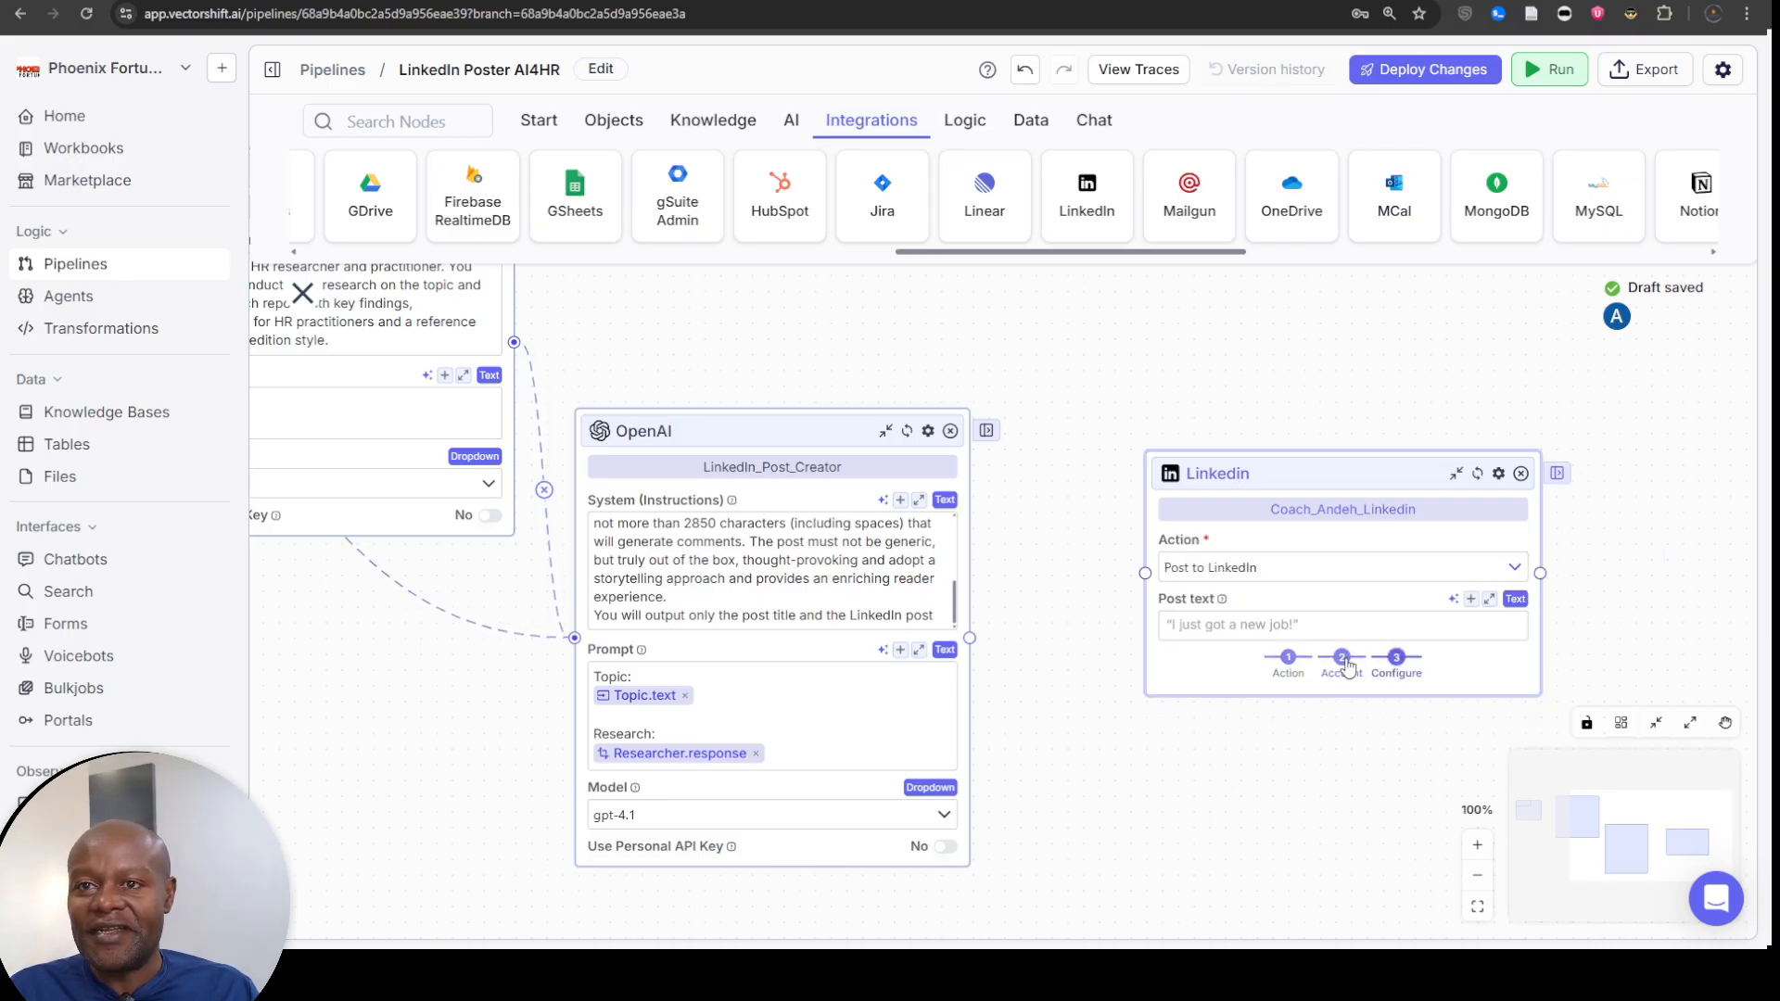
click(1209, 625)
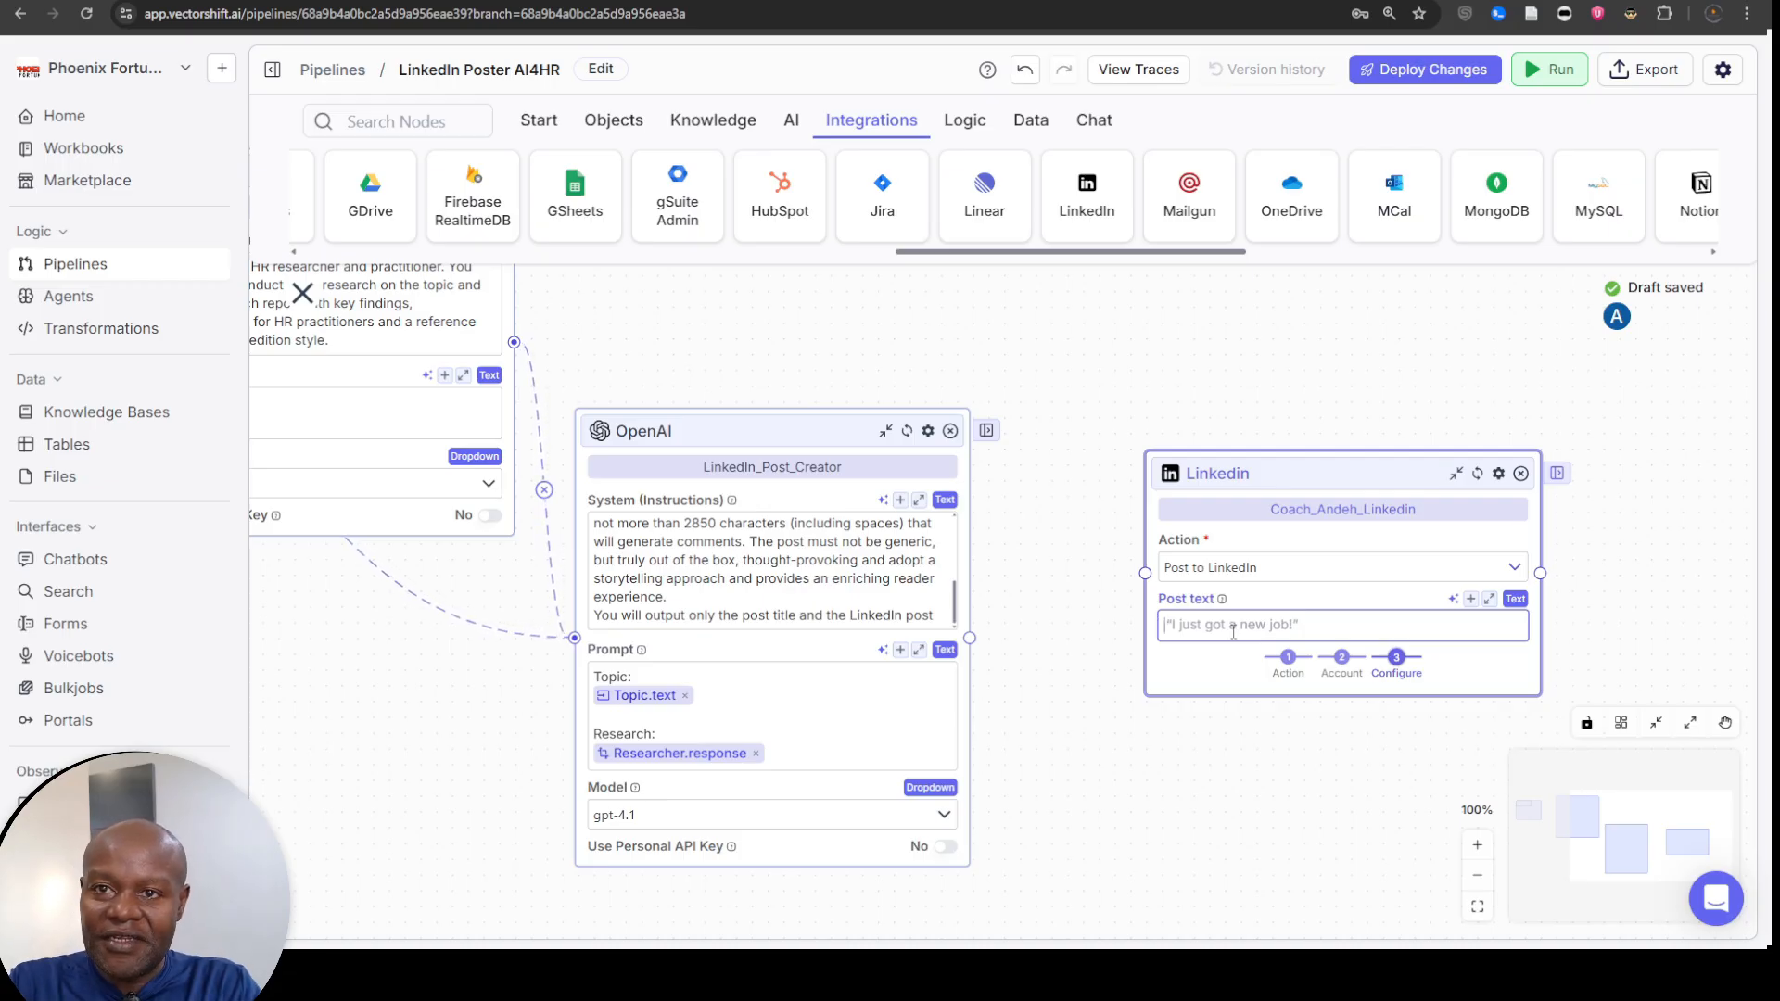
text({{)
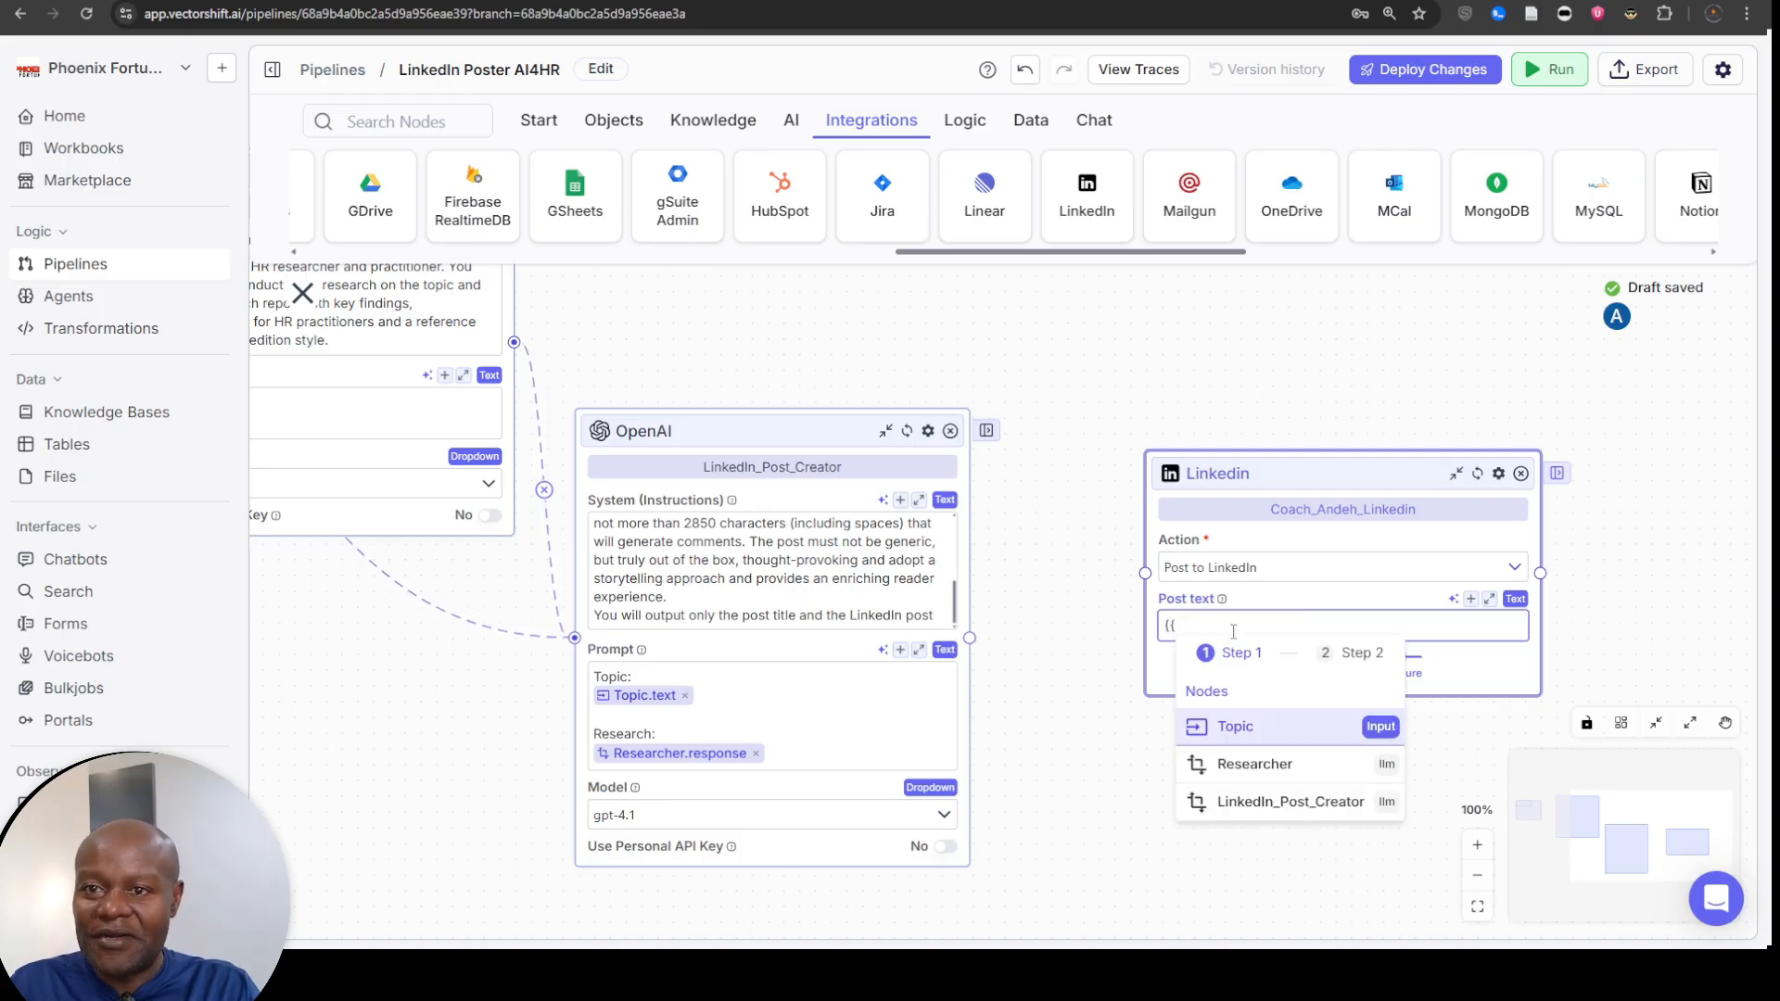
click(1243, 802)
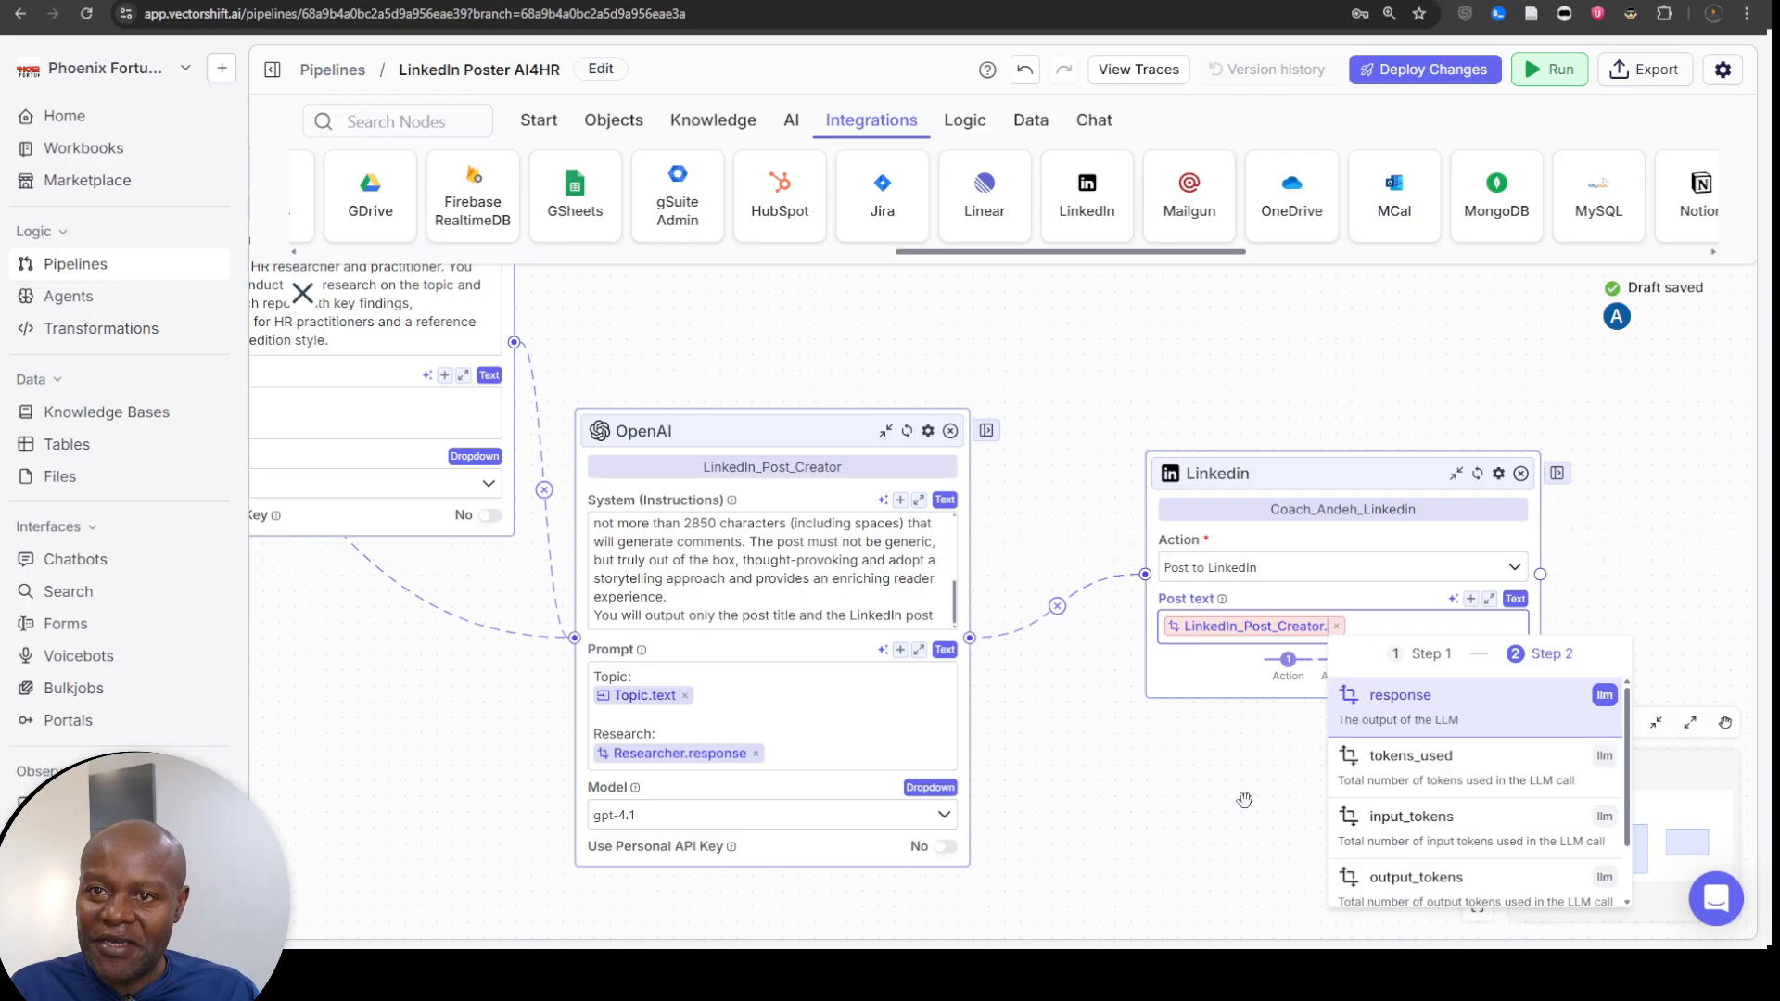
click(1432, 707)
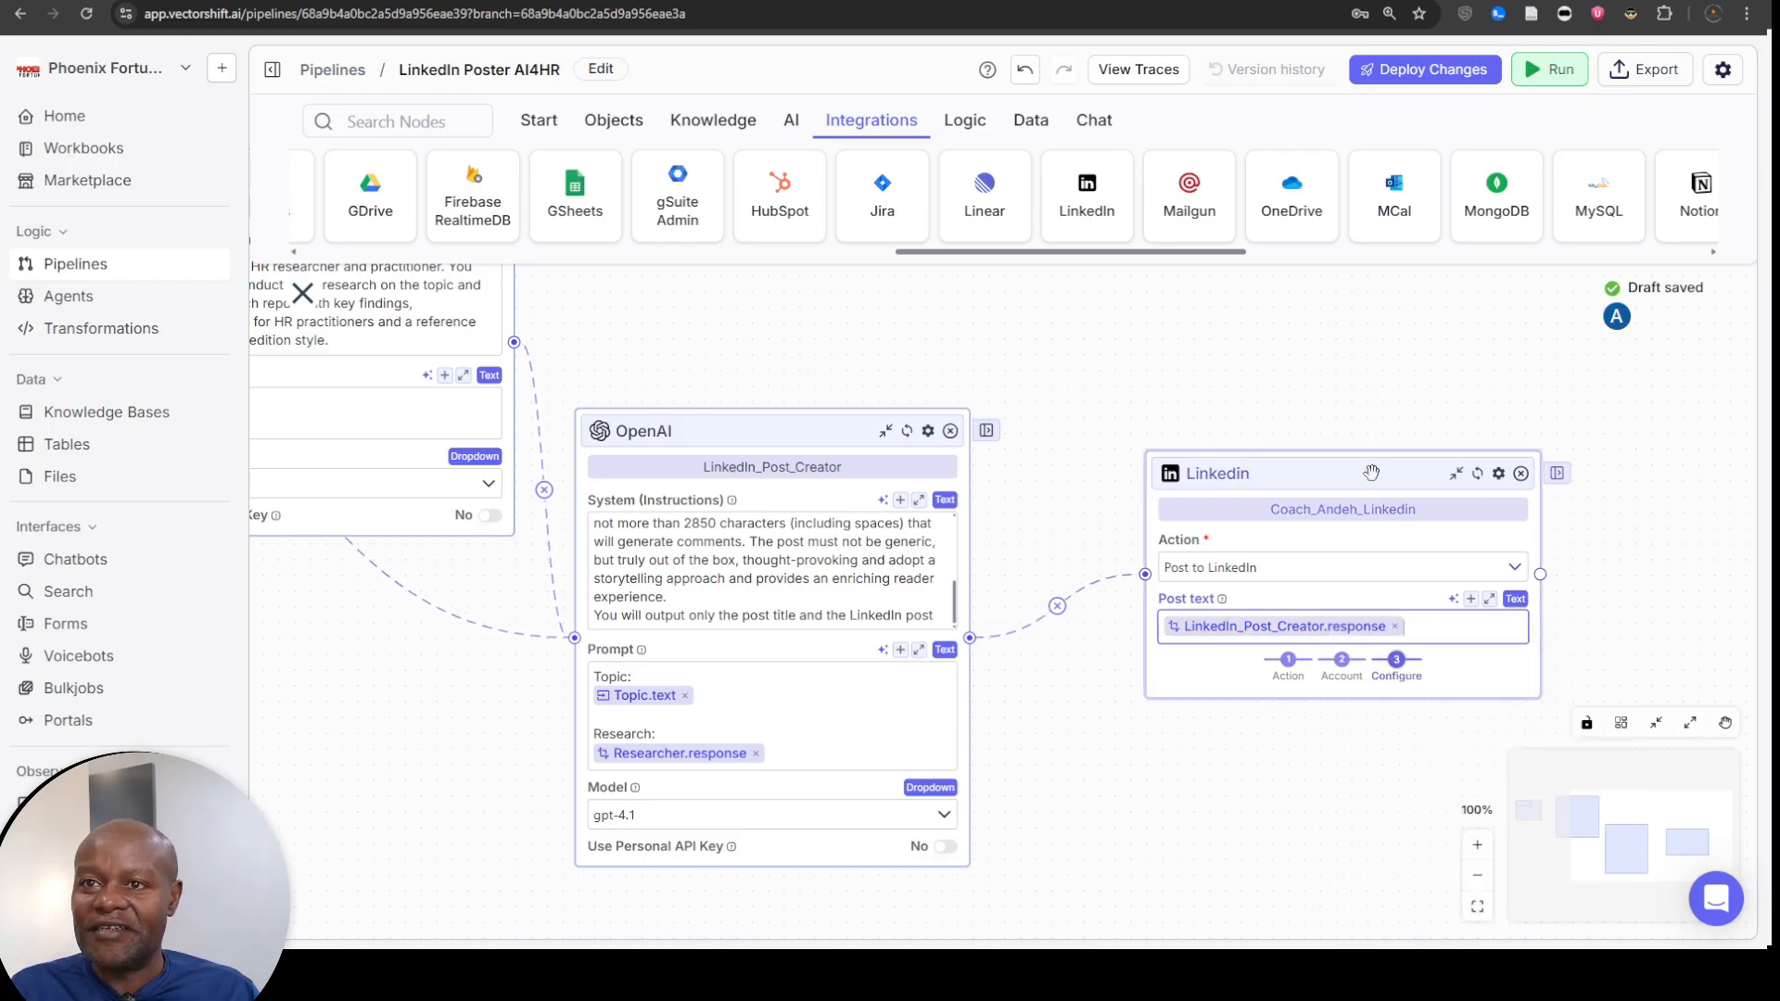
- Reposition the LinkedIn node to the right of LinkedIn_Post_Creator, slightly below that node's upper edge
drag(1370, 475, 1267, 514)
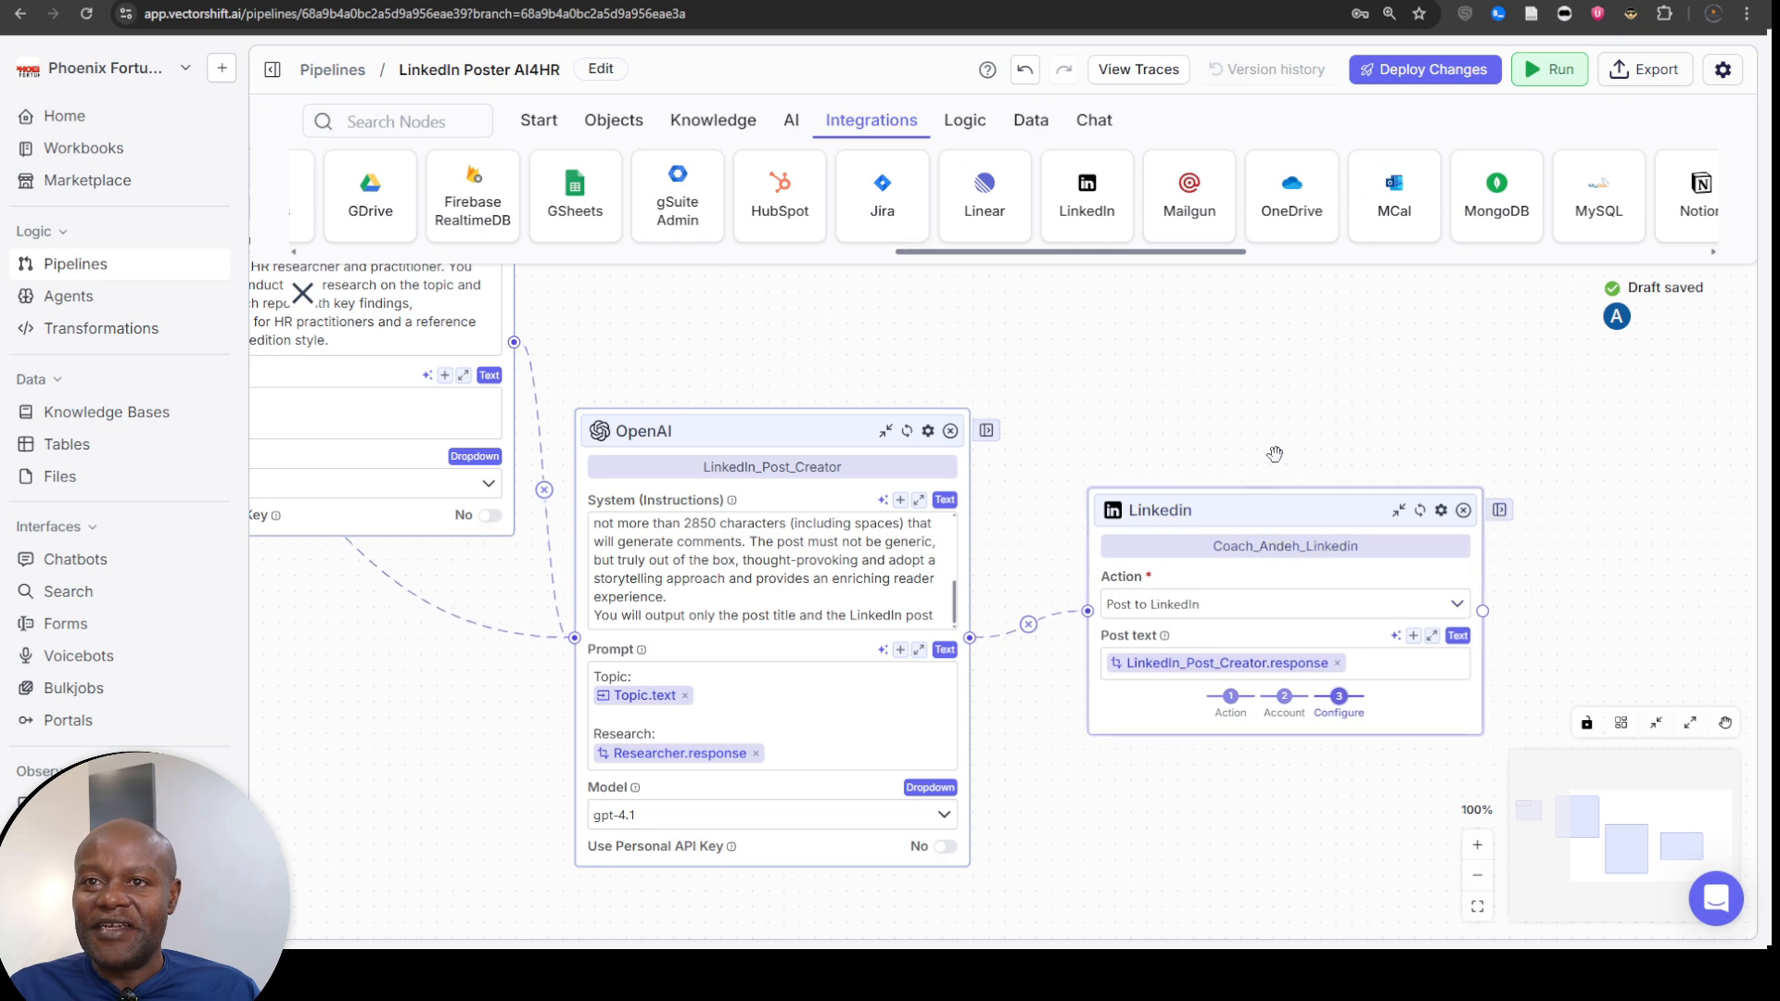
drag(1278, 428, 1195, 454)
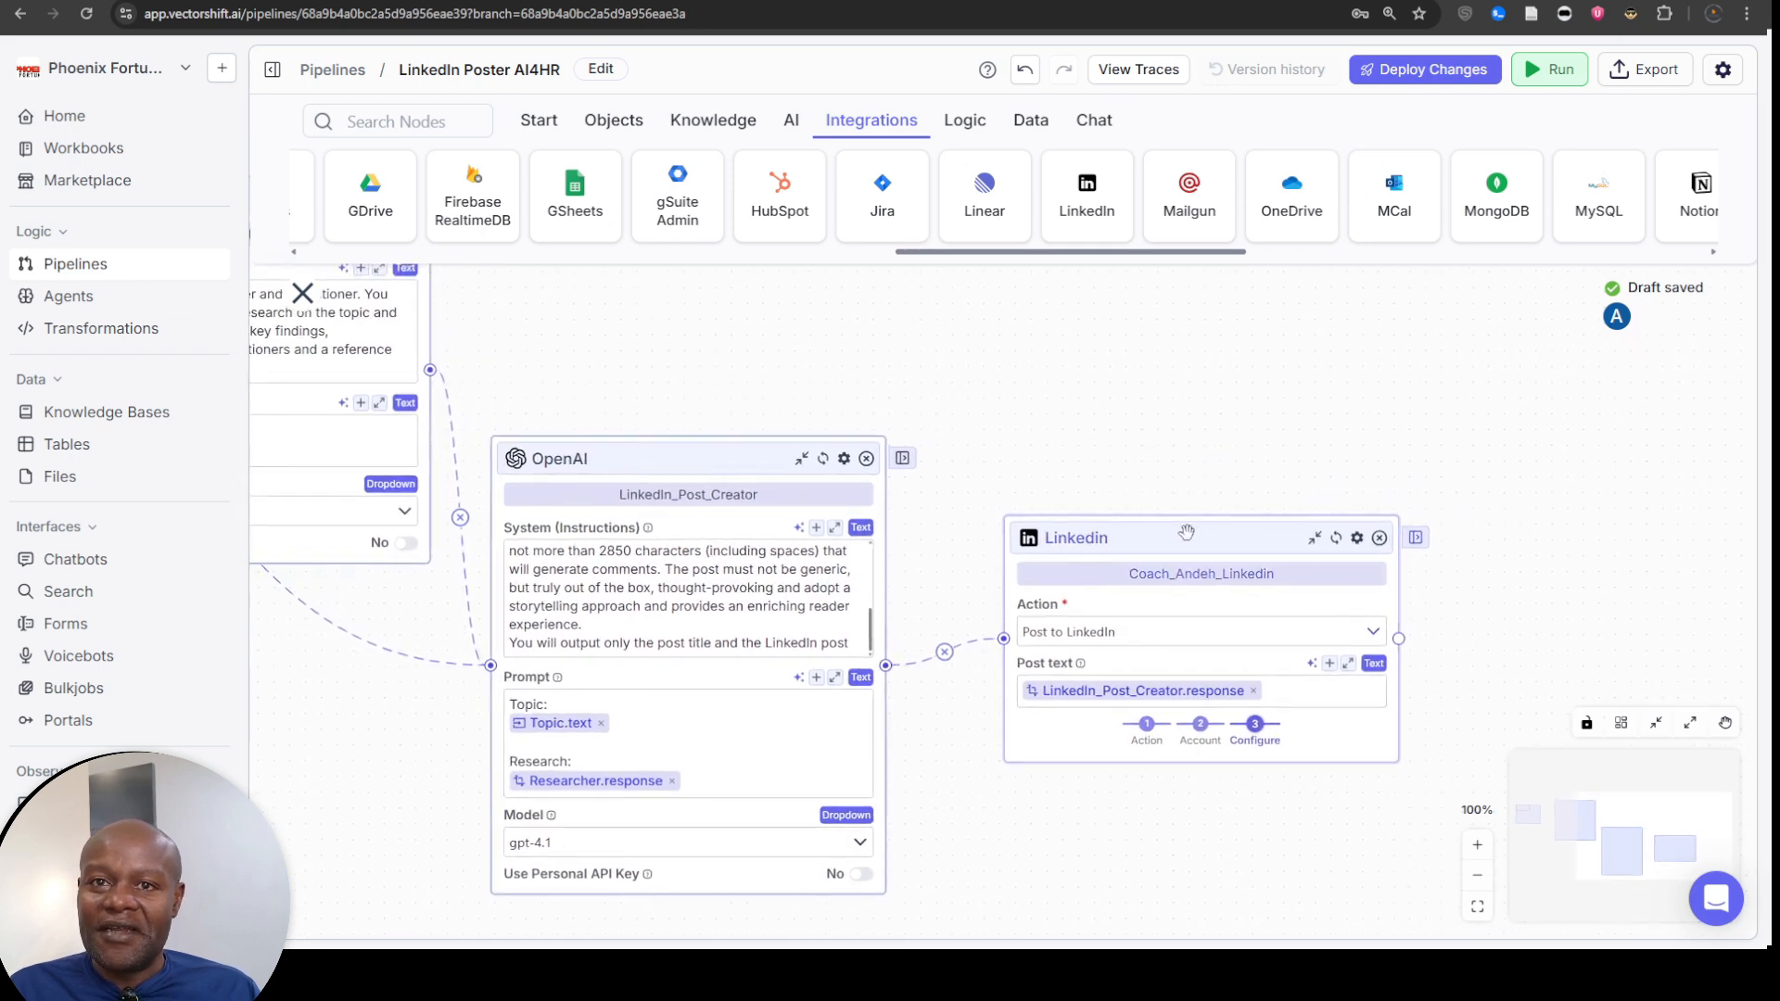
drag(1200, 527, 1259, 487)
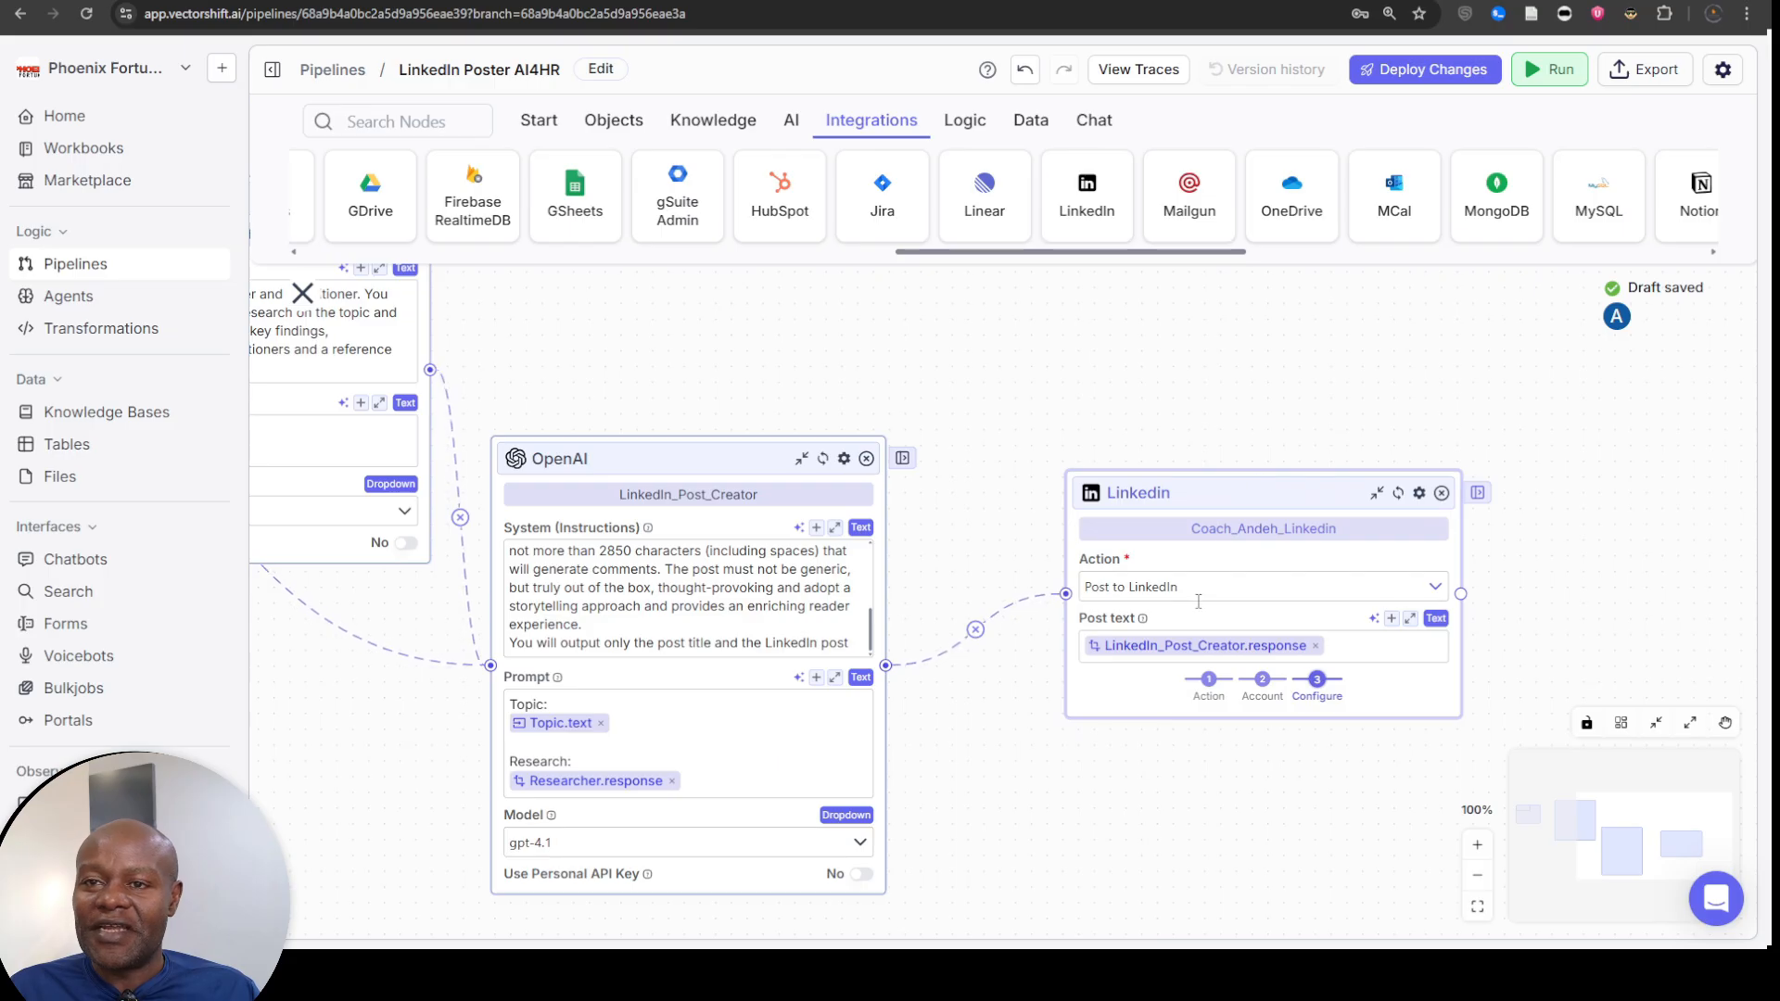
drag(1163, 795, 1099, 790)
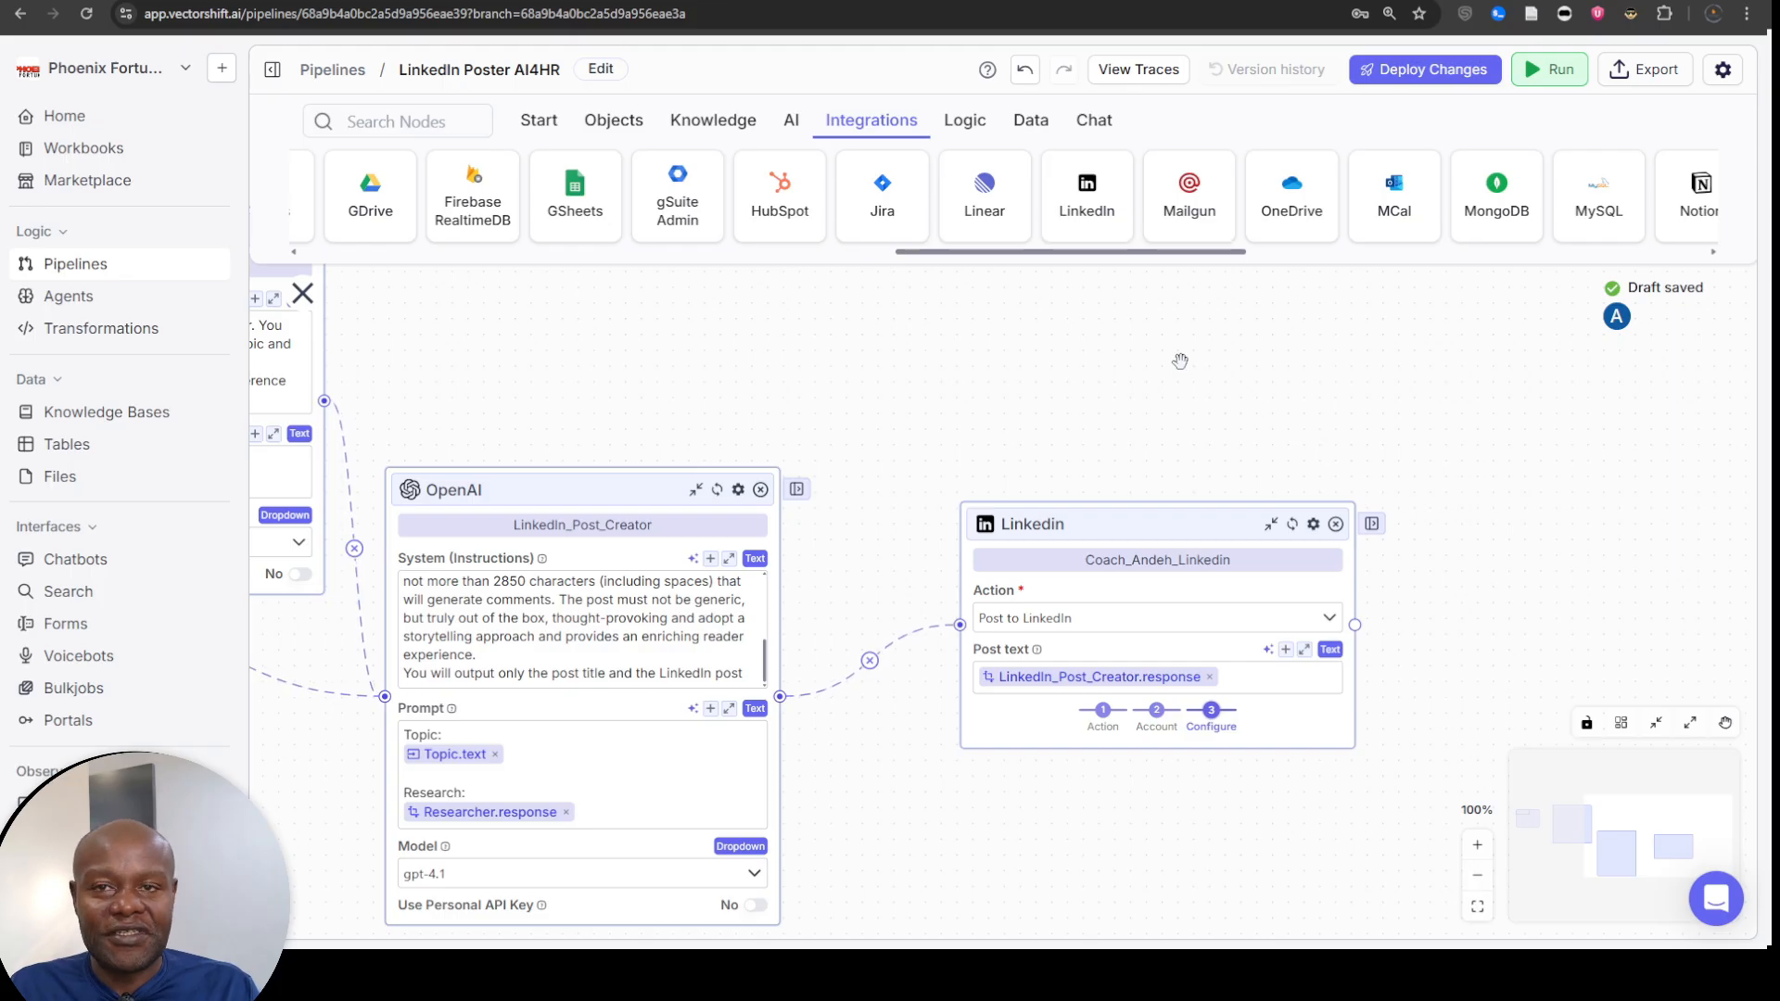
drag(1170, 526, 1171, 556)
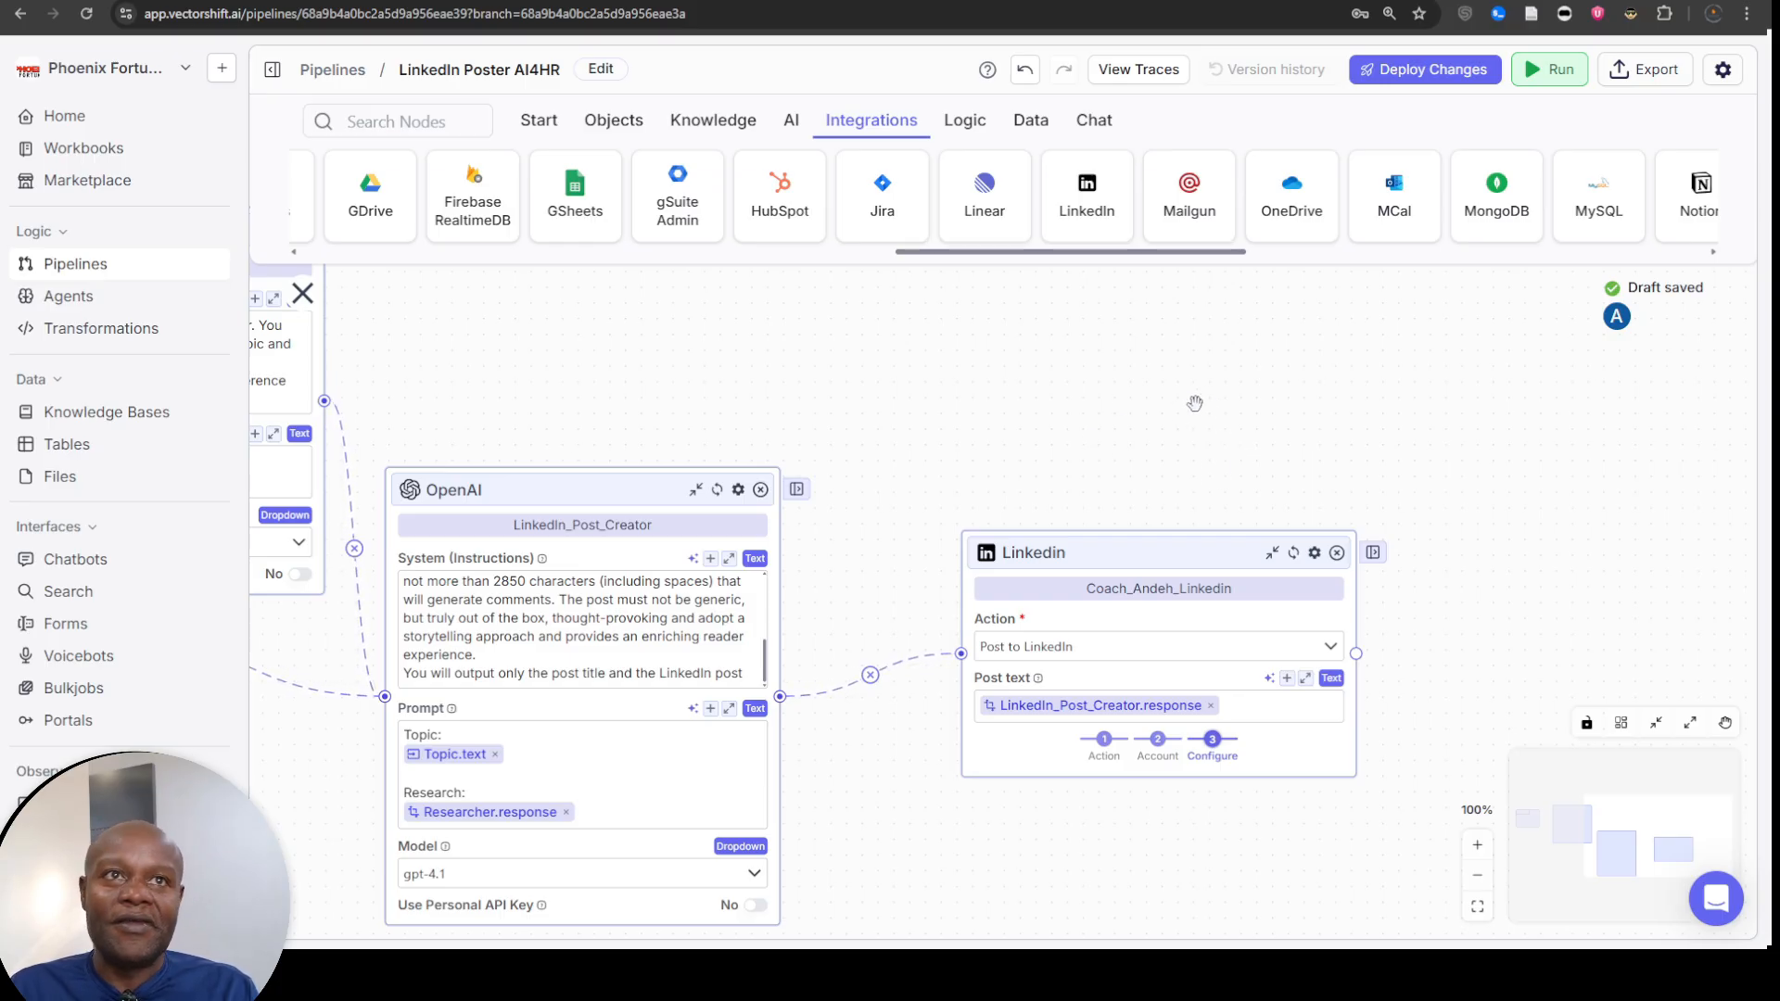
drag(1195, 403, 1170, 420)
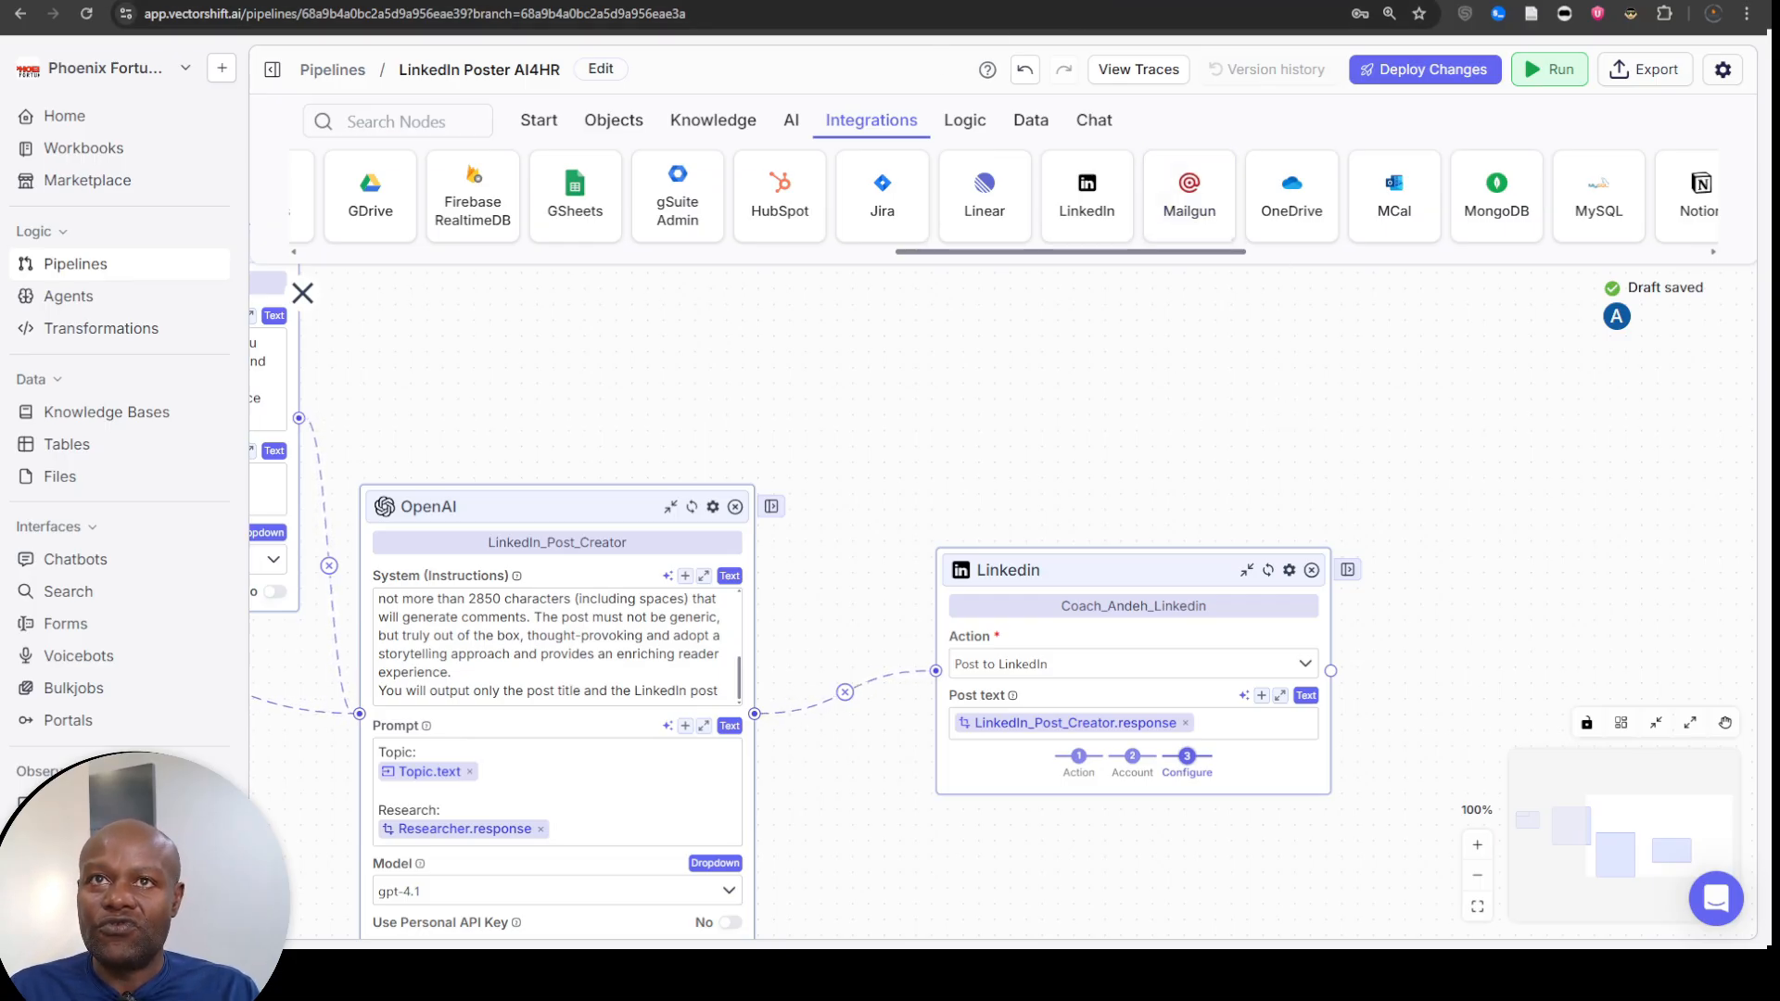
- Switch to Google Drive, create a blank Google Sheets spreadsheet and title it "AI"
key(ctrl+Tab)
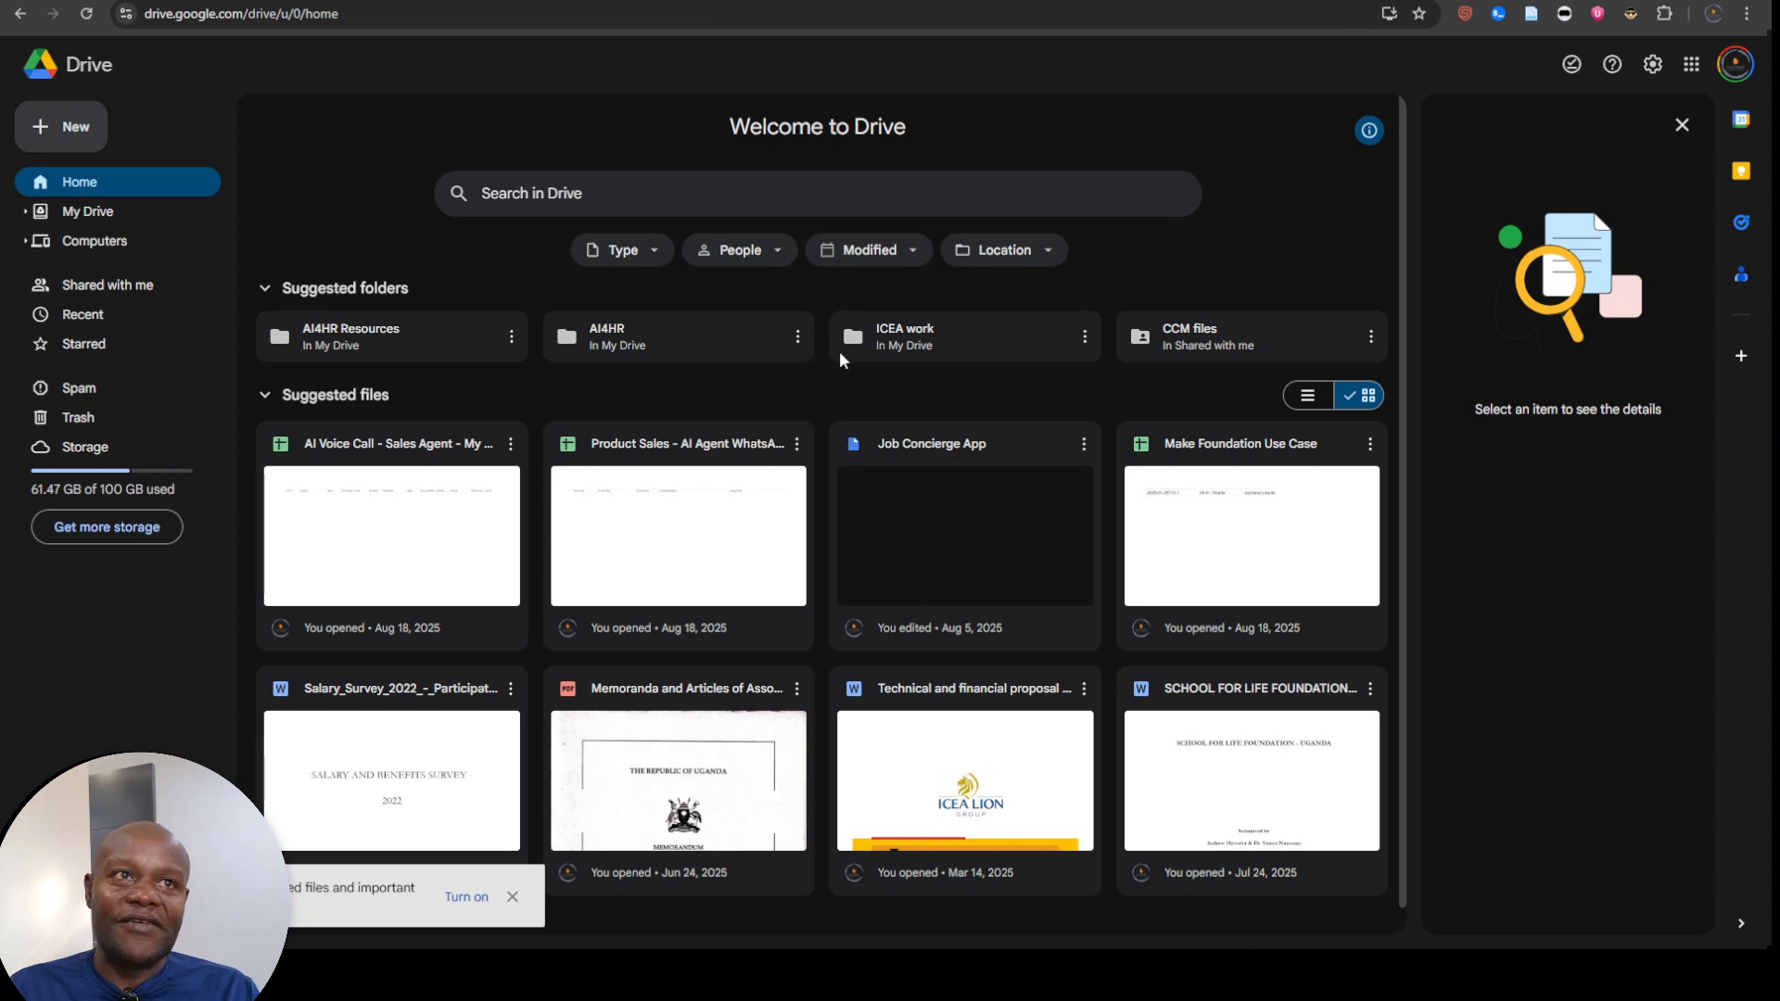
click(66, 129)
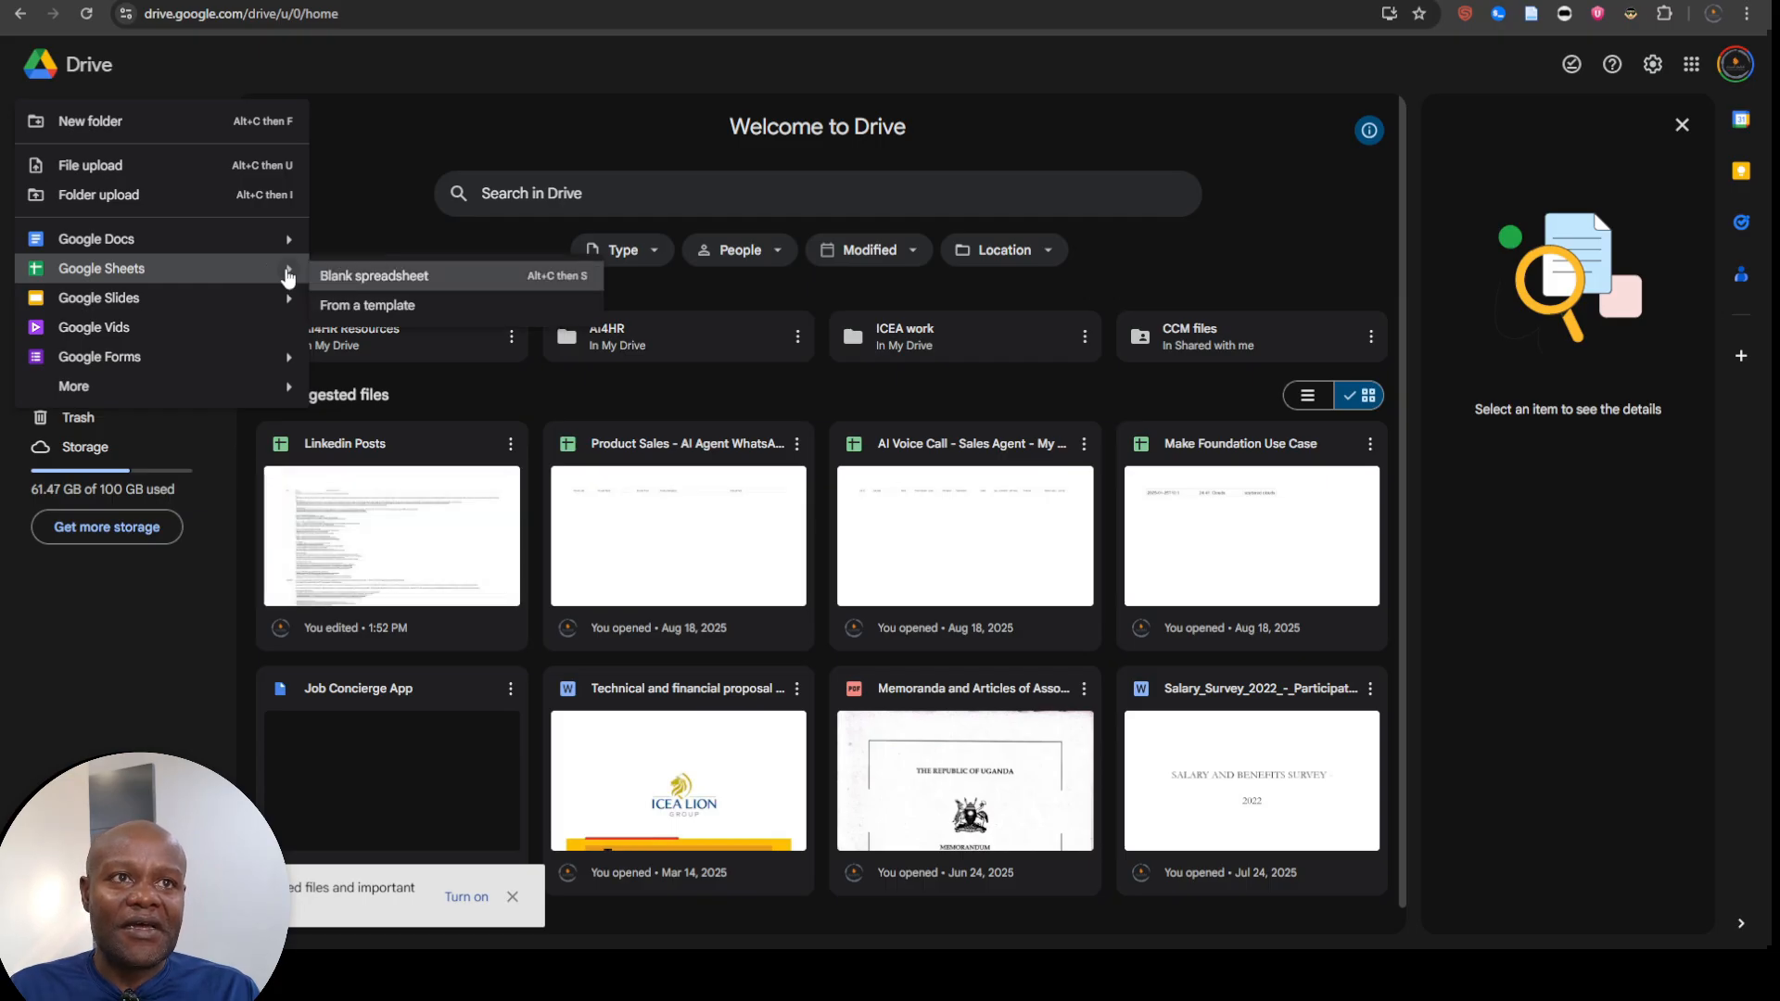
click(329, 278)
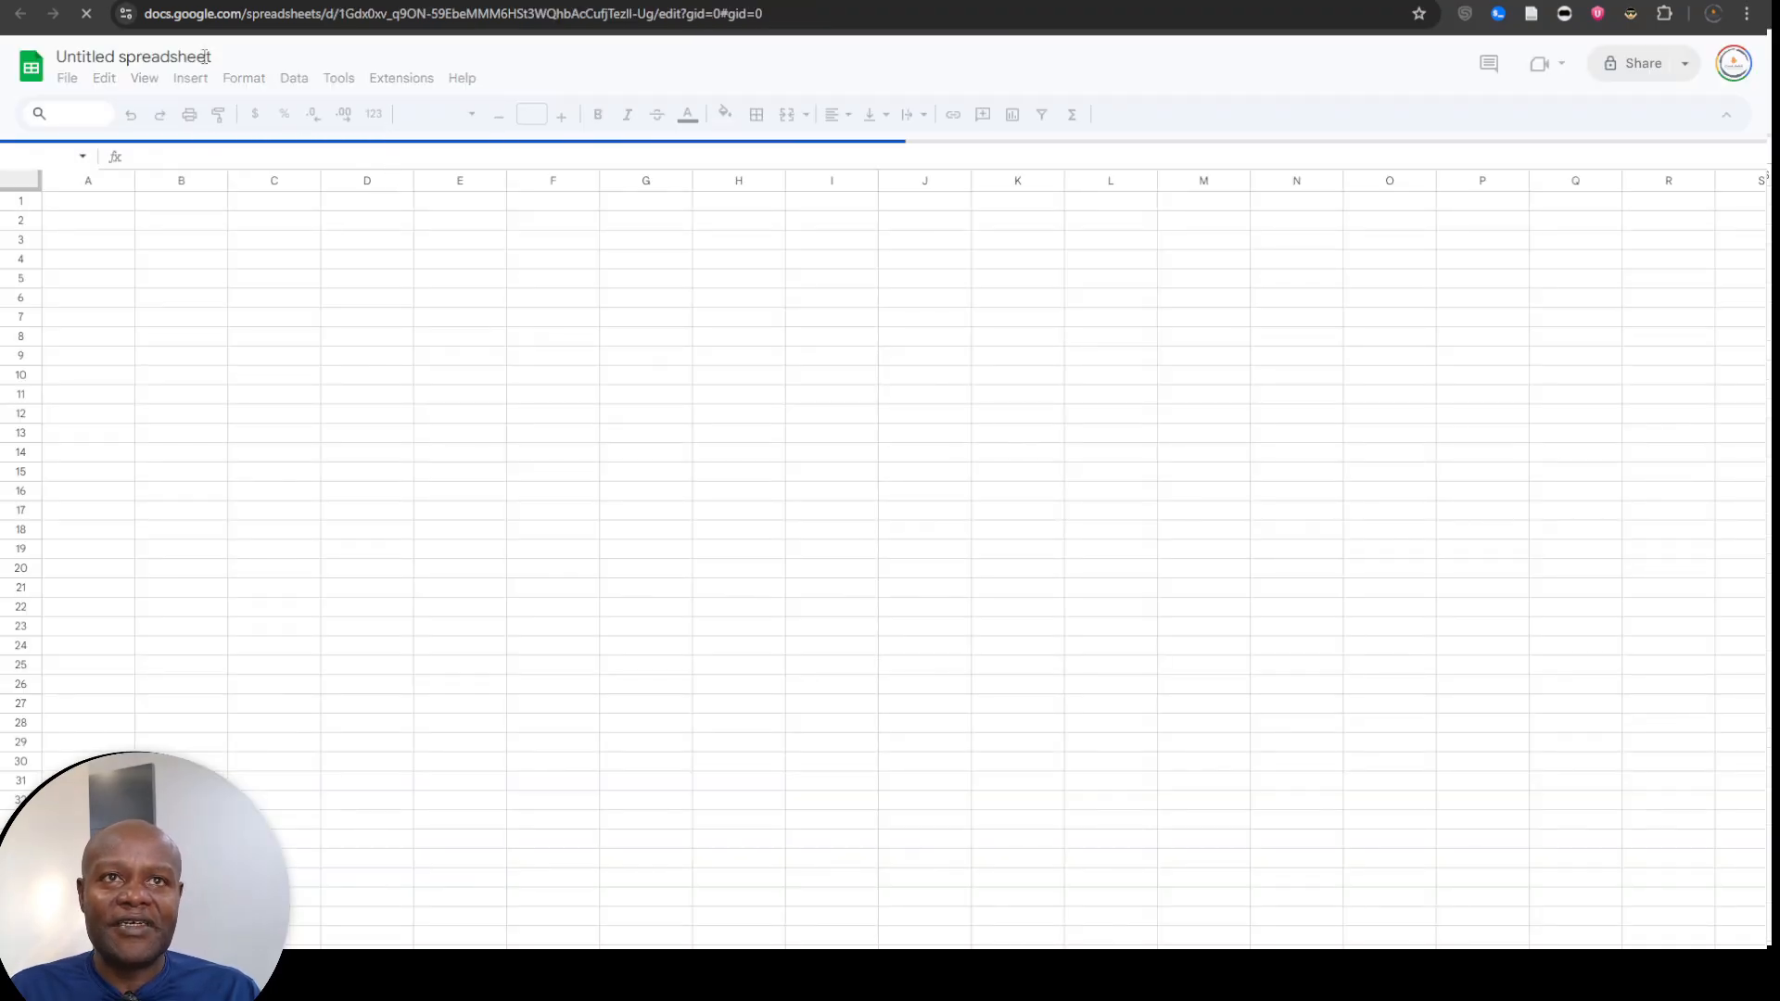
click(206, 57)
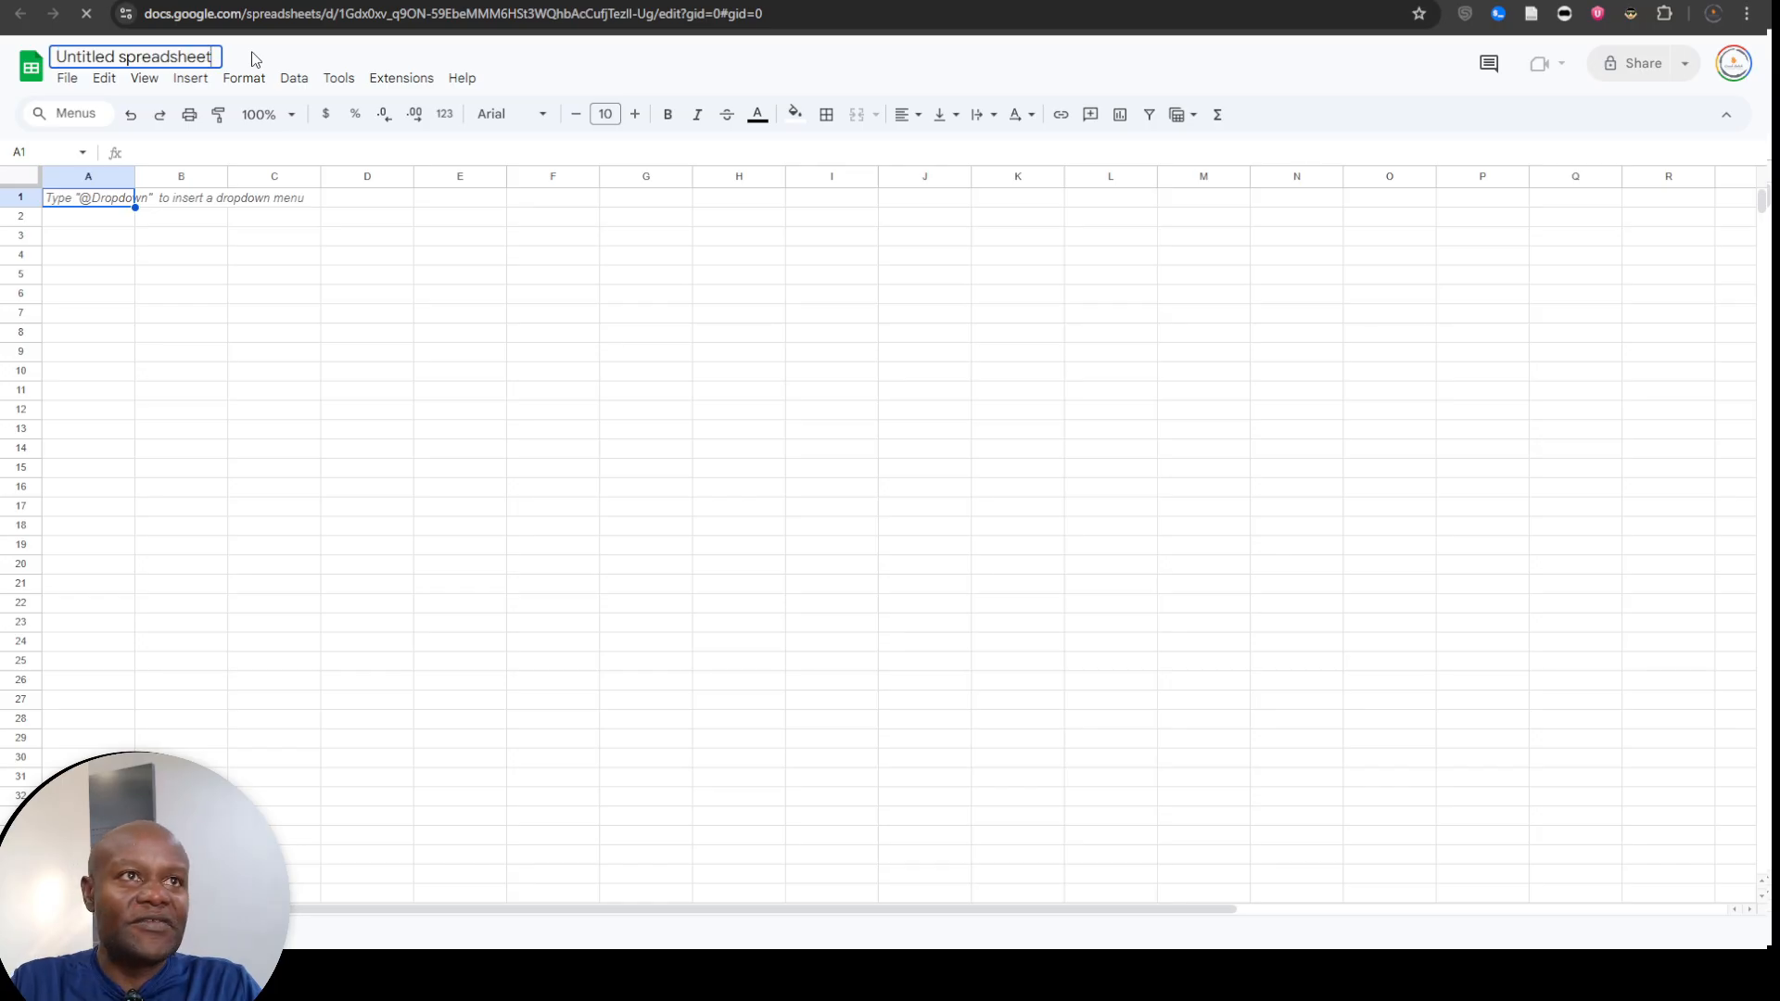
text(Al)
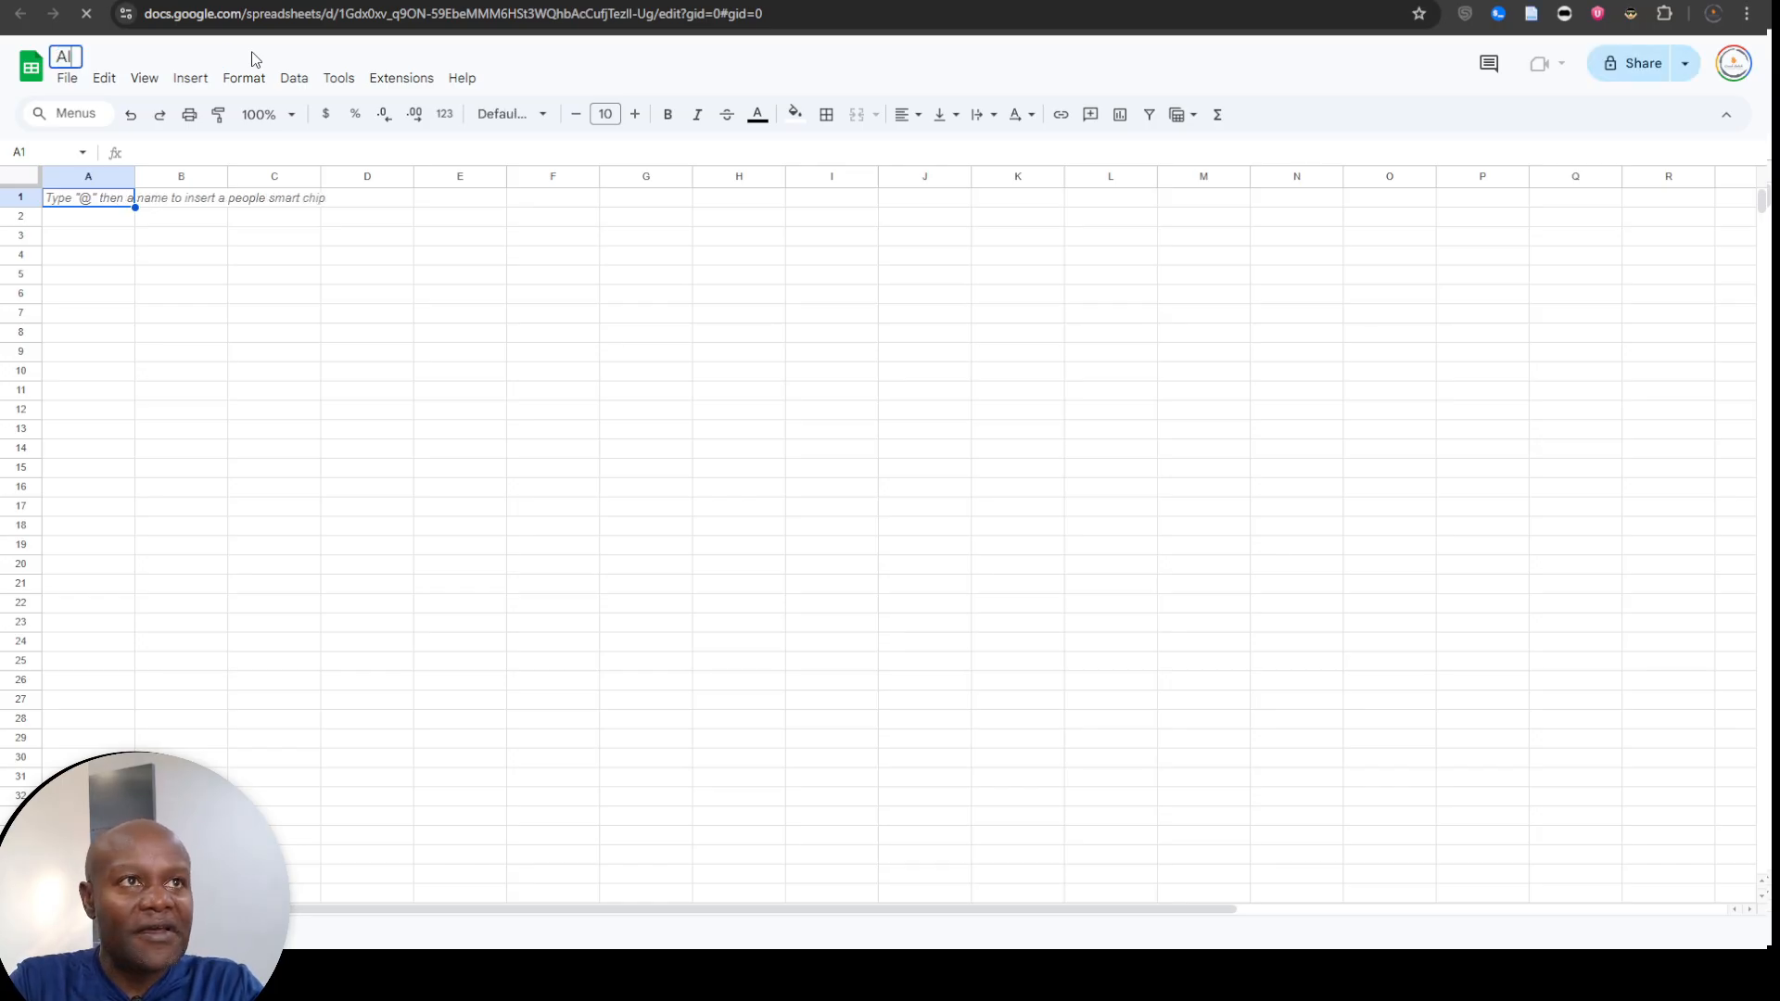
key(Return)
text(4HR)
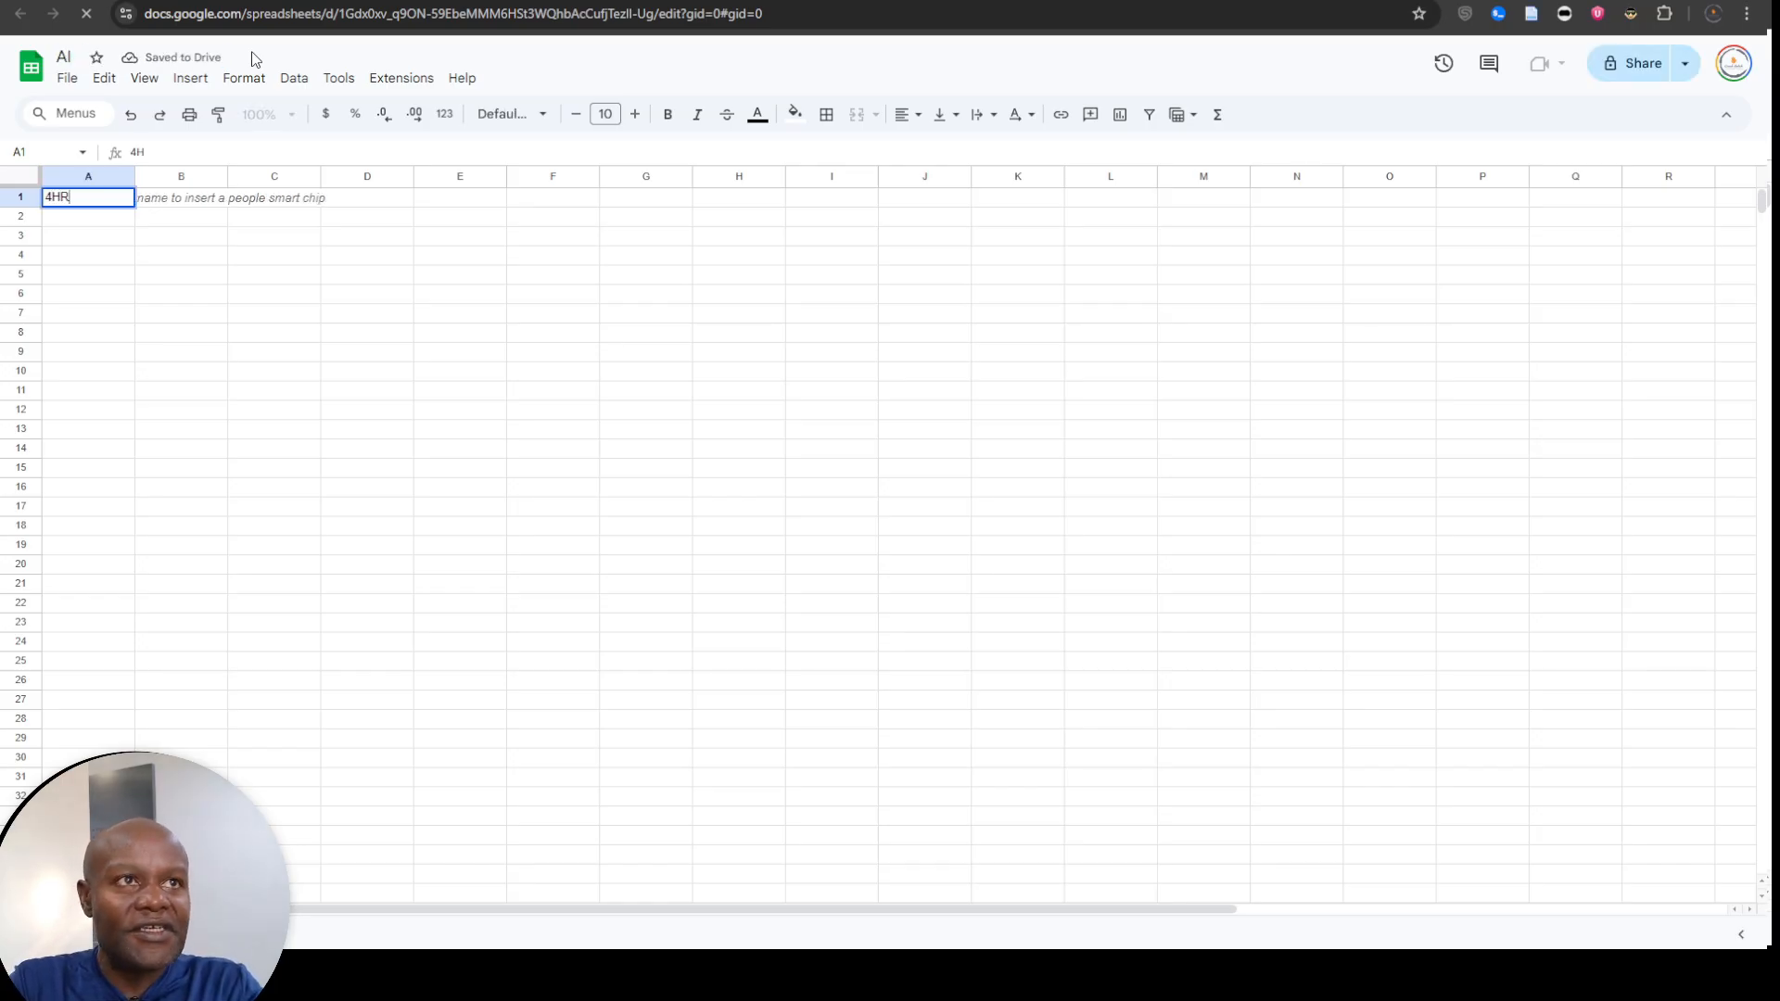
key(BackSpace)
key(BackSpace)
key(BackSpace)
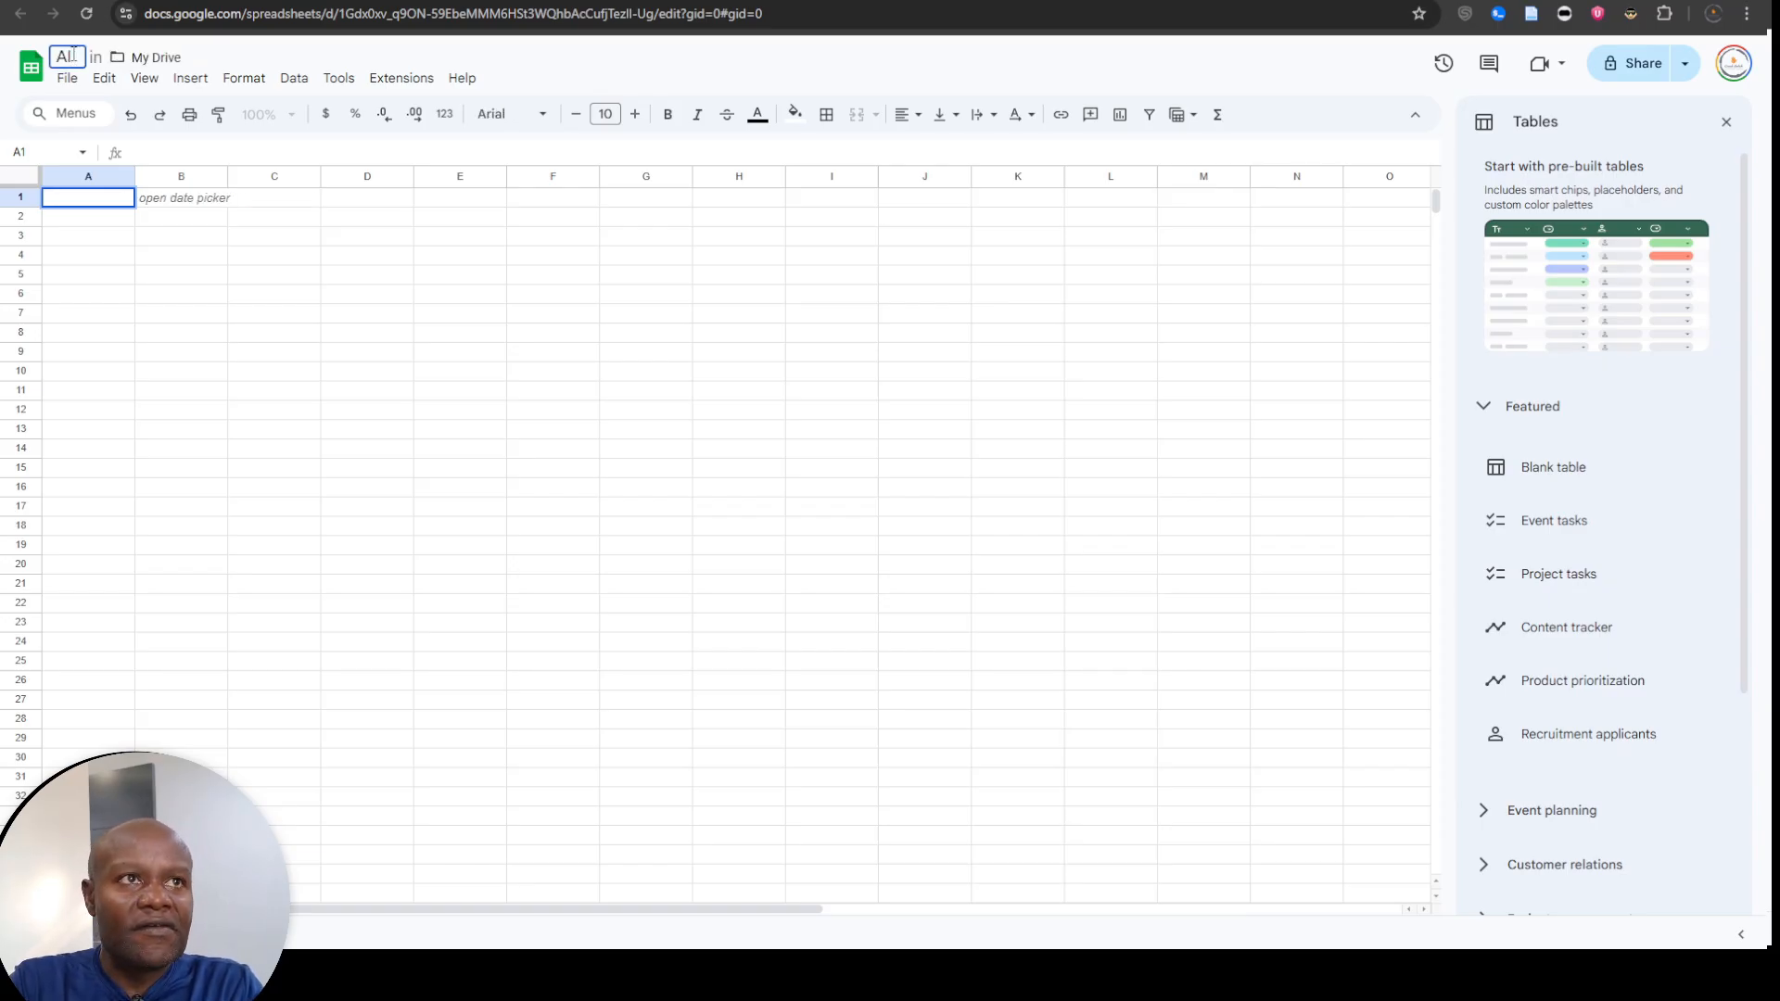
- Extend the spreadsheet's title to "AI4 HR LinkedIn Poster"
text(4 HR Lin)
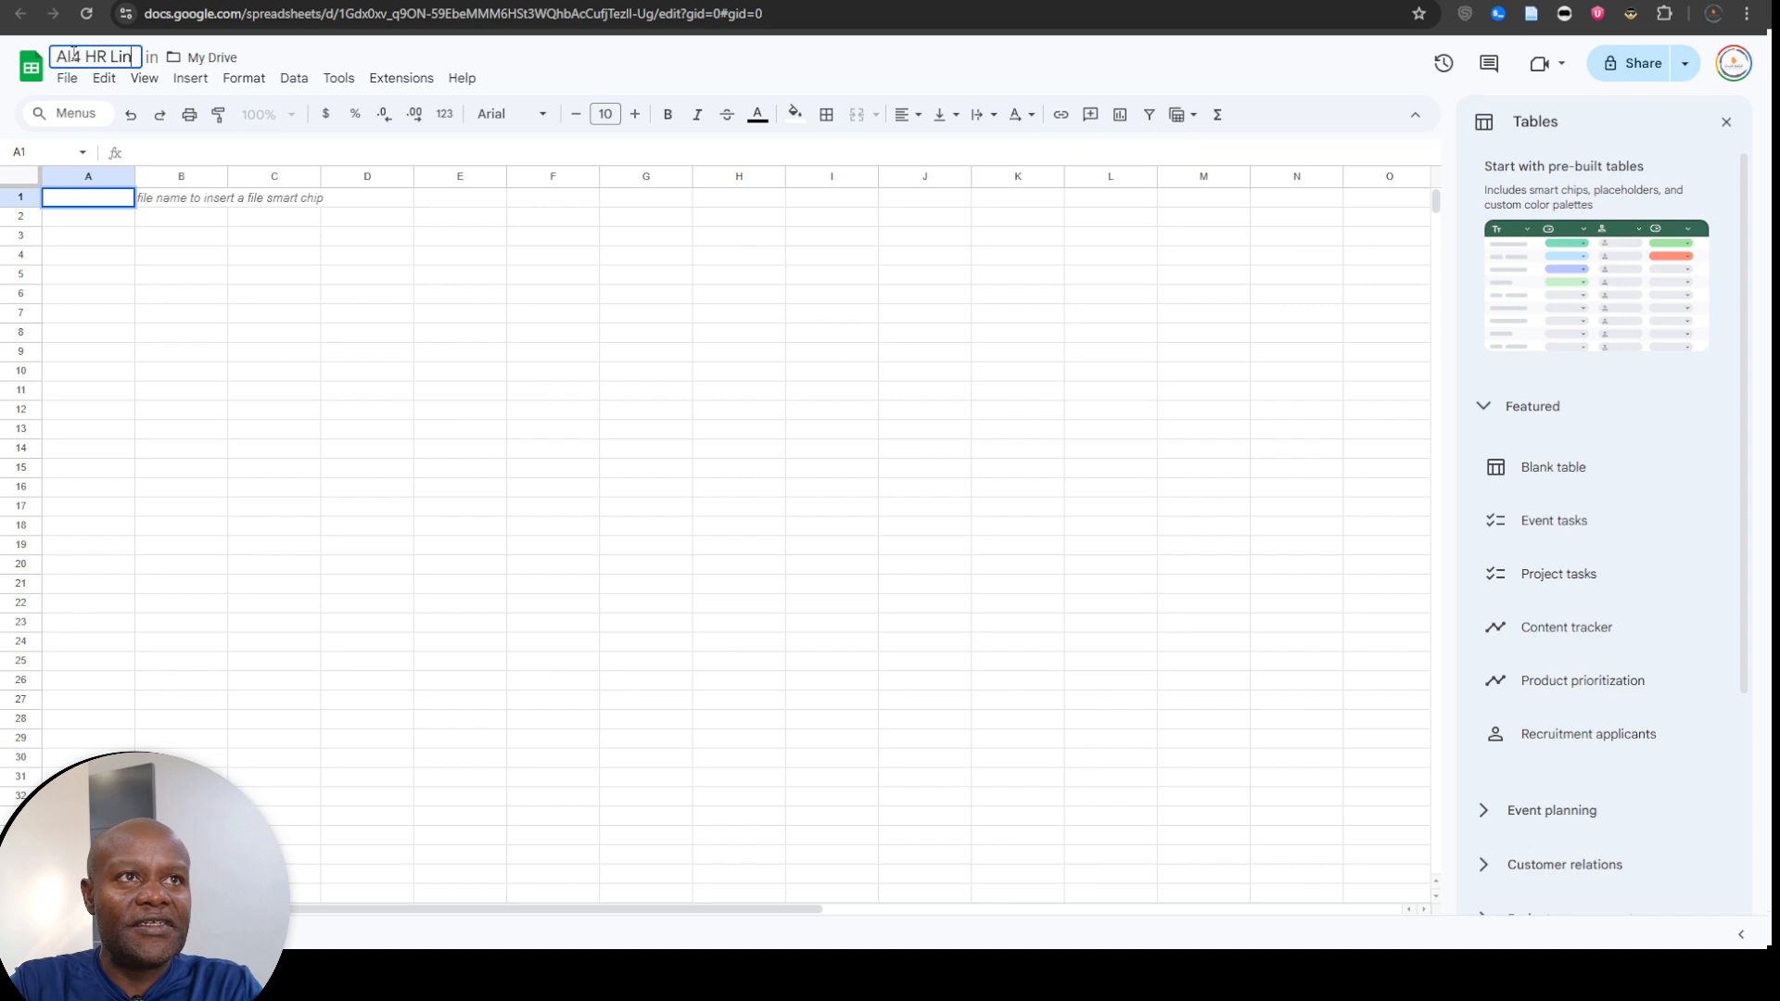
text(kedIn Poster)
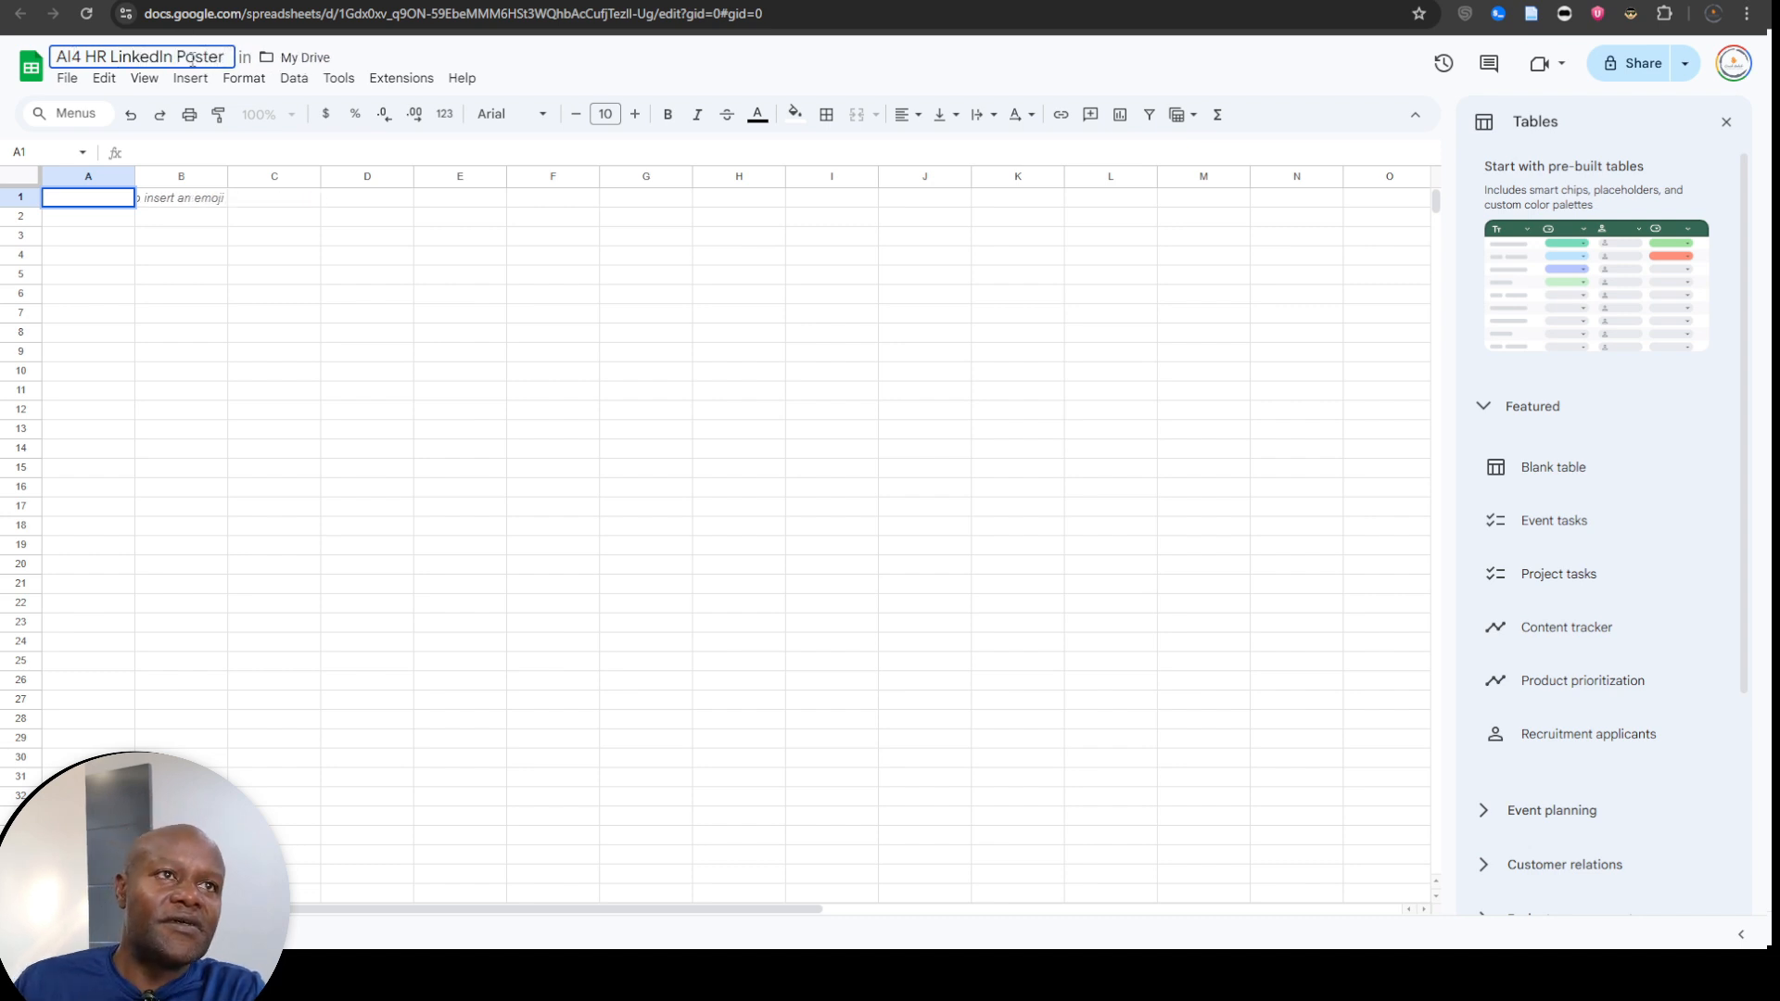
click(157, 371)
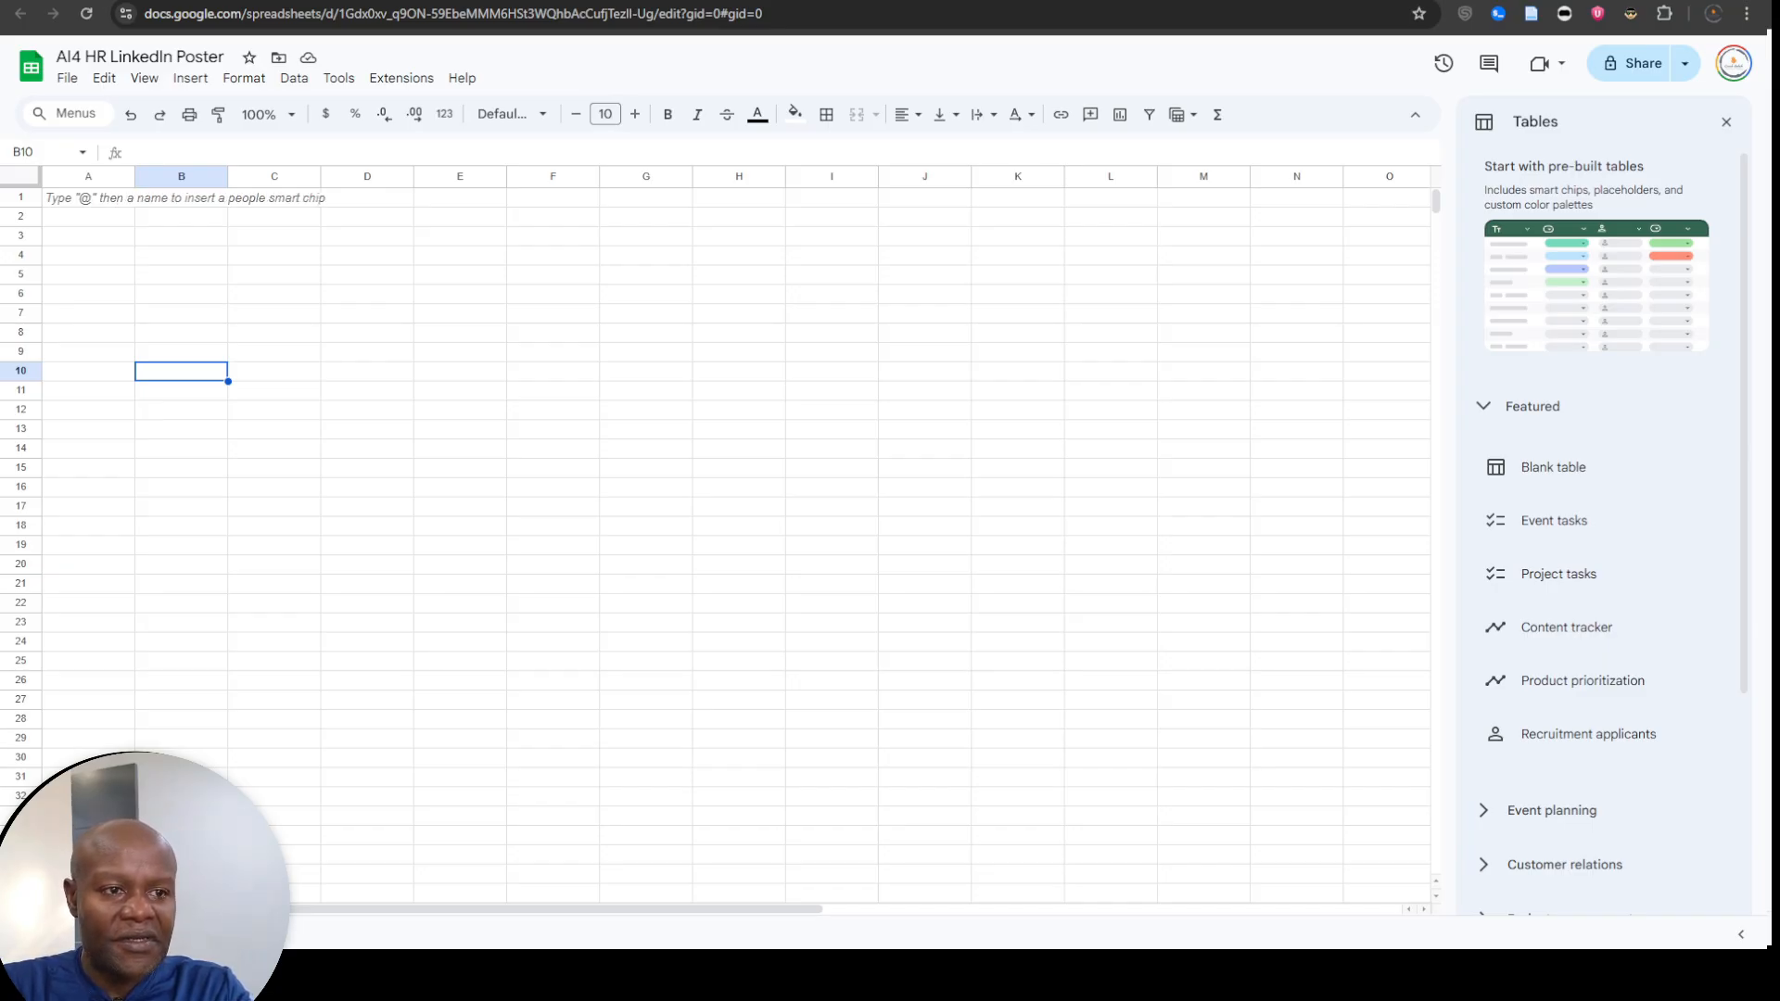
- Enter the column headers Date in cell A1 and Post in cell B1
click(102, 200)
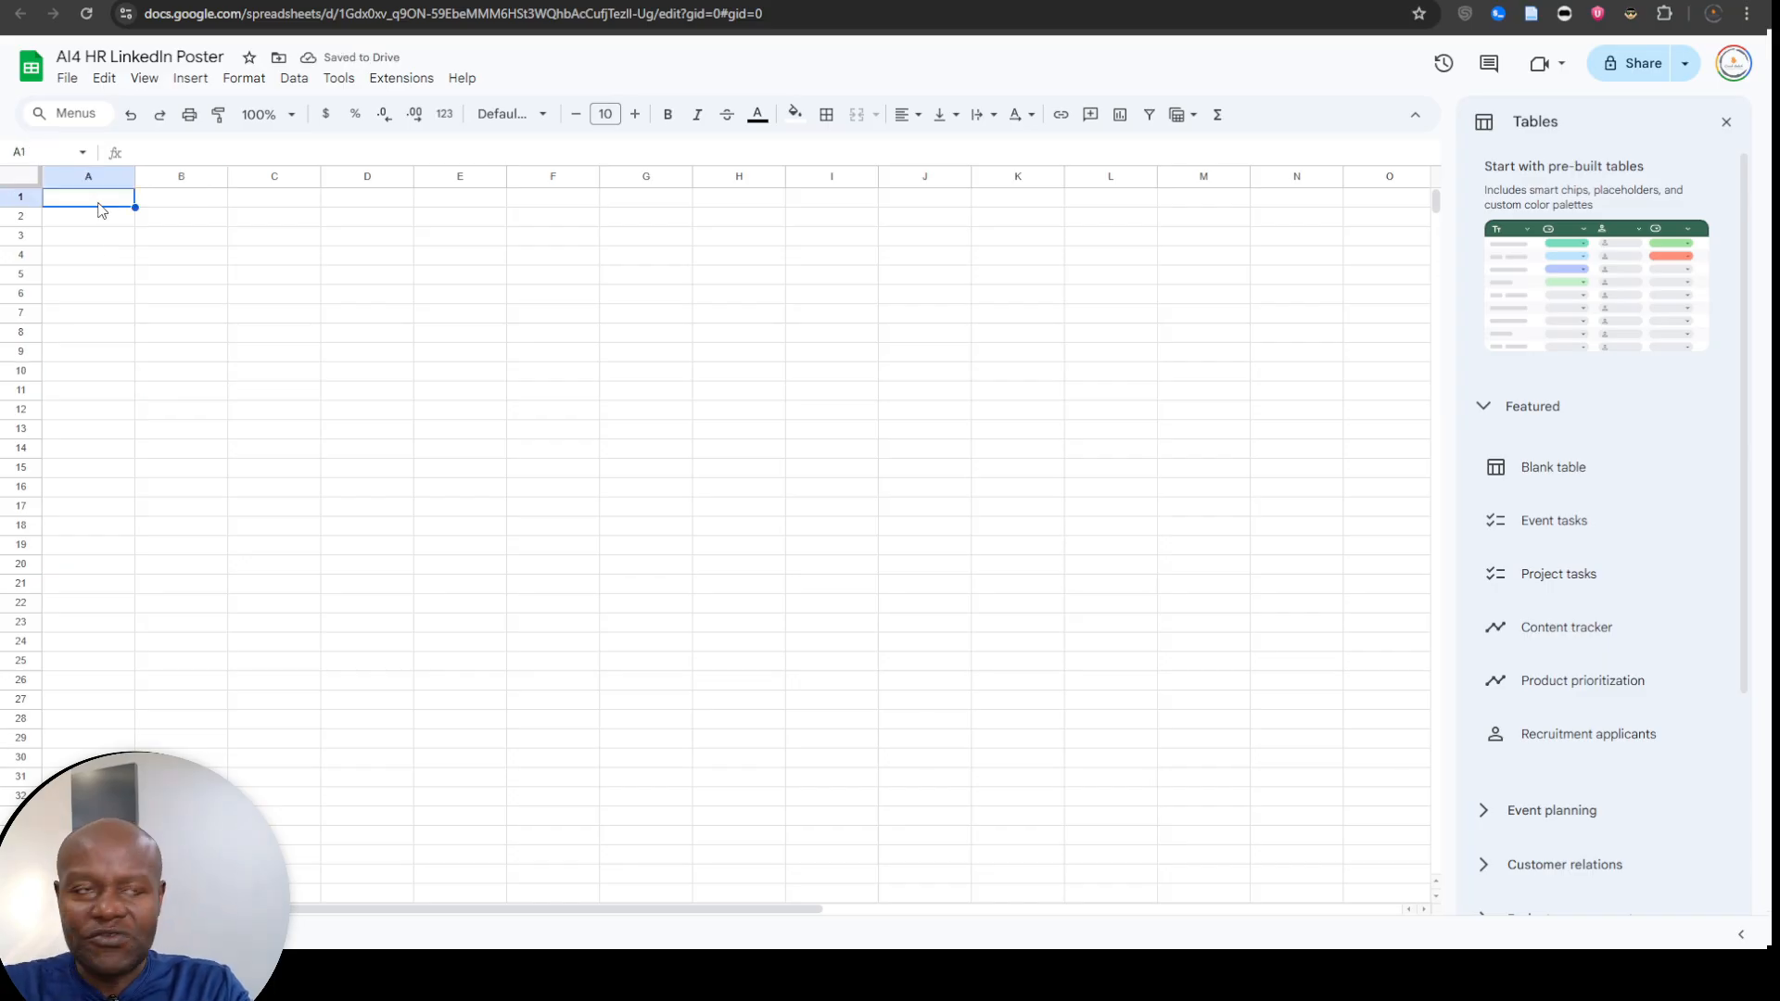
text(Date)
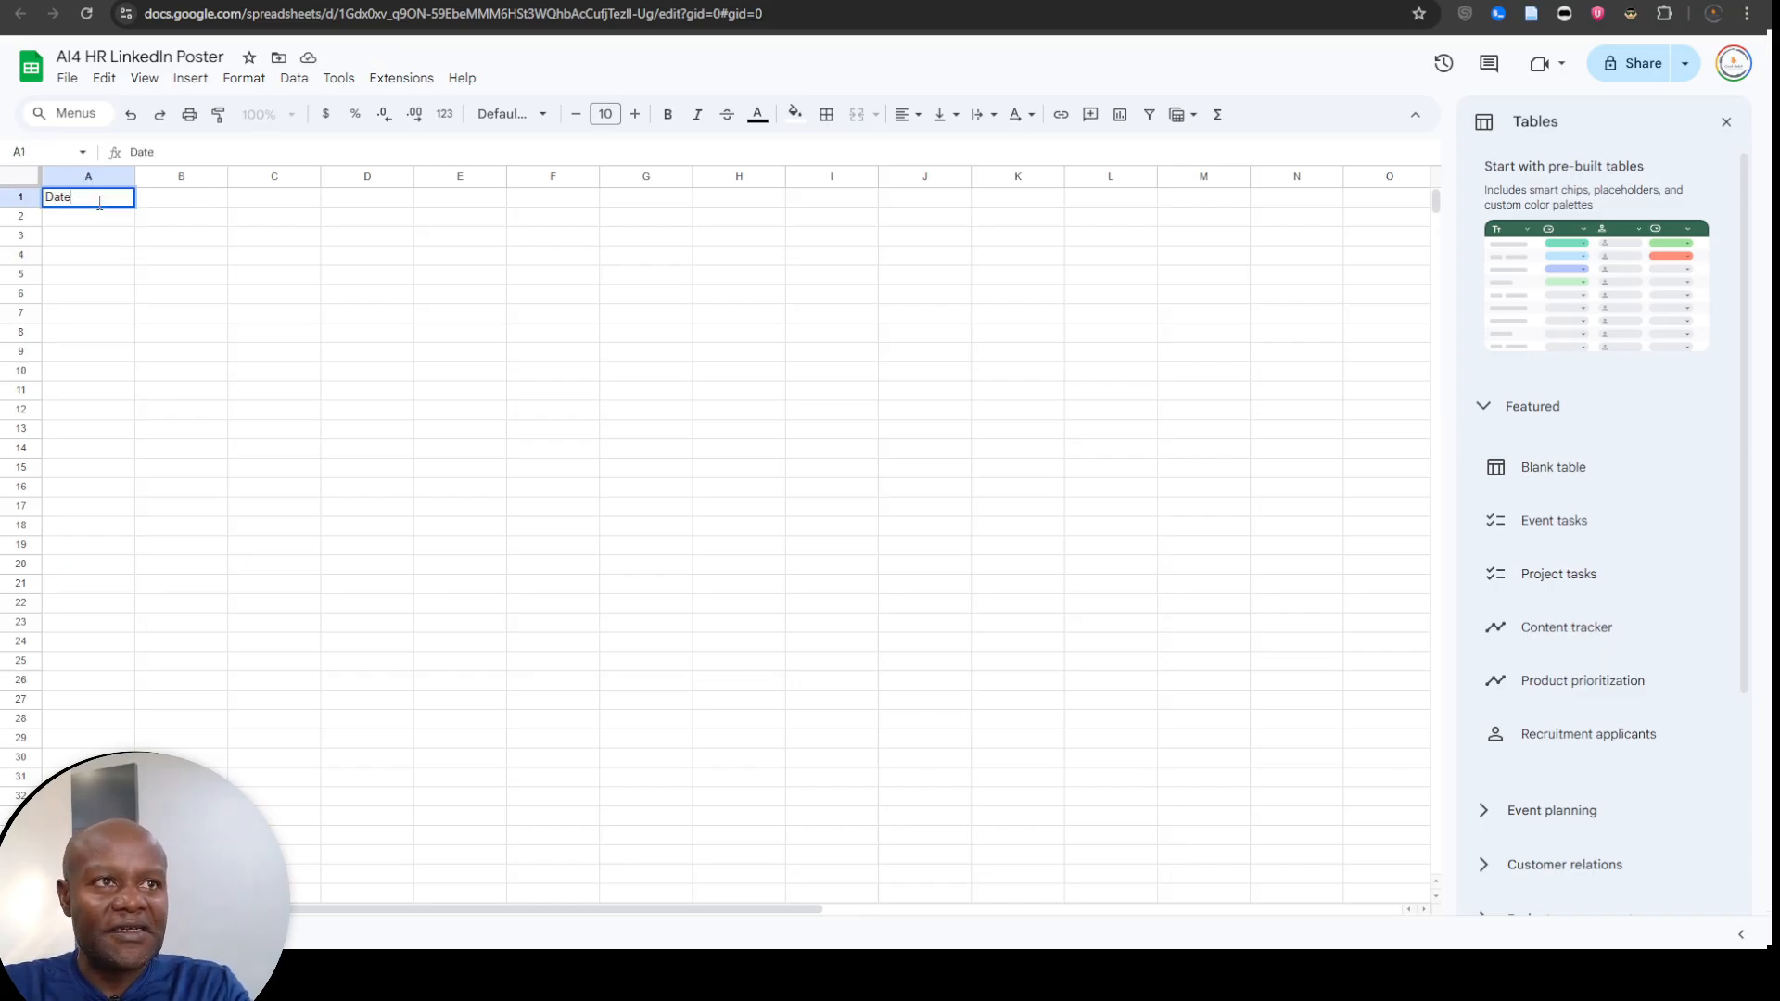
key(Tab)
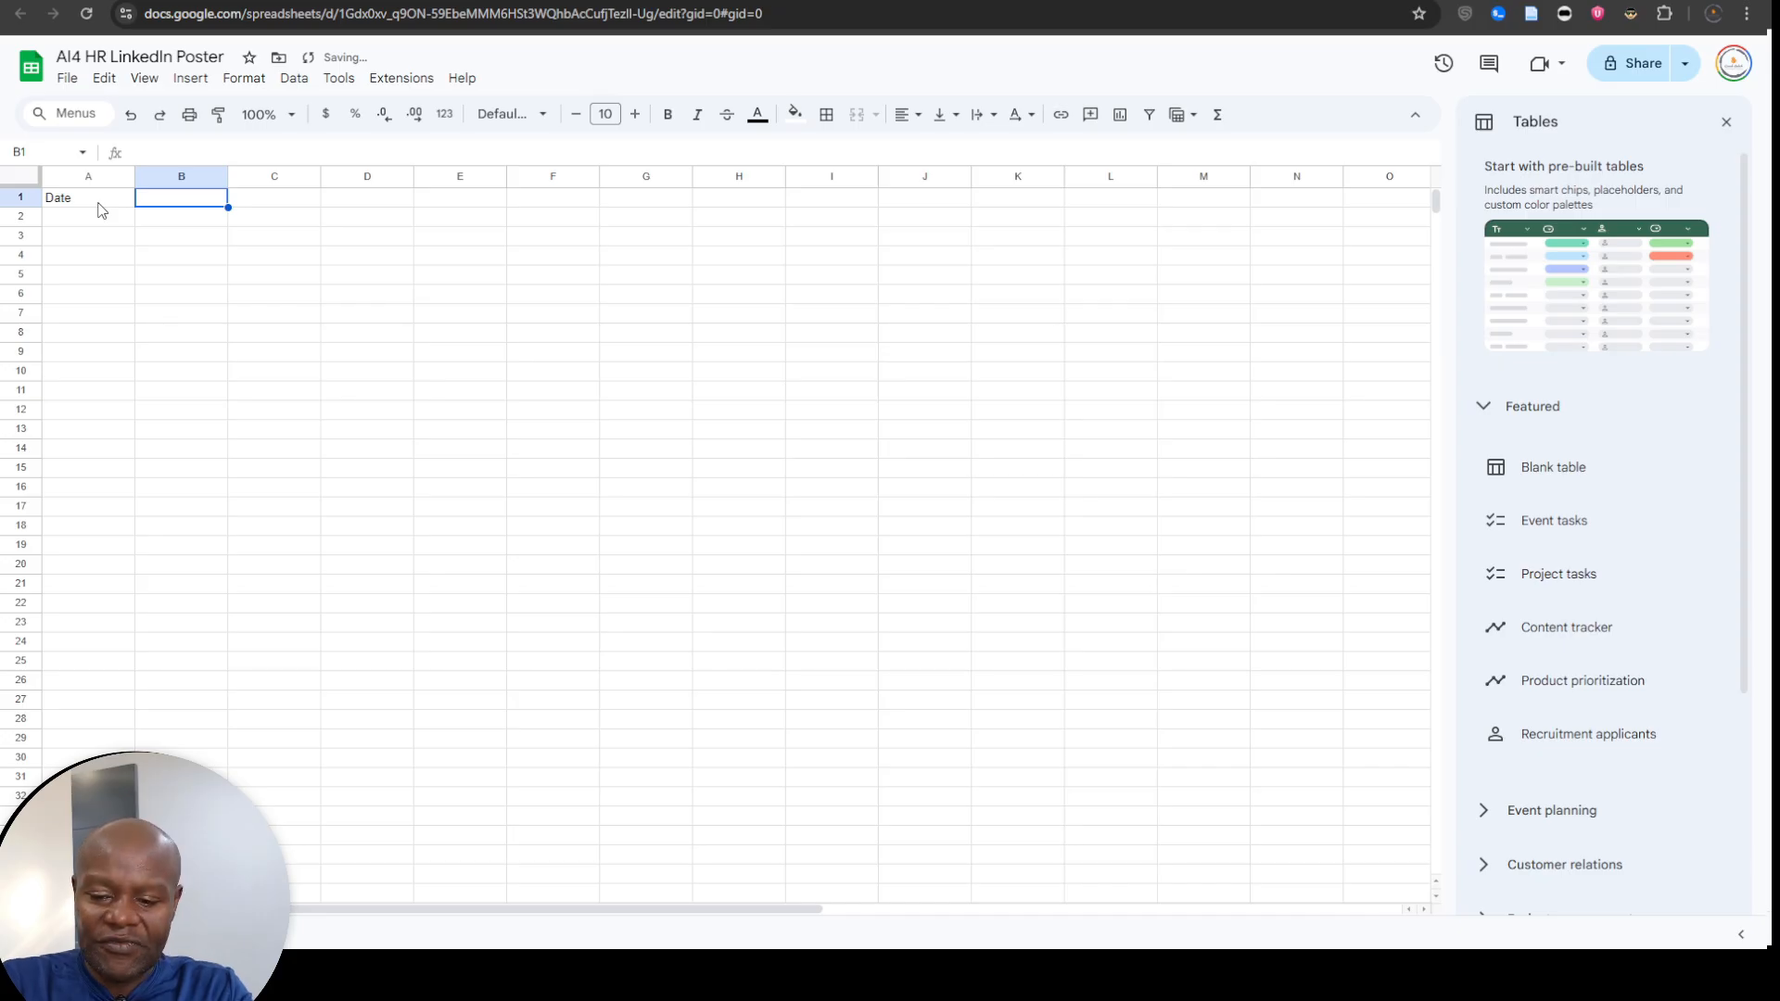
text(Post)
key(Return)
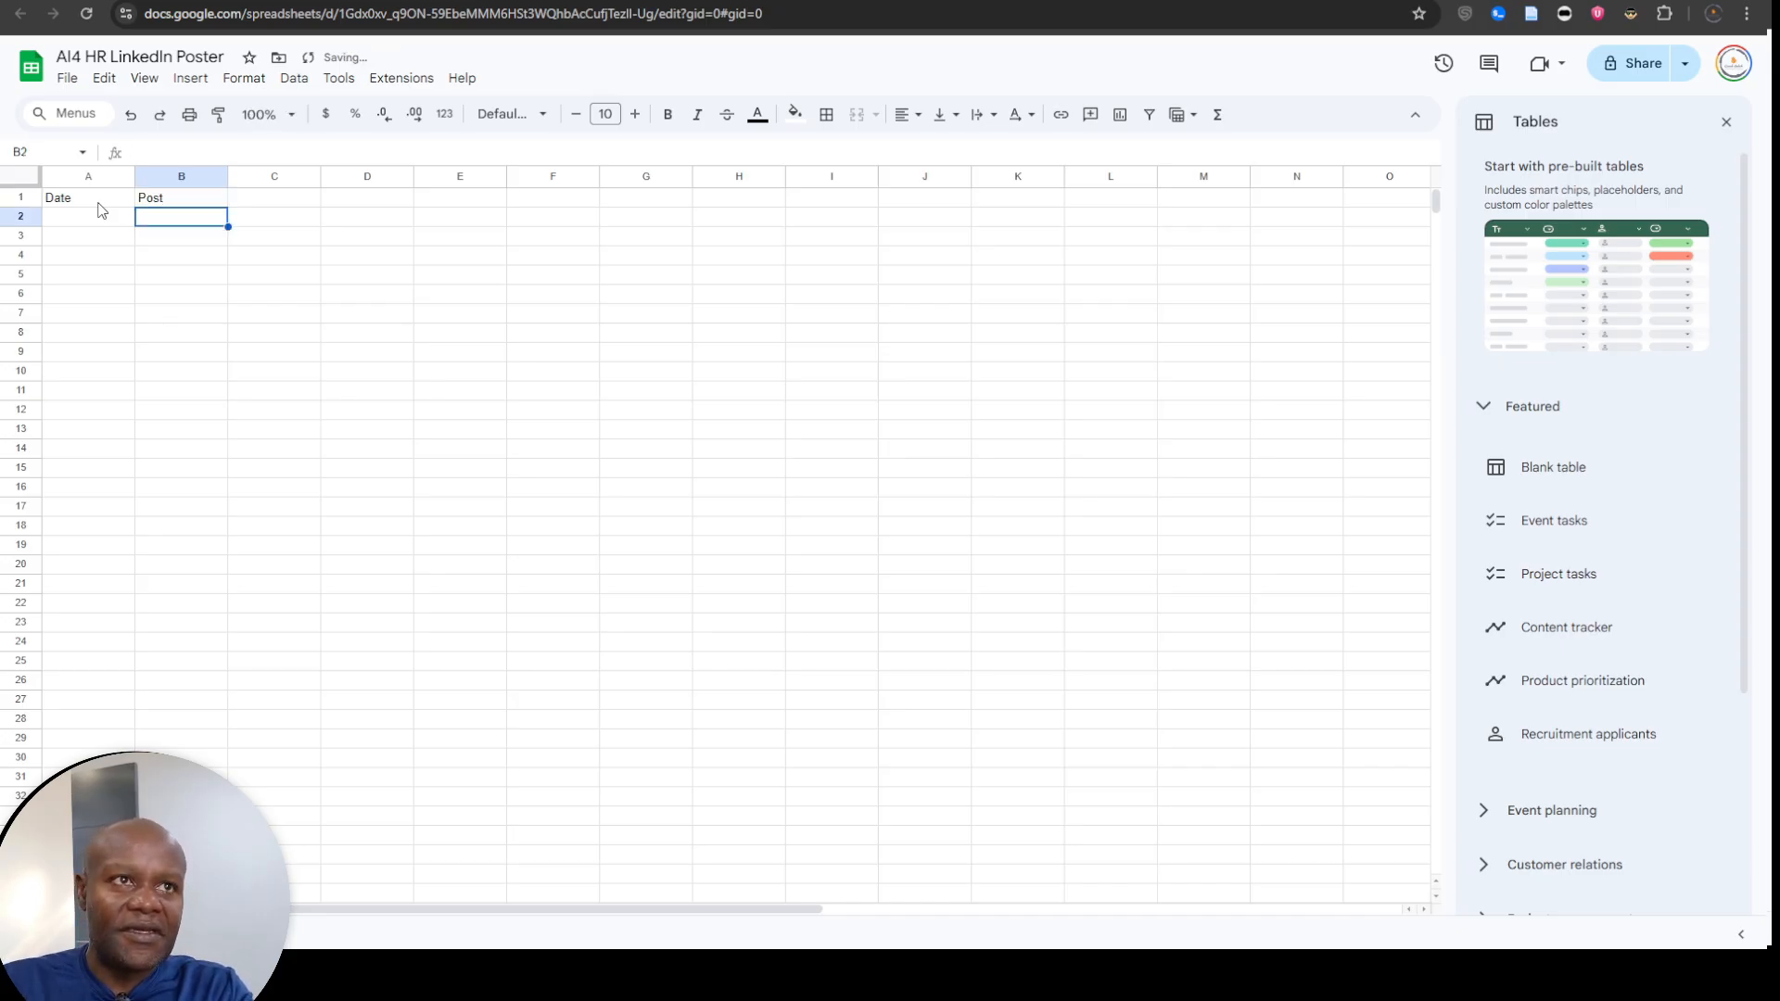
click(547, 332)
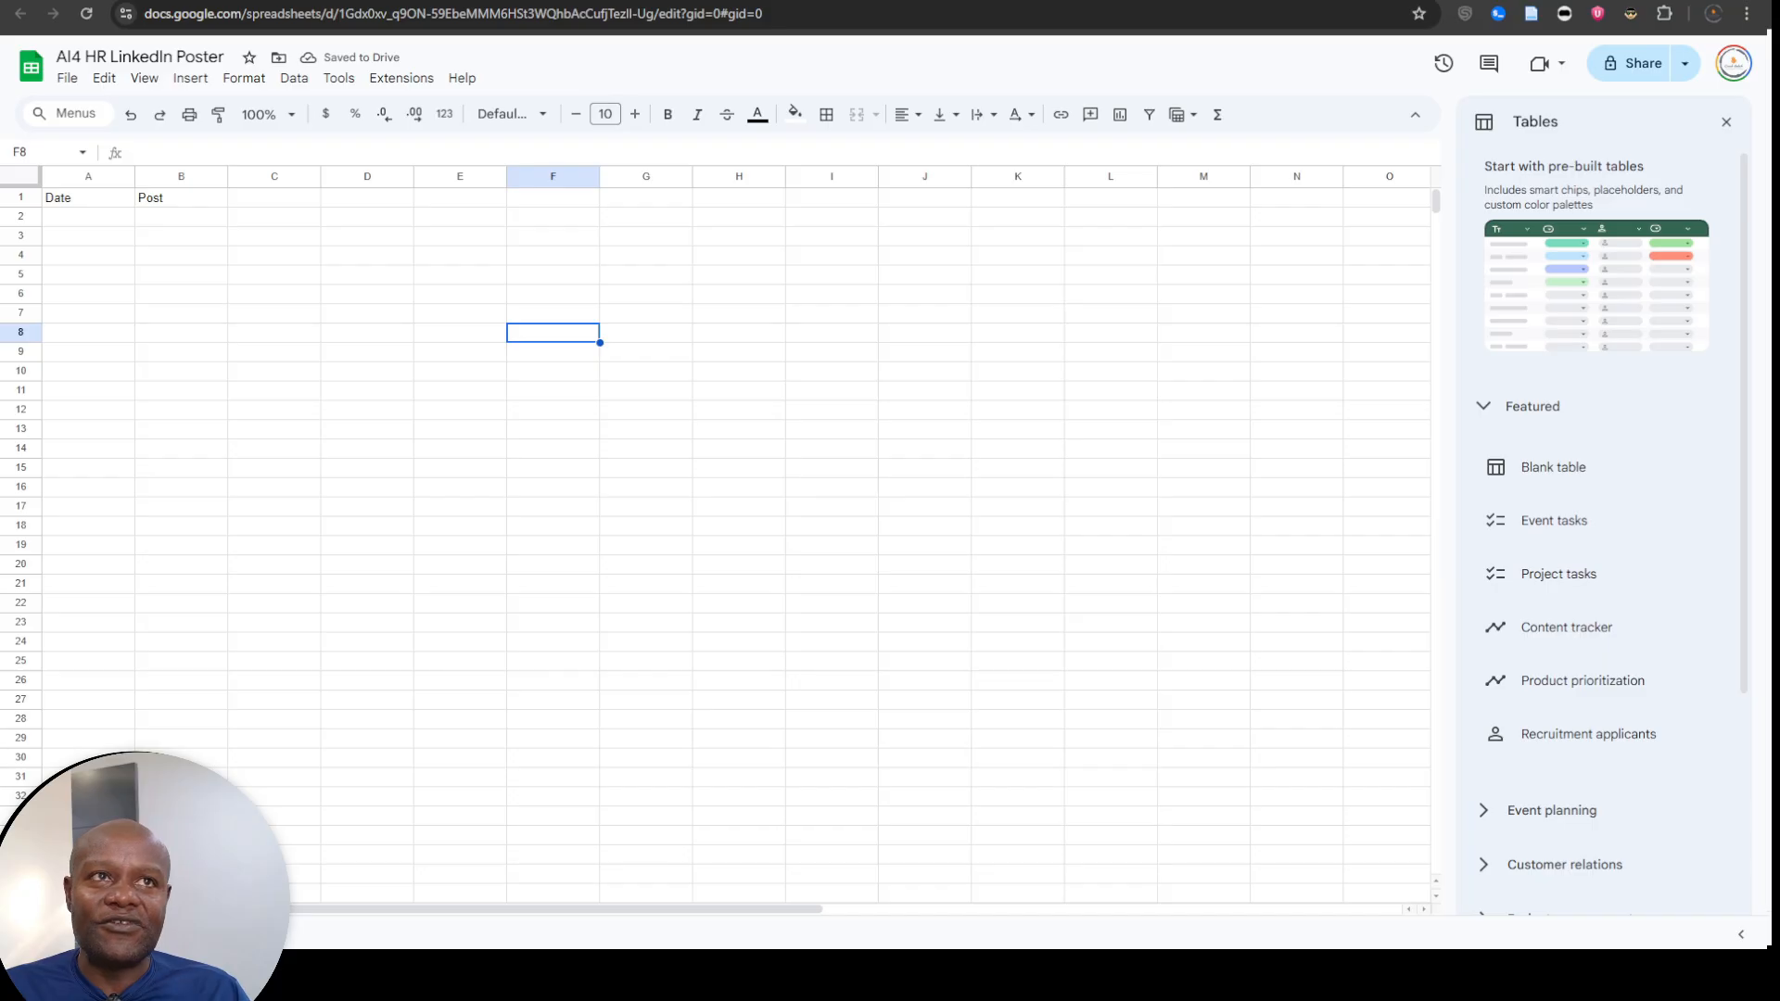
- Switch back to the VectorShift pipeline and shift the LinkedIn node slightly down
key(ctrl+Tab)
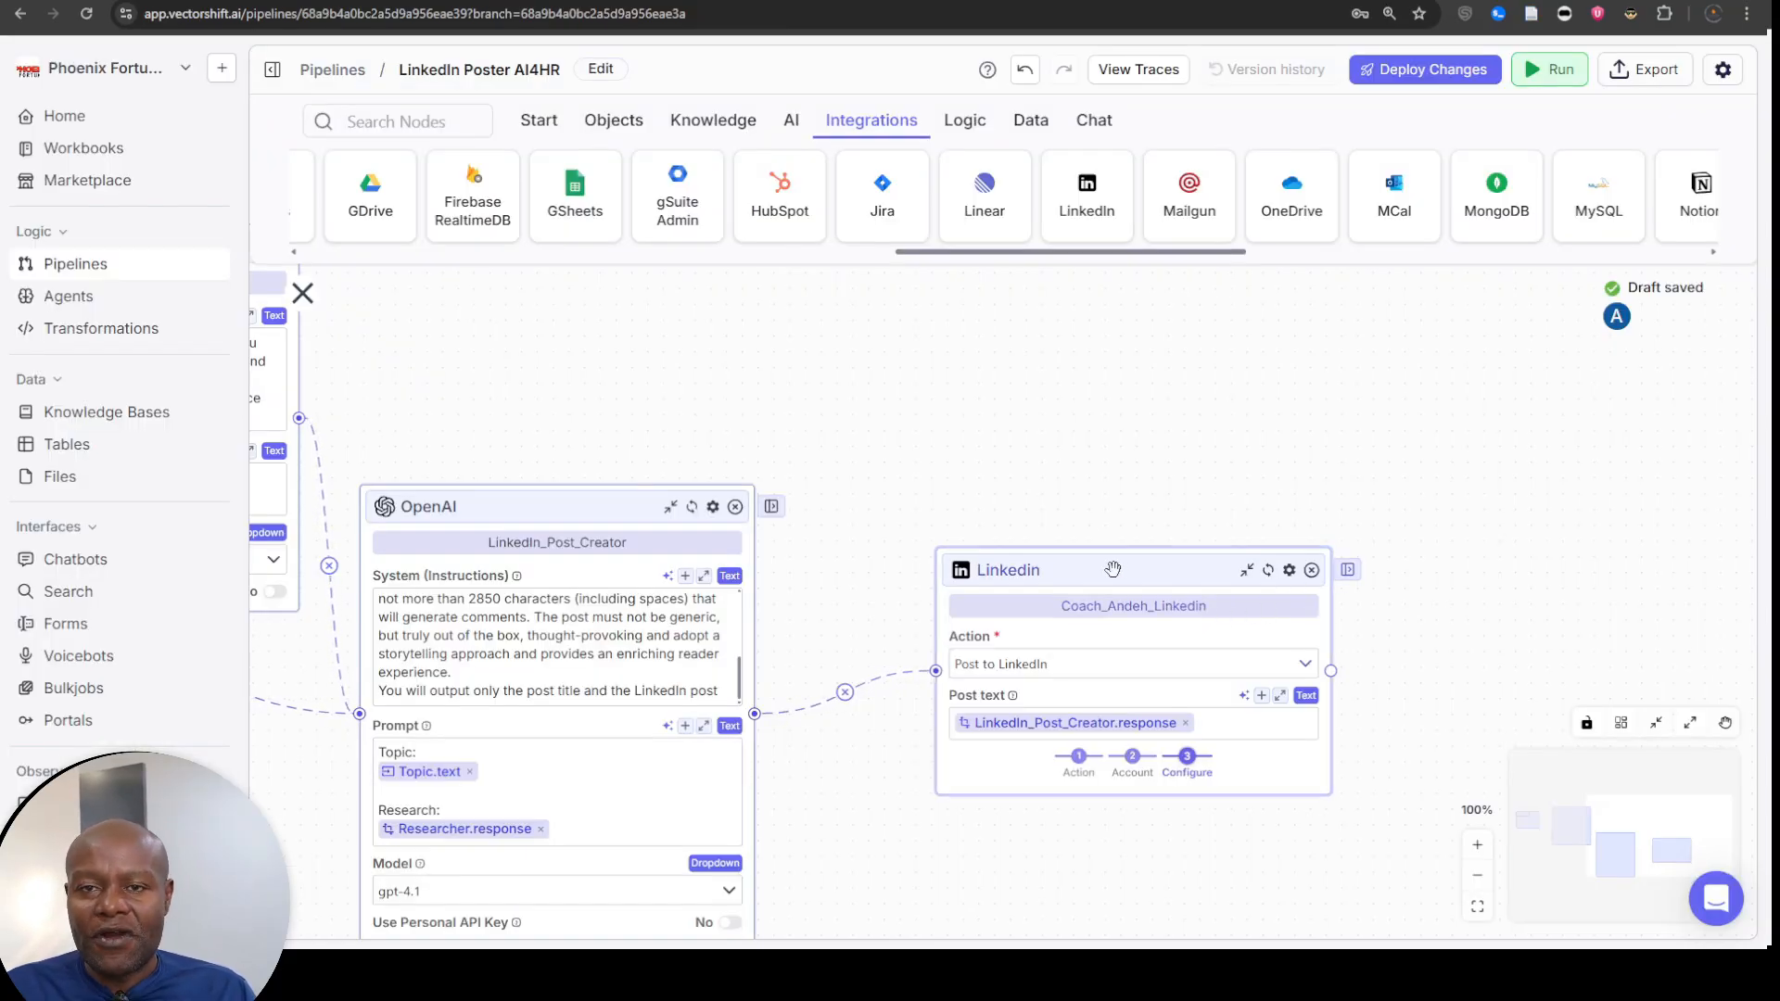
drag(1113, 569, 1115, 584)
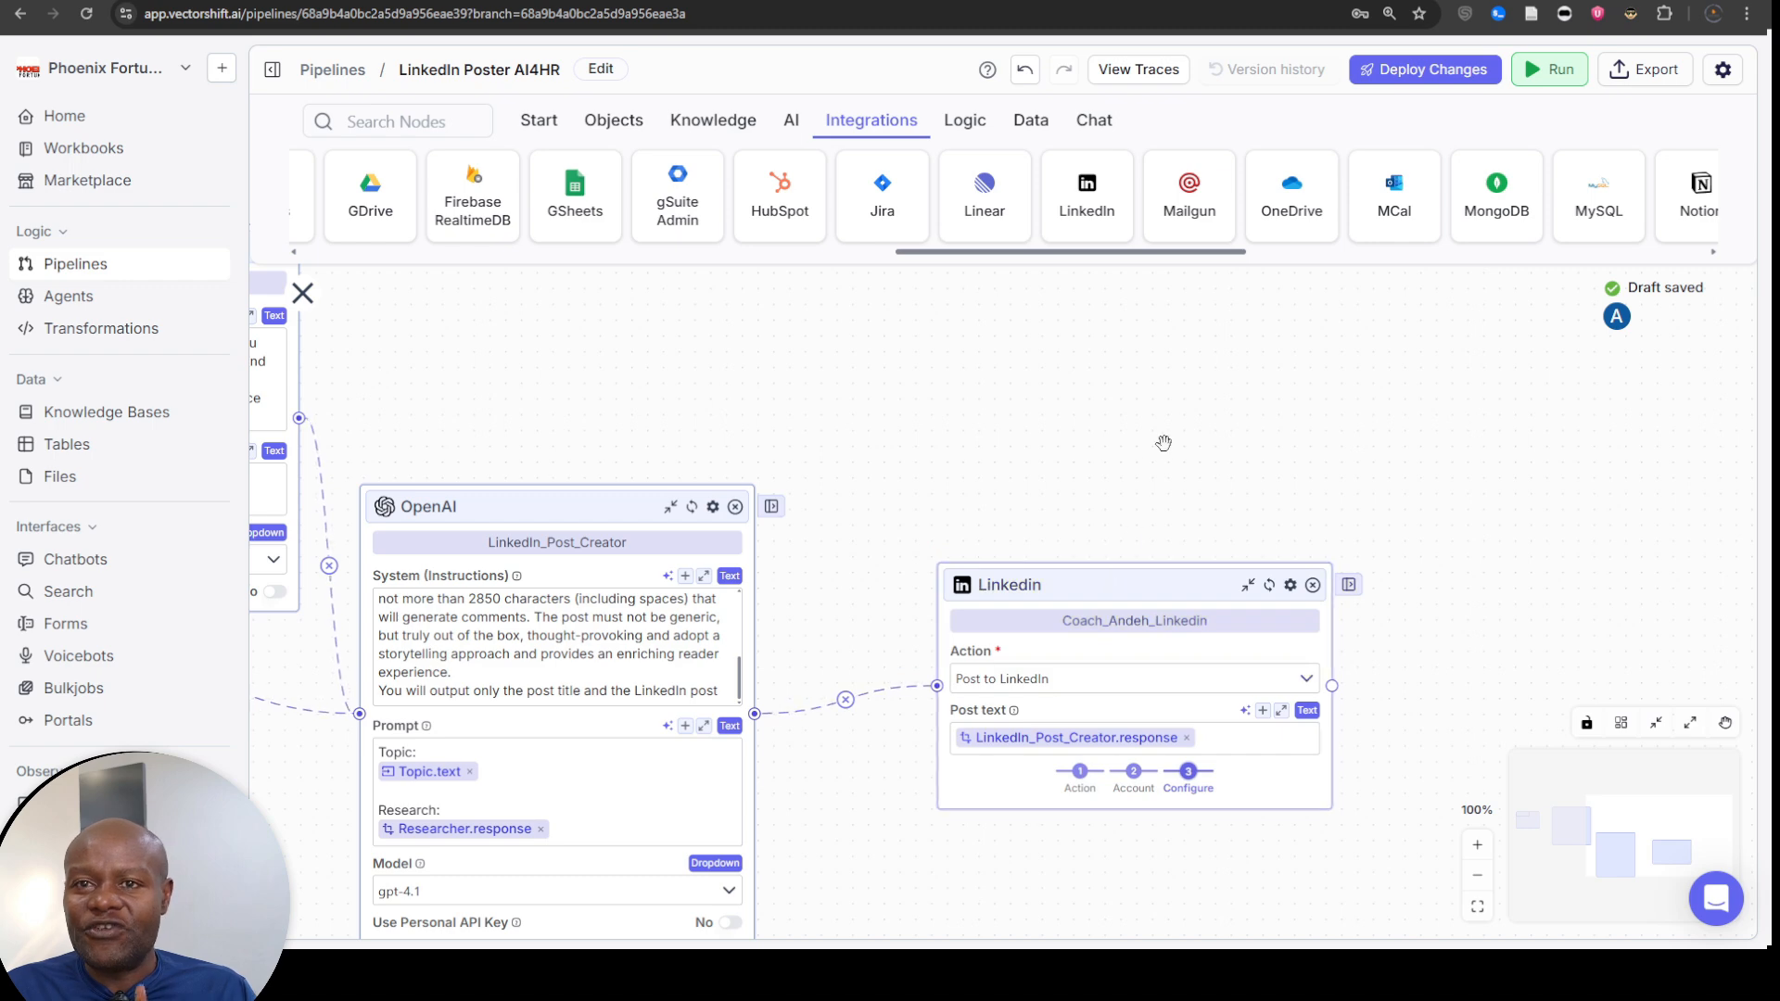
drag(1165, 443, 1104, 468)
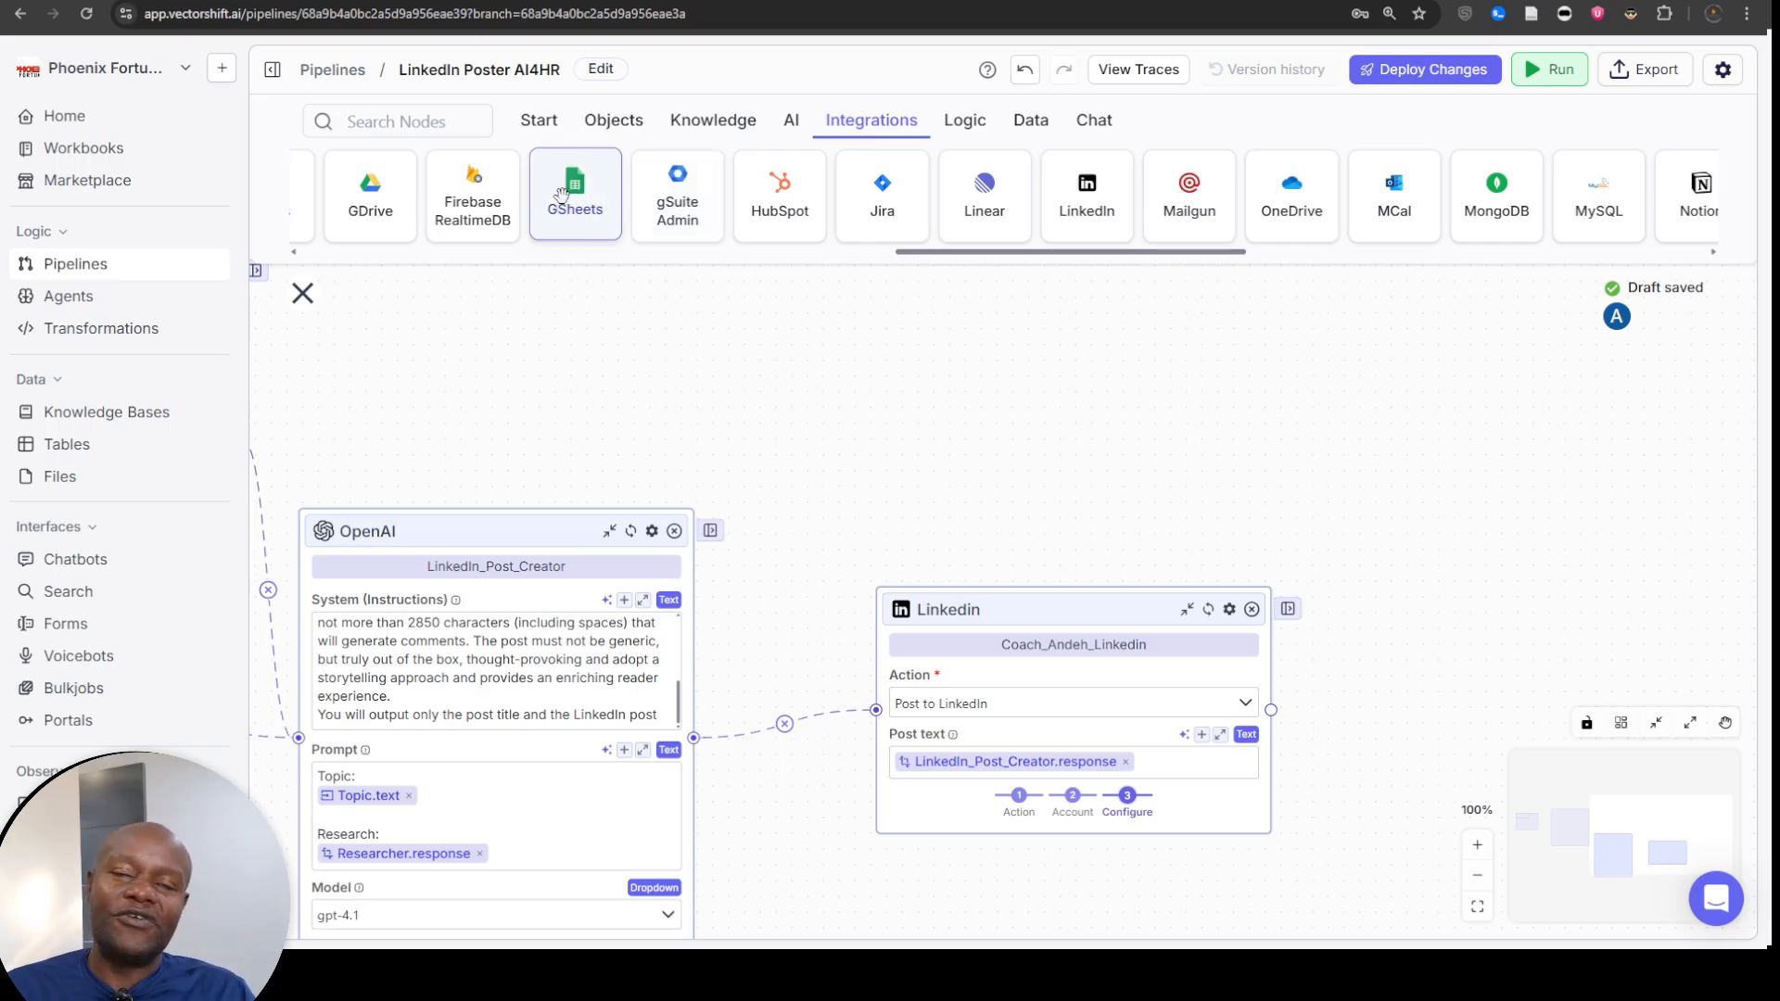
- Add a Google Sheets integration node above the LinkedIn node and choose the Add New Row action for it
drag(570, 199, 943, 351)
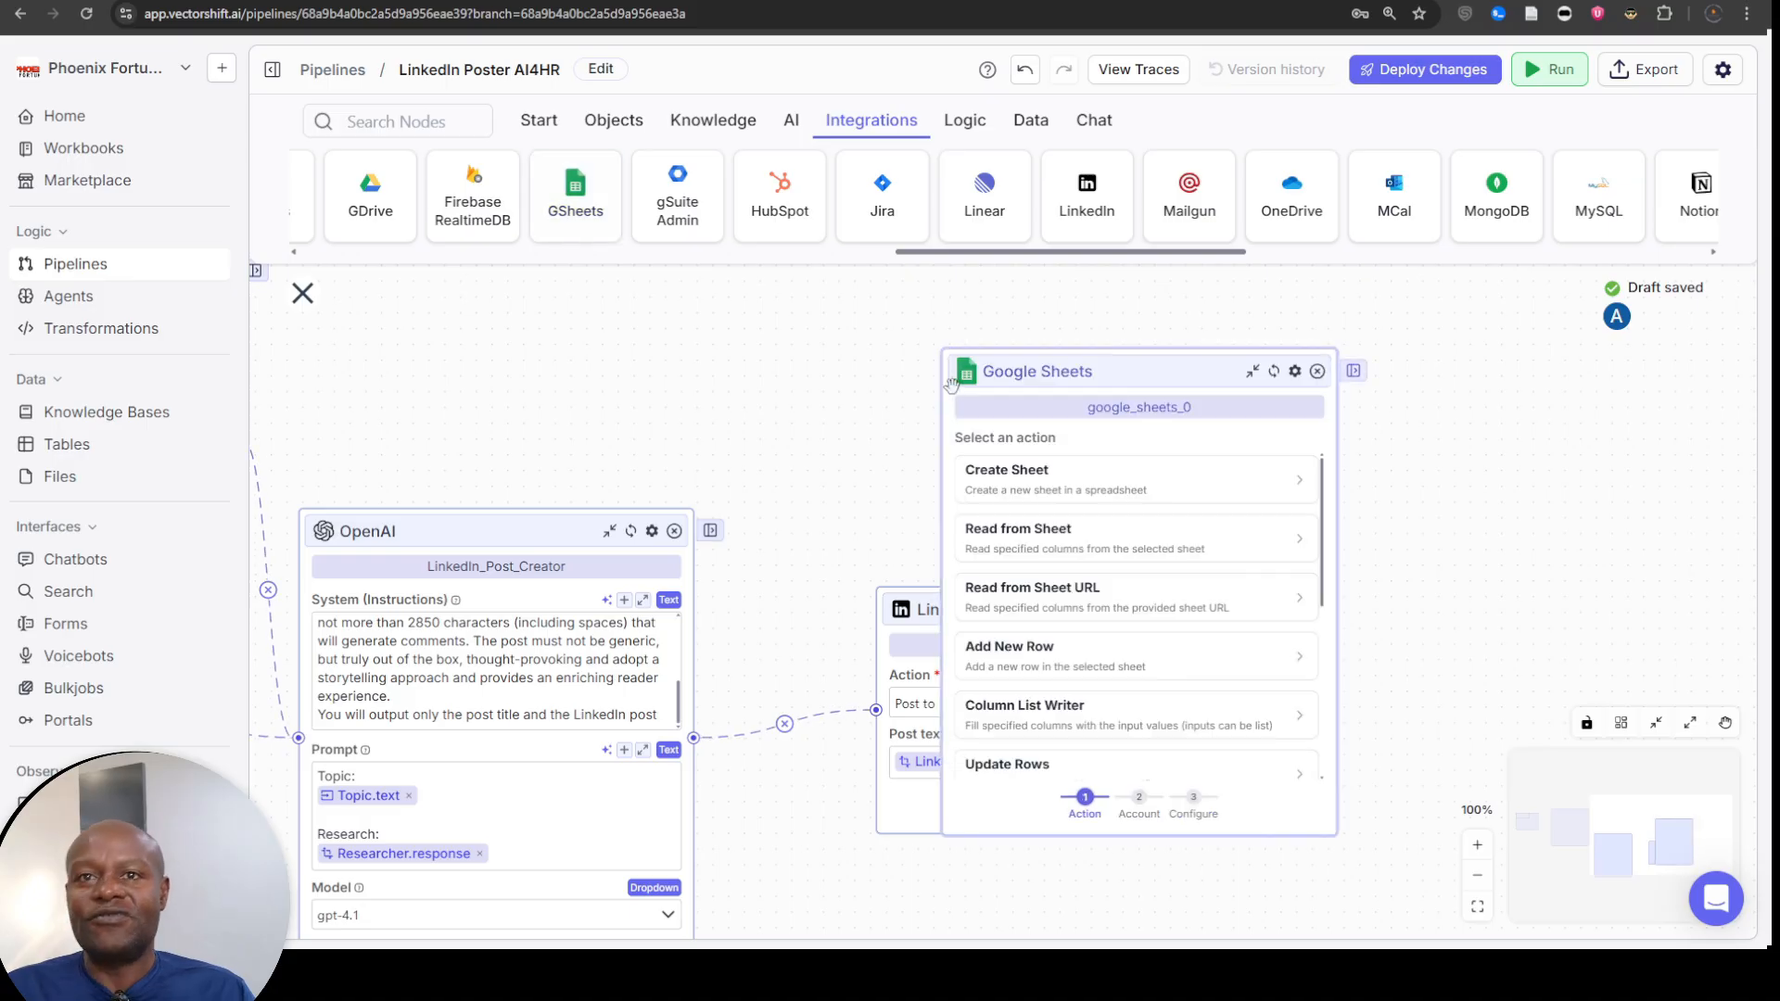
click(1107, 671)
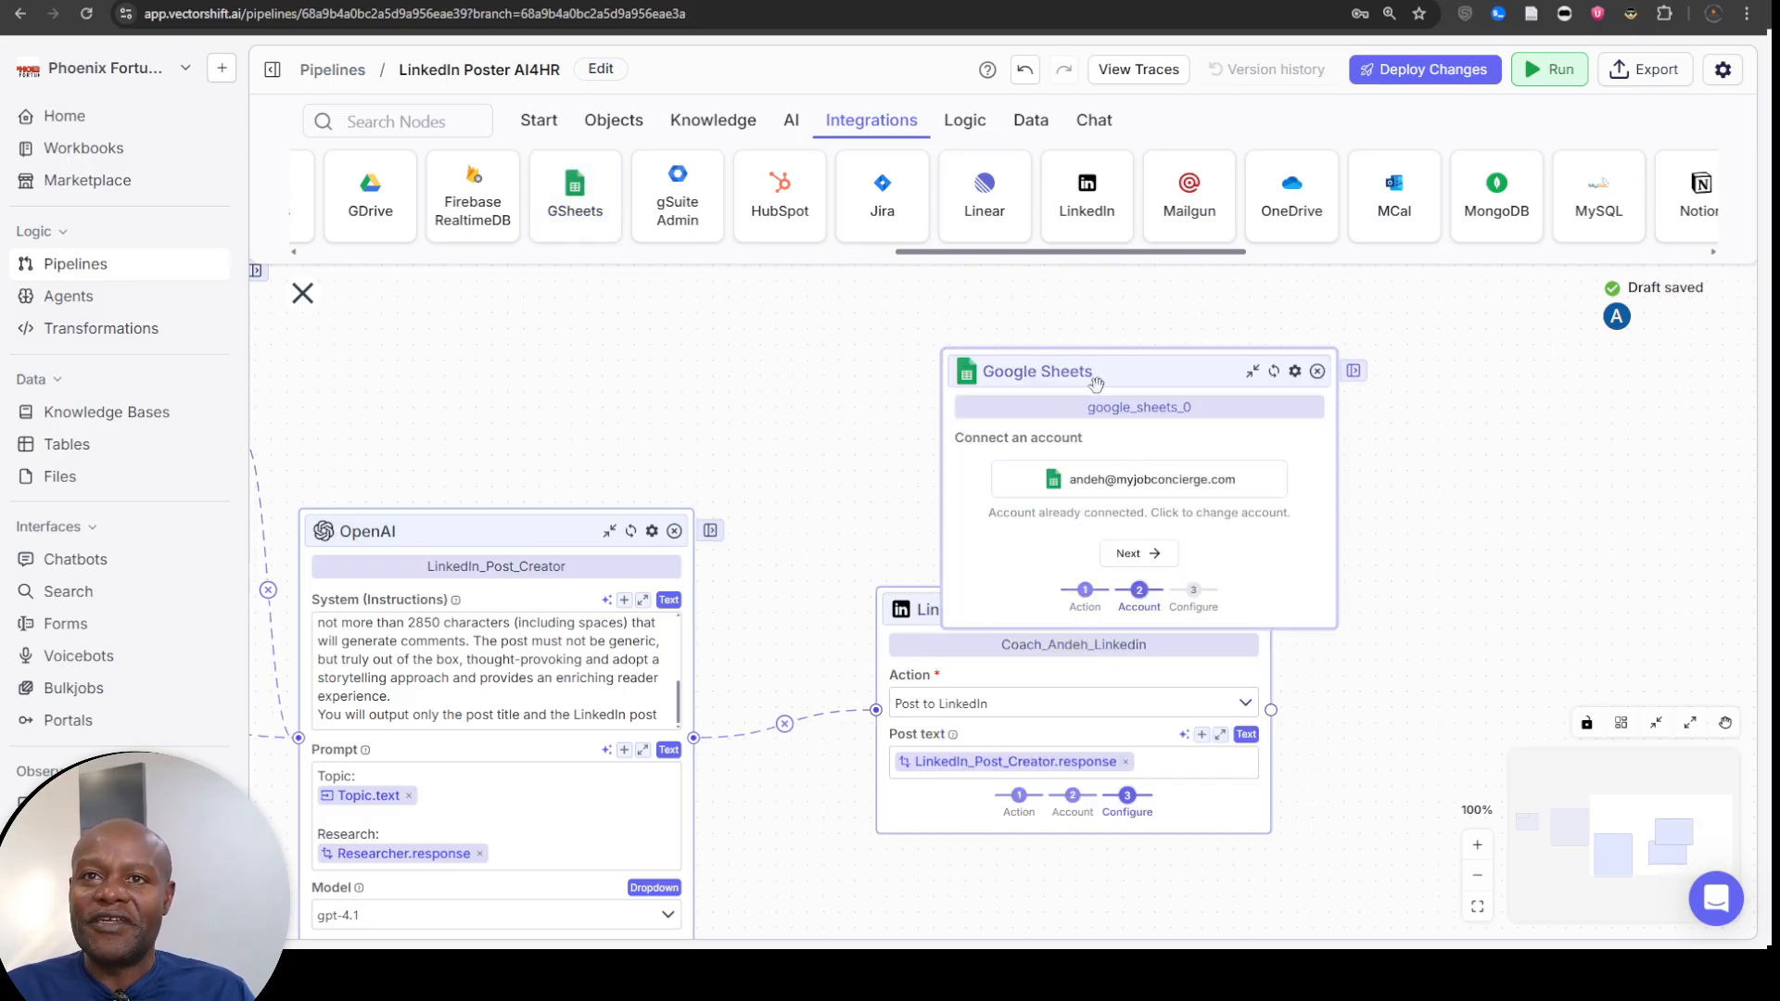
- Move the Google Sheets node clear above the LinkedIn node and switch its connection to the other saved Google account
drag(1067, 363, 992, 299)
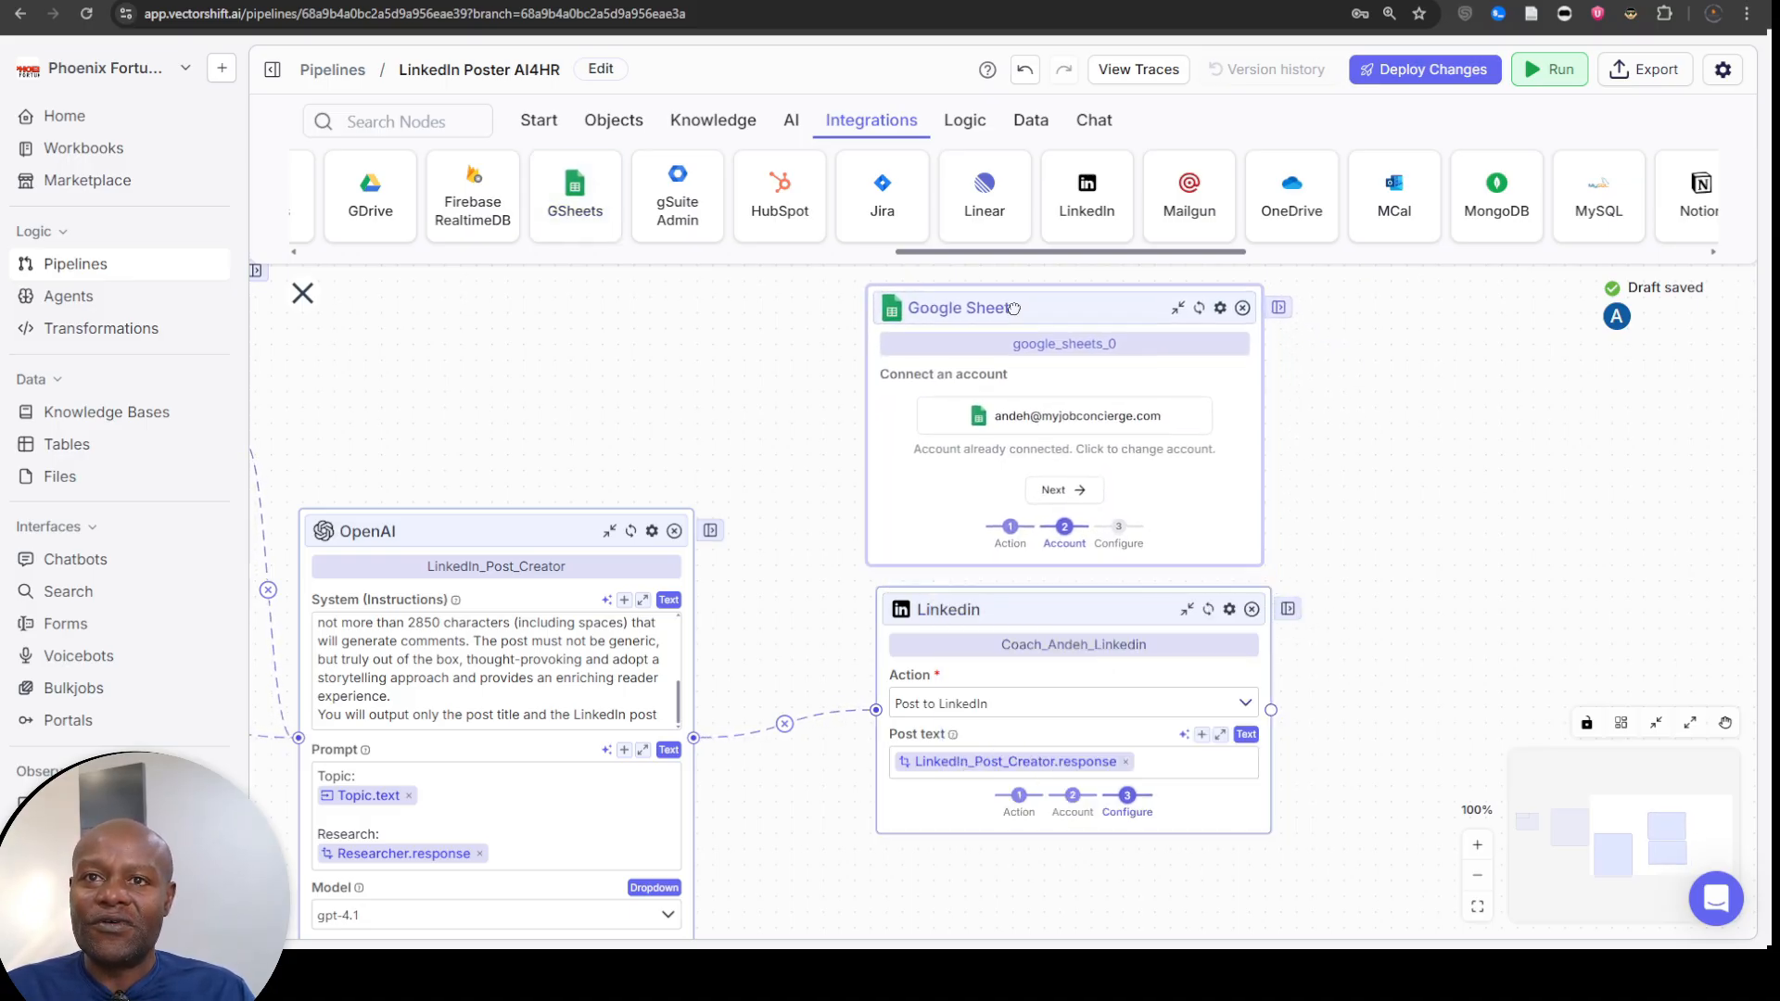
click(1103, 427)
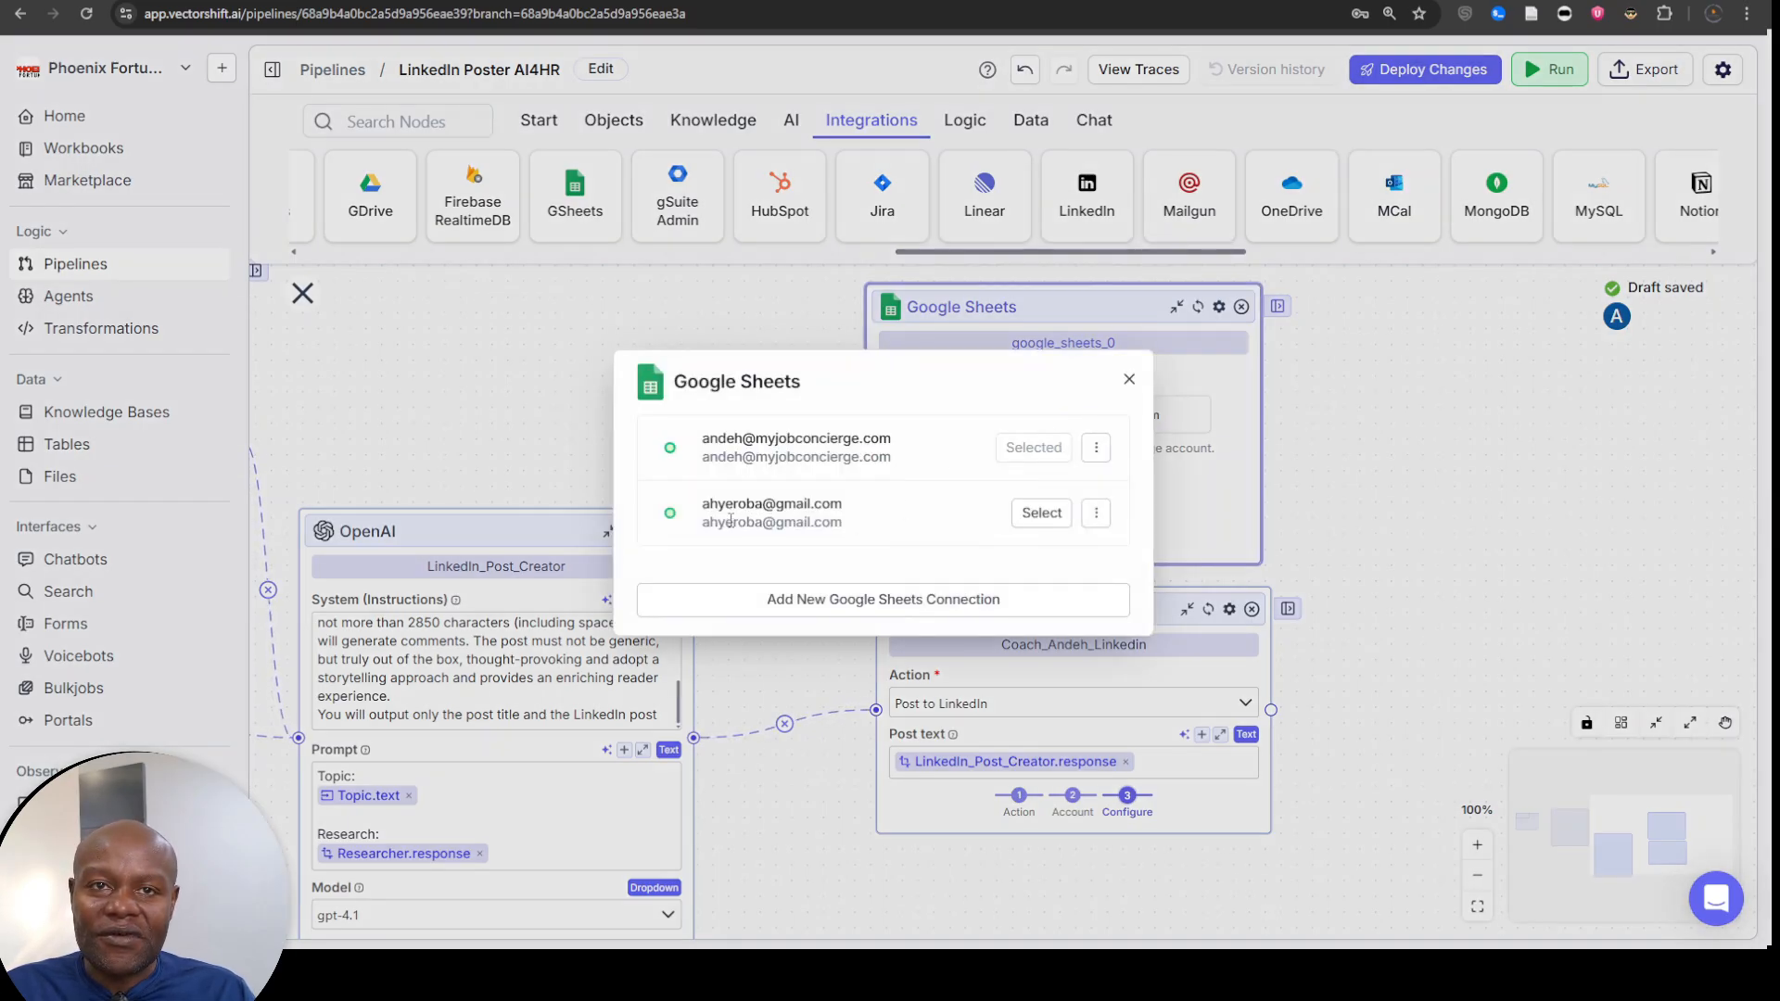
click(1043, 516)
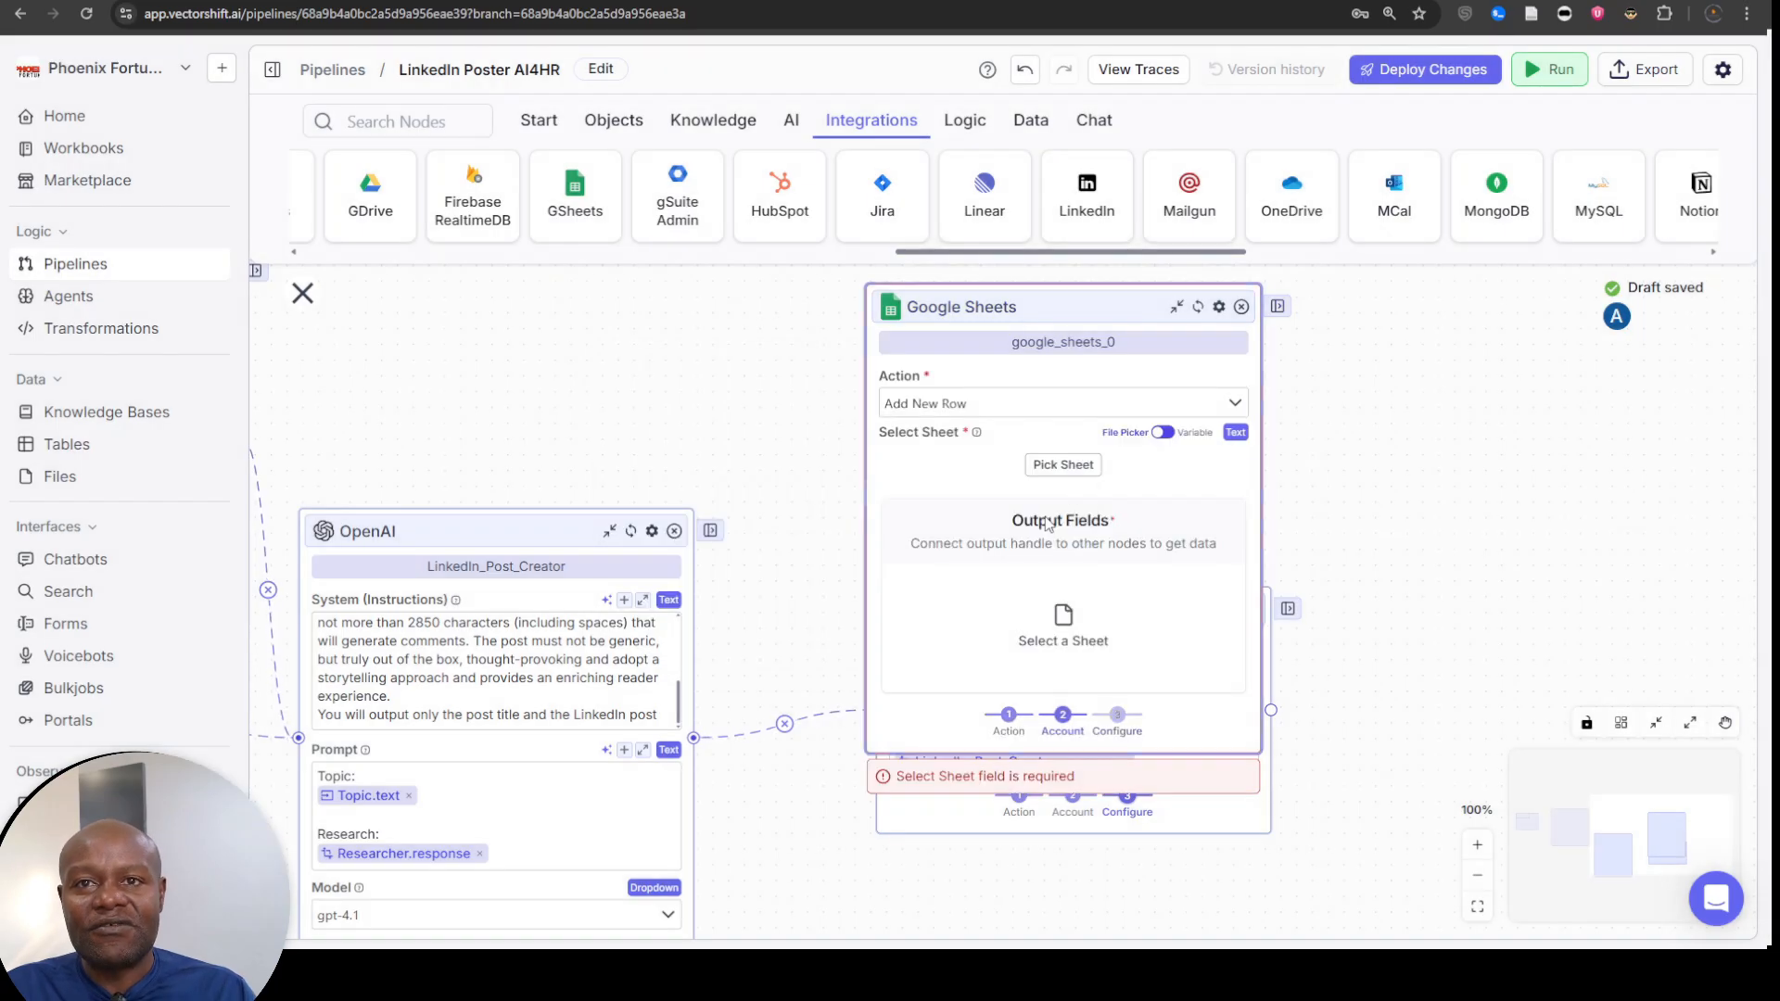
- Select the Posted Records sheet of the AI4 HR LinkedIn Poster spreadsheet as the Google Sheets node's target
click(1066, 468)
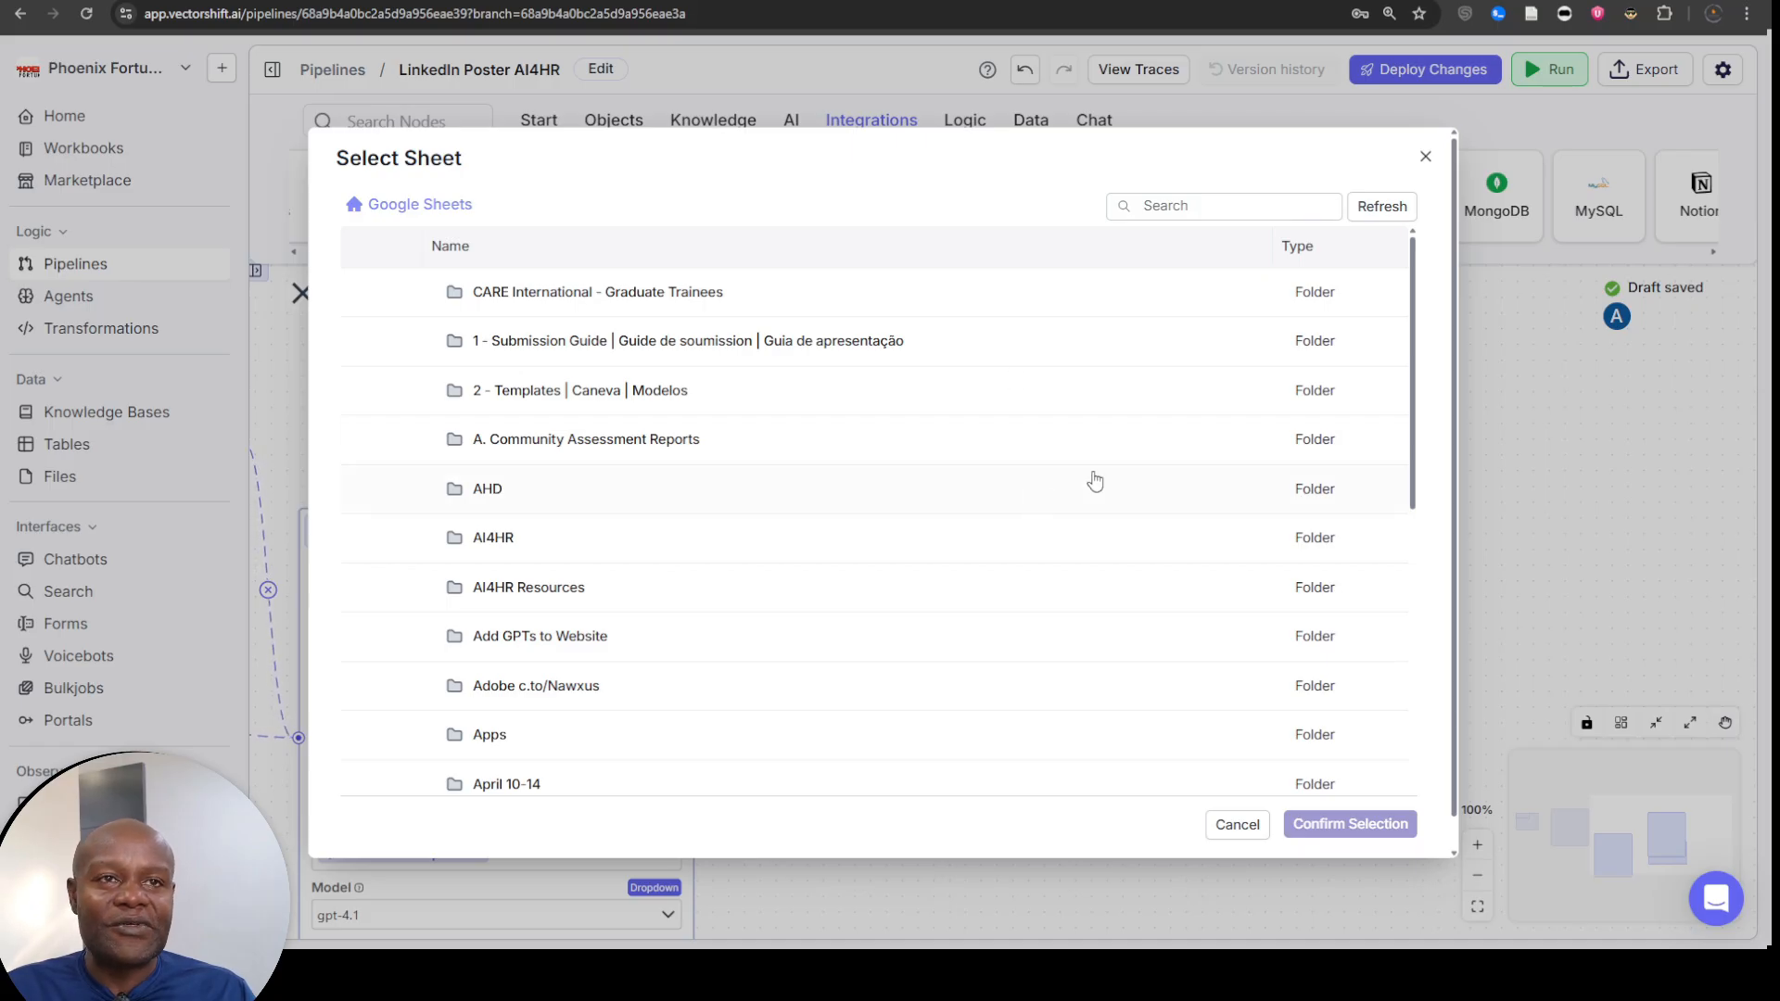
scroll(849, 607, down, 5)
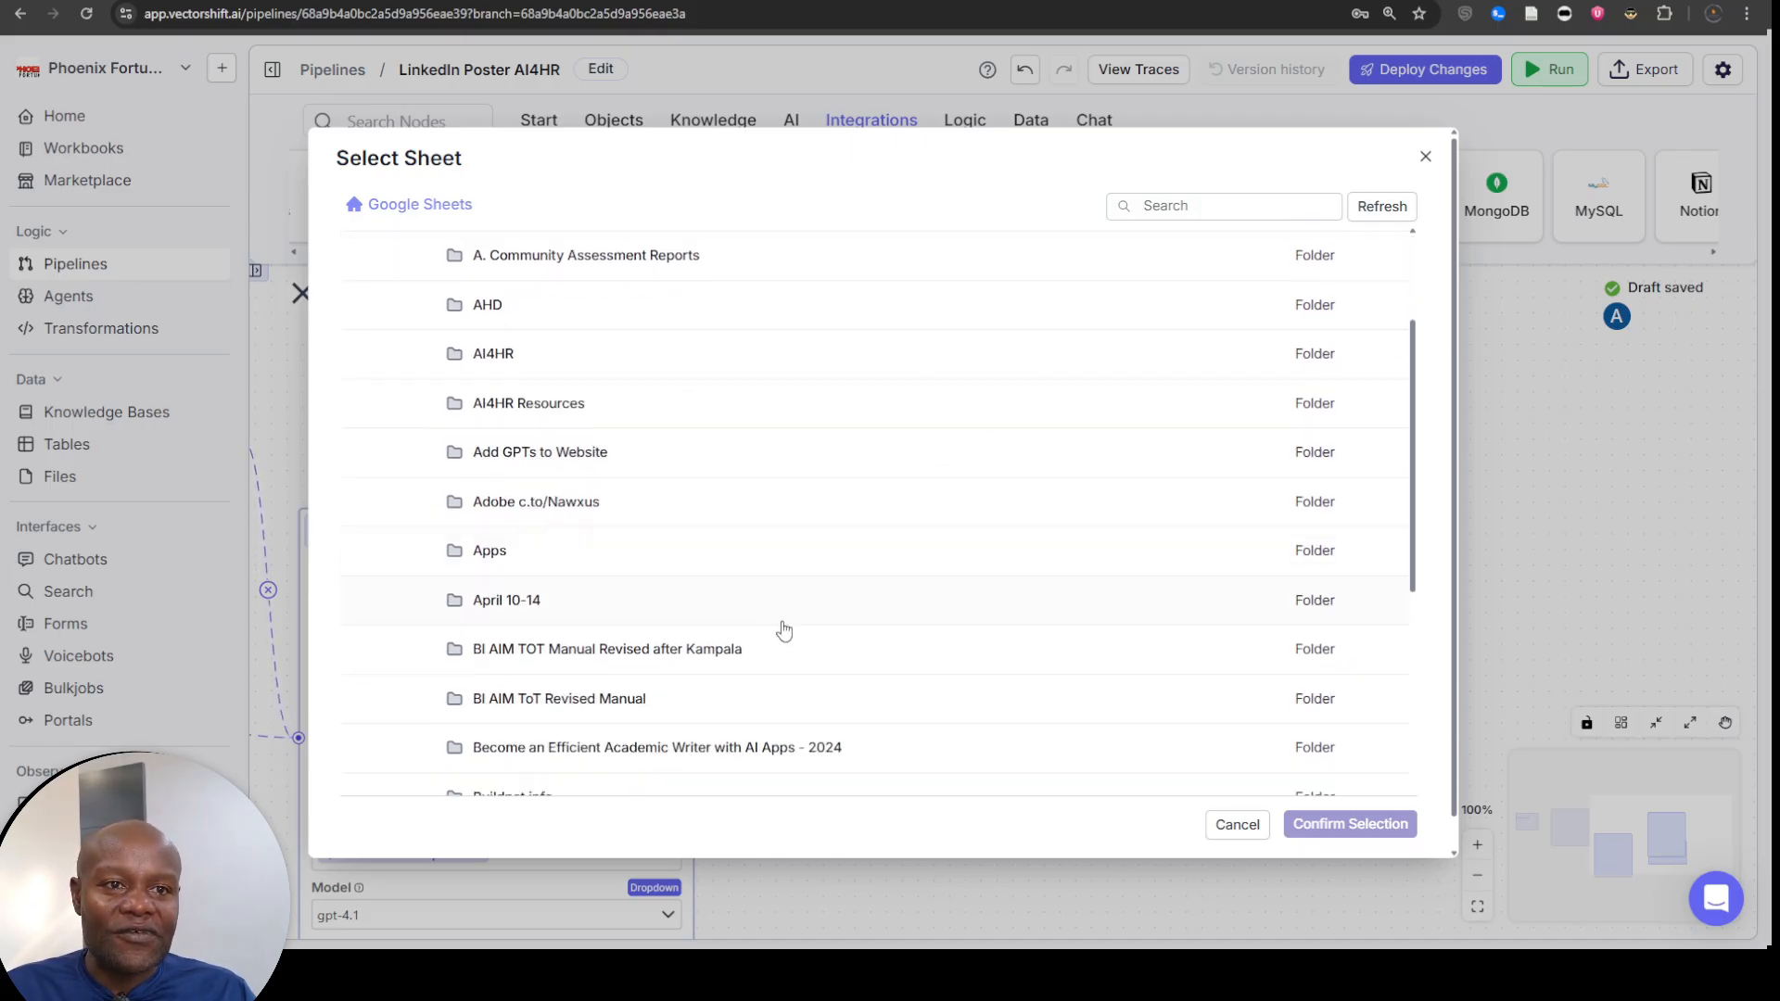
scroll(741, 646, down, 10)
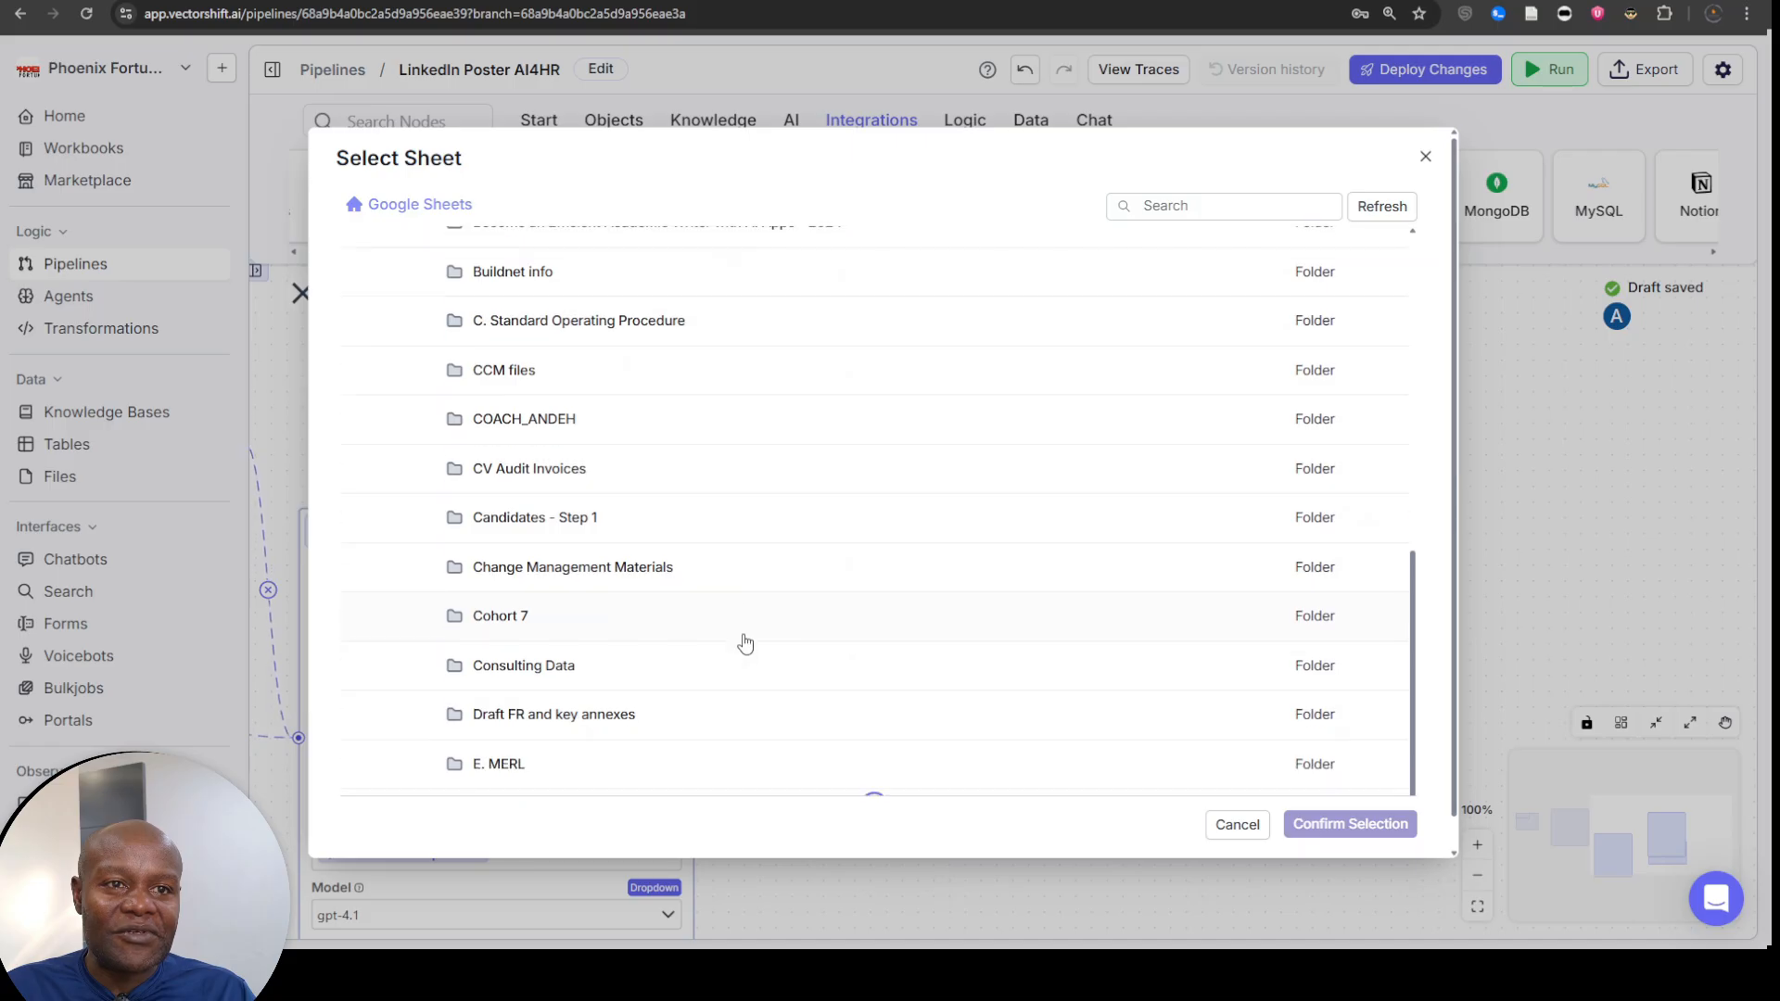
scroll(748, 640, down, 5)
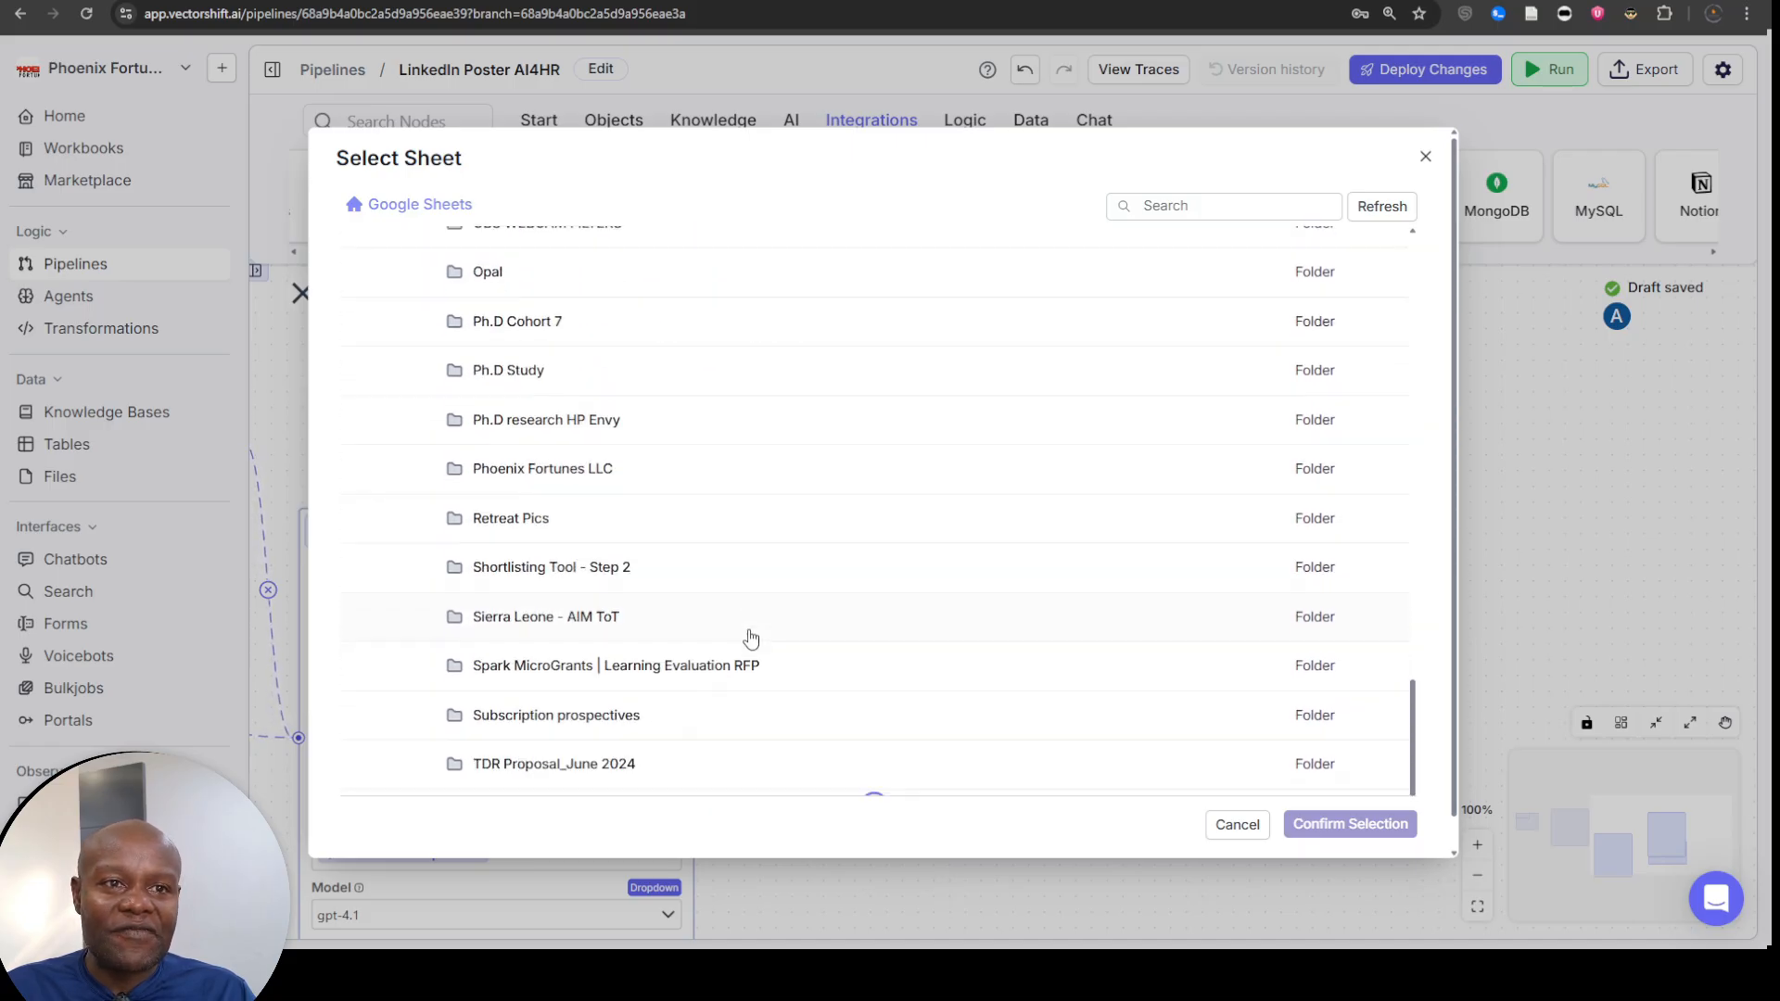
scroll(751, 636, down, 11)
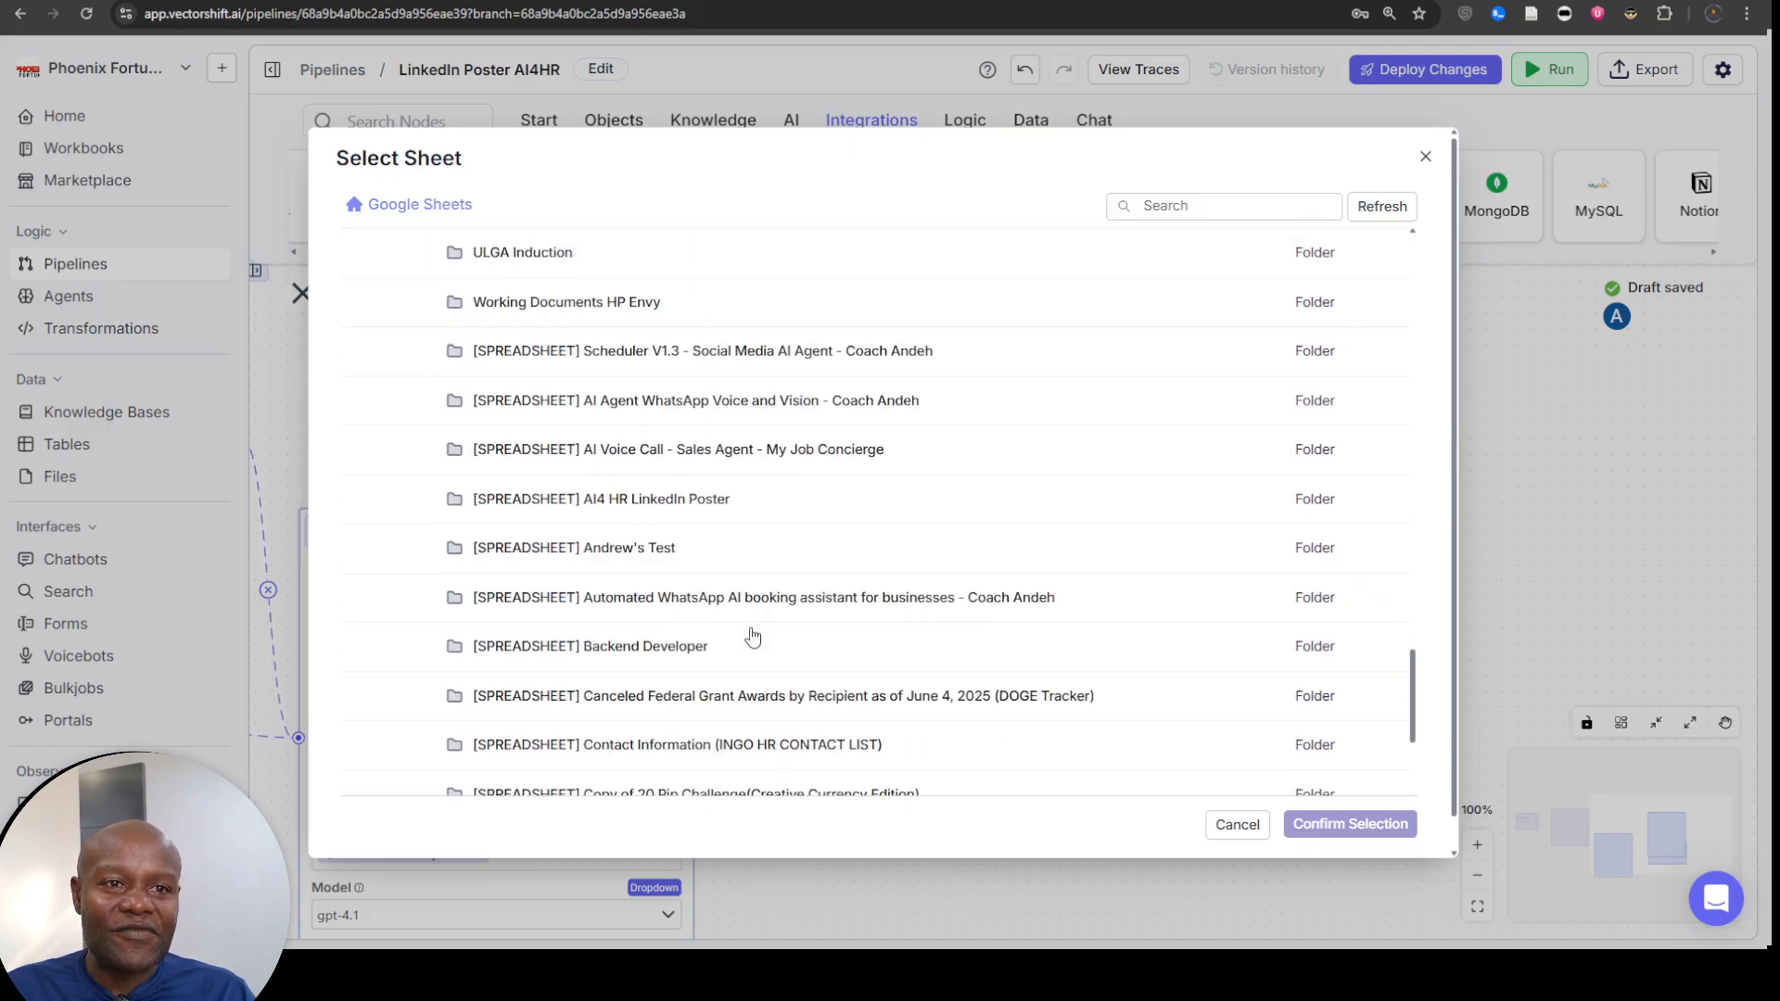
scroll(751, 636, up, 3)
scroll(752, 636, up, 3)
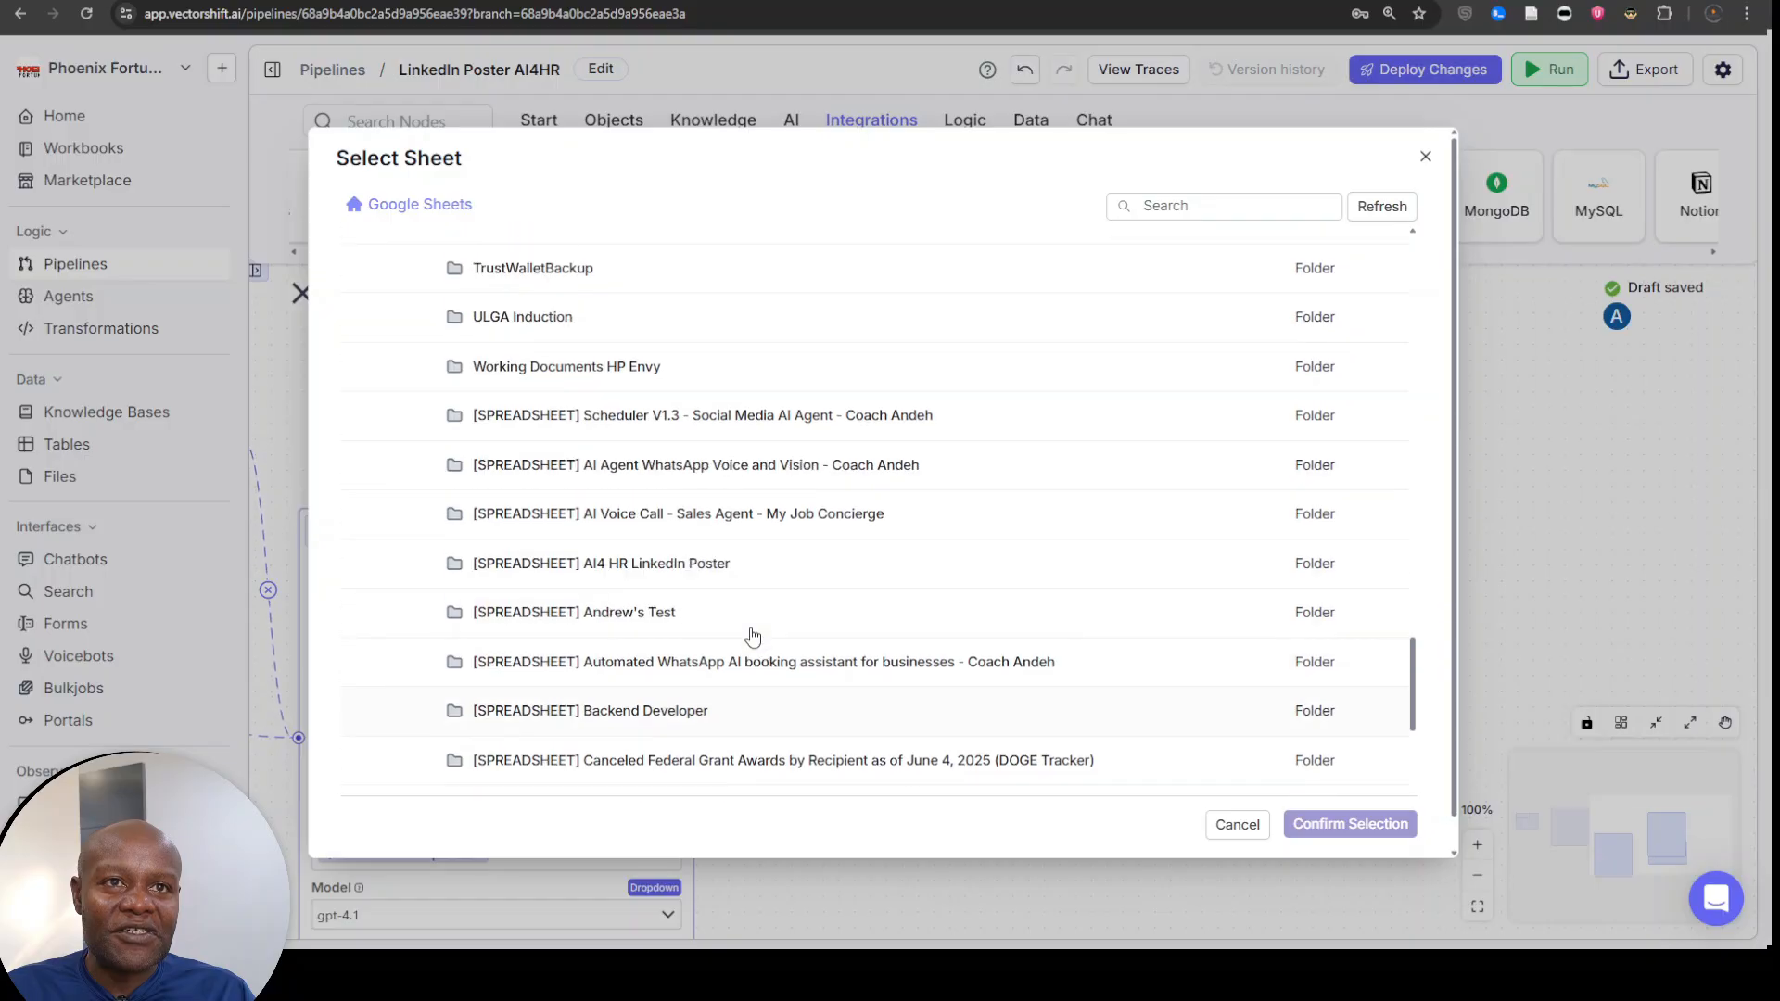
click(679, 566)
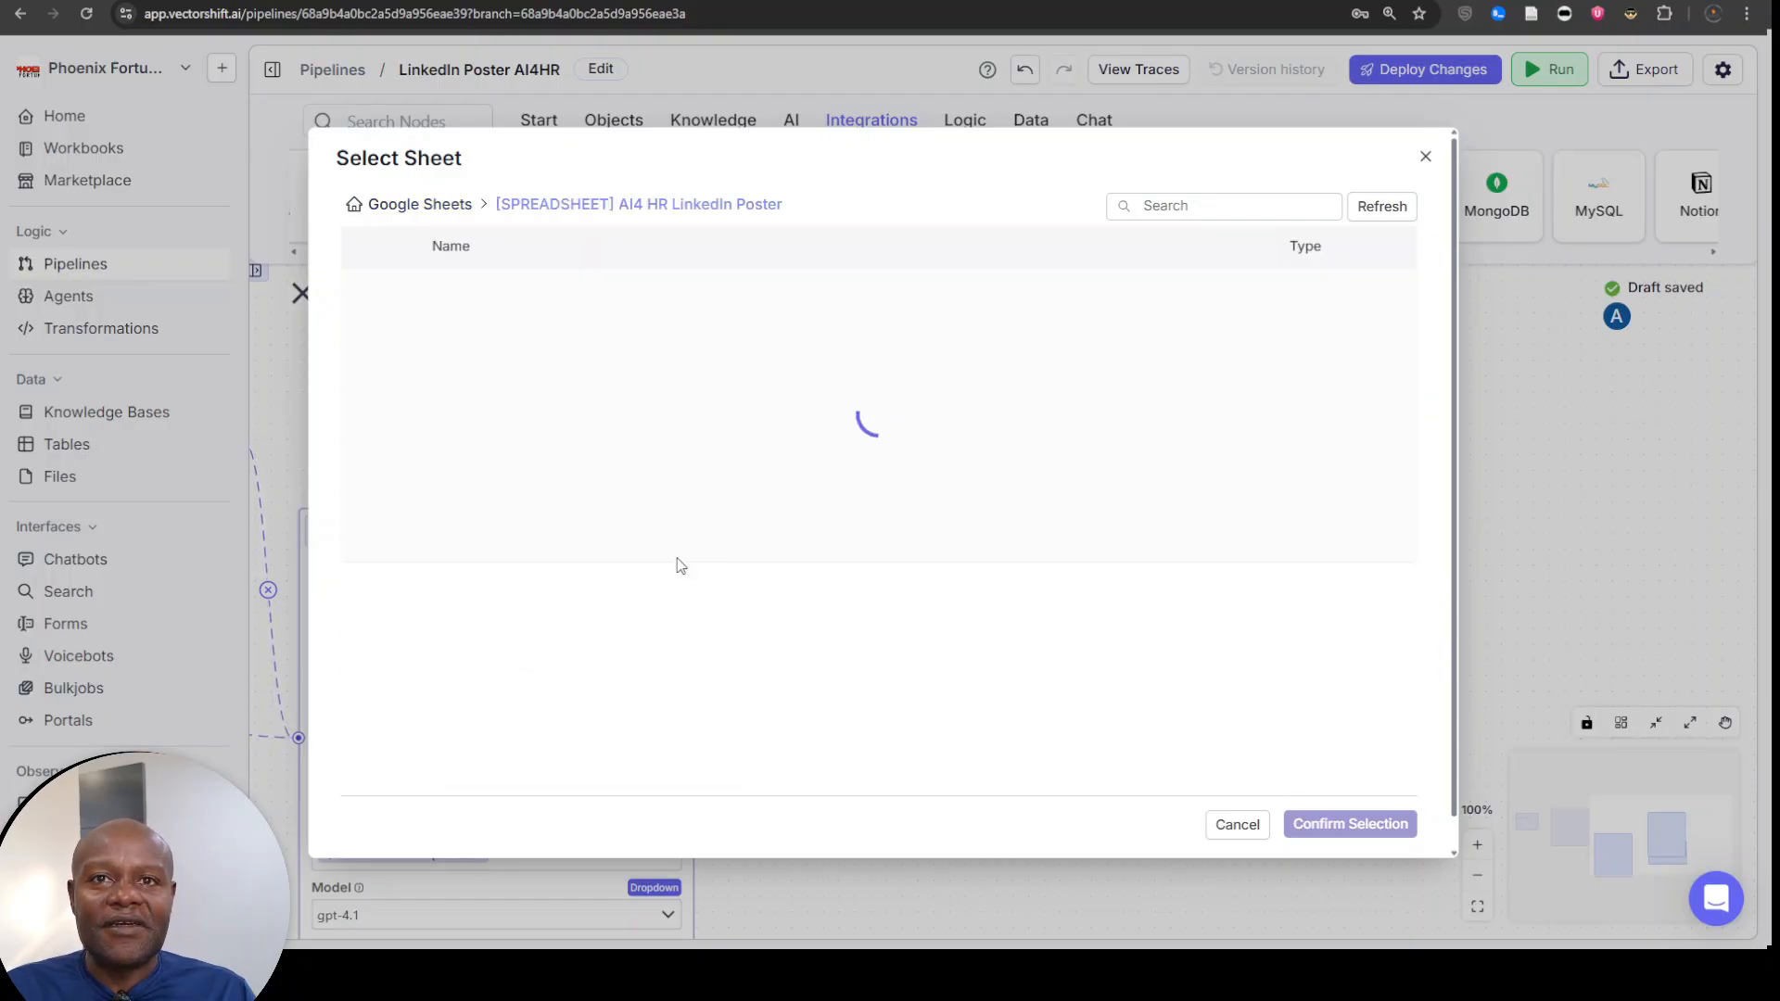
click(381, 292)
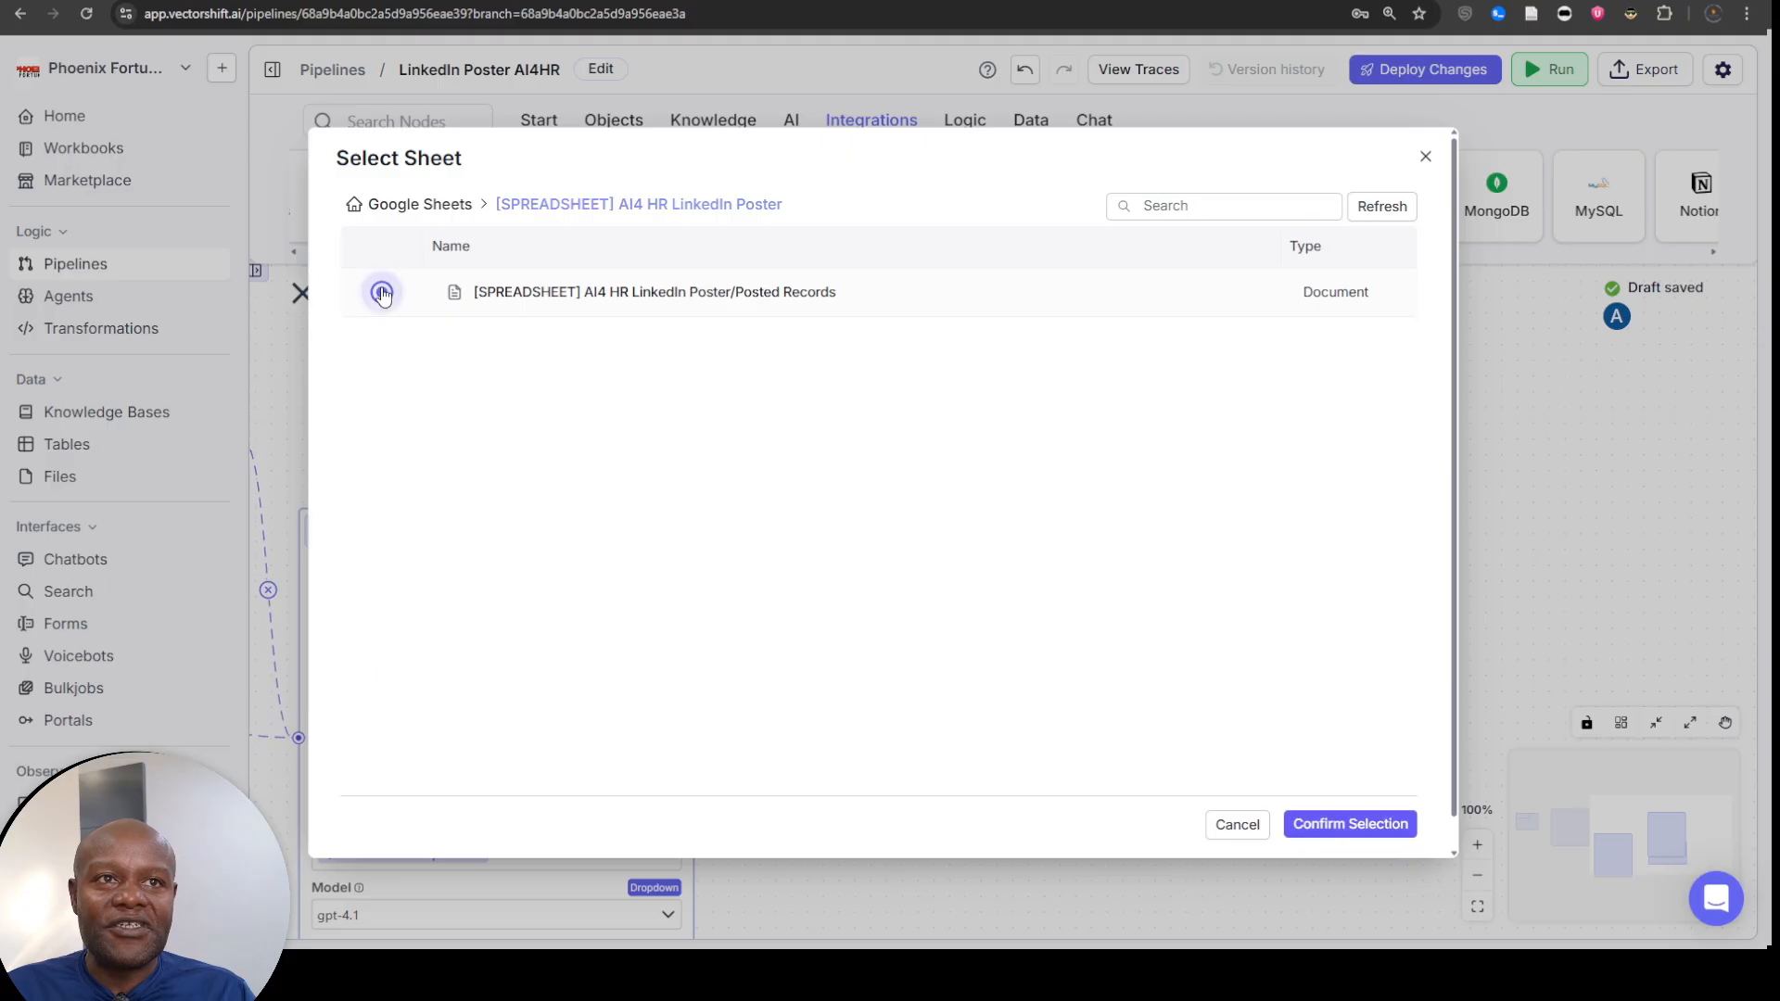
click(1370, 828)
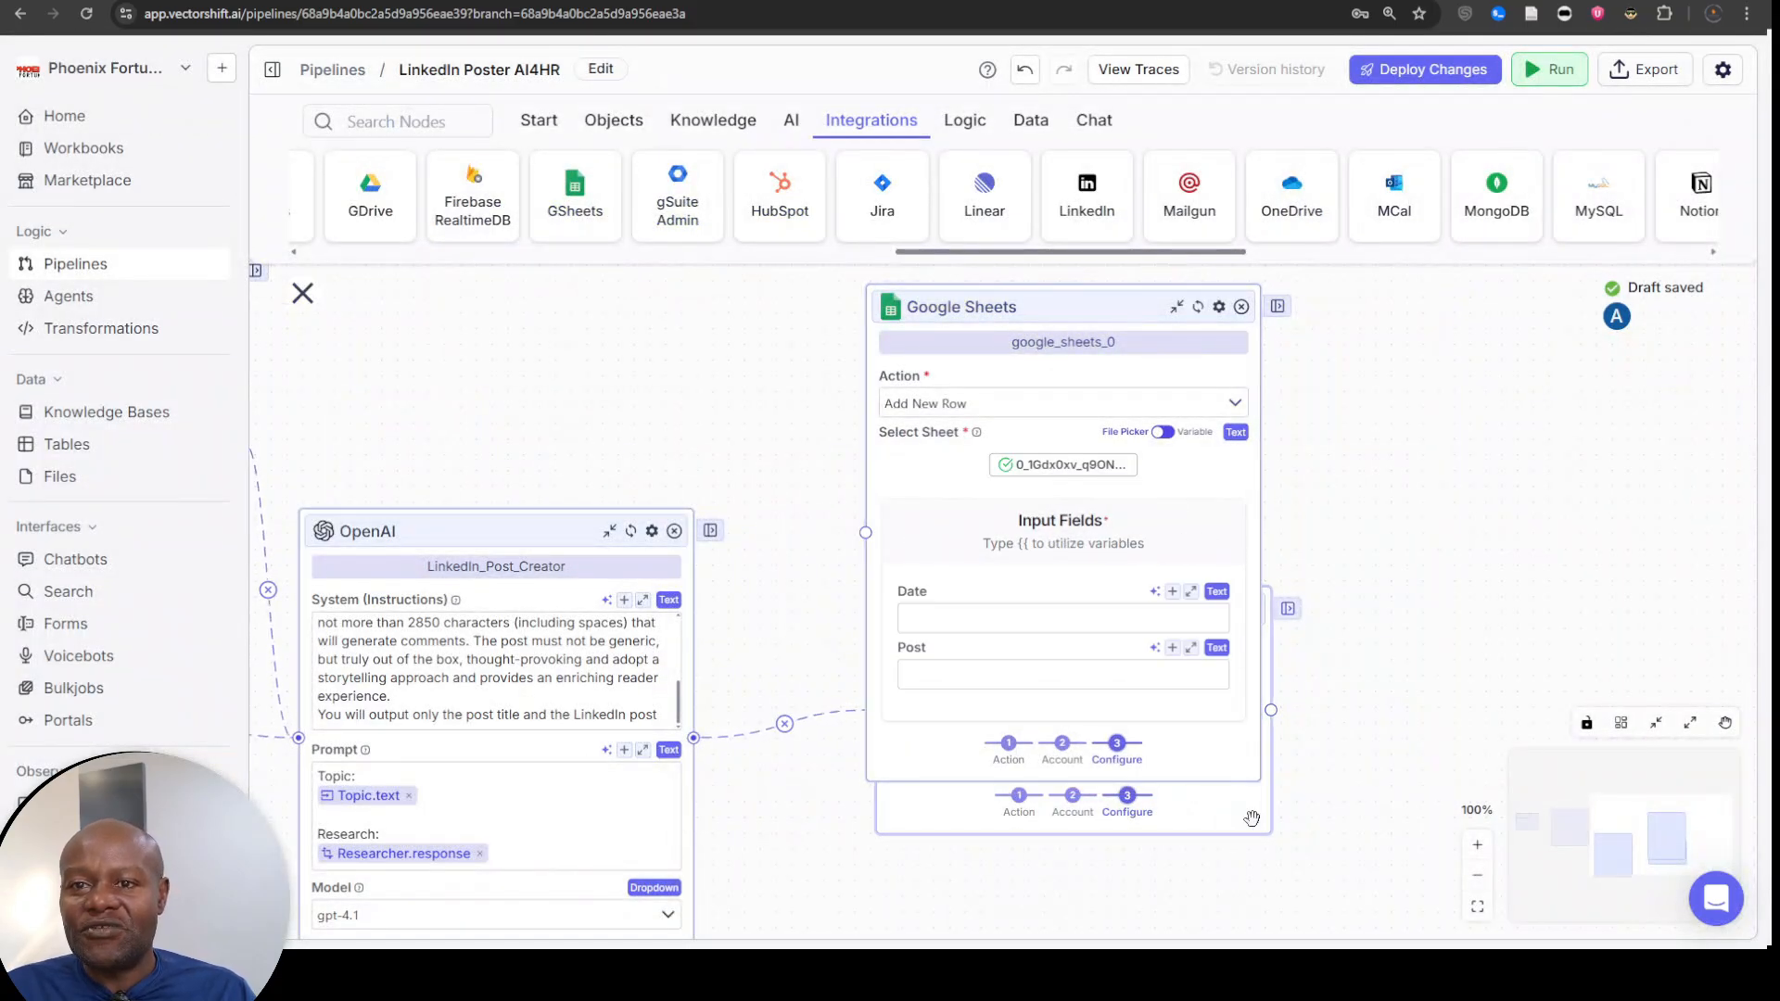
- Move the LinkedIn node further down so it sits clear below the Google Sheets node
drag(1250, 820, 1247, 855)
drag(1407, 639, 1429, 845)
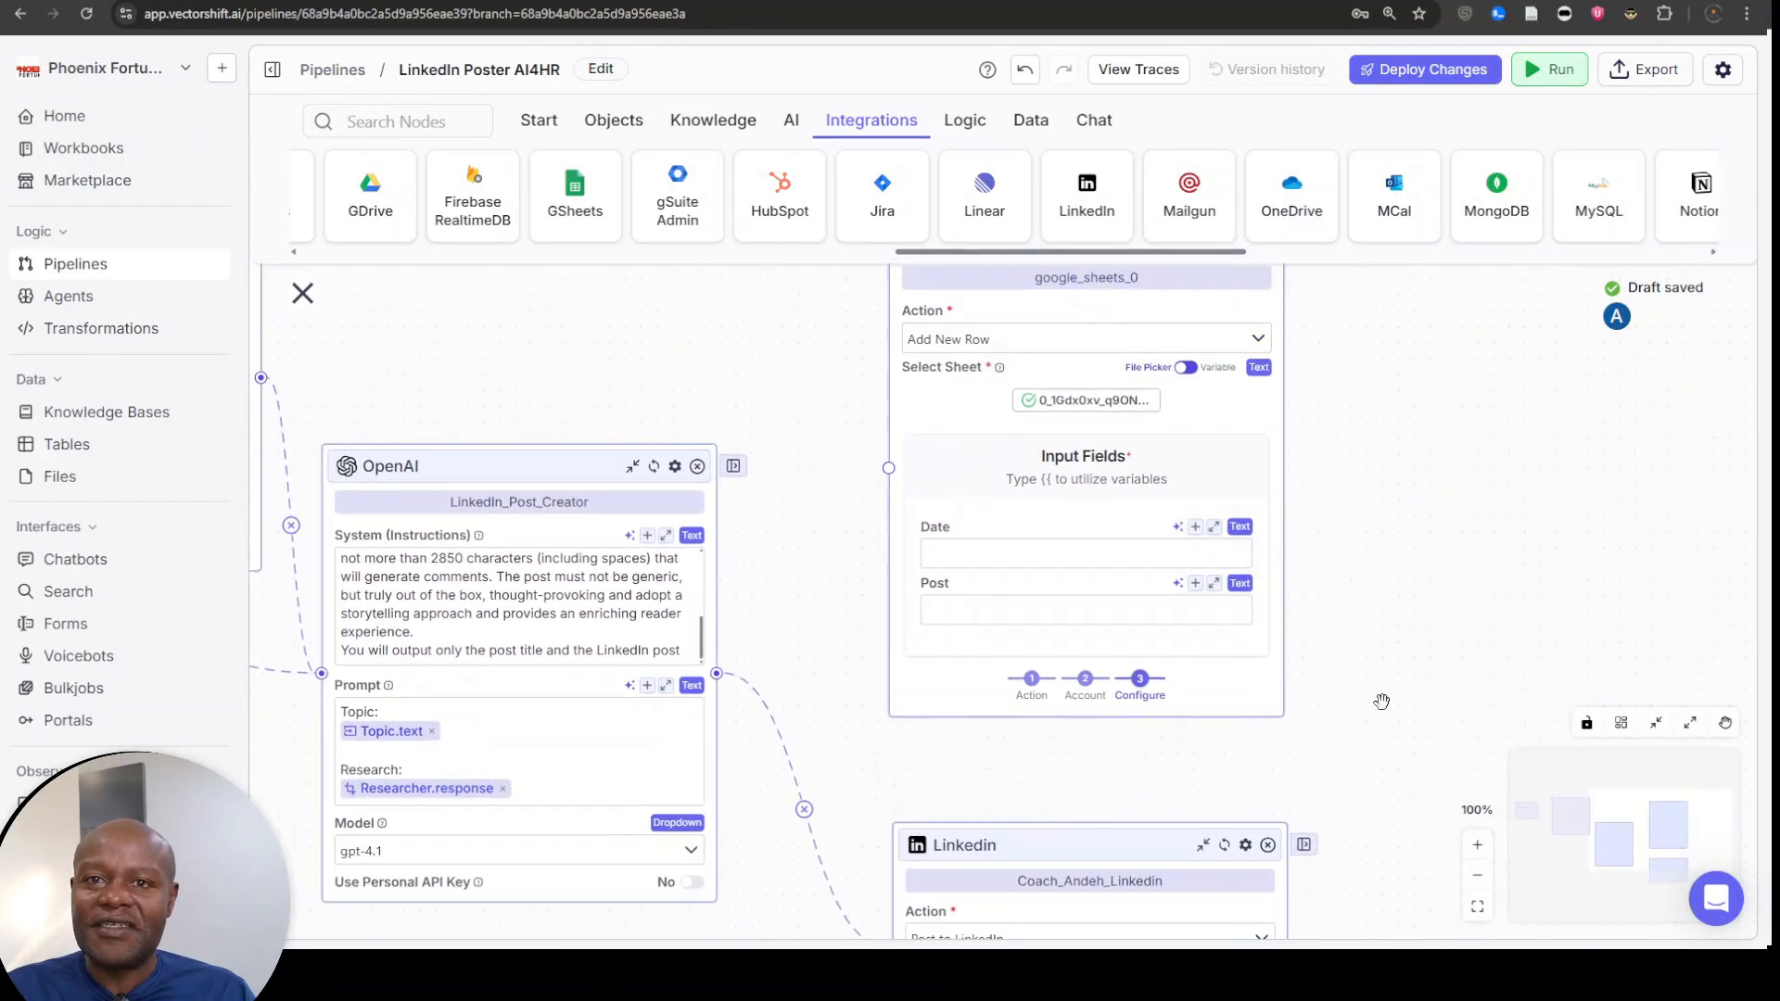
drag(1391, 682, 1434, 754)
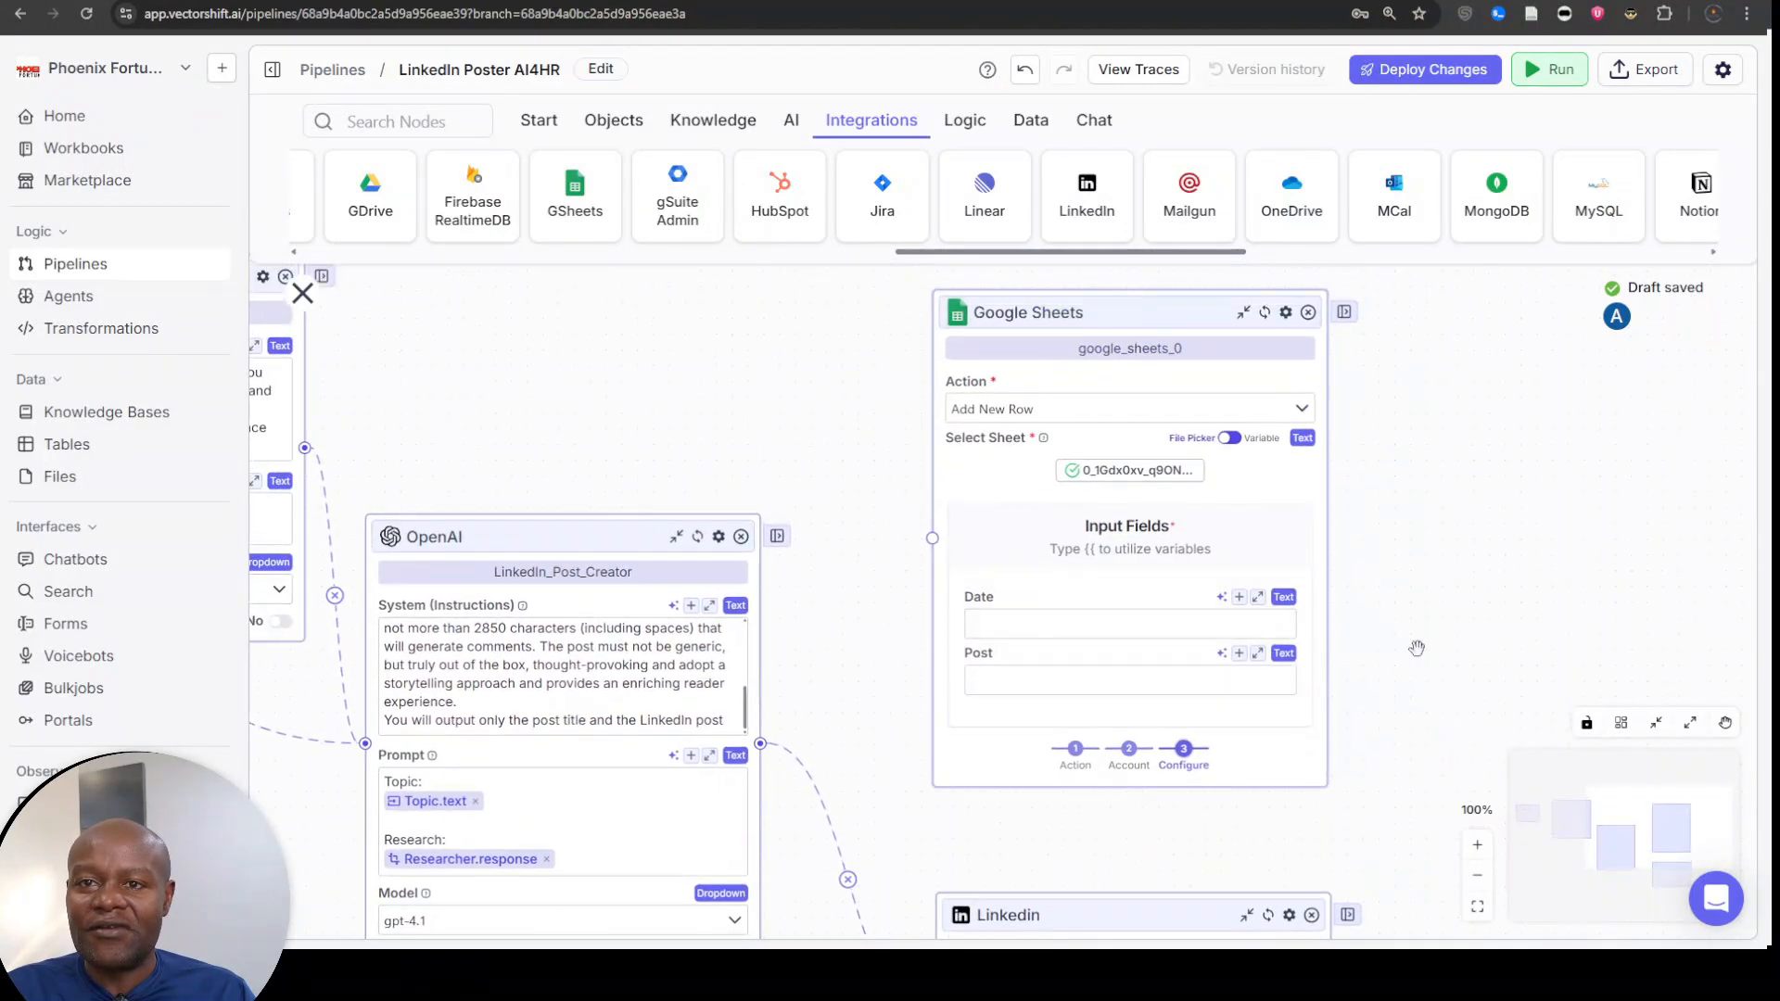
drag(1417, 649, 1446, 700)
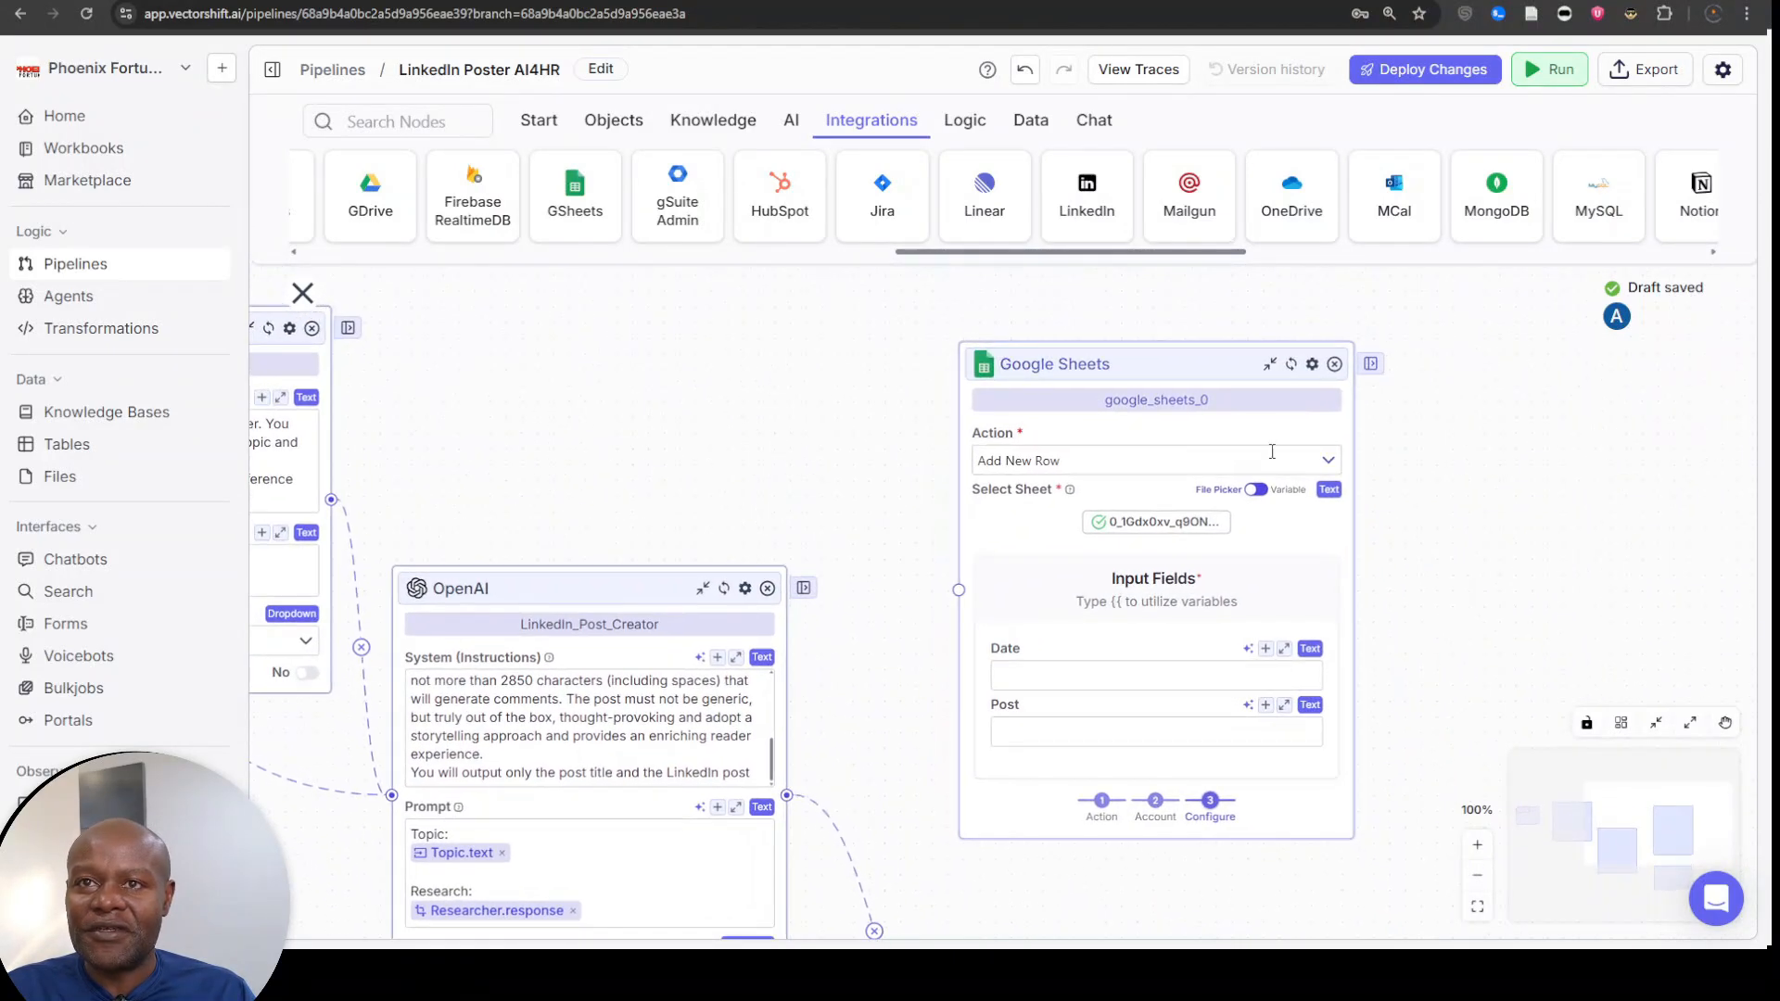
- Rename the Google Sheets node Record_LinkedIn_Posts
double_click(1199, 401)
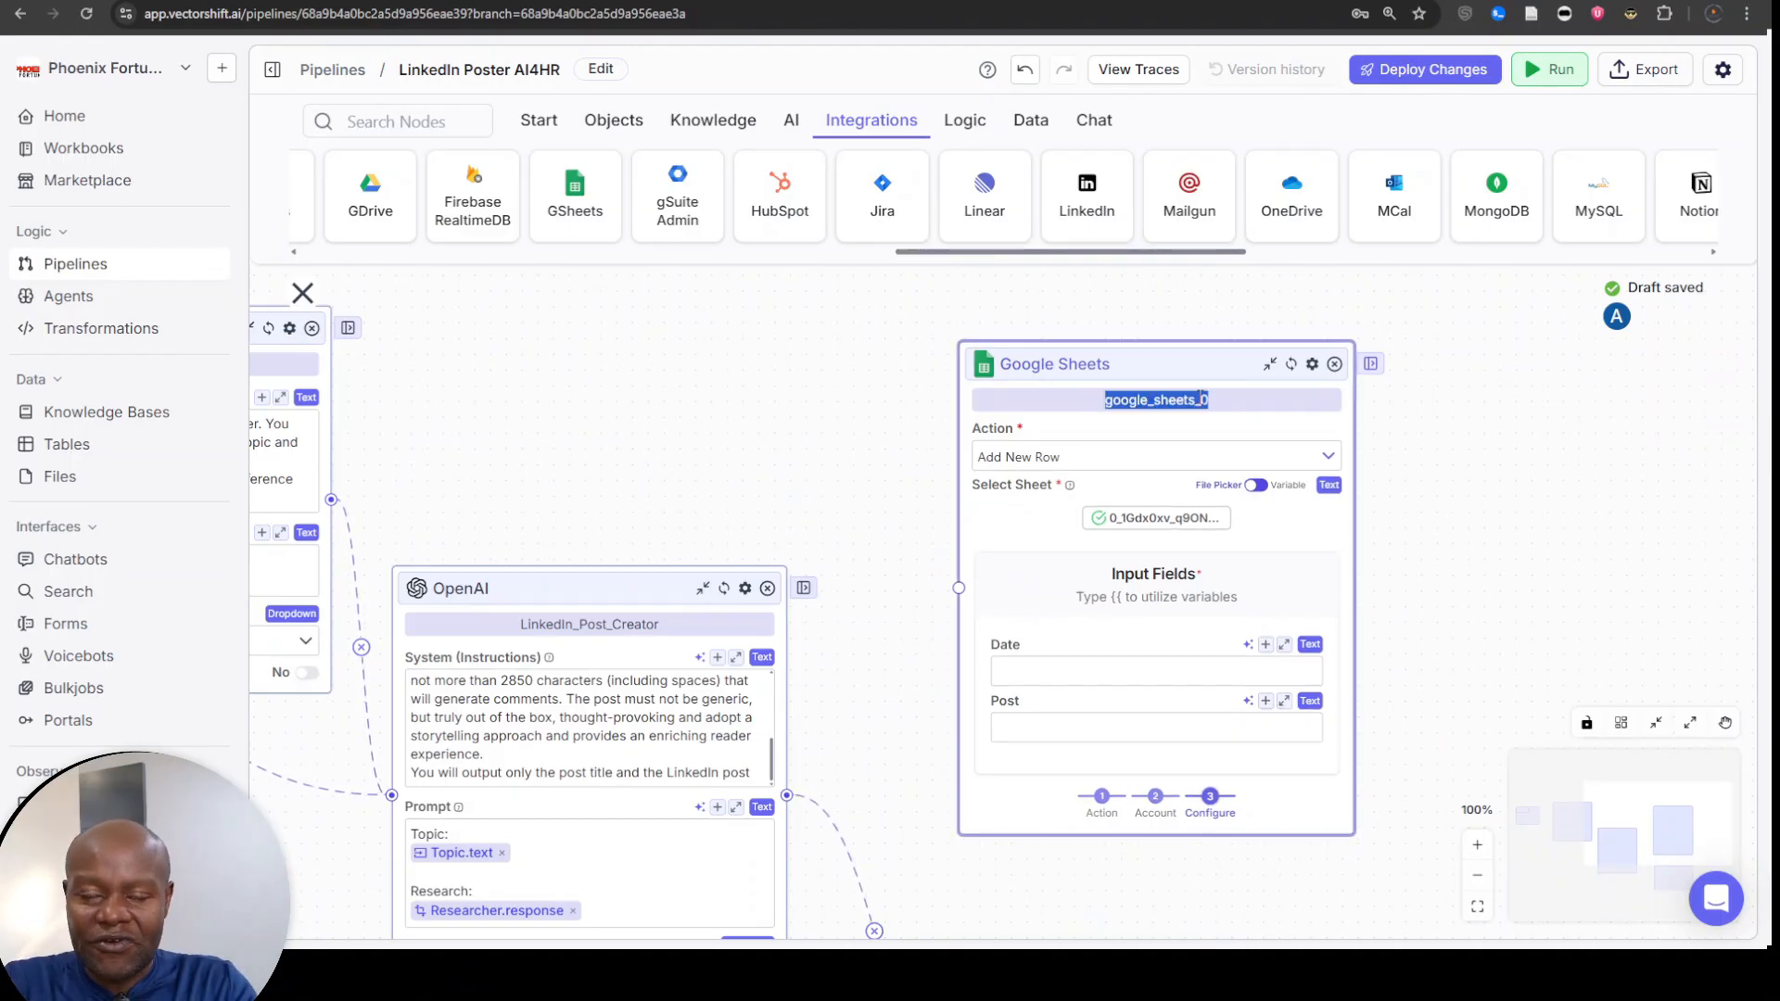
text(Record_Linkd)
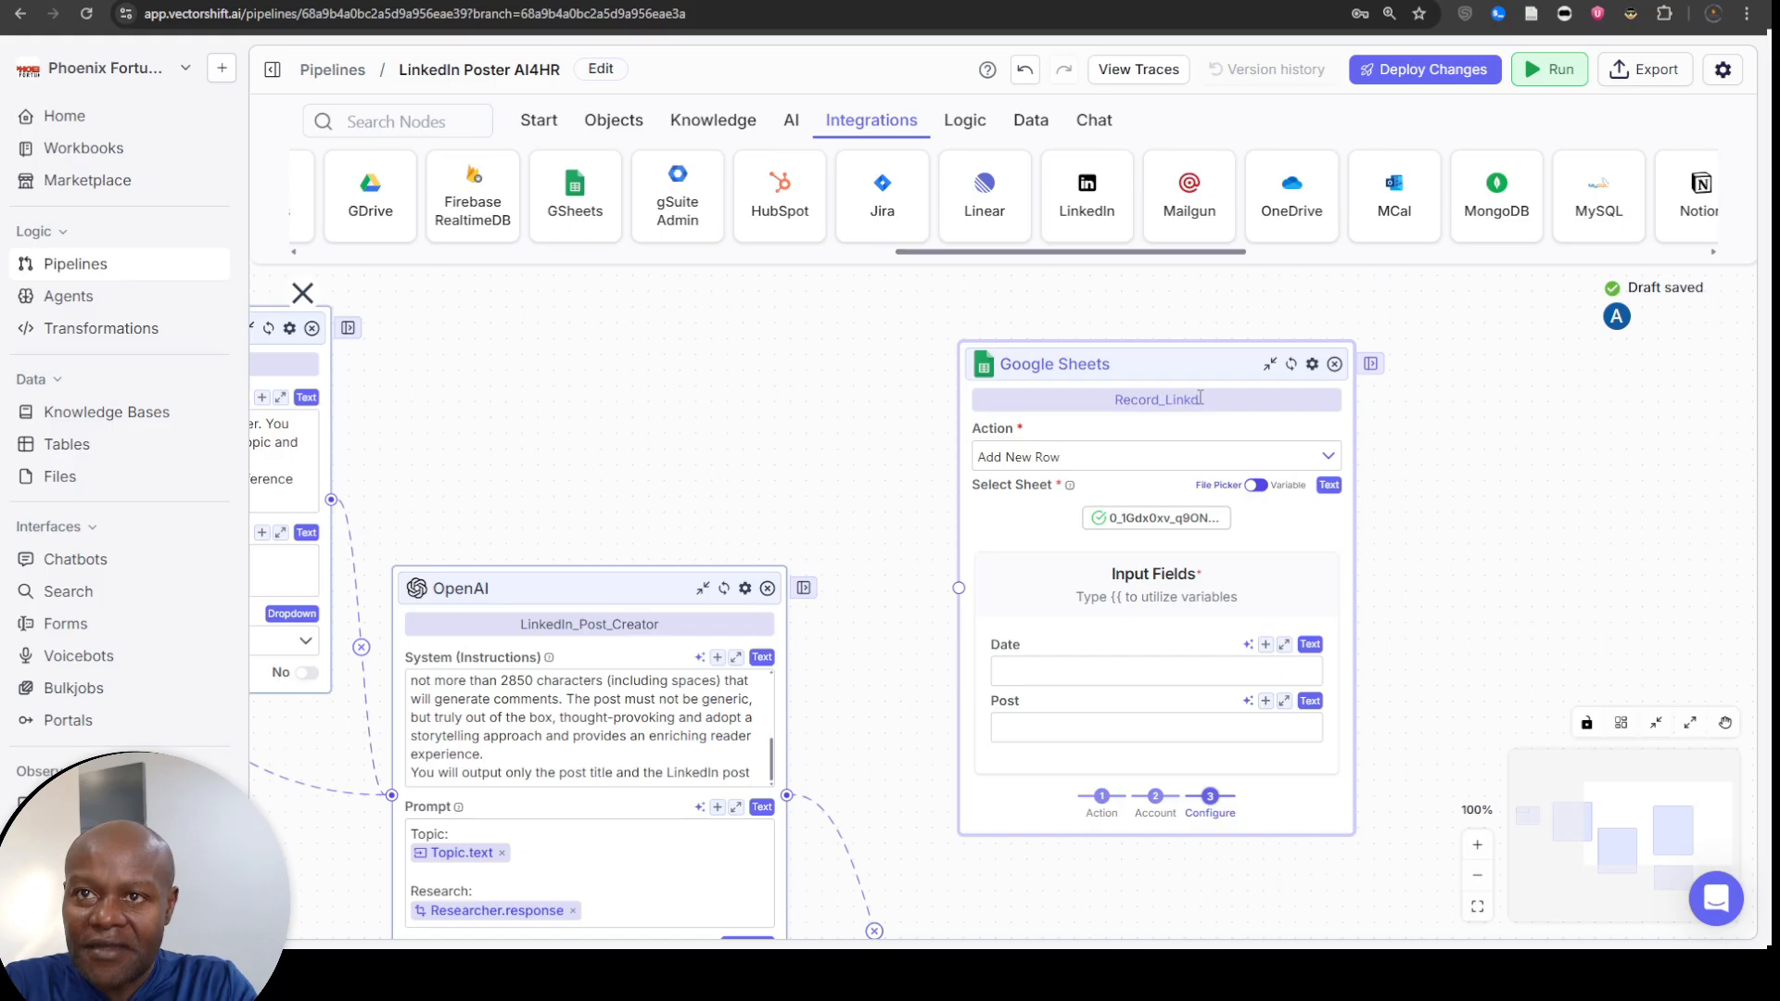
key(BackSpace)
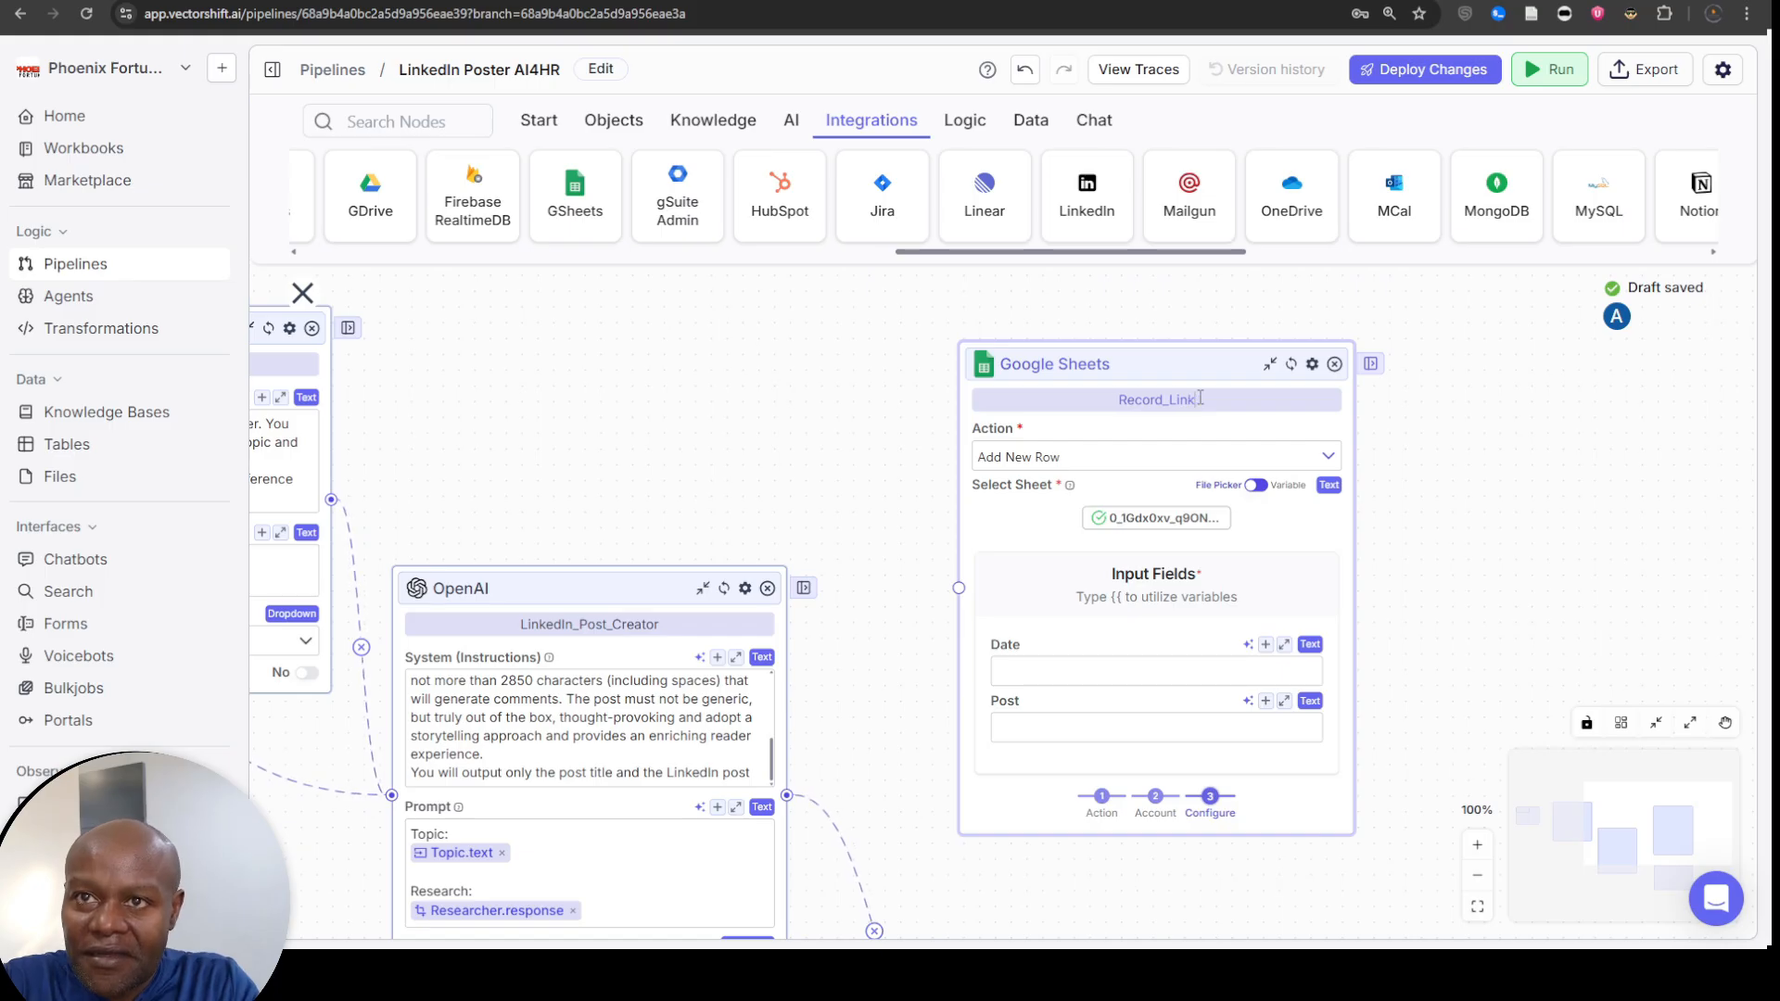
text(edIn_Posts)
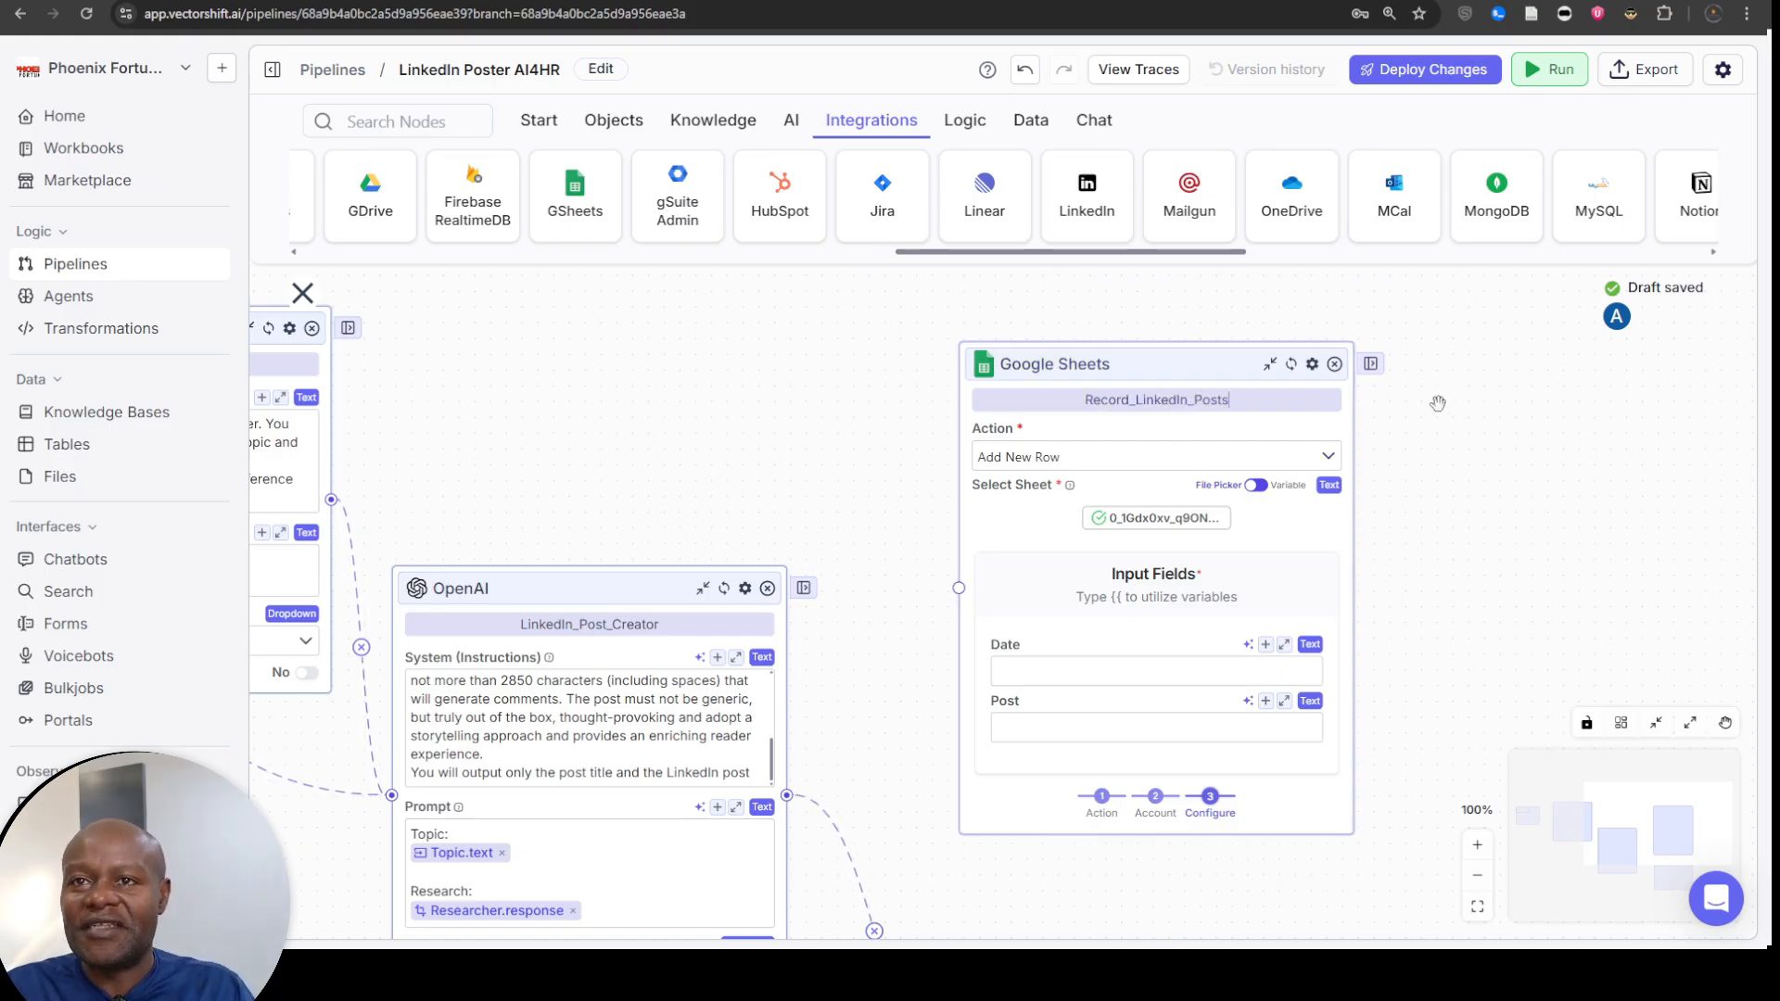
click(1498, 451)
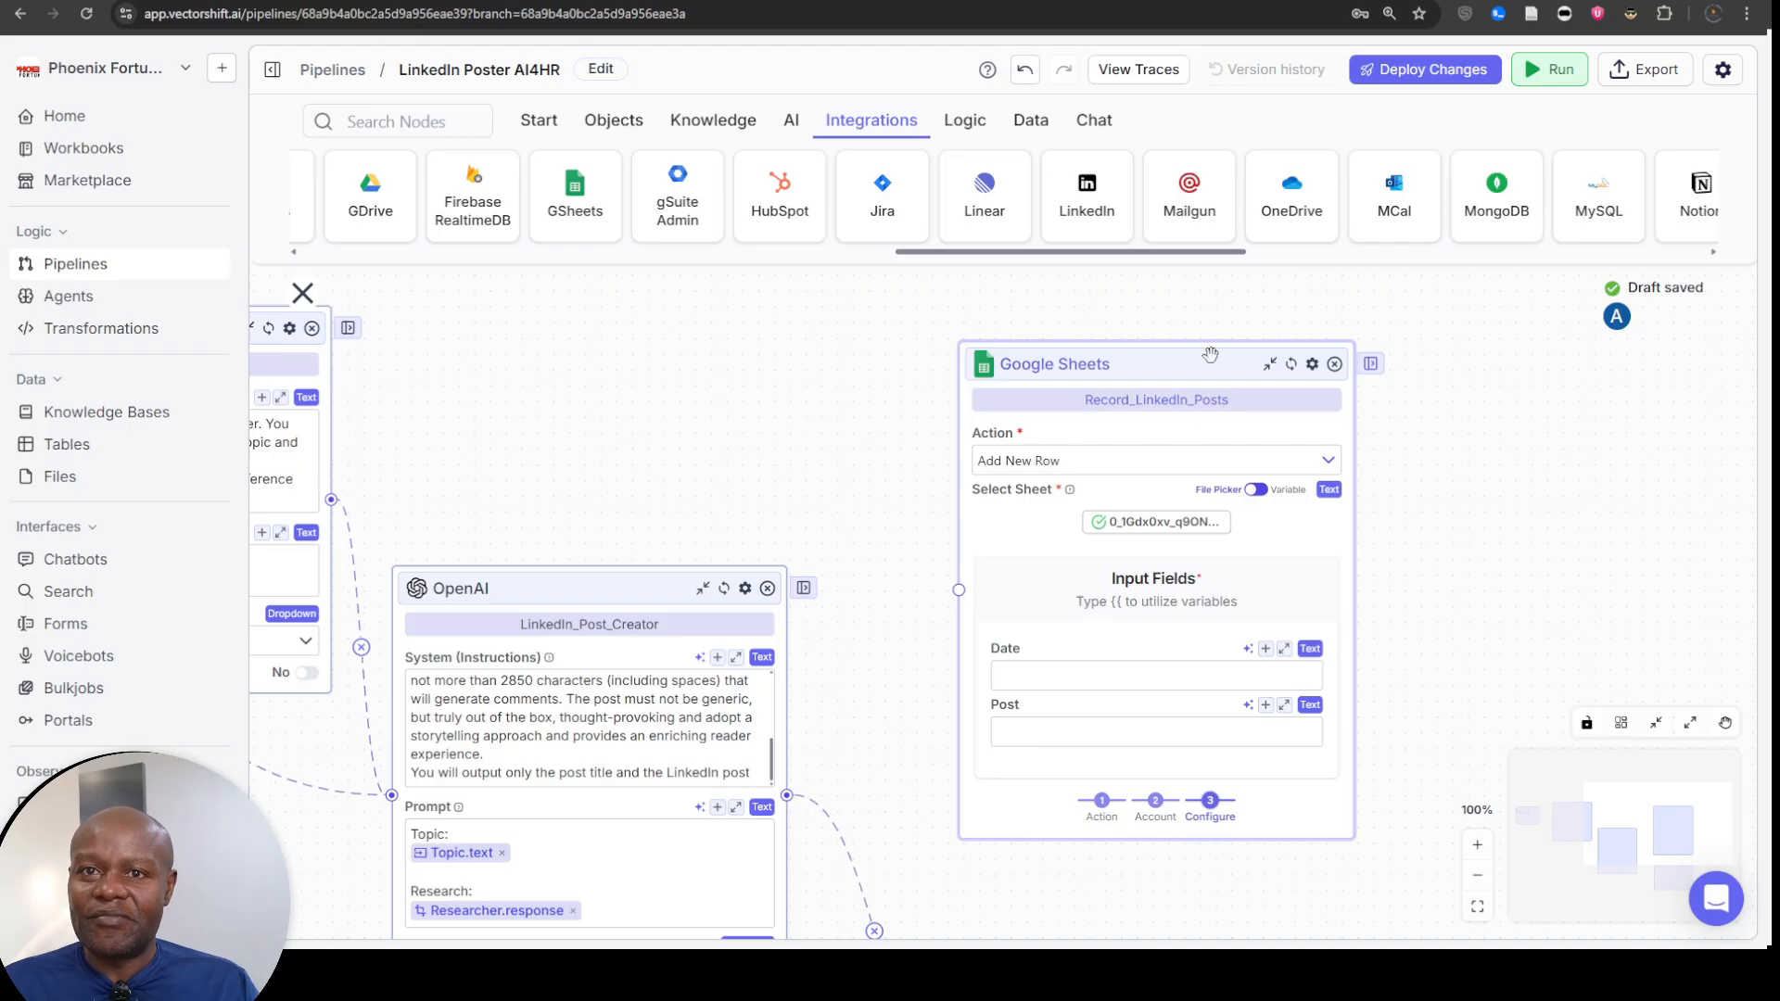
- Shift the Google Sheets node away from the OpenAI node and fill its Post field with the variable LinkedIn_Post_Creator.response
drag(1210, 355, 1287, 340)
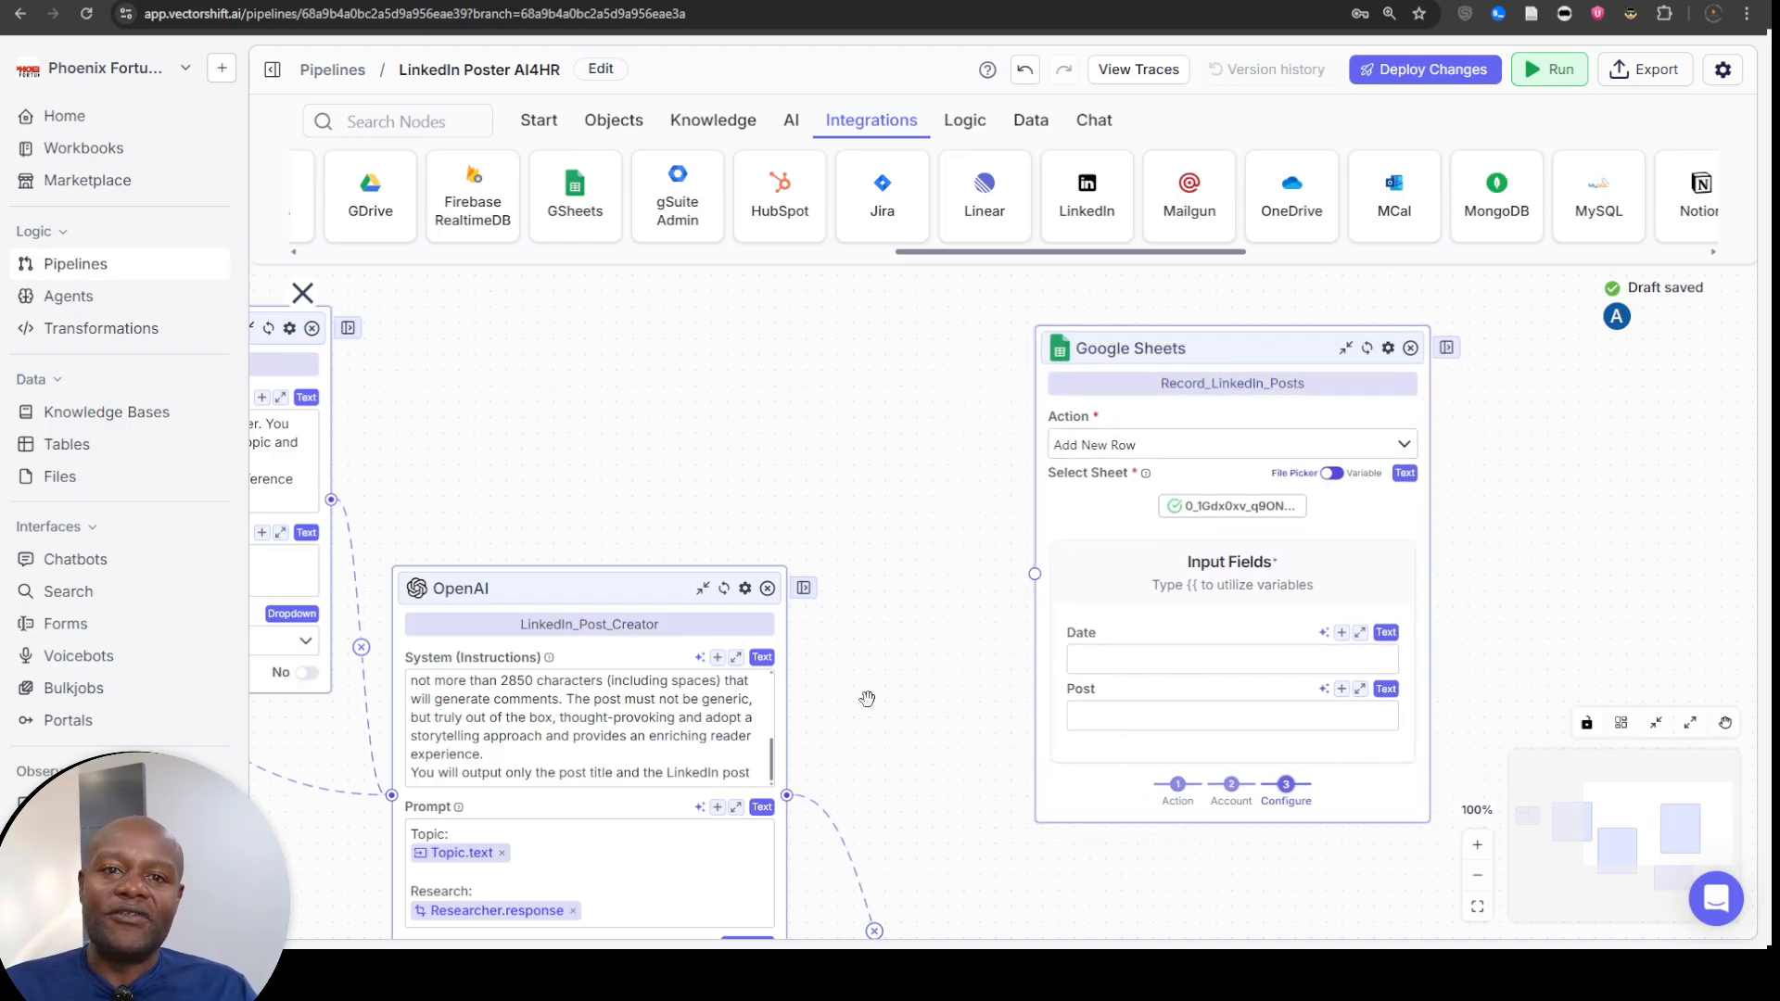
click(1089, 716)
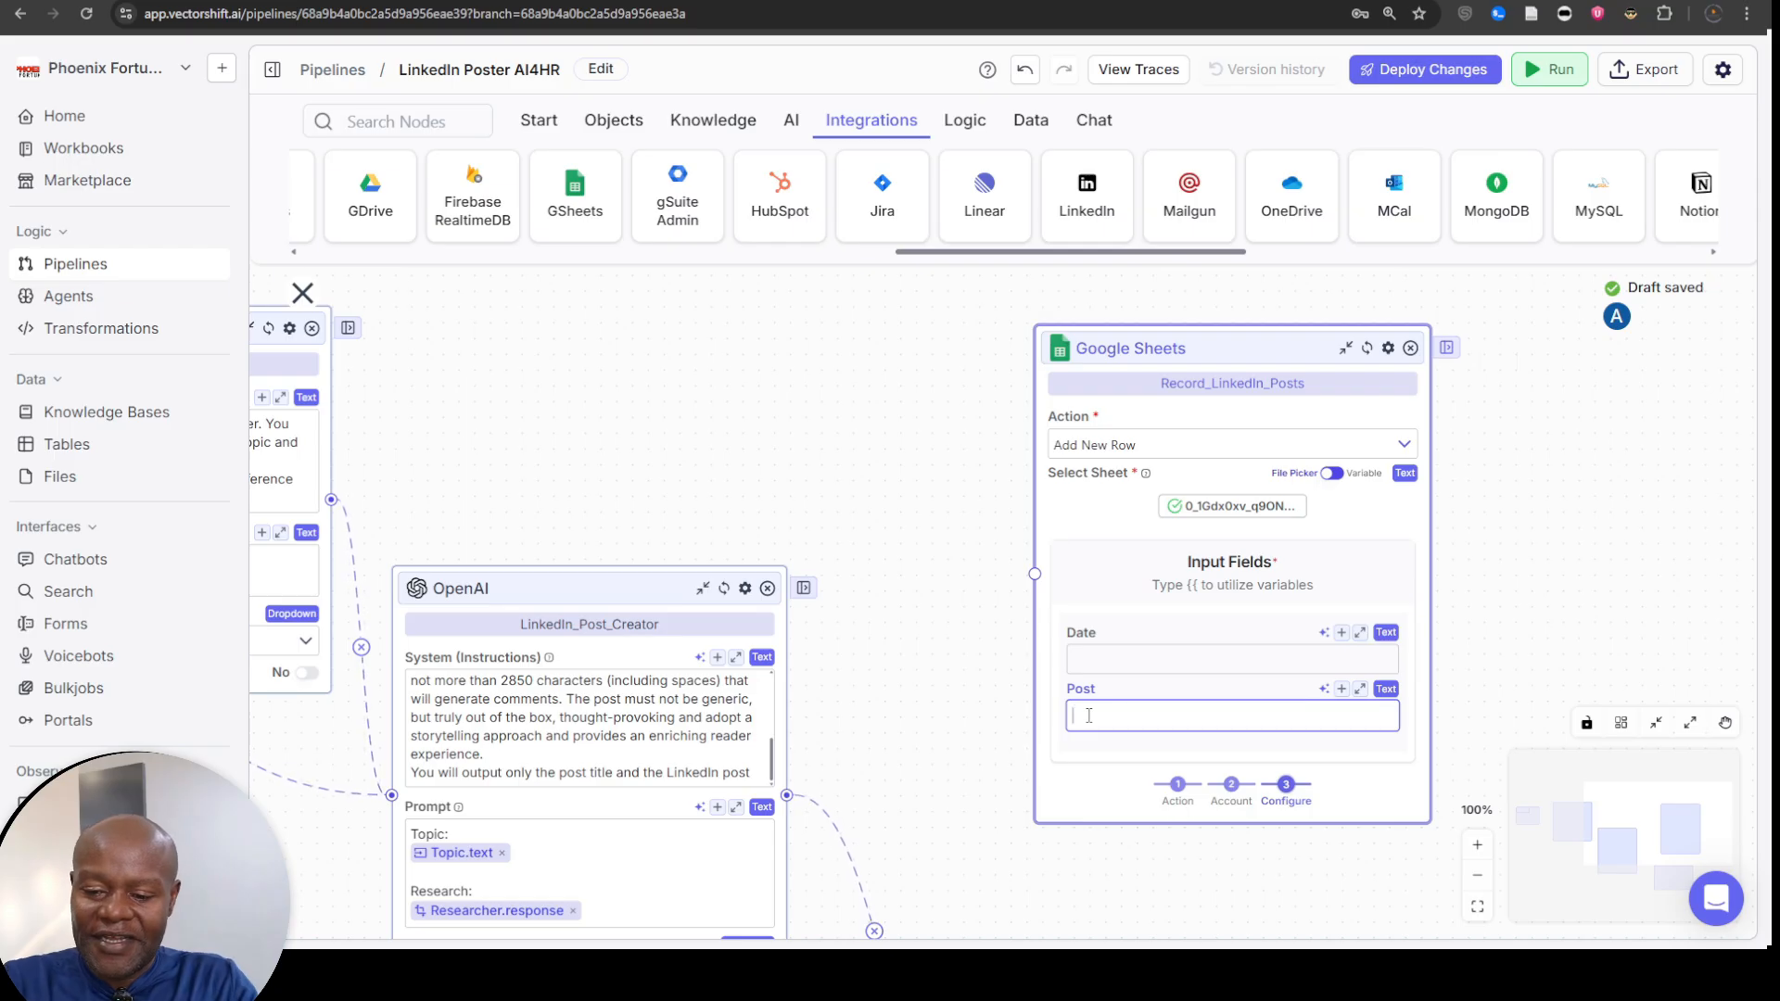
text({{)
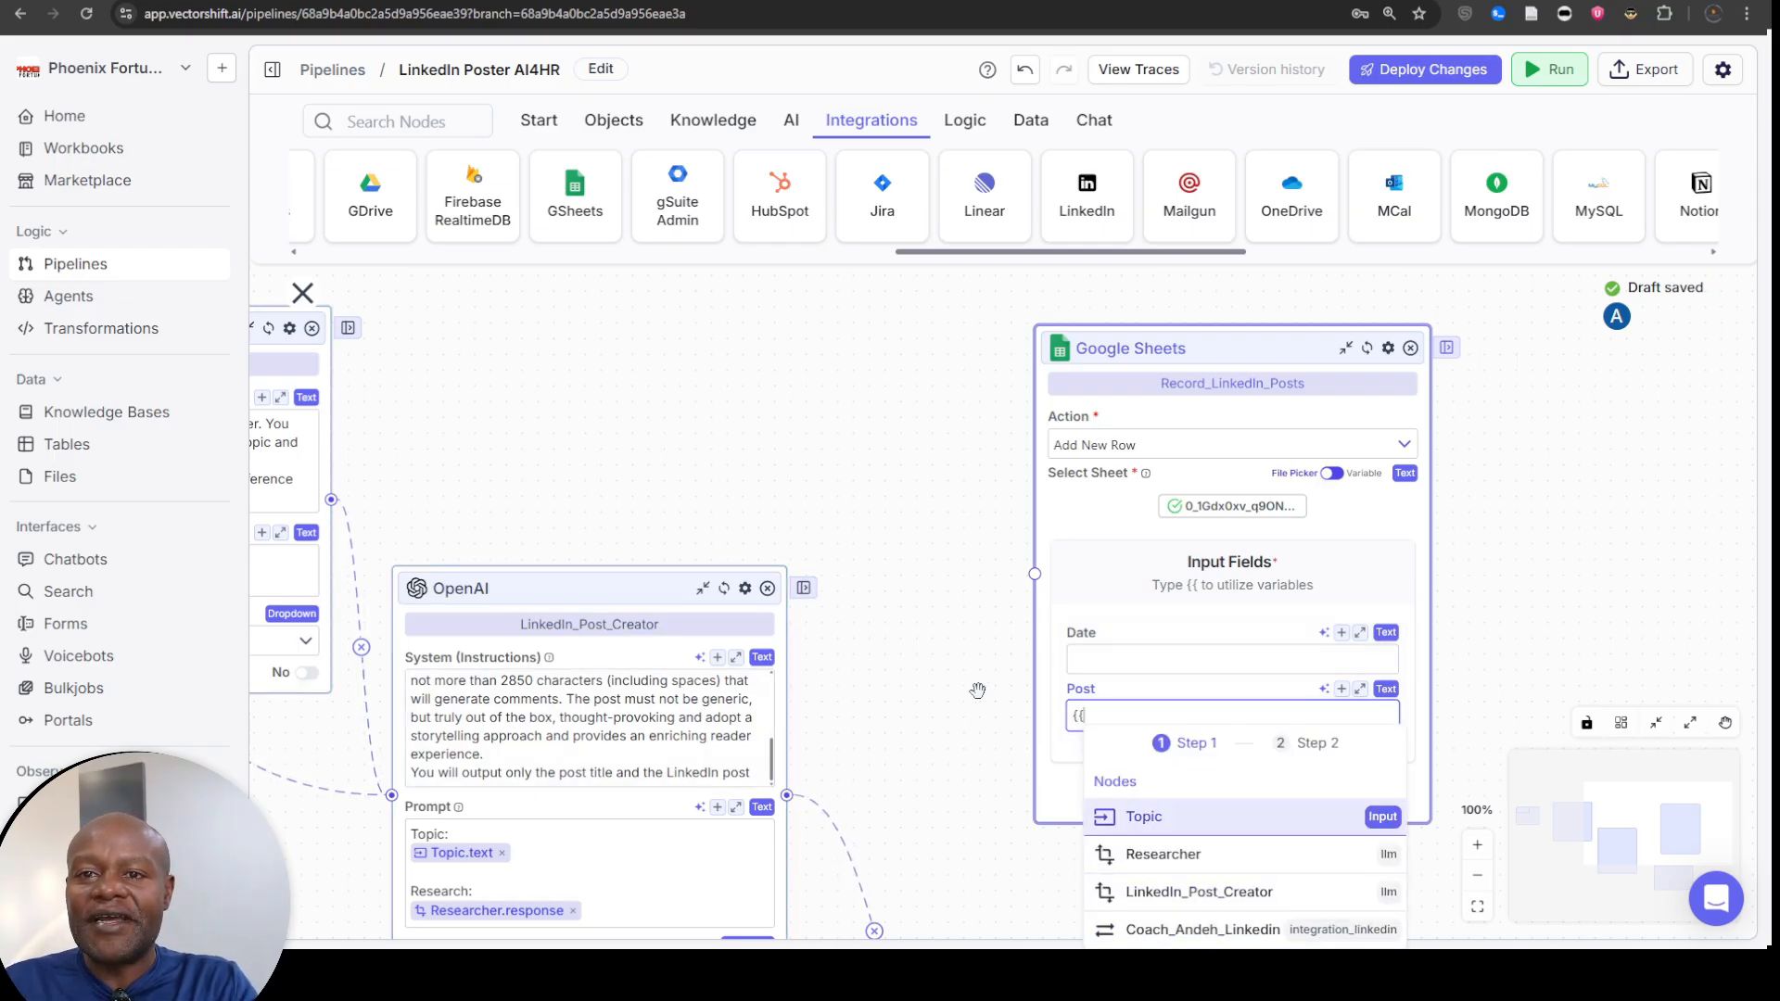
scroll(1215, 876, down, 2)
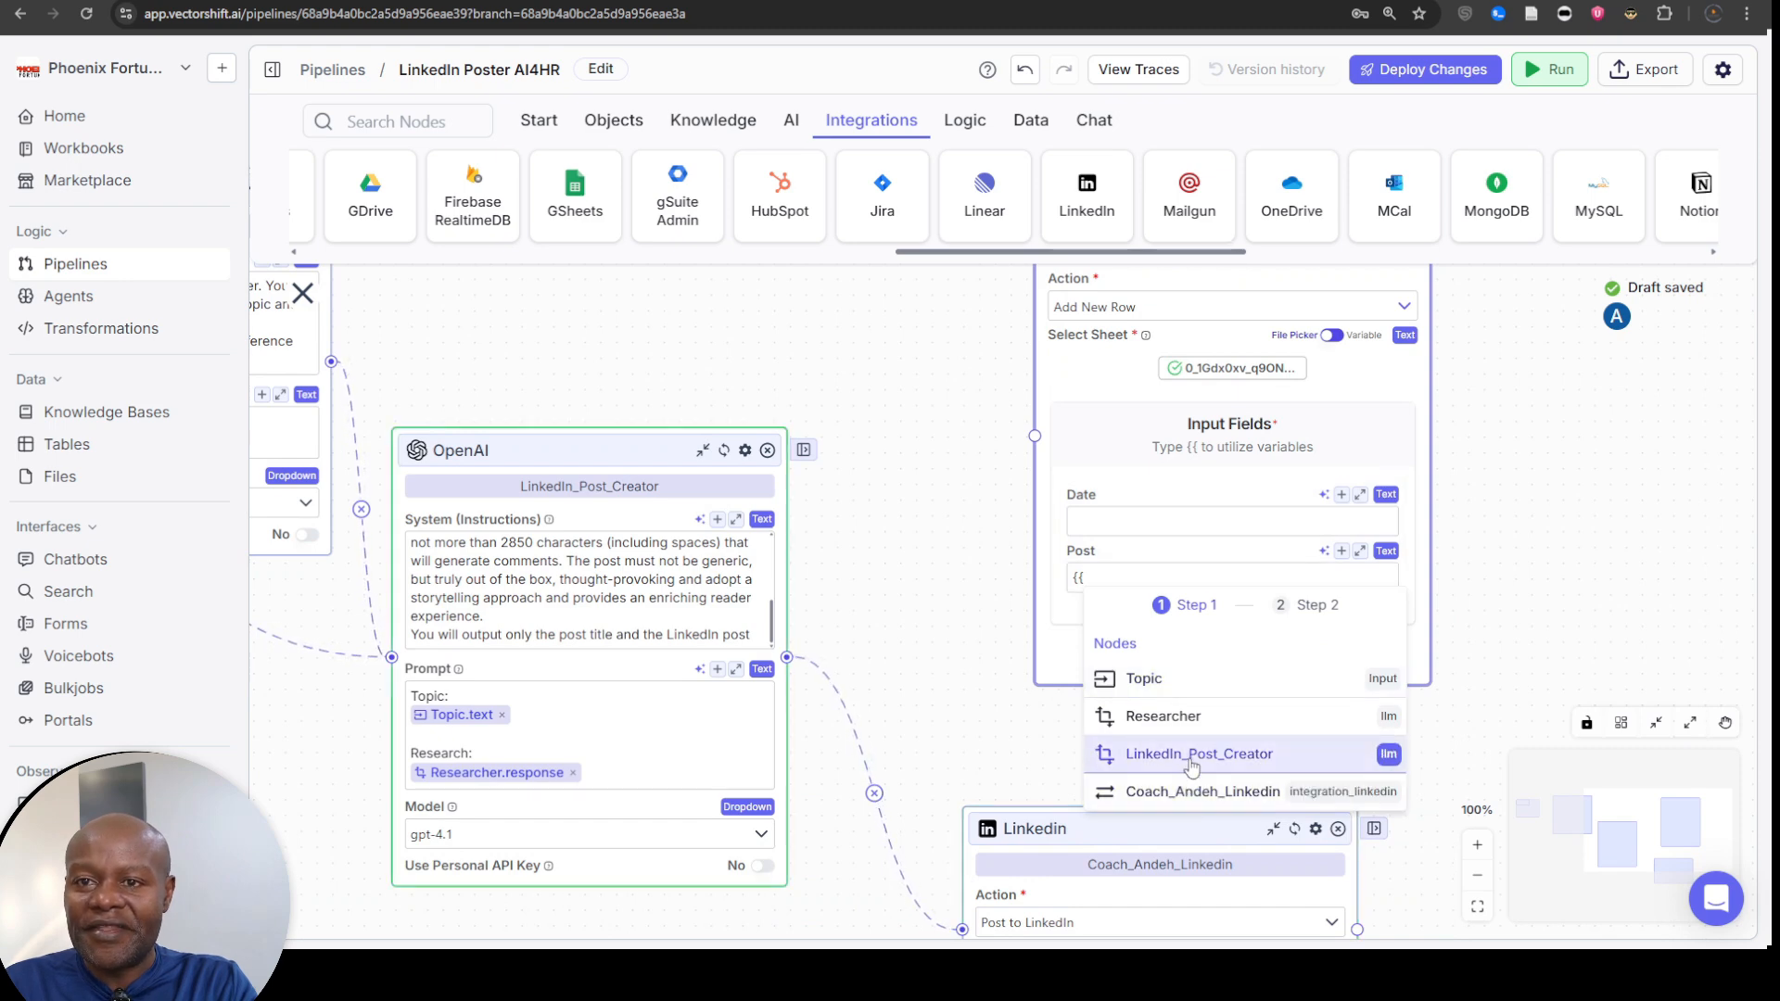
click(1192, 755)
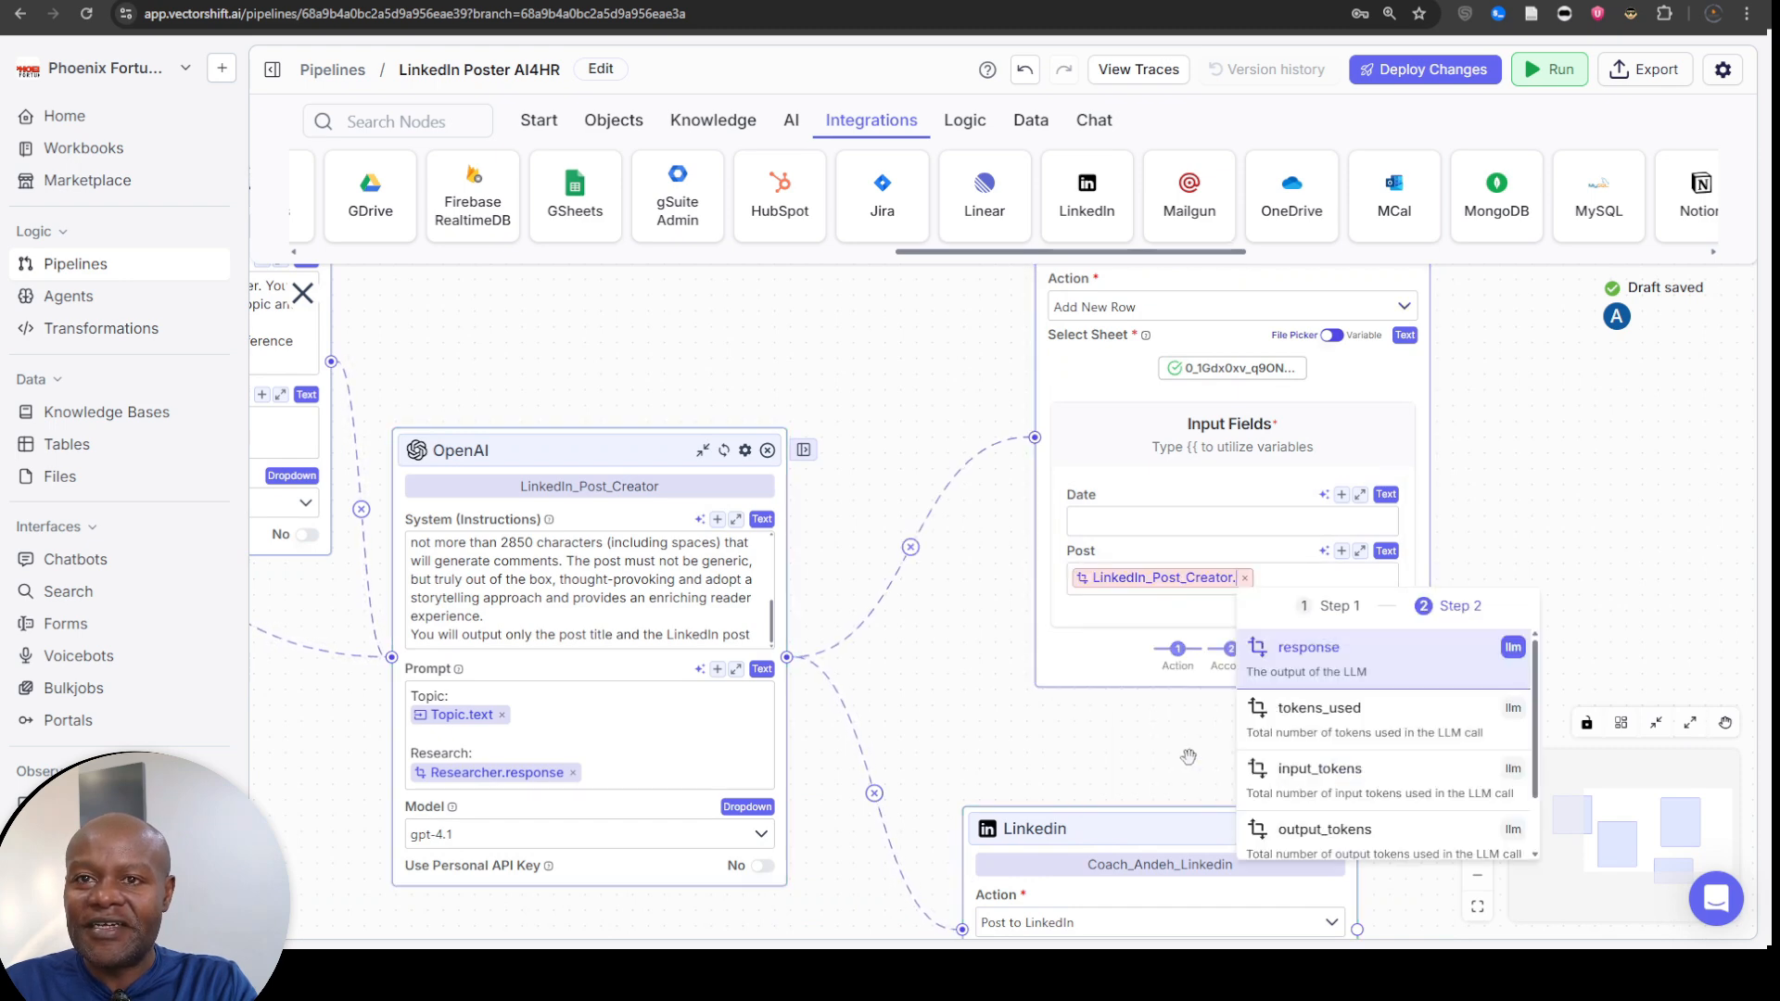
click(1322, 667)
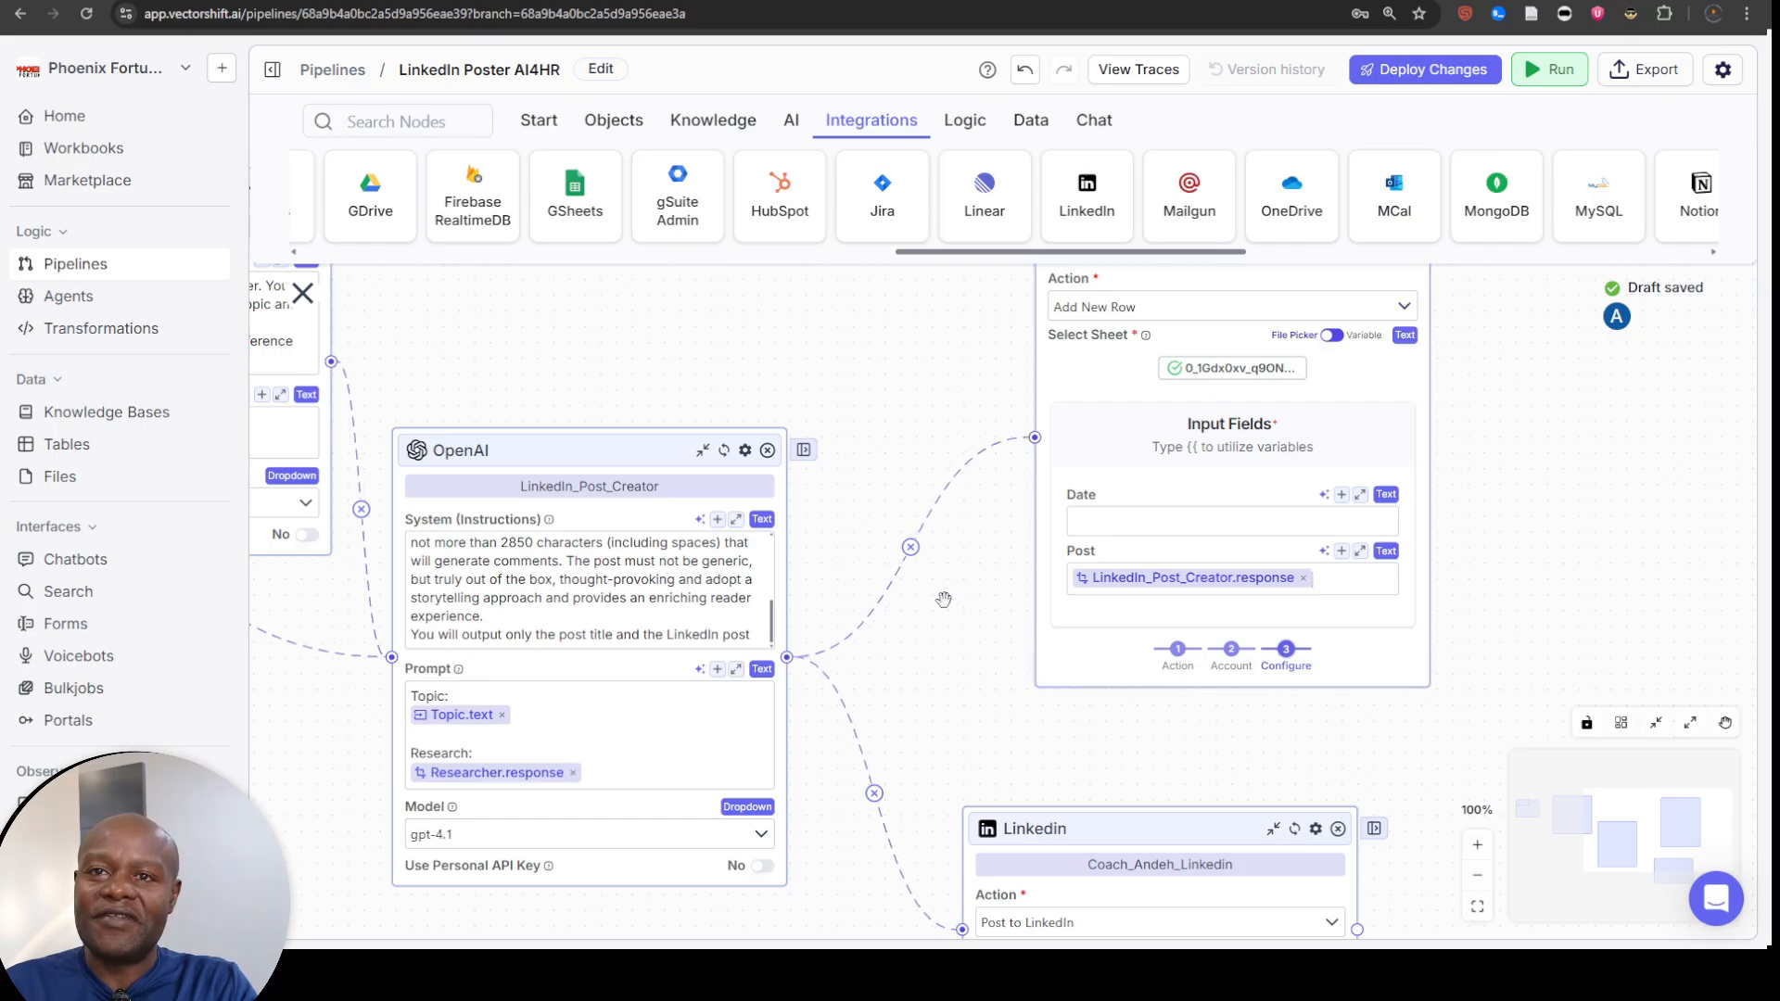
- Add a Time data node above the LinkedIn_Post_Creator node, beside the Google Sheets node
drag(943, 626, 946, 802)
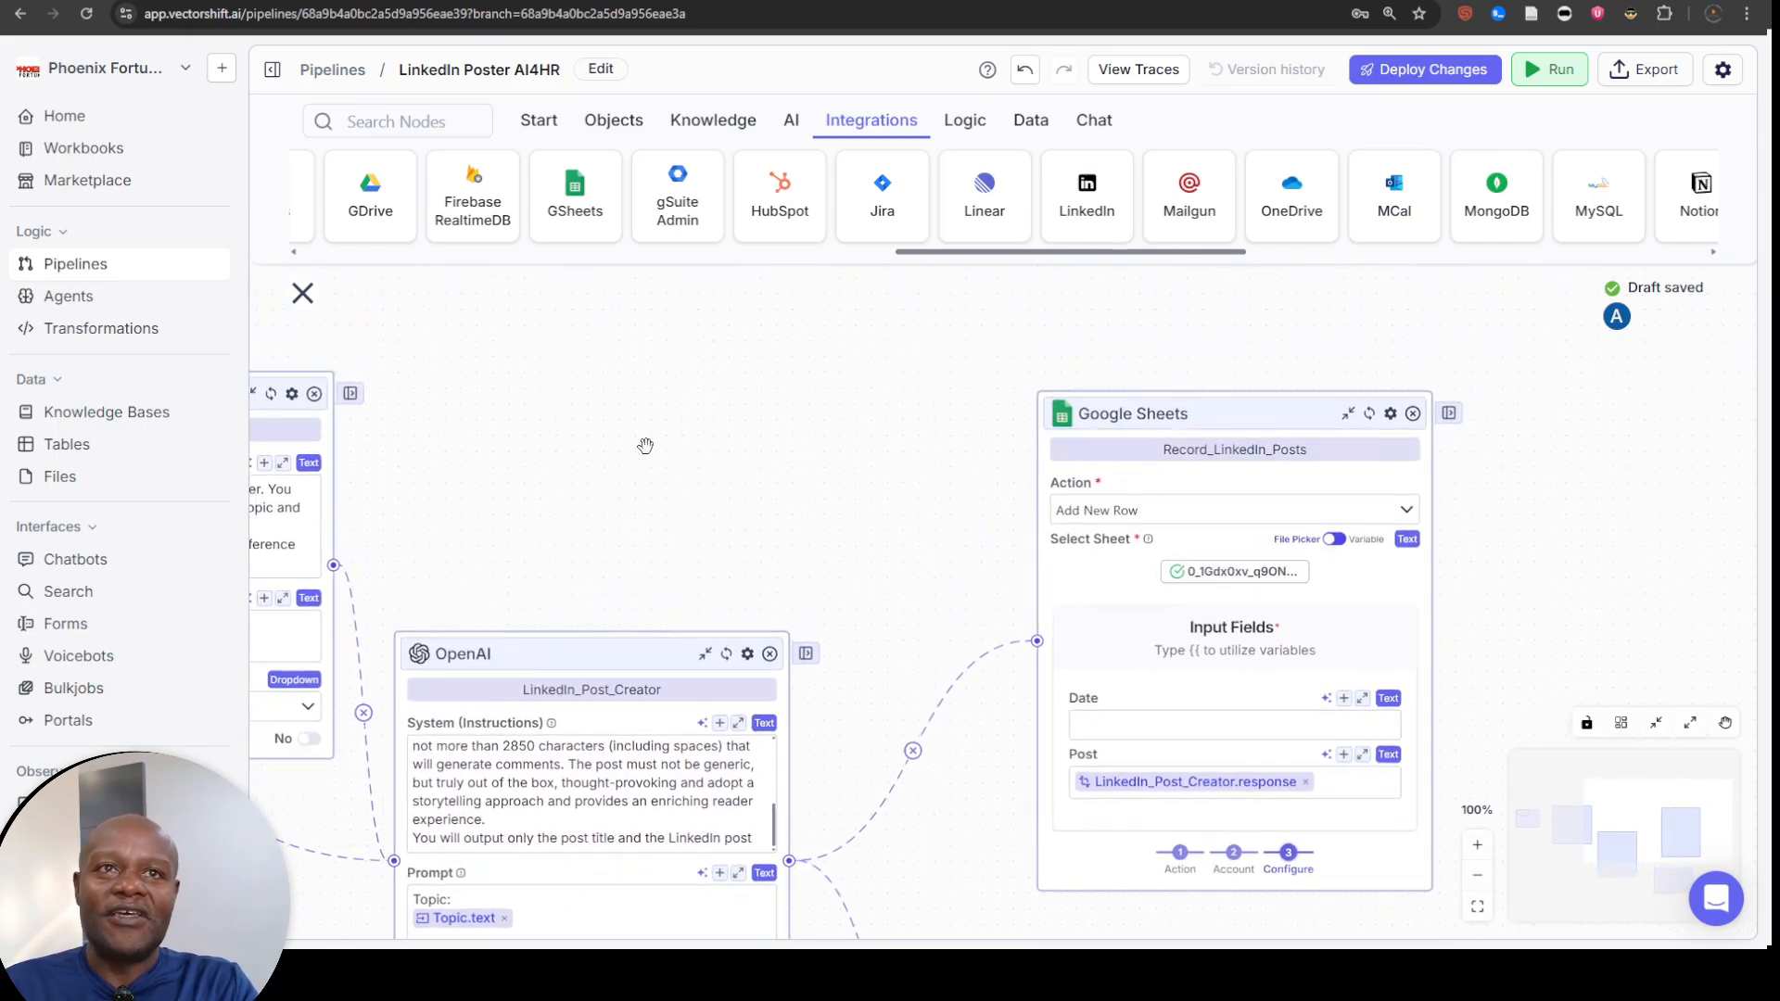
click(964, 122)
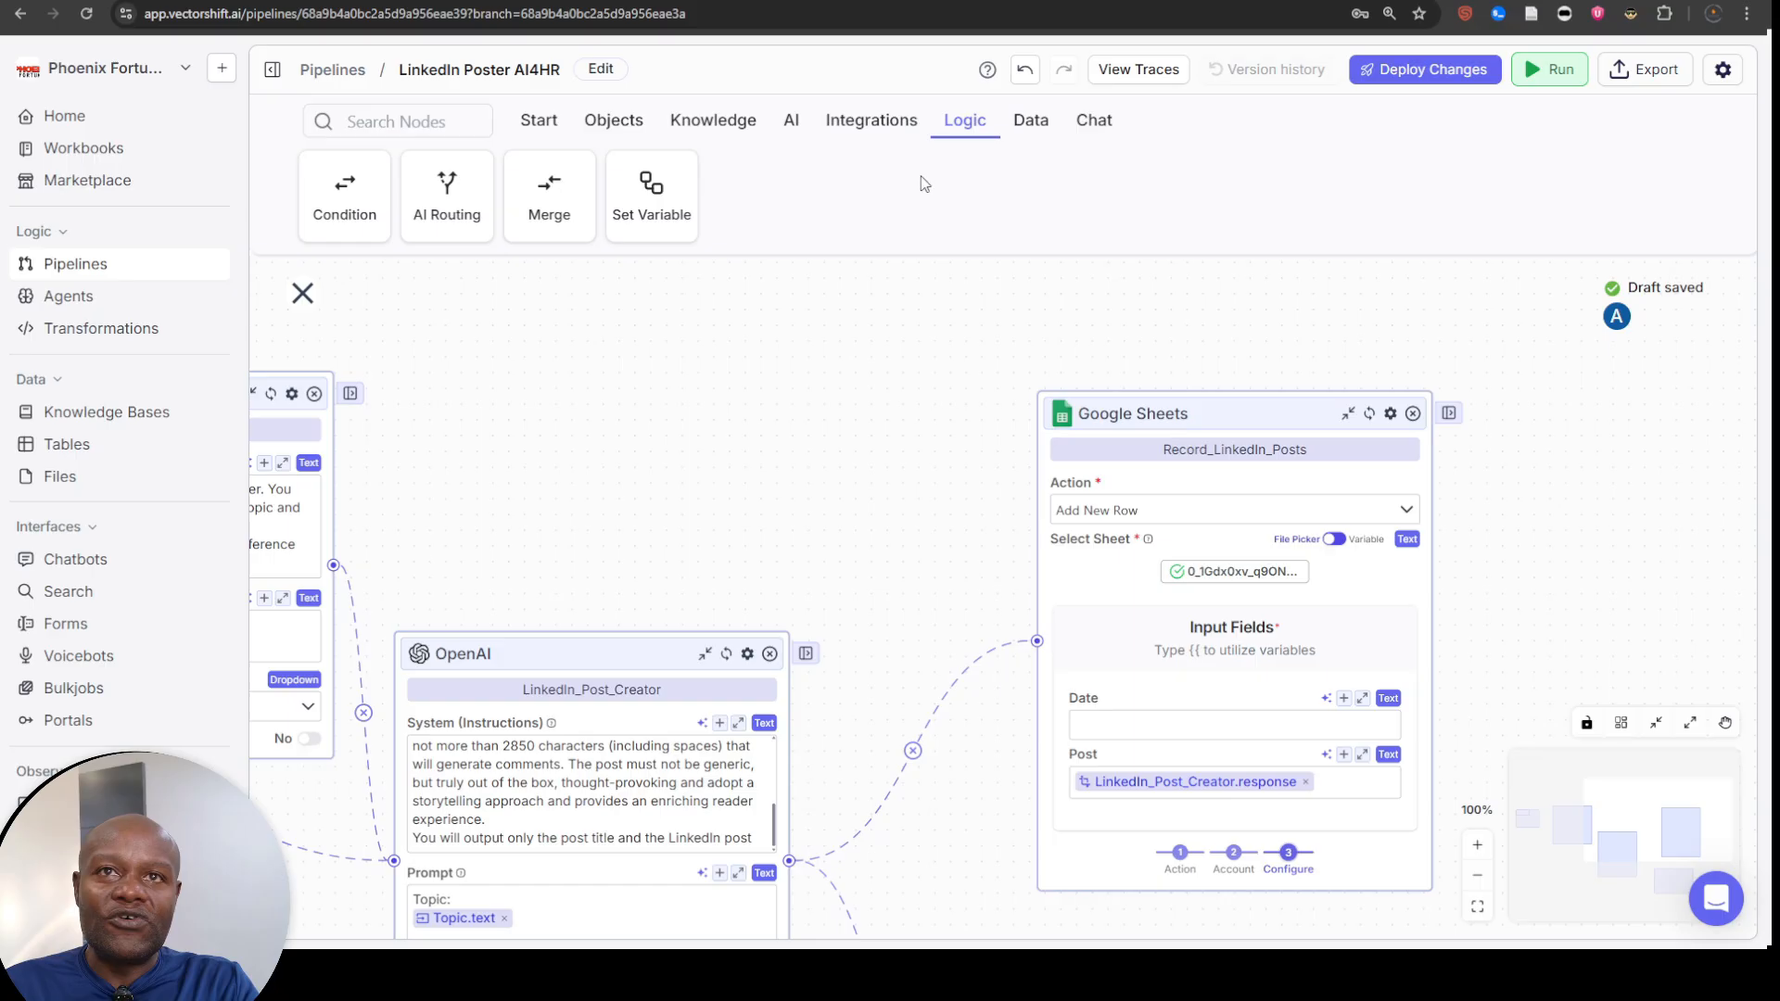
click(1031, 122)
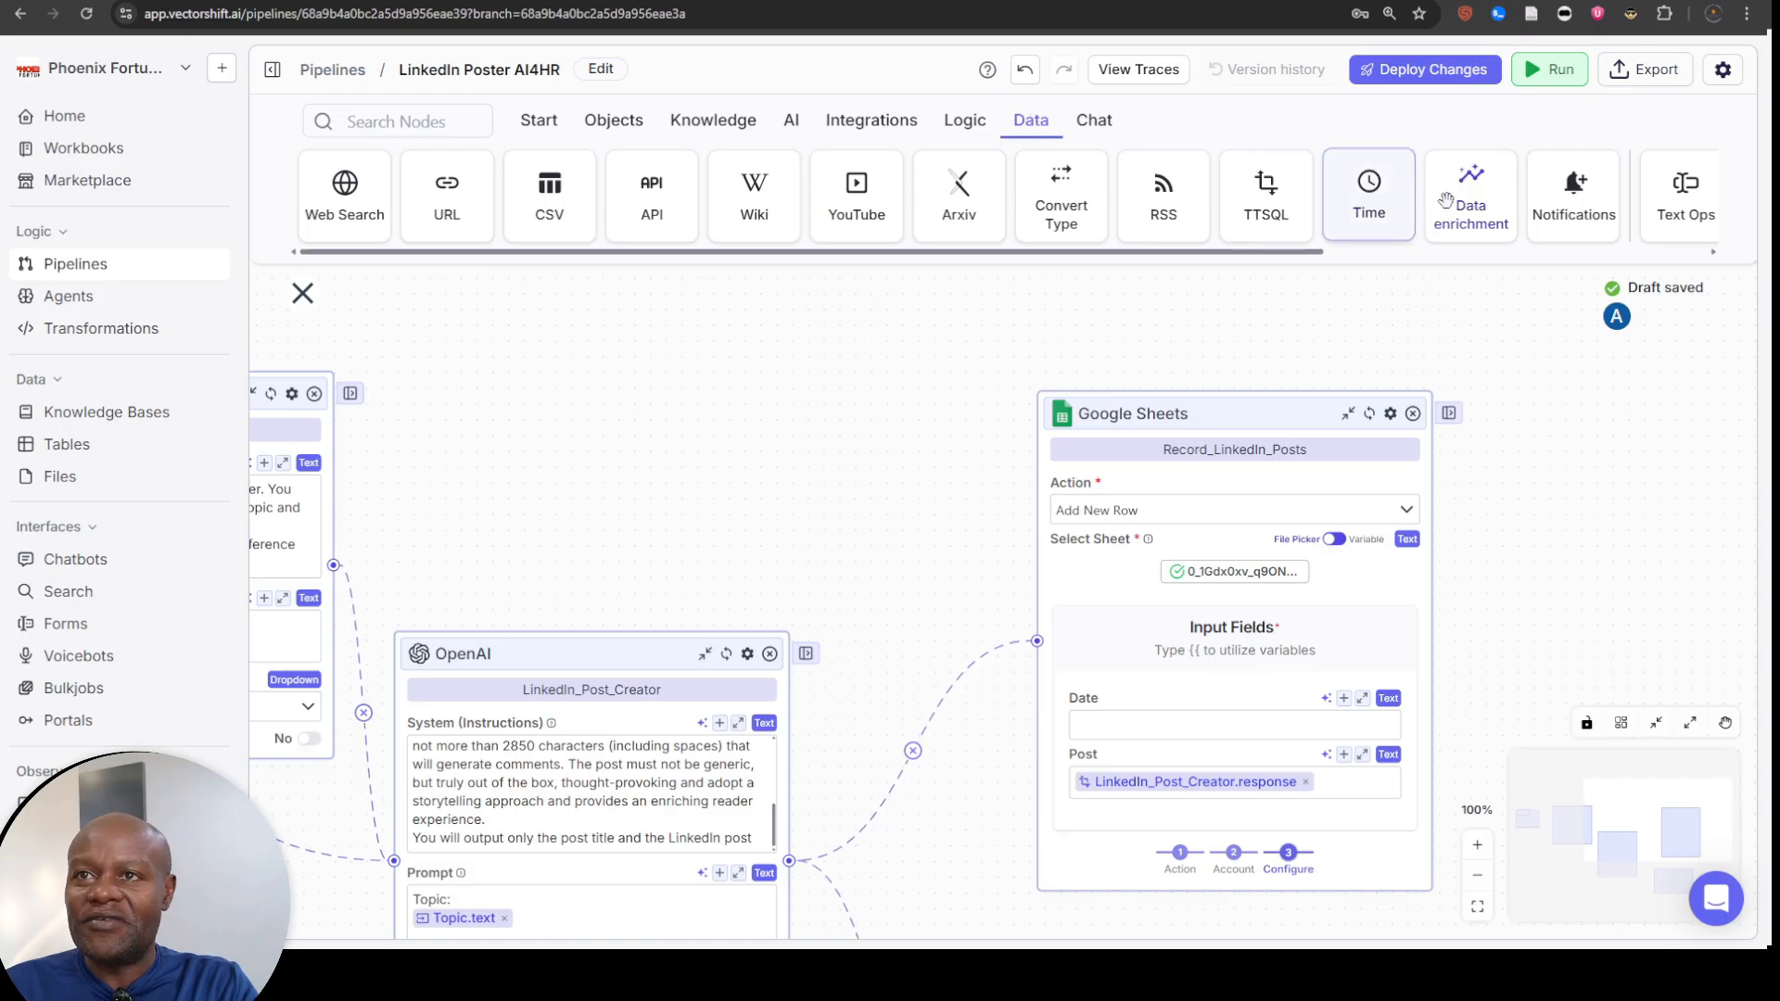
drag(1368, 195, 774, 363)
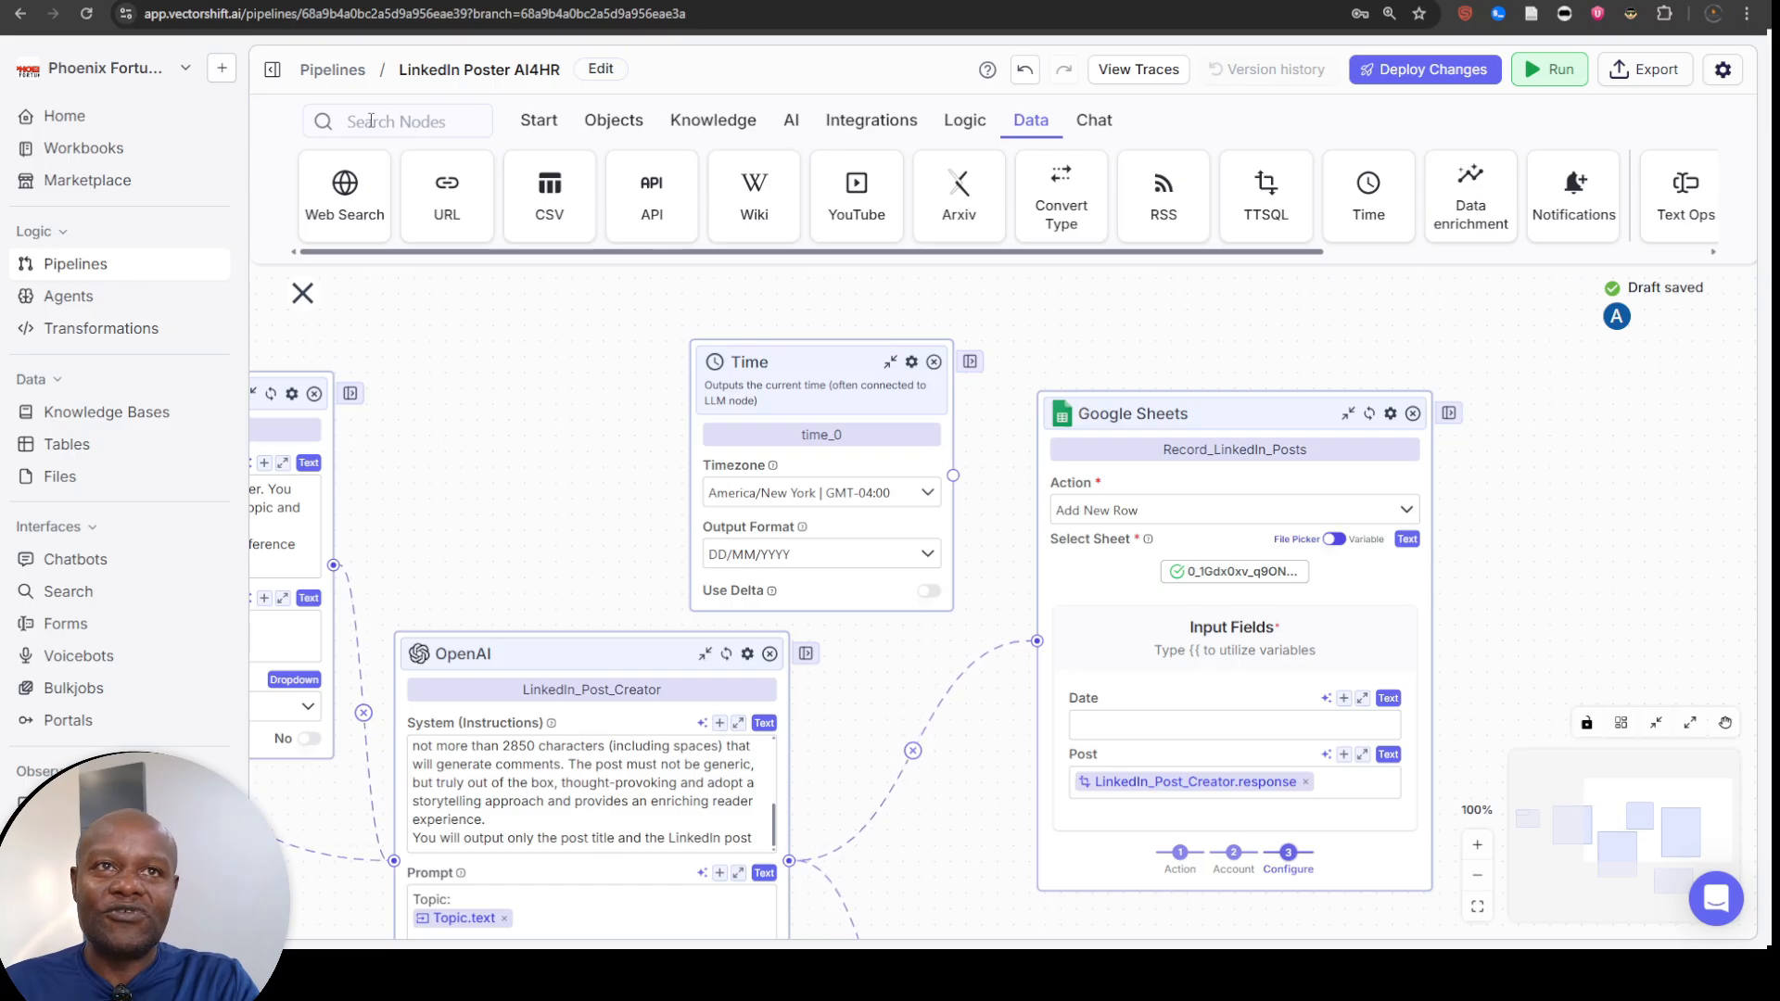
- Rename the Time node Time_of_Post and shift it slightly up, away from the Google Sheets node
click(854, 435)
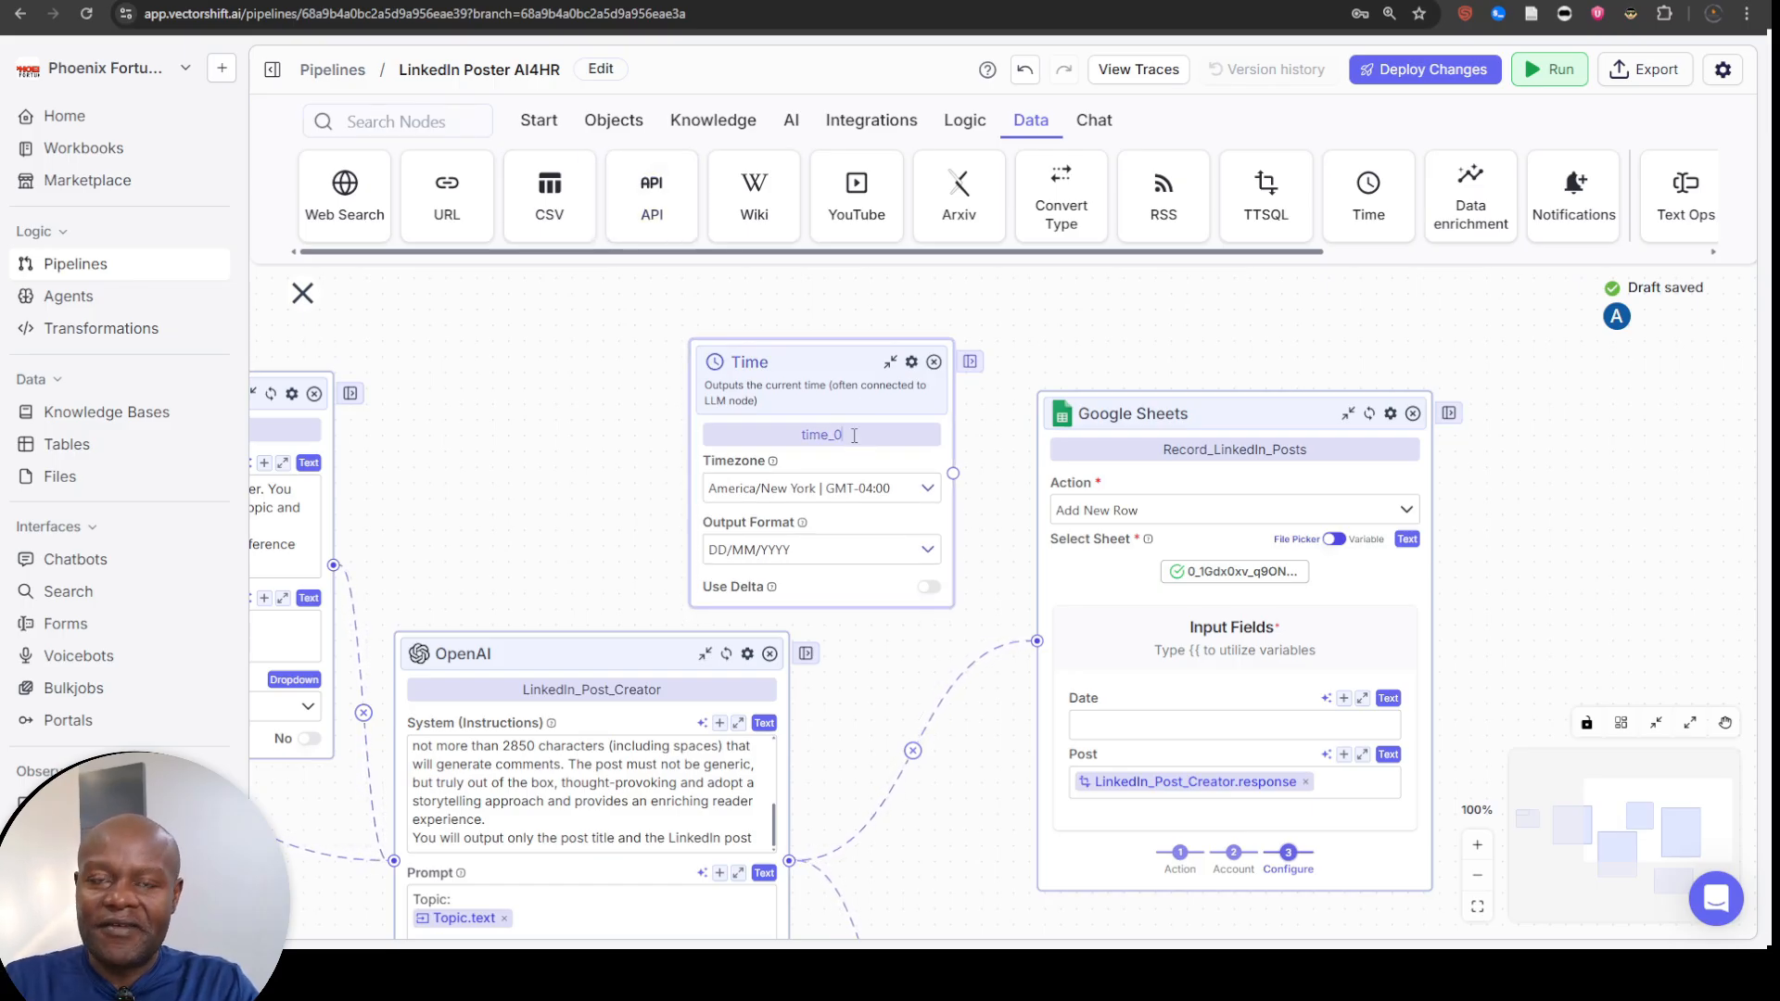
double_click(854, 436)
text(Time_of_Post)
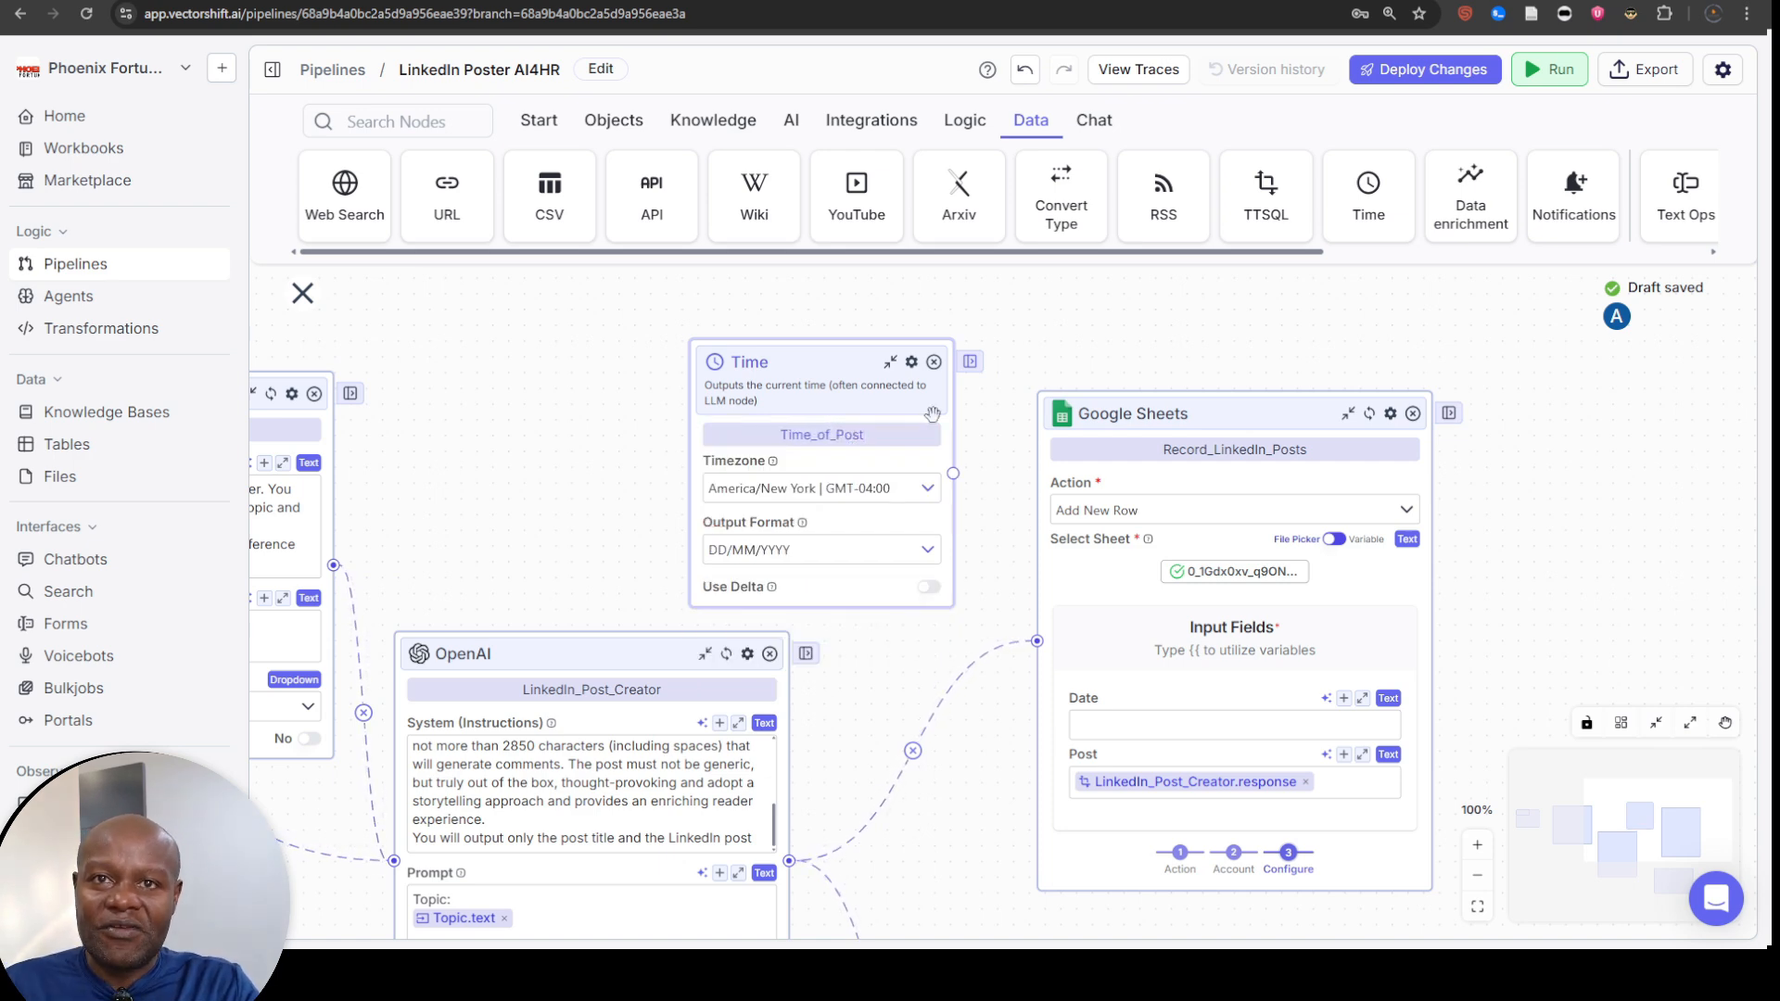
drag(849, 366, 809, 339)
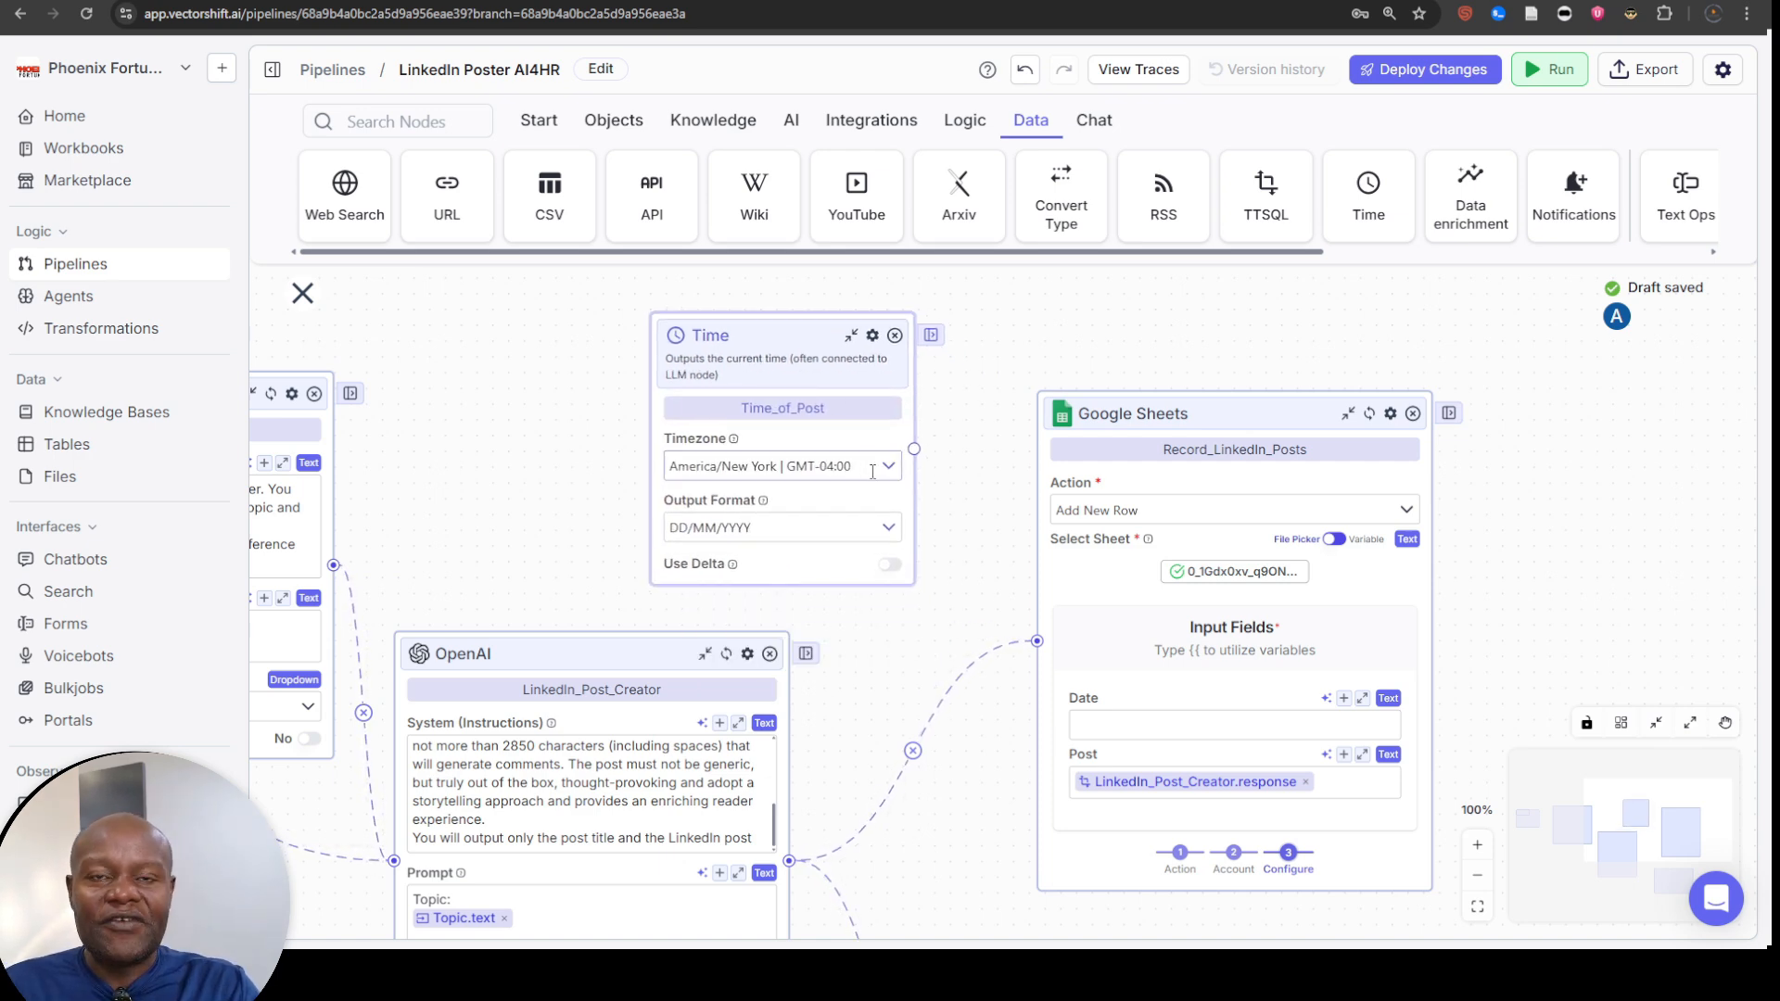
- Set the timezone of the Time_of_Post node to Africa/Nairobi | GMT+03:00
click(887, 471)
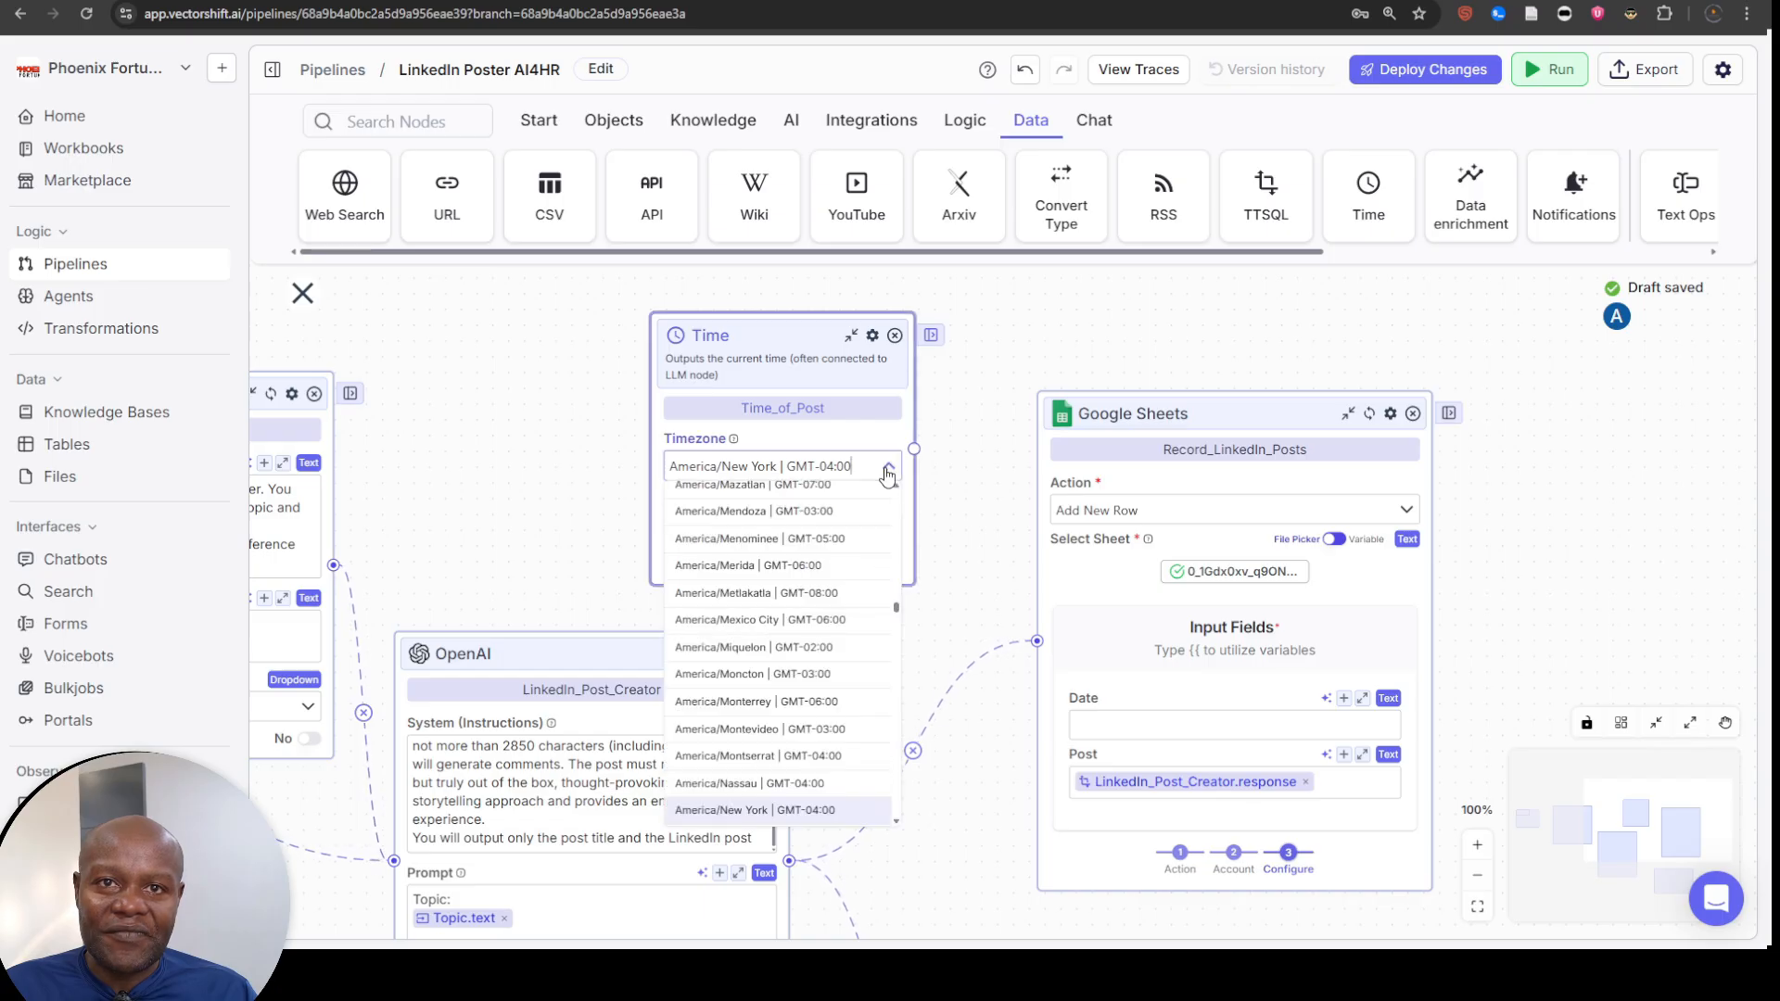
scroll(798, 621, down, 3)
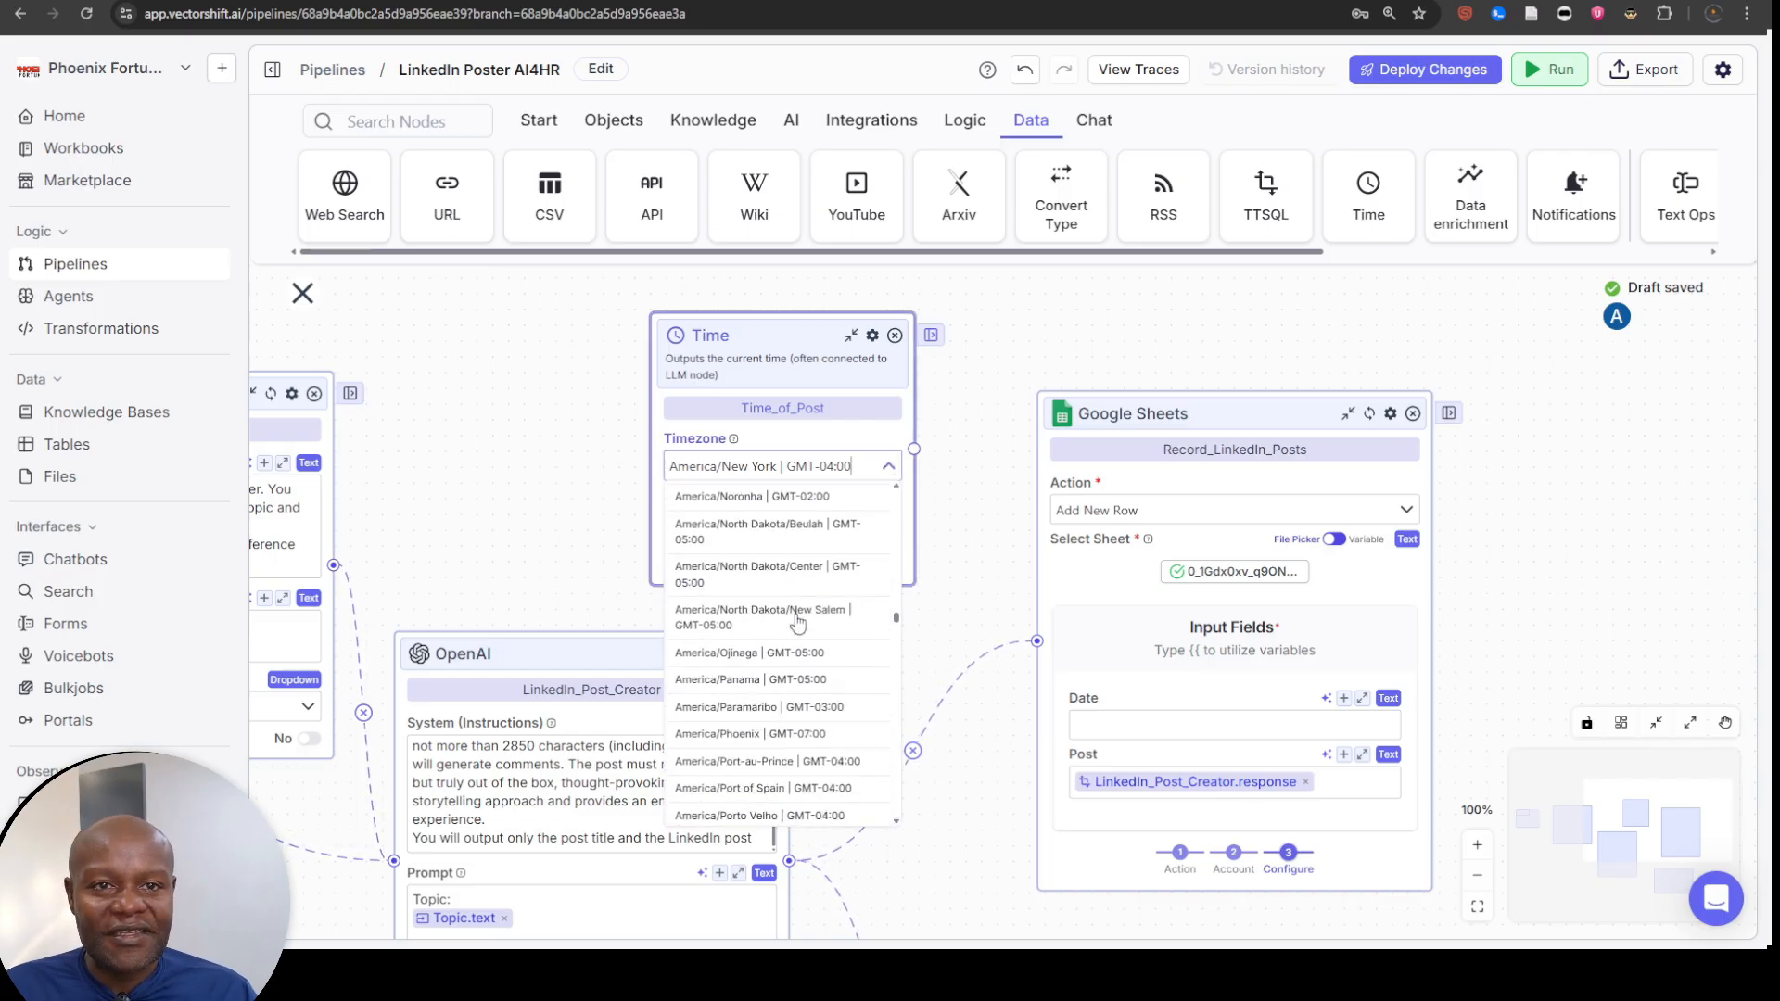
scroll(798, 621, up, 20)
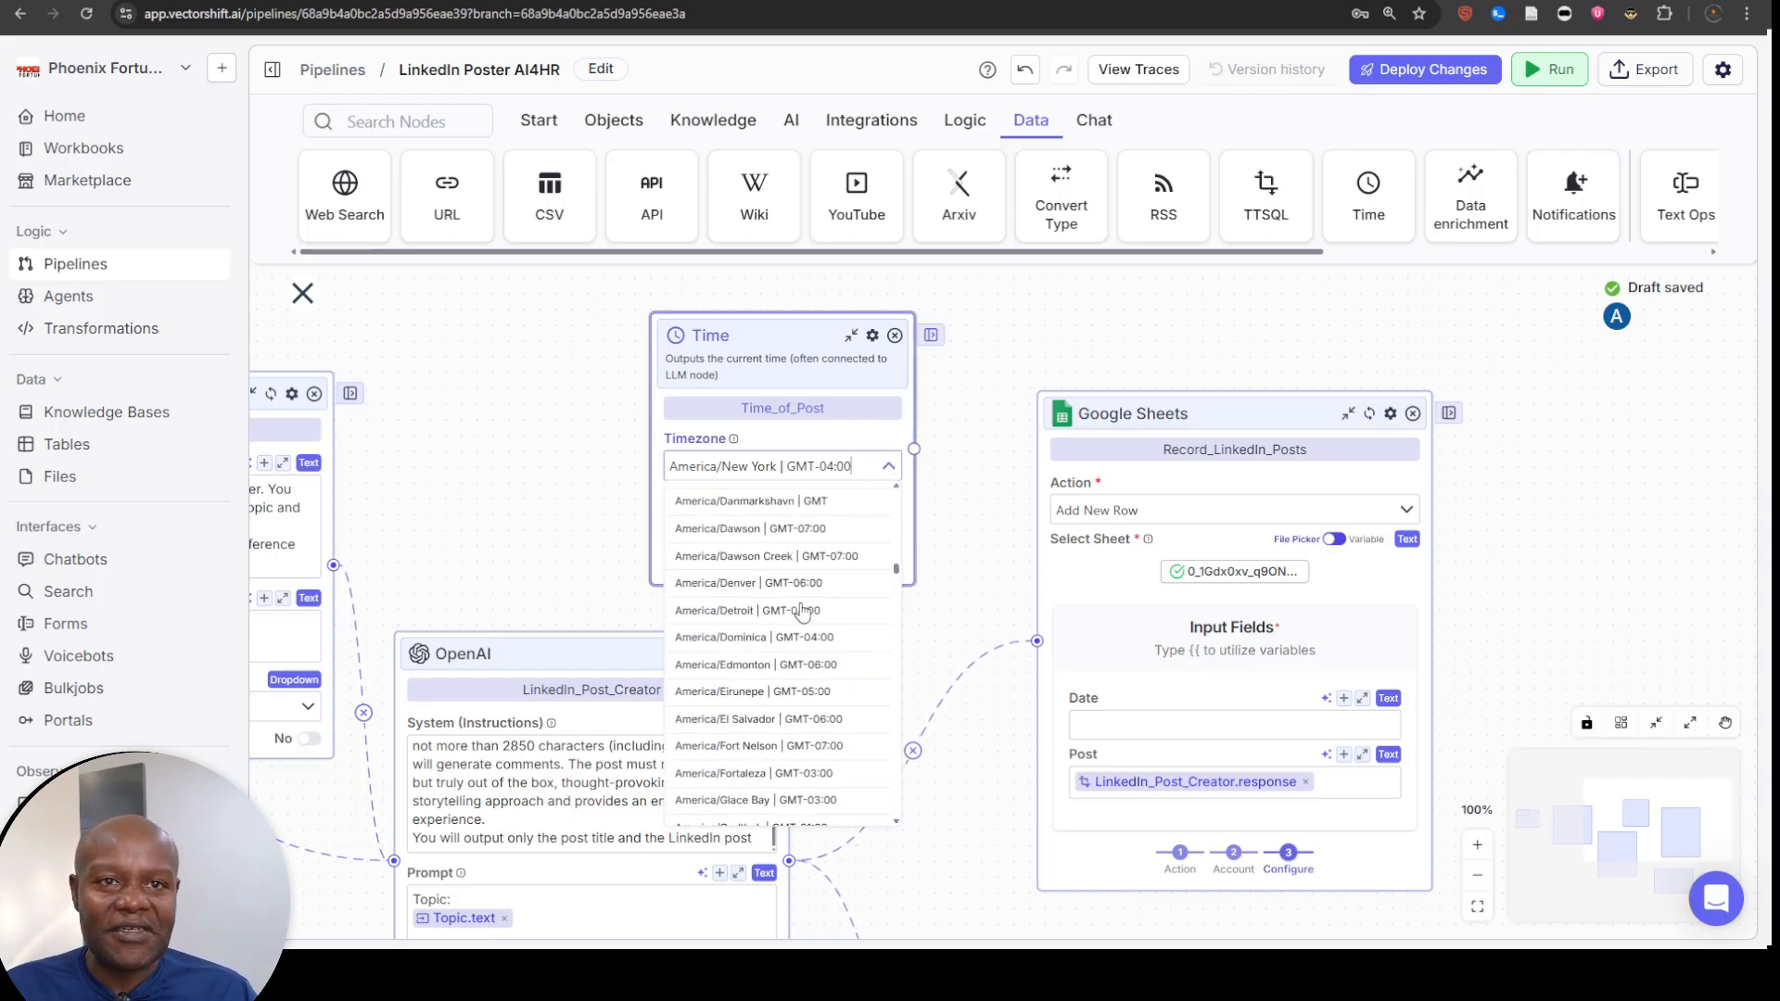
scroll(803, 611, up, 10)
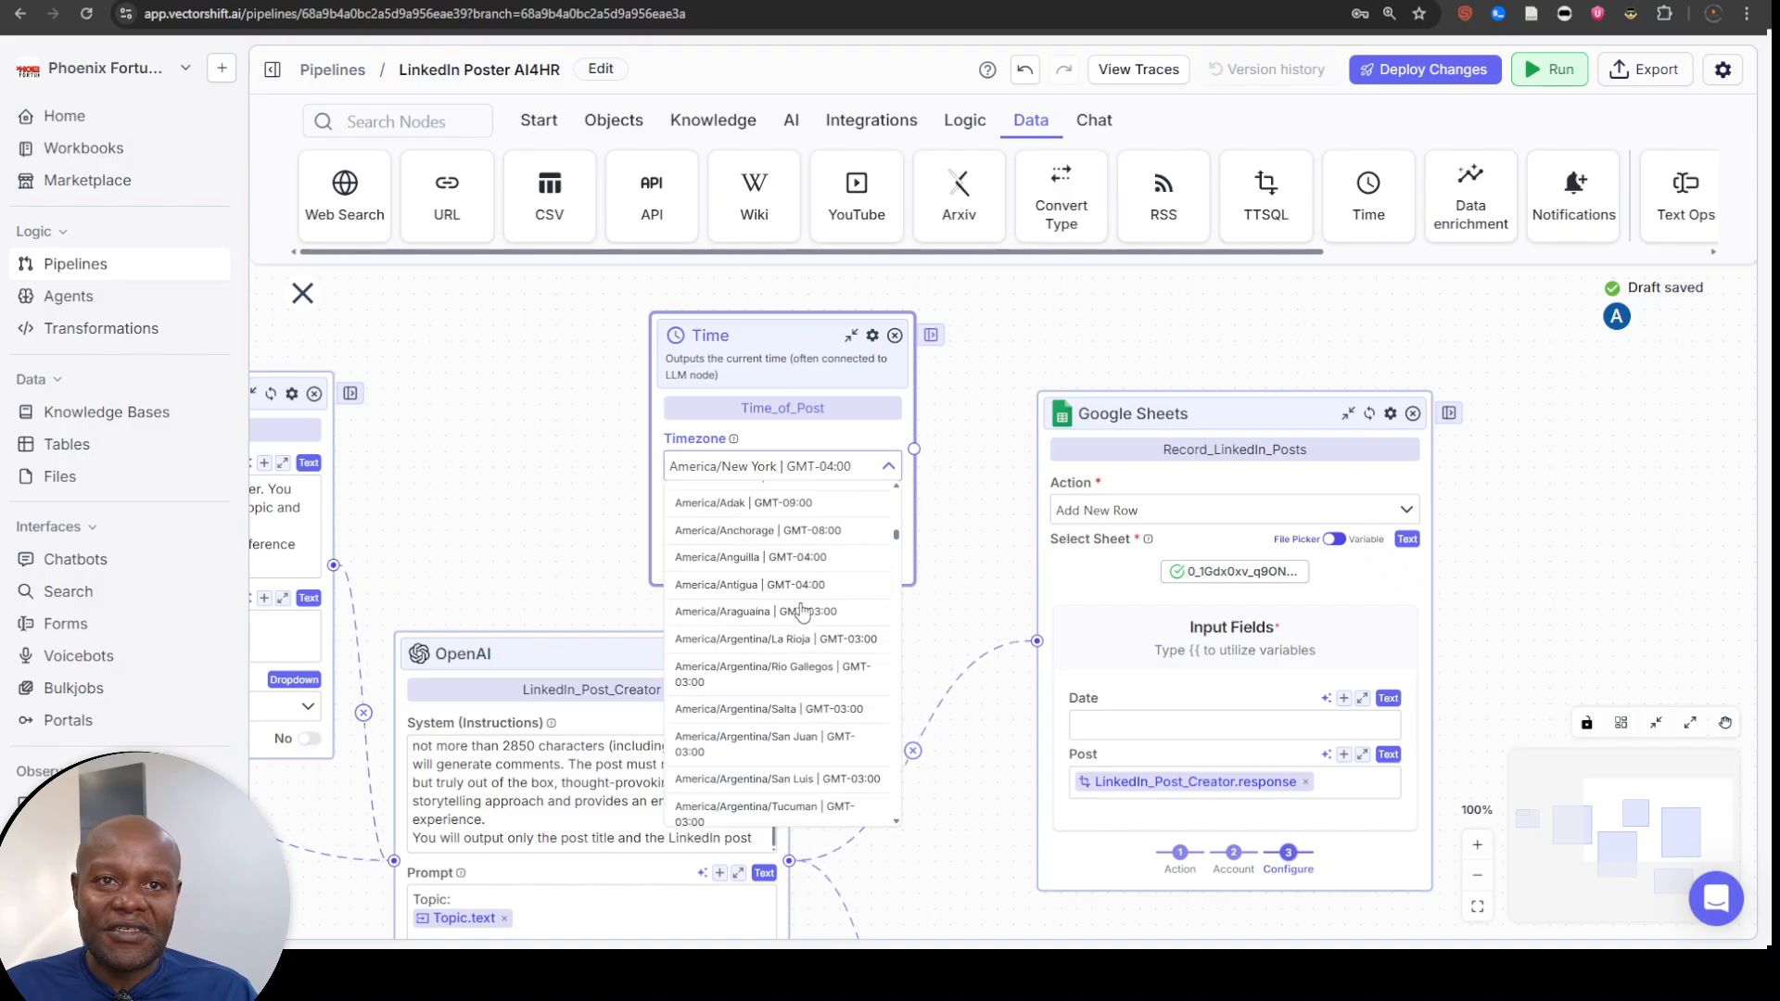
scroll(803, 611, up, 3)
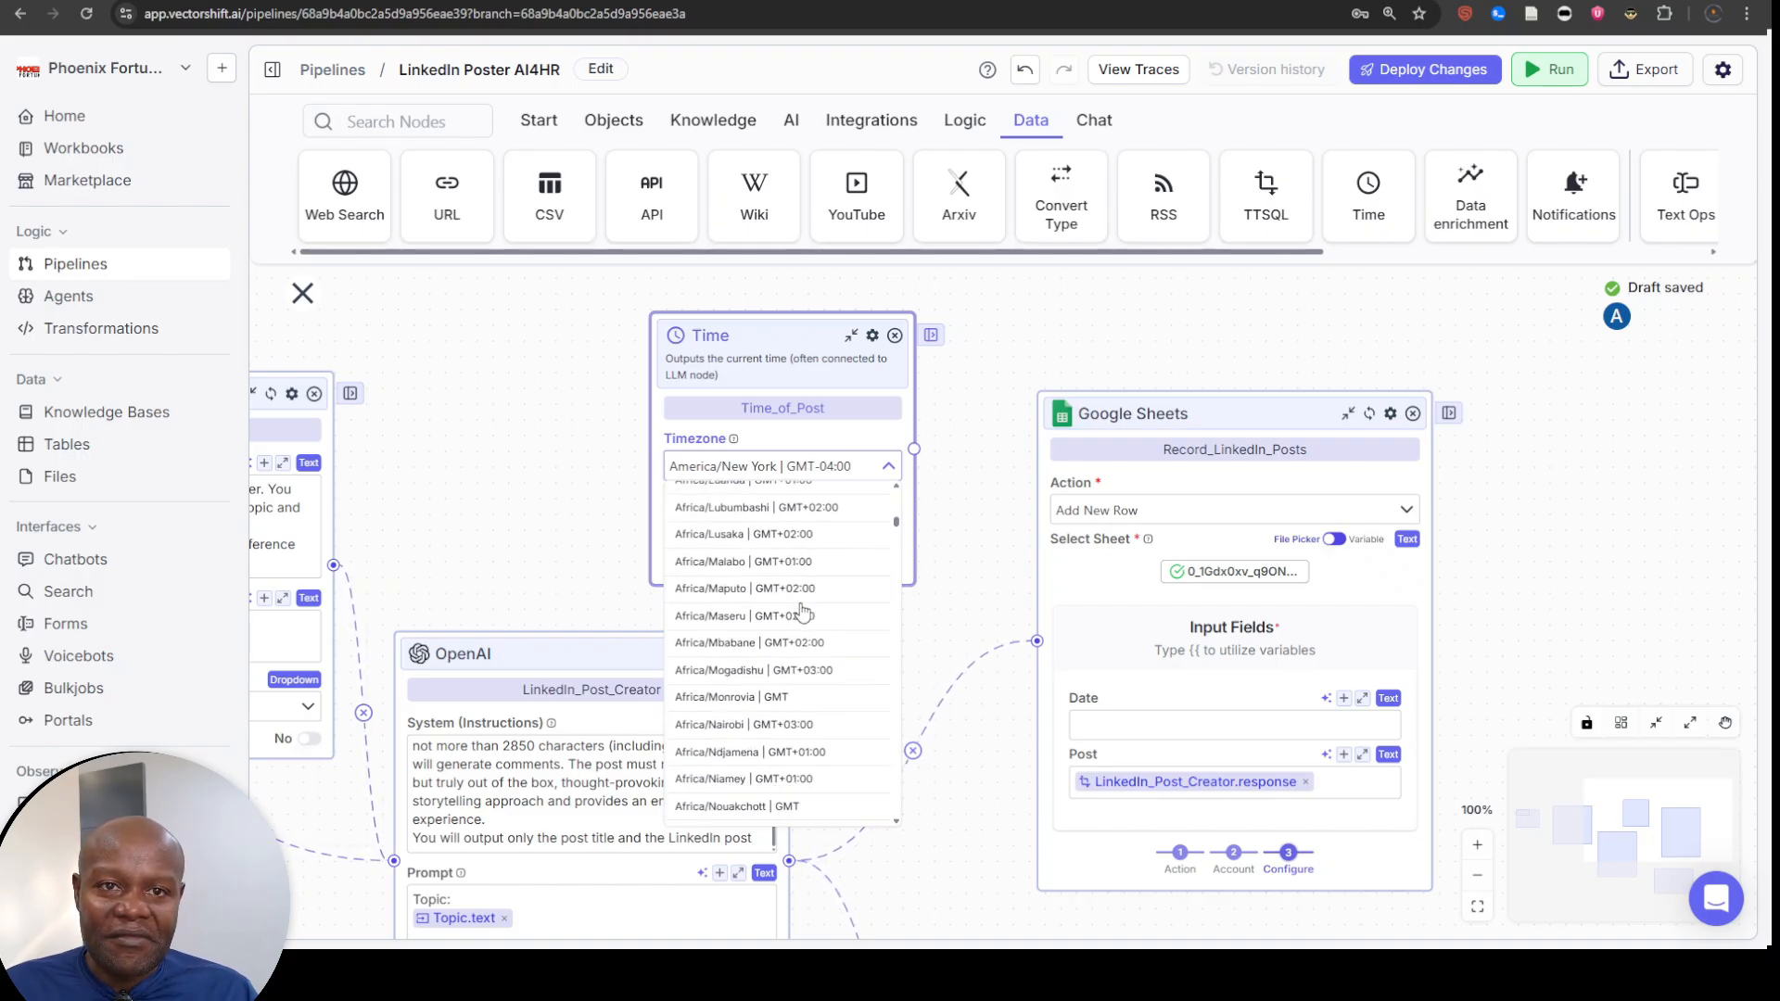
scroll(803, 611, down, 2)
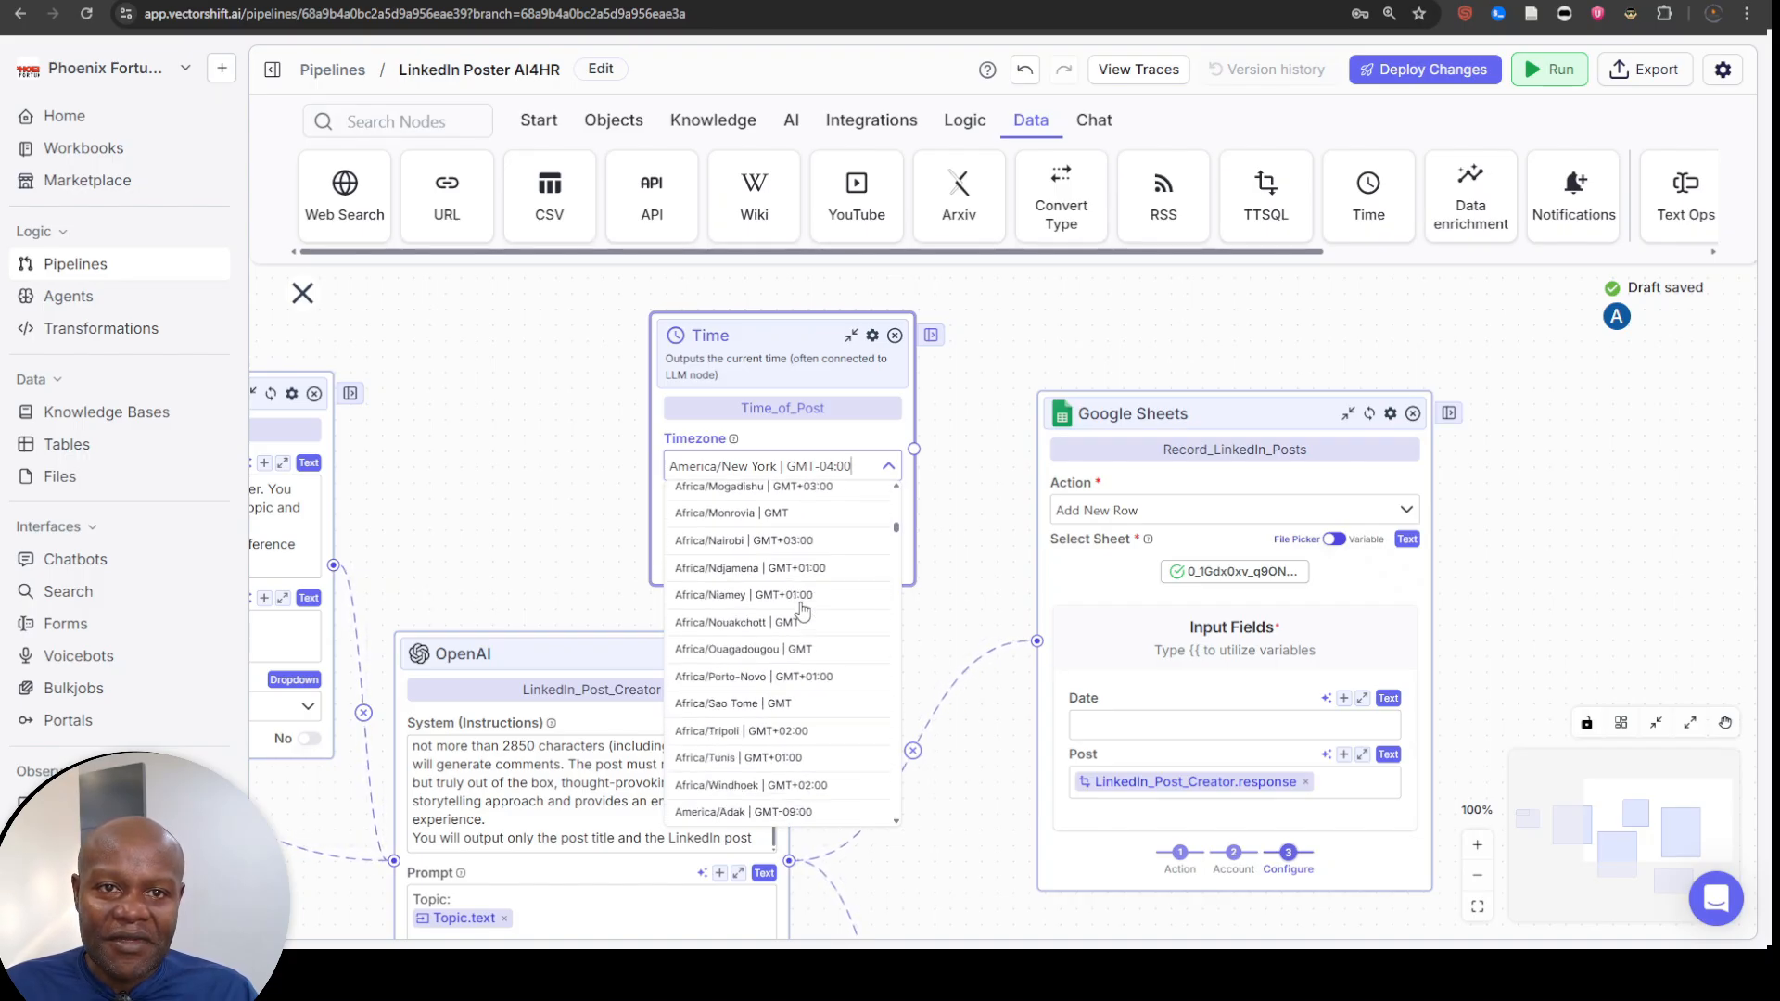
click(795, 539)
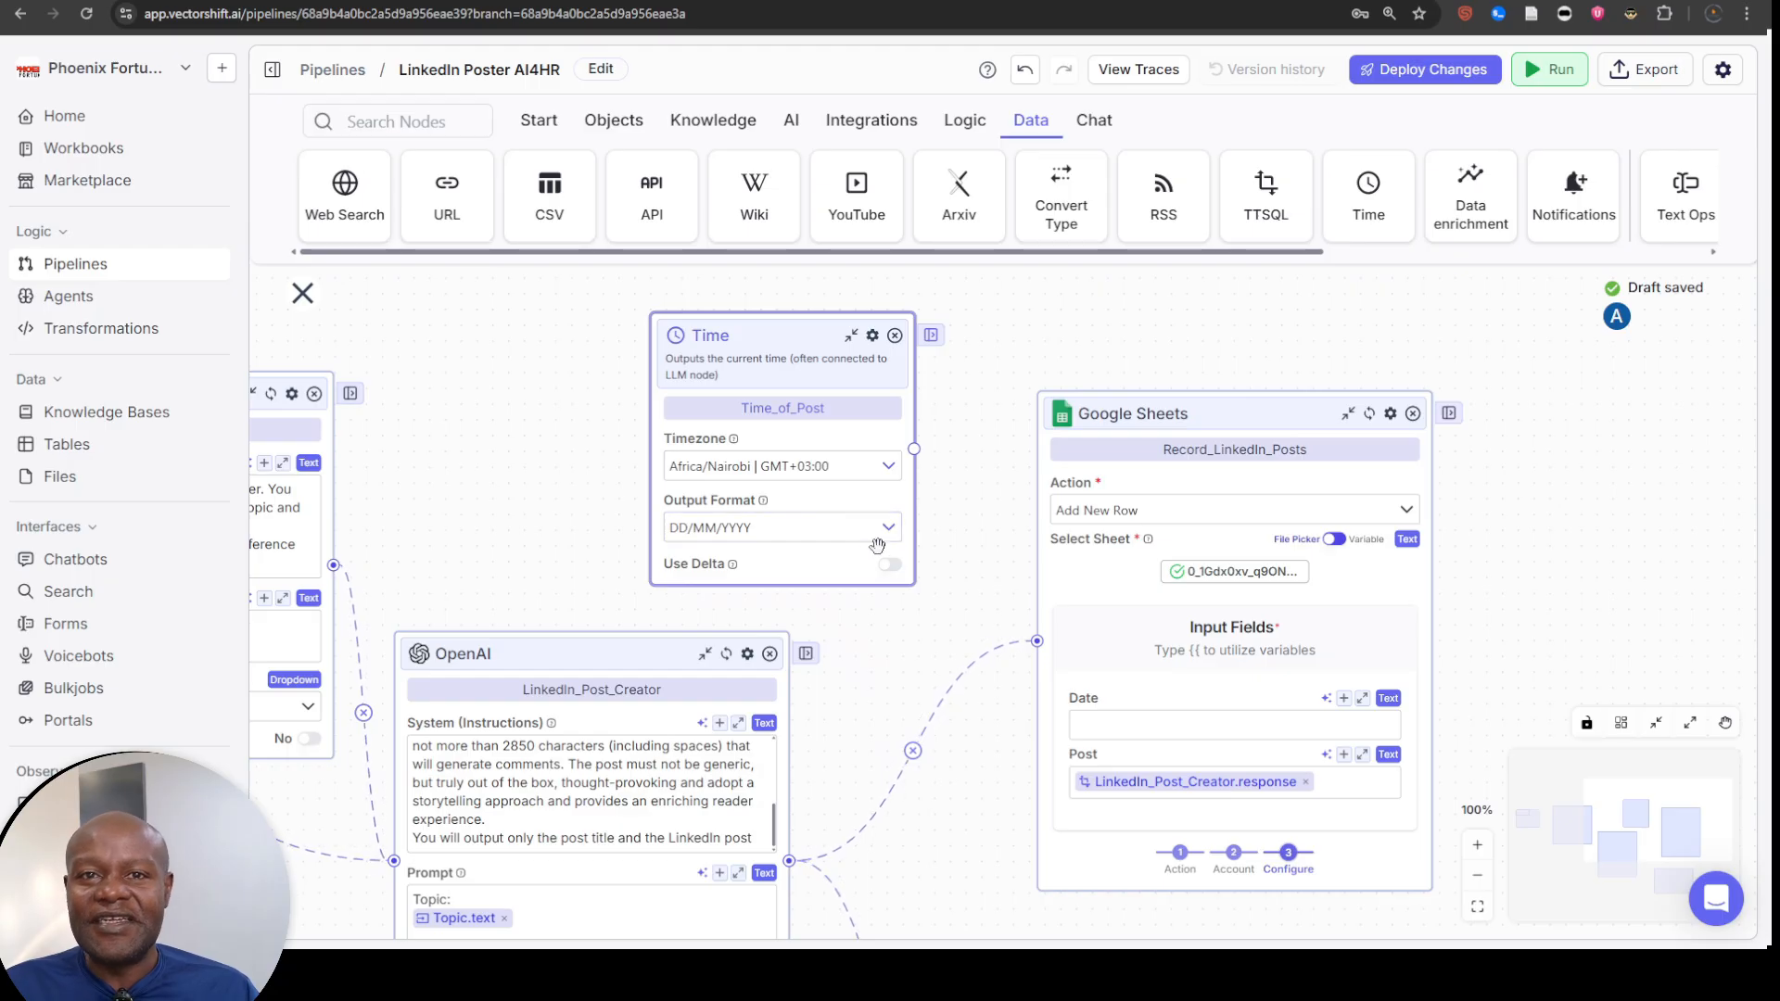
- Shift the Time node further from the Google Sheets node and fill the Google Sheets Date field with the variable Time_of_Post.processed_time
drag(796, 326, 693, 302)
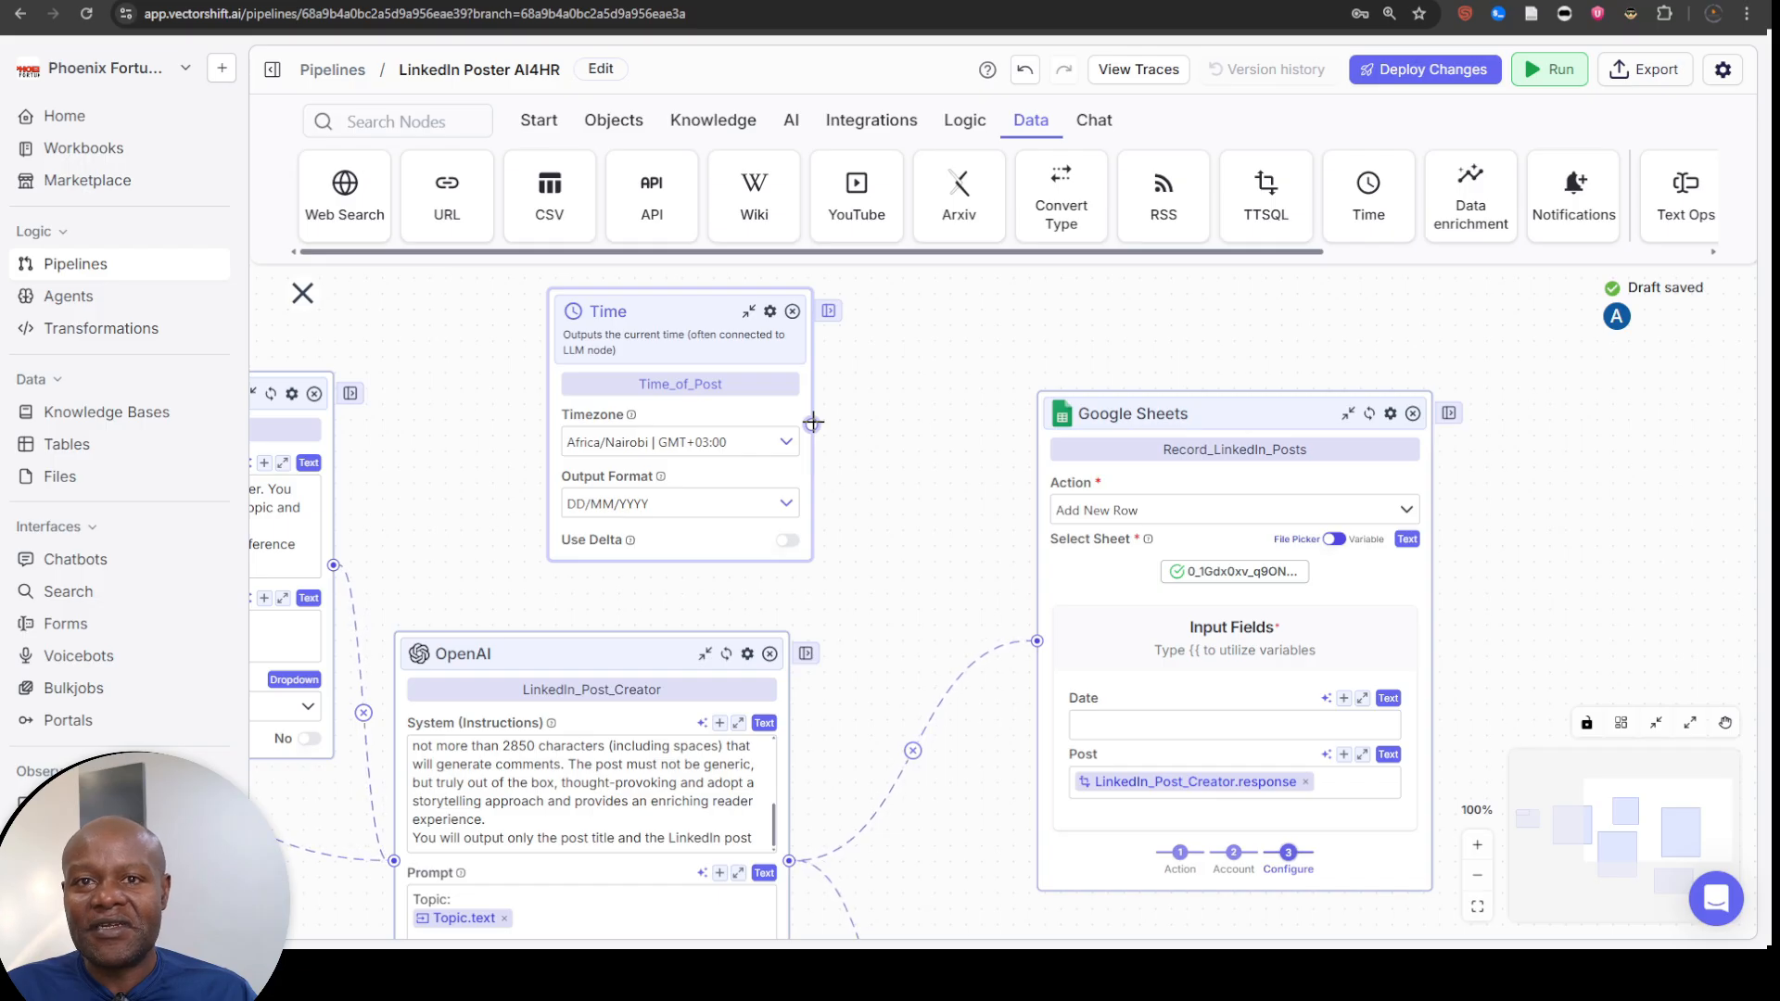
click(1098, 726)
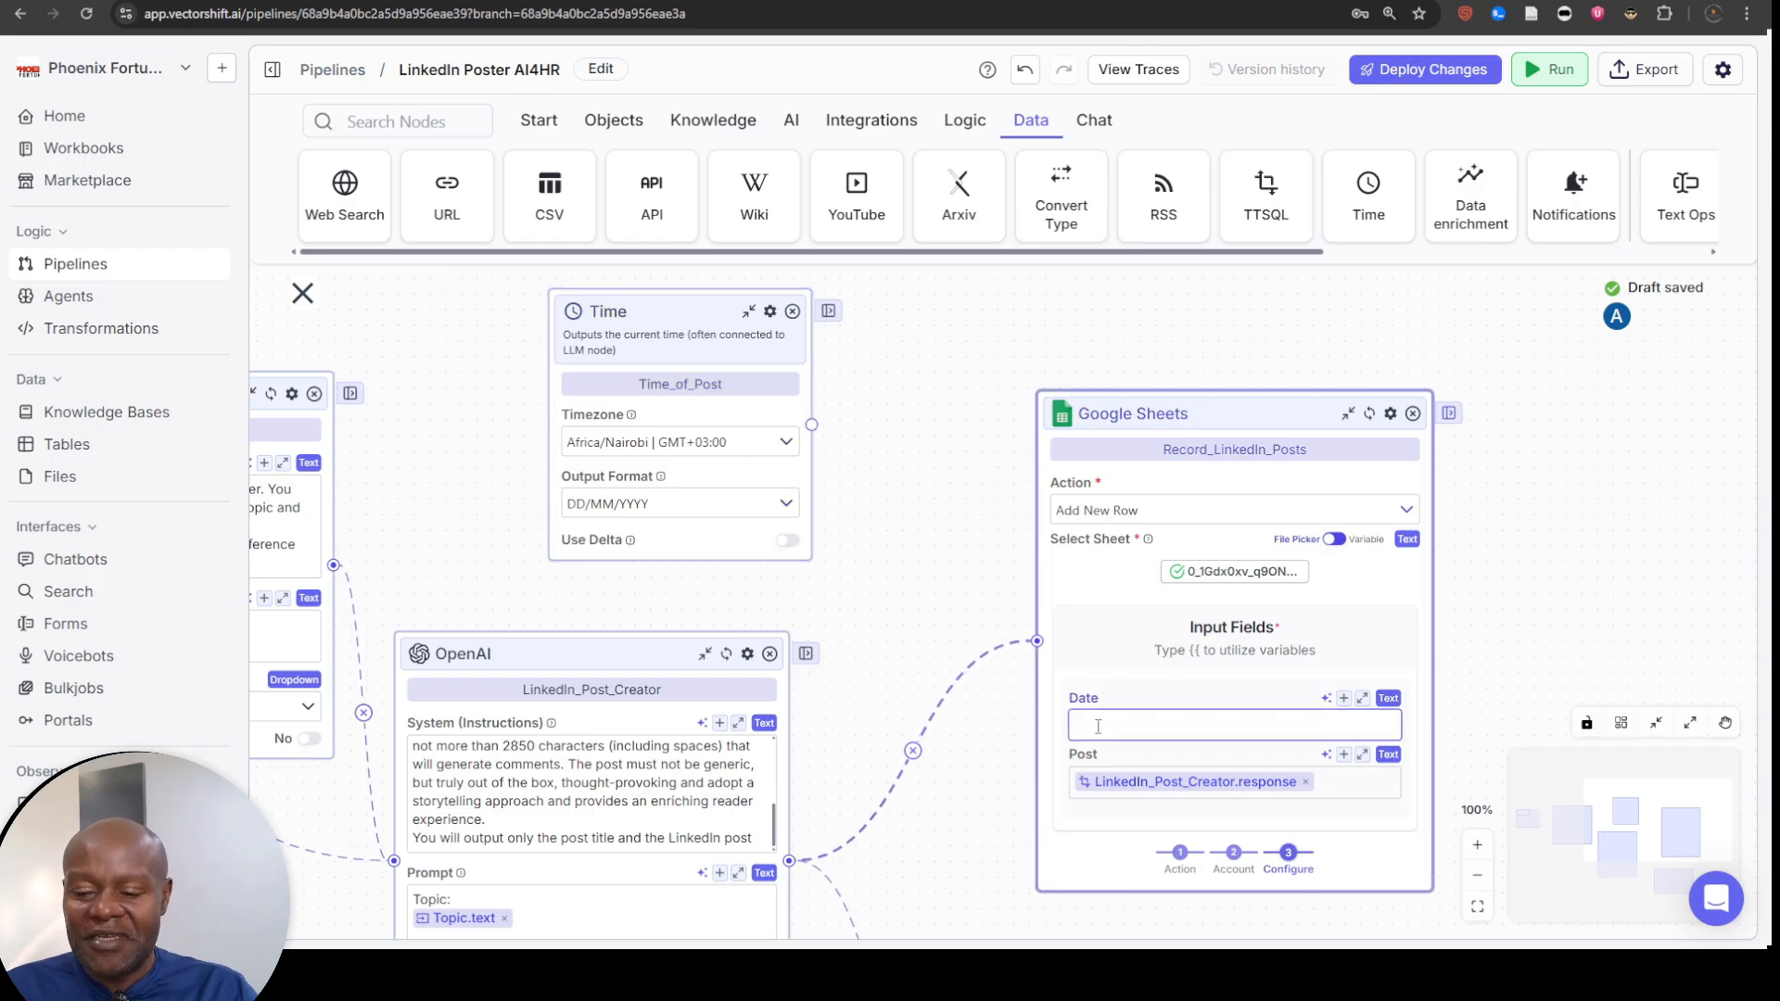
text({{)
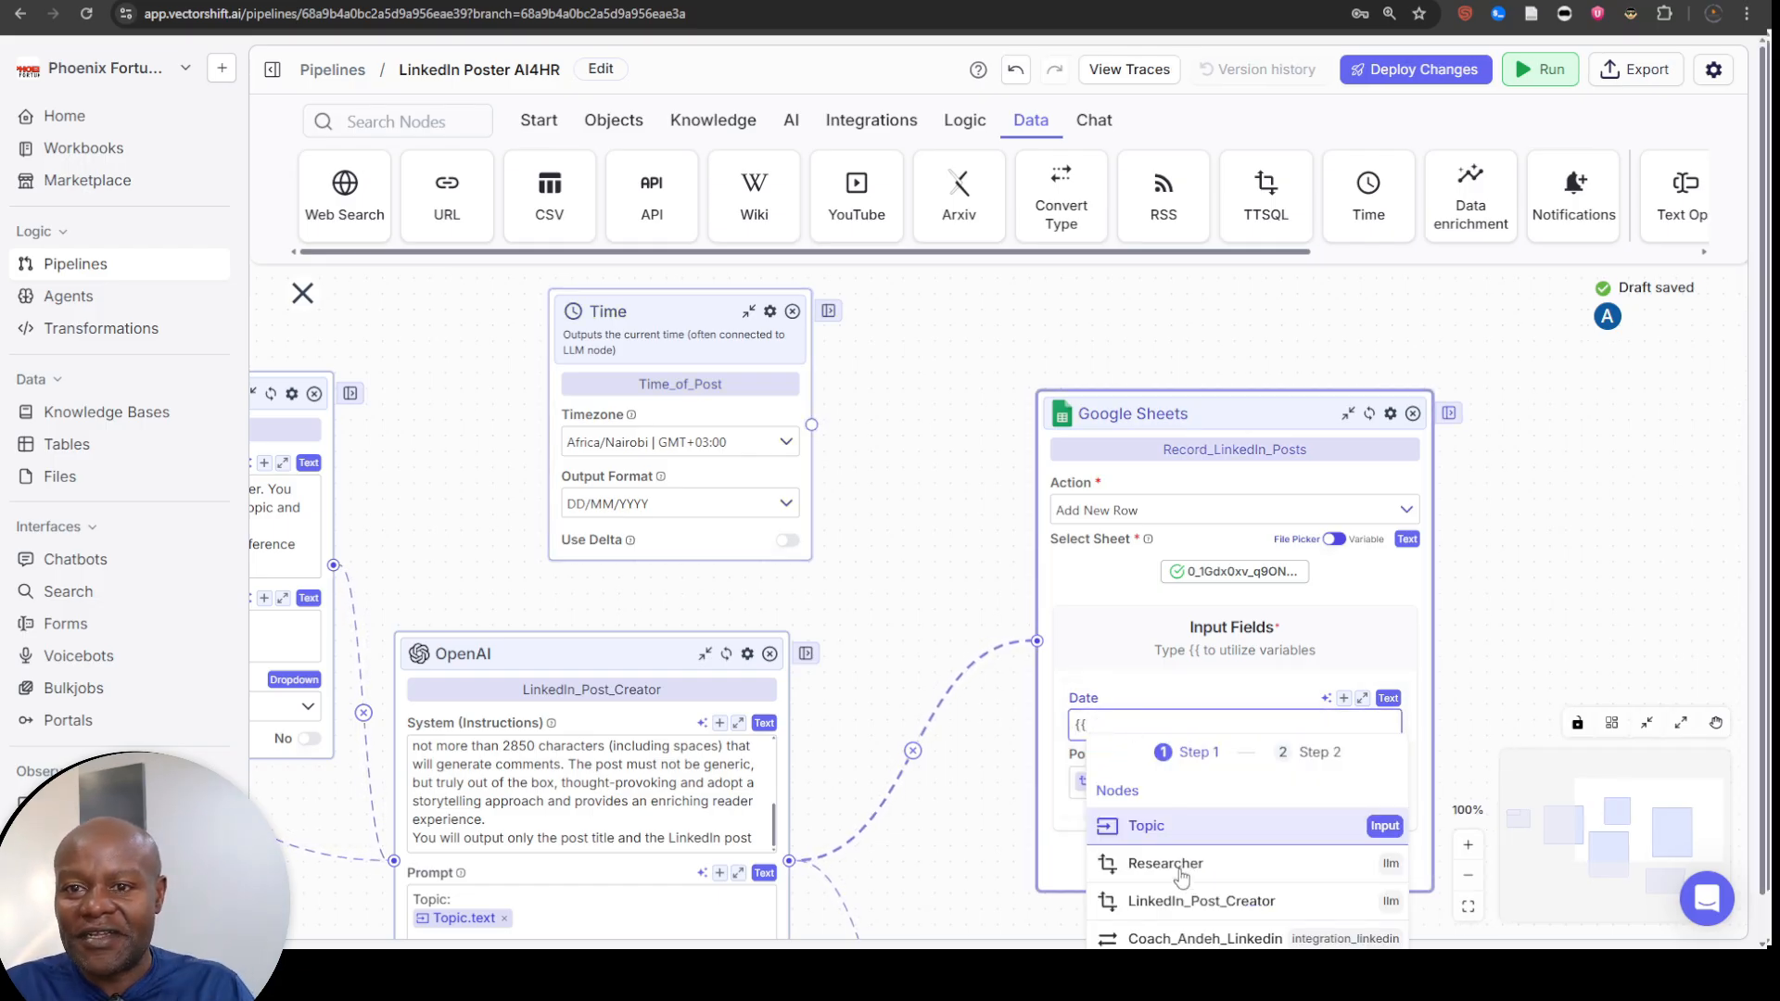
scroll(1181, 875, down, 1)
click(1140, 926)
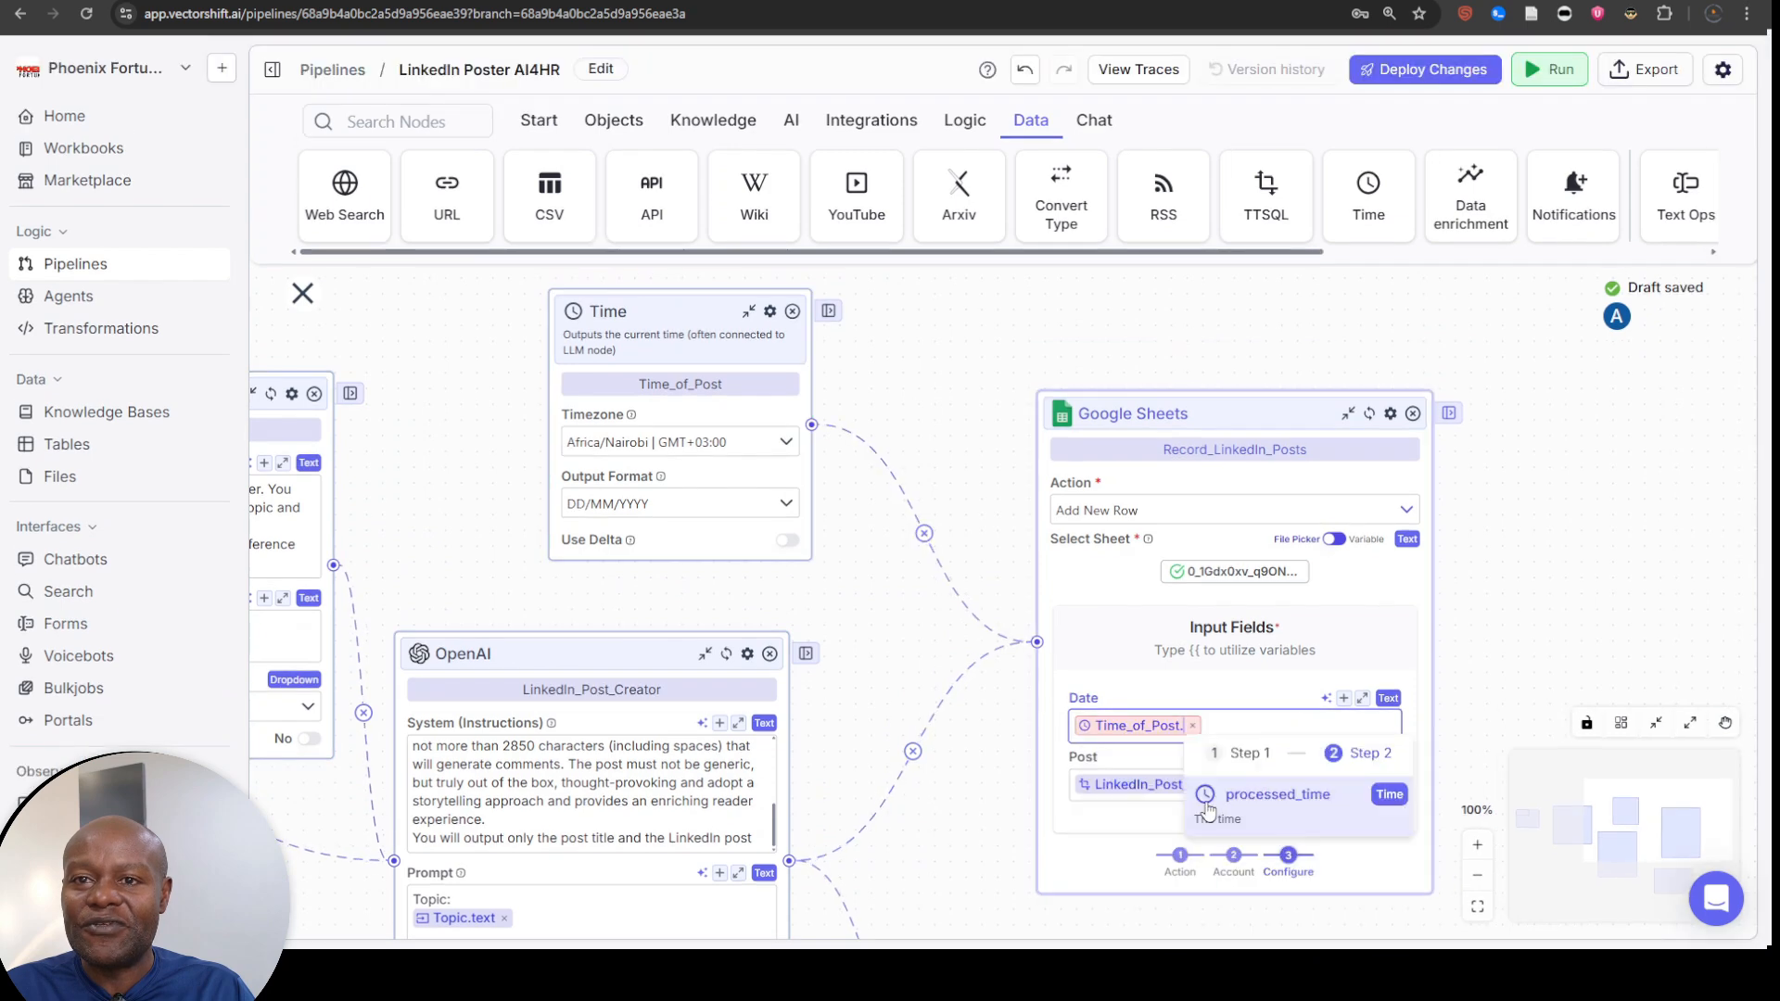
click(1261, 796)
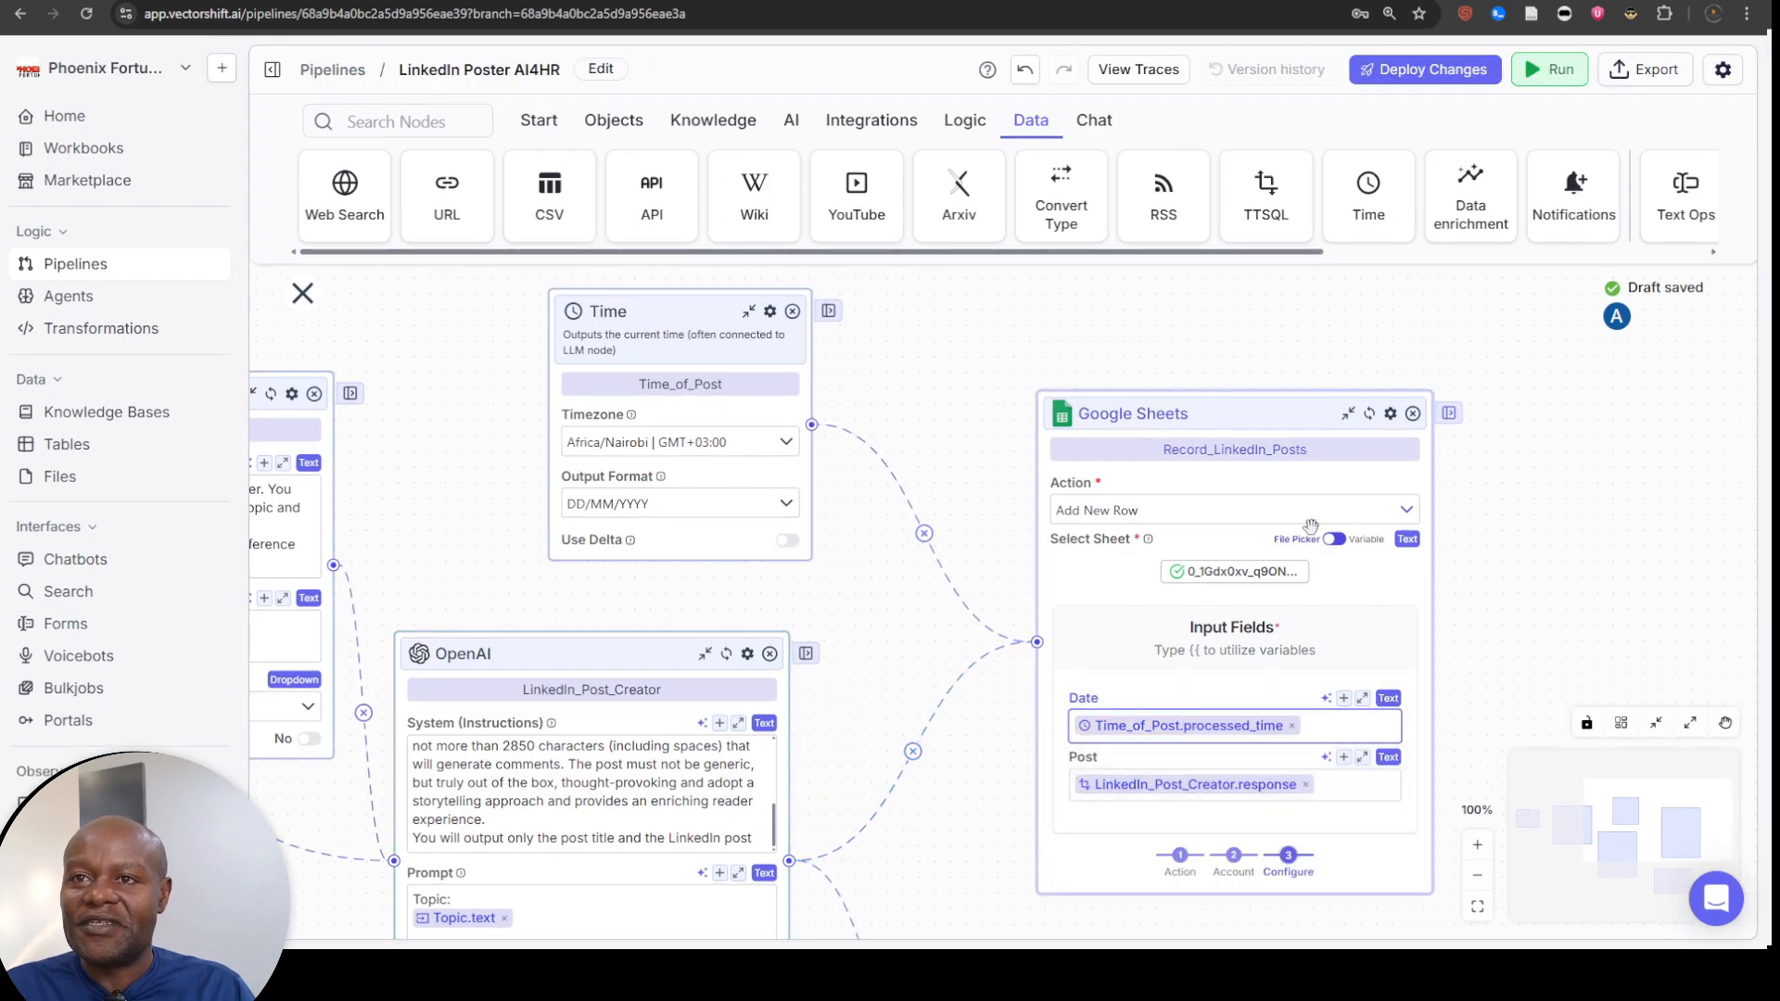
drag(1211, 399, 1206, 347)
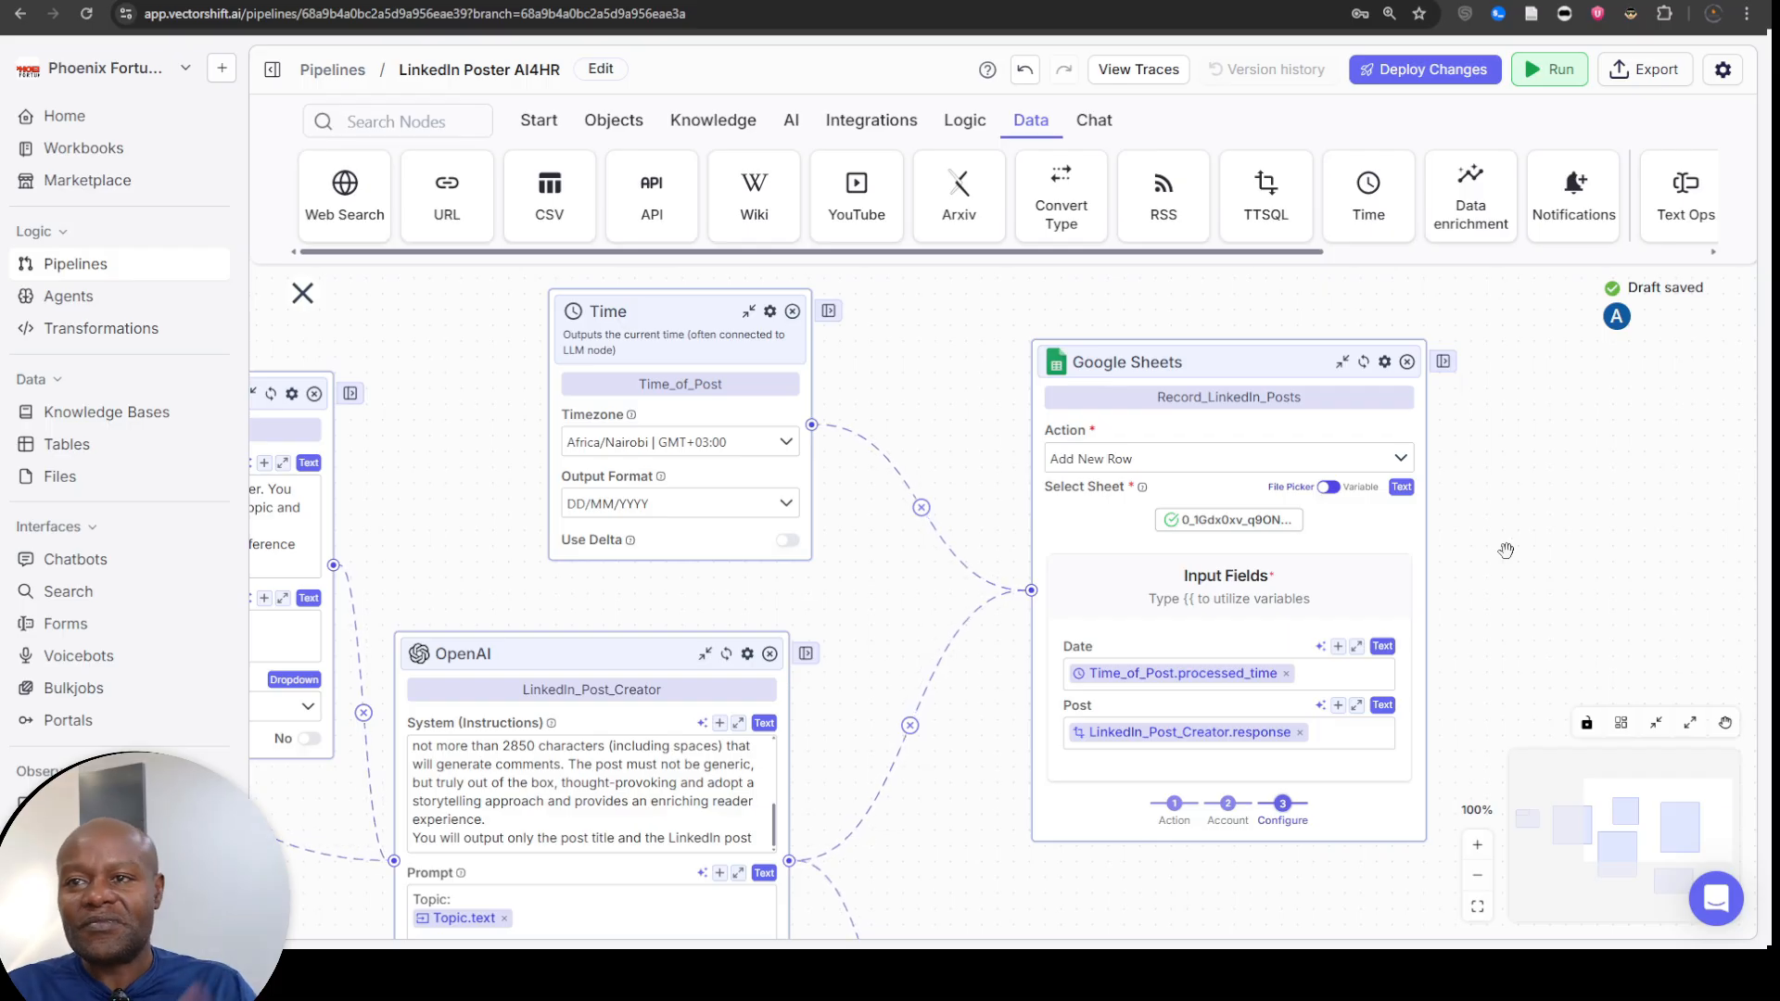
- Deploy the pipeline changes as a Patch release, version v0.0.1, without a description
drag(1505, 550, 1542, 510)
drag(936, 586, 973, 487)
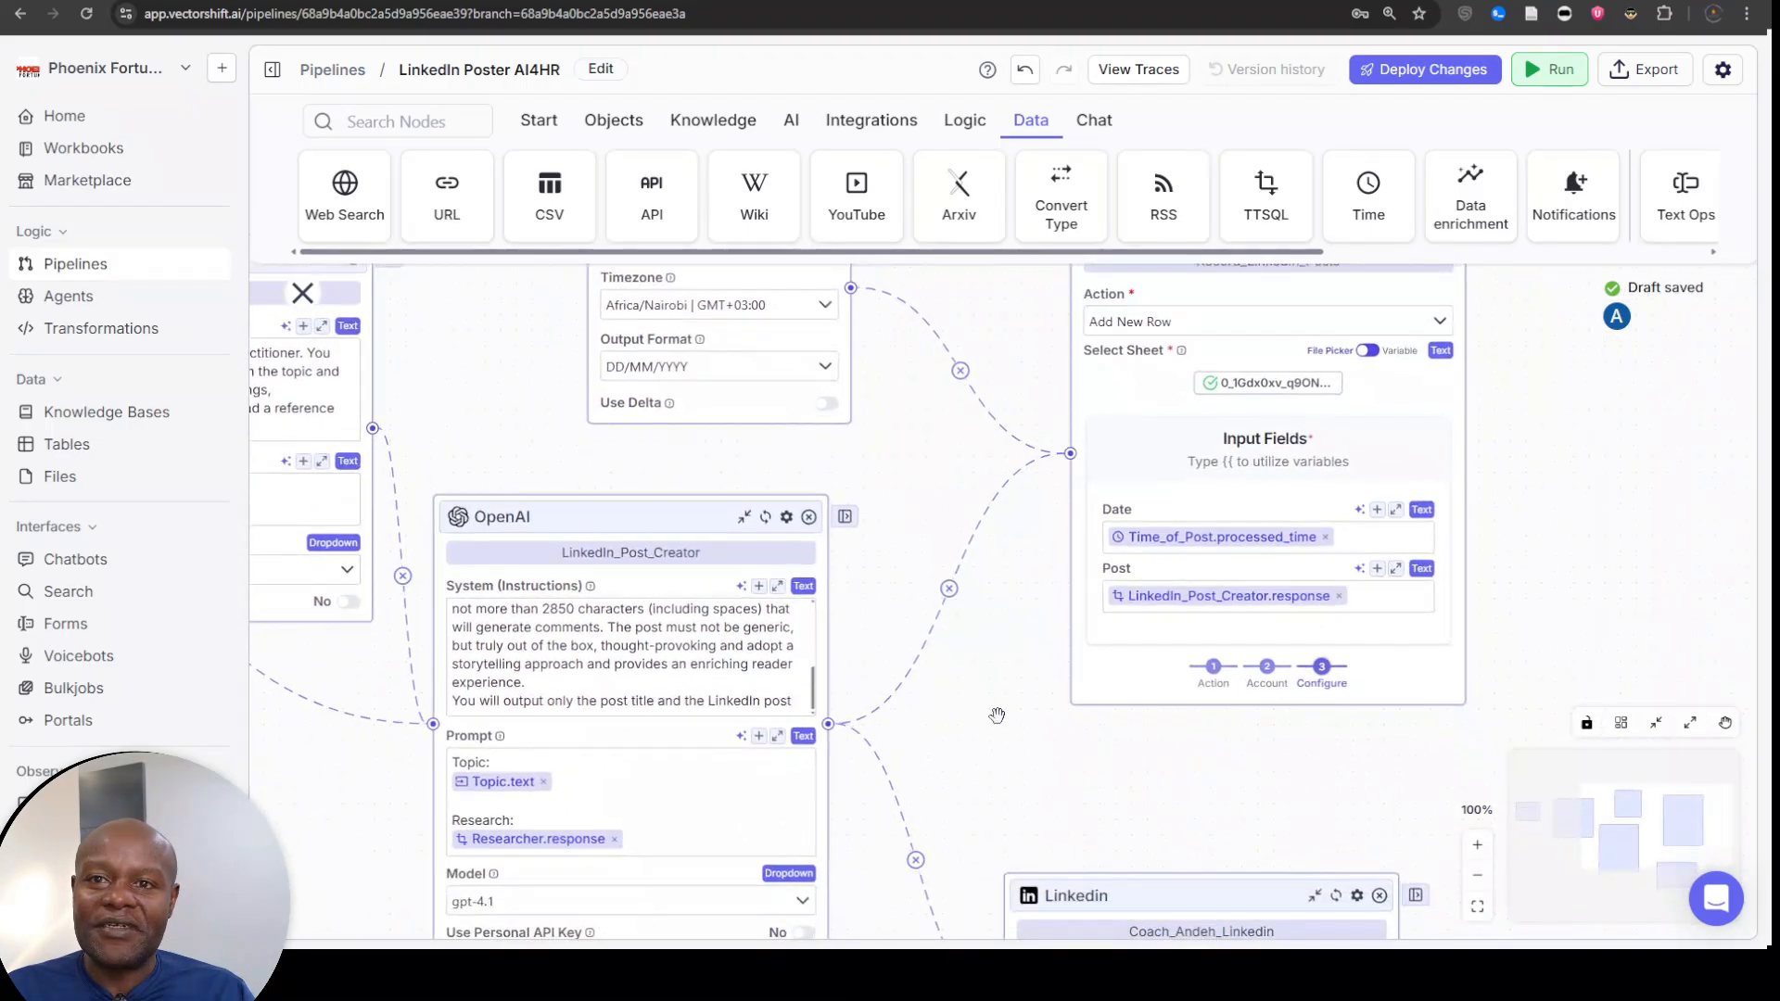
drag(995, 775, 908, 741)
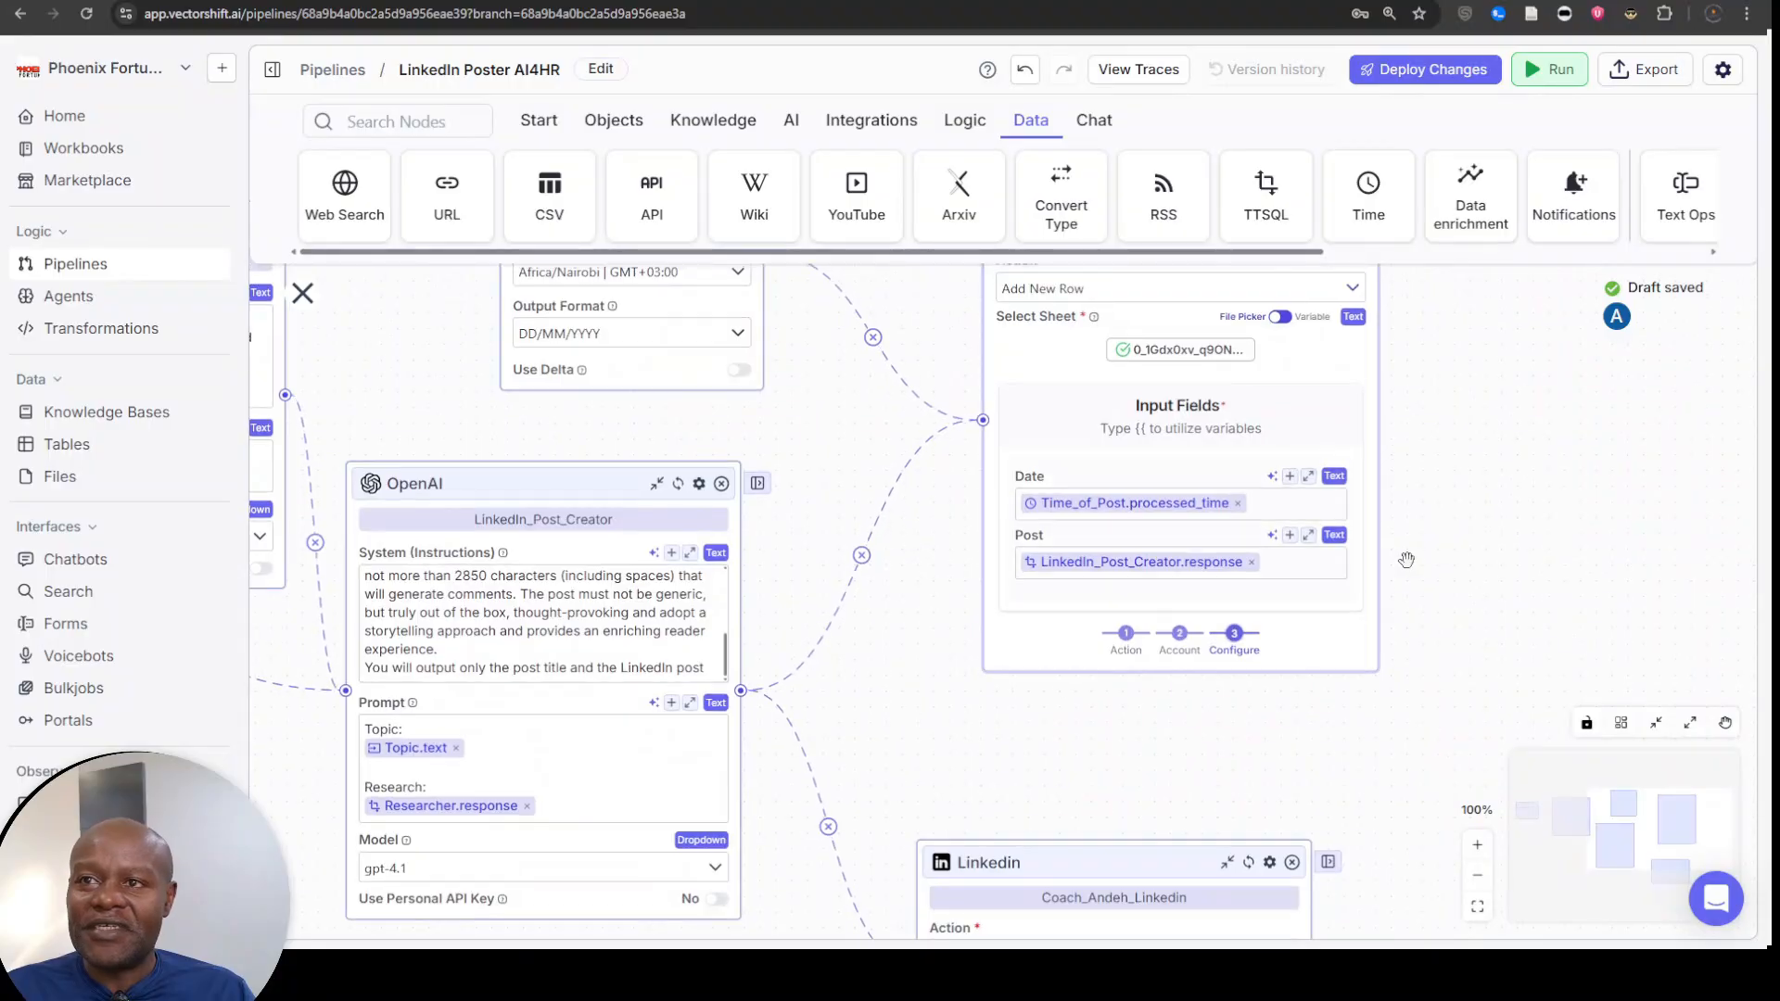
drag(1454, 505, 1409, 558)
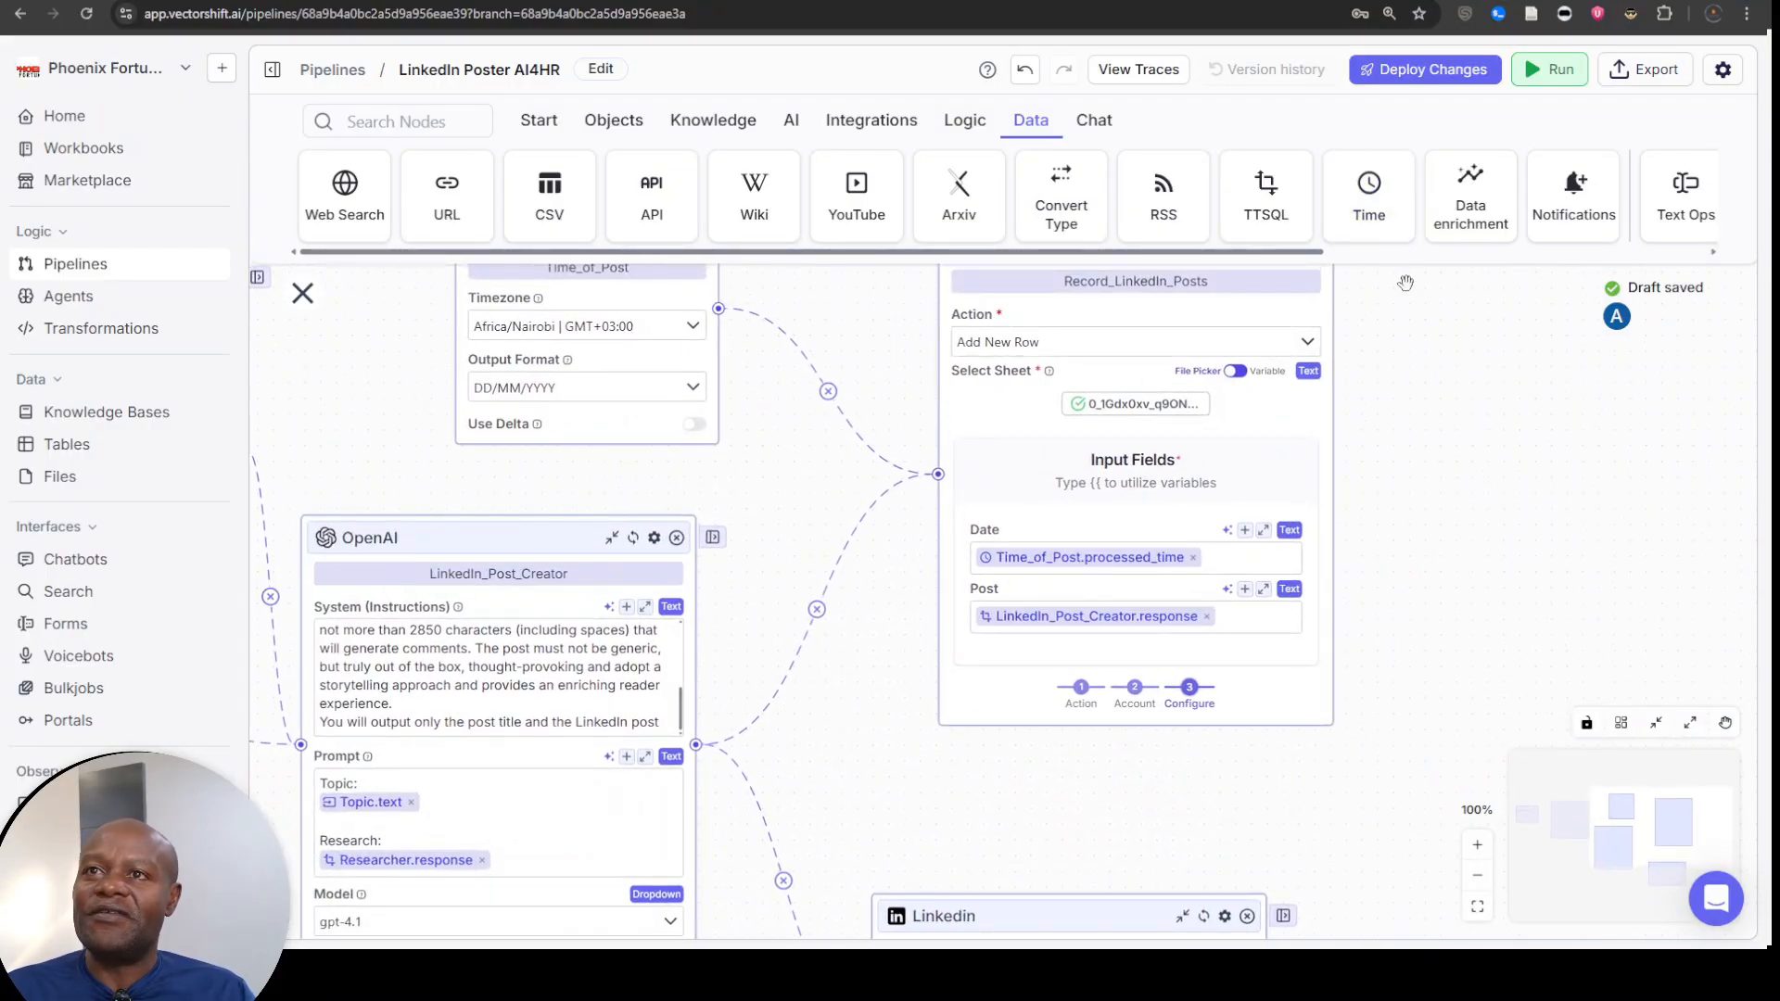
click(1419, 81)
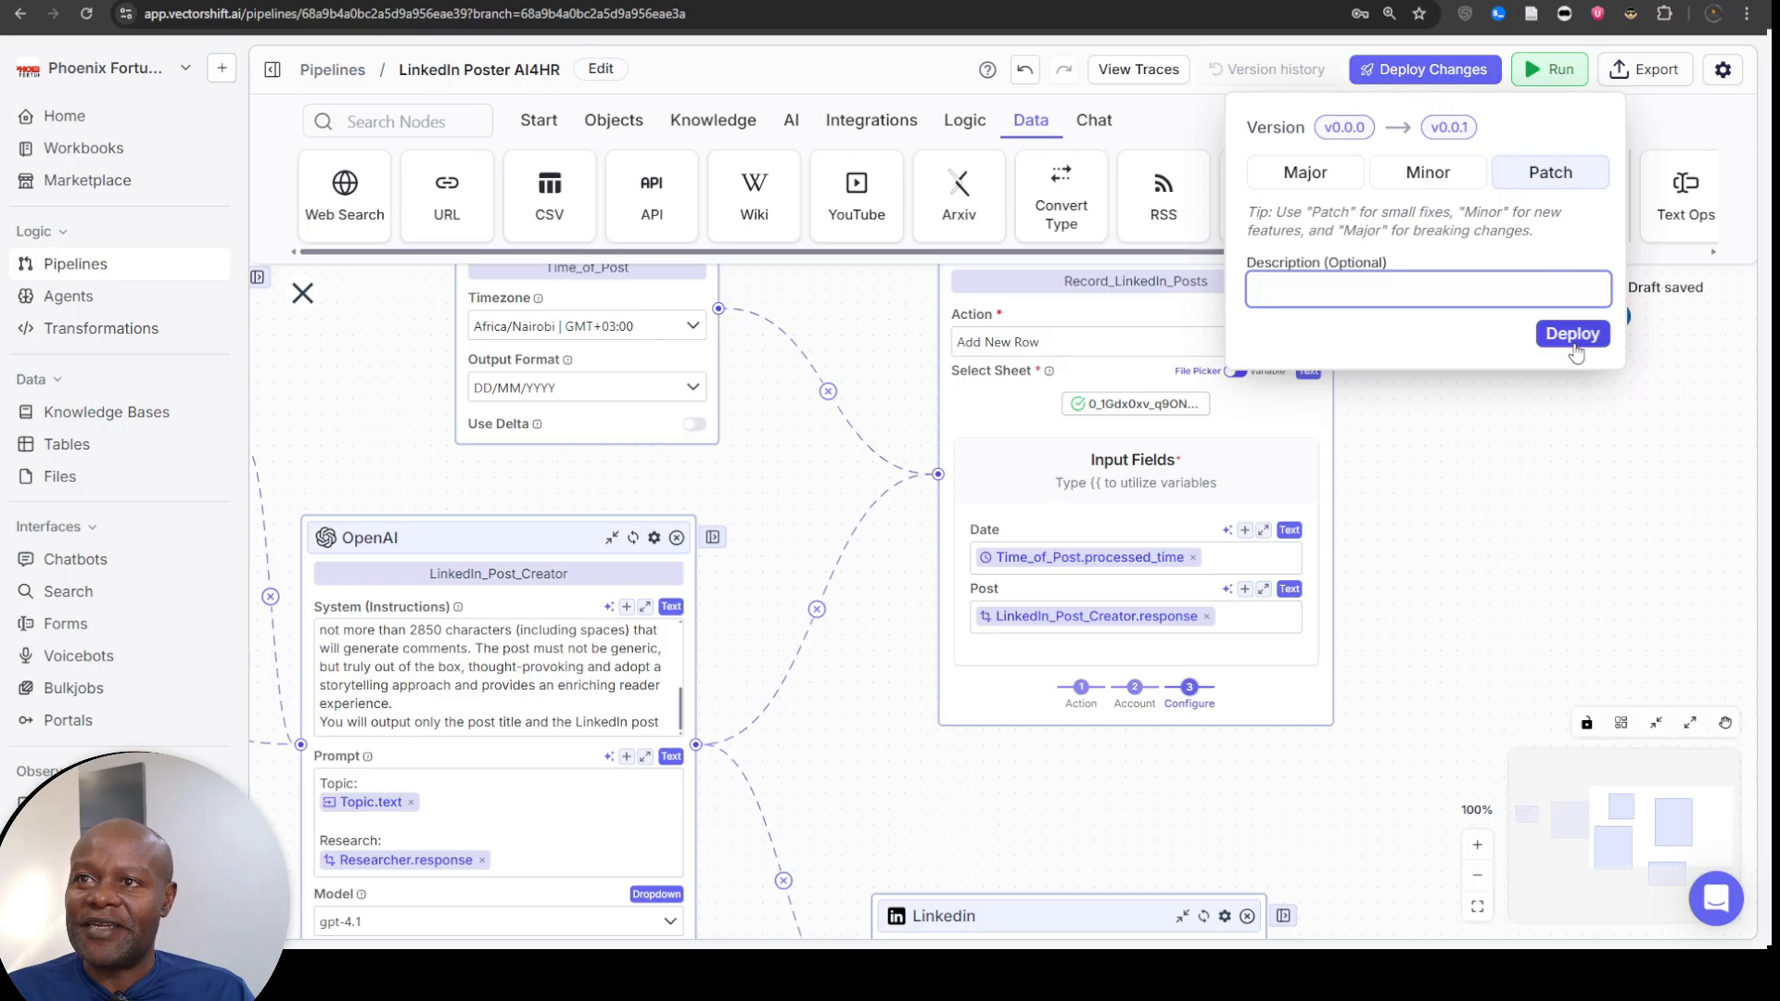
click(1572, 336)
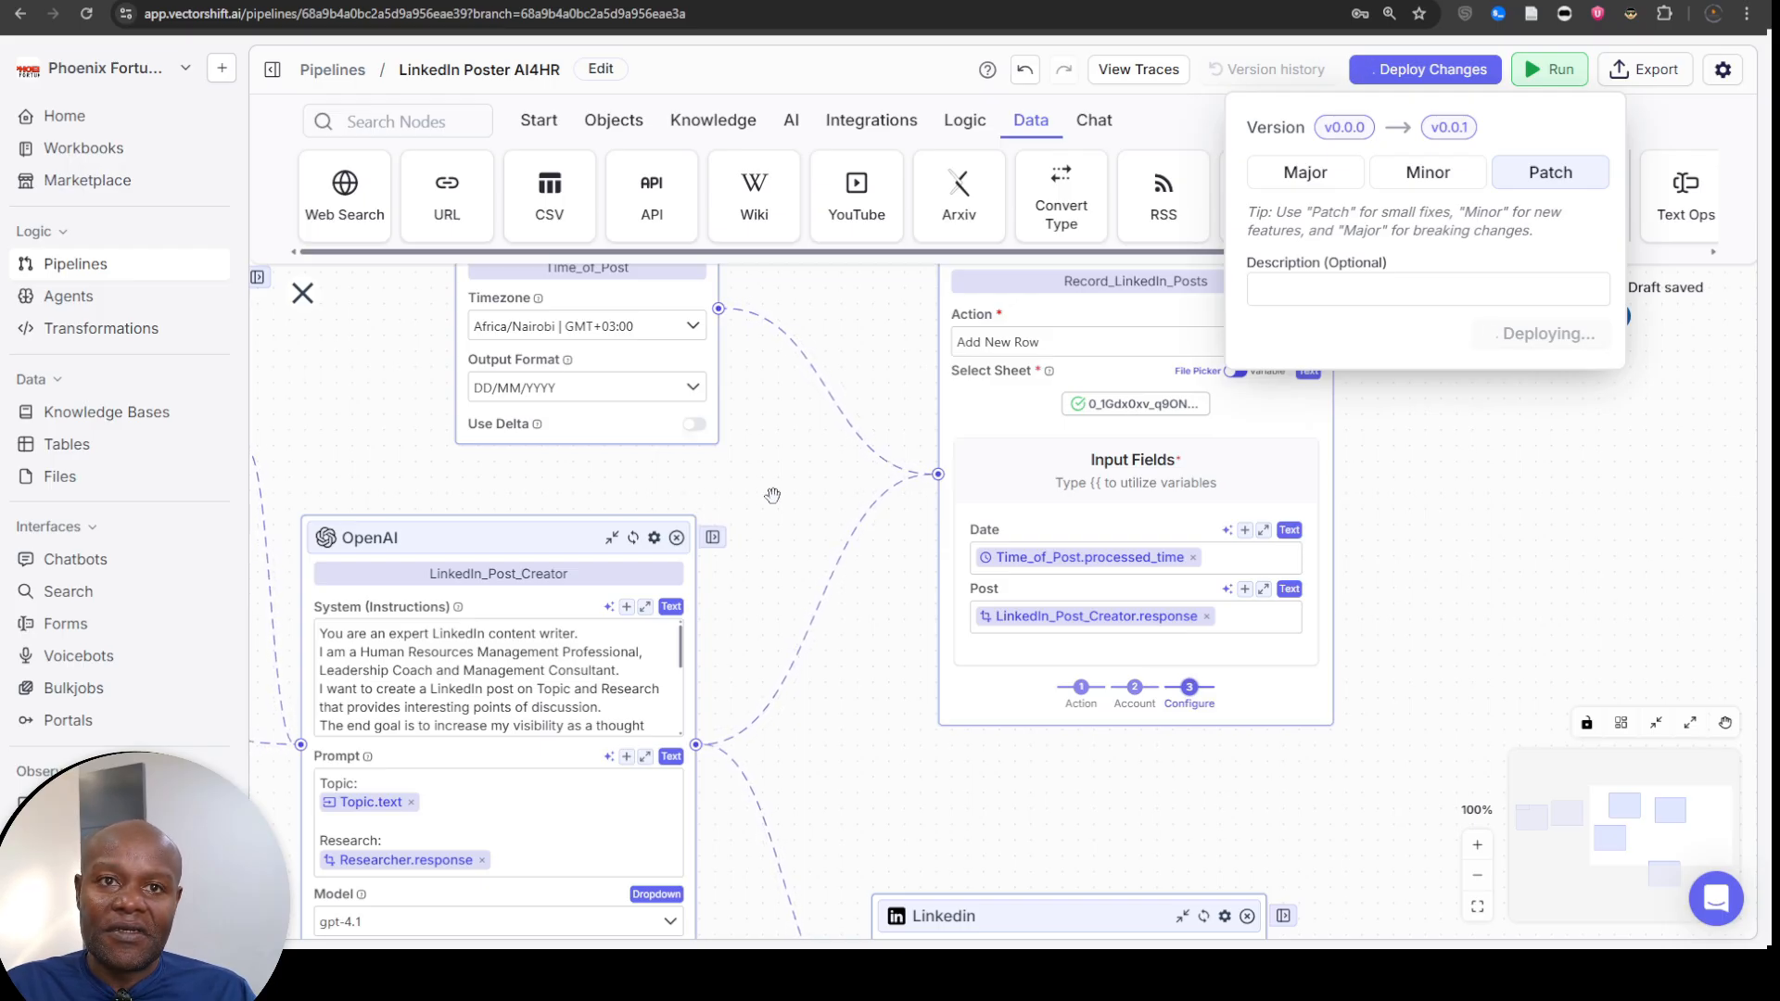
drag(772, 496, 1190, 489)
drag(814, 446, 1073, 465)
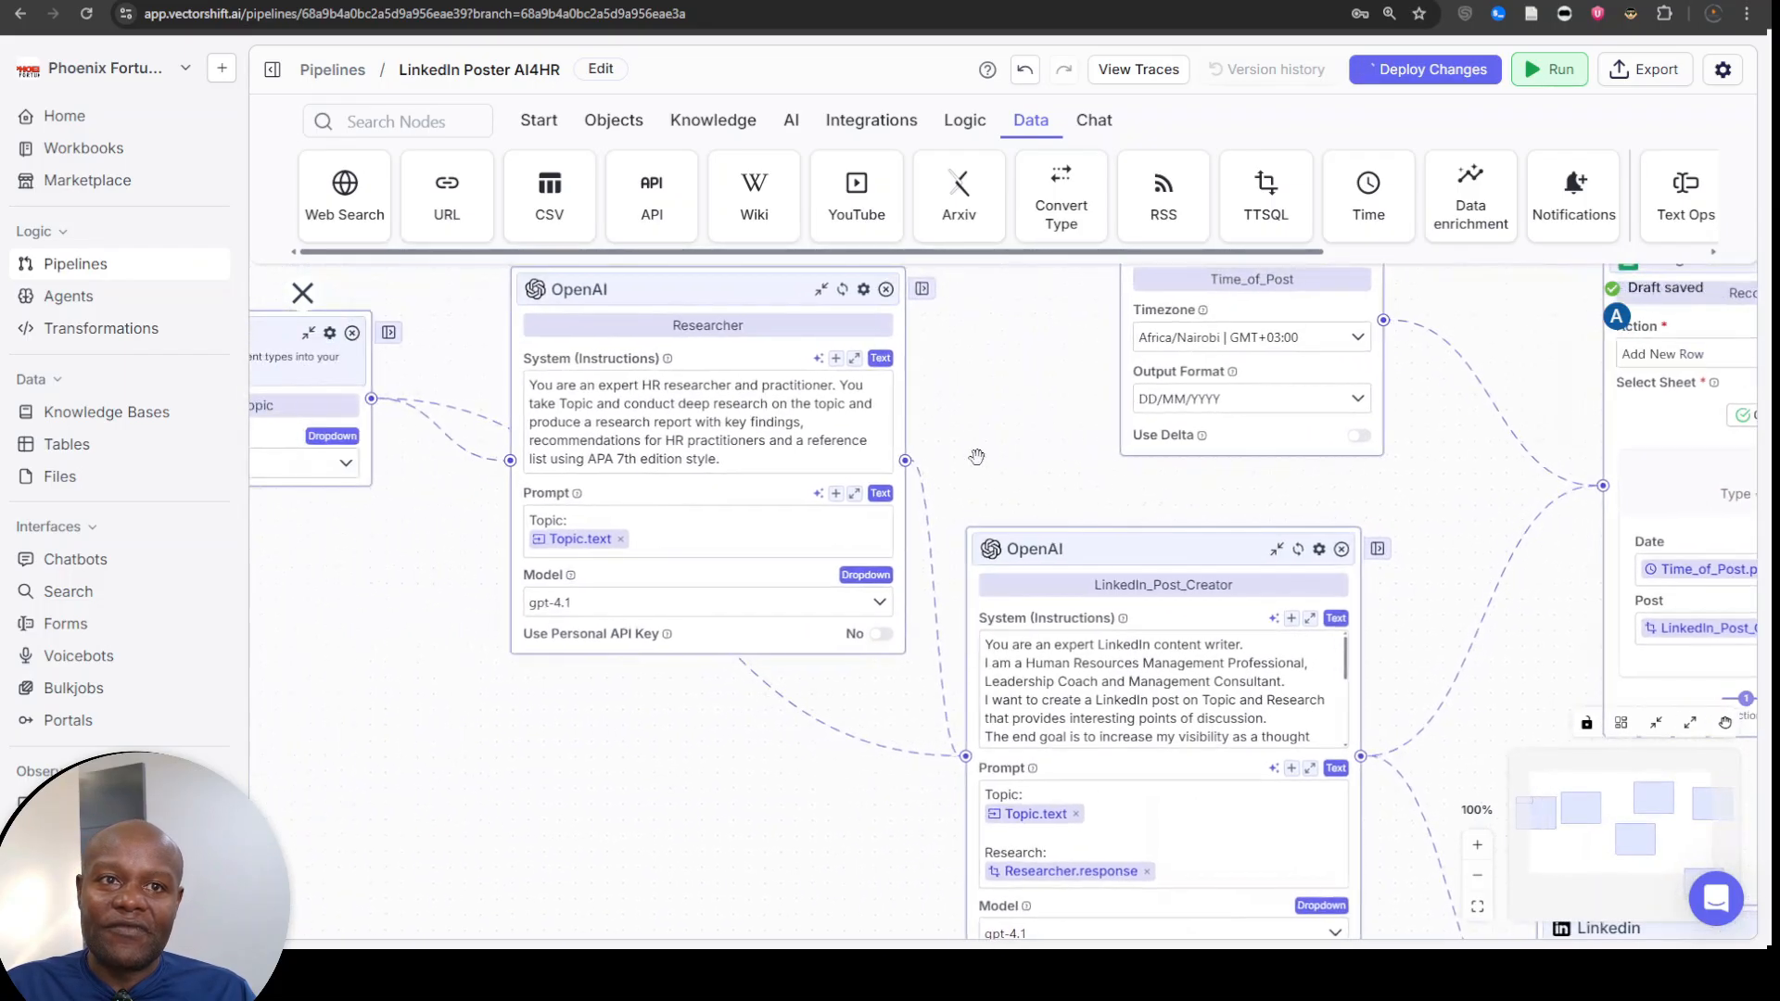
click(879, 603)
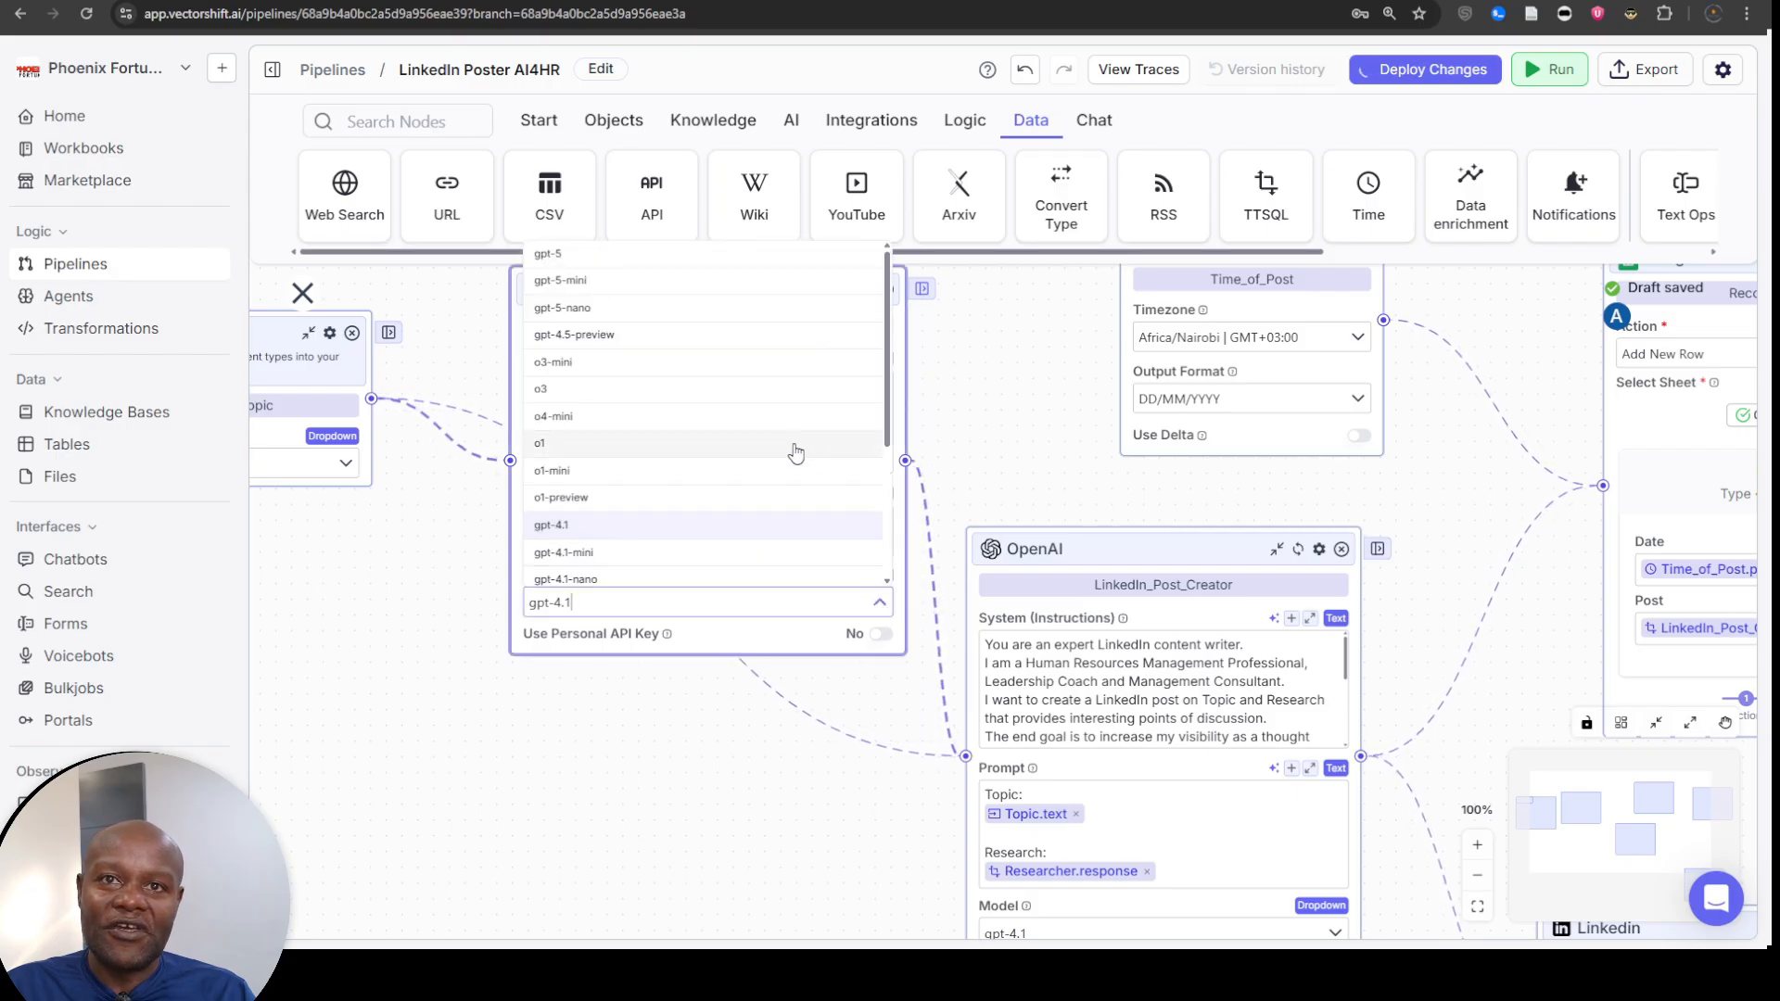
scroll(794, 454, down, 3)
scroll(815, 449, up, 3)
click(1001, 435)
drag(1001, 435, 984, 521)
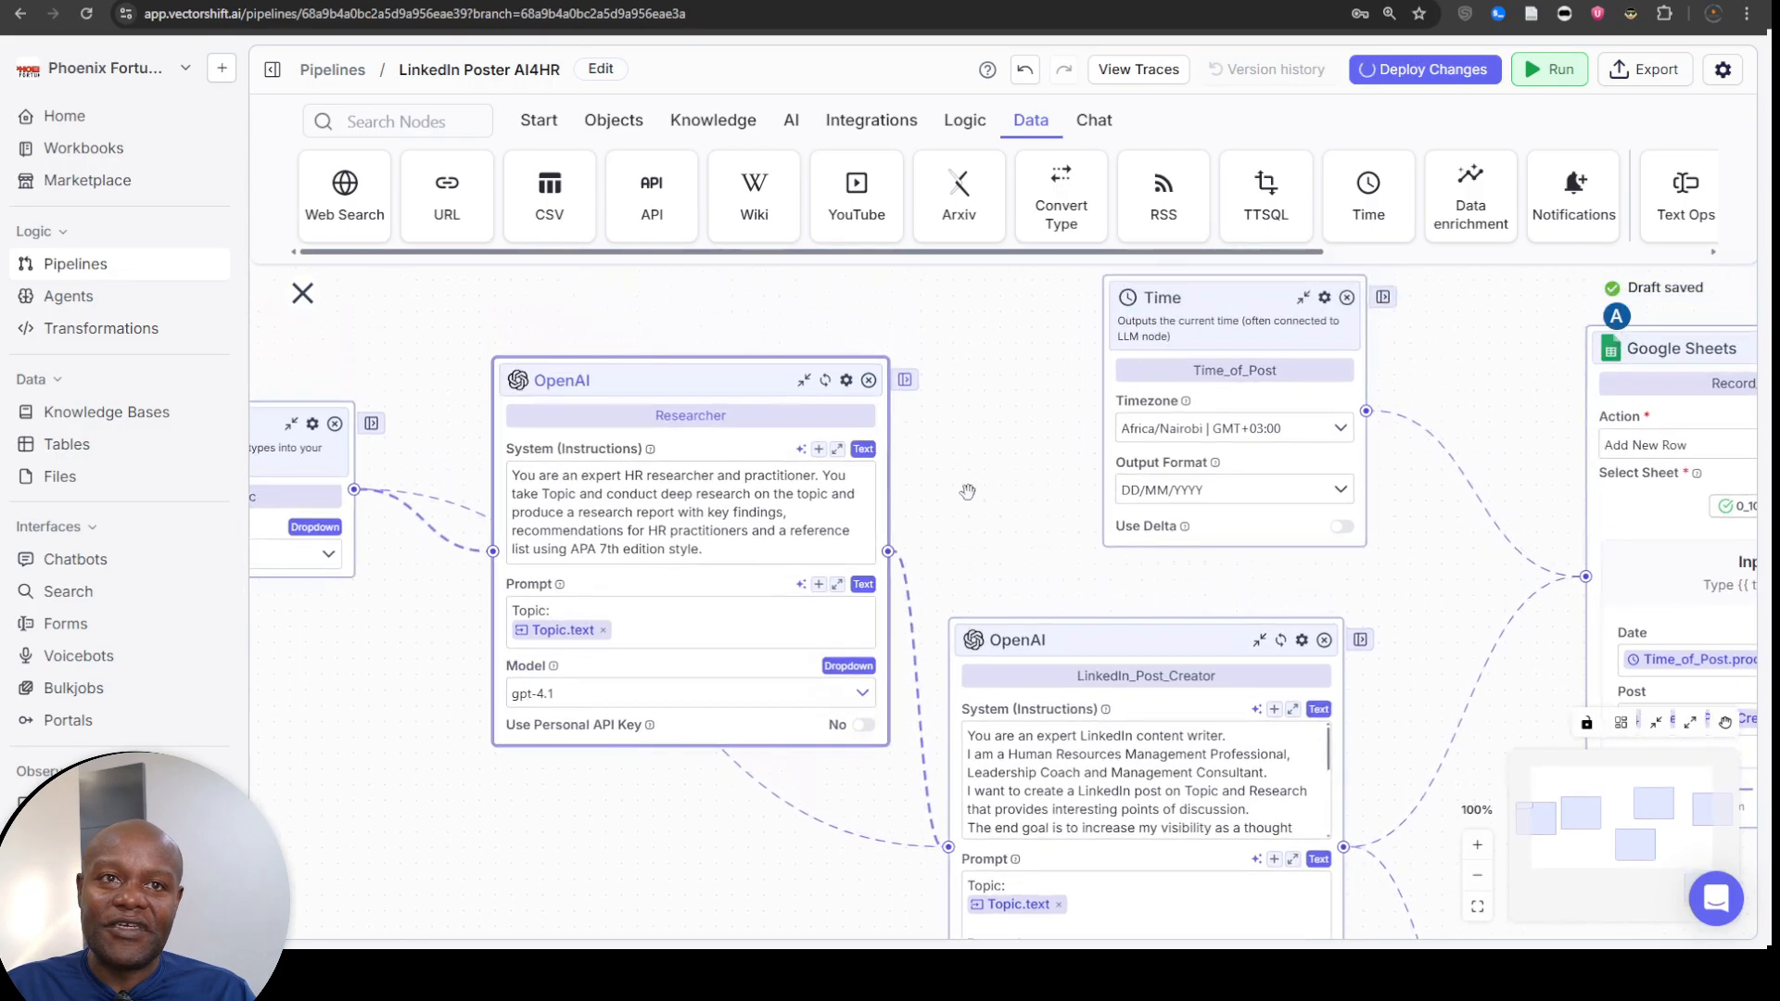
- Set the Researcher OpenAI node's model to gpt-5-mini and change that choice to gpt-5
click(870, 700)
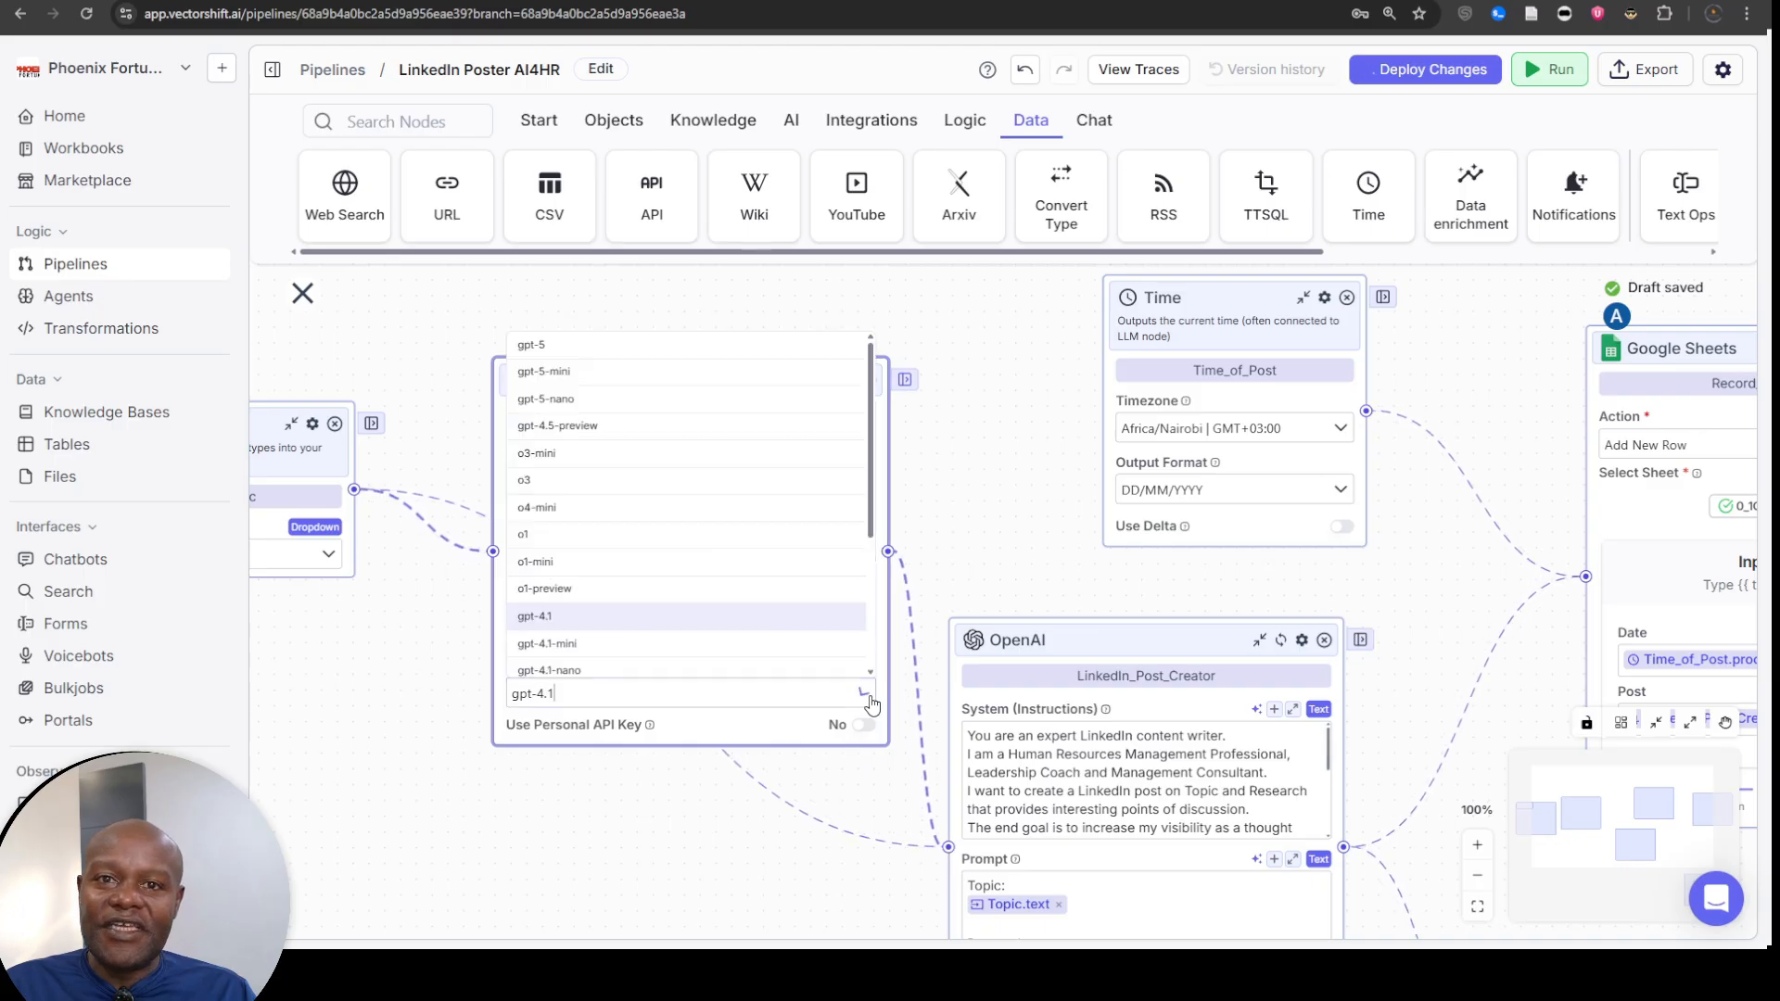
click(628, 384)
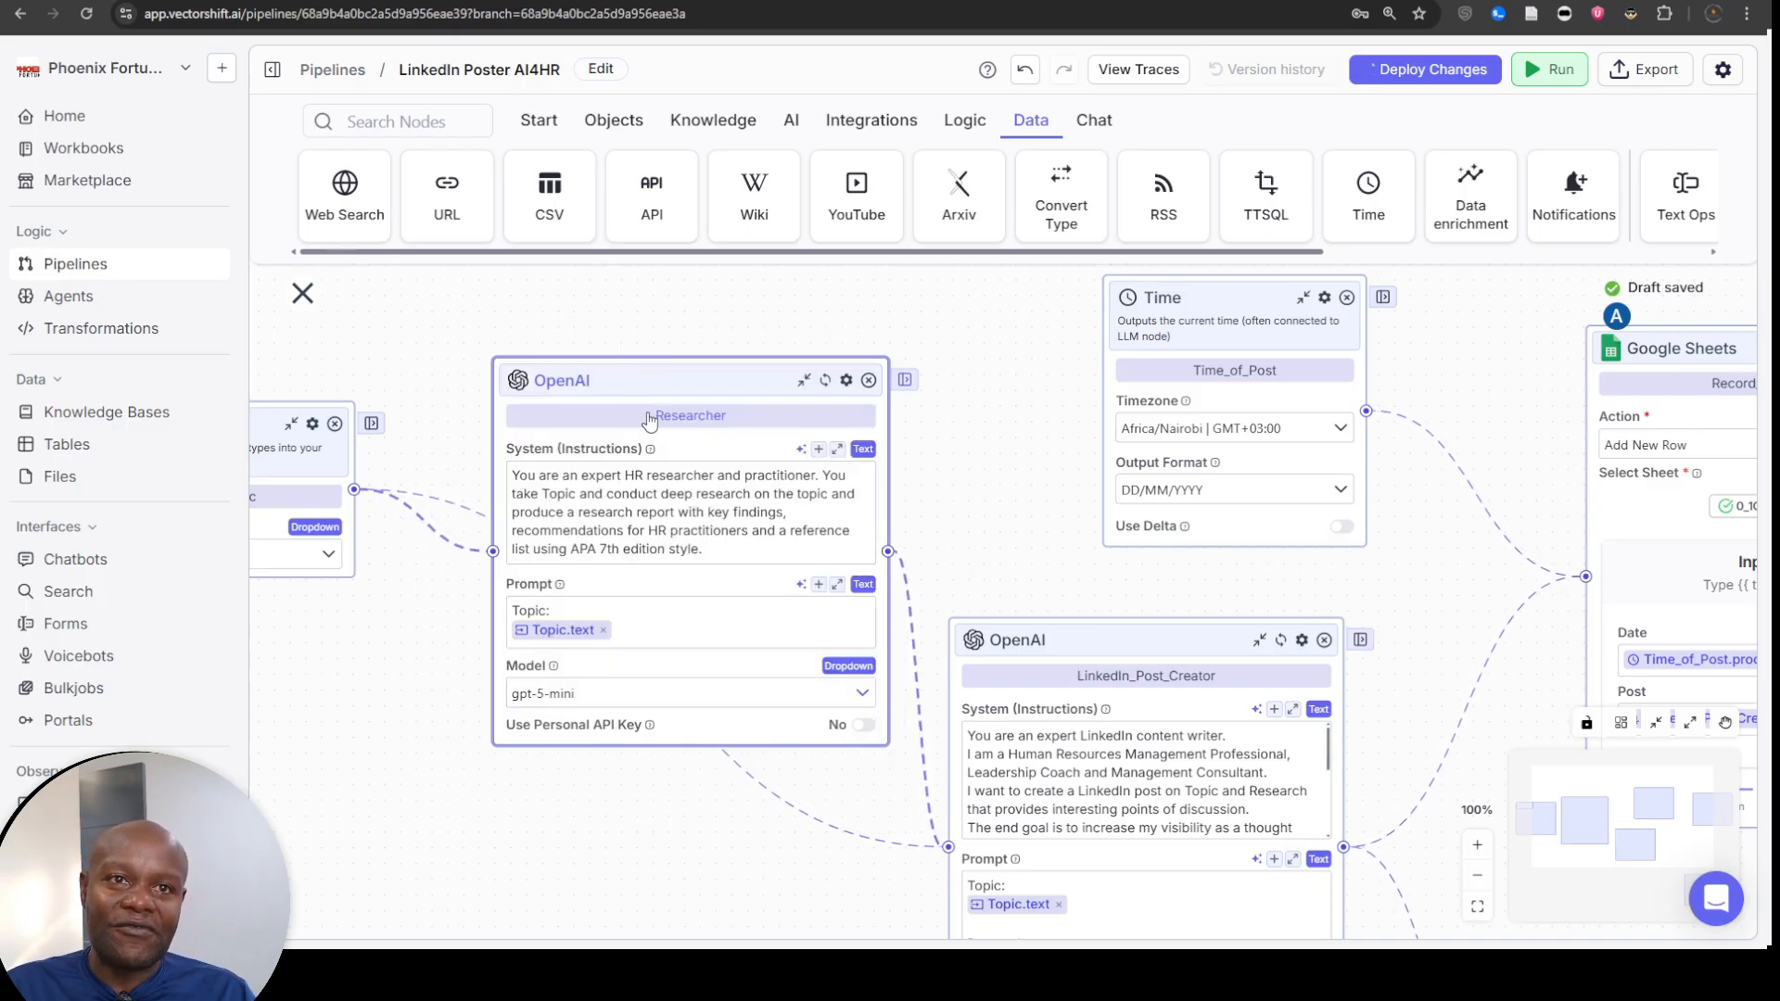
click(863, 698)
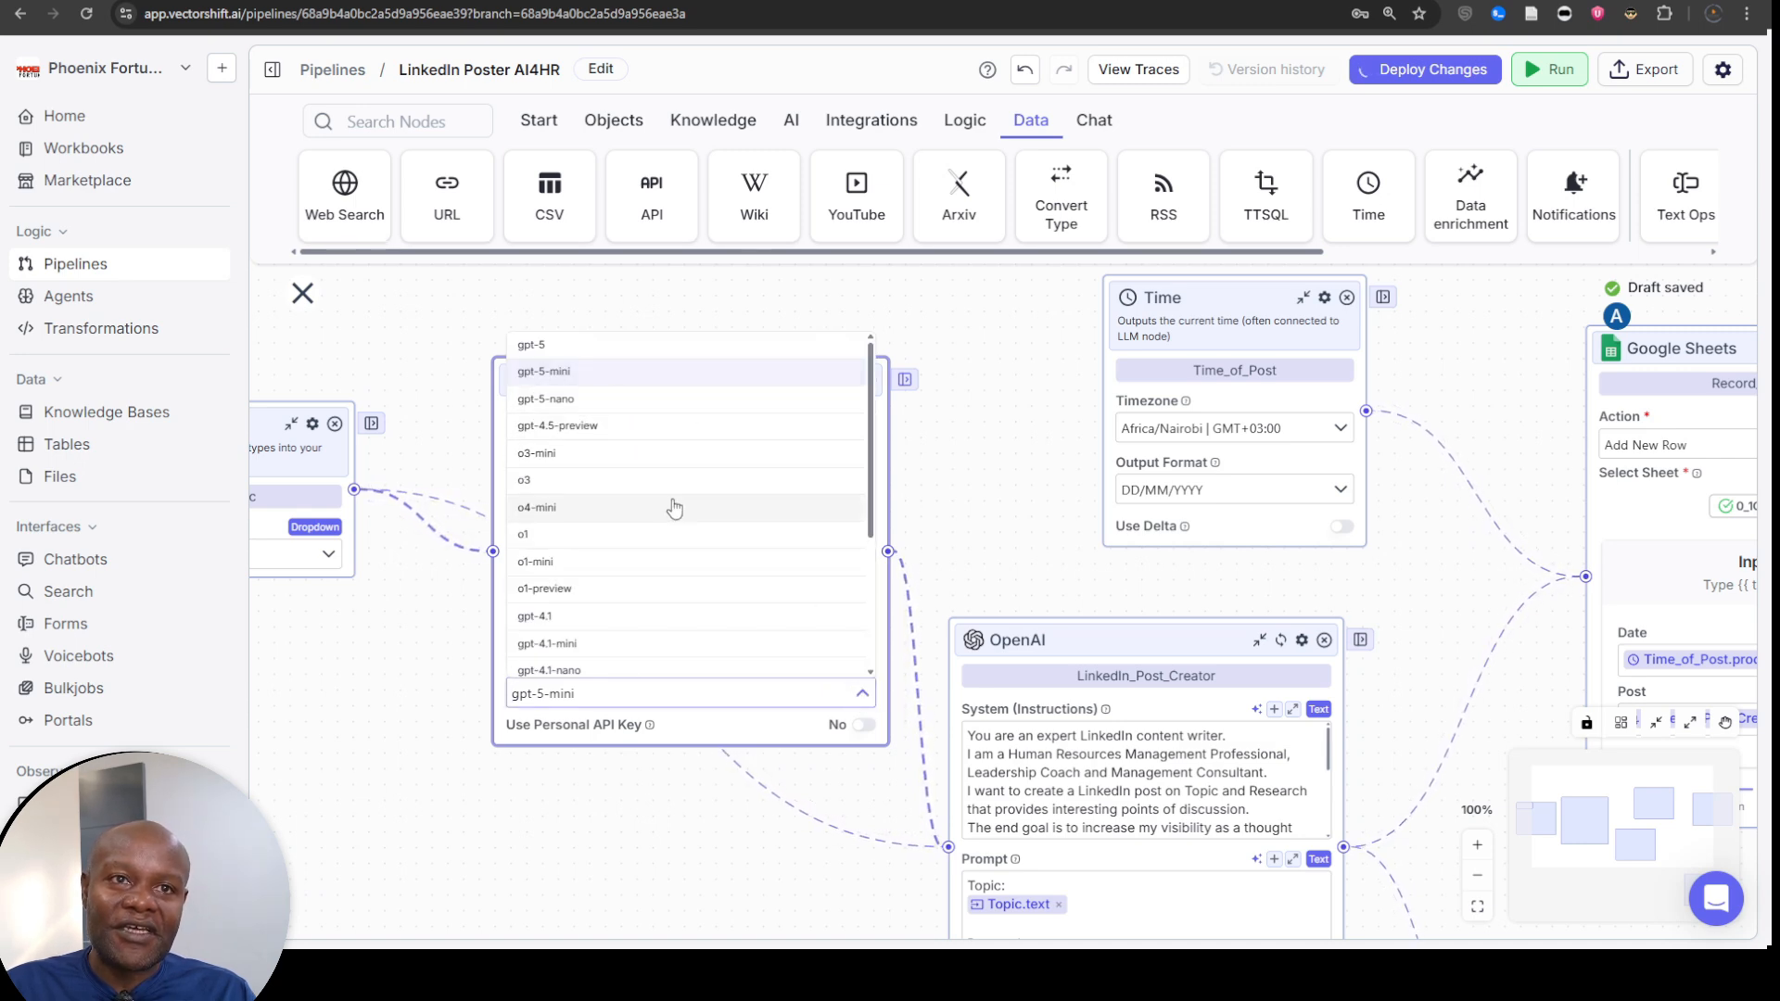
click(644, 344)
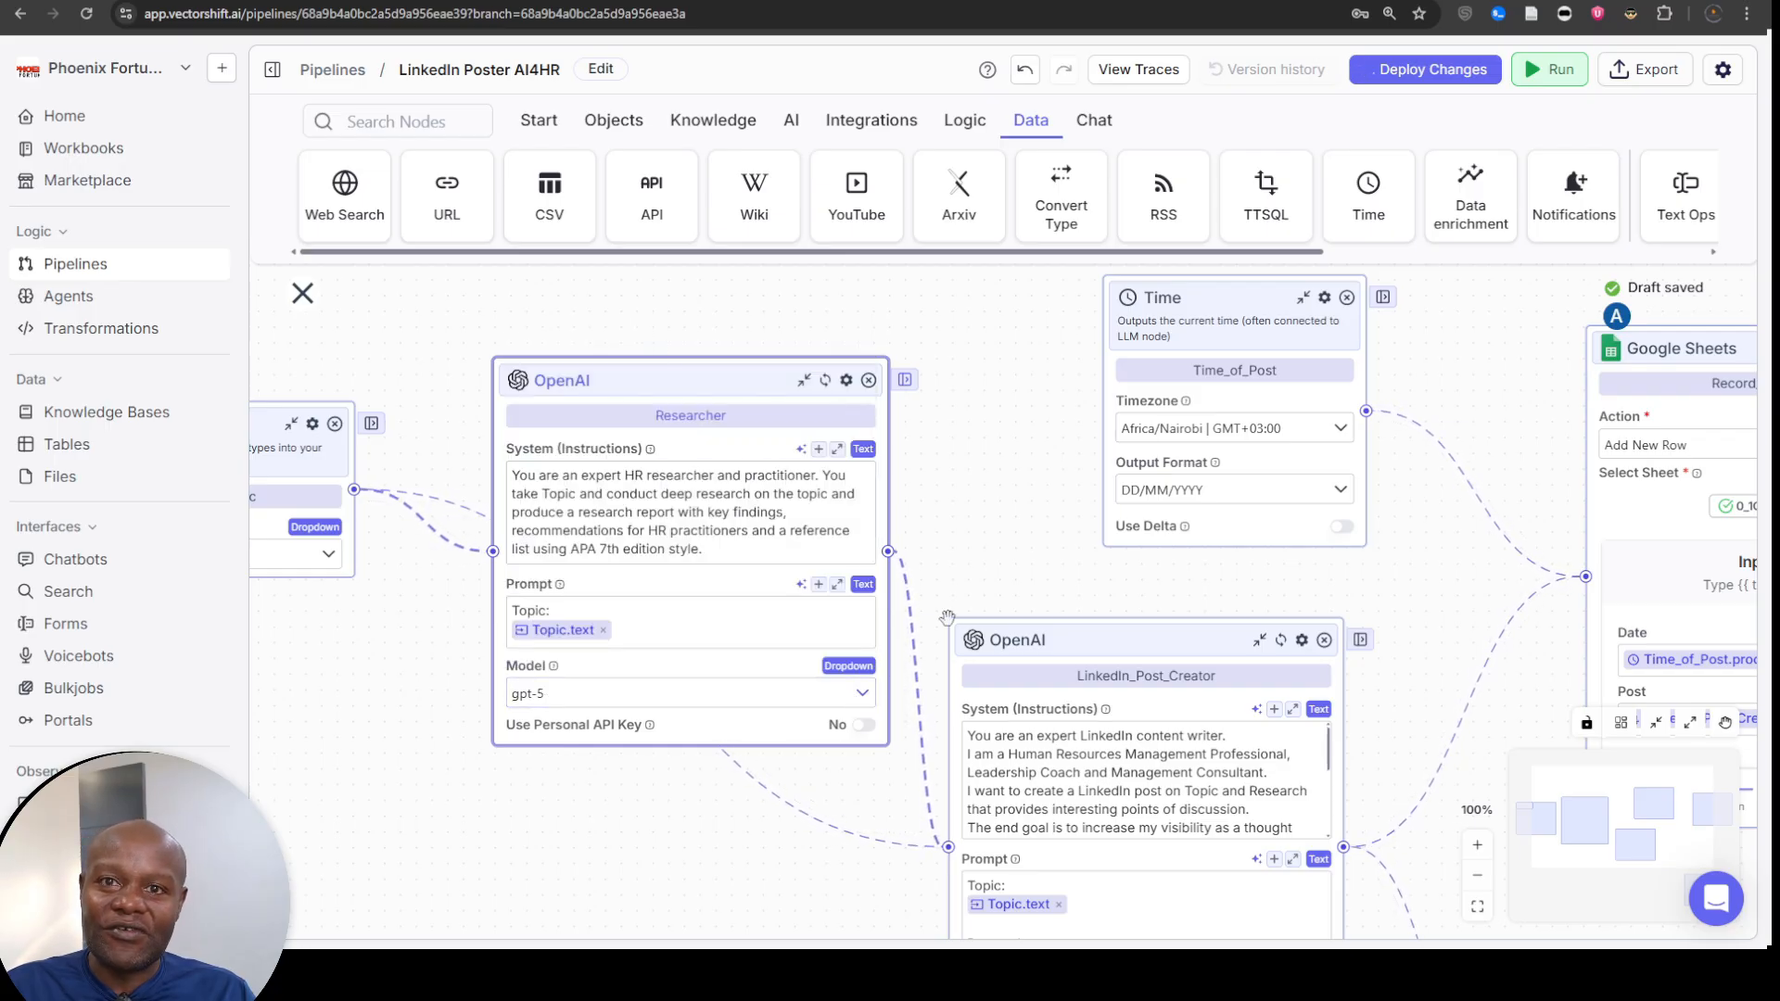
- Set the model of the LinkedIn_Post_Creator OpenAI node to gpt-5
drag(1011, 540, 543, 404)
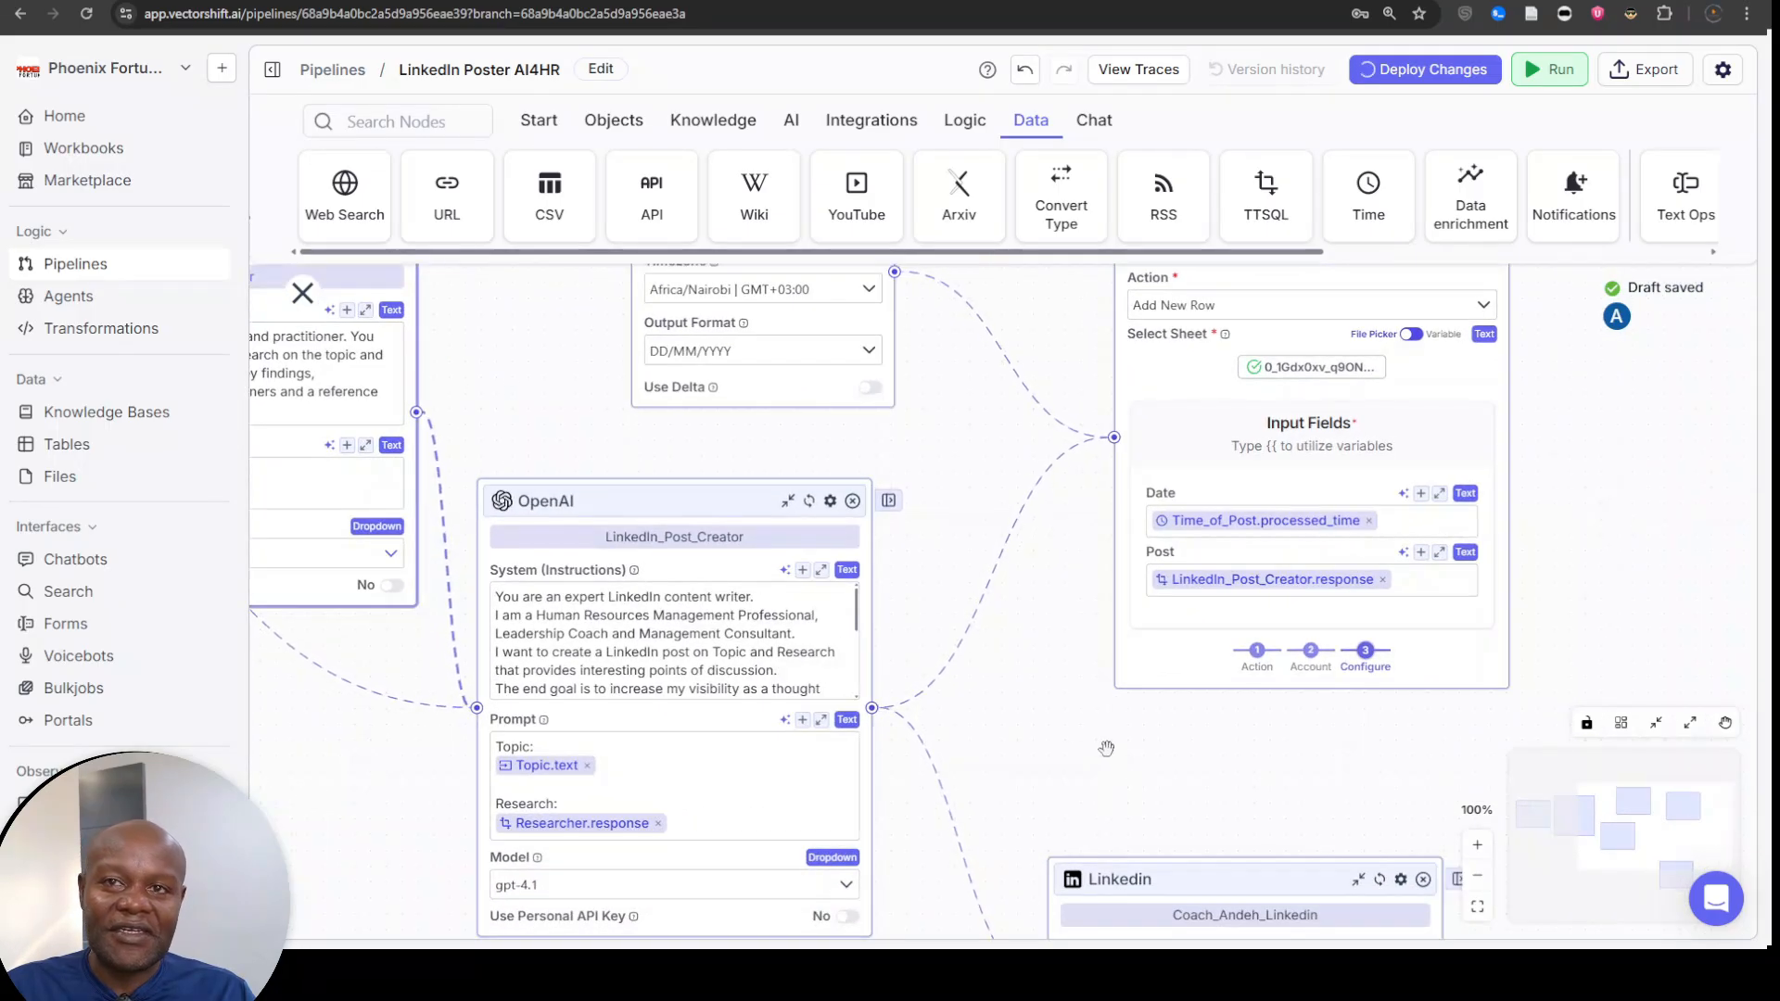
drag(1106, 748, 1024, 672)
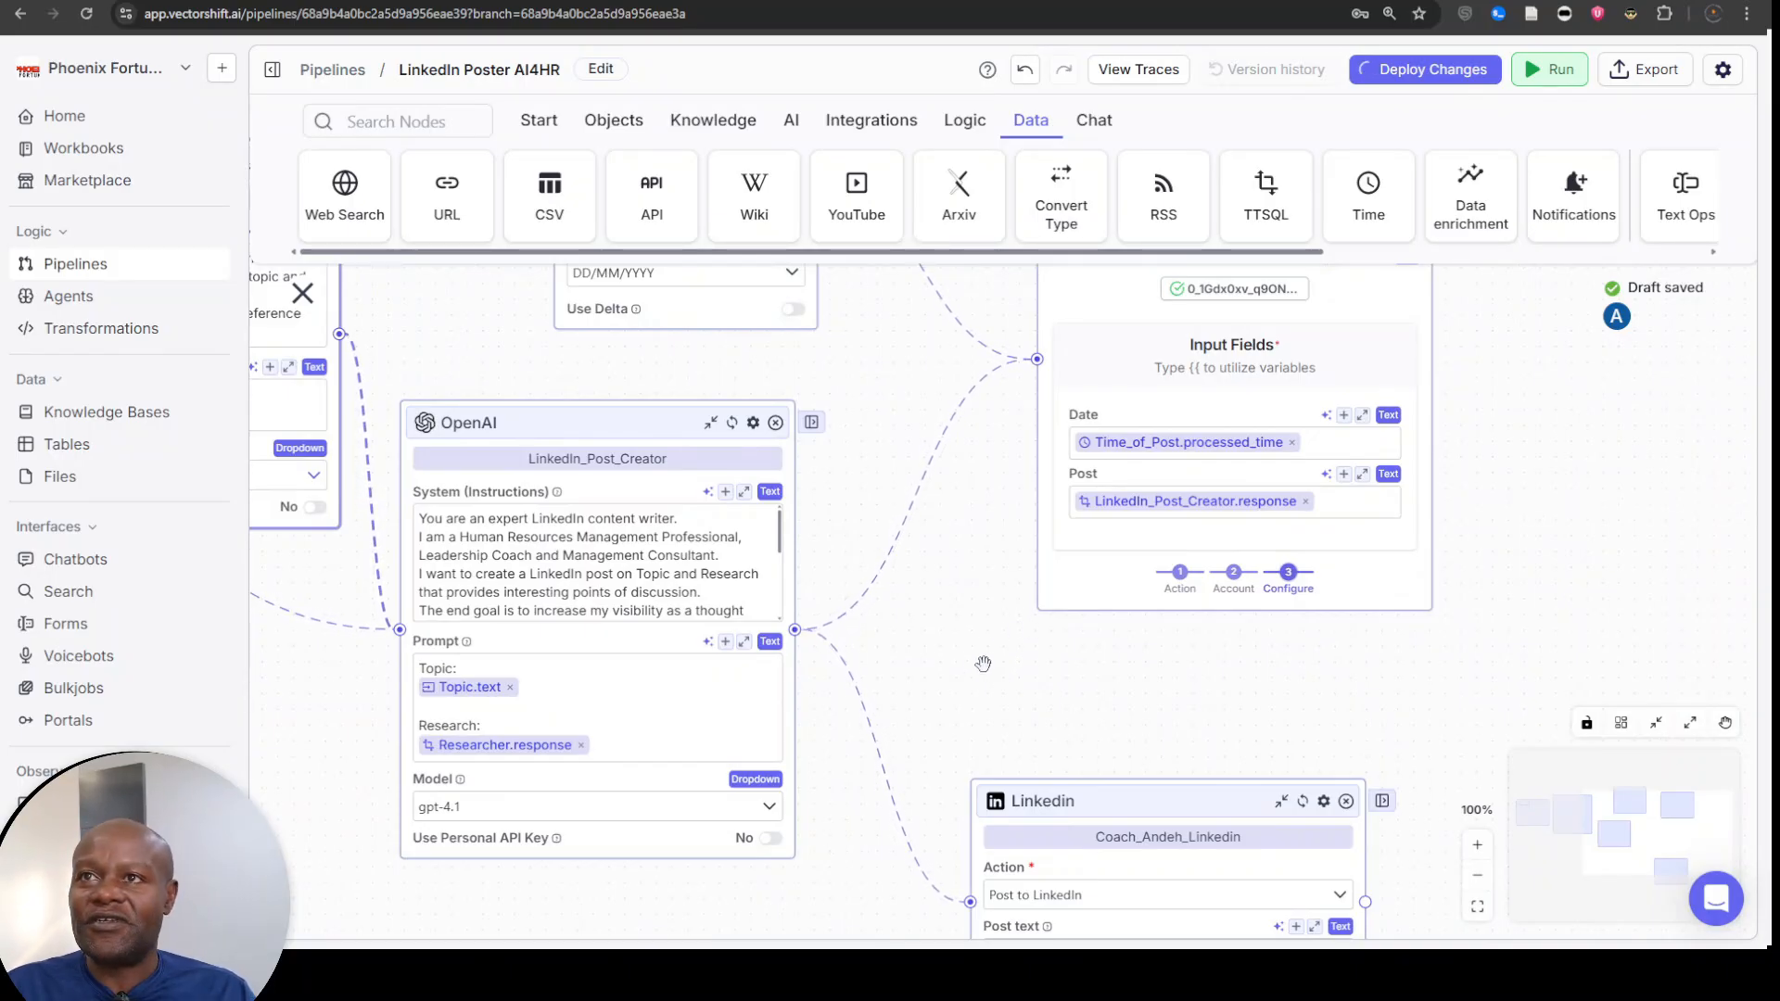
drag(966, 639, 1077, 850)
scroll(1077, 849, down, 5)
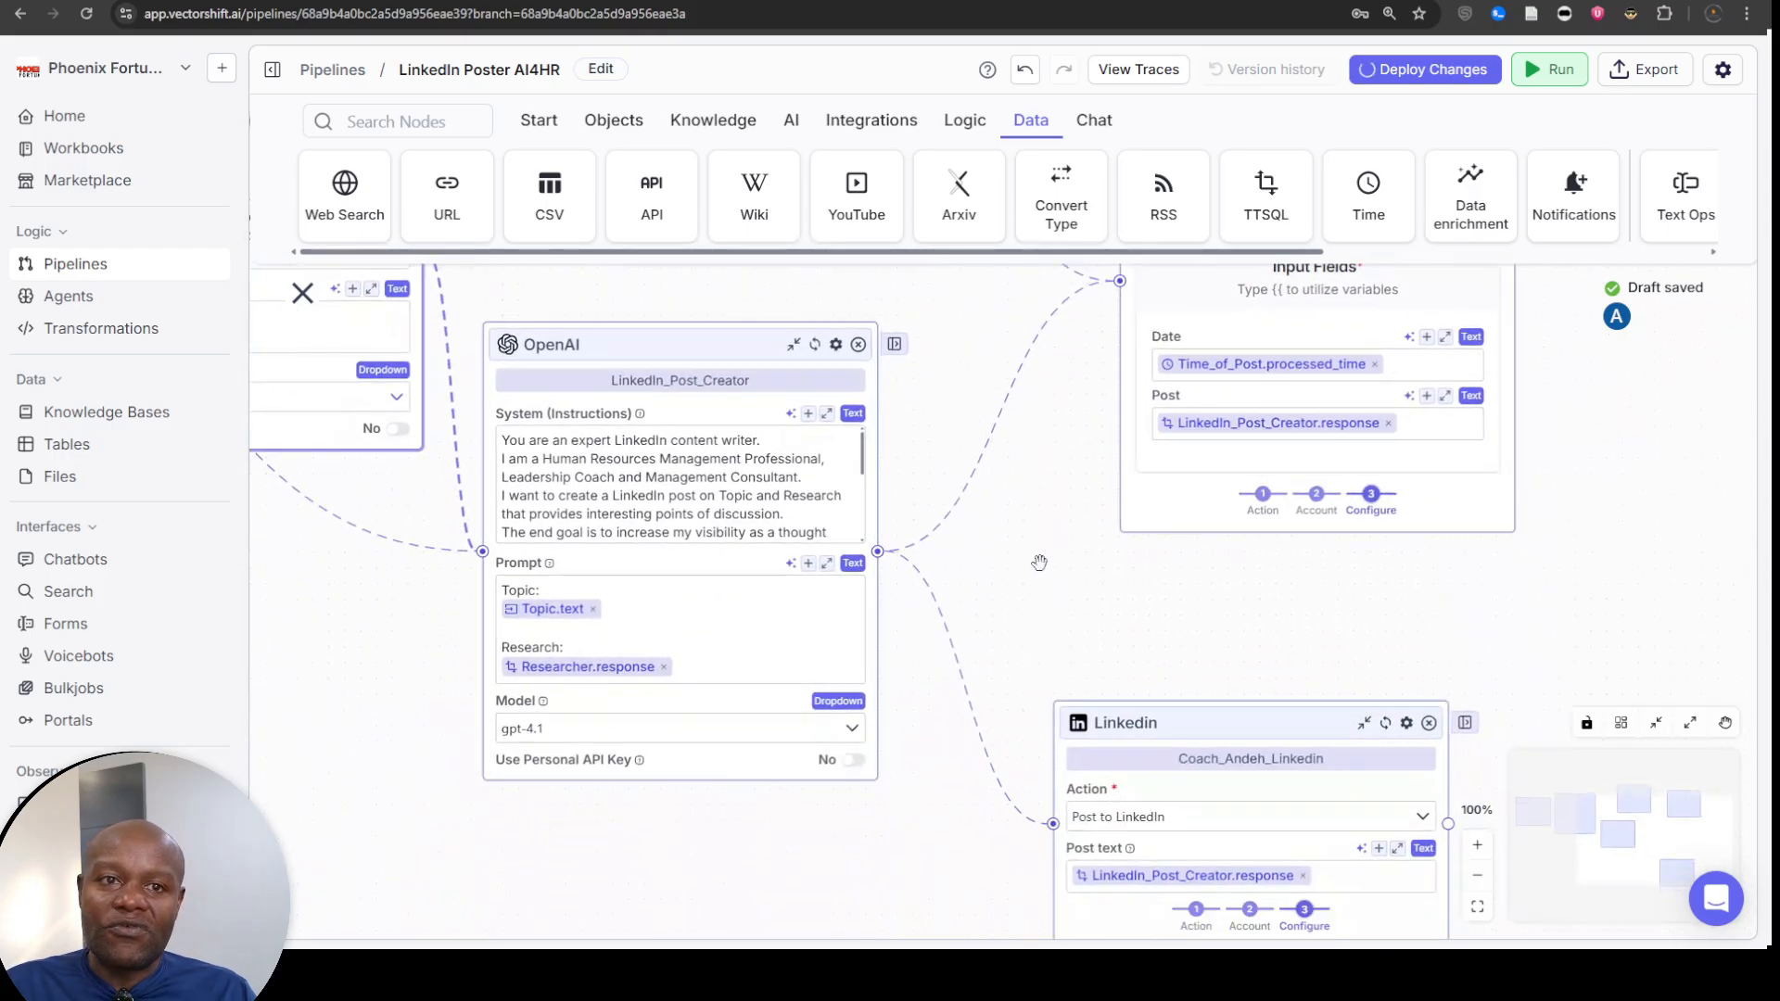
click(860, 727)
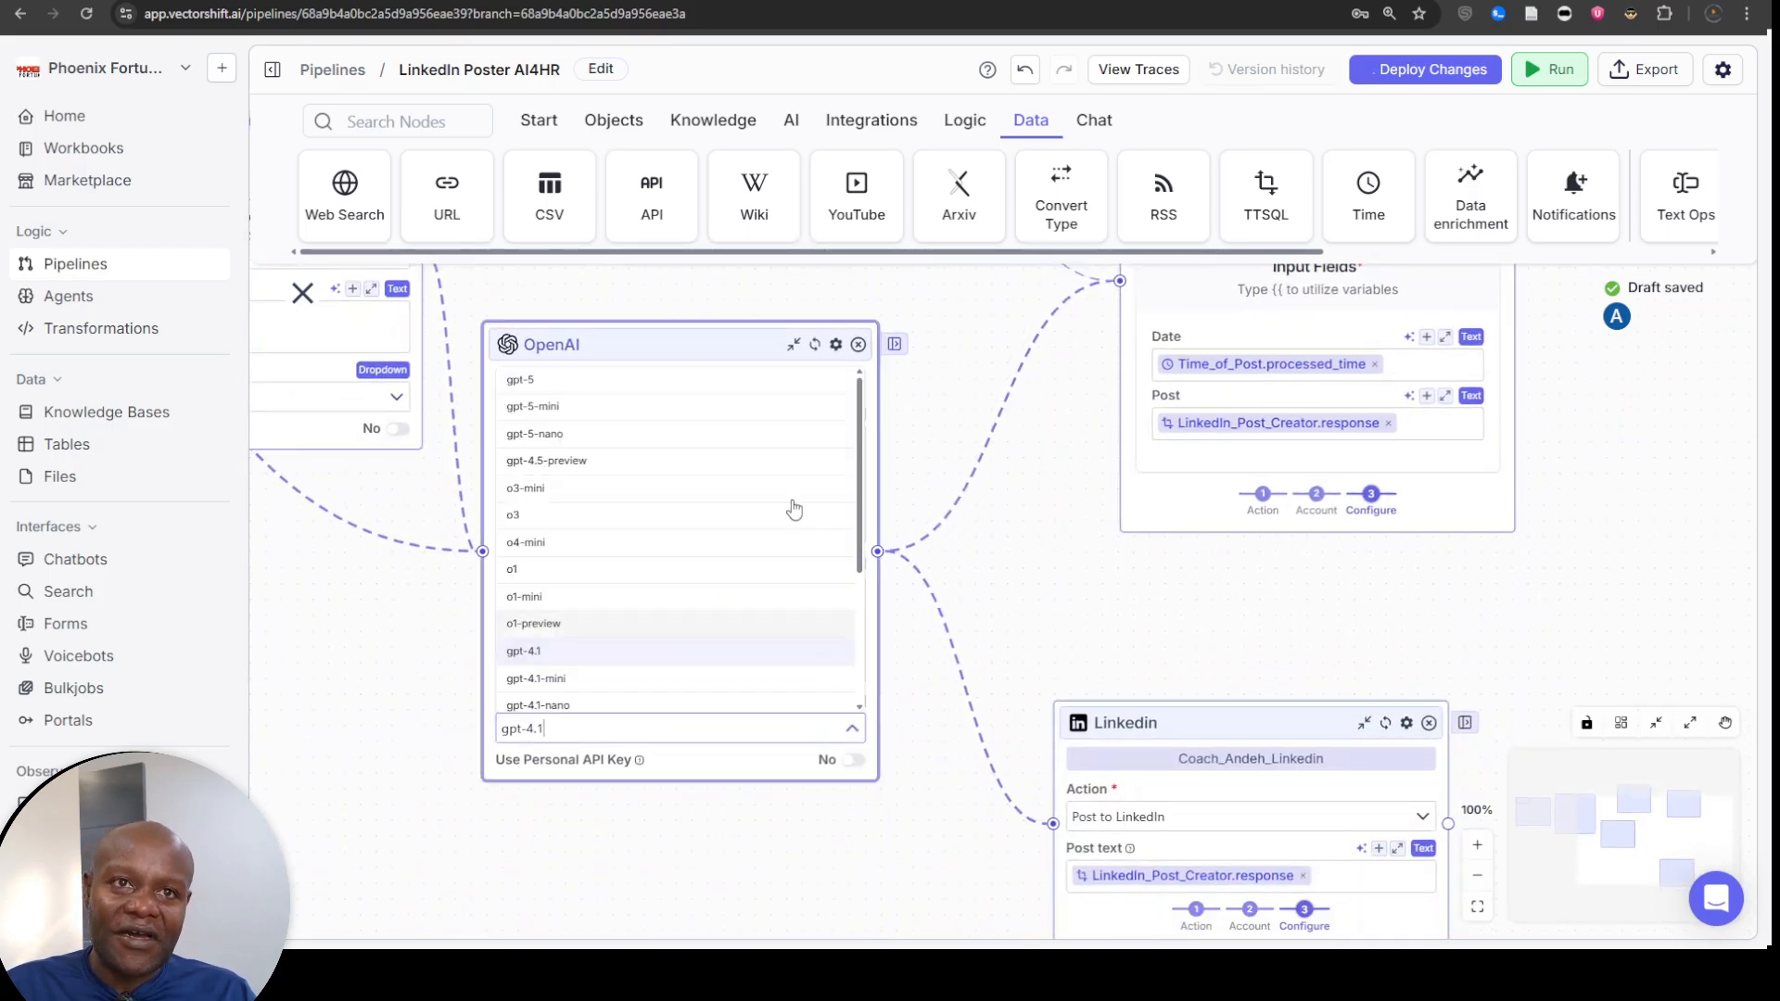
click(655, 382)
drag(992, 561, 793, 679)
drag(1376, 487, 1662, 616)
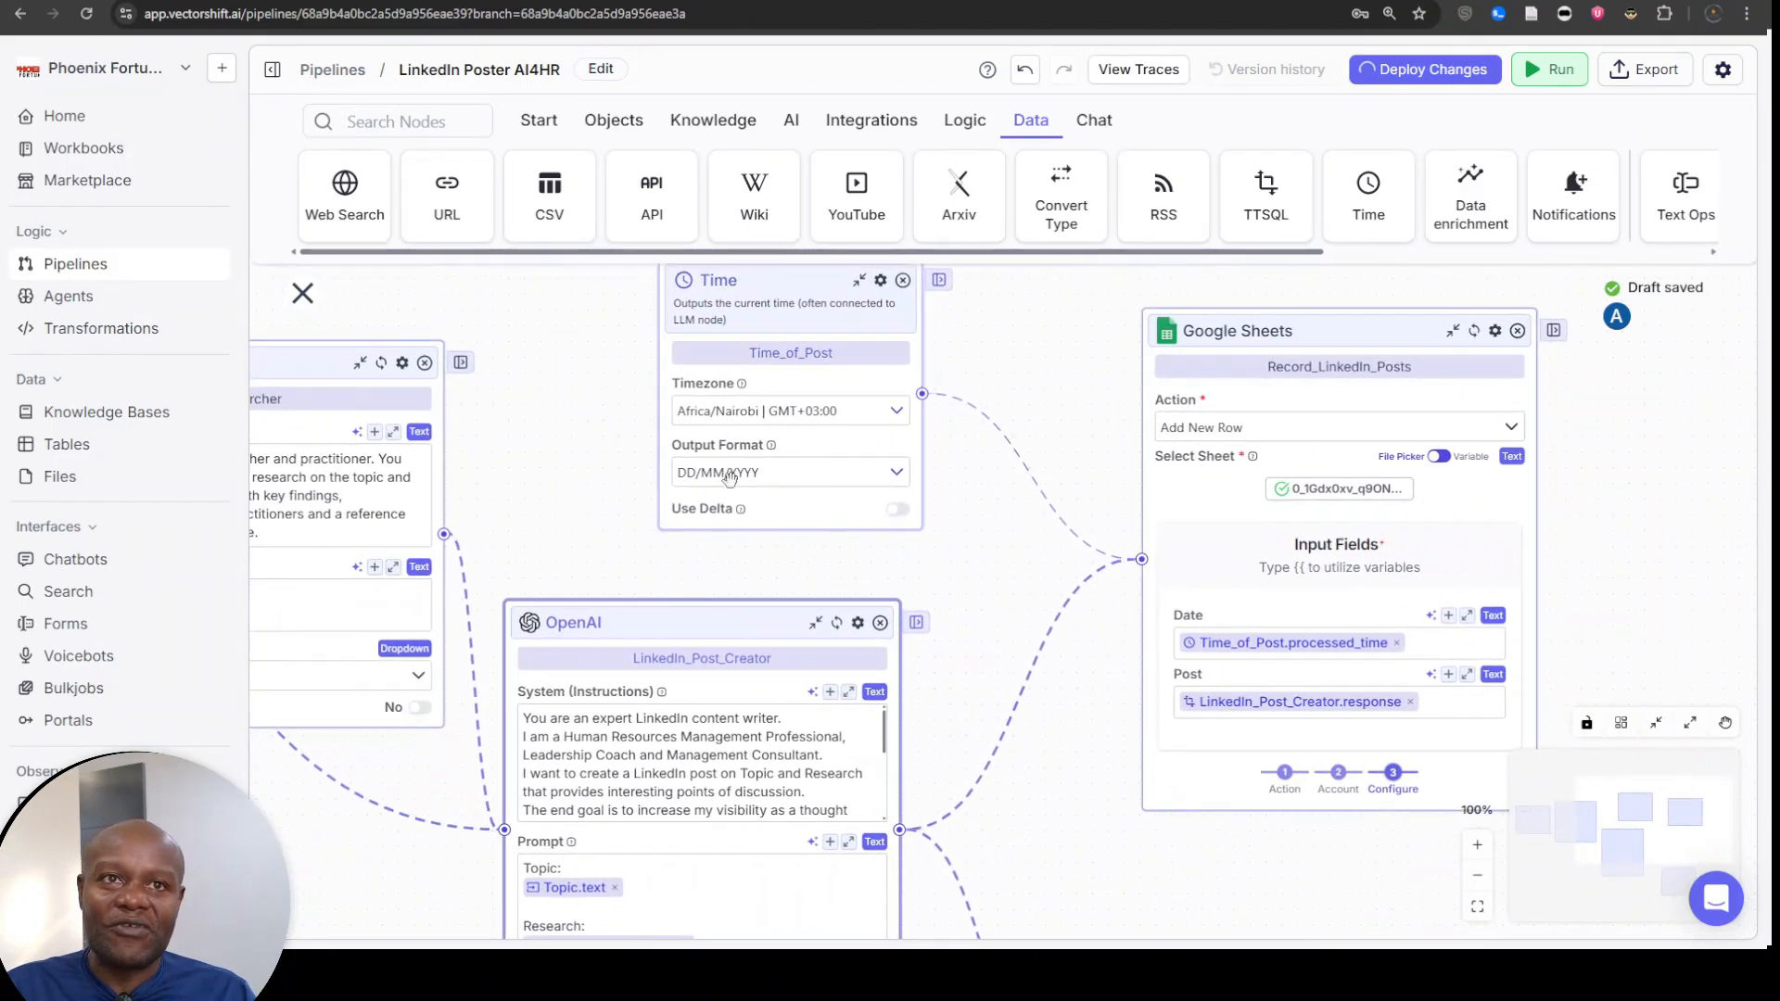
drag(556, 455, 841, 456)
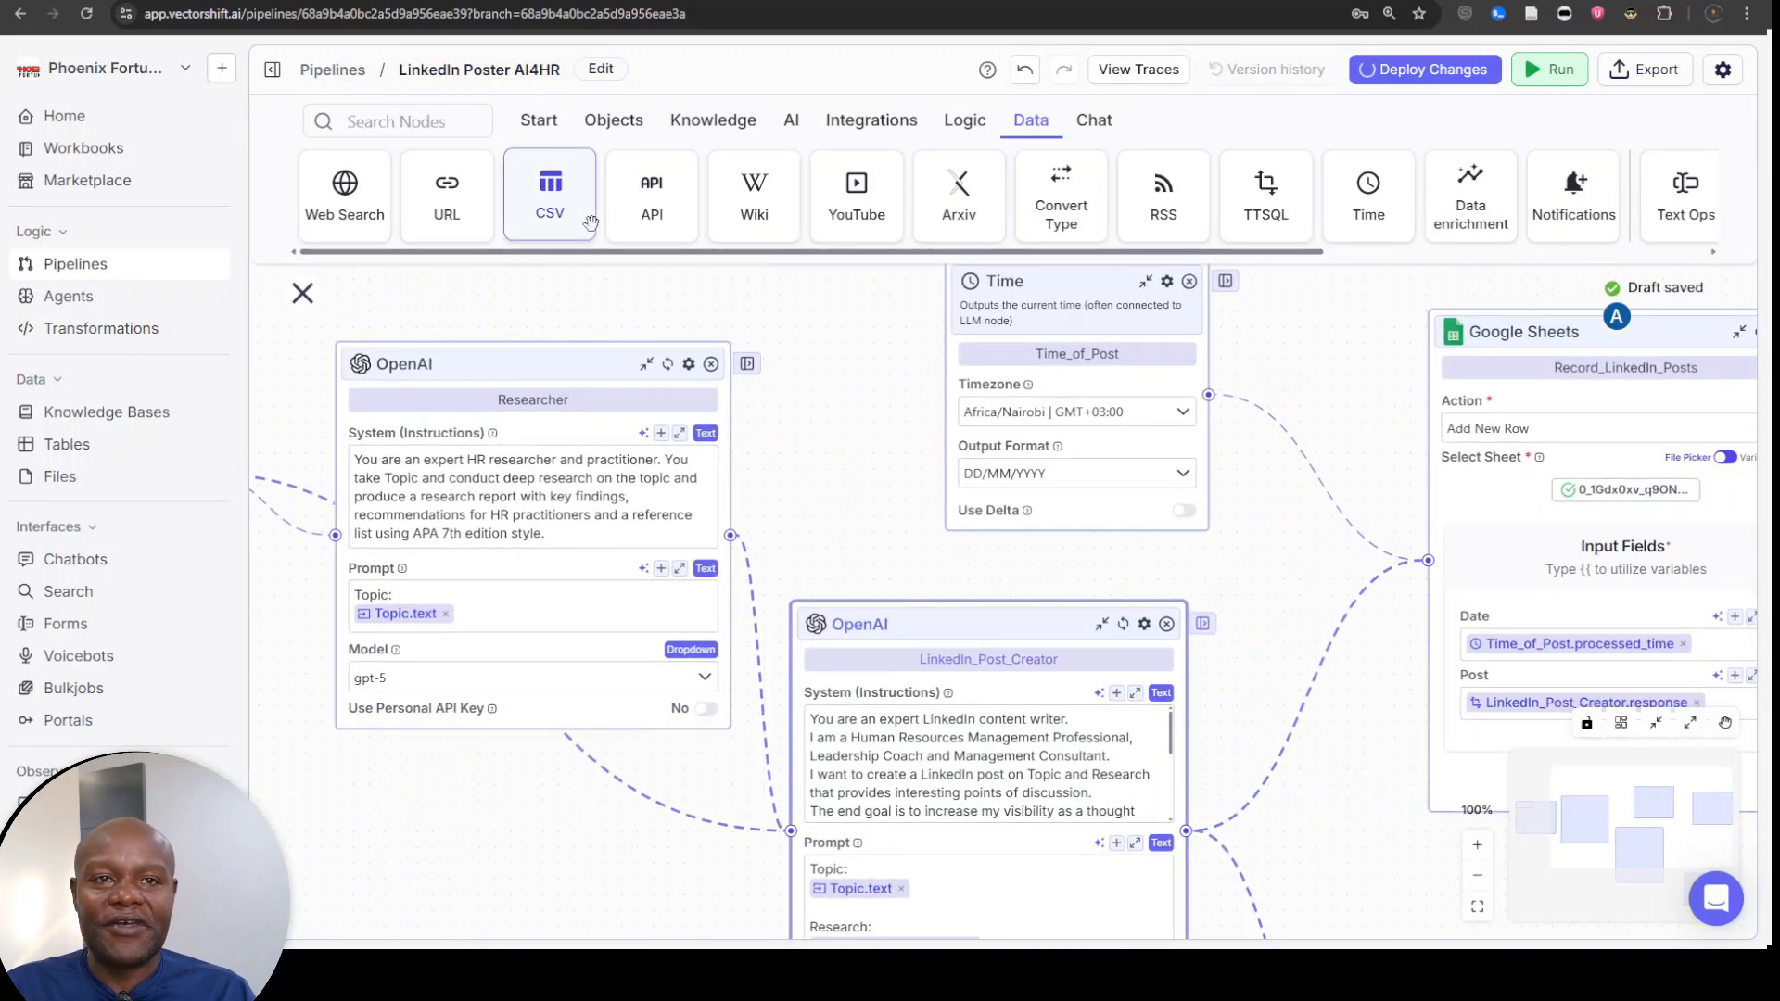
click(519, 70)
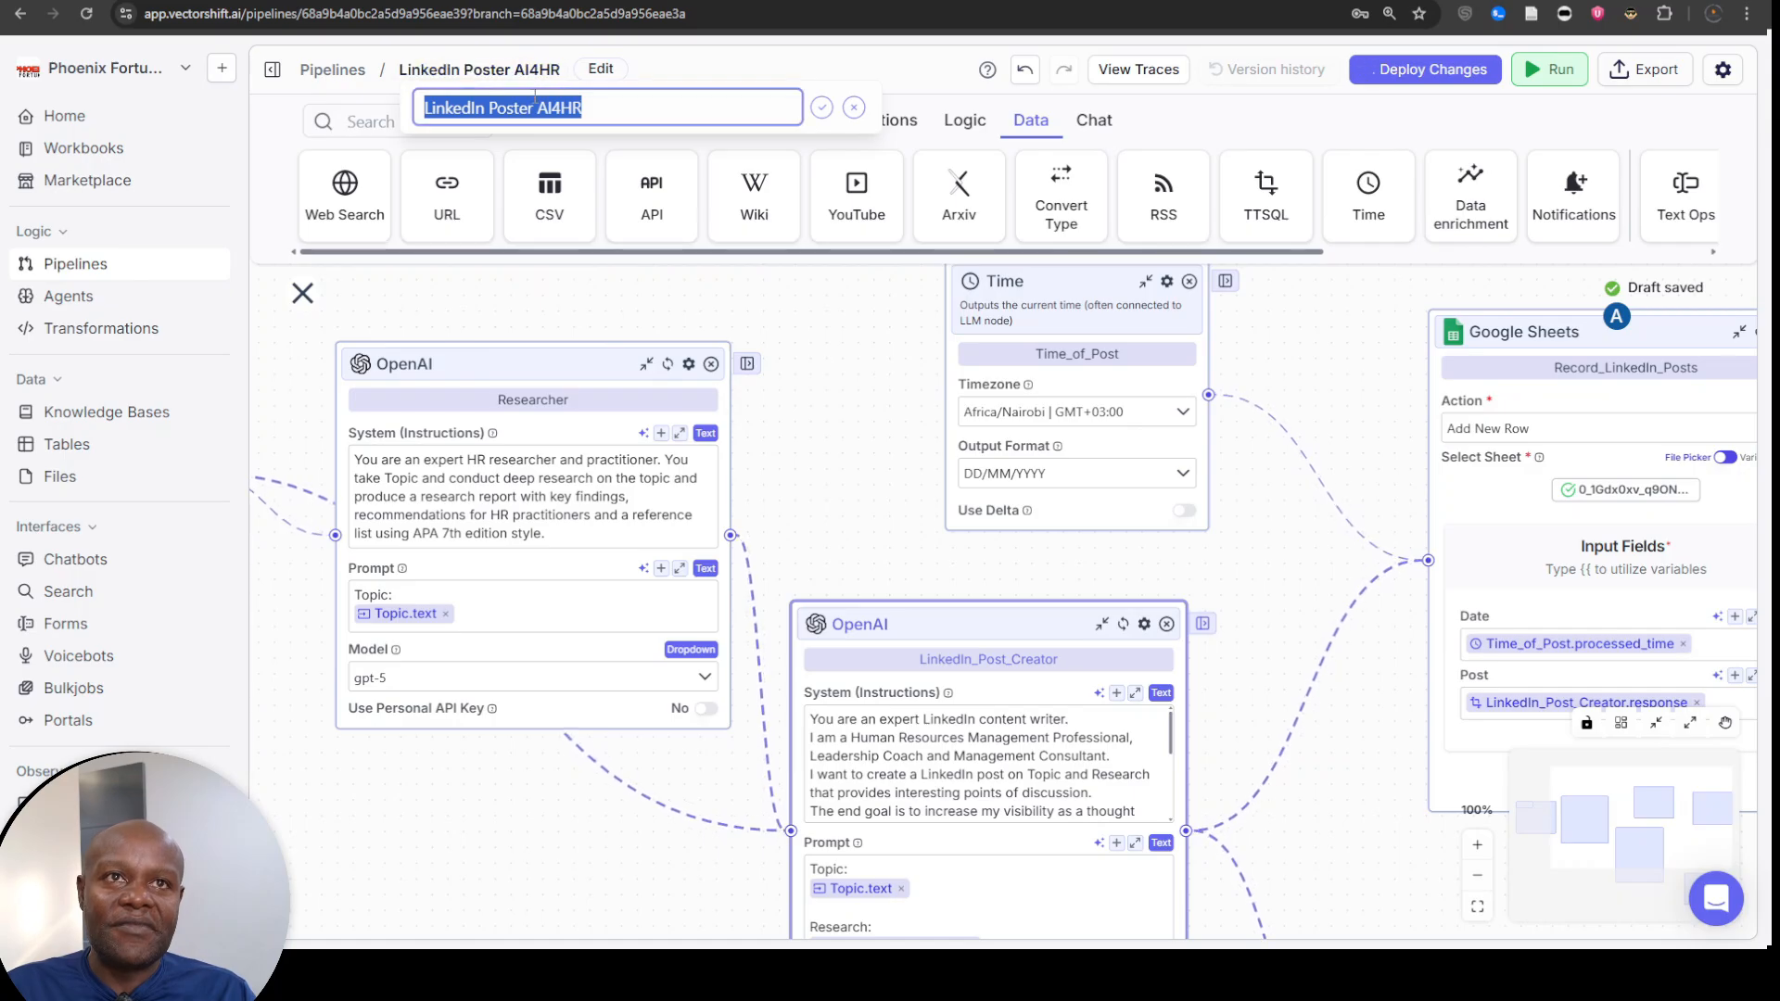
click(534, 108)
text(for)
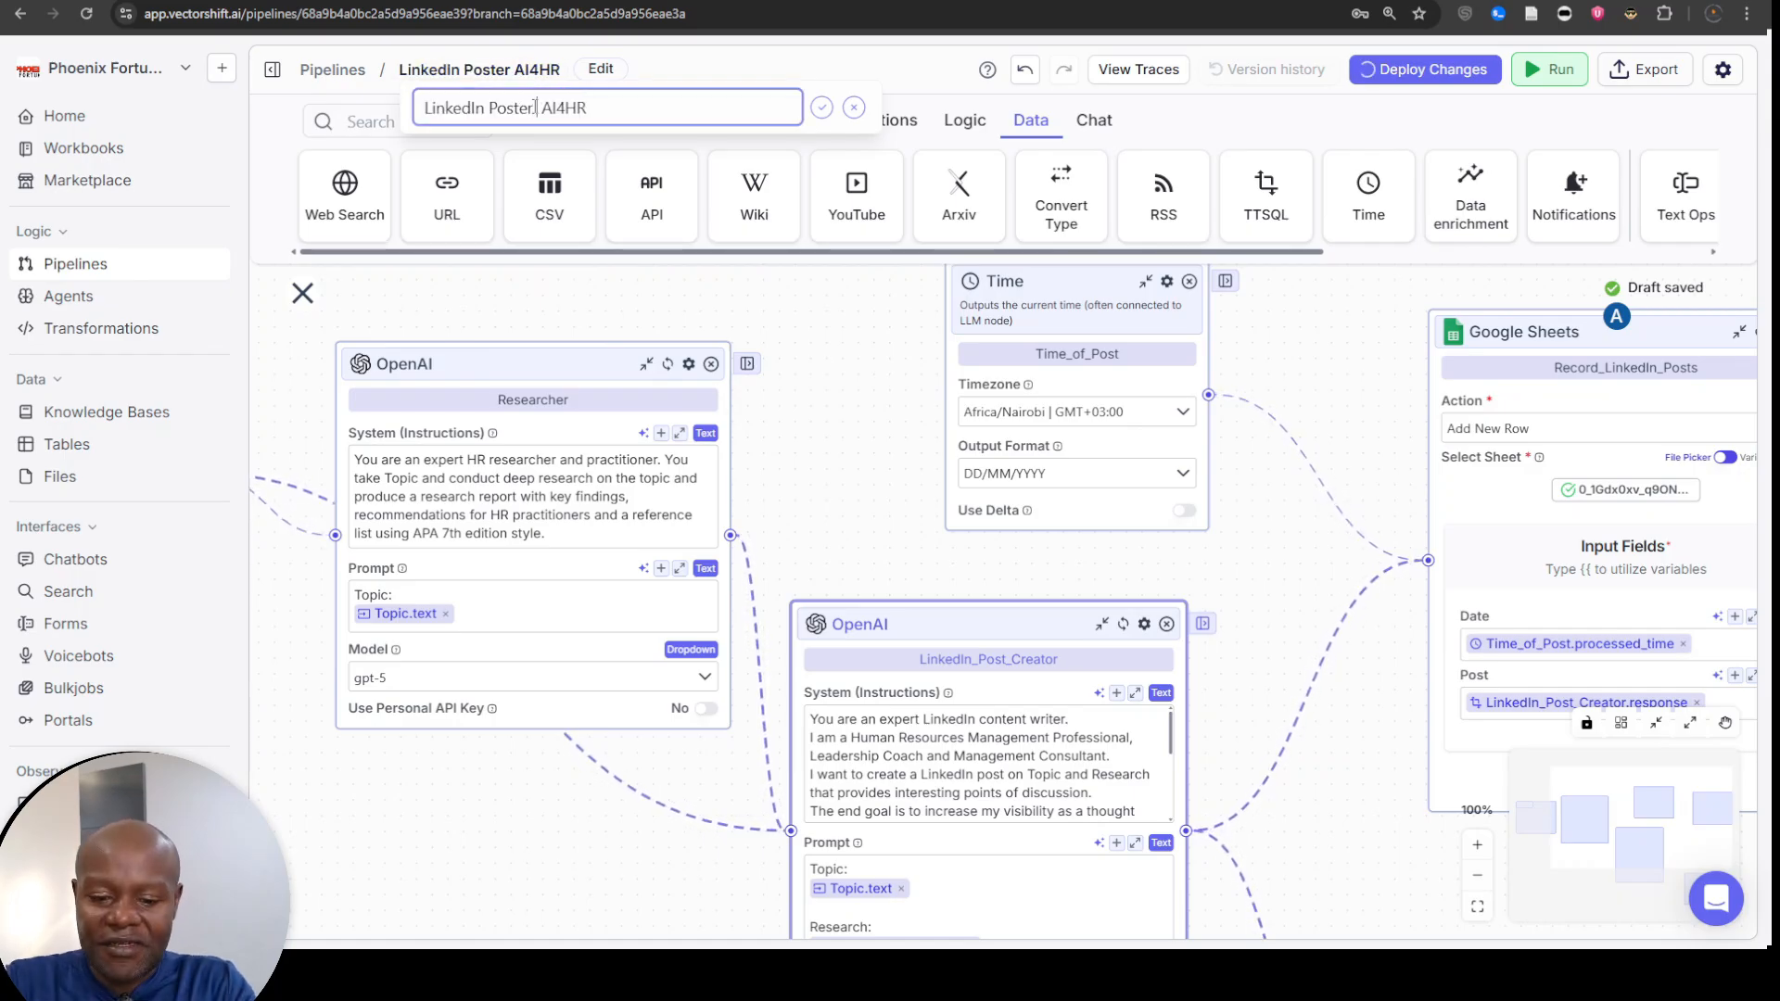
click(820, 378)
click(516, 74)
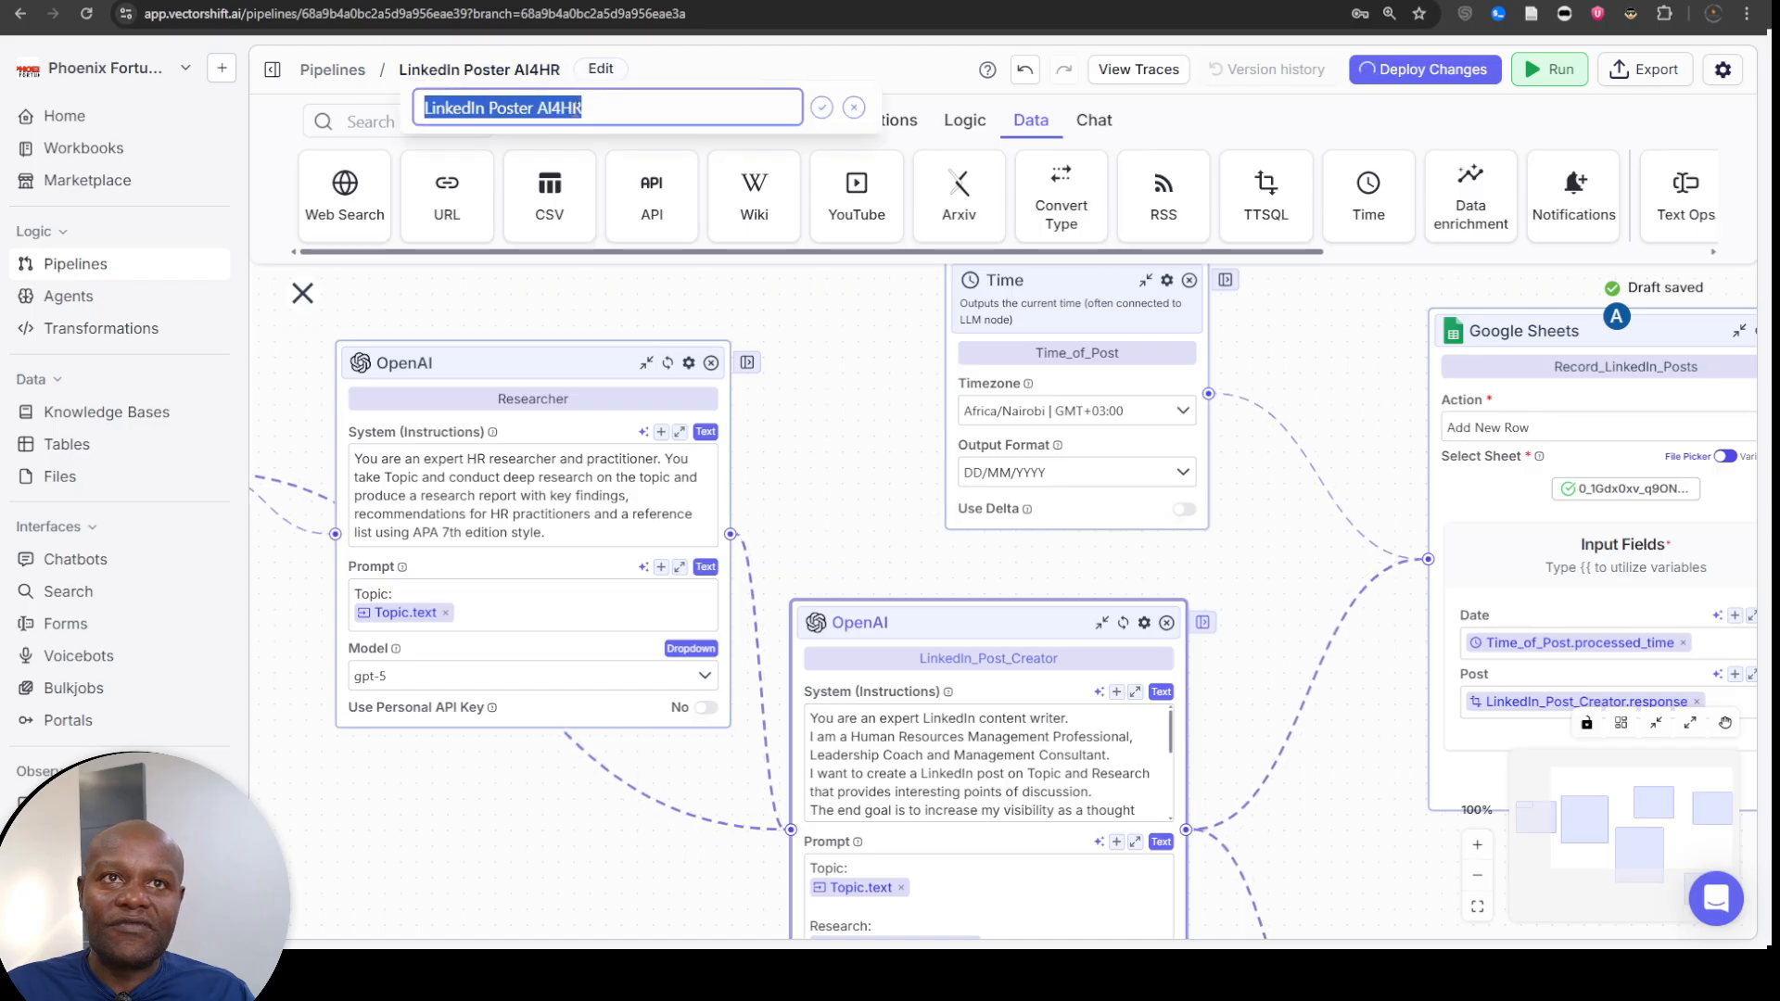
click(535, 107)
text(for)
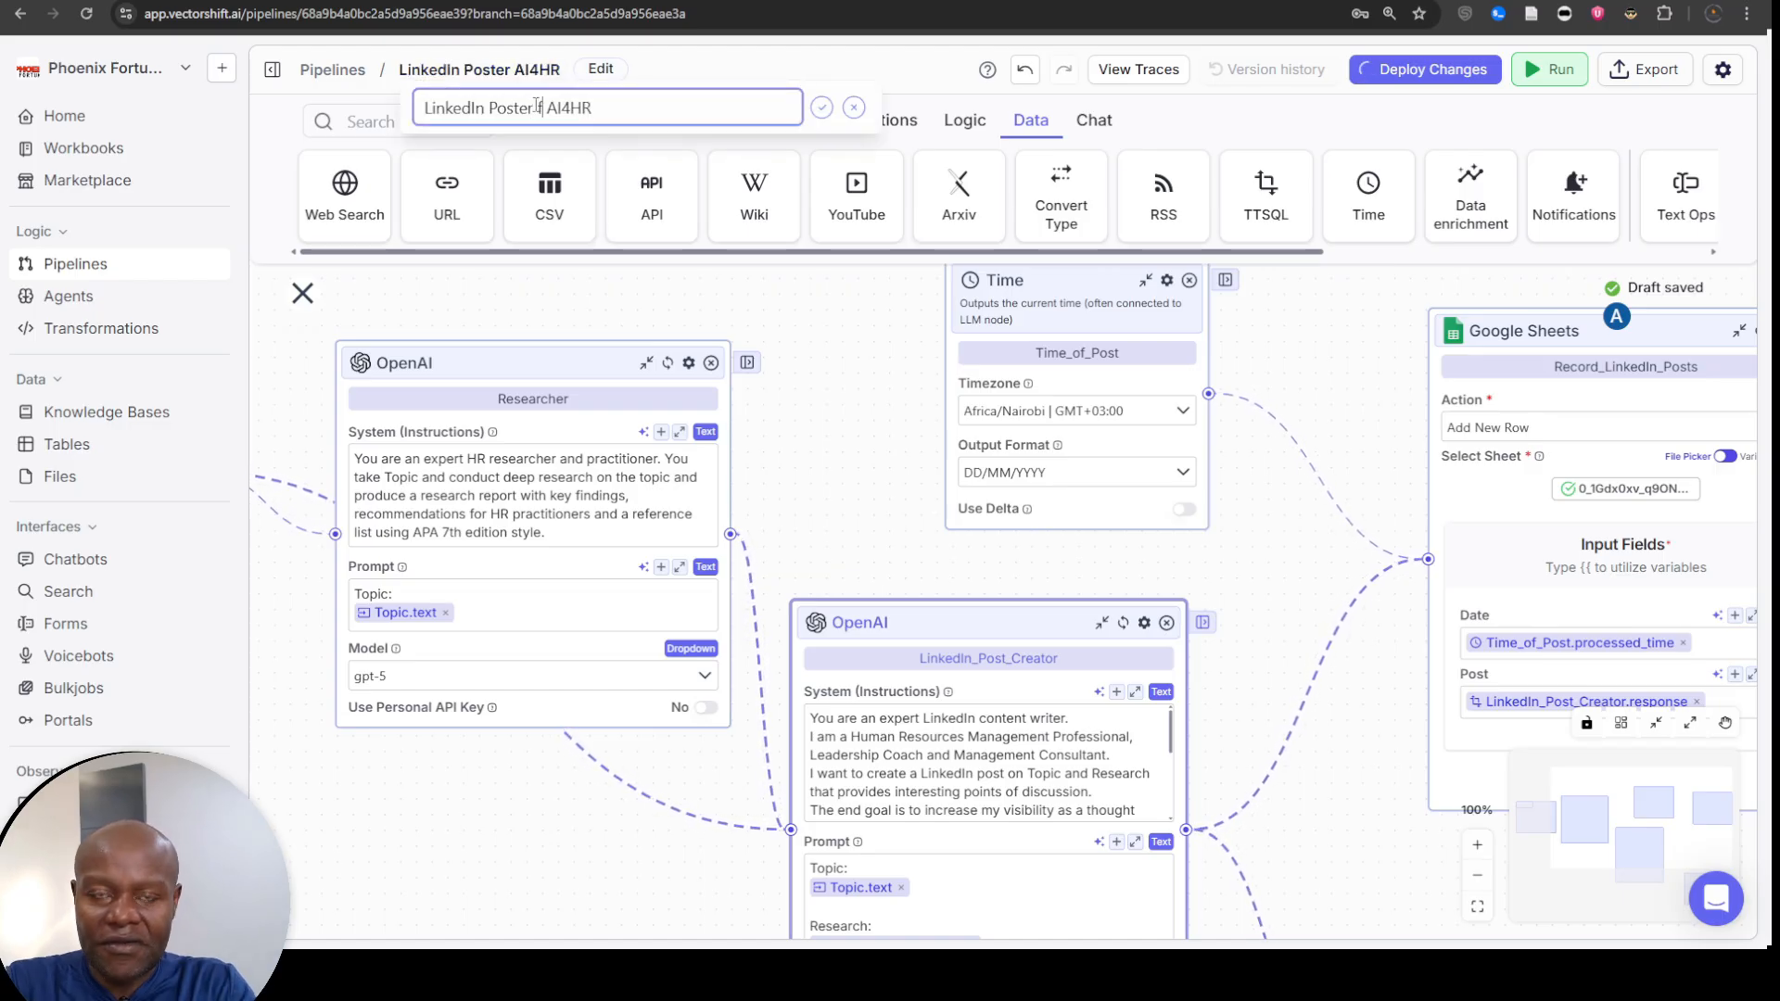
click(803, 381)
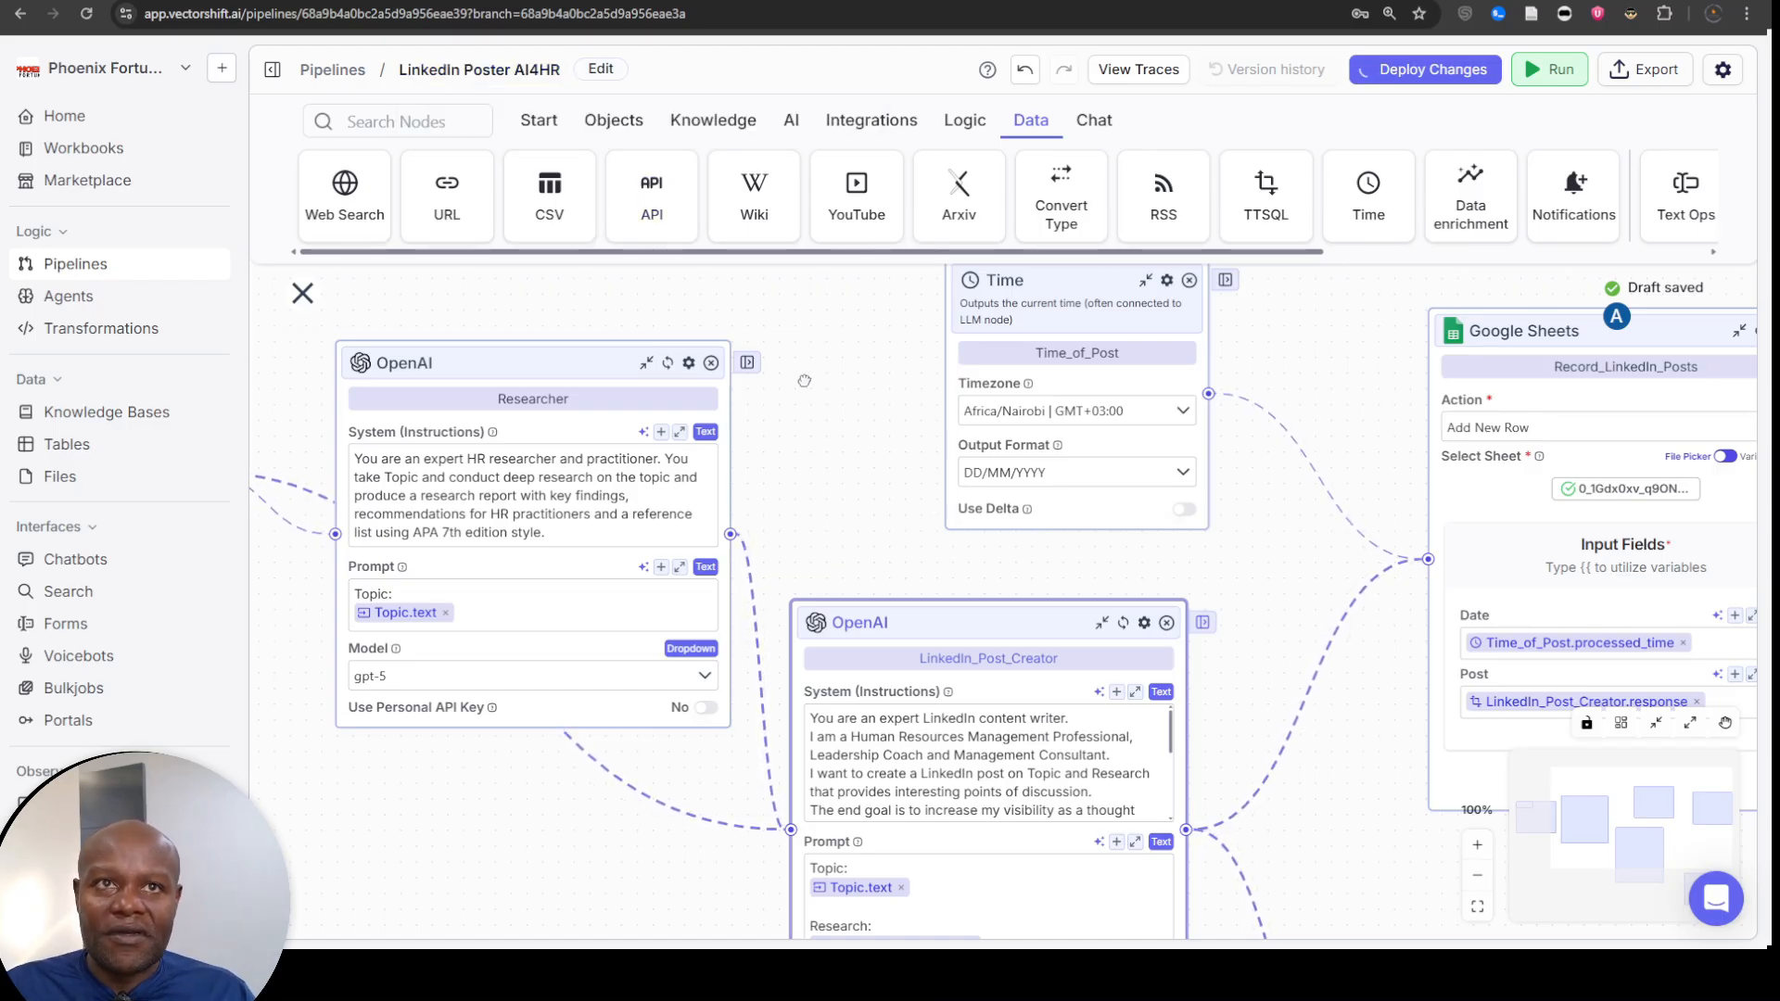
- Rename the pipeline as LinkedIn Poster For AI4HR
click(524, 70)
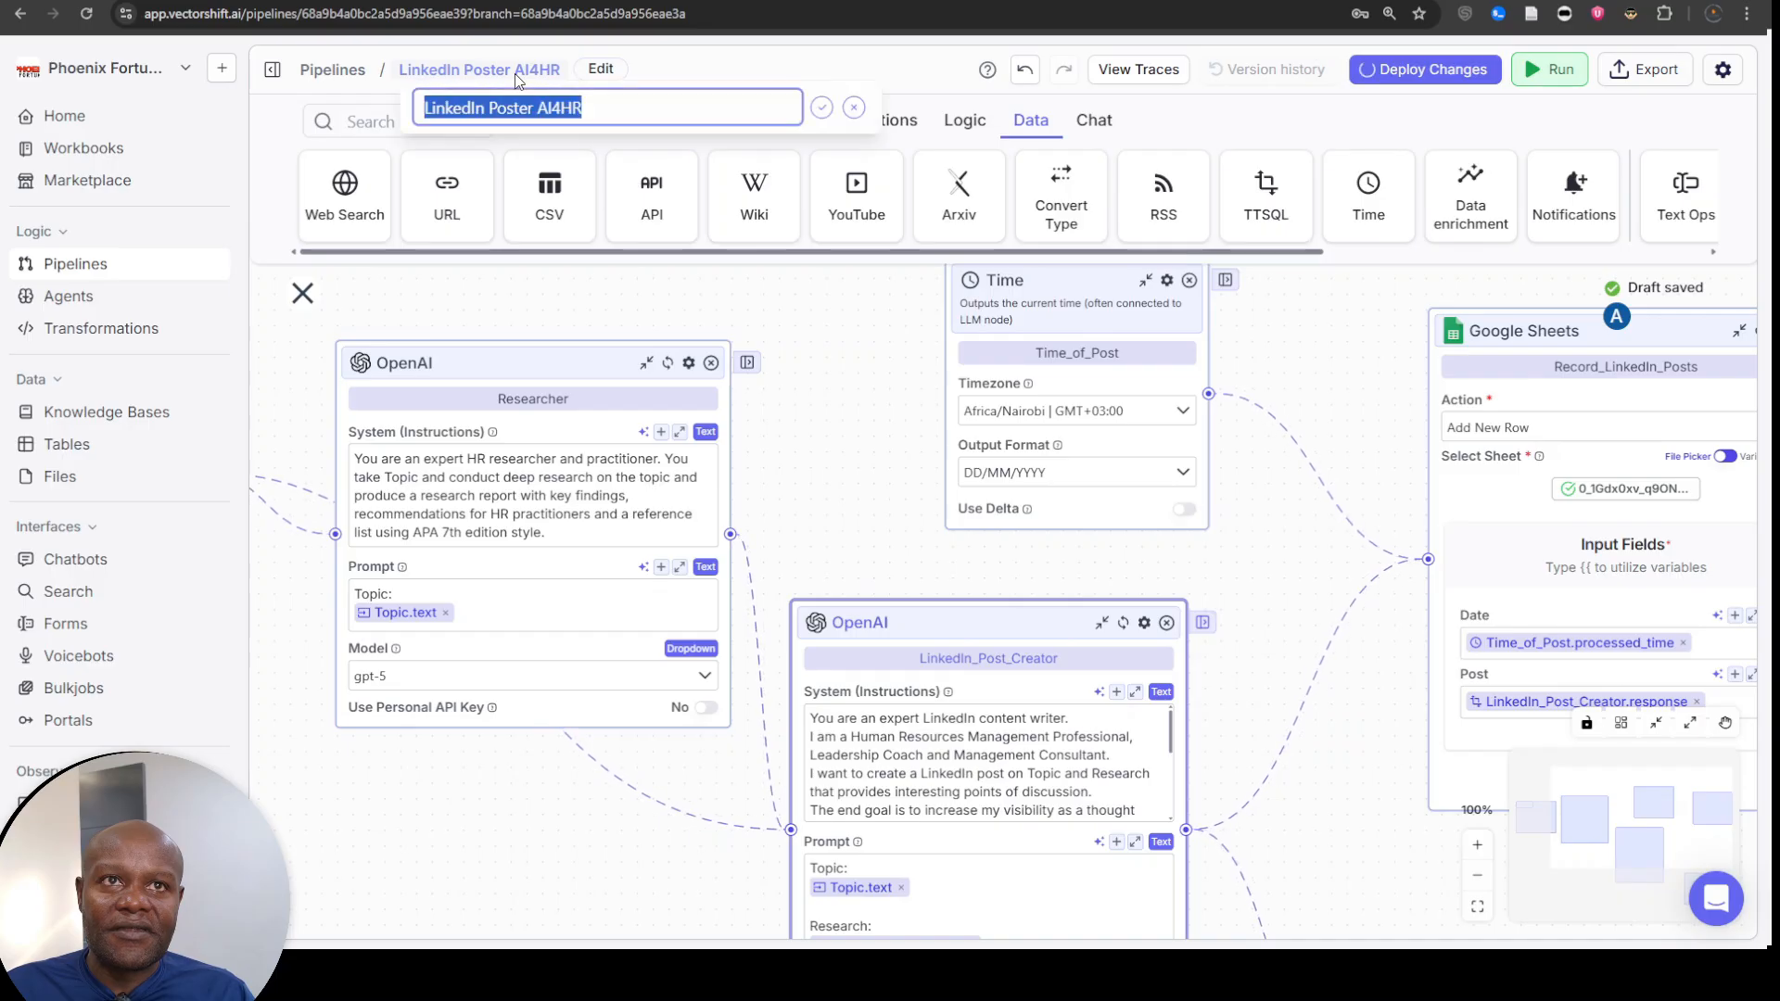
click(538, 108)
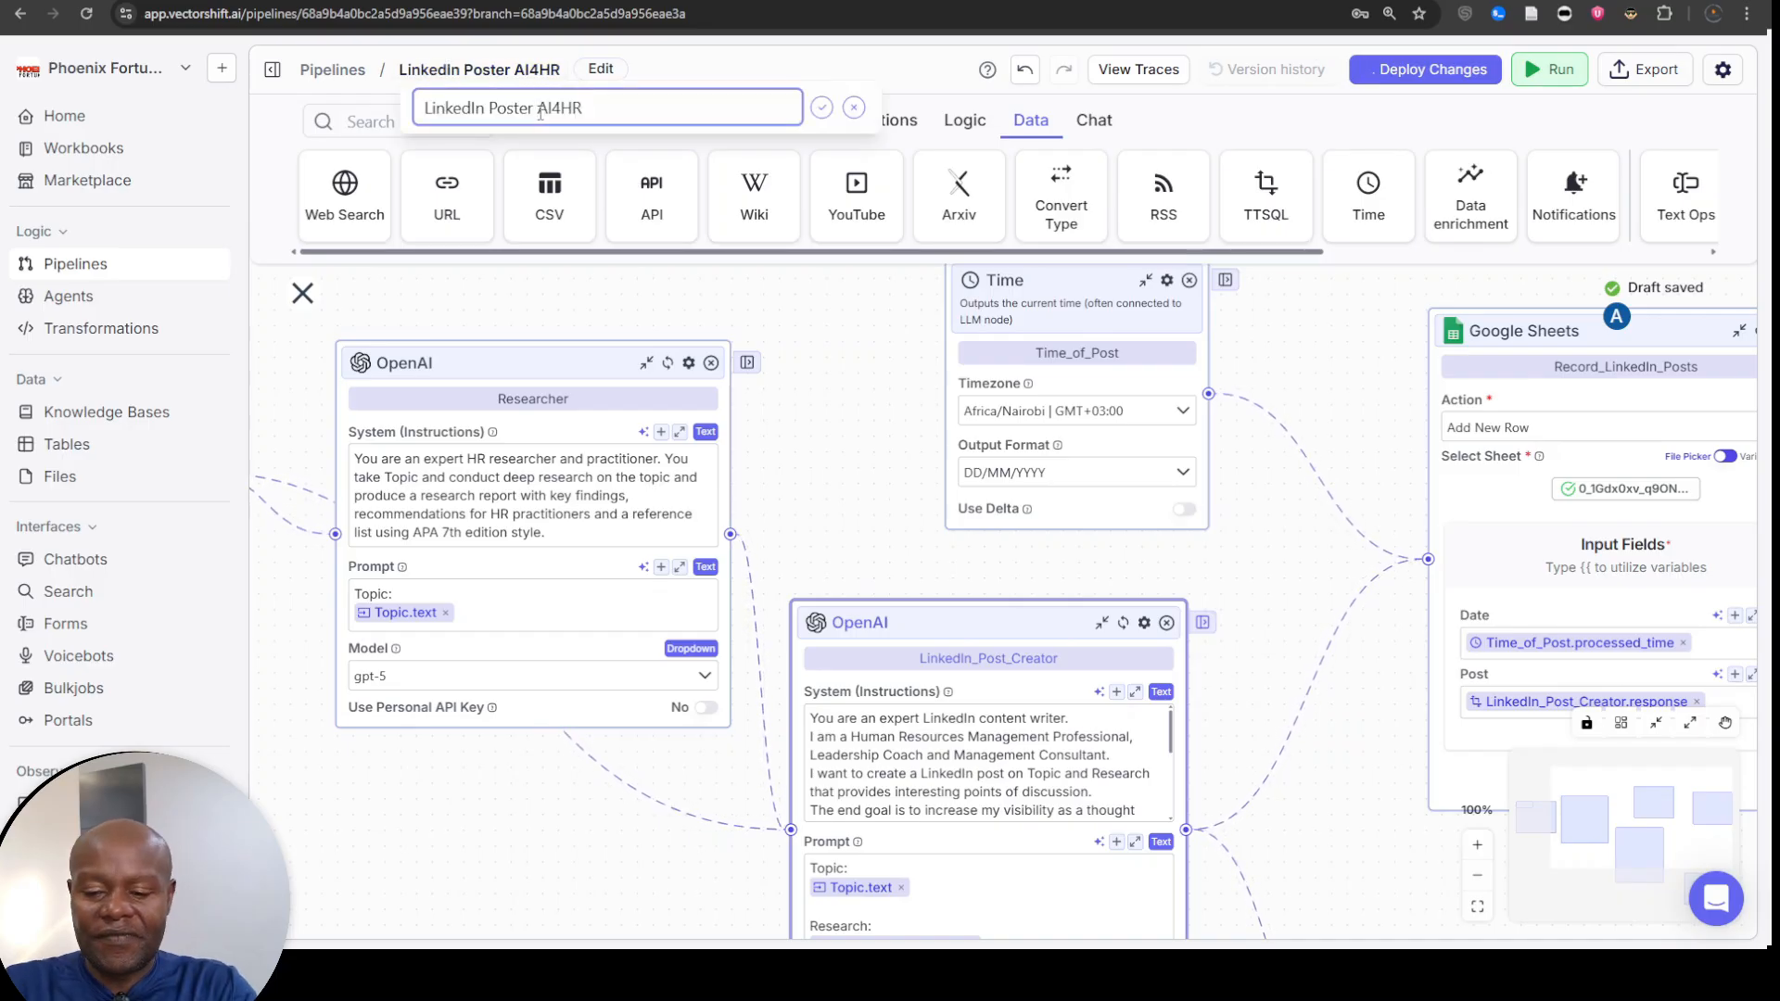
text(For)
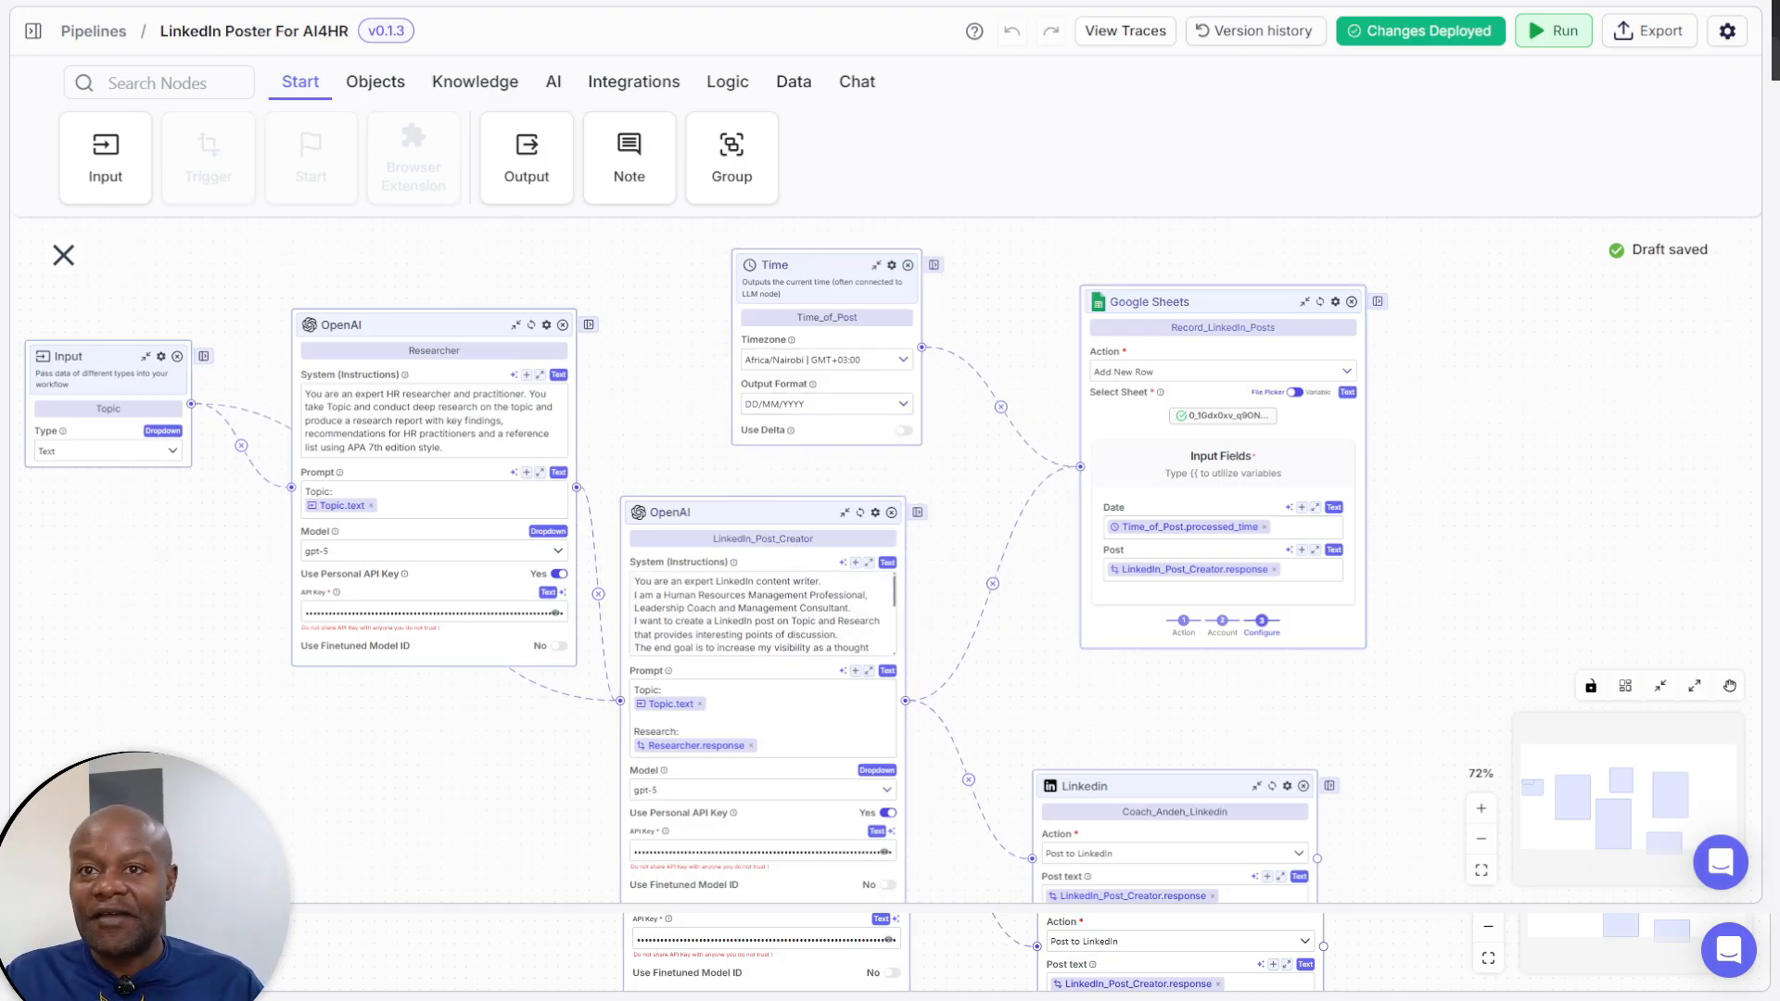
- Move the LinkedIn node slightly further from the LinkedIn_Post_Creator node so it lines up beneath the Google Sheets node
scroll(890, 556, down, 1)
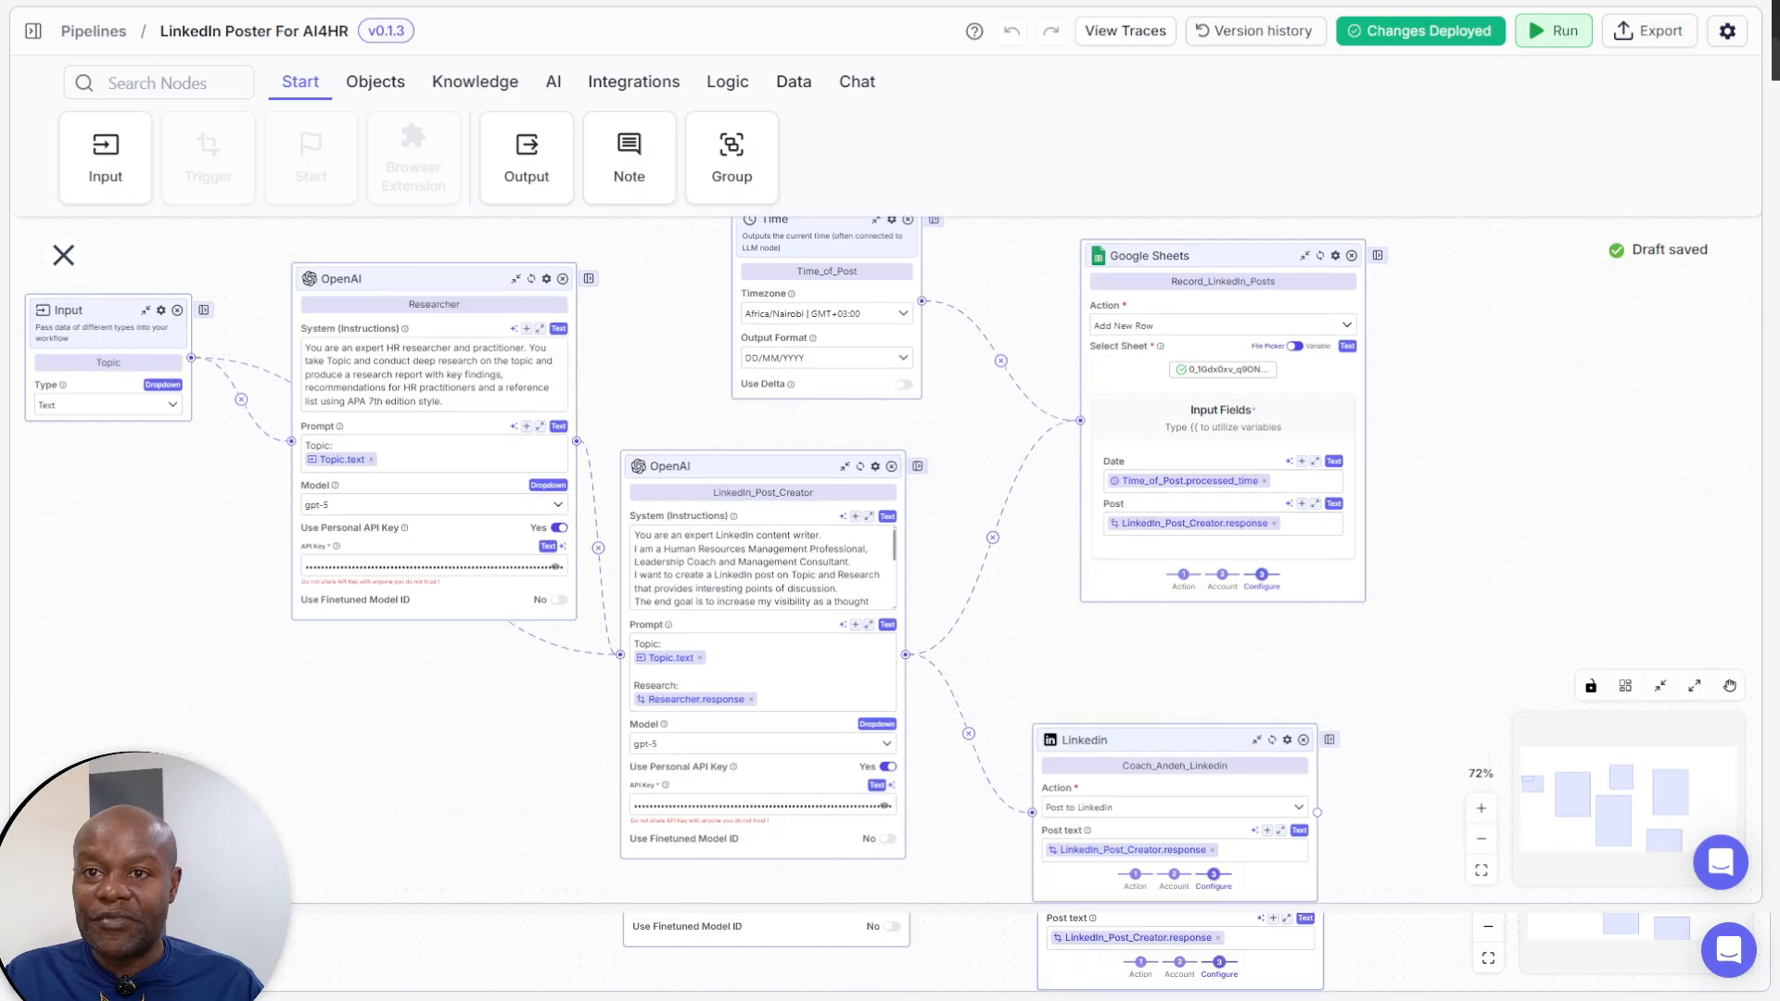
scroll(63, 254, down, 1)
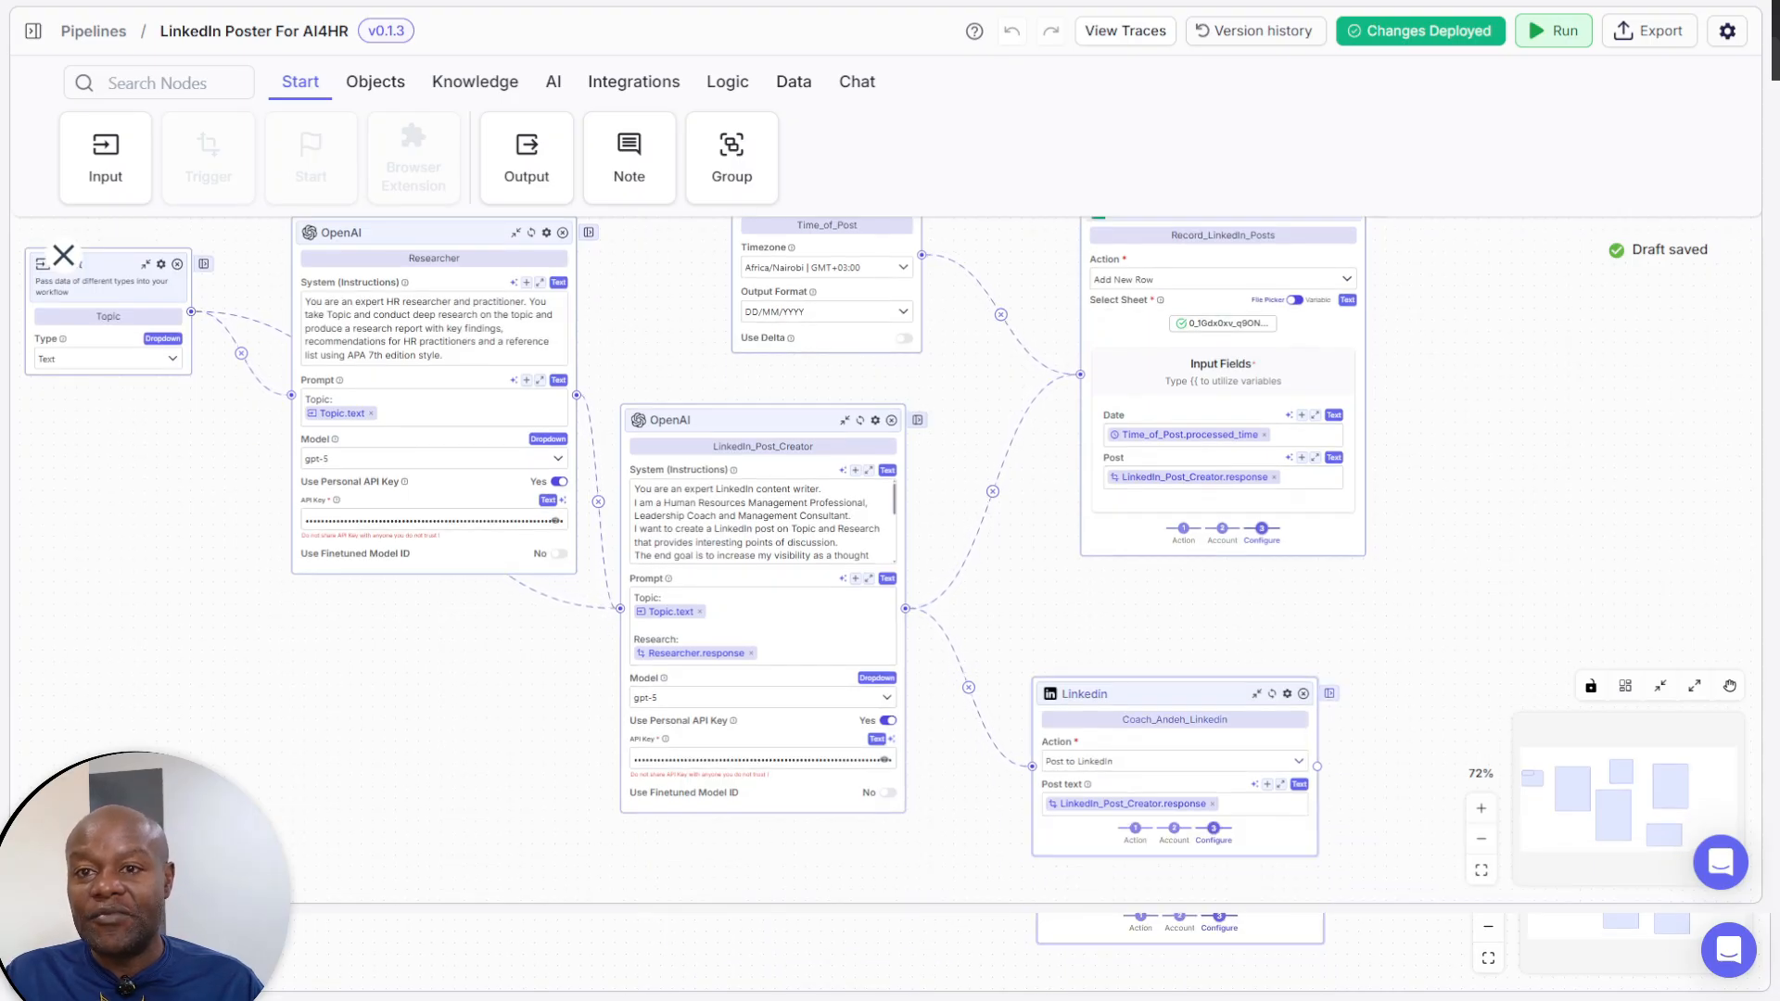
drag(1159, 693, 1202, 689)
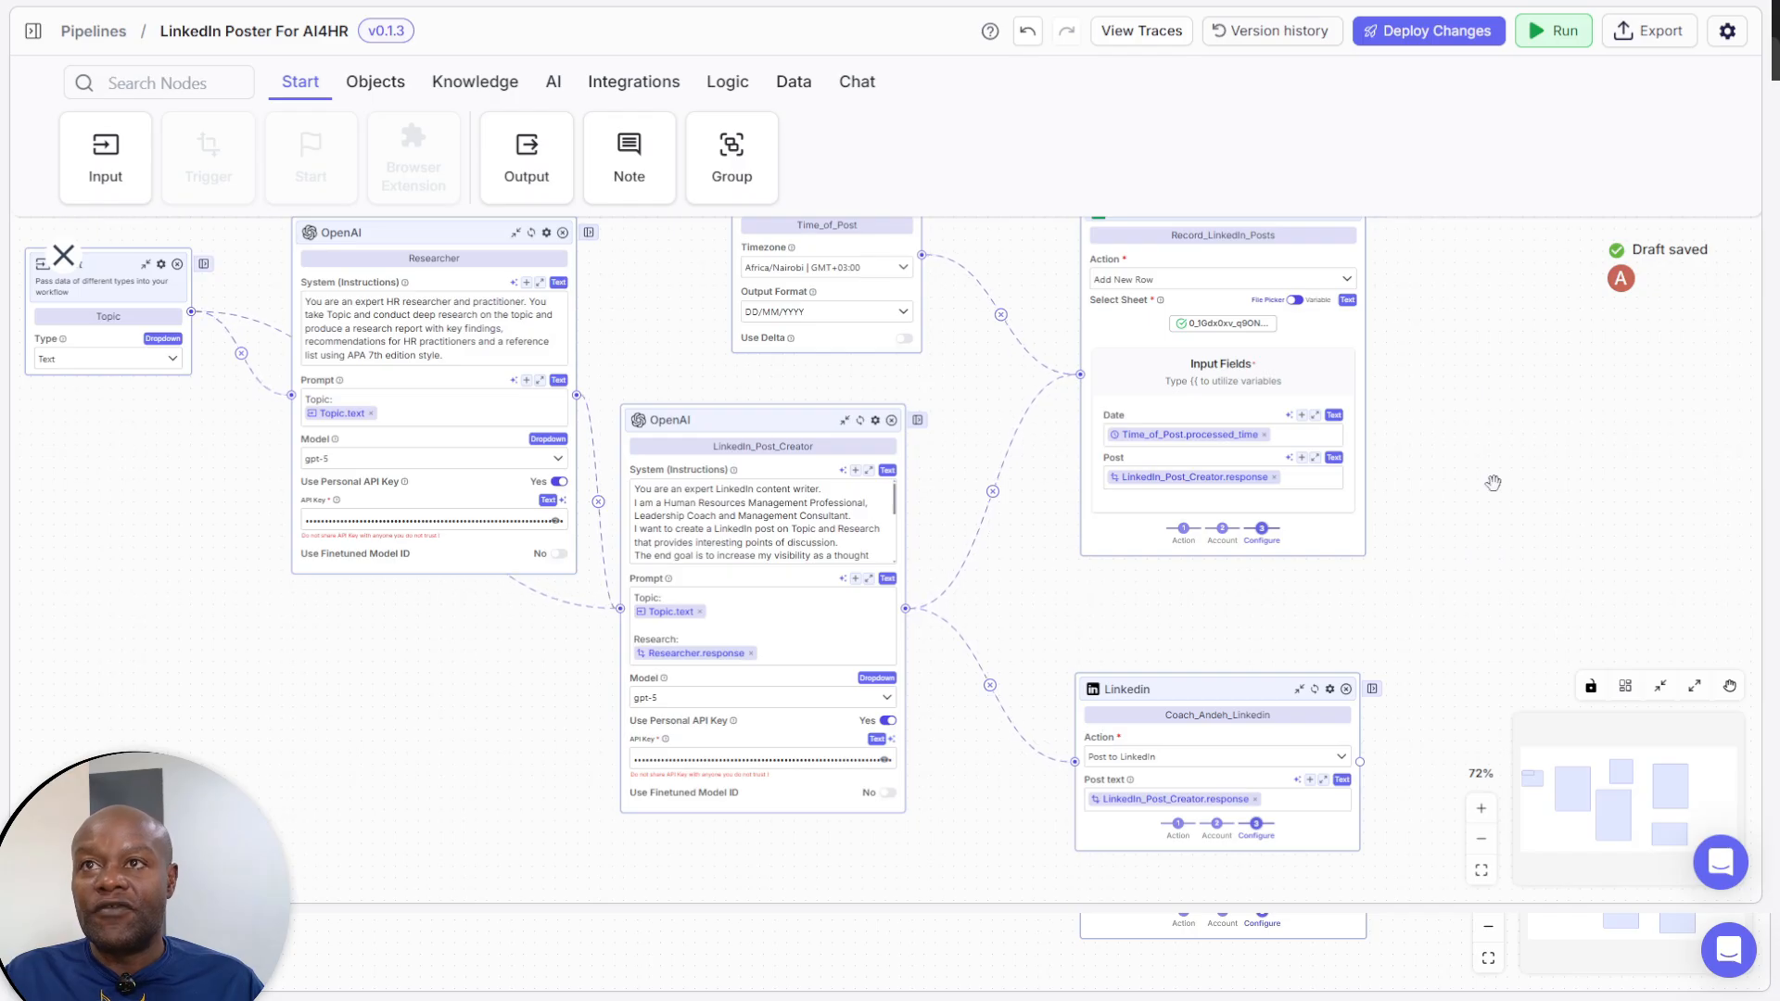
- Run the pipeline with the Topic input "How I used vectorshift.ai to improve recruitment turnaround in HR."
click(1555, 37)
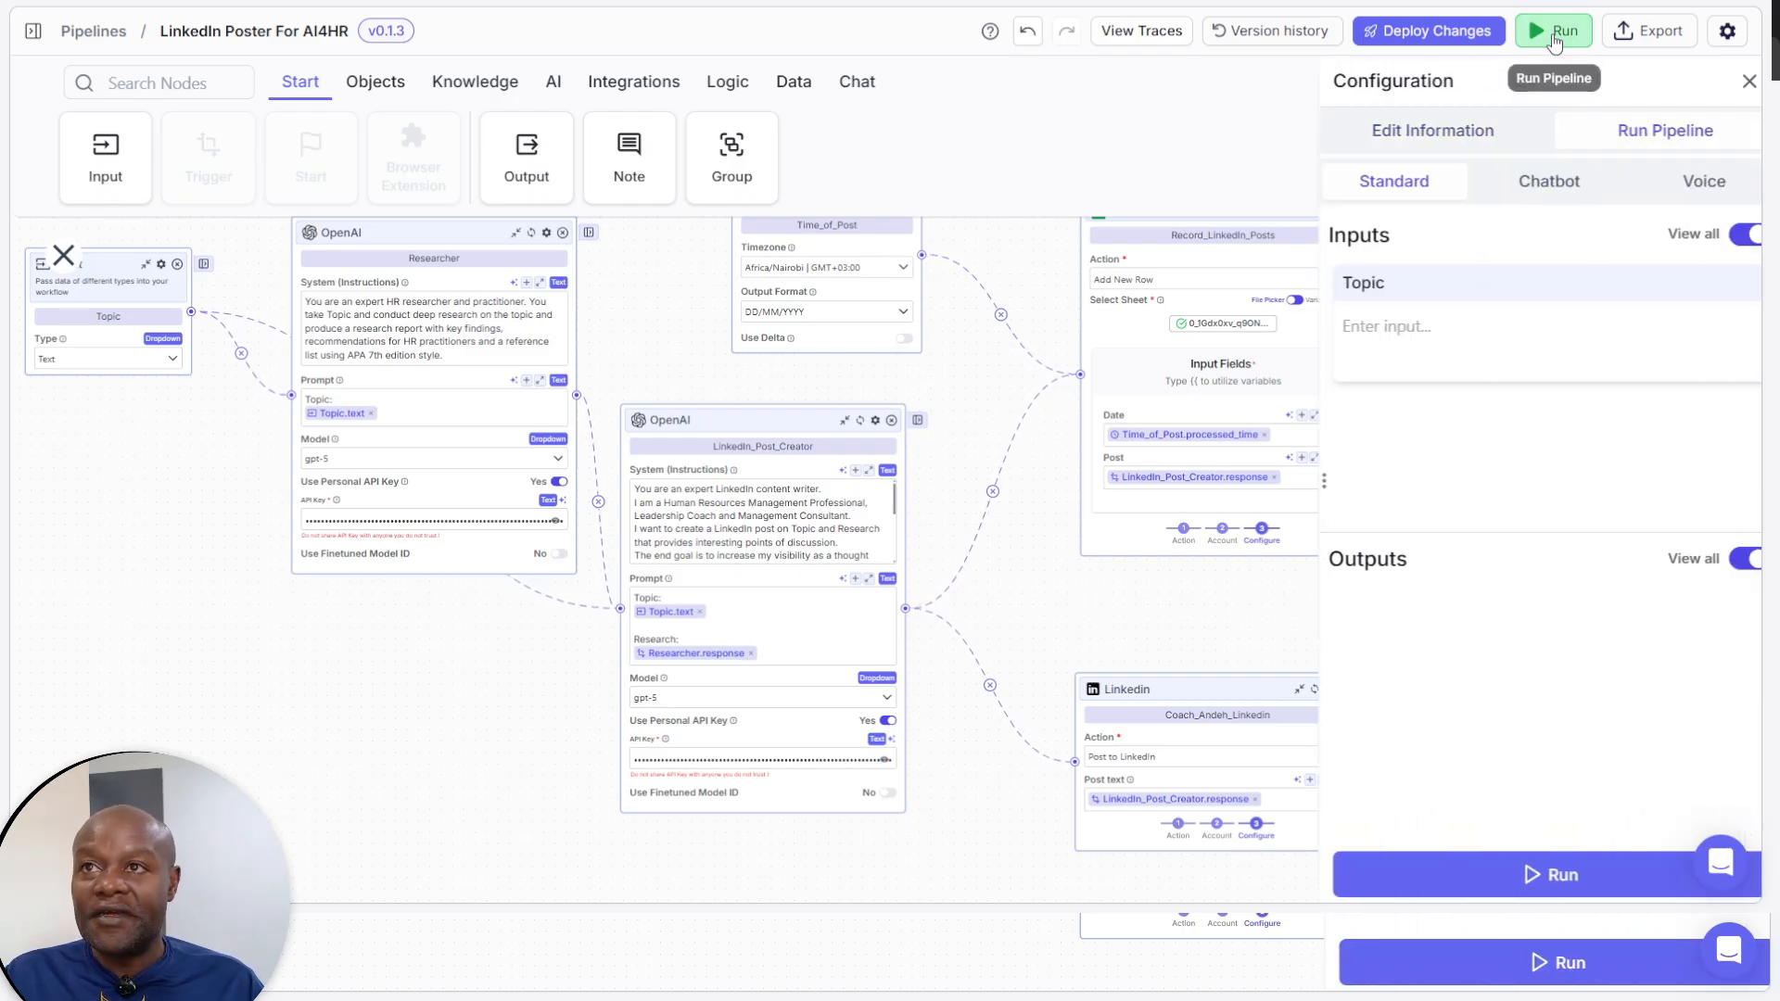
click(1443, 338)
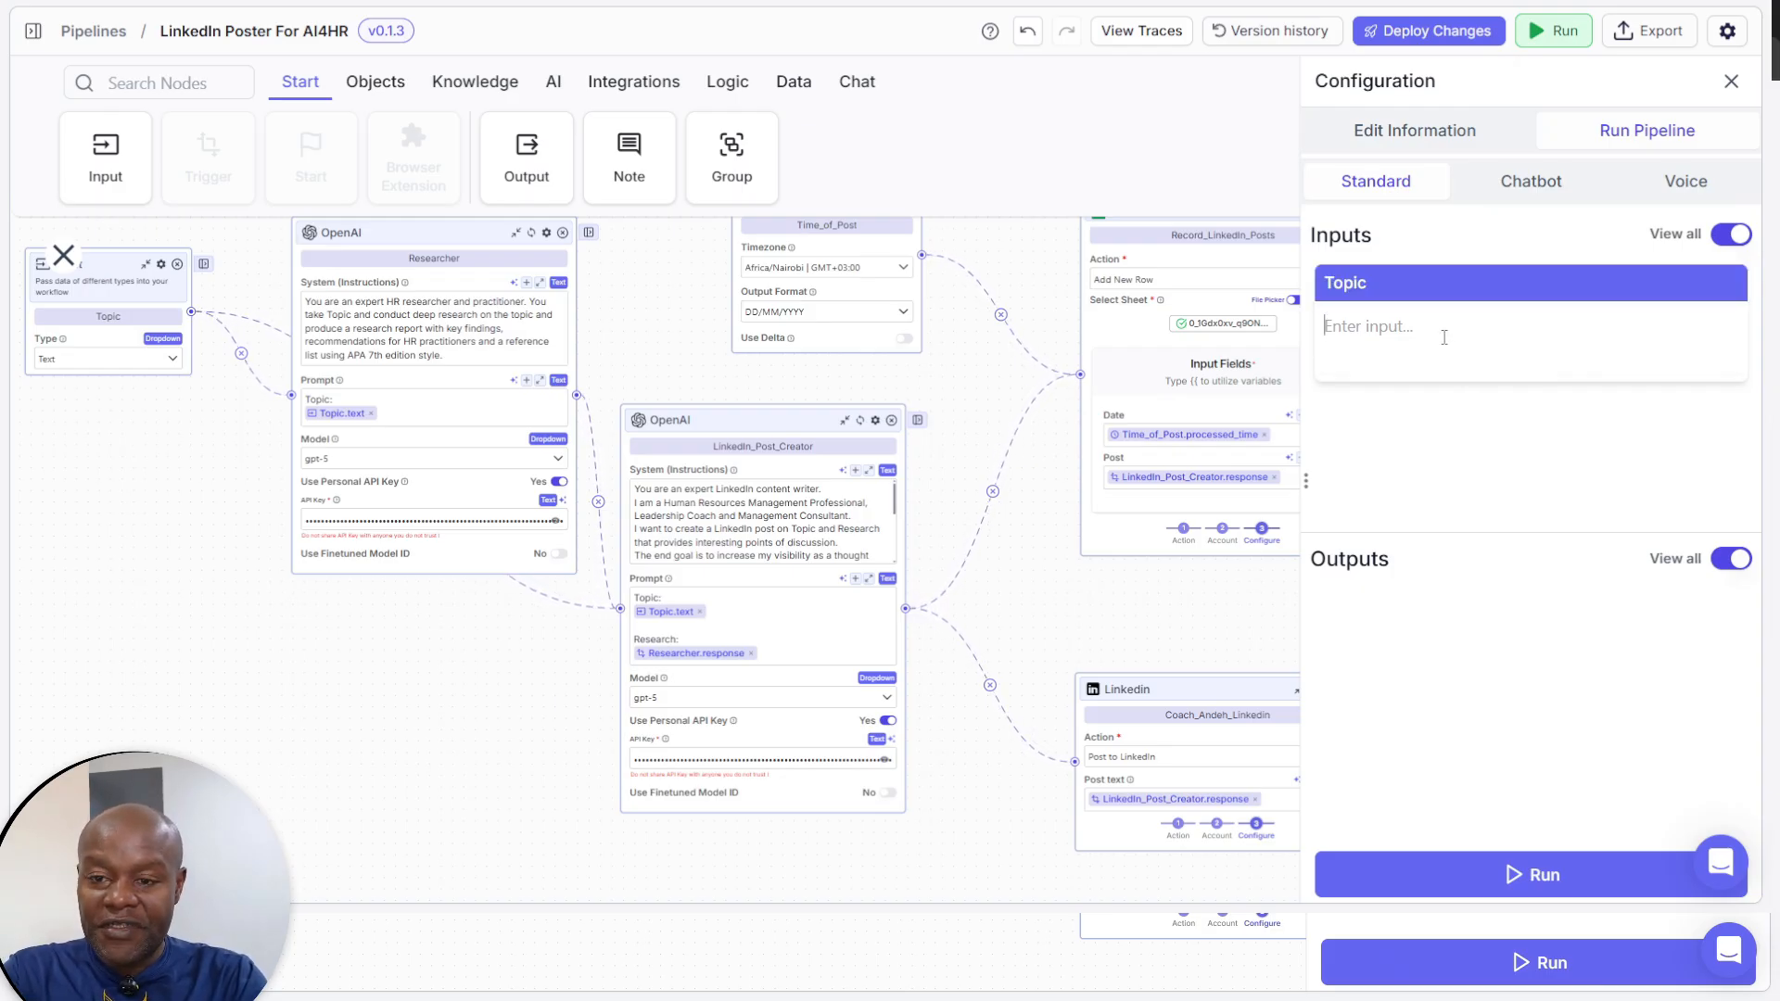
text(How I)
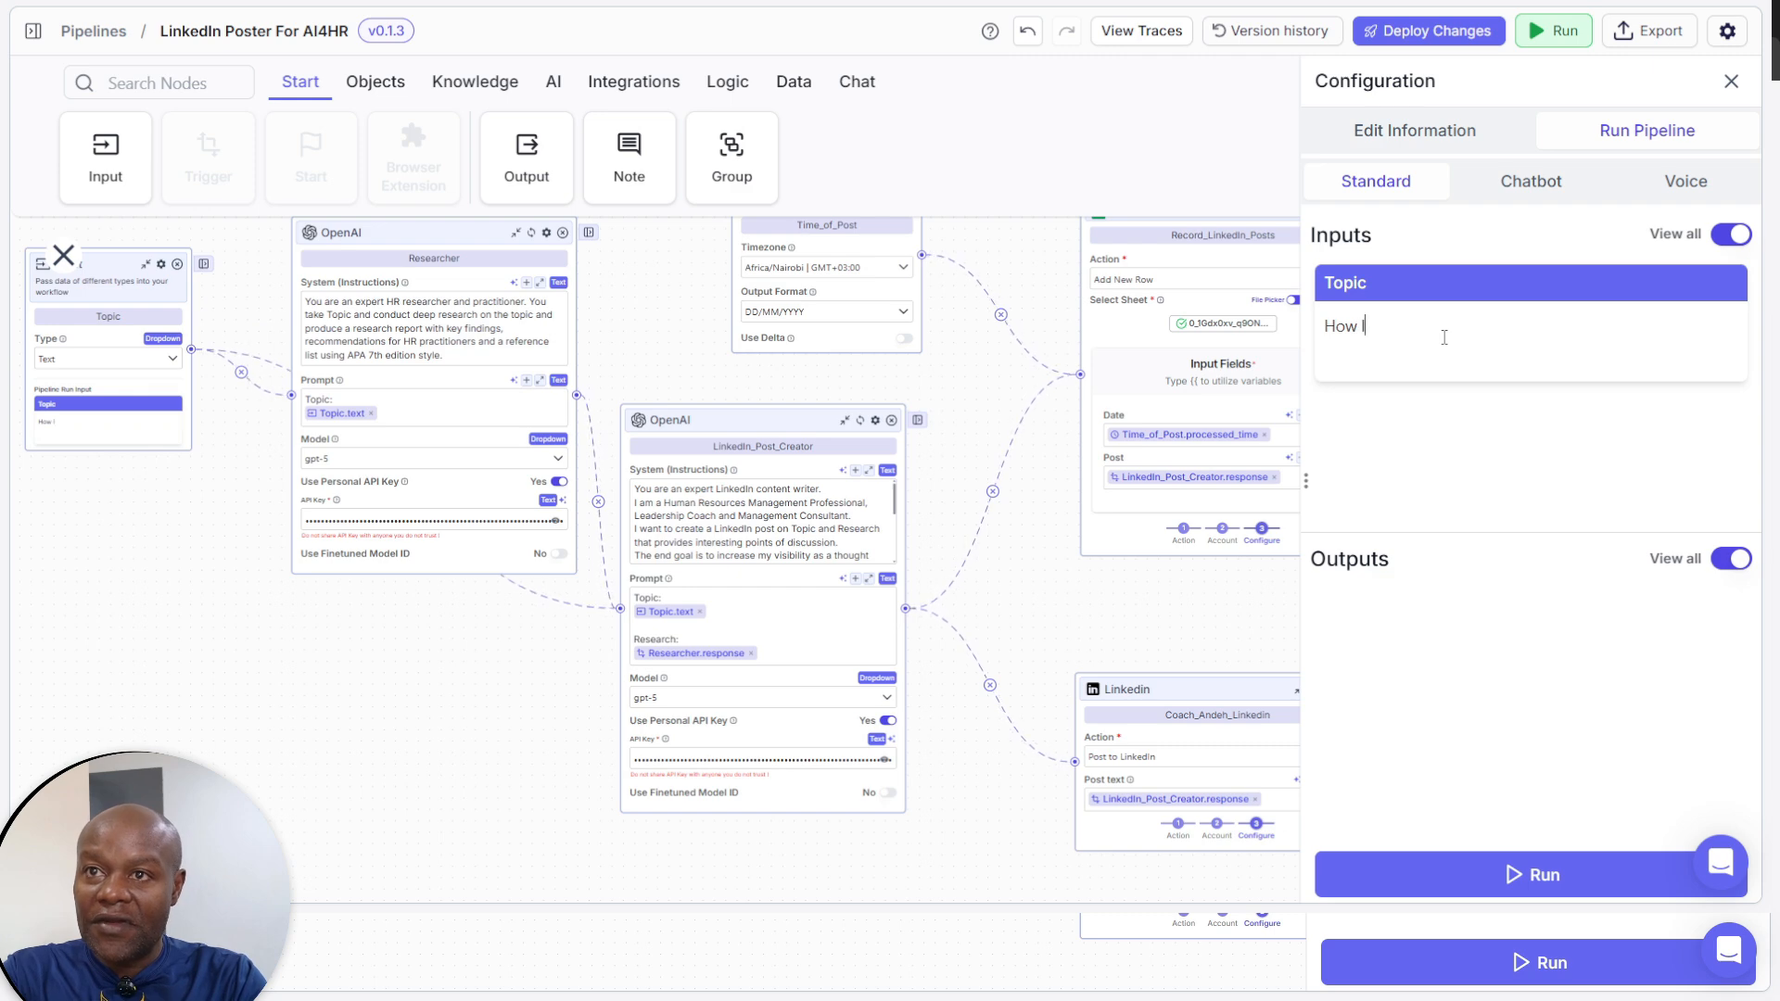
text( used)
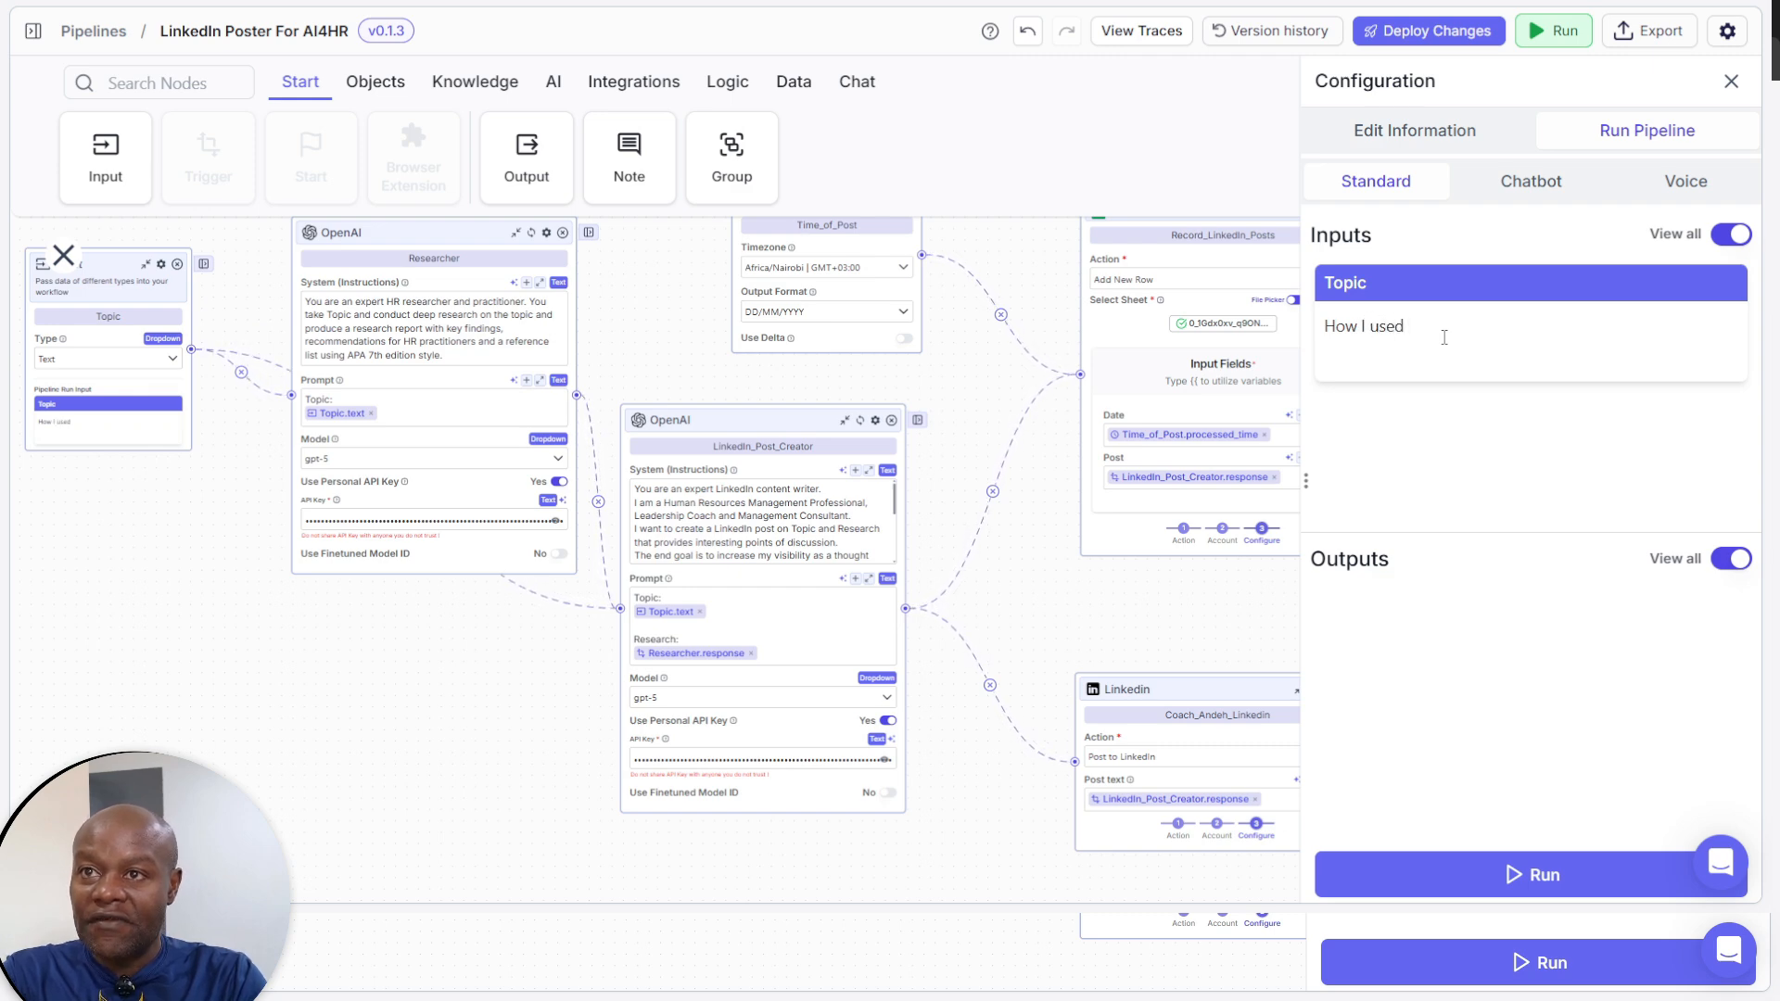
text( vectorshift.ai to)
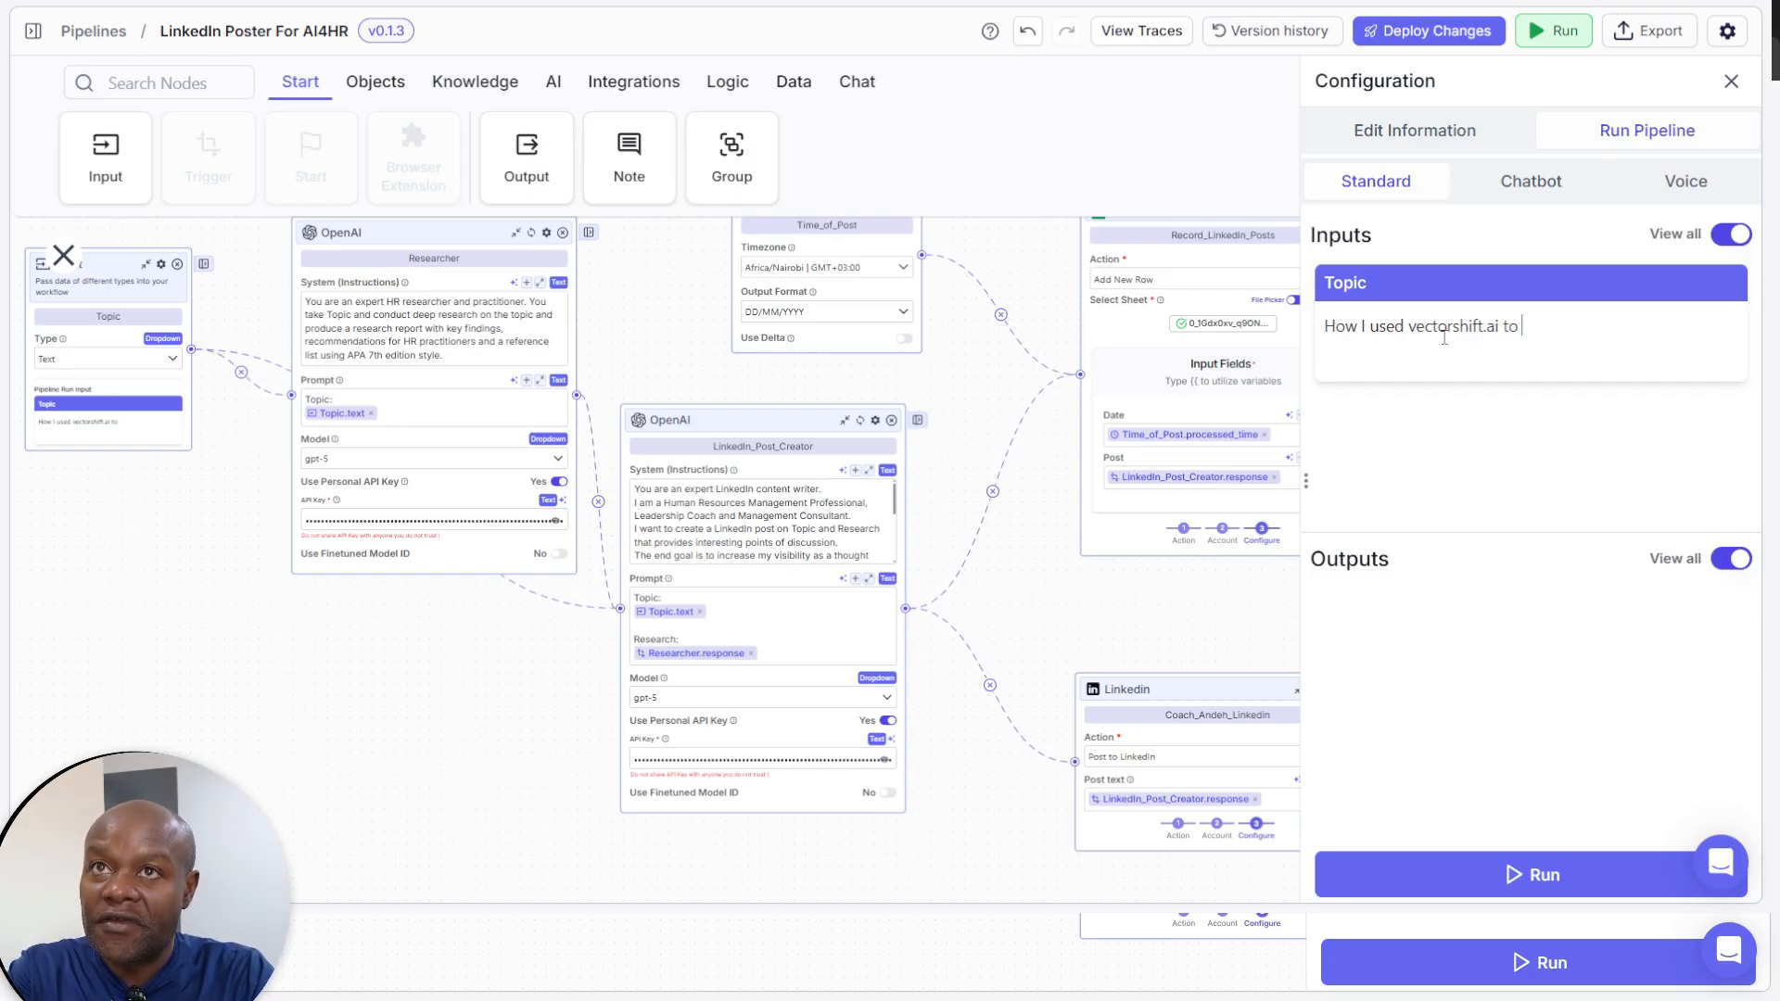
text(reduc)
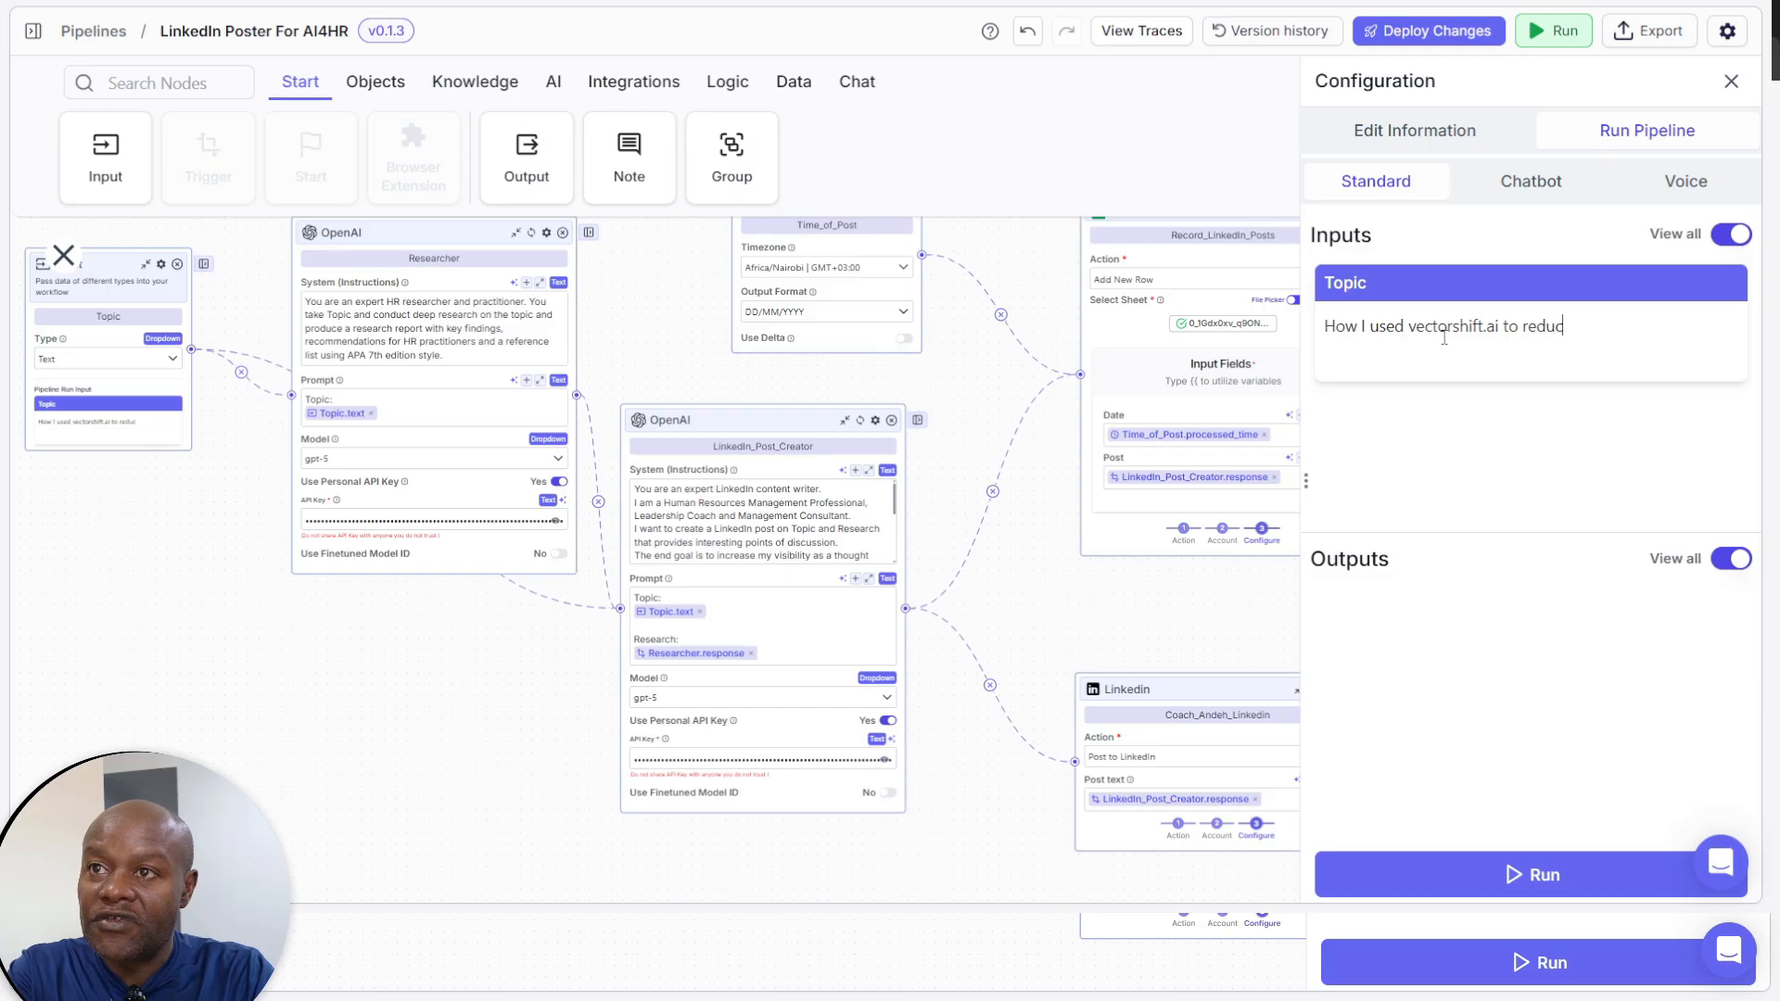
key(BackSpace)
key(BackSpace)
key(BackSpace)
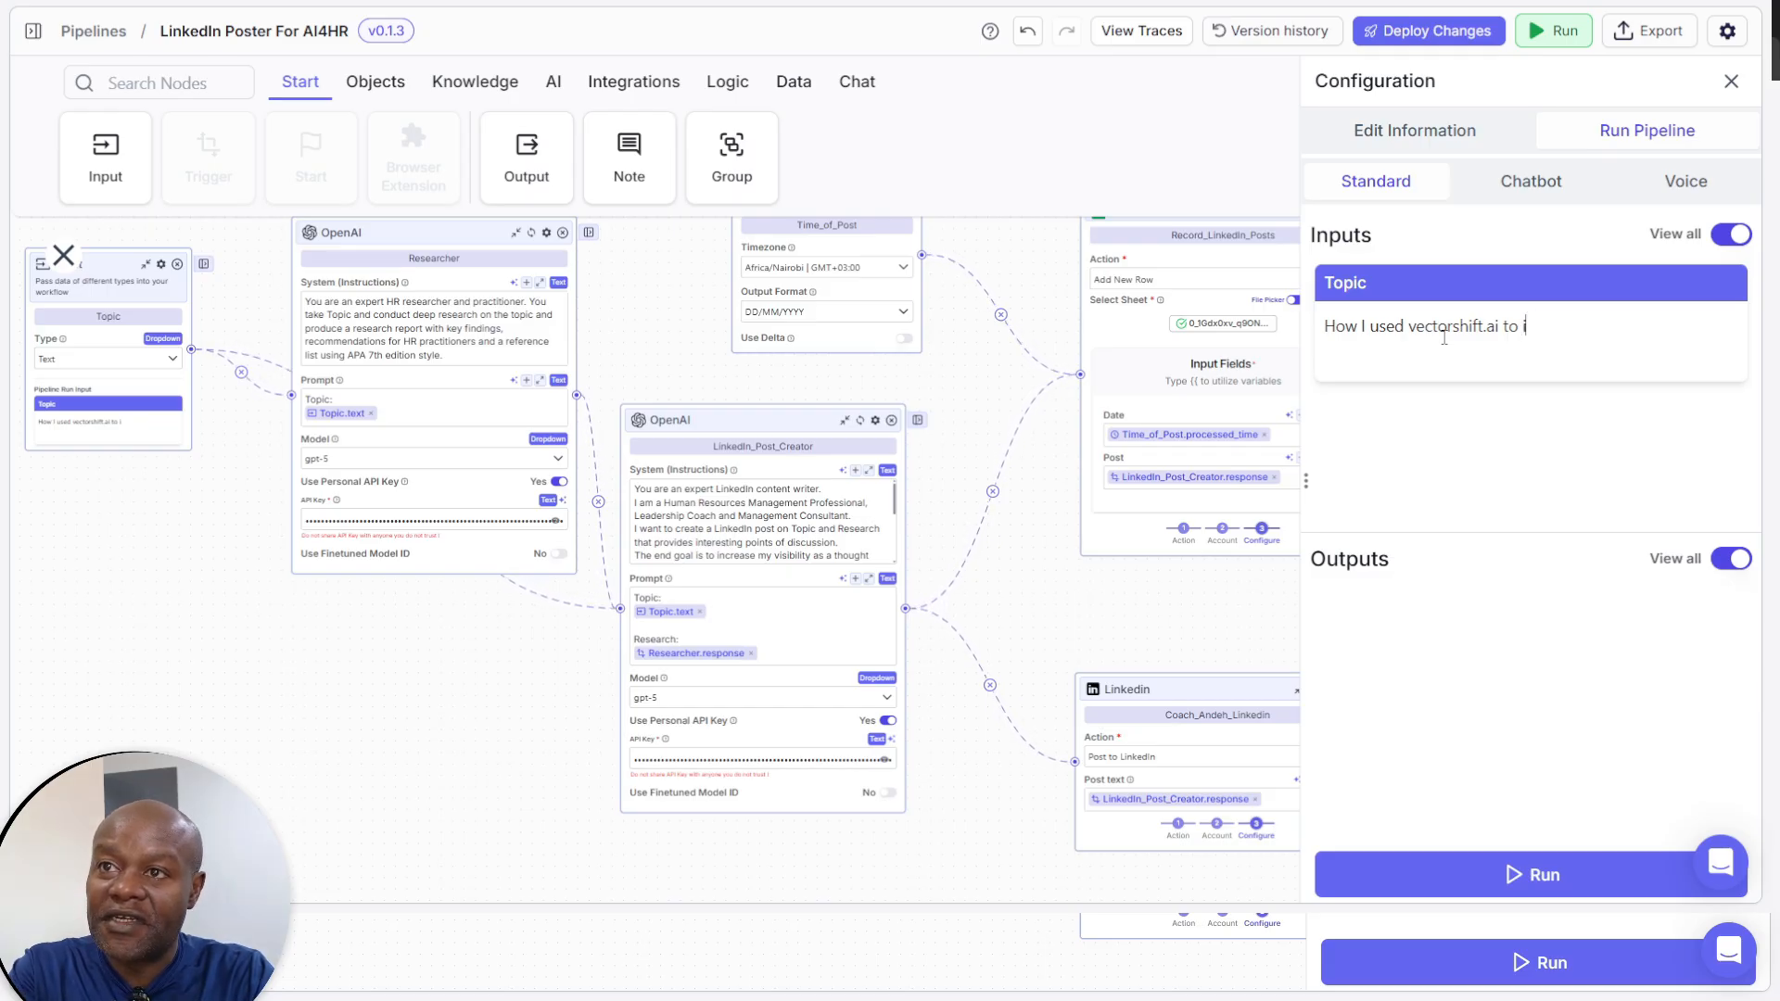
text(improve)
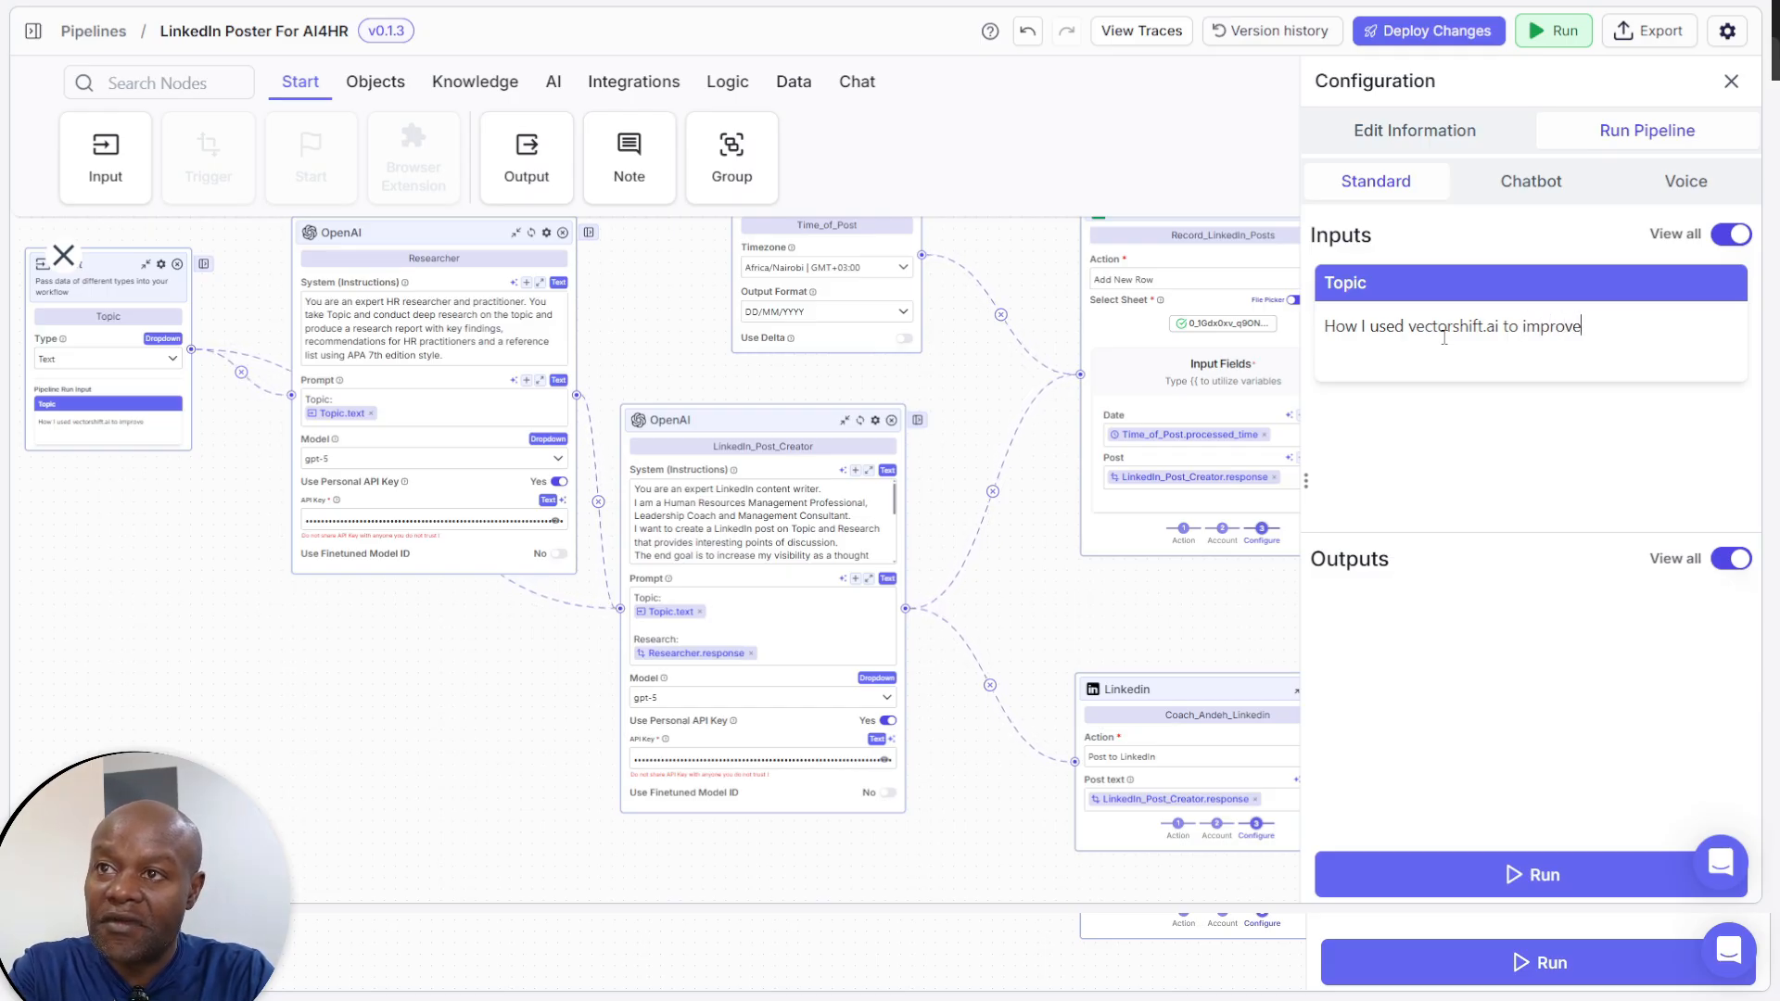
text( recrui)
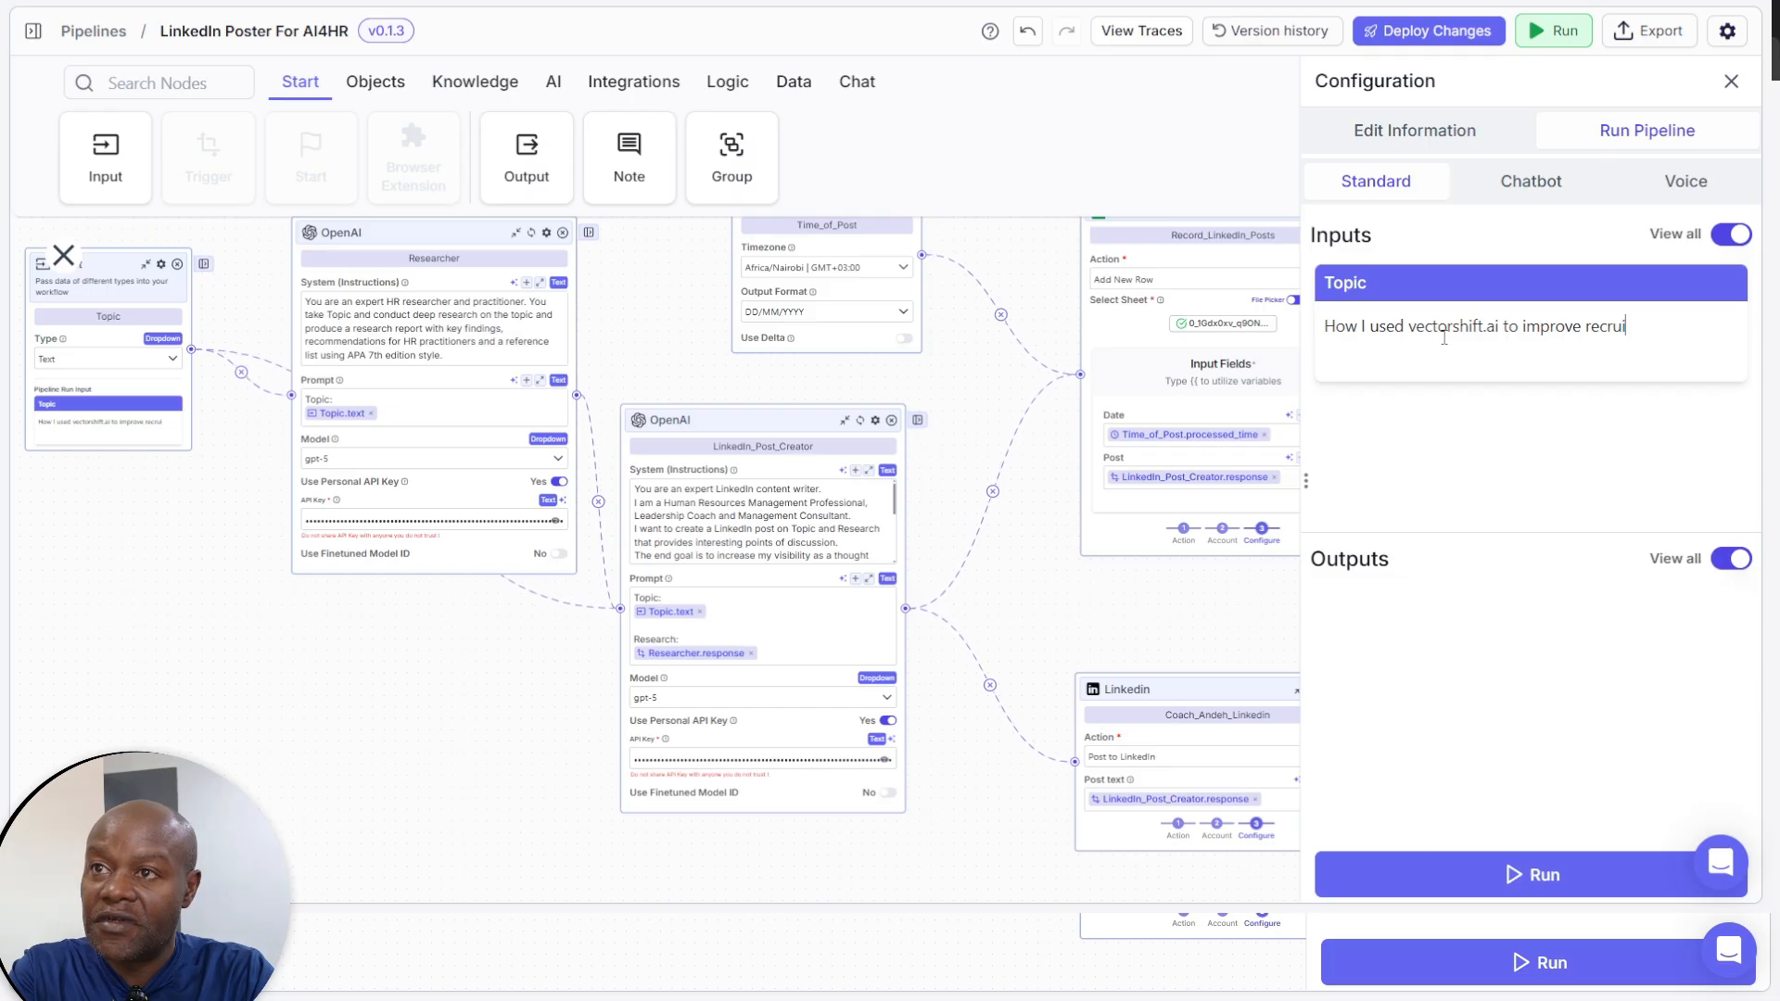
text(tment turna)
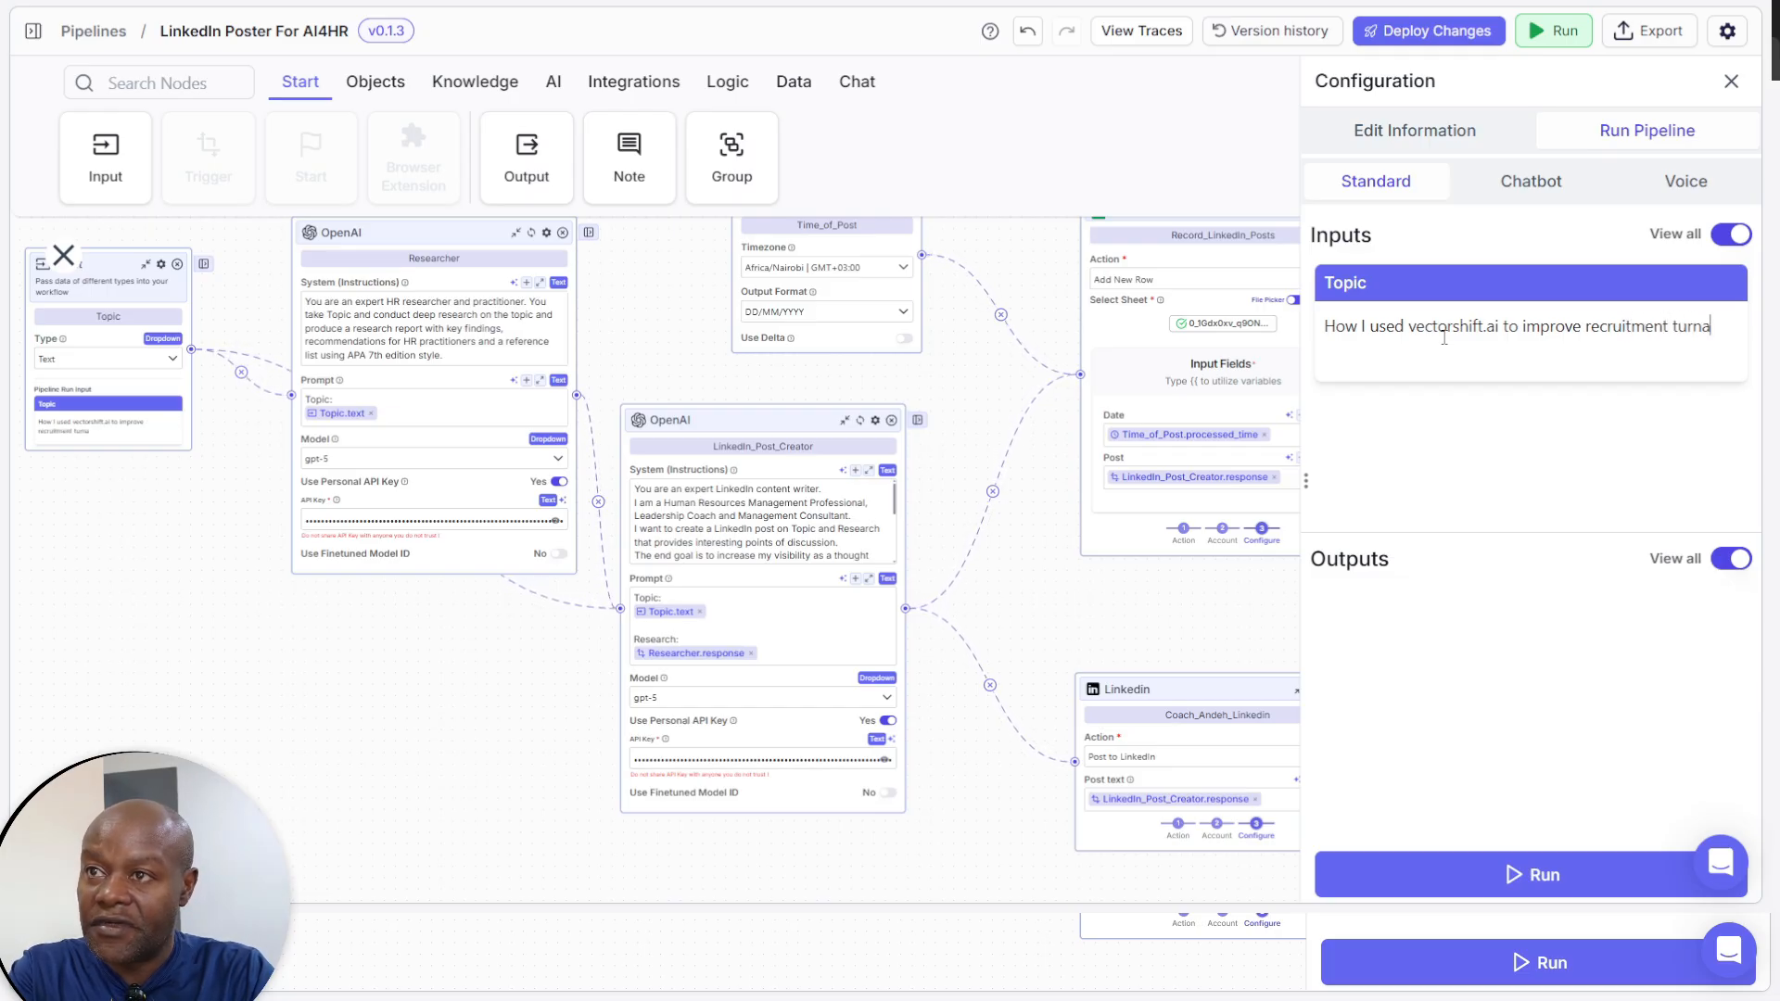
text(round i)
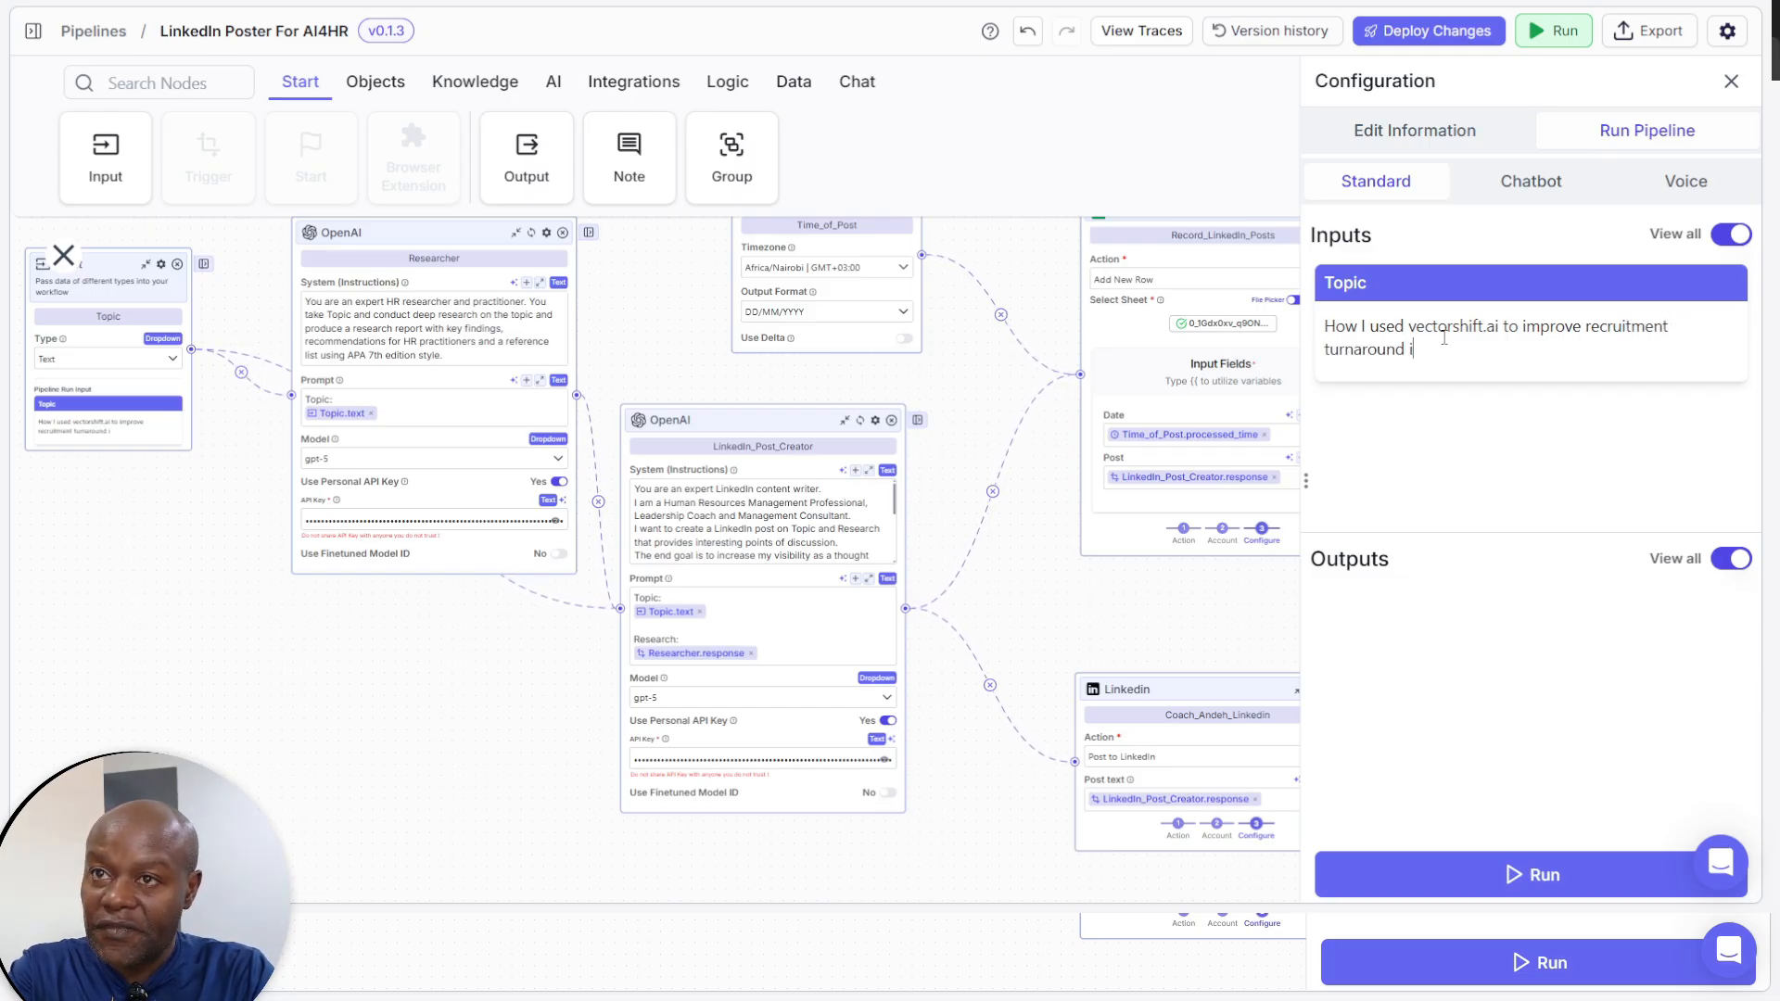
text(n HR.)
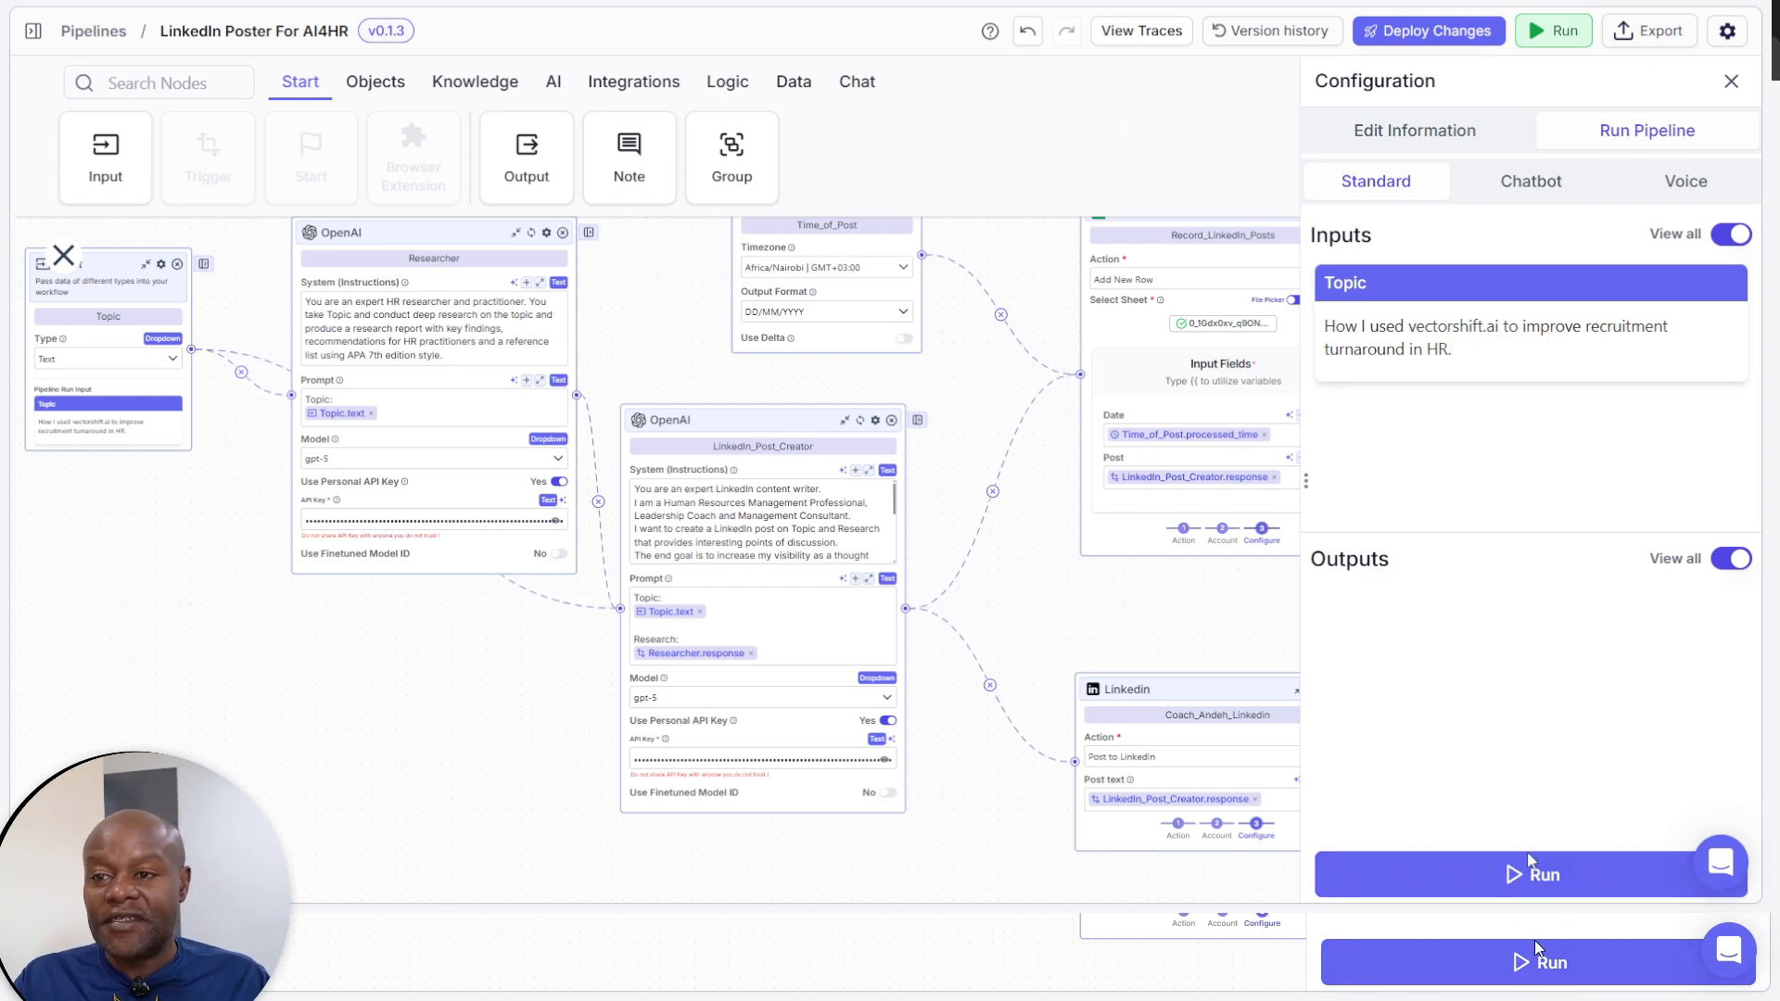
click(1558, 892)
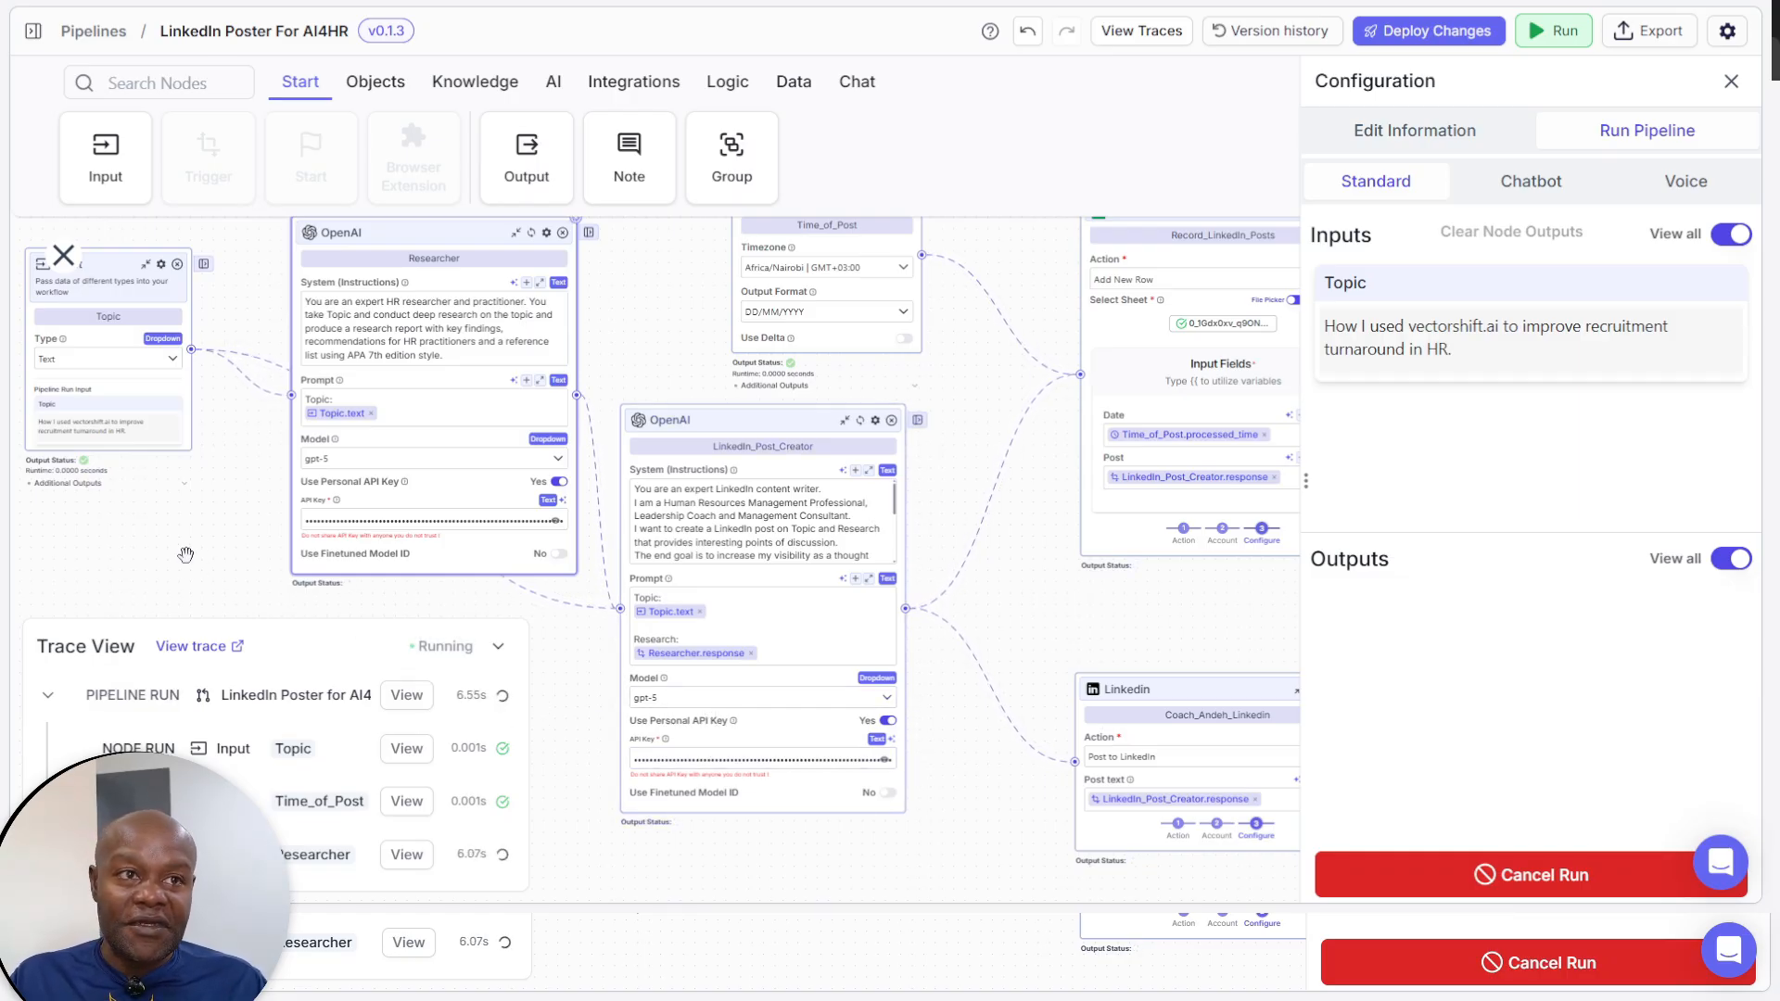
- Expand the additional outputs of the Topic Input node to examine its run results
mouse_move(247, 566)
mouse_down()
mouse_move(357, 571)
mouse_move(713, 670)
mouse_up()
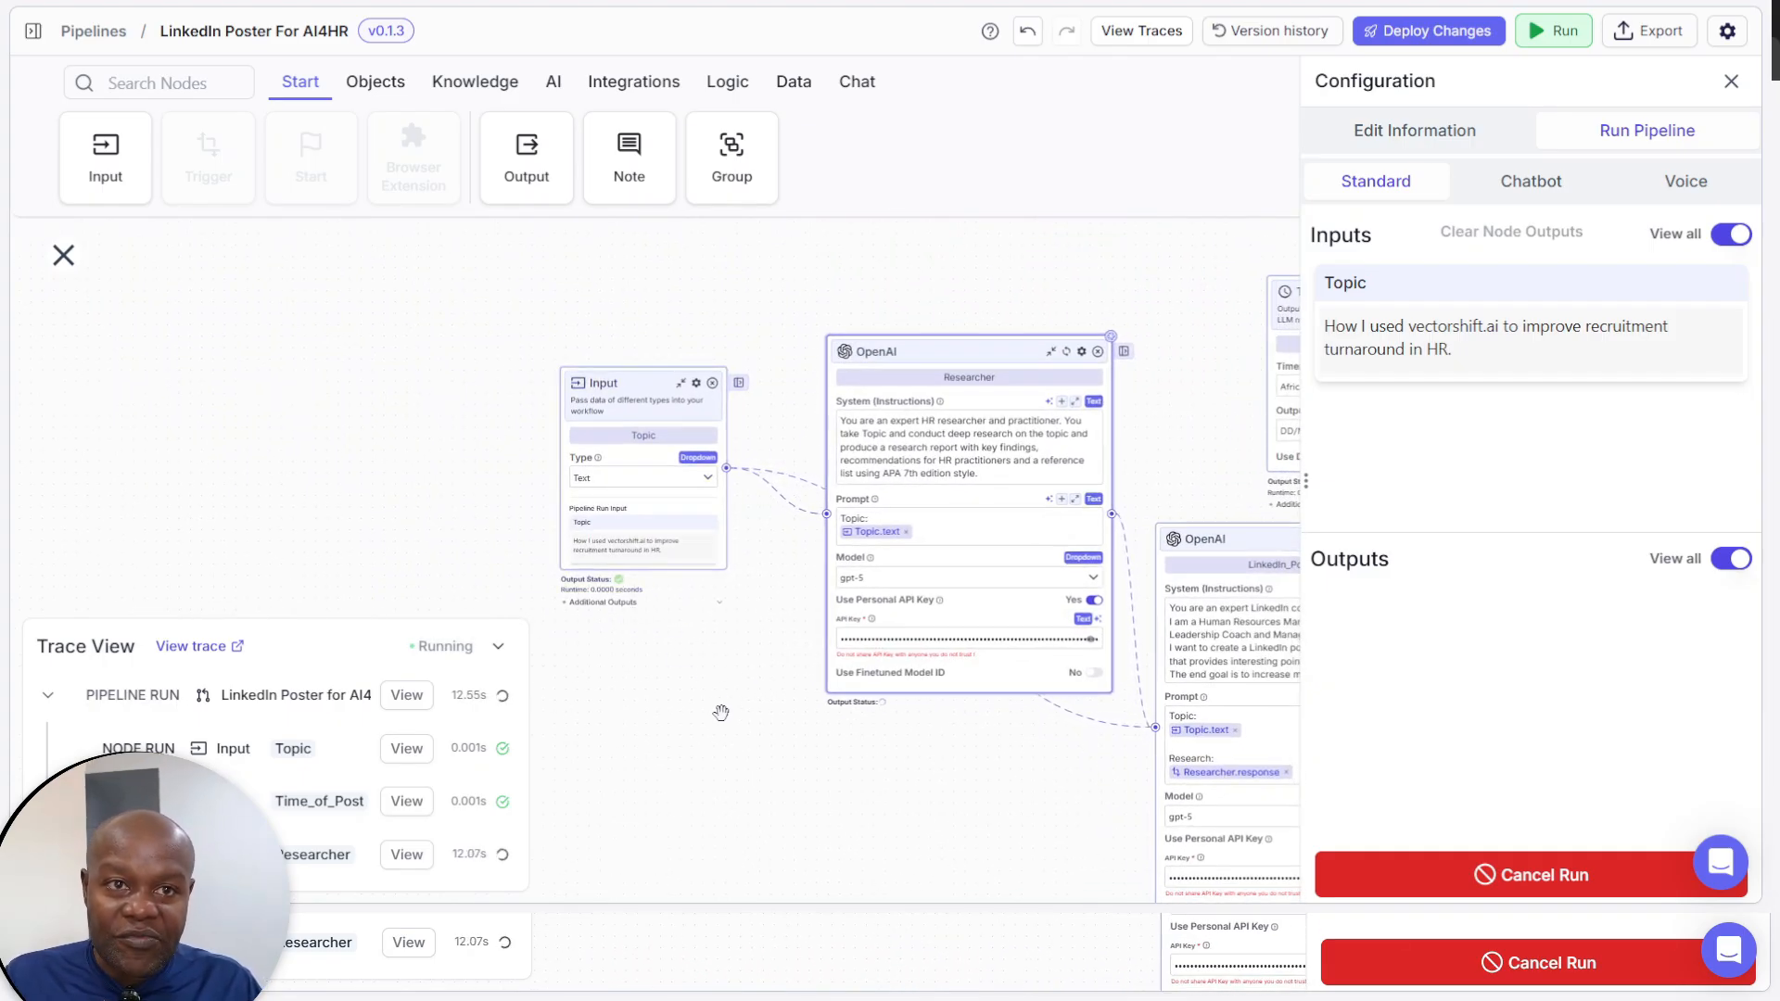
click(720, 612)
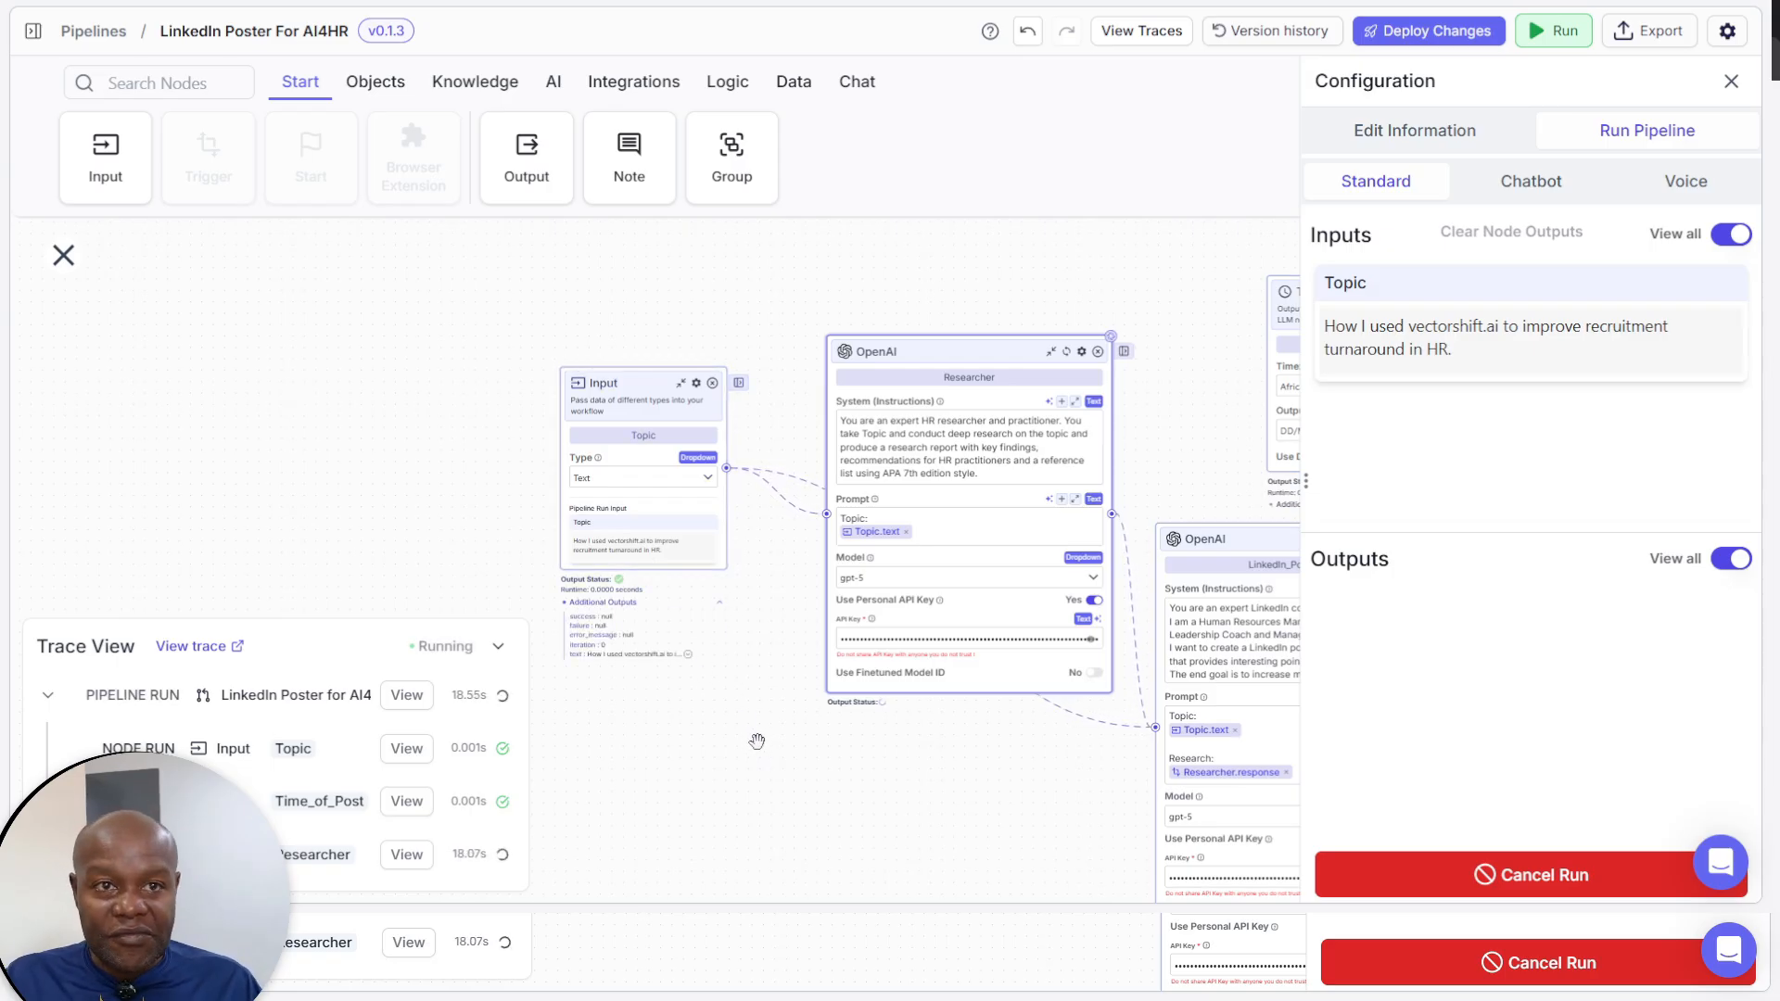
mouse_move(782, 751)
mouse_down()
mouse_move(622, 607)
mouse_move(524, 586)
mouse_up()
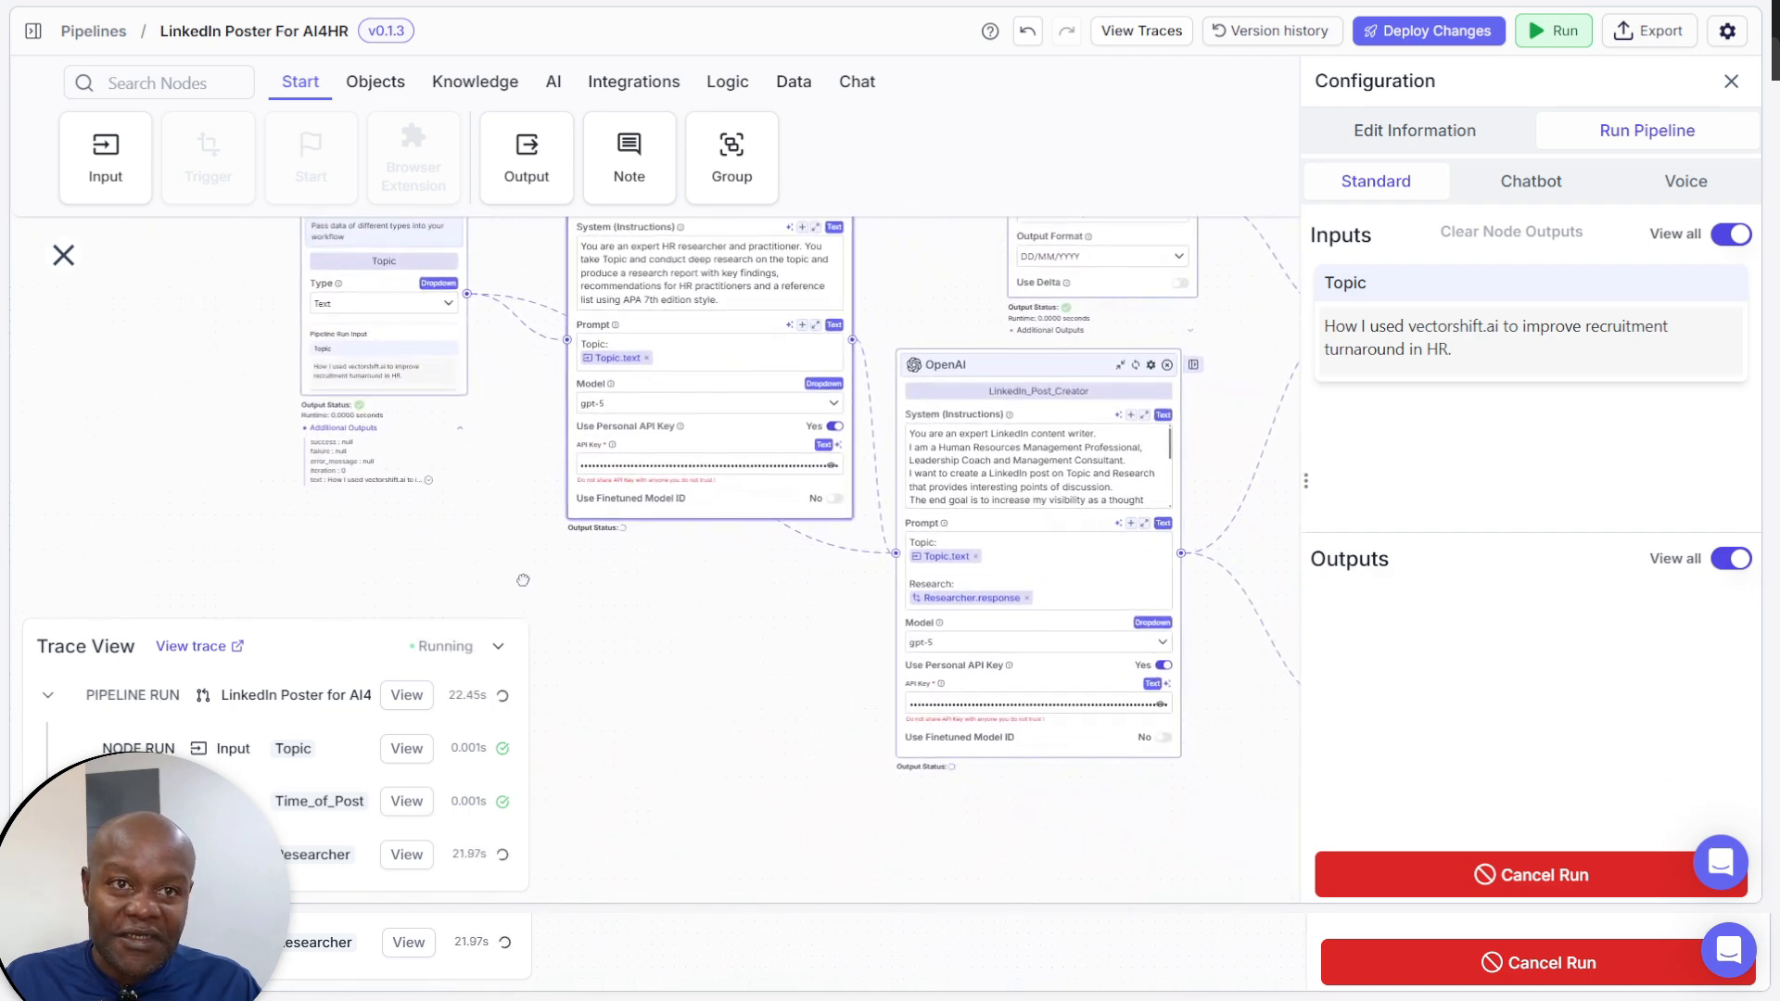
- Move the LinkedIn_Post_Creator OpenAI node slightly further away from the Researcher and Time nodes
drag(655, 660, 619, 718)
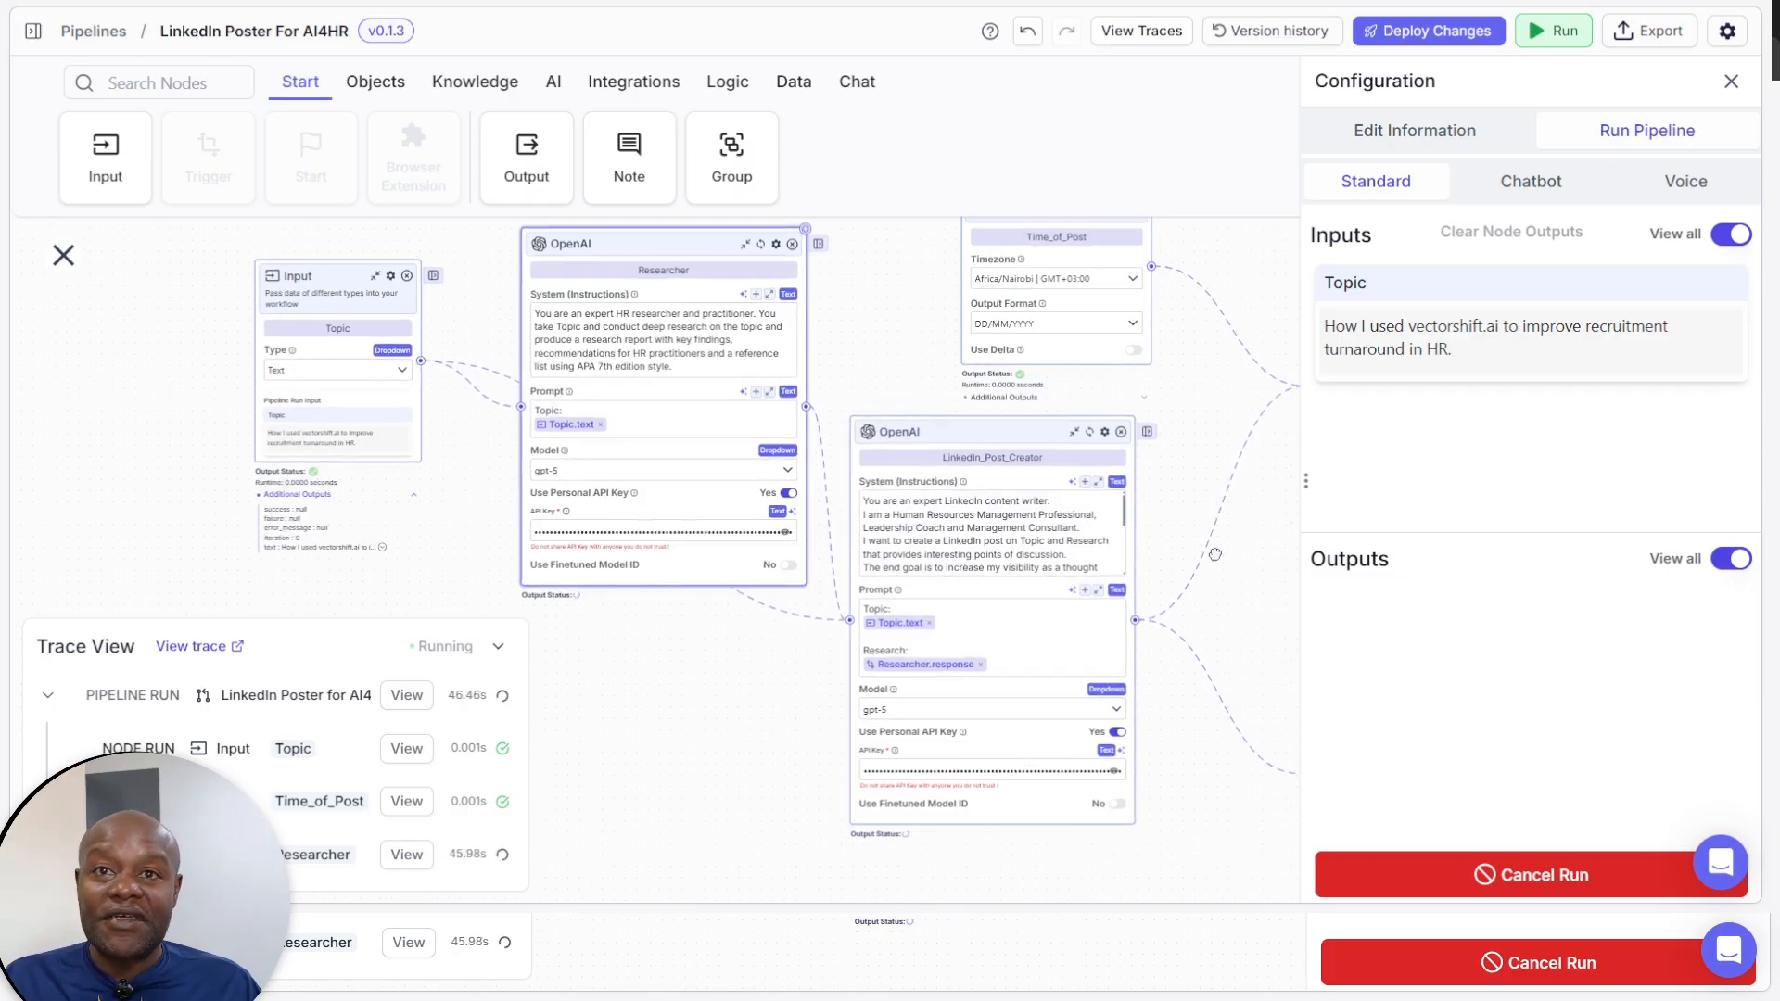
drag(1237, 553, 1126, 596)
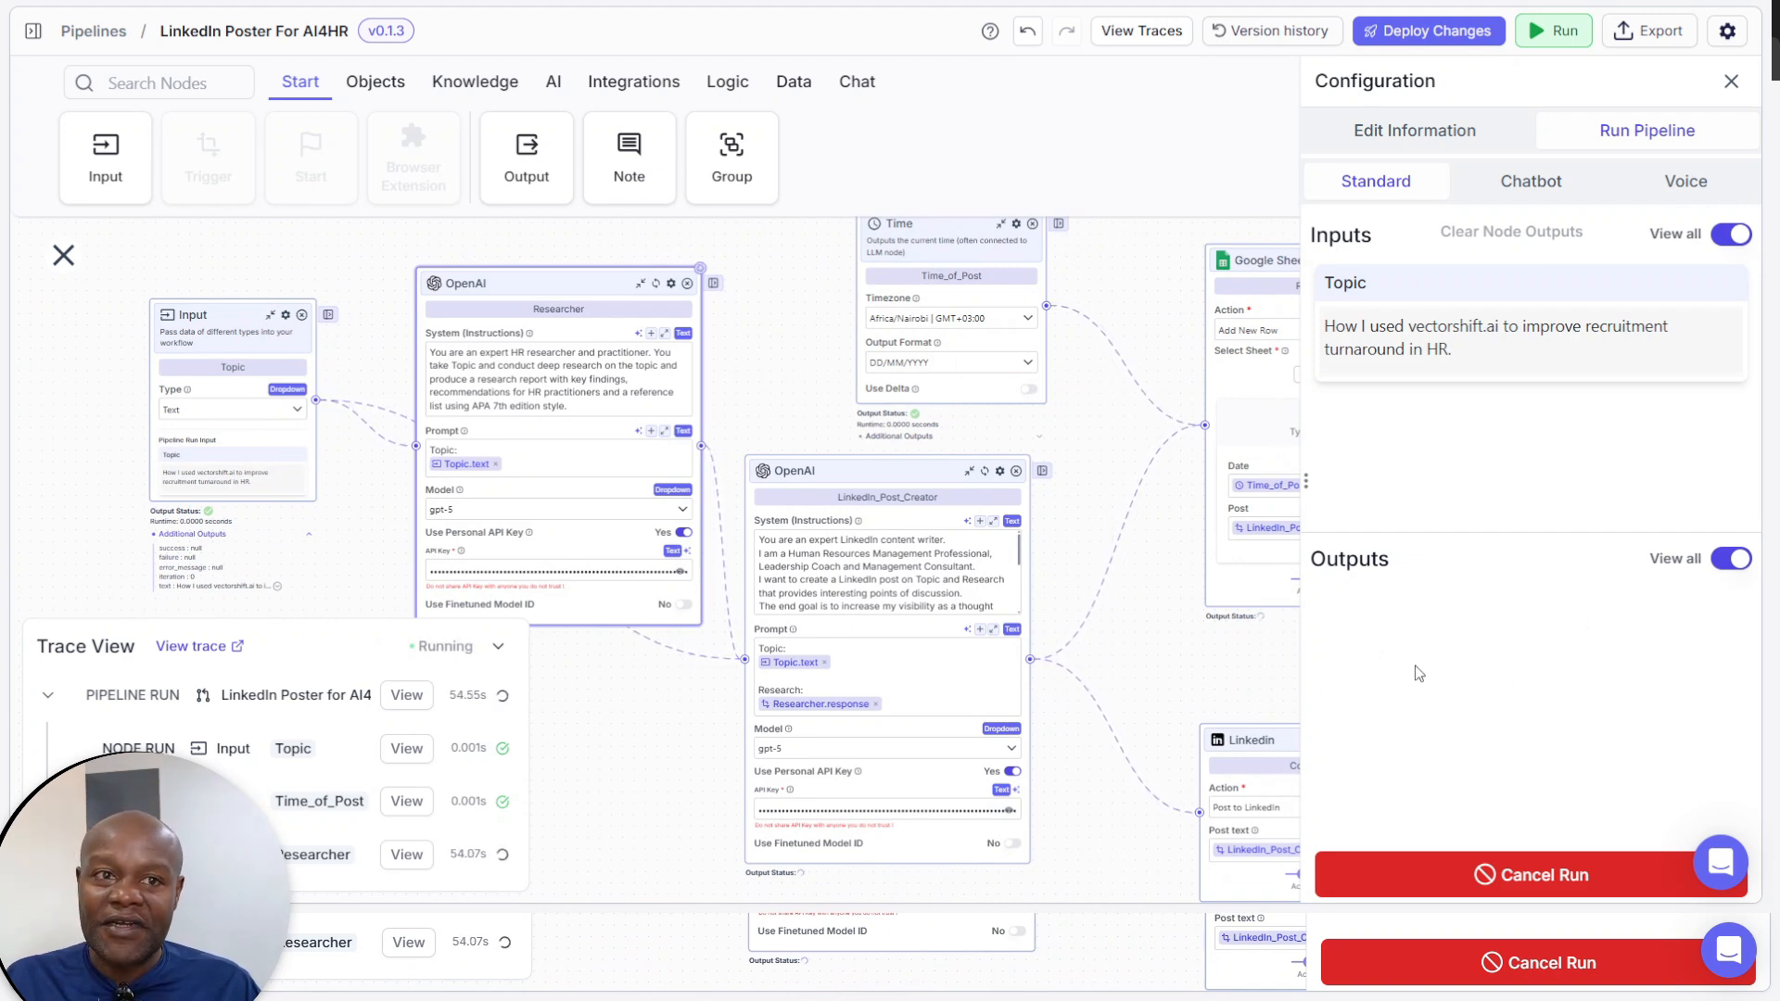
drag(764, 346, 861, 331)
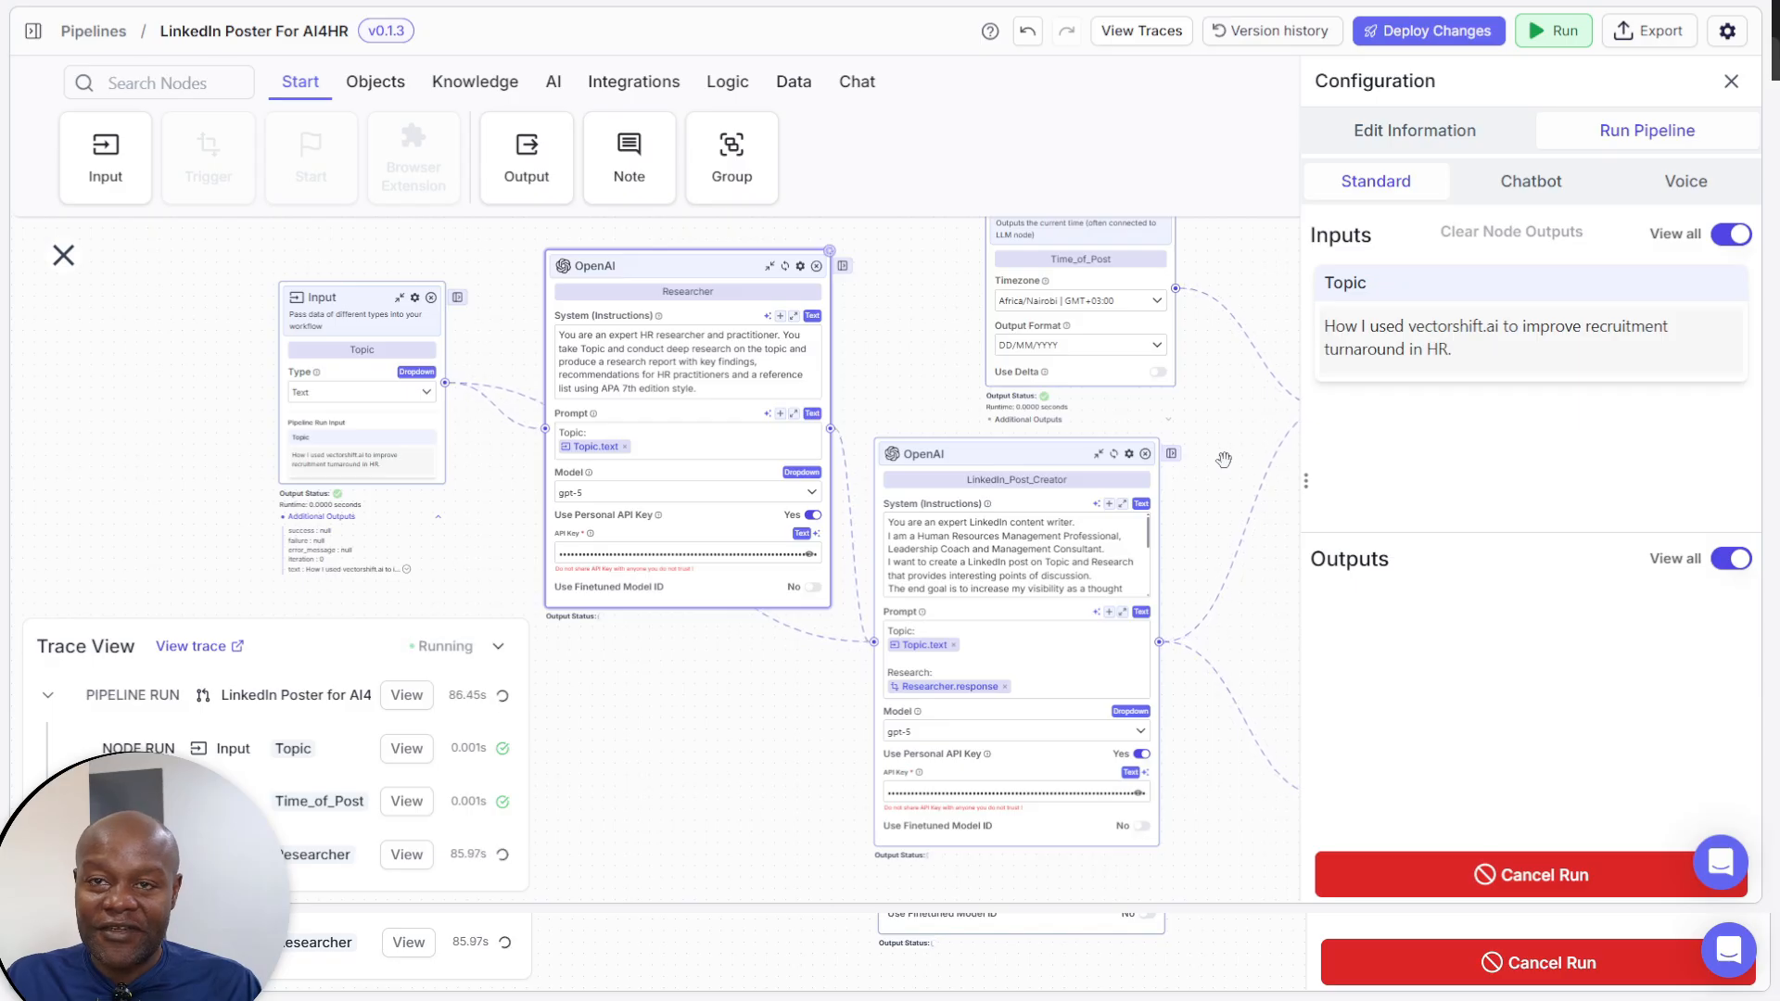
drag(1038, 459, 1071, 507)
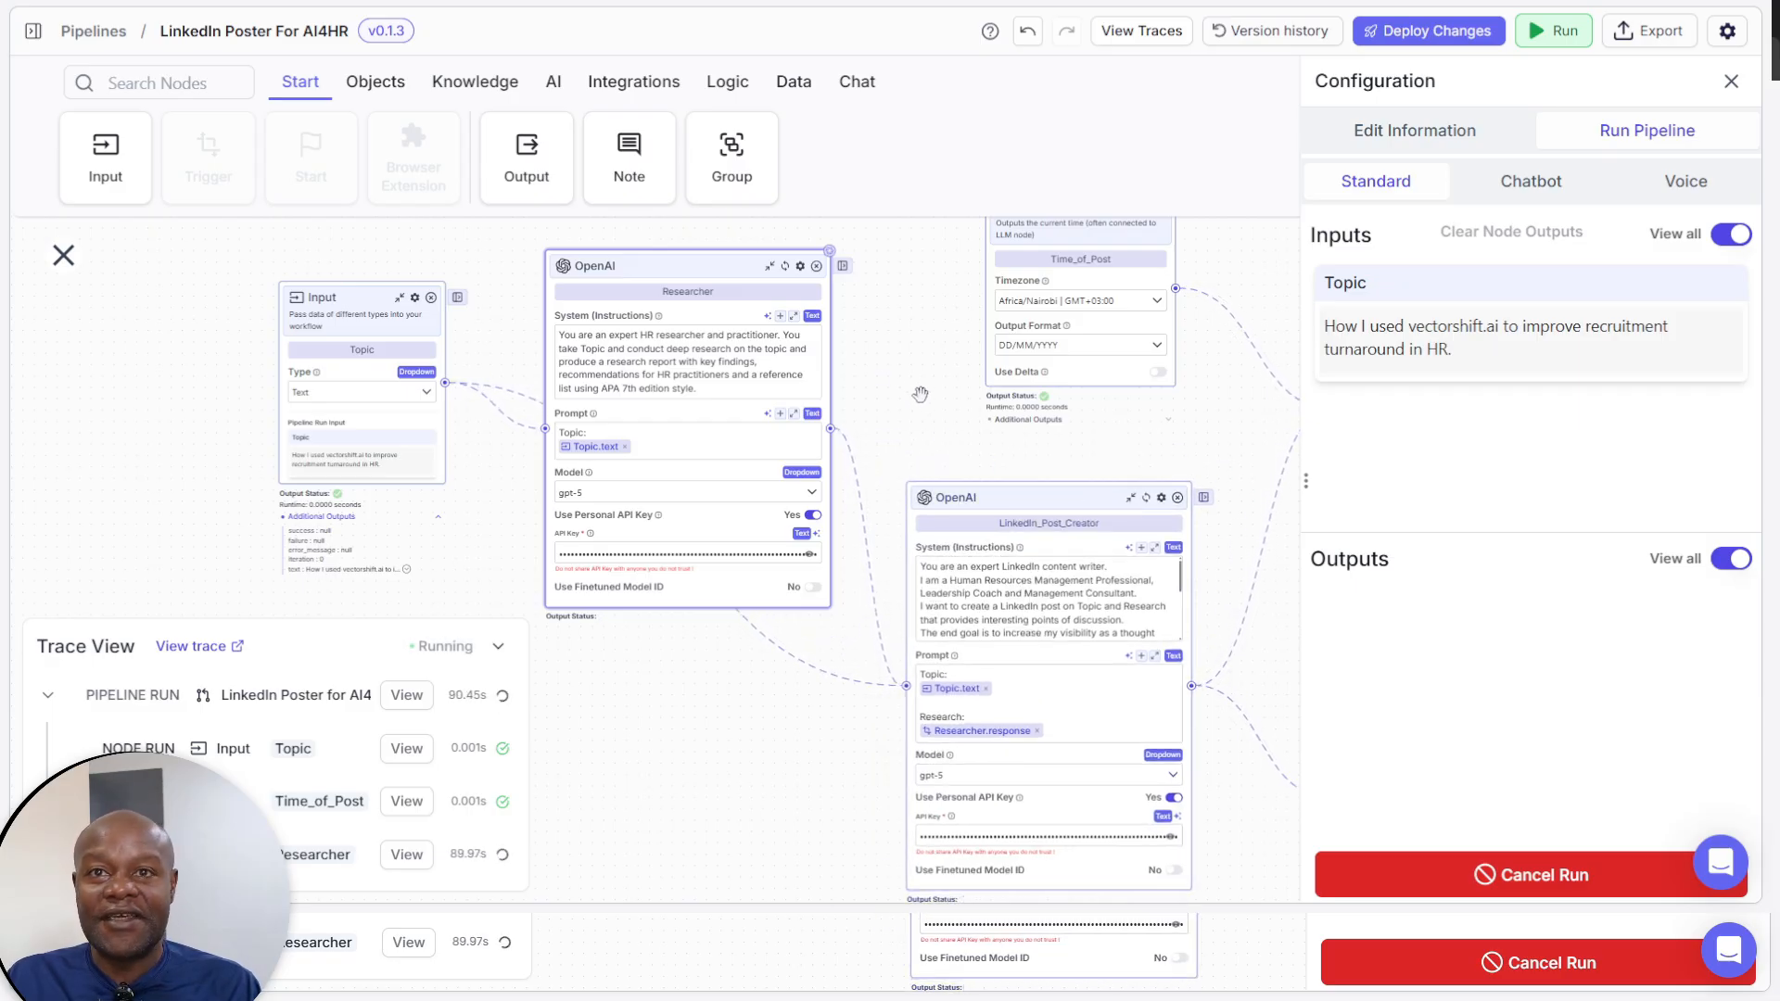
scroll(920, 394, right, 3)
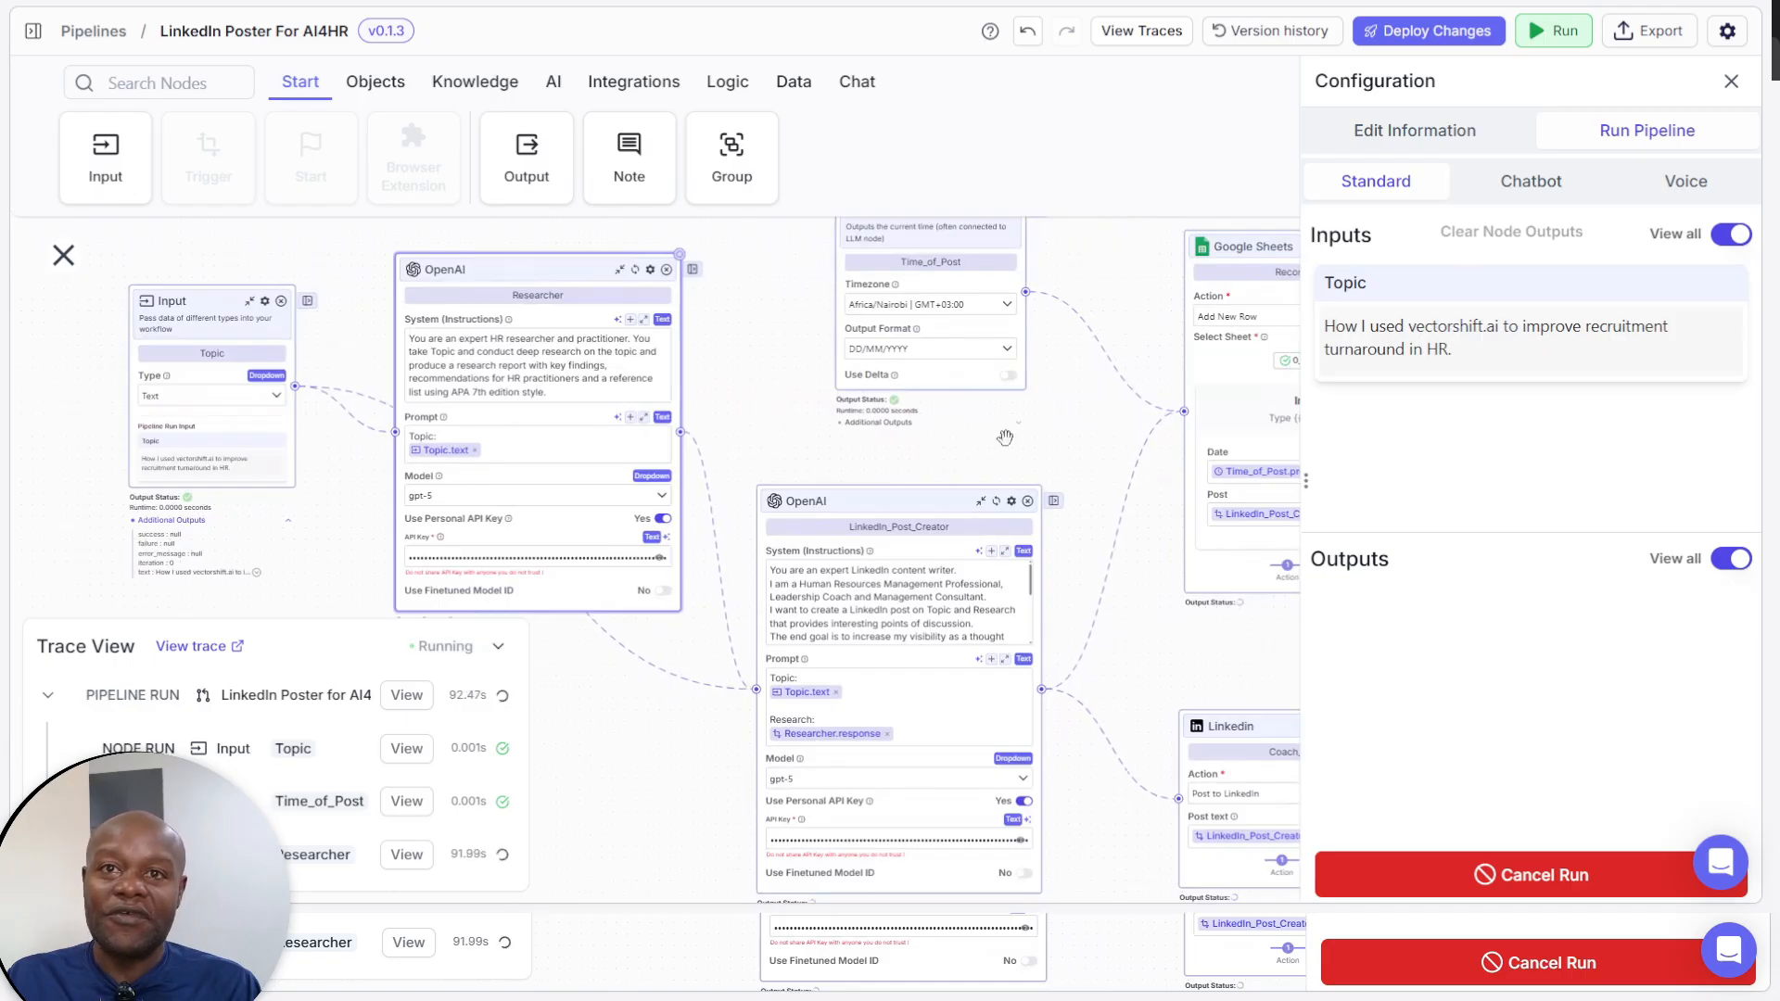
scroll(1005, 438, right, 4)
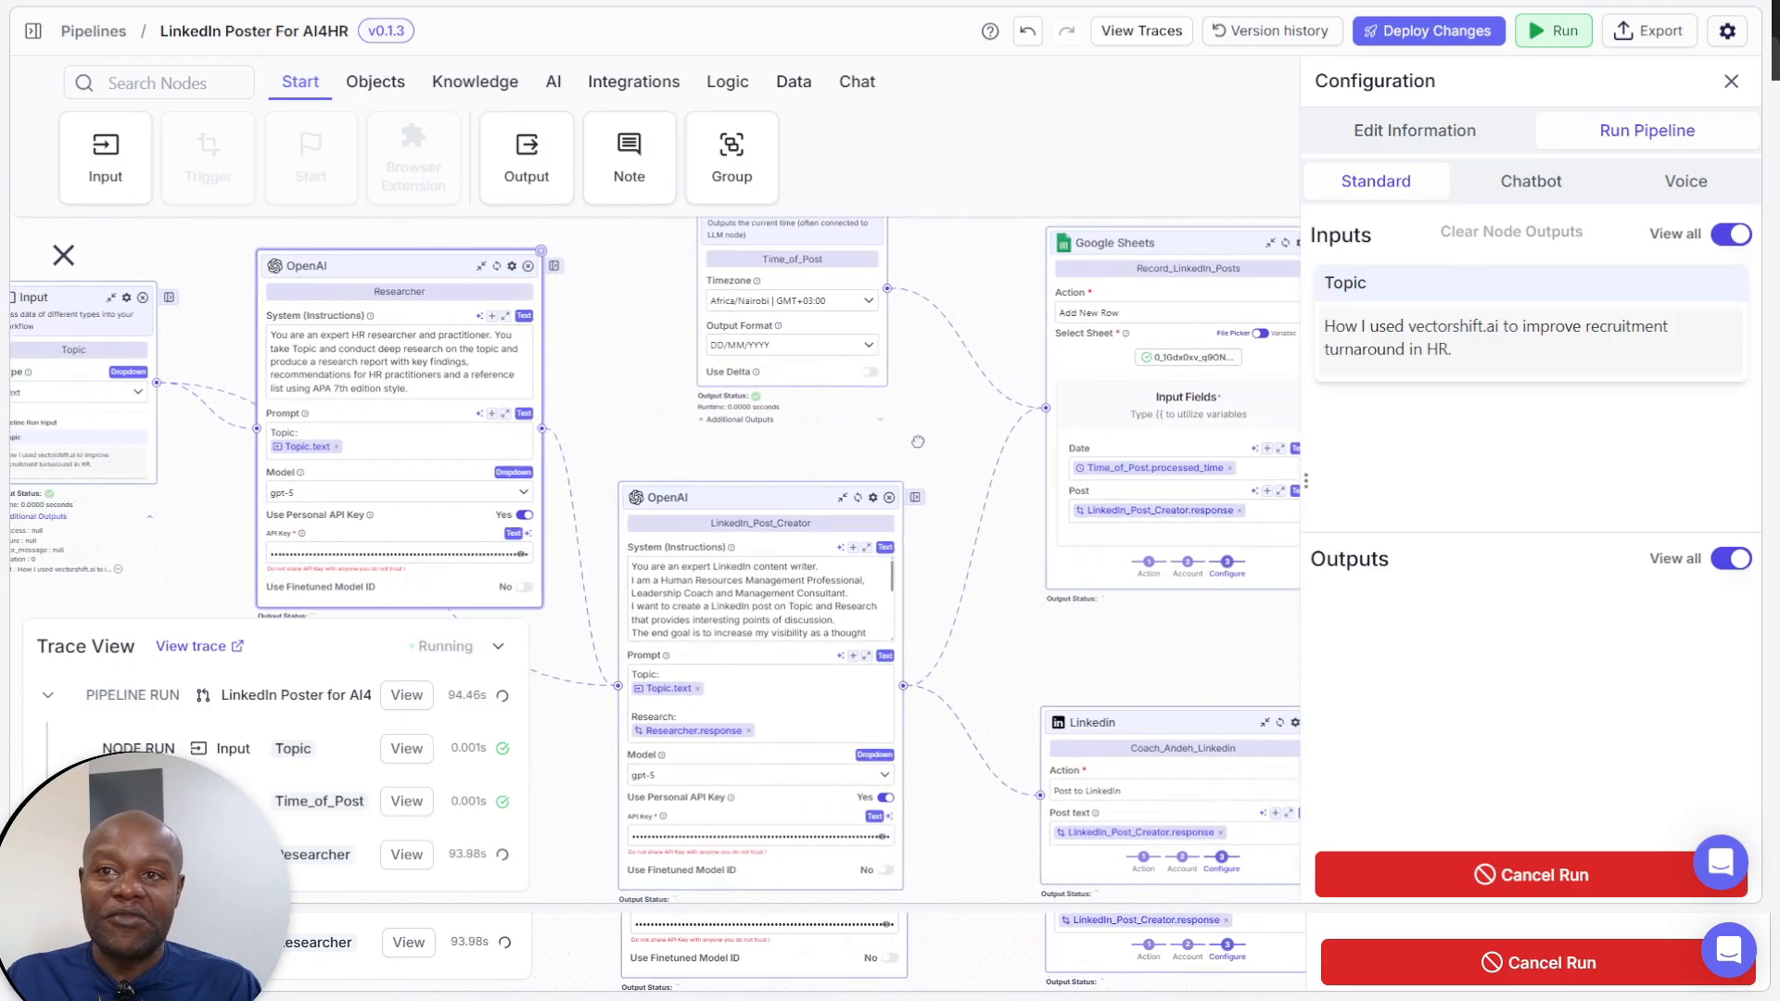
drag(917, 442, 941, 446)
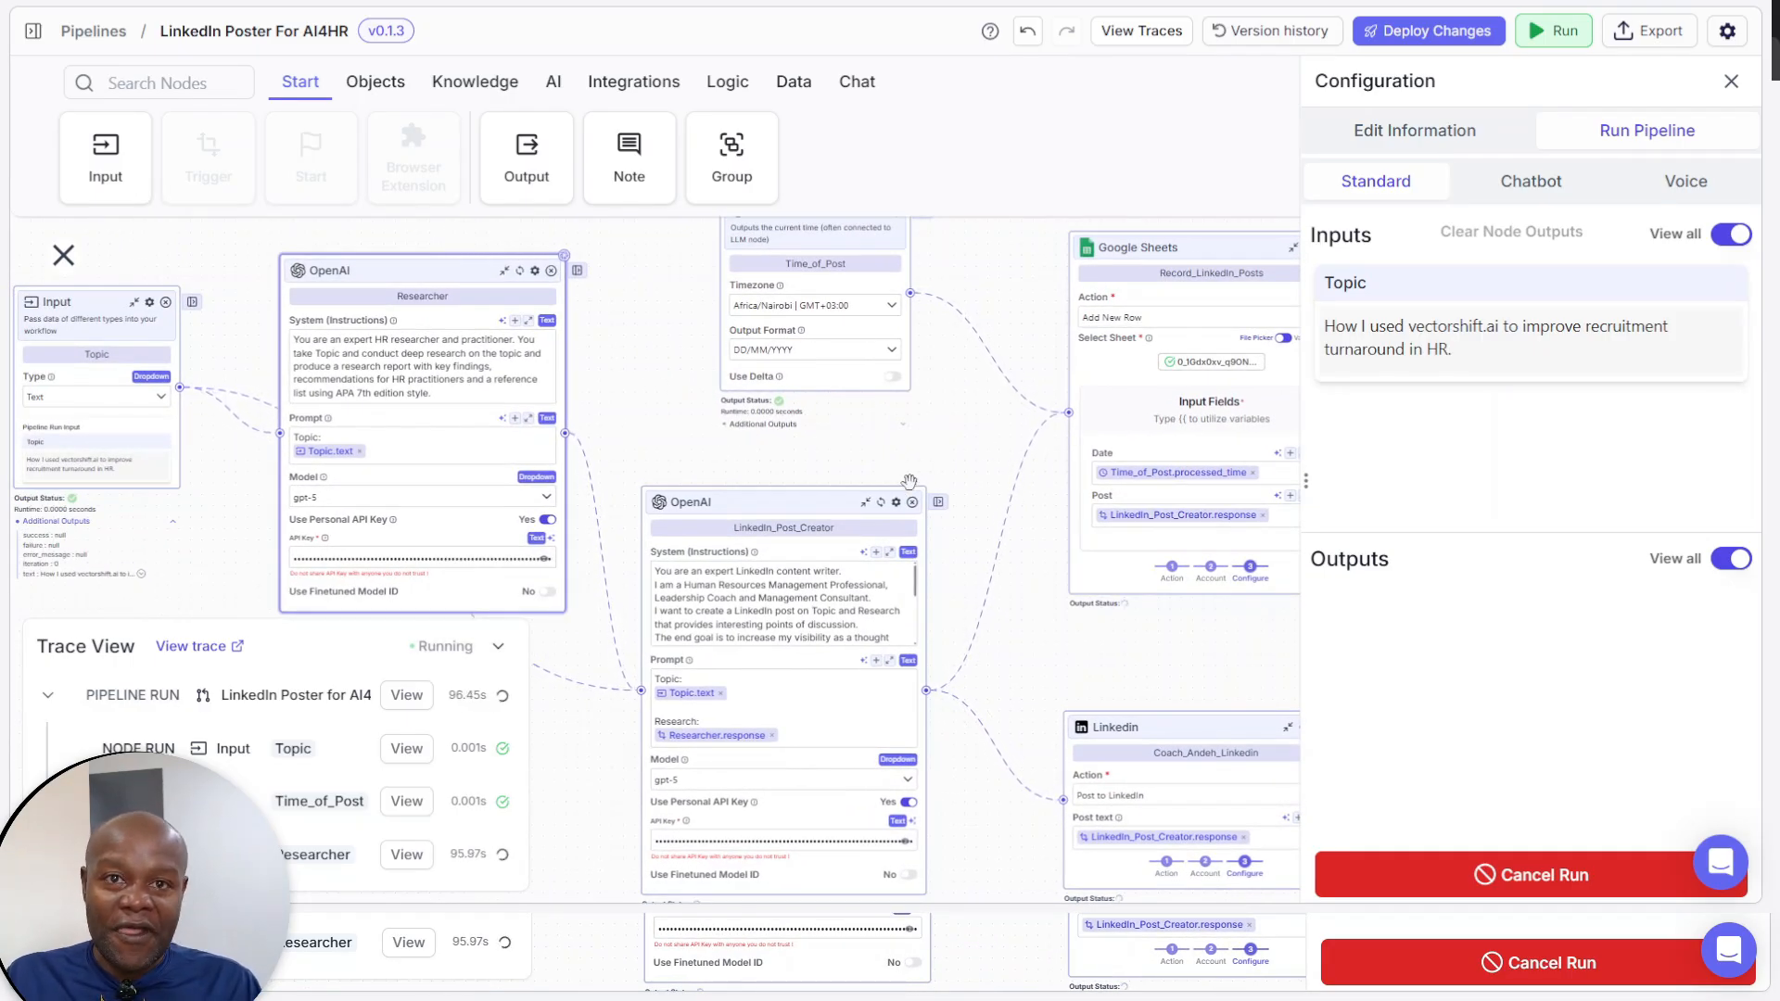
scroll(1005, 433, left, 5)
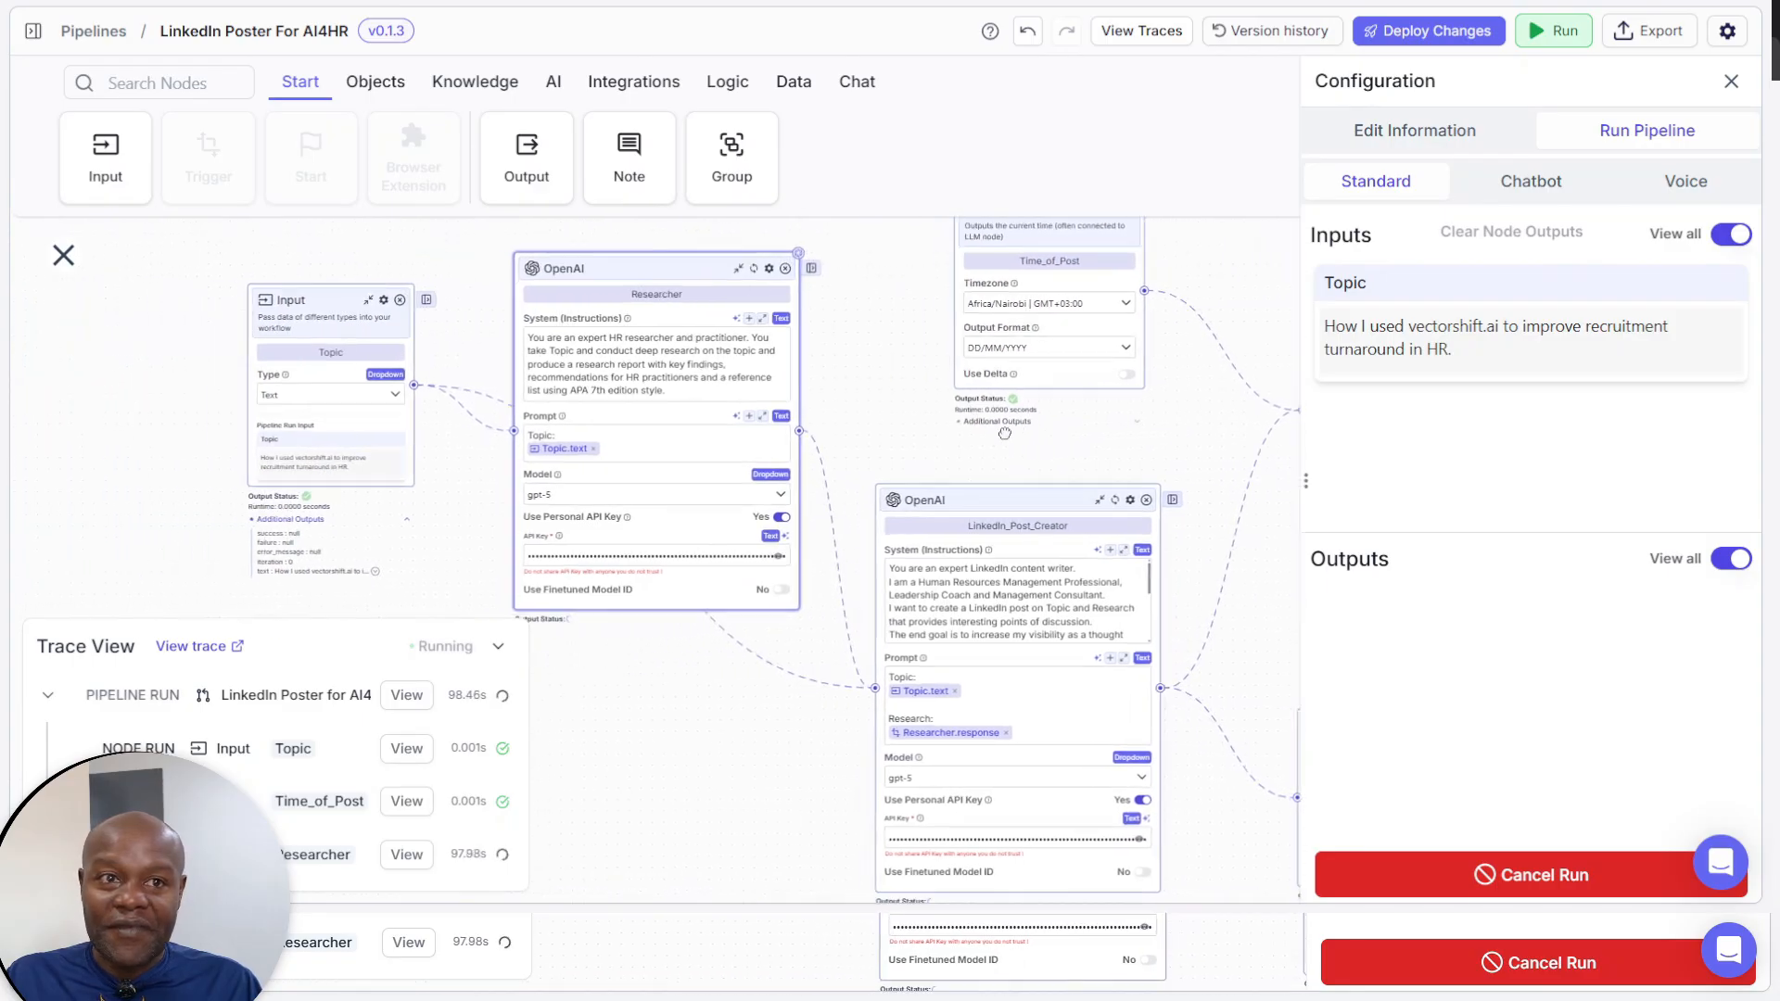
scroll(1005, 433, left, 2)
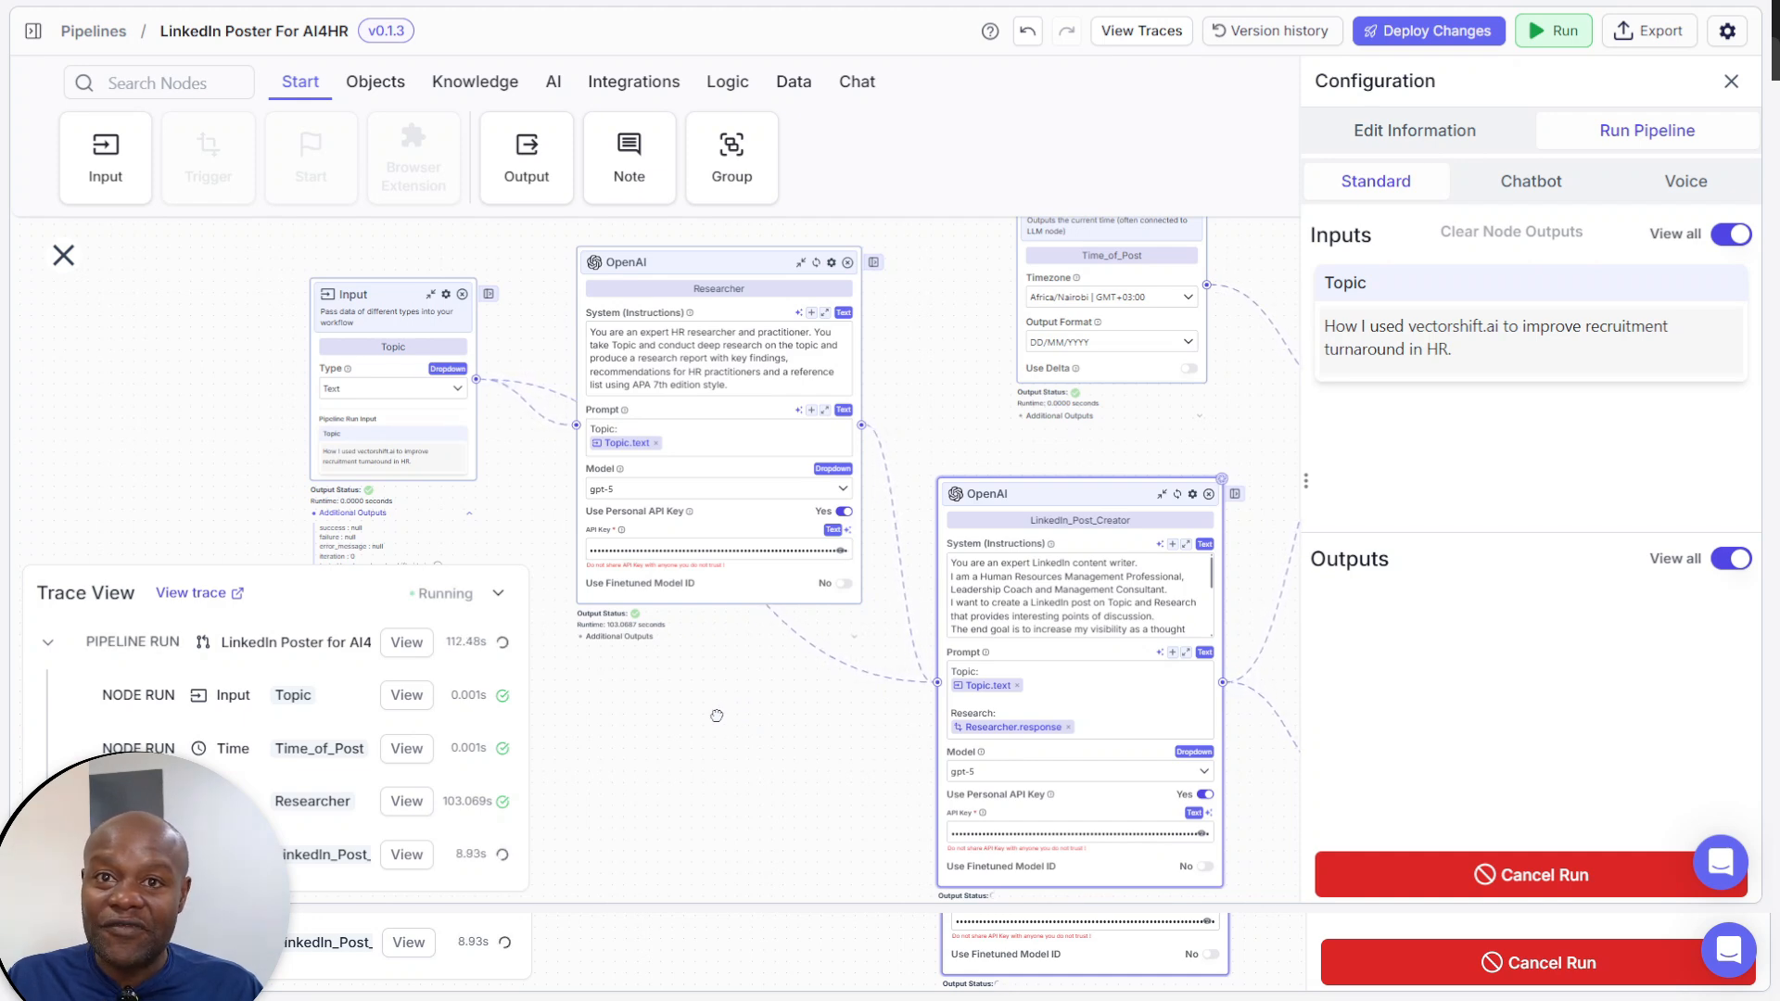
drag(715, 715, 567, 574)
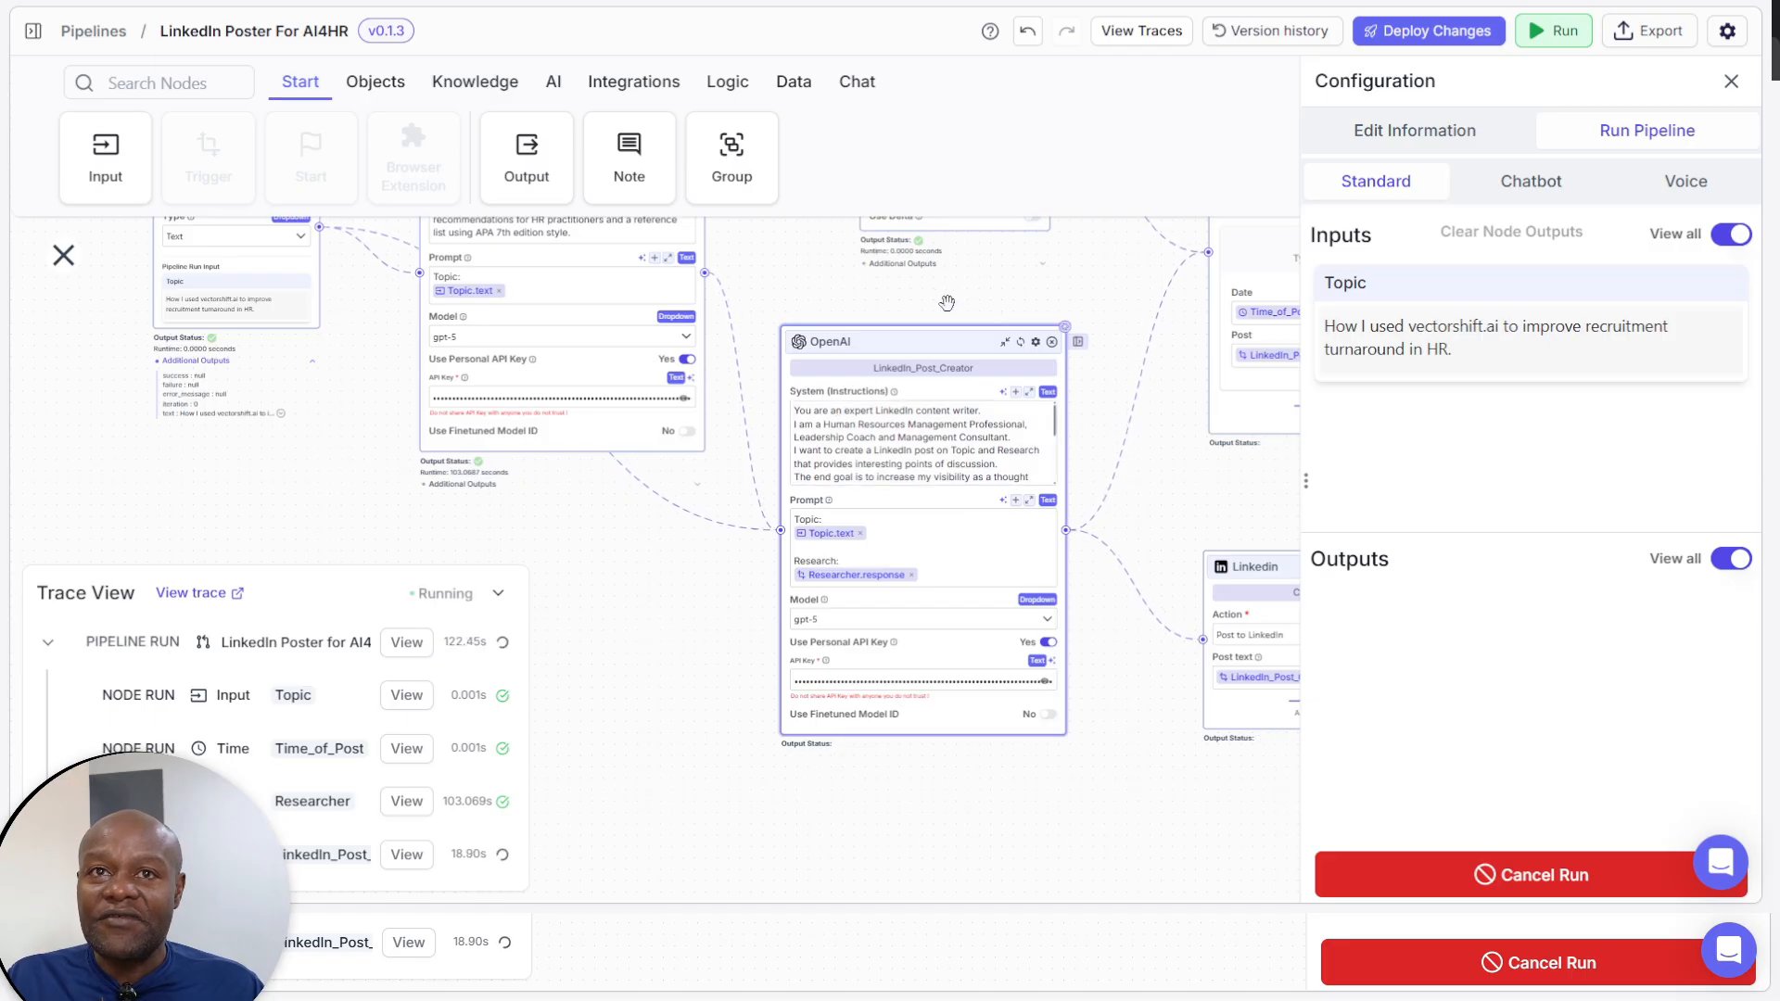
- Examine the run statuses and runtimes of the pipeline nodes as the run proceeds through LinkedIn_Post_Creator, Google Sheets and LinkedIn
drag(1004, 285, 932, 494)
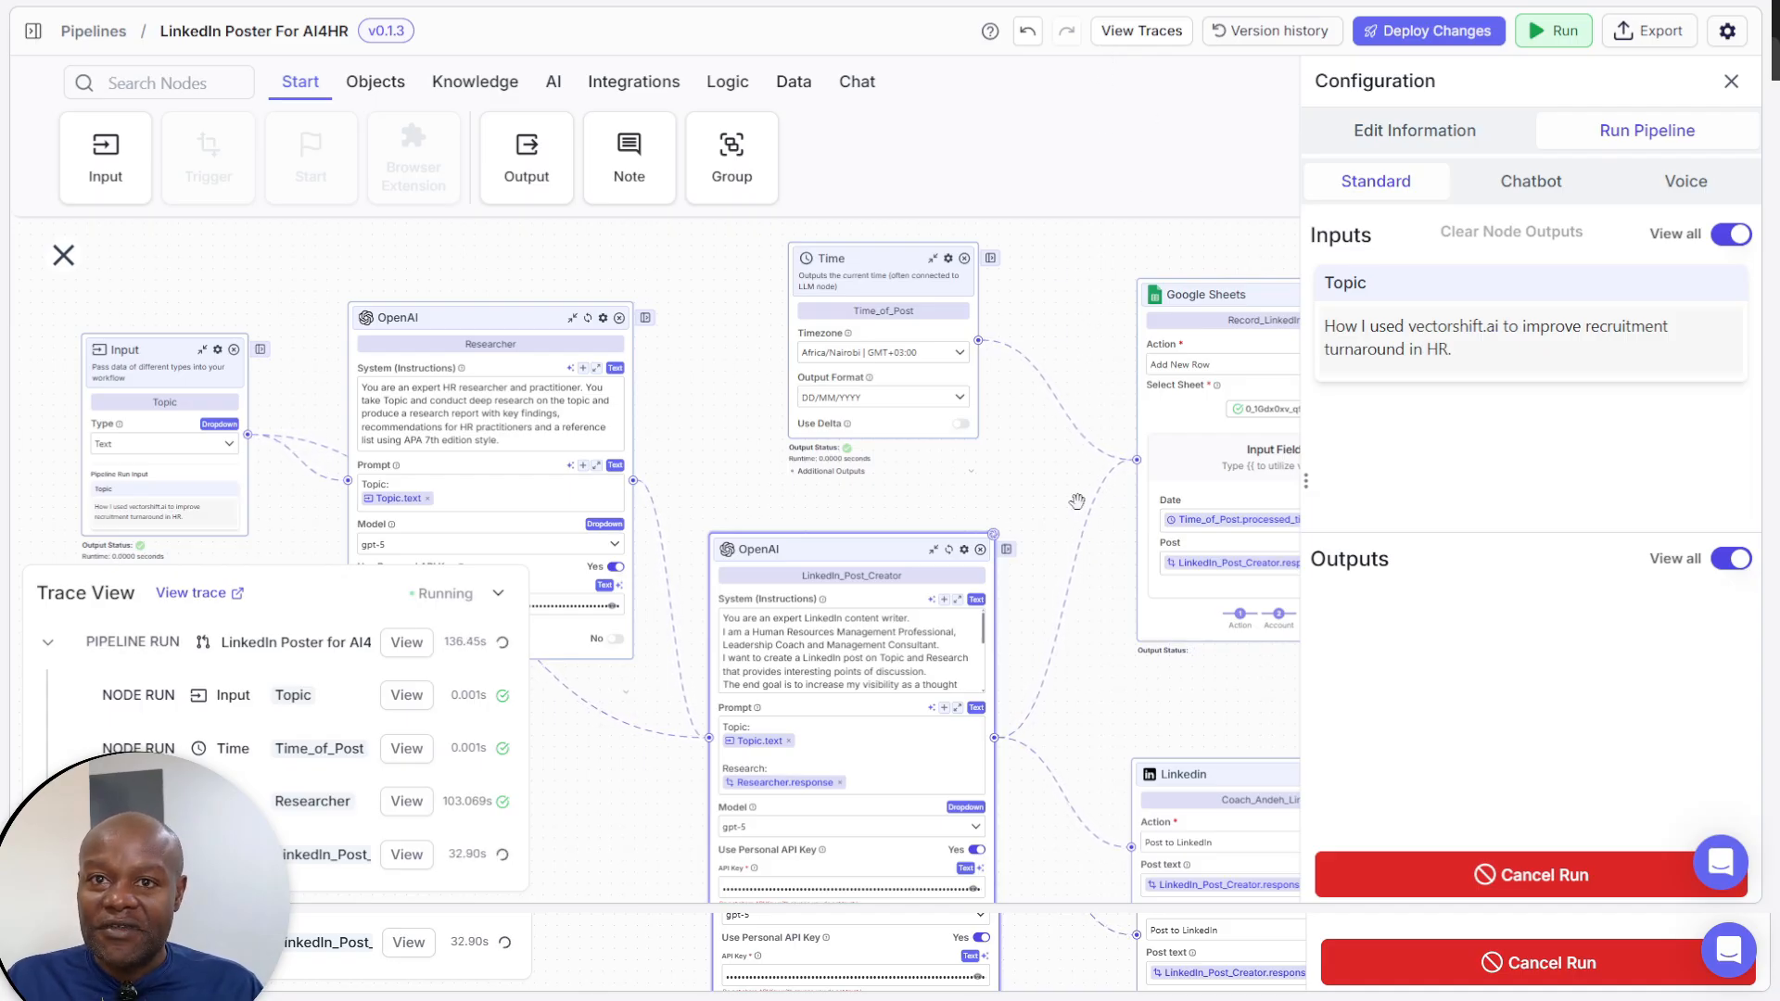
drag(1077, 502, 1023, 367)
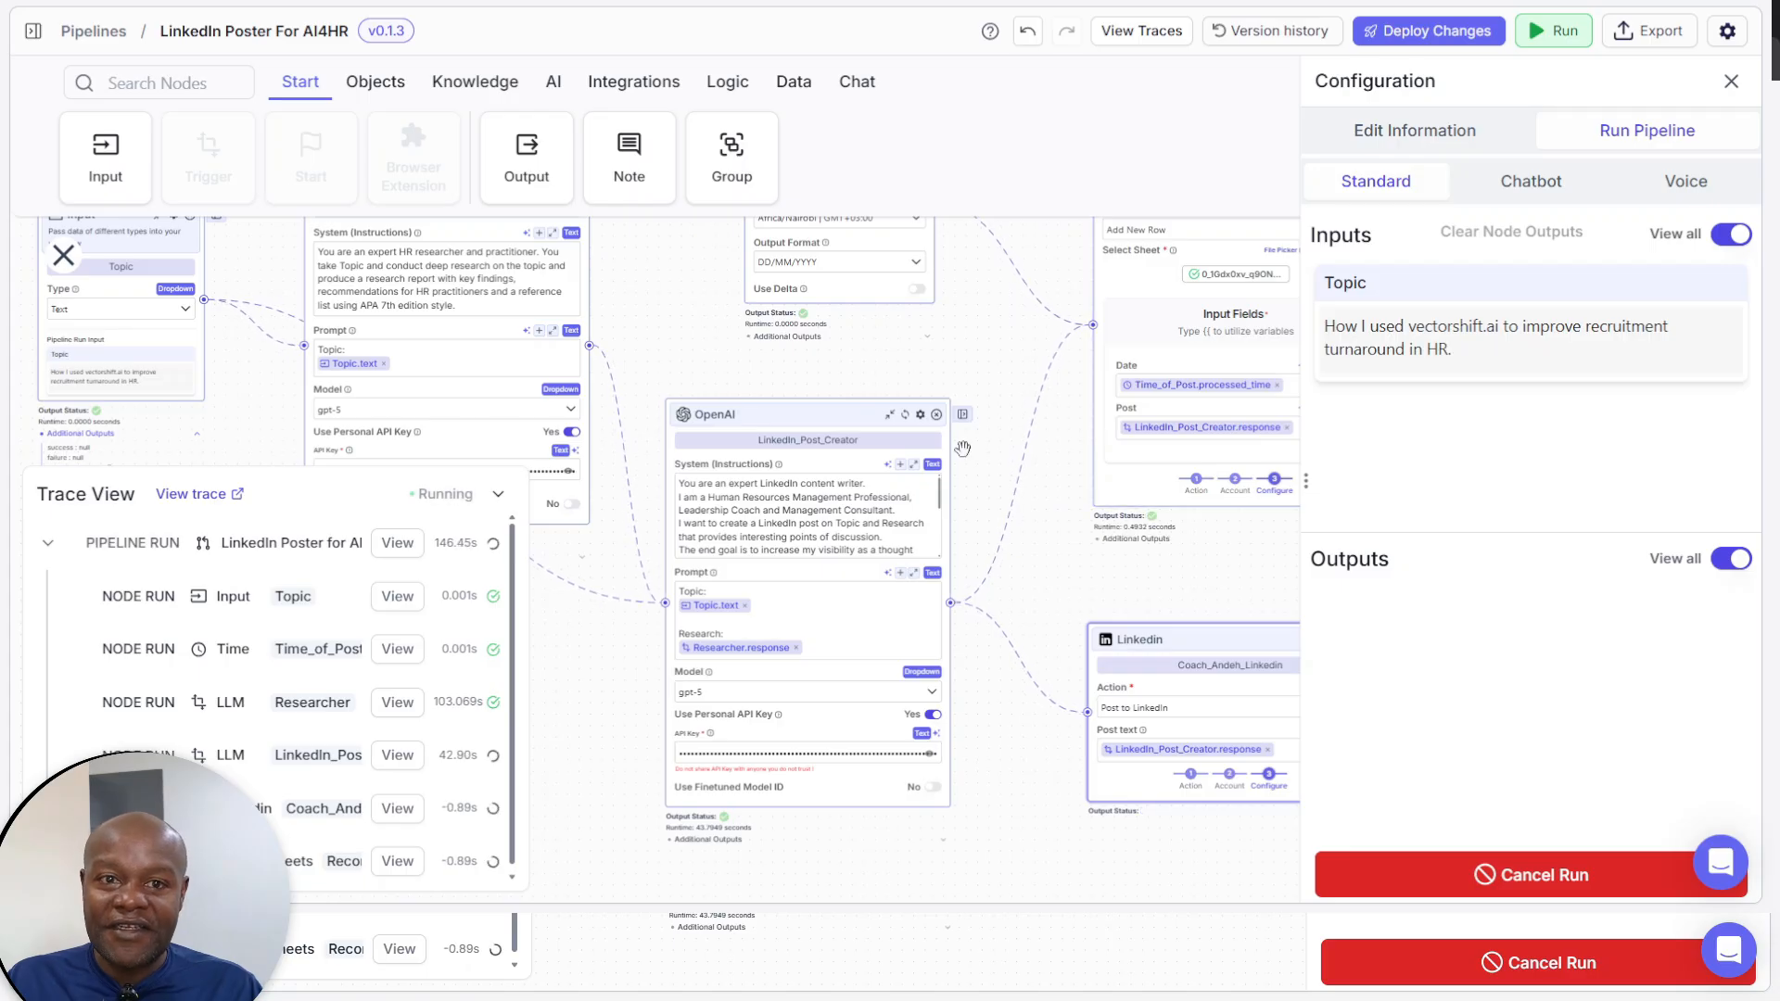
scroll(890, 806, down, 2)
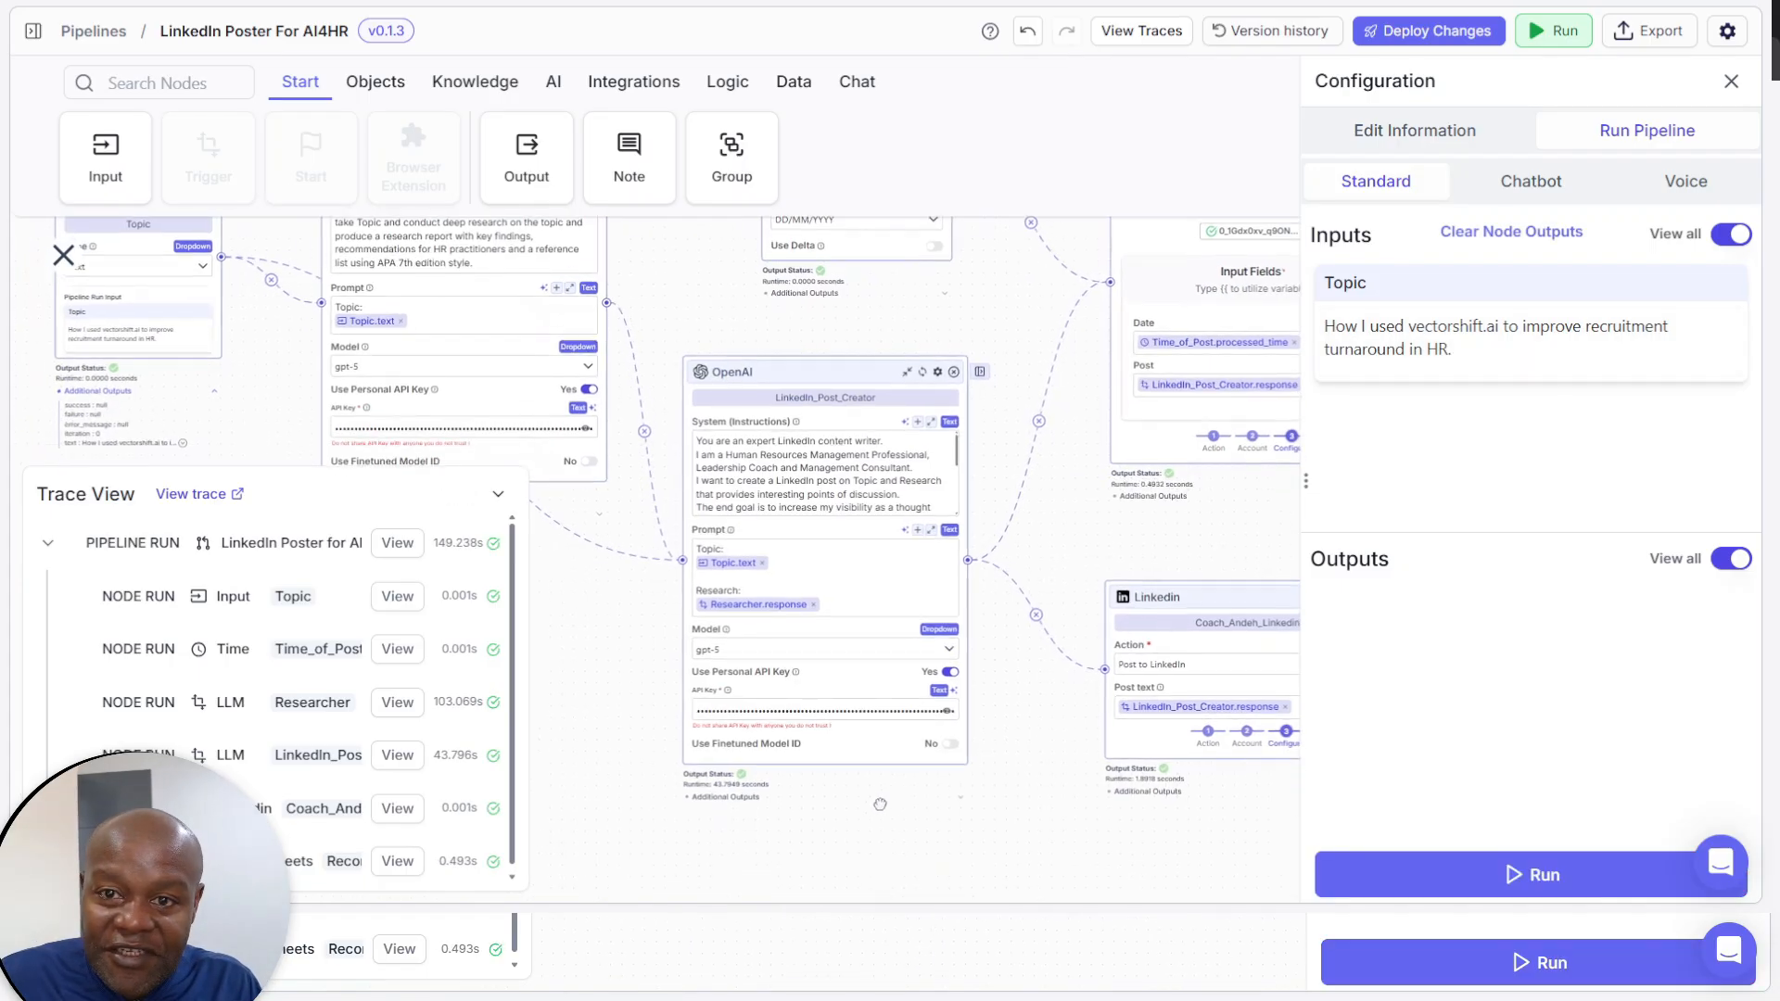
- Switch to the AI4 HR LinkedIn Poster spreadsheet in Google Sheets and read the newest logged post in row 4
scroll(866, 781, down, 2)
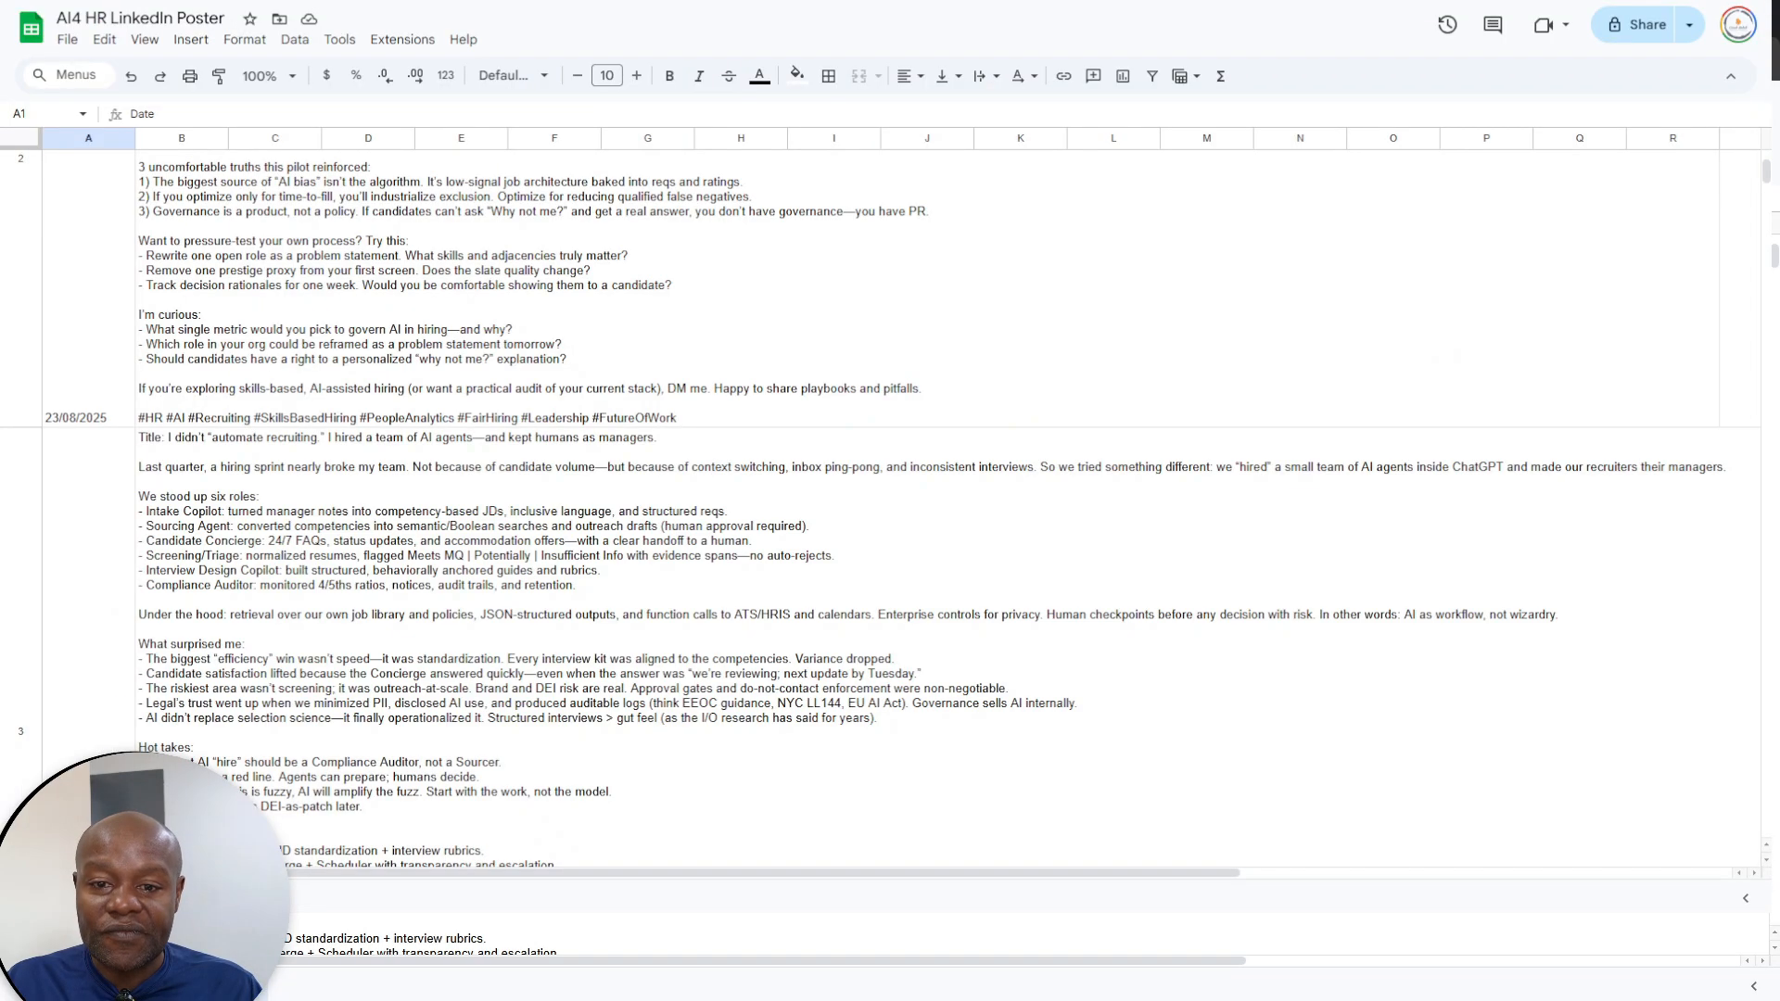
scroll(827, 587, down, 10)
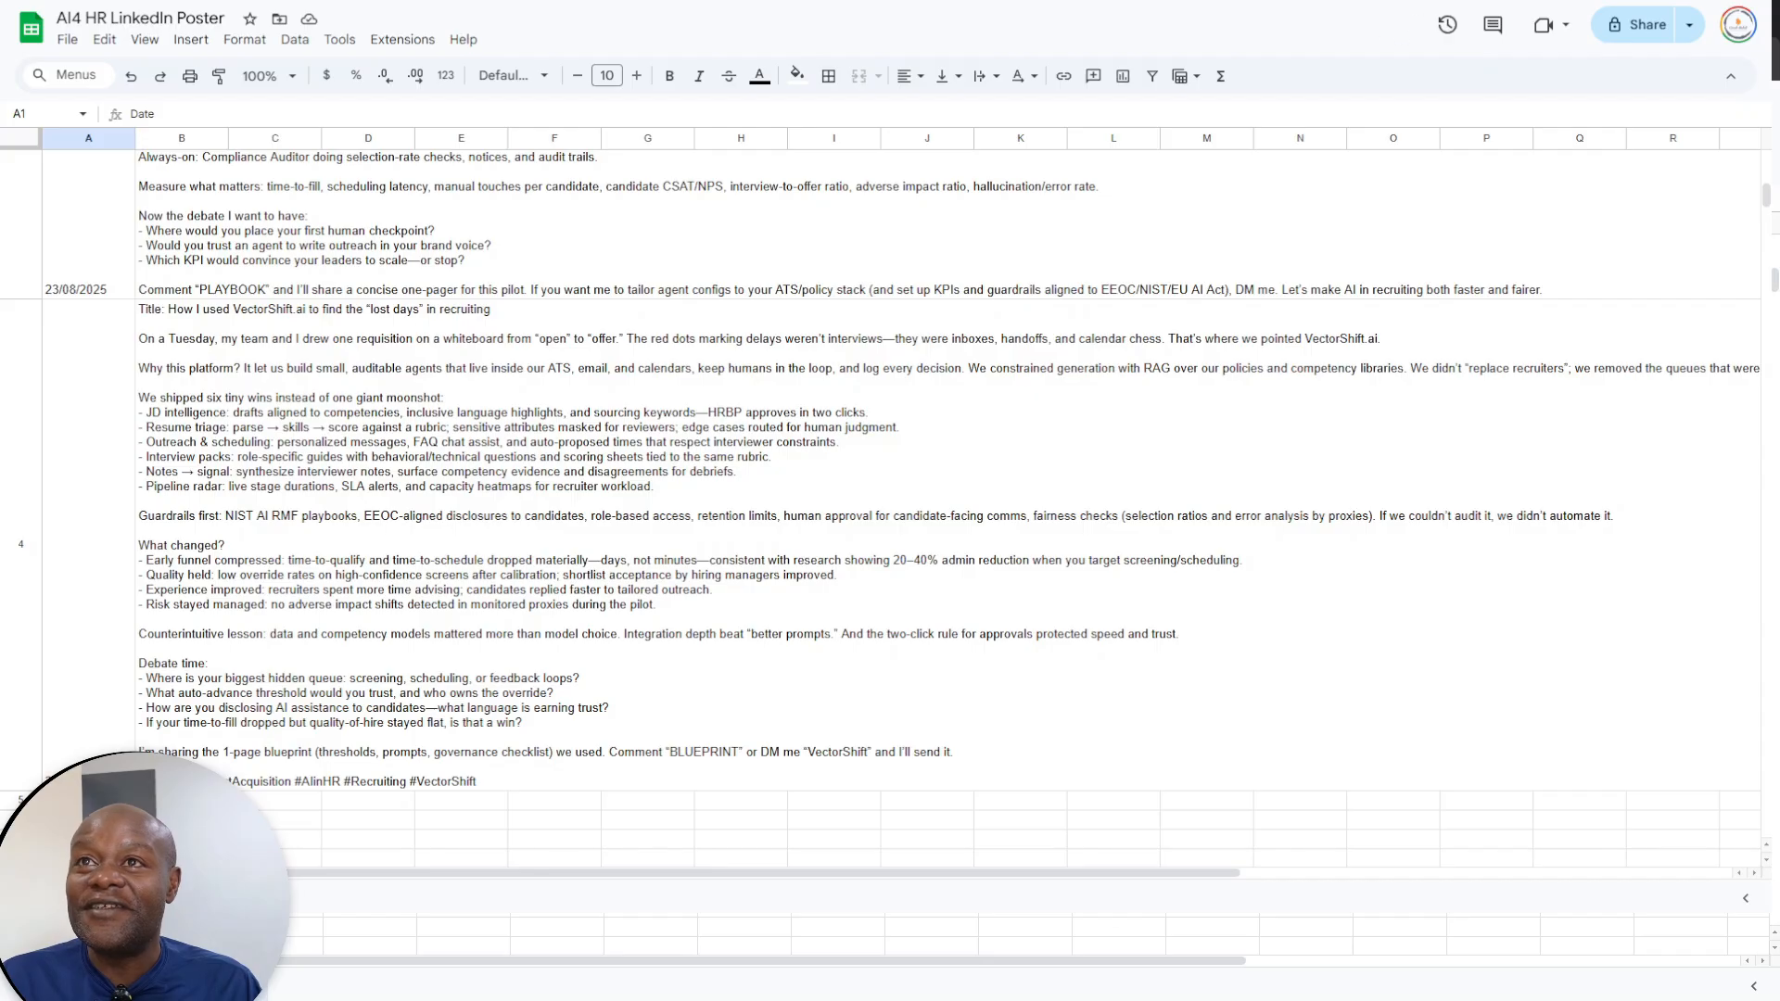
- Switch to the LinkedIn profile page and reload it to check for the newly published post
key(ctrl+Tab)
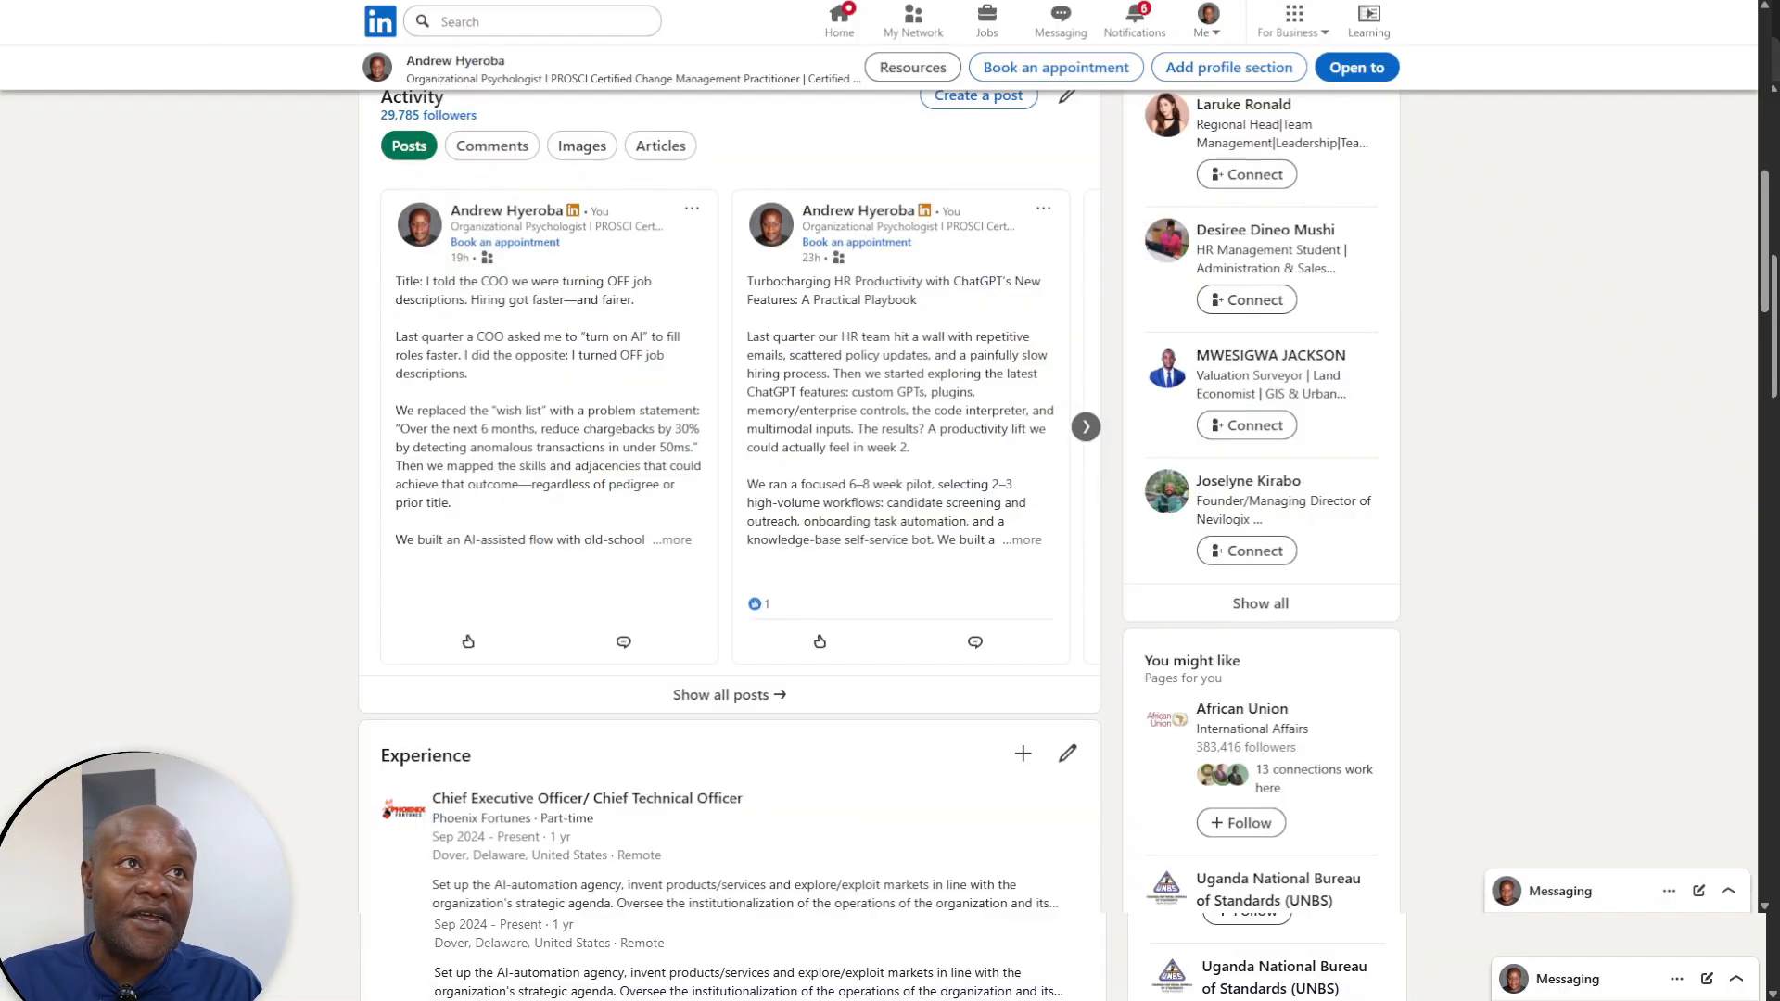
scroll(682, 589, up, 12)
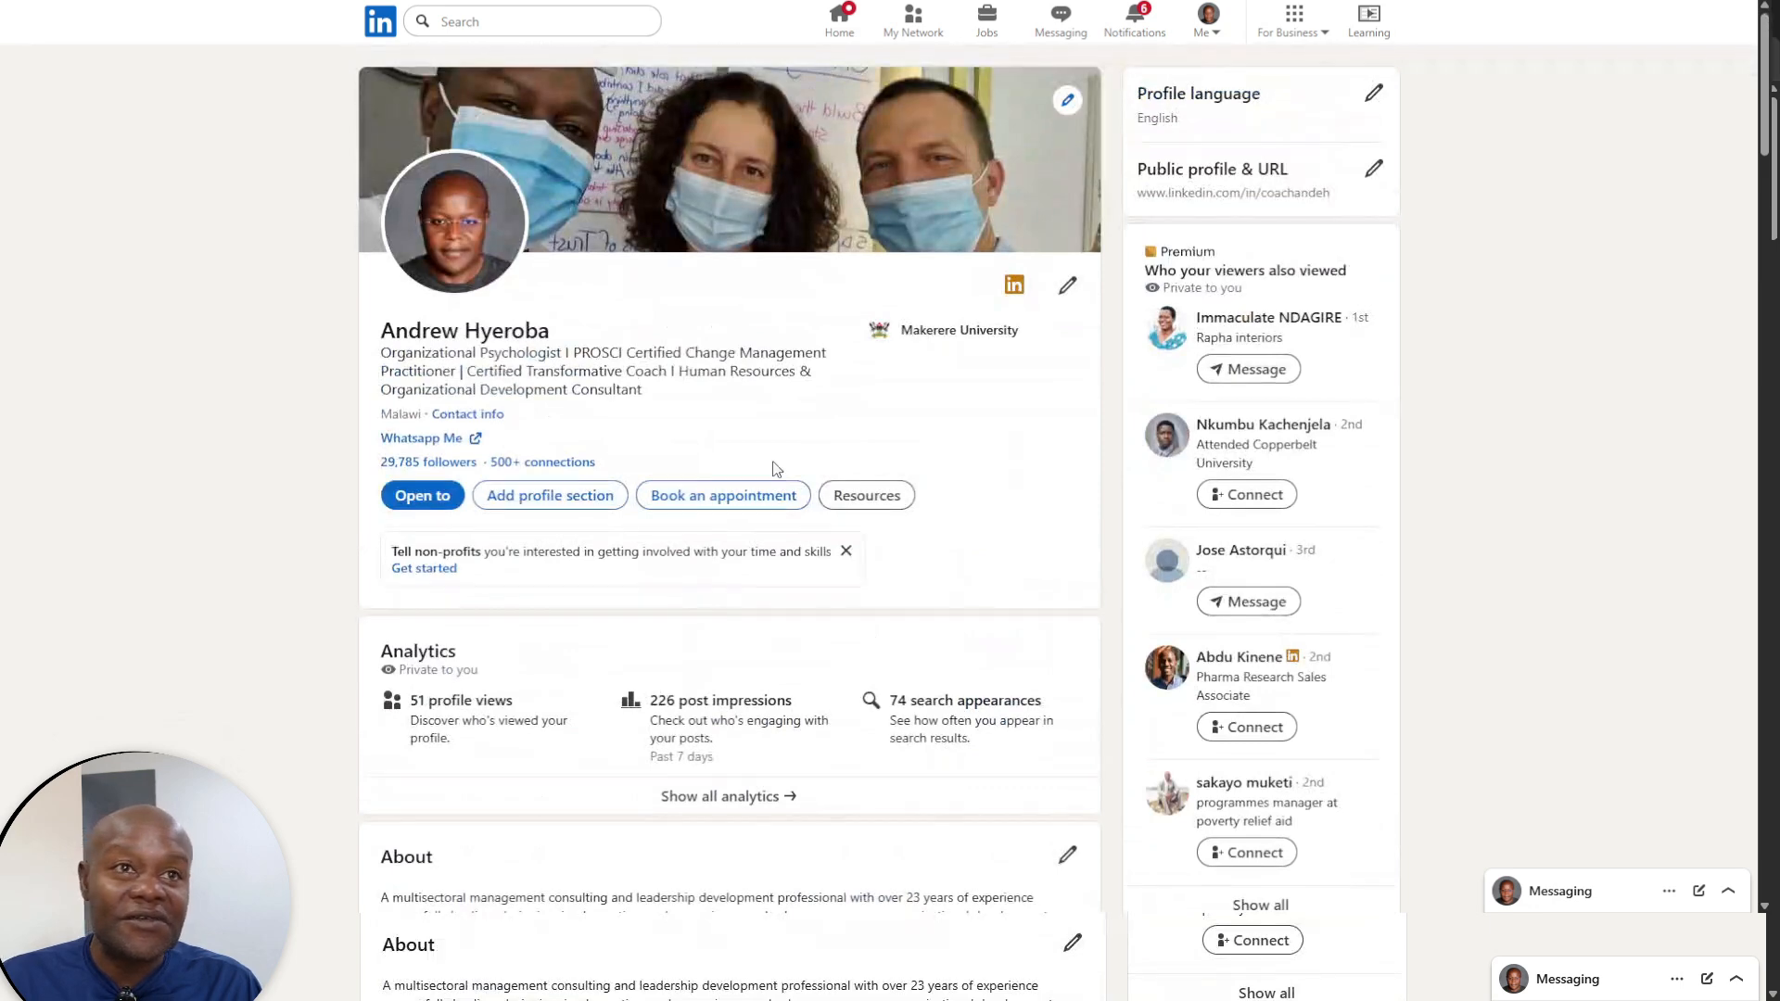
scroll(704, 530, down, 1)
scroll(704, 530, up, 1)
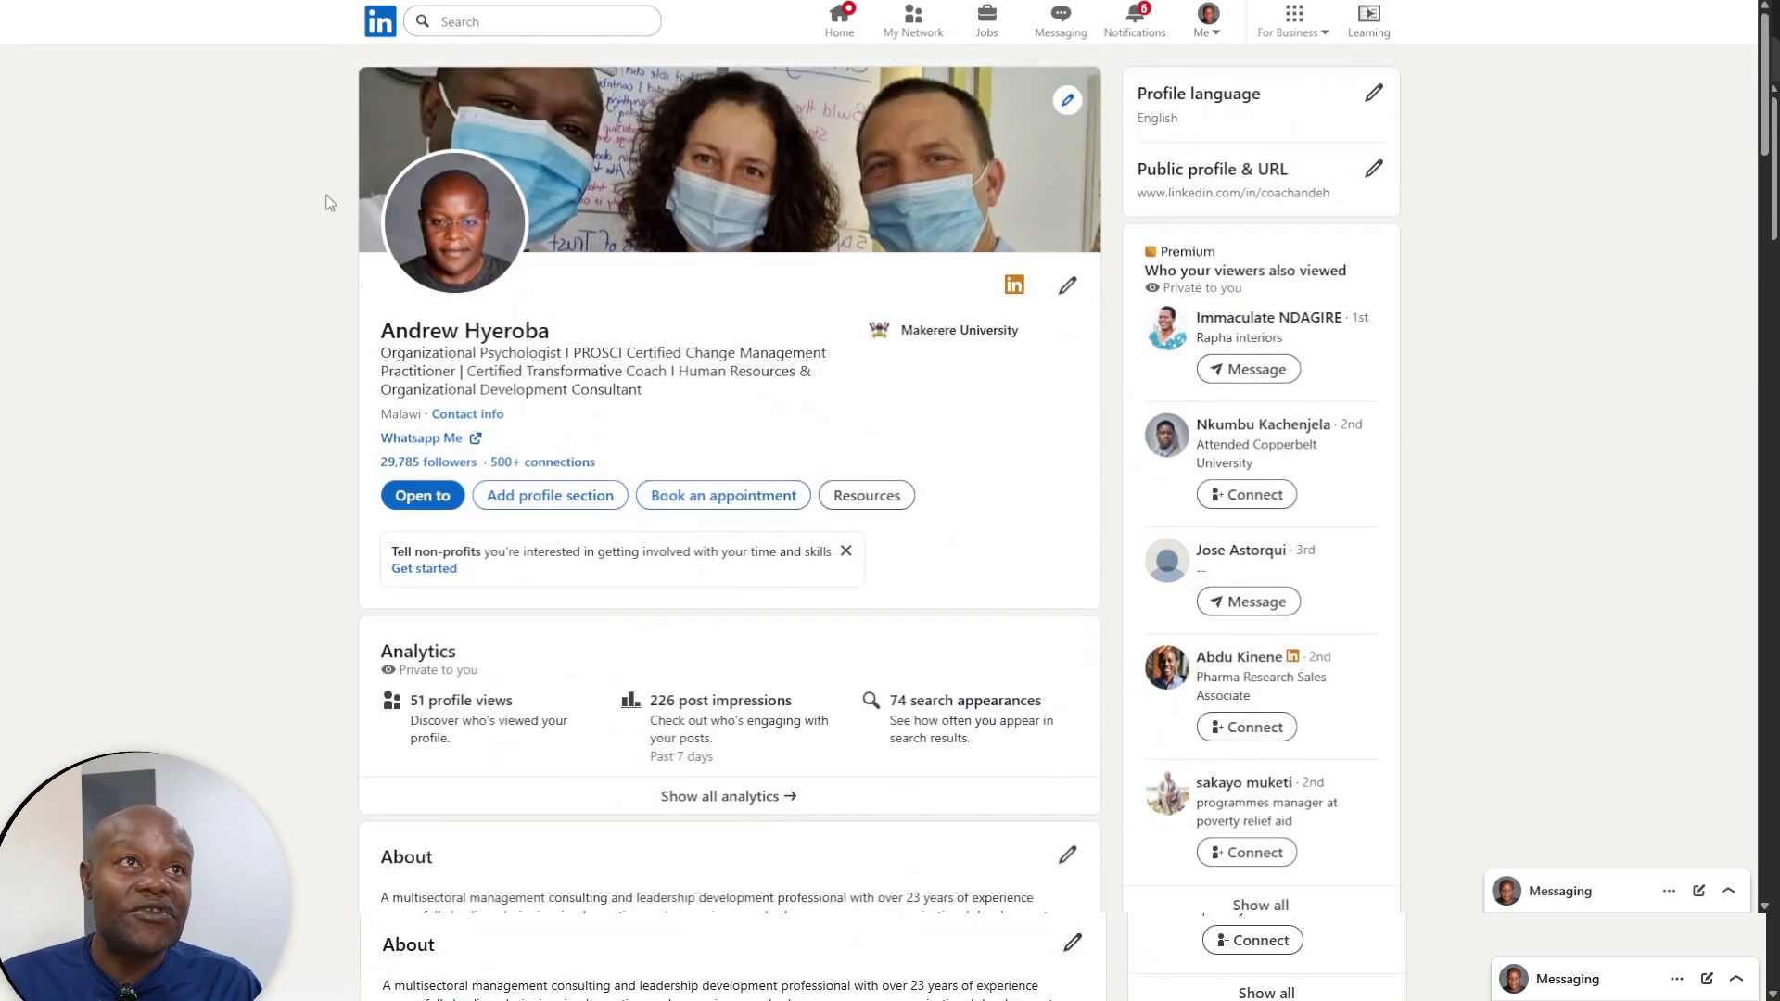
scroll(607, 568, down, 2)
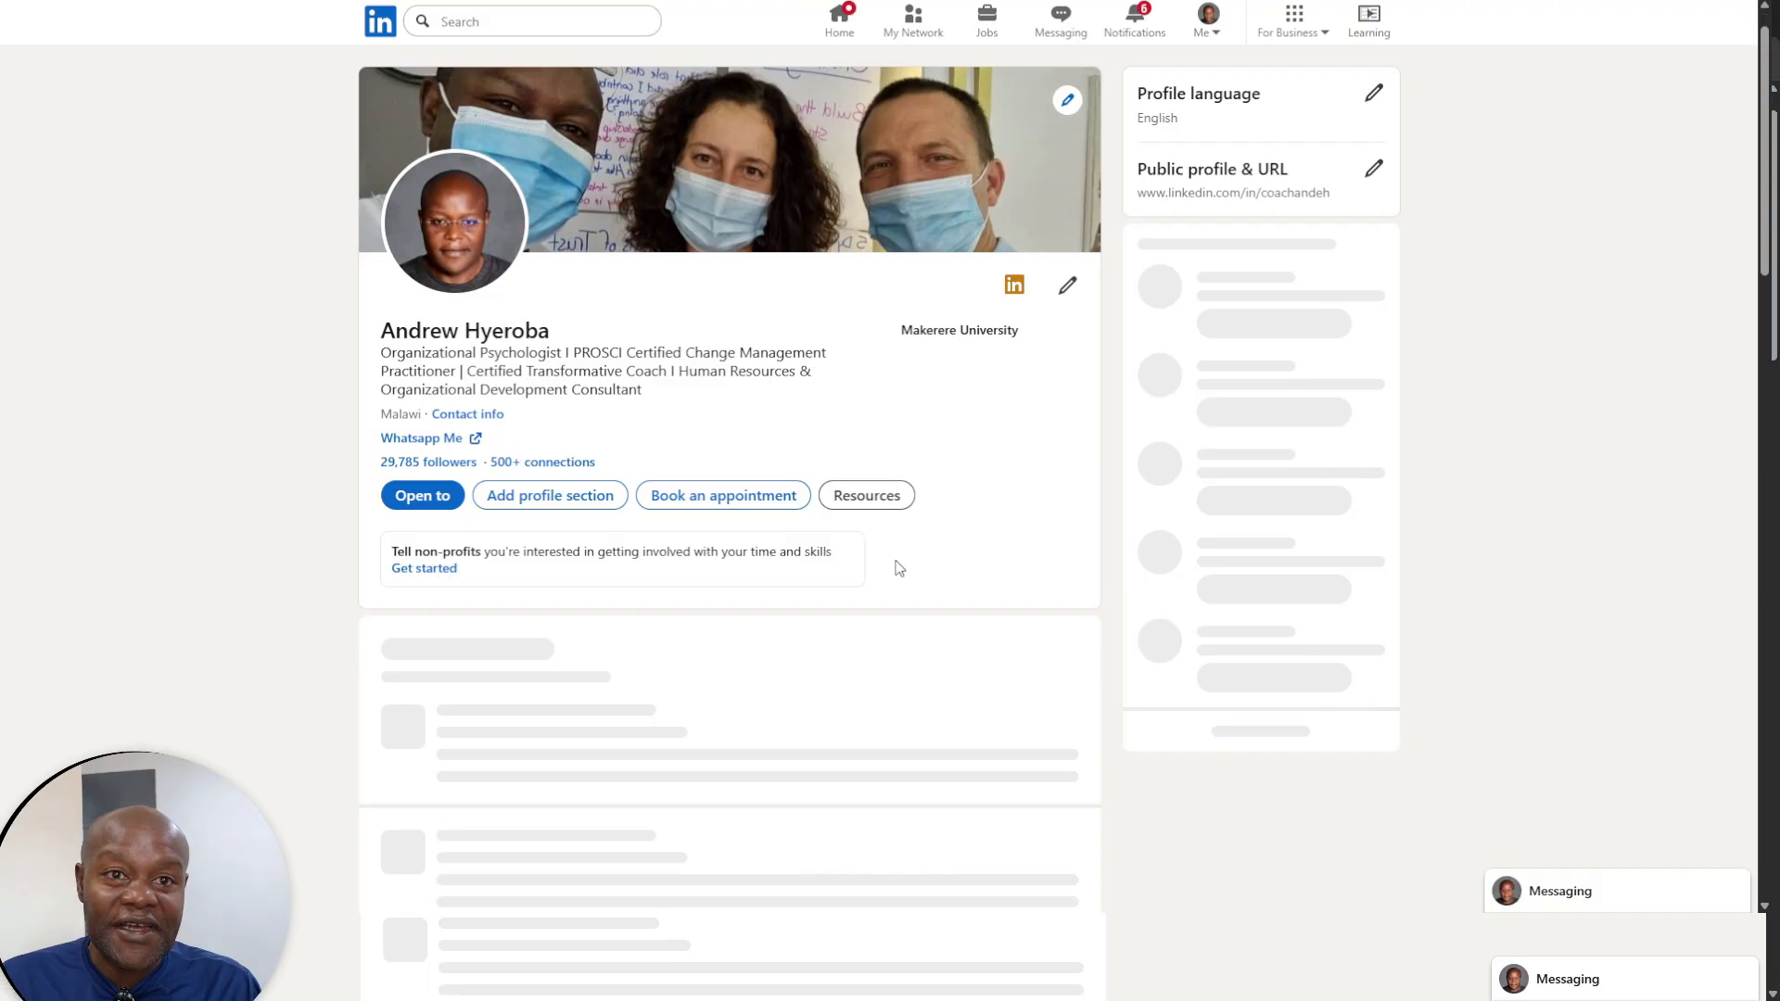
- Look through the reloaded LinkedIn profile and find the latest VectorShift.ai recruiting post in the Activity section
scroll(886, 589, down, 2)
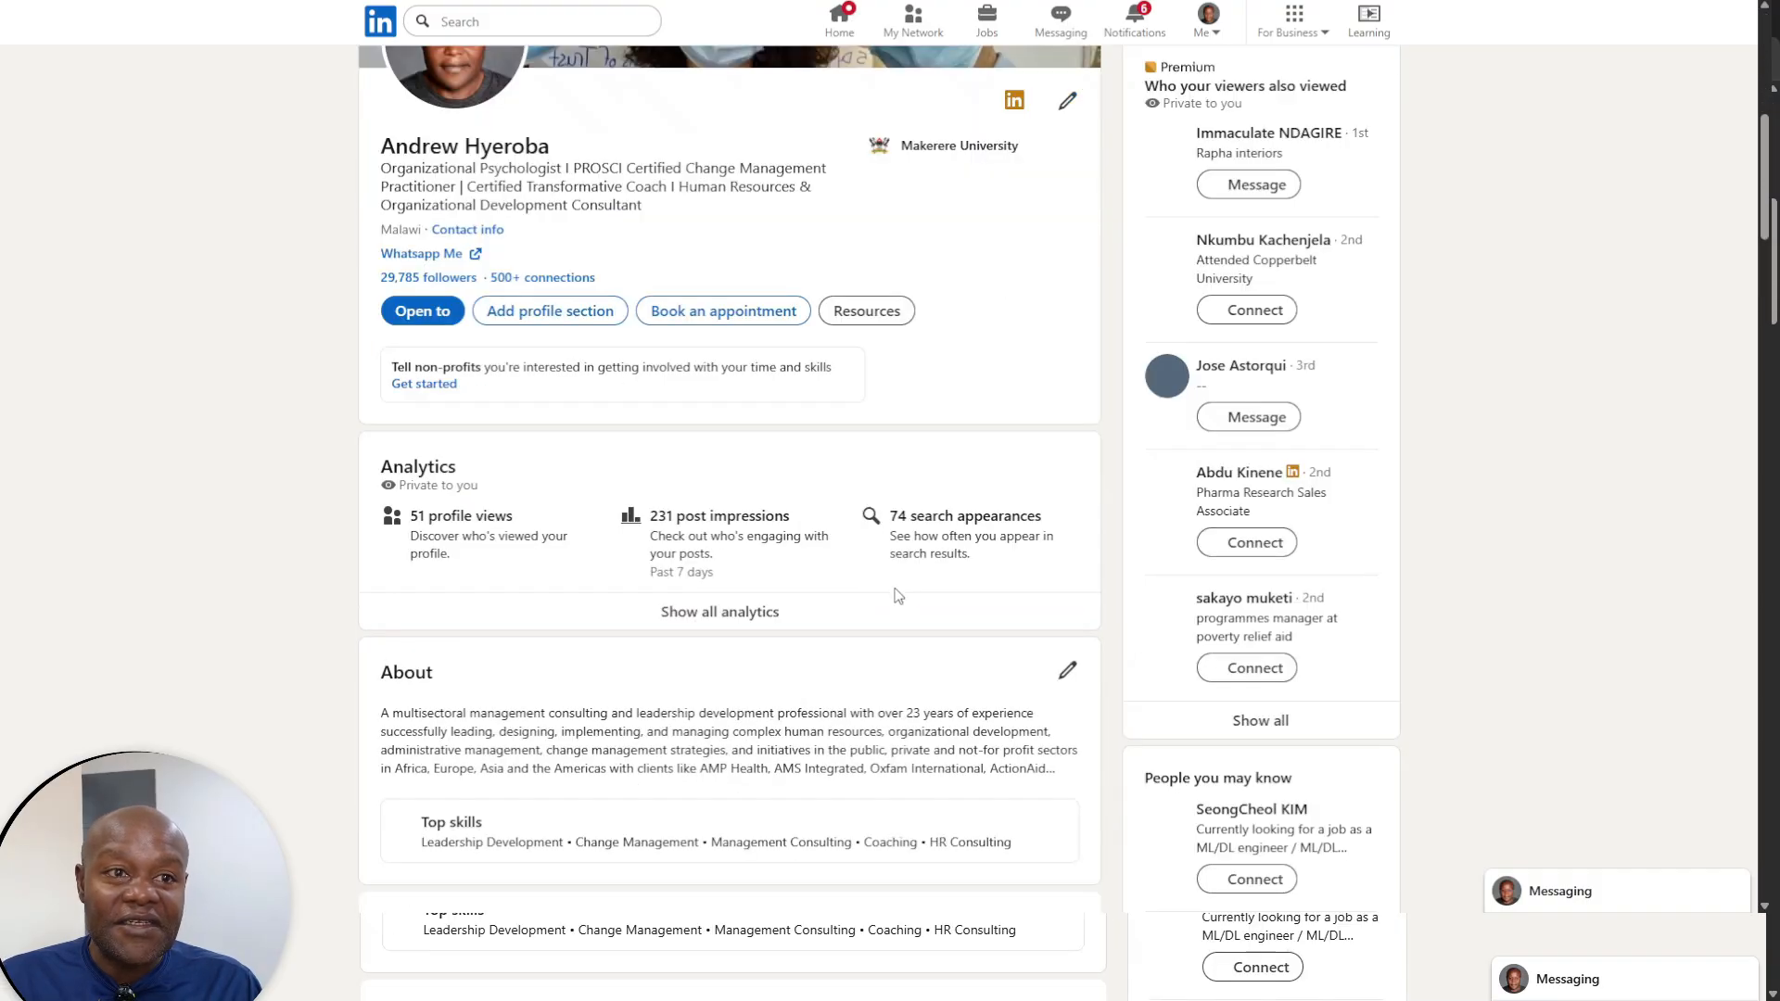
scroll(897, 598, down, 9)
scroll(897, 598, down, 15)
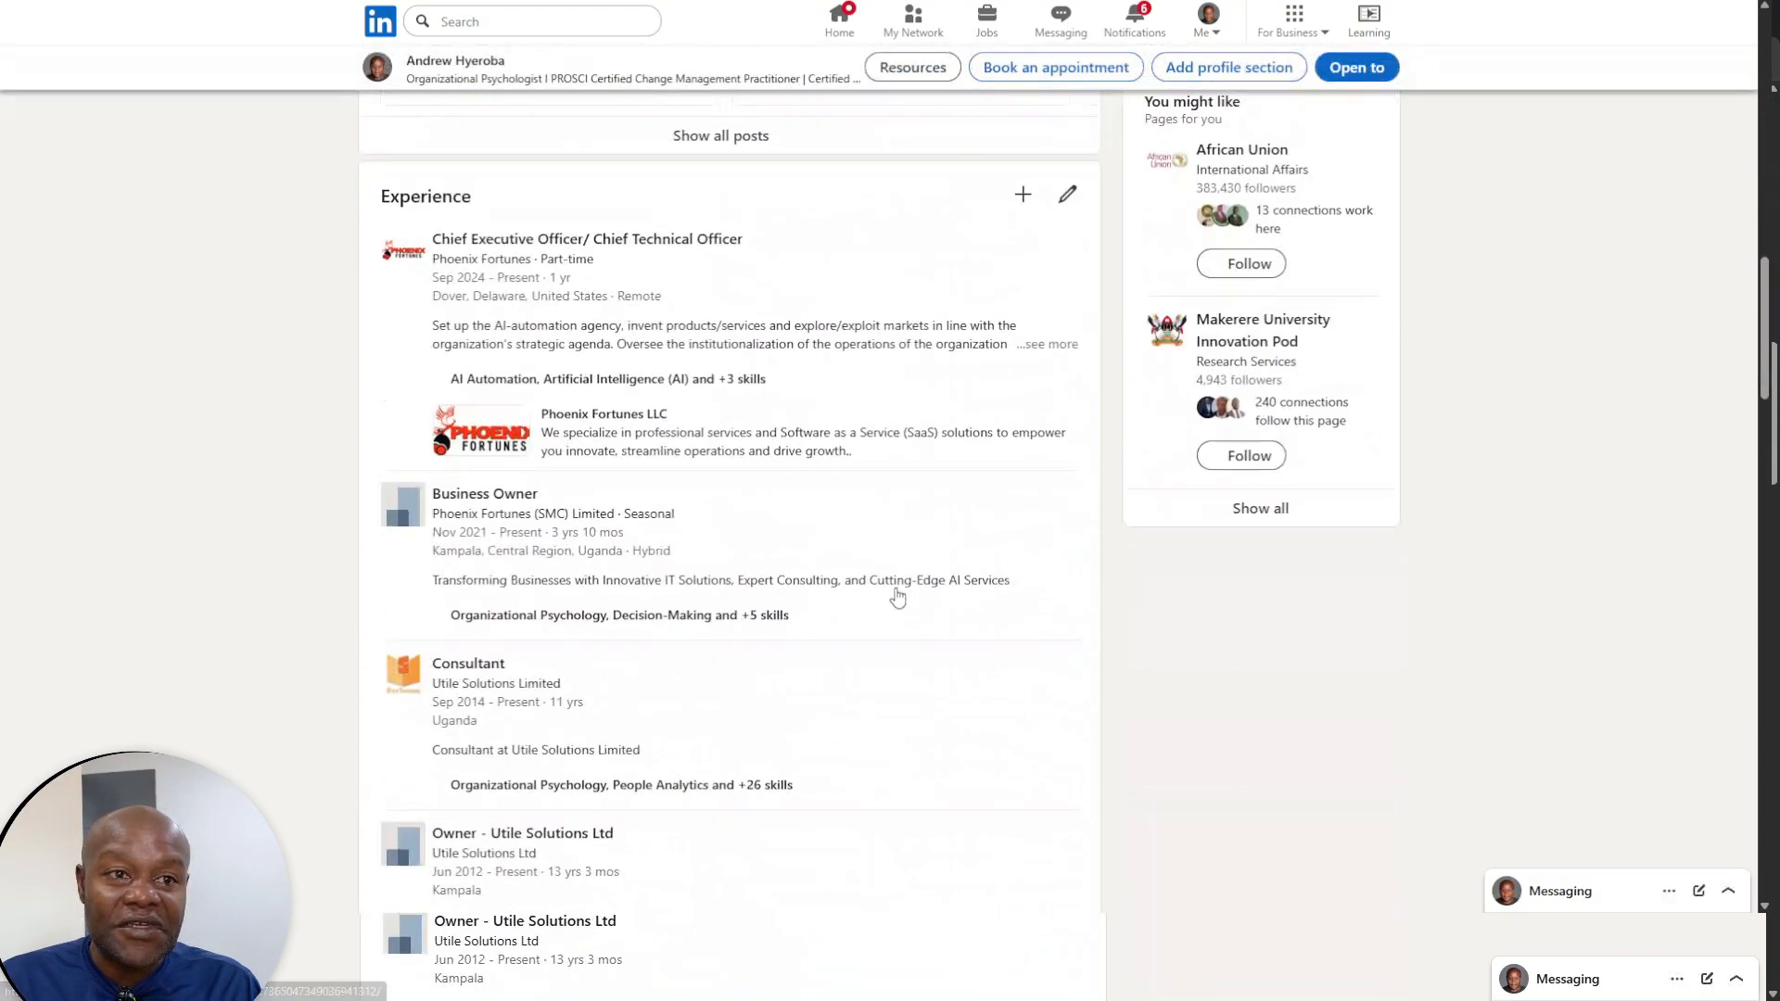
scroll(898, 598, down, 12)
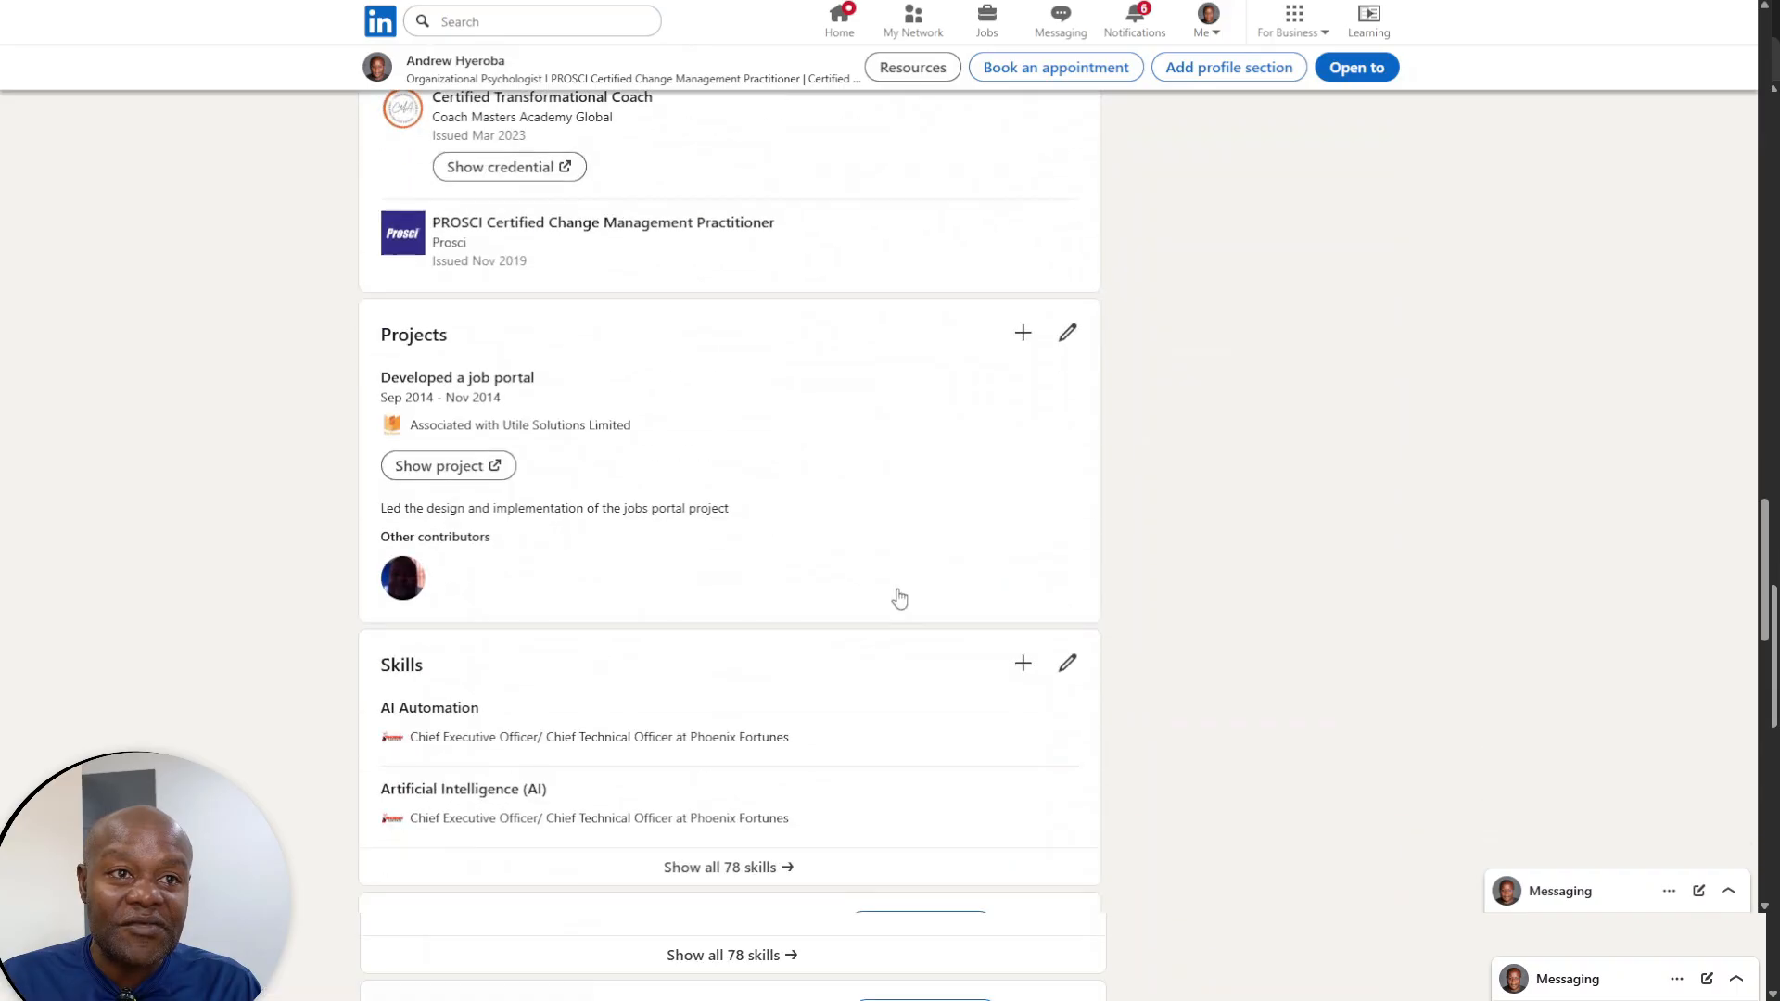
scroll(899, 596, down, 10)
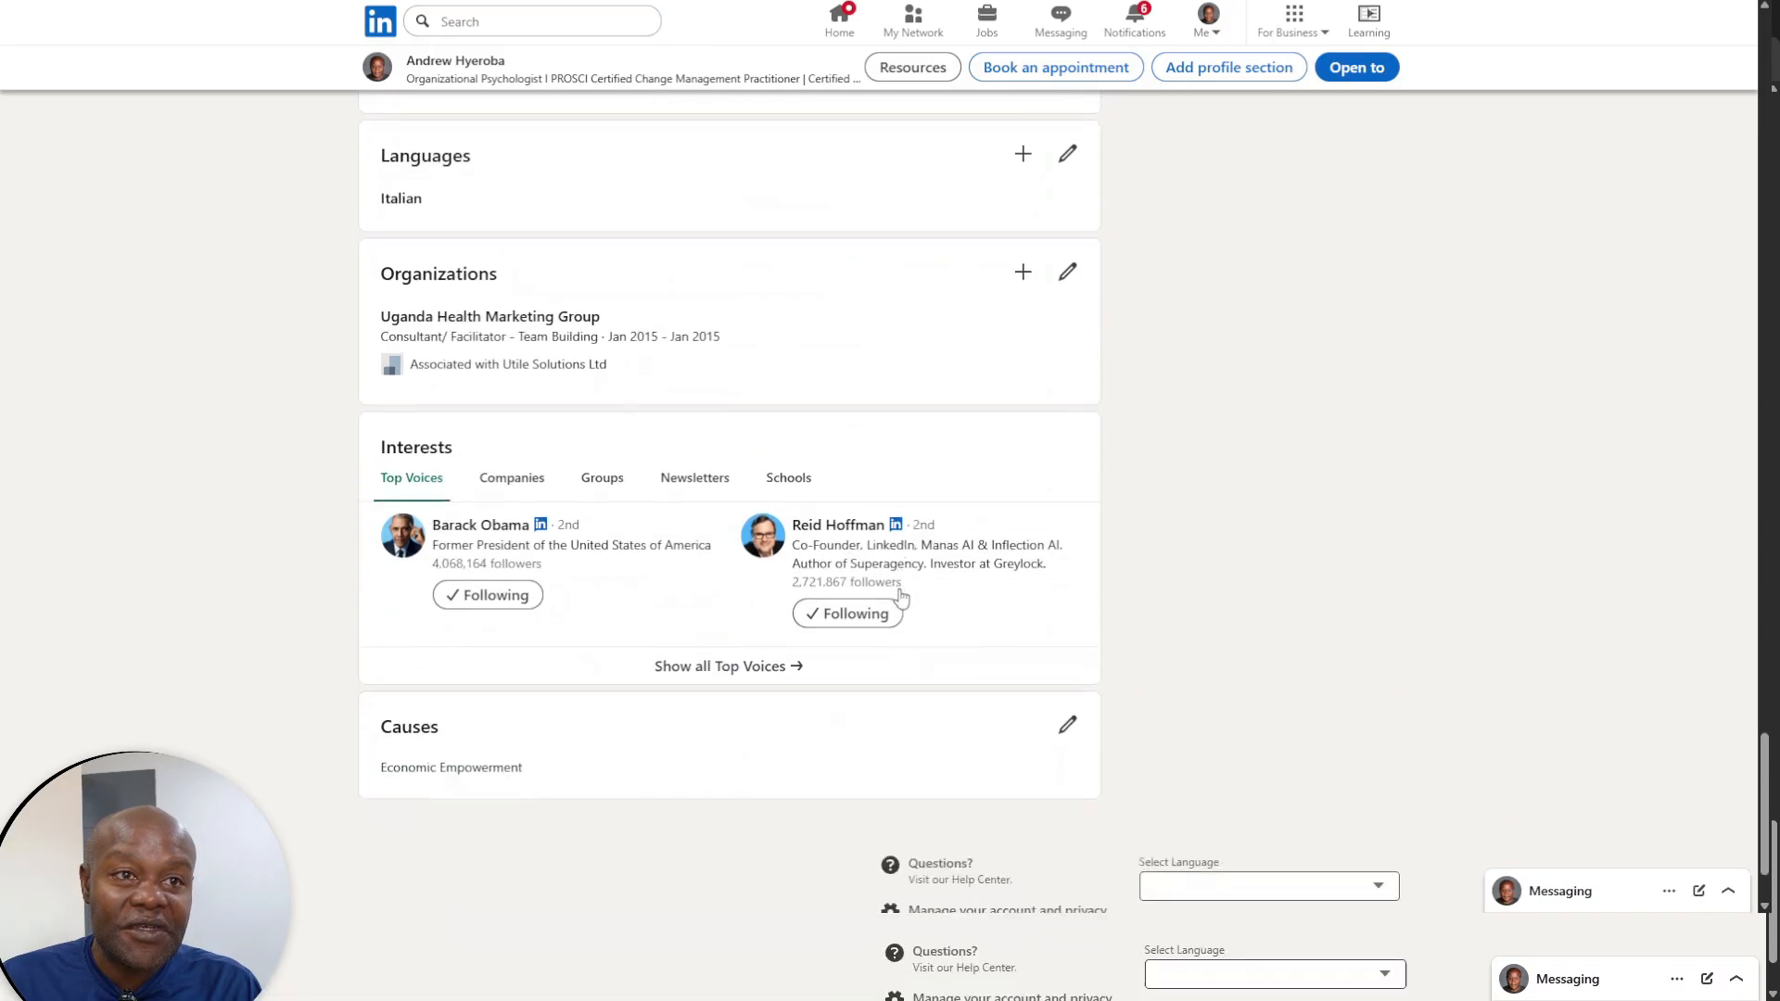
scroll(973, 556, up, 12)
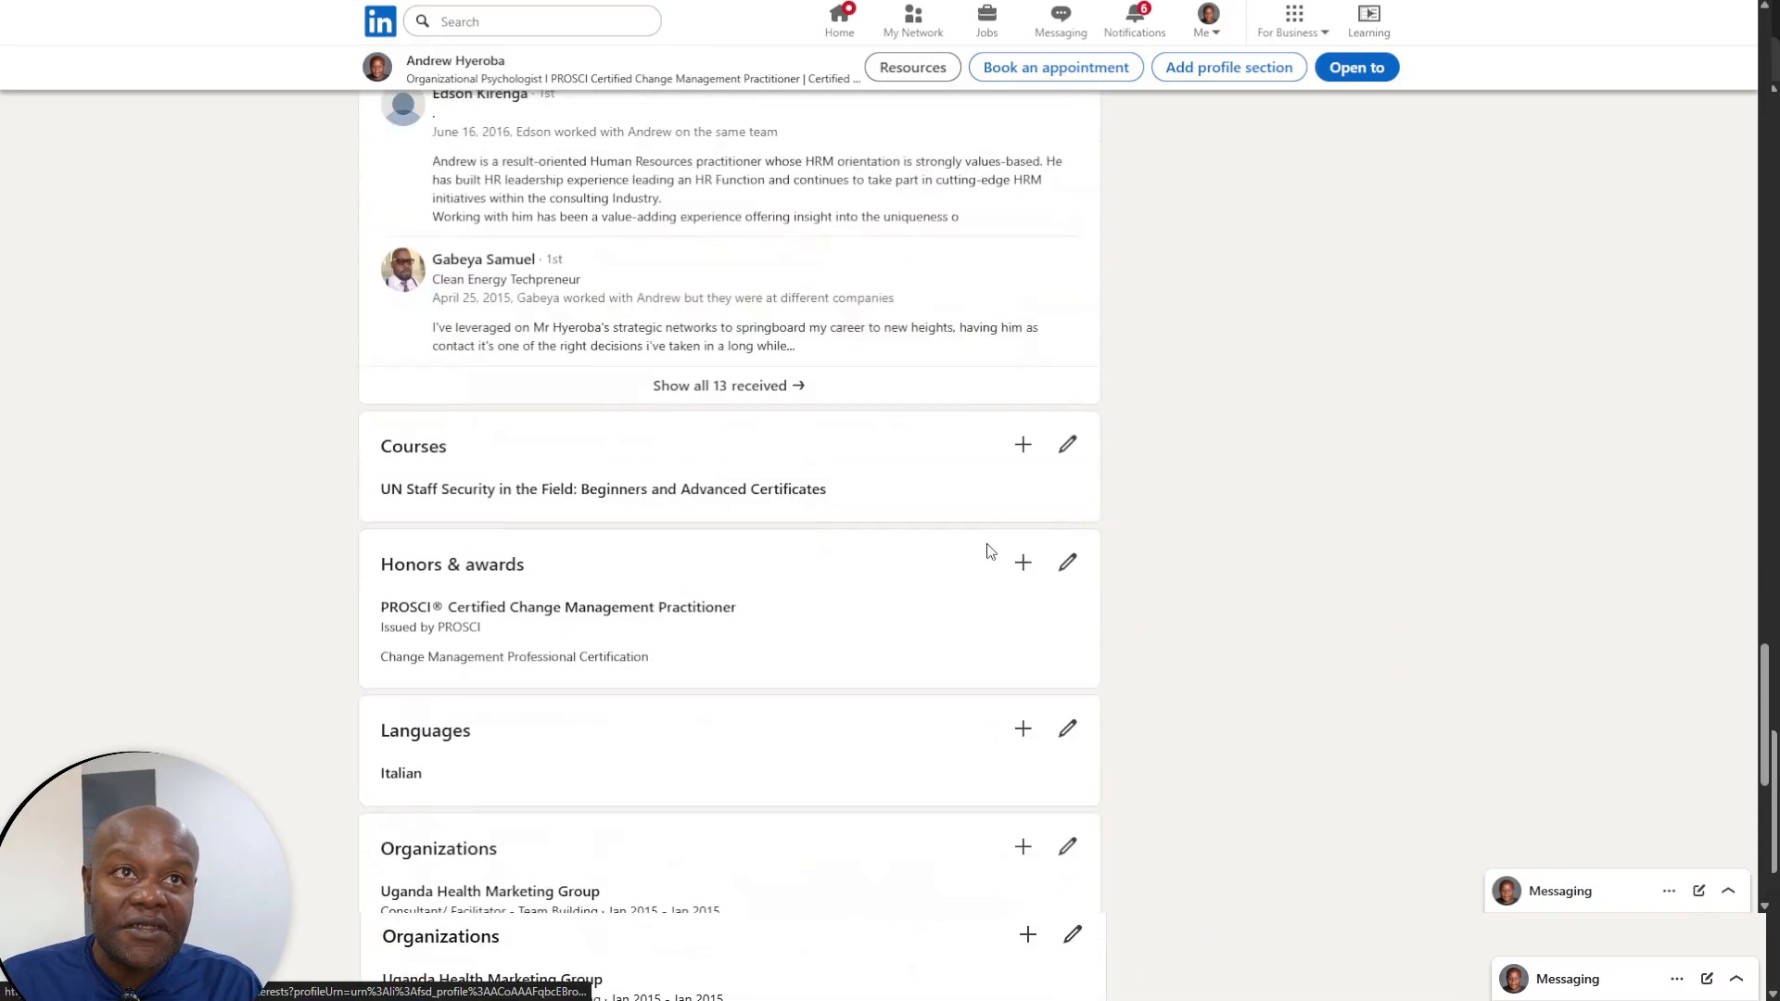
scroll(995, 538, up, 12)
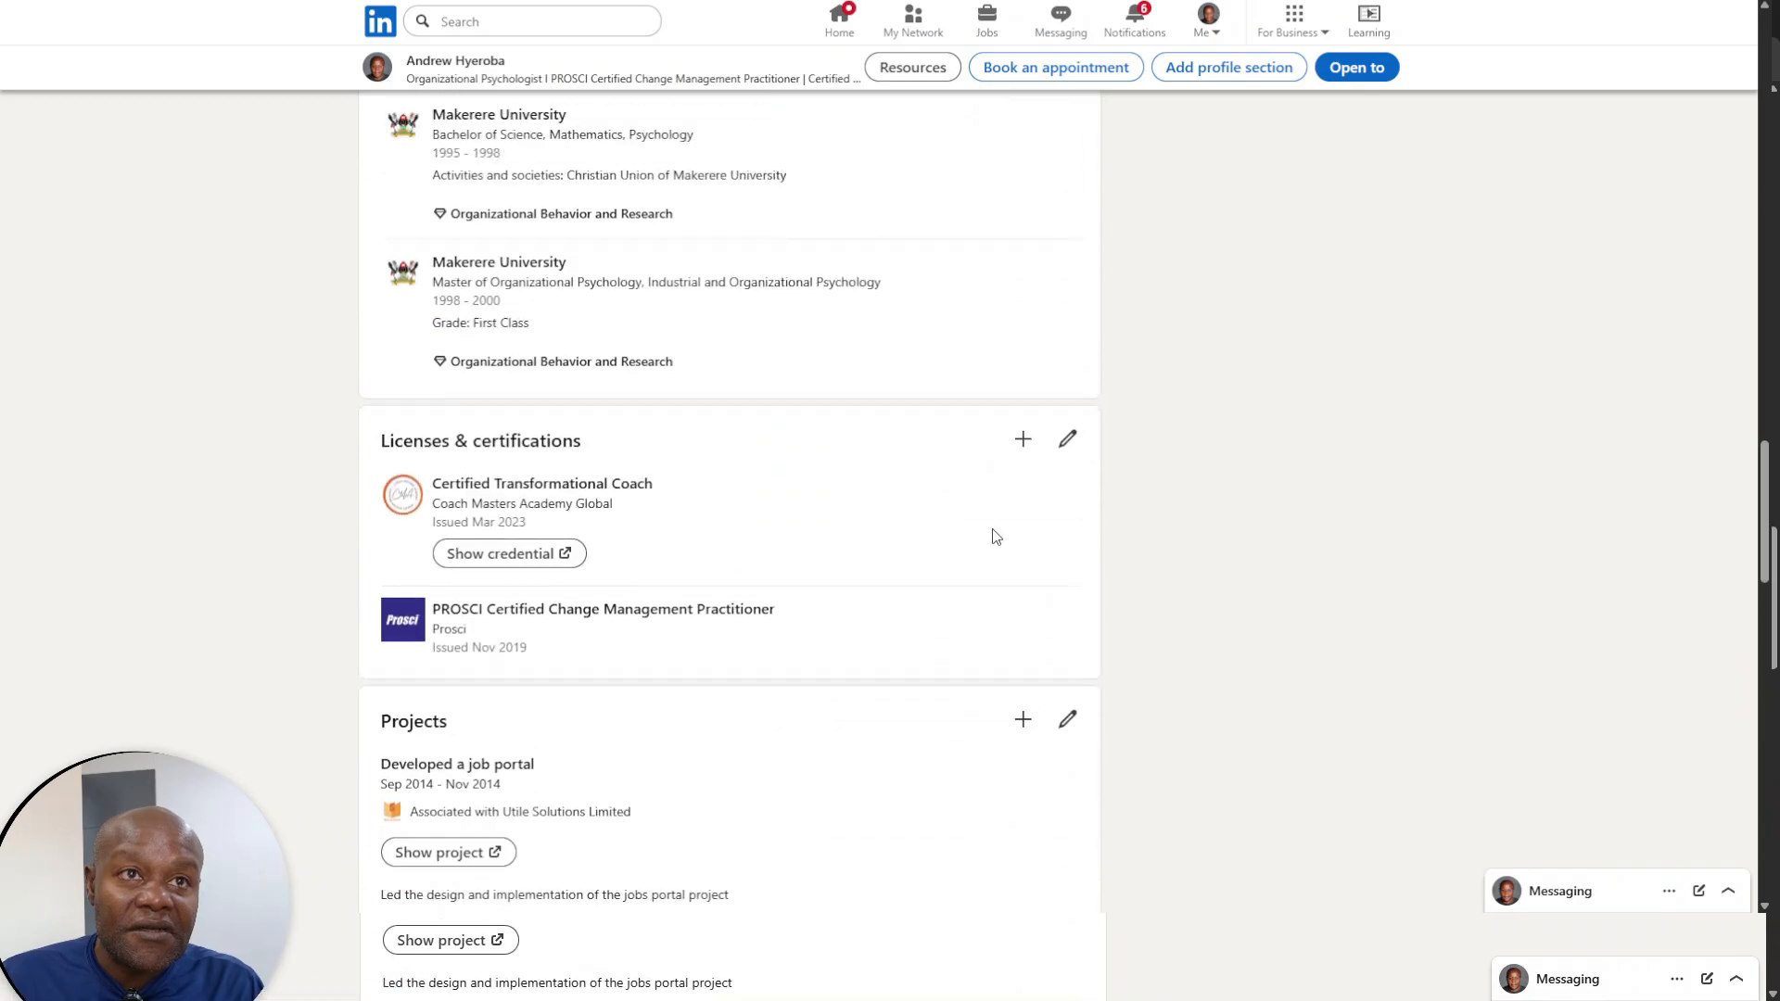
scroll(995, 538, up, 6)
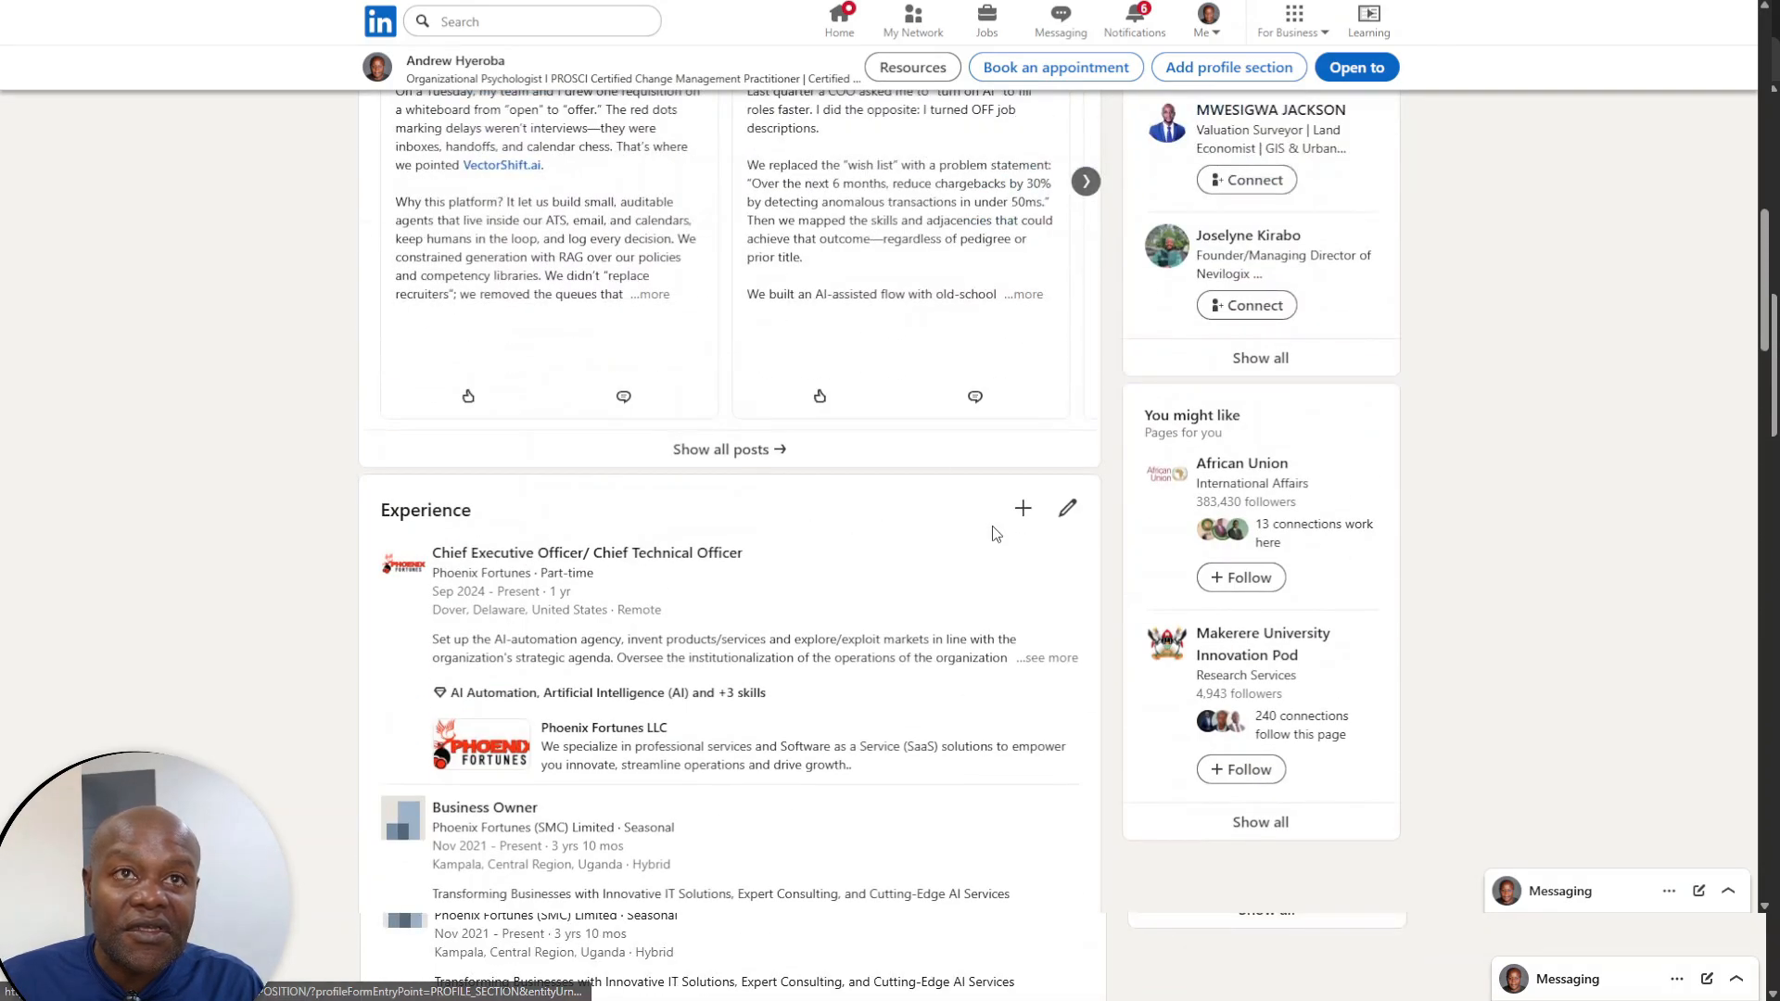
scroll(855, 425, up, 4)
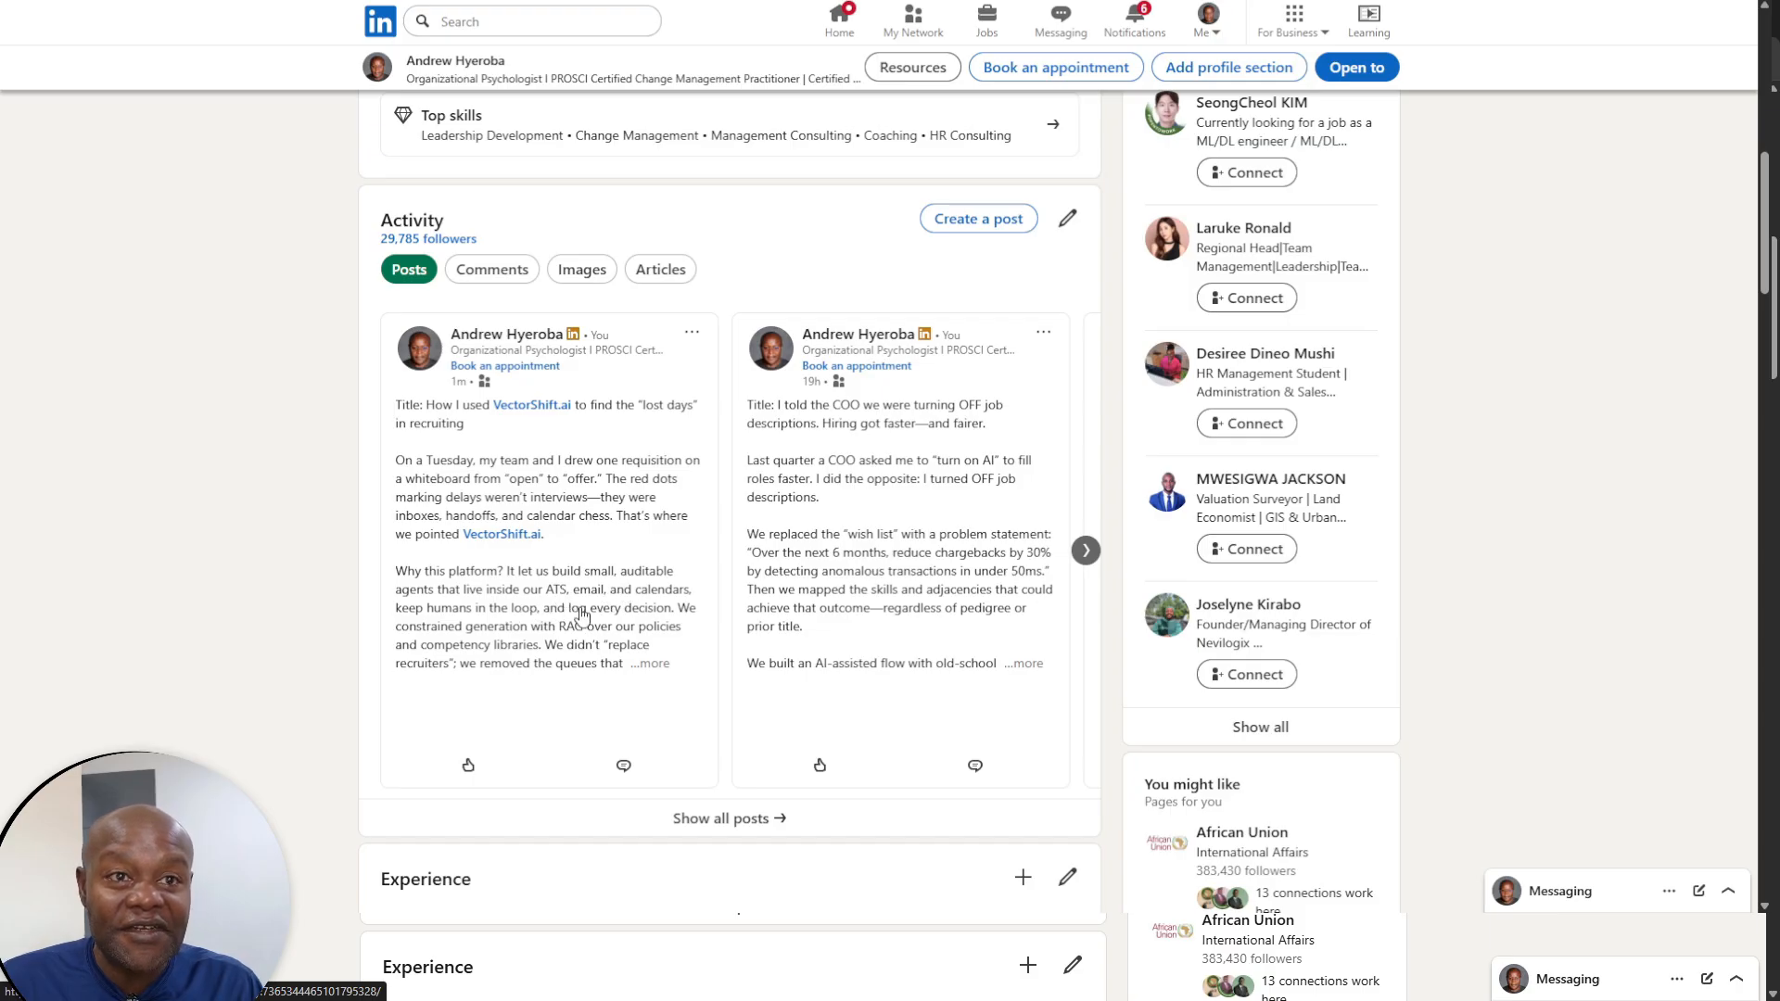
- Open the full LinkedIn post about using VectorShift.ai to find the "lost days" in recruiting and read it through to the hashtags
click(655, 663)
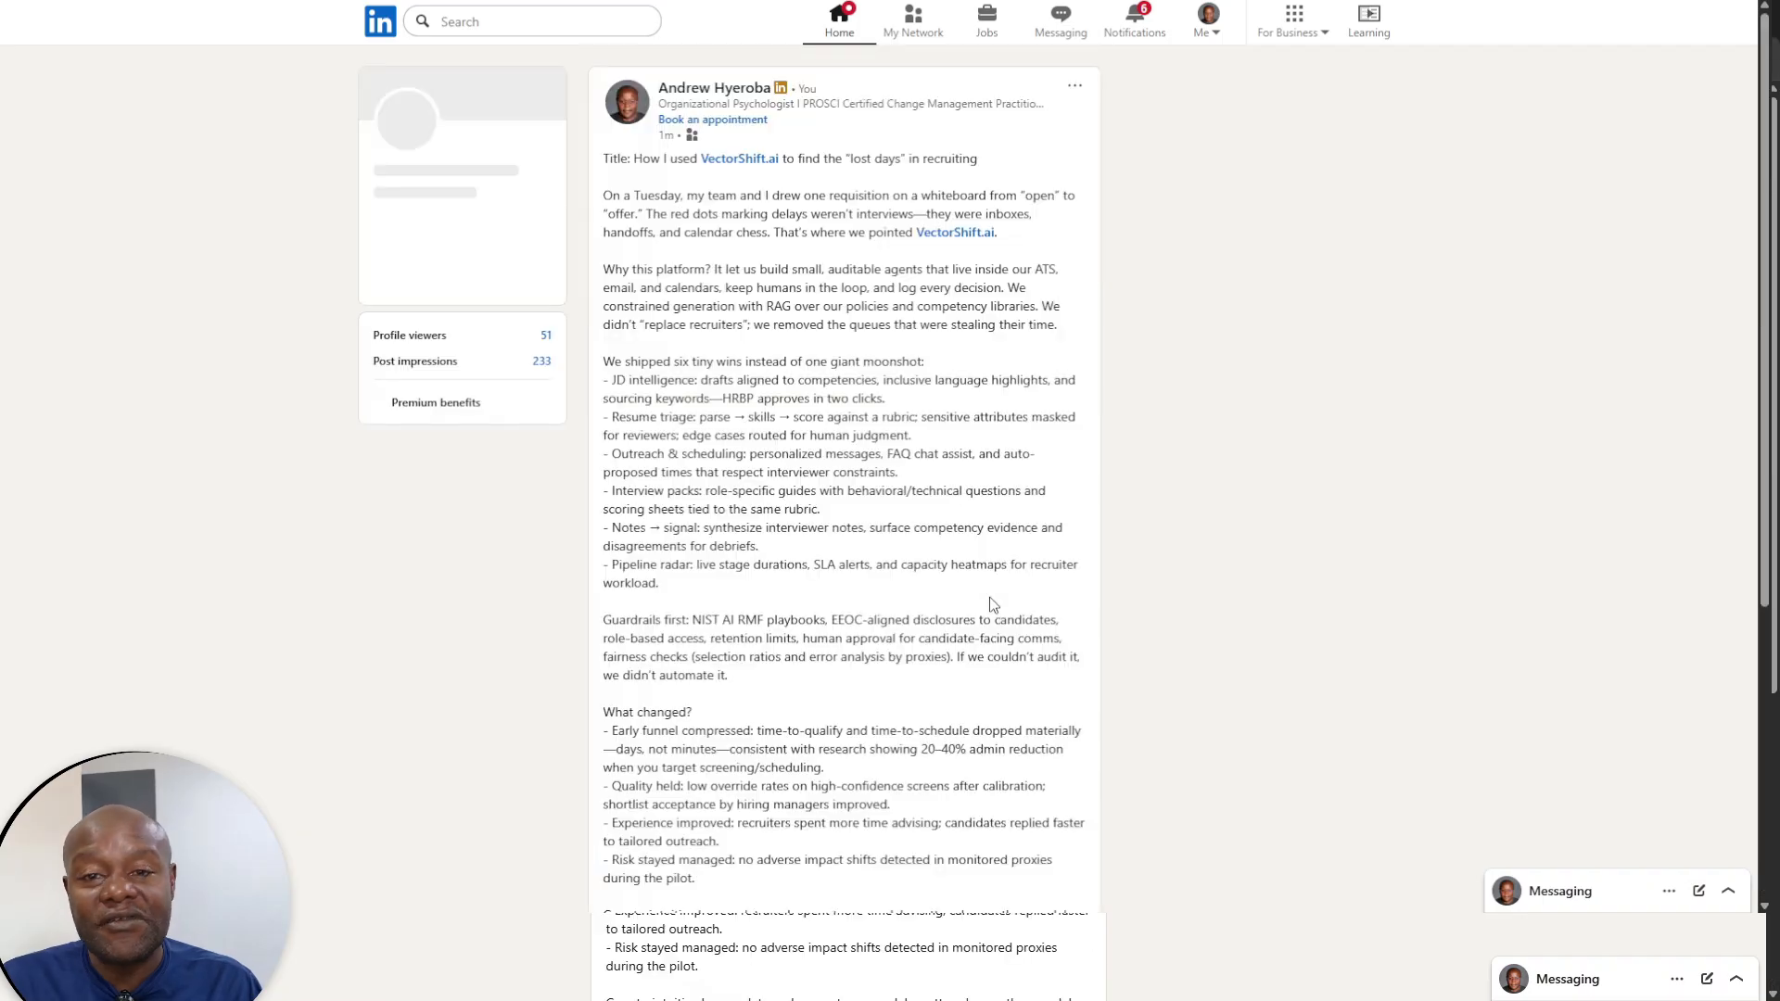
scroll(926, 599, down, 1)
scroll(926, 599, down, 5)
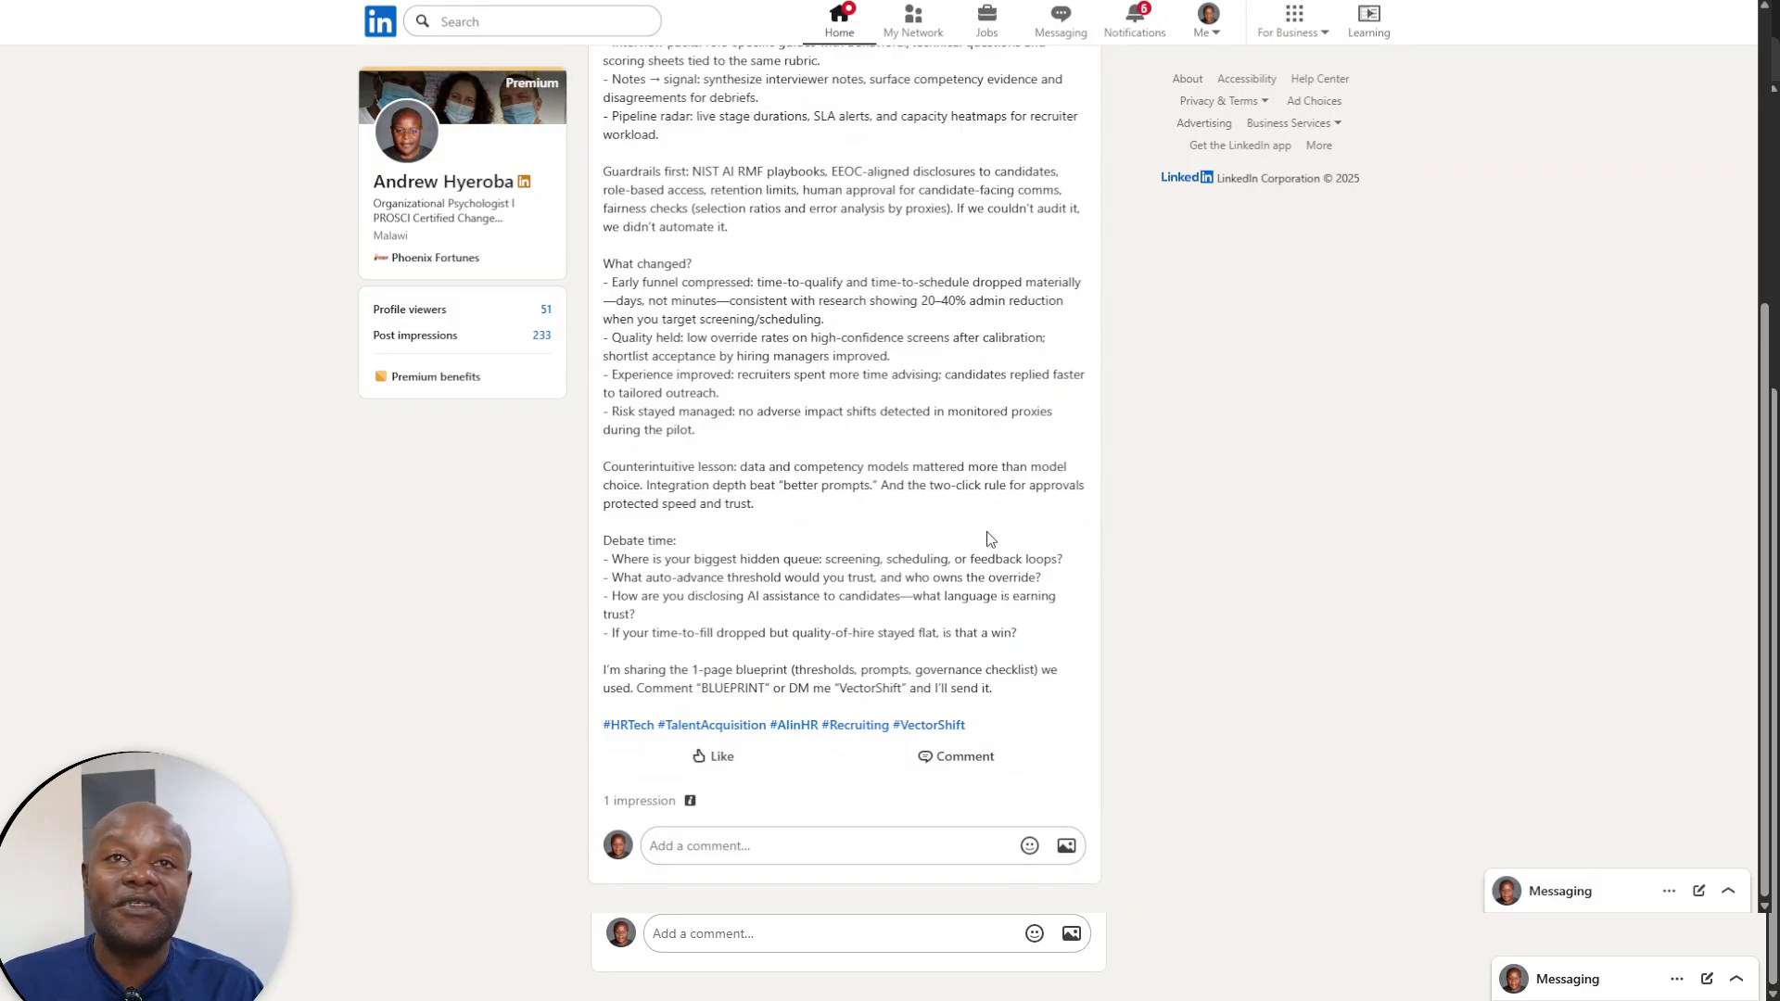
scroll(990, 536, up, 5)
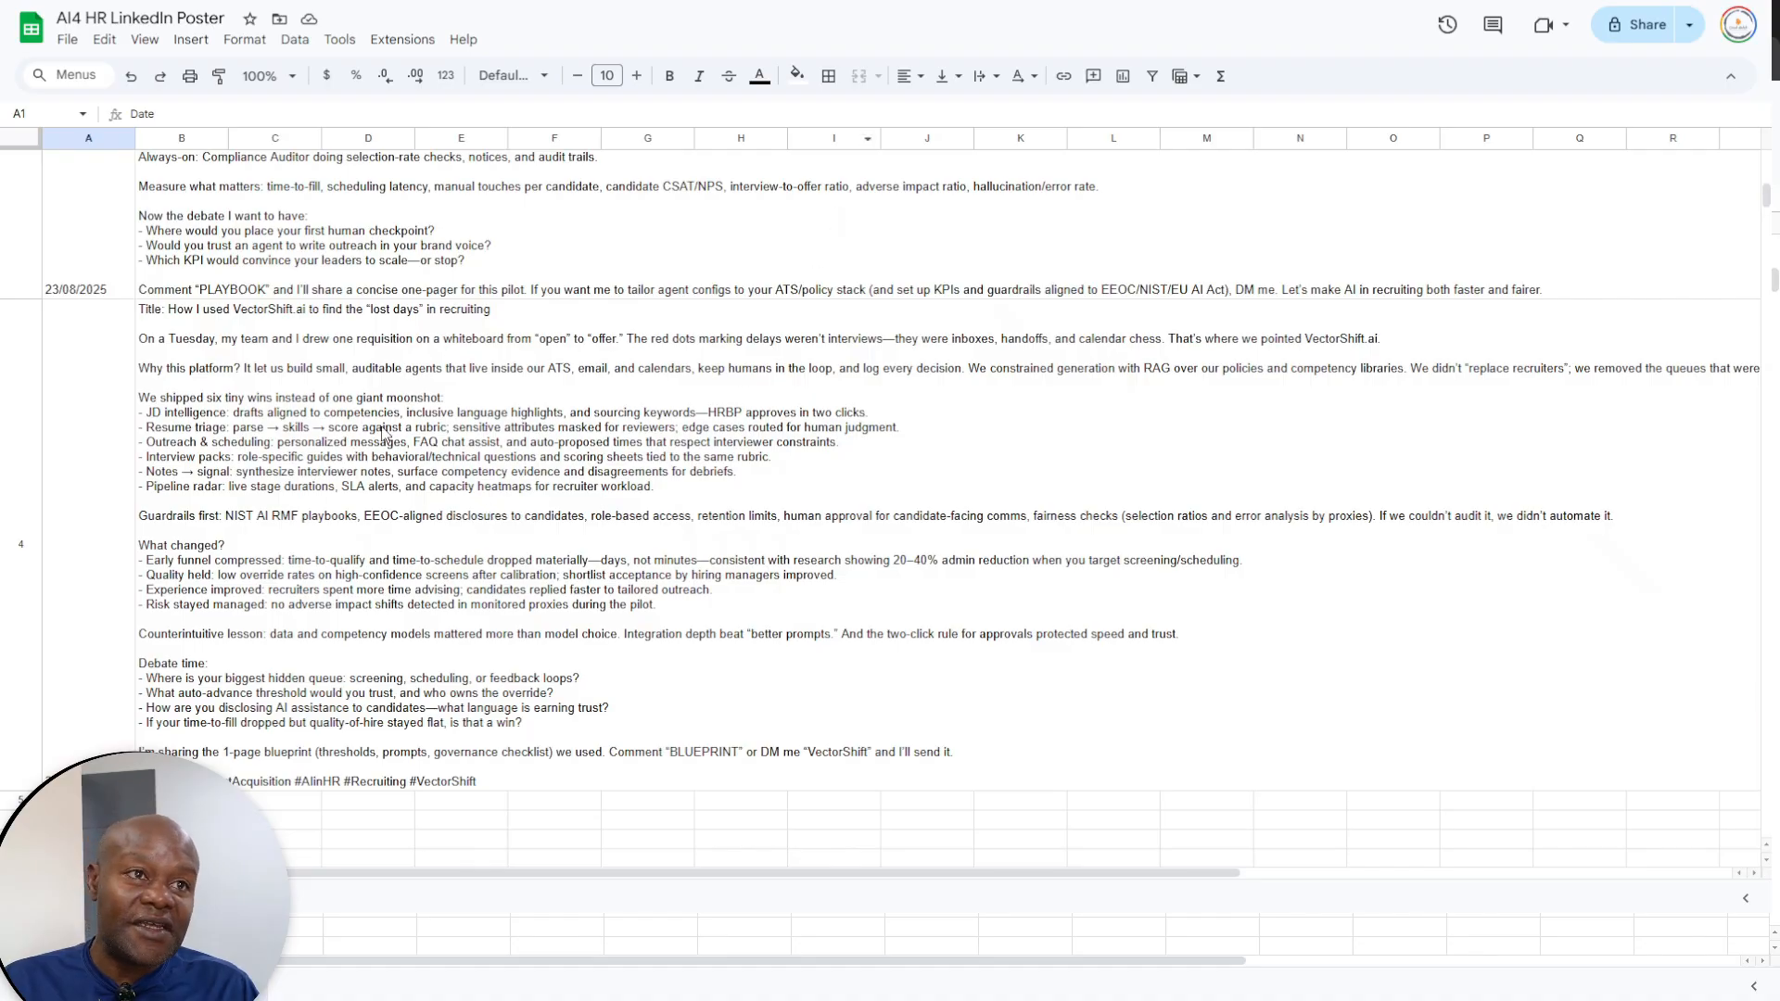
- Check the logged post in Google Sheets again, then return to the VectorShift pipeline and close its run configuration
click(148, 315)
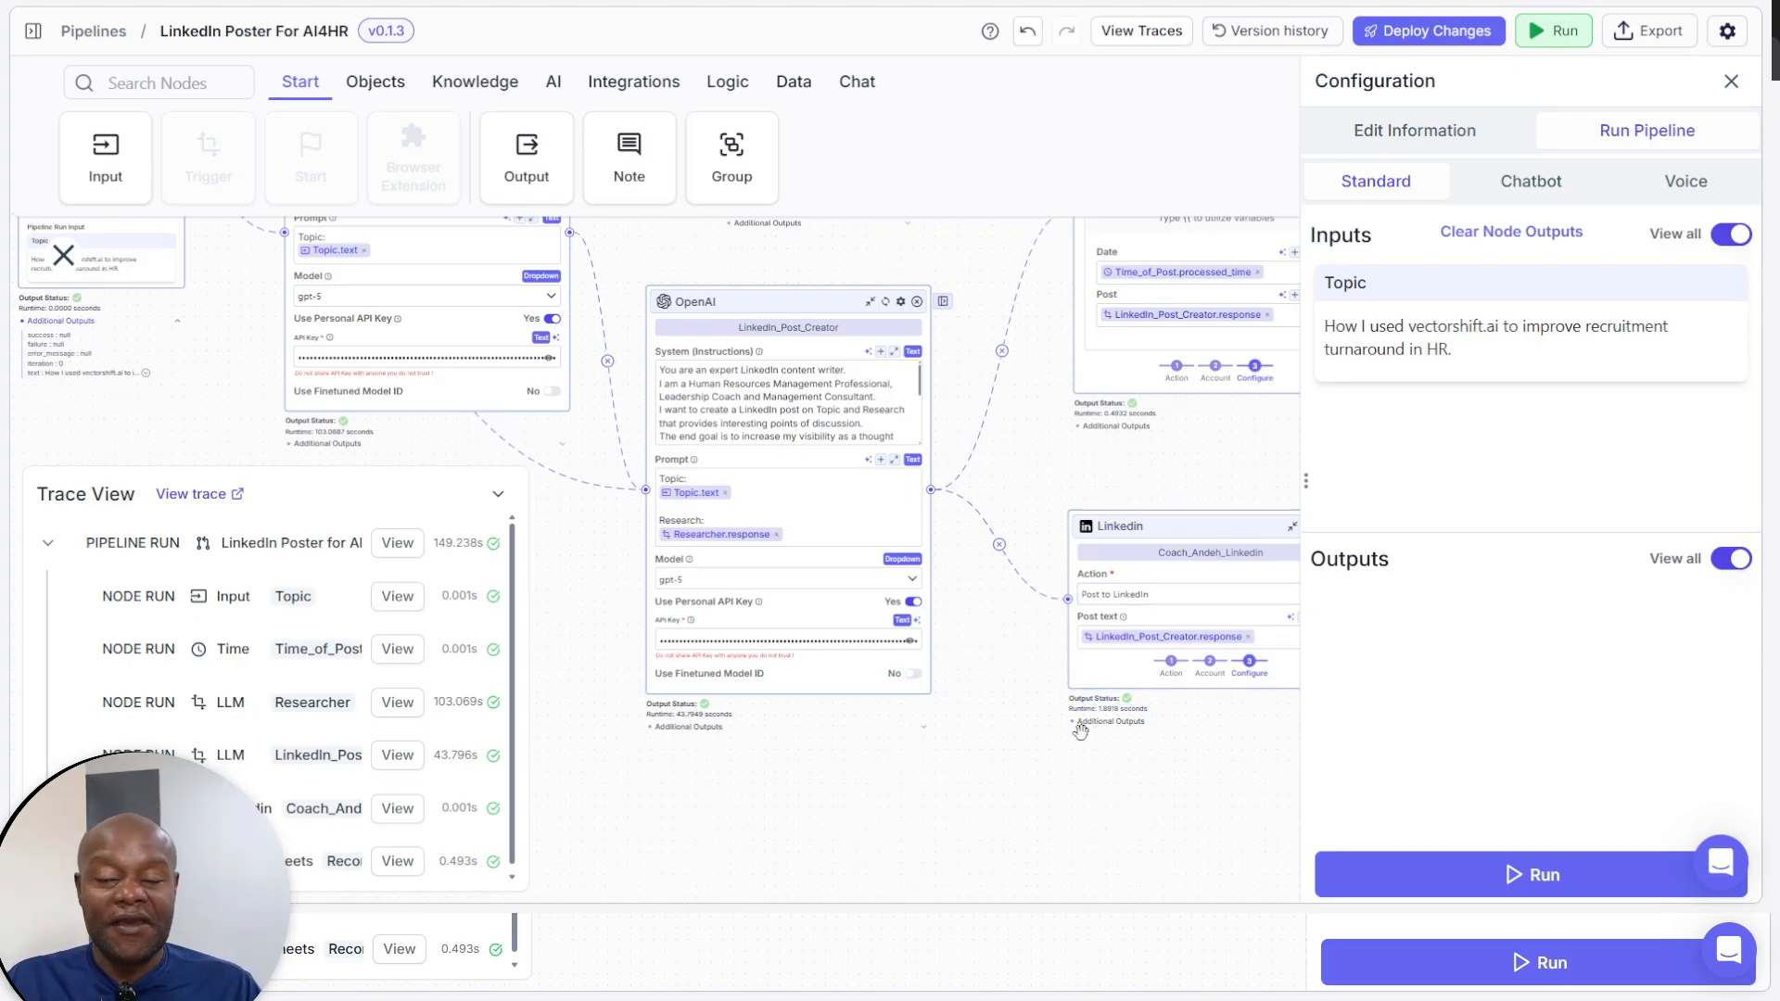
click(1731, 80)
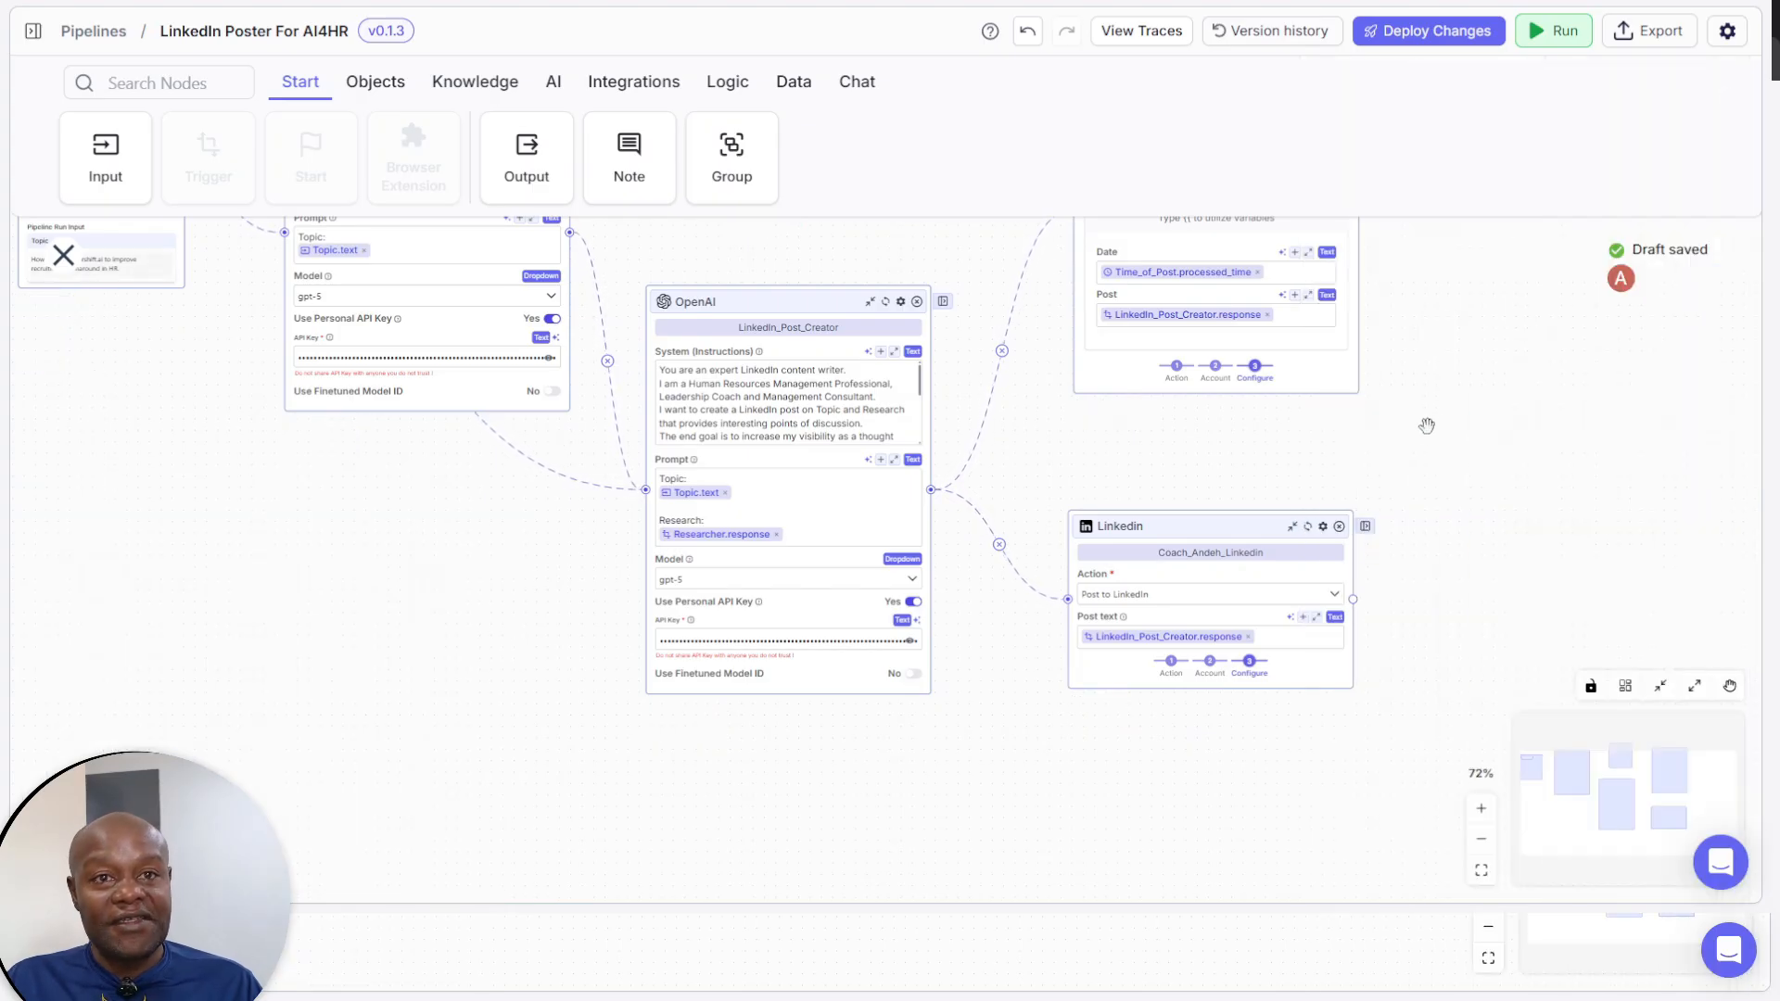